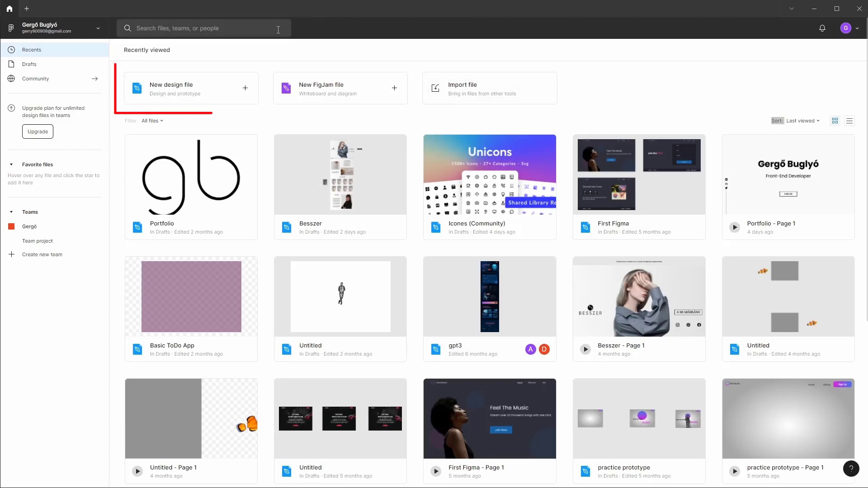
# Step: Create a new design file named 'Portfólió'
pyautogui.click(245, 89)
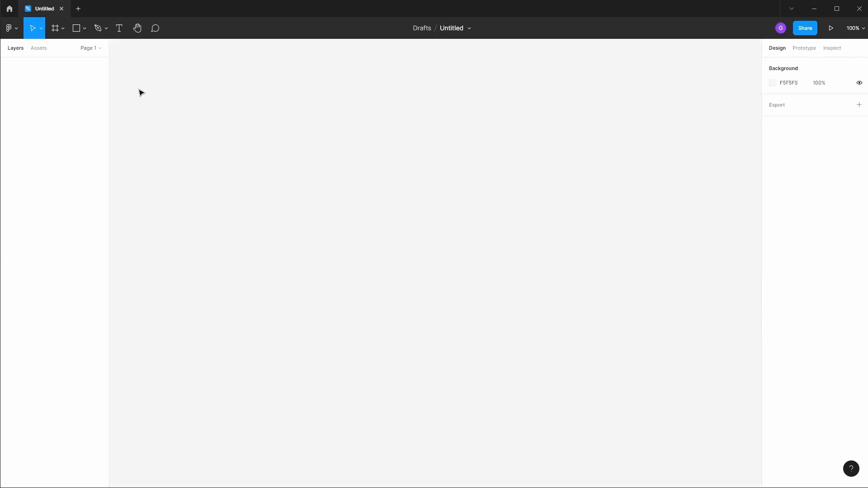
pyautogui.doubleClick(451, 27)
pyautogui.write('P')
pyautogui.write('ortfolio')
pyautogui.press('Return')
# Step: Change the canvas background from F5F5F5 to grey 717171
pyautogui.click(773, 83)
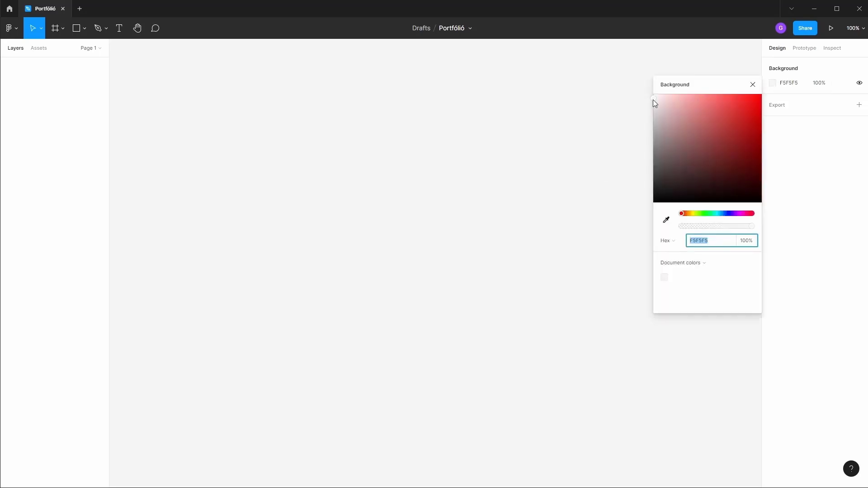
pyautogui.moveTo(653, 100); pyautogui.dragTo(638, 161)
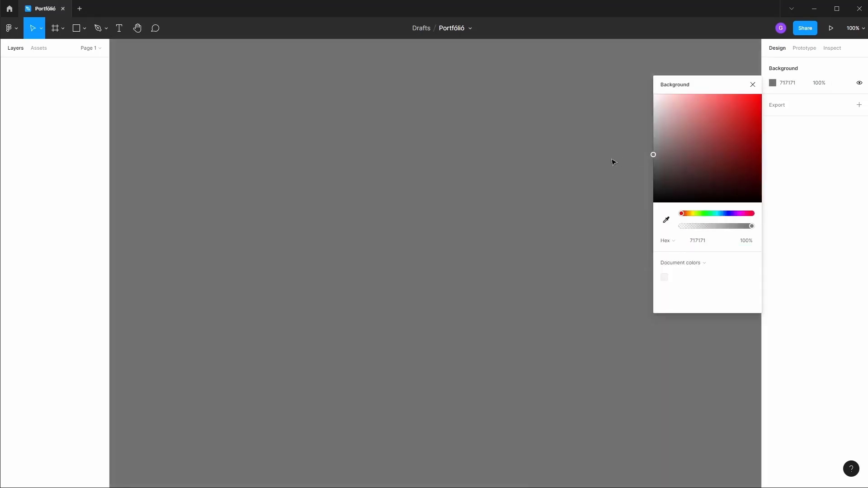
pyautogui.click(752, 85)
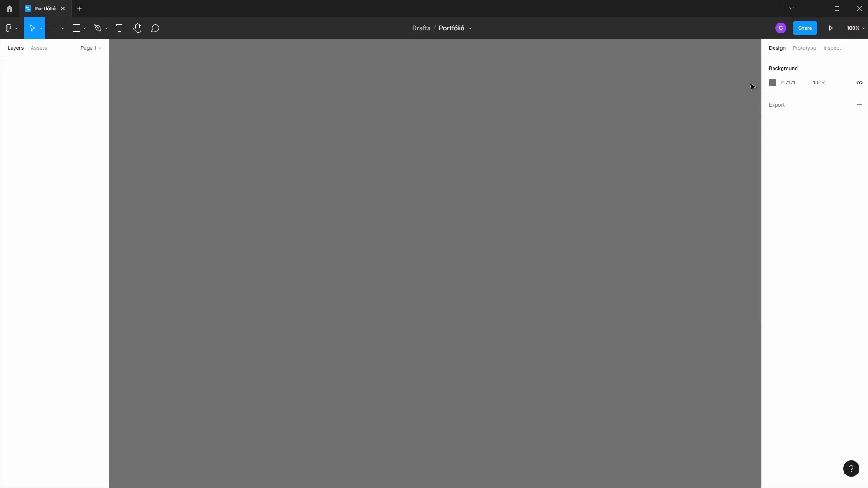
# Step: Add a white 1440×1024 Desktop frame named 'Desktop - 1'
pyautogui.click(61, 28)
pyautogui.click(53, 51)
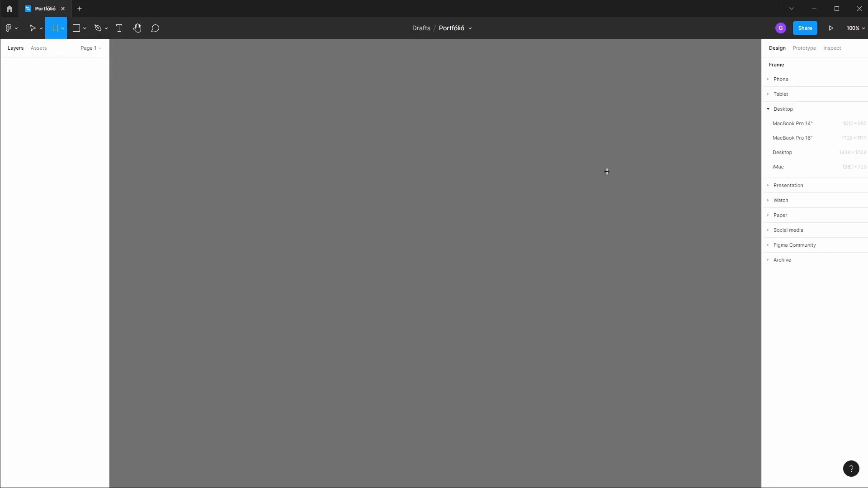
pyautogui.click(802, 156)
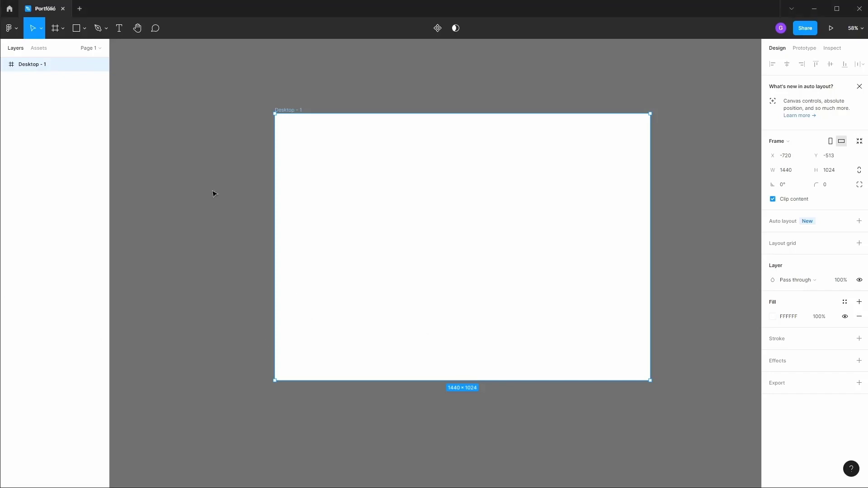
# Step: Run the Unsplash plugin and search for 'man headshot'
pyautogui.rightClick(214, 193)
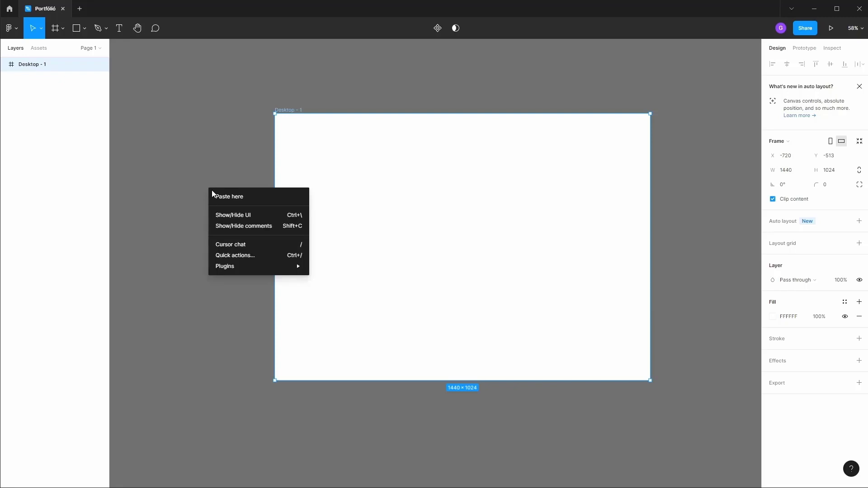
pyautogui.moveTo(257, 266)
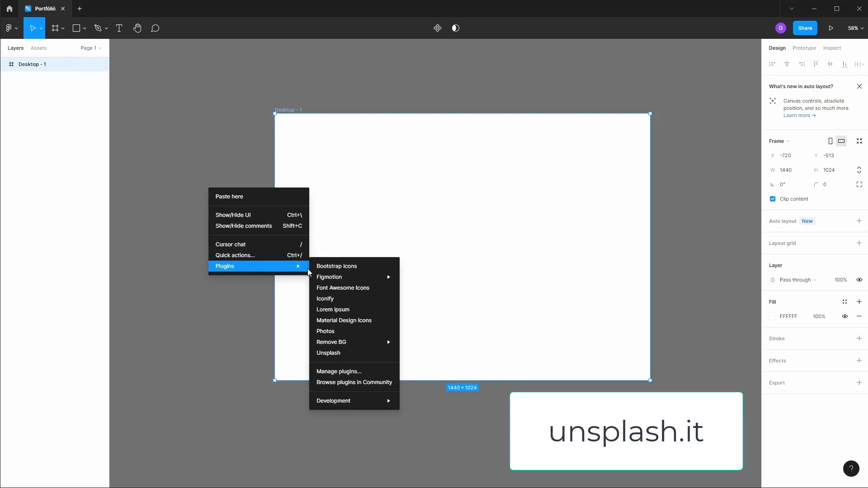
pyautogui.click(341, 353)
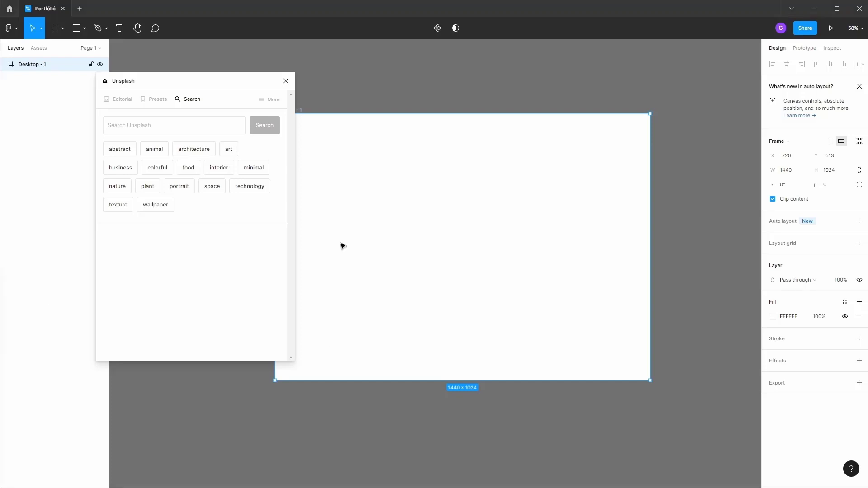
pyautogui.click(143, 123)
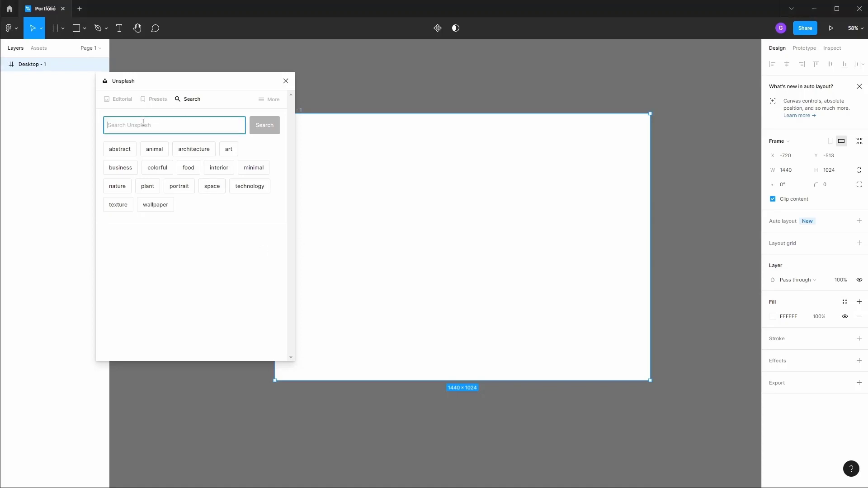
pyautogui.write('ma')
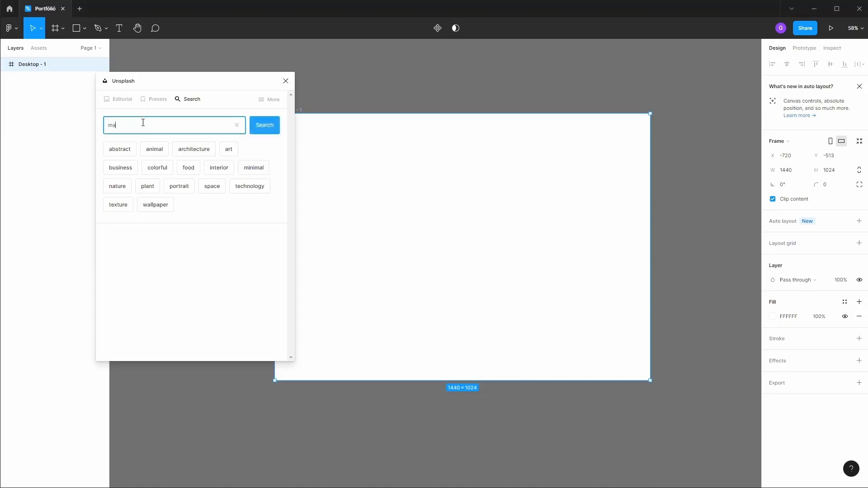
pyautogui.write('n headsho')
pyautogui.write('t')
pyautogui.press('Return')
# Step: Fill the frame with the smiling man-in-glasses headshot and nudge the frame up-left
pyautogui.scroll(-3, 179, 214)
pyautogui.scroll(-5, 179, 214)
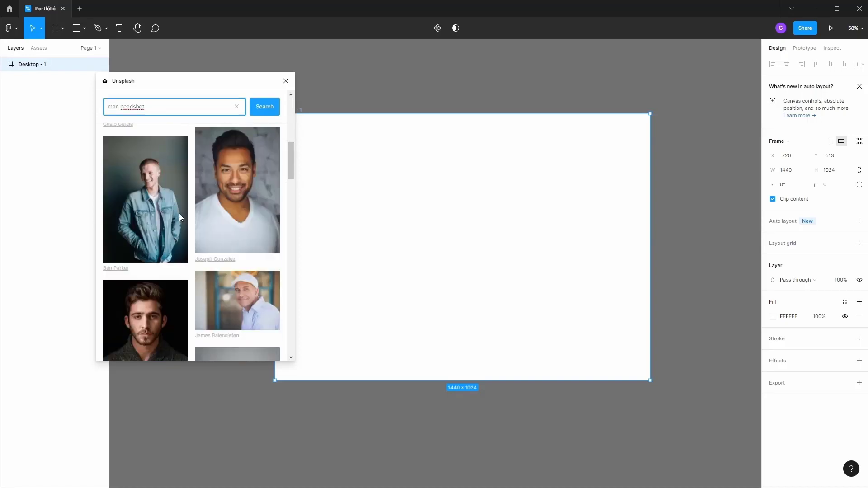
pyautogui.scroll(-3, 179, 214)
pyautogui.scroll(-3, 180, 214)
pyautogui.scroll(-3, 180, 215)
pyautogui.scroll(-2, 179, 214)
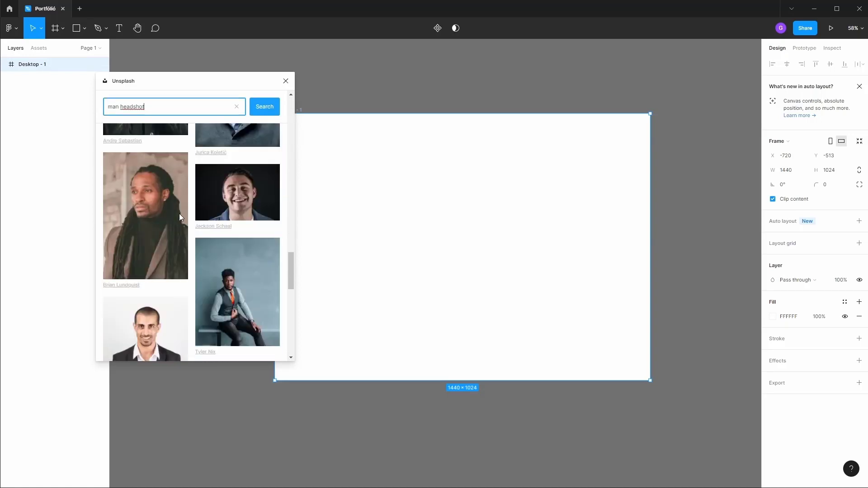
pyautogui.scroll(-3, 179, 213)
pyautogui.scroll(-3, 172, 217)
pyautogui.scroll(-3, 166, 219)
pyautogui.scroll(-3, 167, 218)
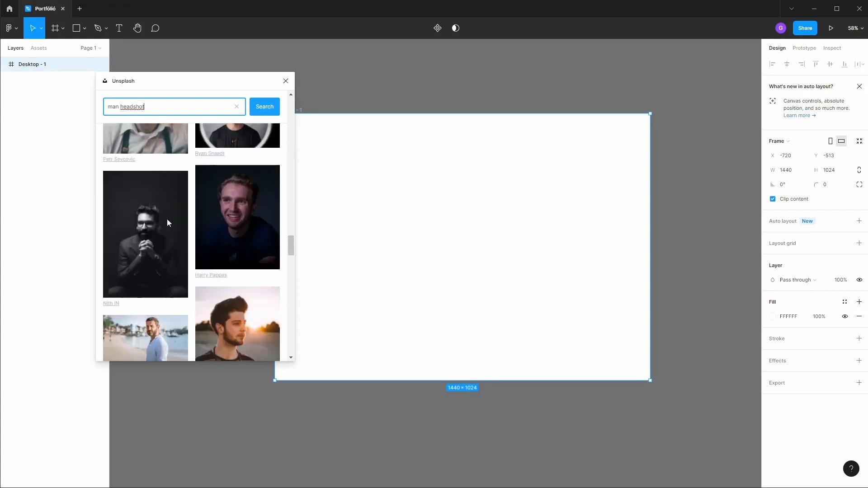
pyautogui.scroll(-3, 167, 220)
pyautogui.scroll(-3, 168, 220)
pyautogui.scroll(-3, 167, 220)
pyautogui.scroll(-3, 167, 220)
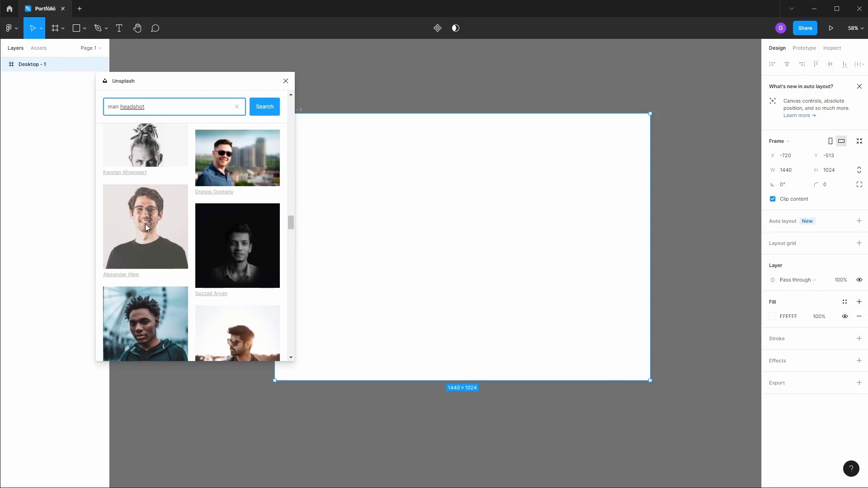
pyautogui.click(145, 224)
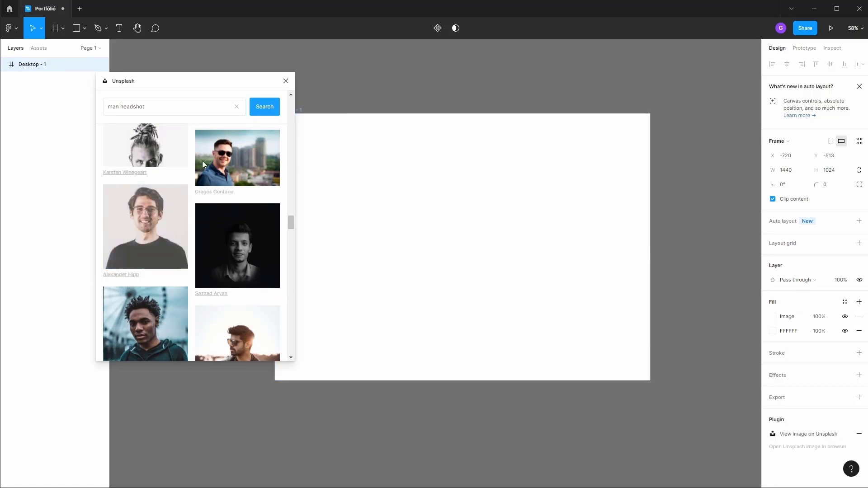
pyautogui.click(285, 80)
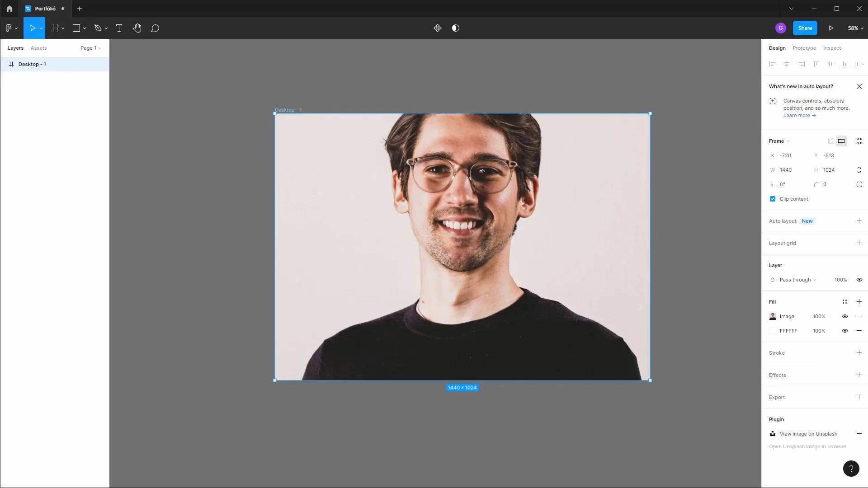
pyautogui.moveTo(492, 236); pyautogui.dragTo(481, 223)
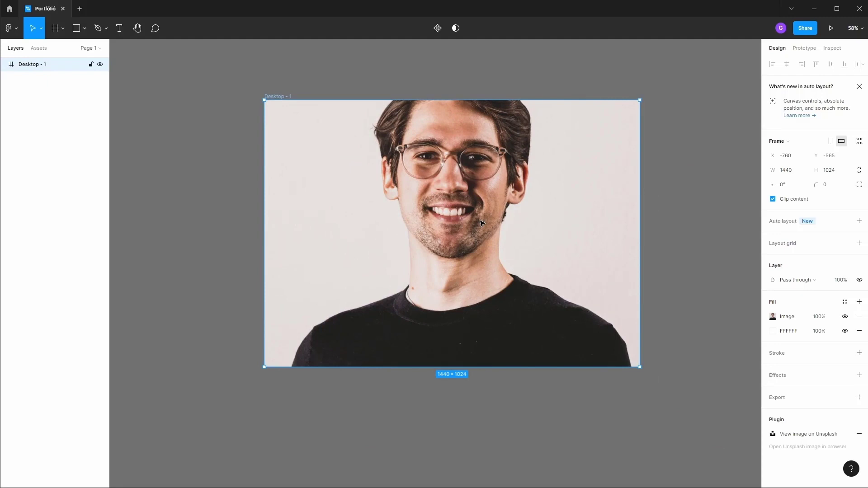
# Step: Undo the headshot fill and frame move, then rerun Unsplash's 'man headshot' search
pyautogui.hotkey('ctrl', 'z')
pyautogui.hotkey('ctrl', 'z')
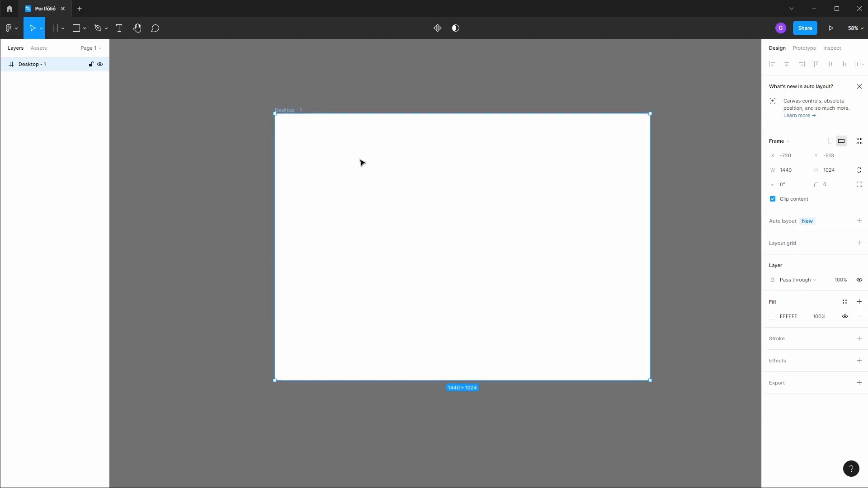
pyautogui.click(221, 150)
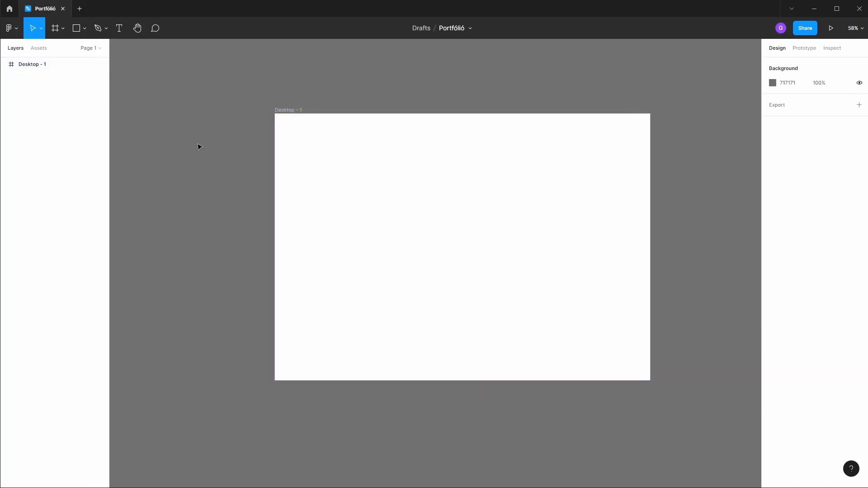
pyautogui.rightClick(176, 113)
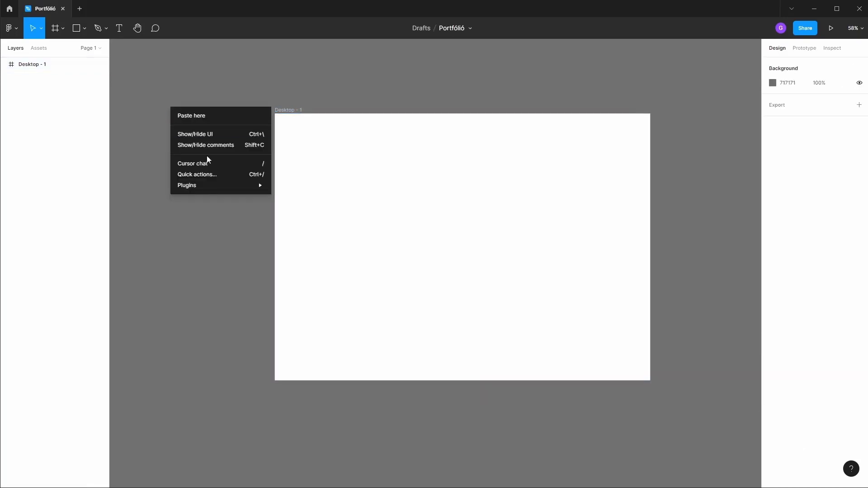
pyautogui.click(307, 272)
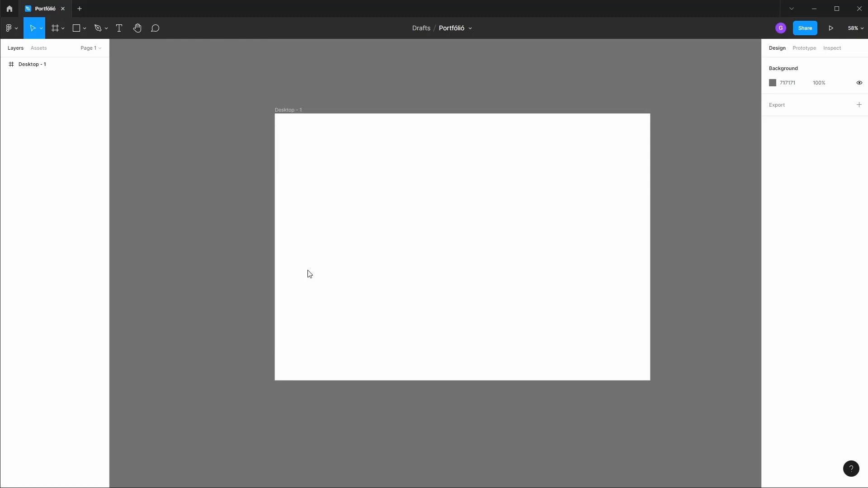
pyautogui.write('ma')
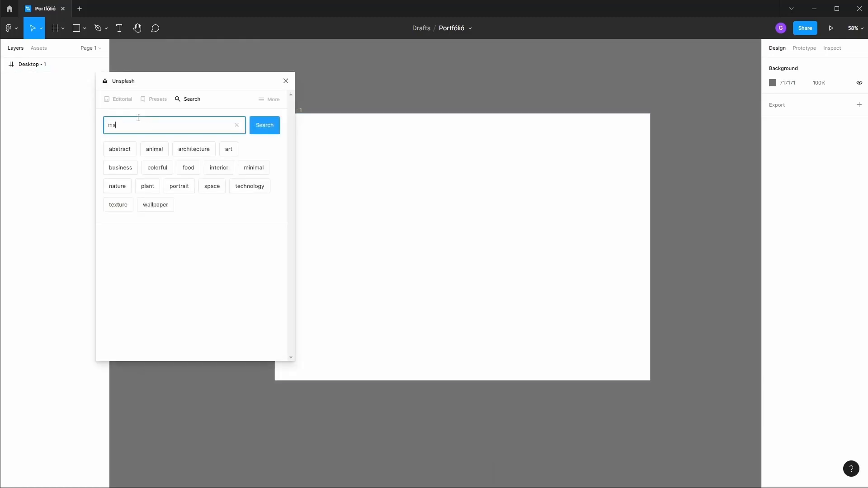
pyautogui.write('n headshot')
pyautogui.press('Return')
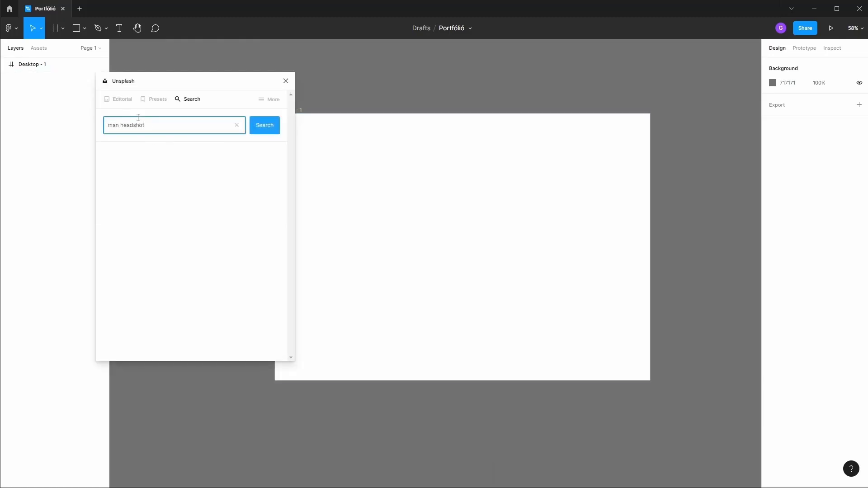
pyautogui.scroll(-5, 174, 221)
pyautogui.scroll(-5, 173, 221)
pyautogui.scroll(-3, 173, 222)
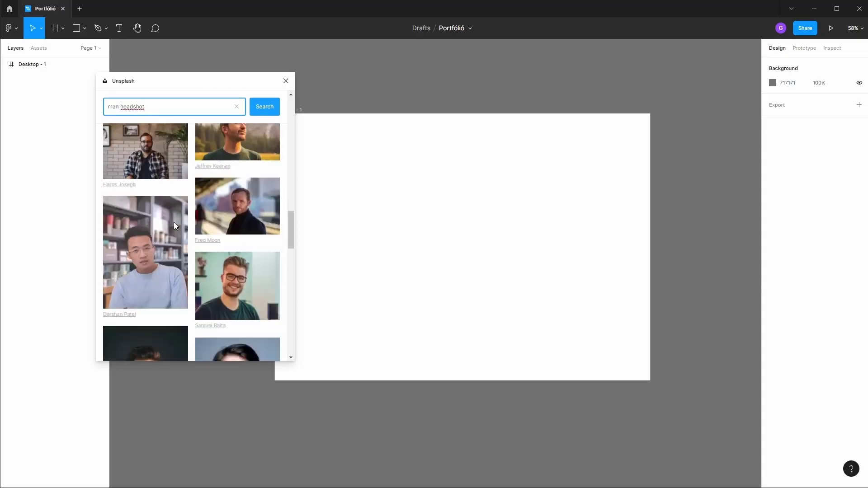
pyautogui.scroll(-3, 174, 222)
pyautogui.scroll(-3, 173, 221)
pyautogui.scroll(-3, 173, 221)
pyautogui.scroll(-3, 175, 226)
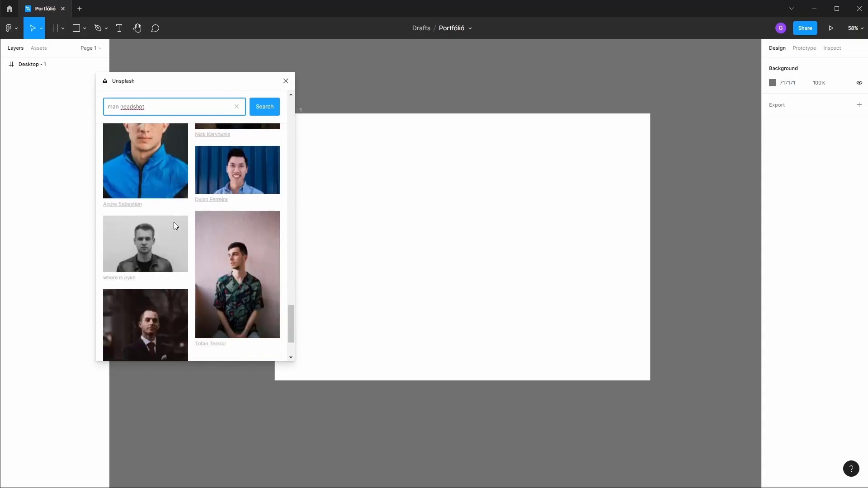
pyautogui.scroll(-3, 175, 225)
pyautogui.scroll(-3, 176, 225)
pyautogui.scroll(-3, 175, 225)
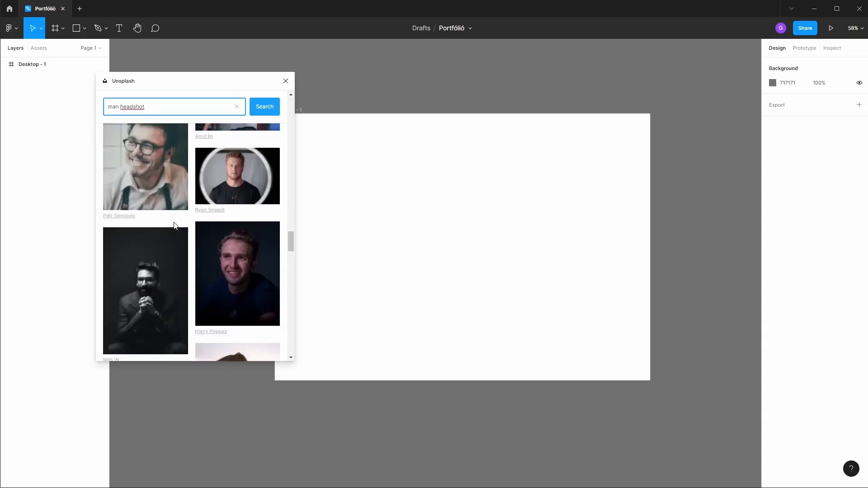
pyautogui.scroll(-3, 175, 225)
pyautogui.scroll(-3, 176, 226)
pyautogui.scroll(-3, 176, 225)
pyautogui.scroll(-2, 175, 225)
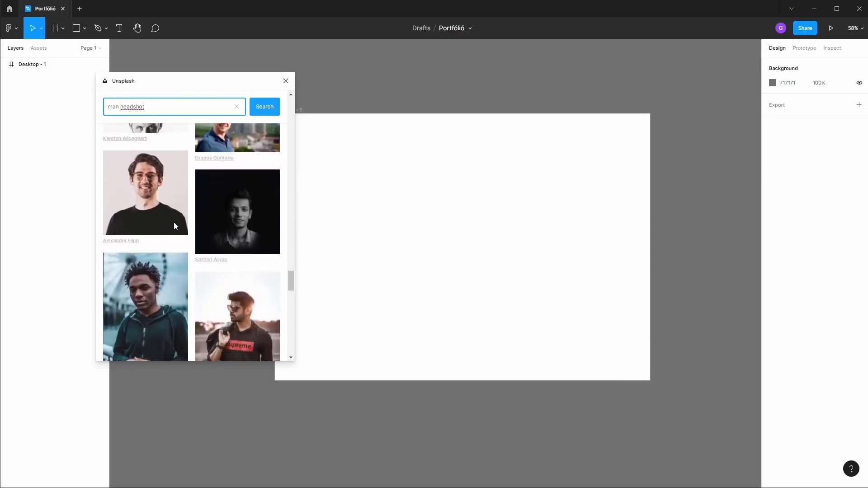
# Step: Insert the smiling man's headshot and move it off the Desktop - 1 frame
pyautogui.click(143, 222)
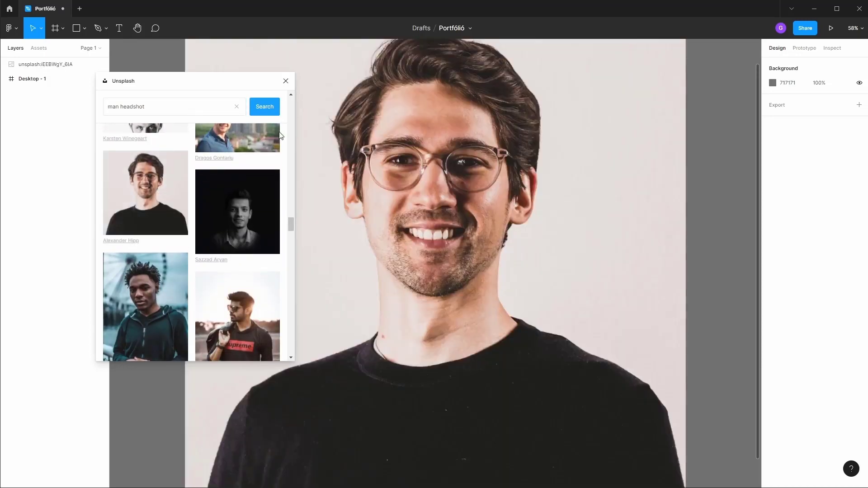
pyautogui.click(286, 81)
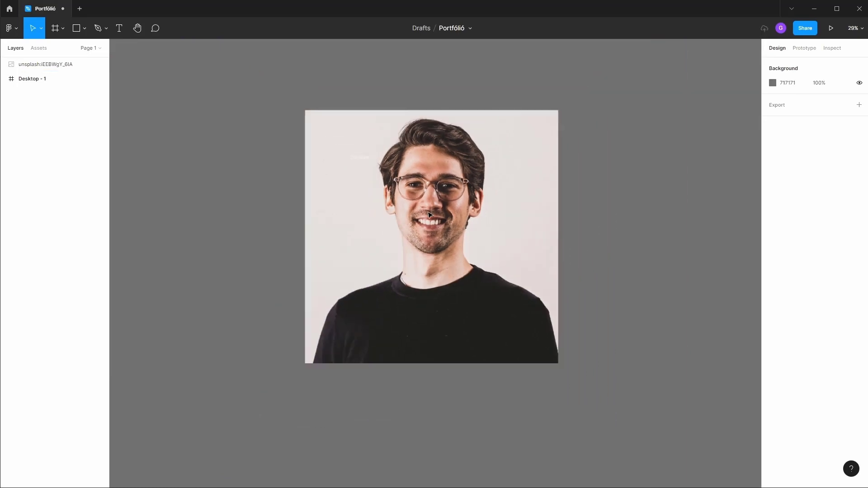
pyautogui.click(384, 207)
pyautogui.moveTo(384, 208)
pyautogui.mouseDown()
pyautogui.moveTo(538, 167)
pyautogui.moveTo(608, 168)
pyautogui.mouseUp()
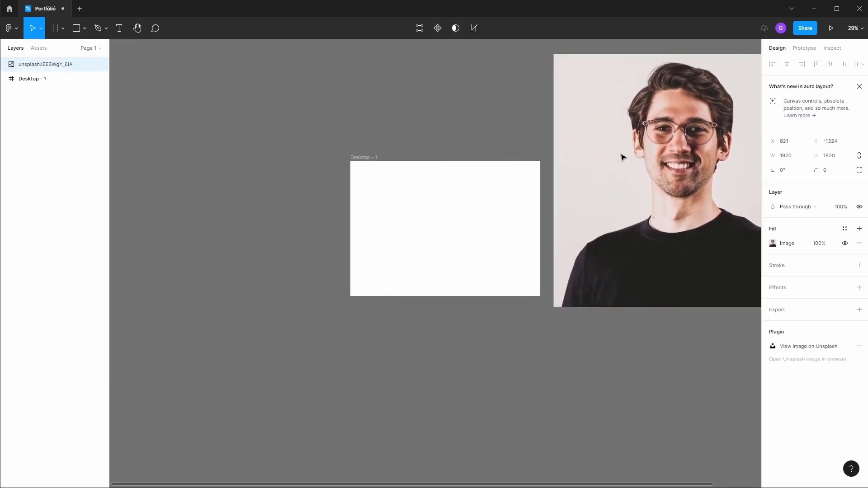
# Step: Resize the headshot from 1920×1920 to 772×821 beside Desktop - 1
pyautogui.scroll(-2, 688, 181)
pyautogui.scroll(-1, 687, 181)
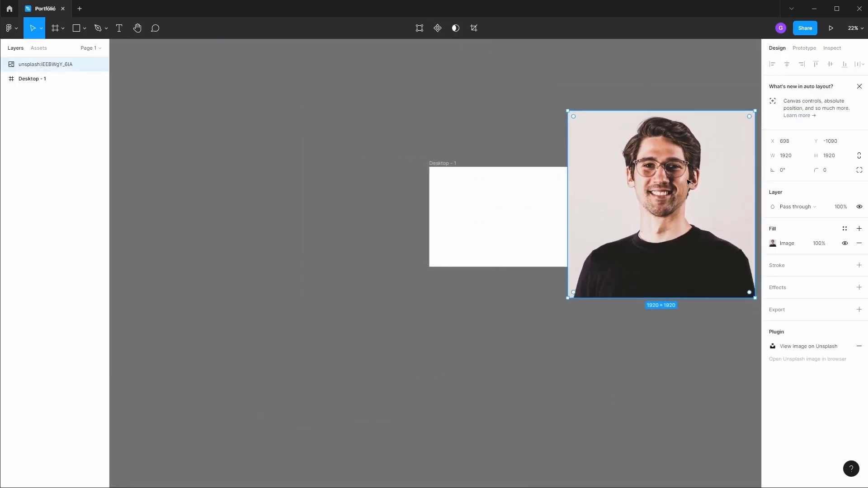
pyautogui.moveTo(569, 114); pyautogui.dragTo(627, 167)
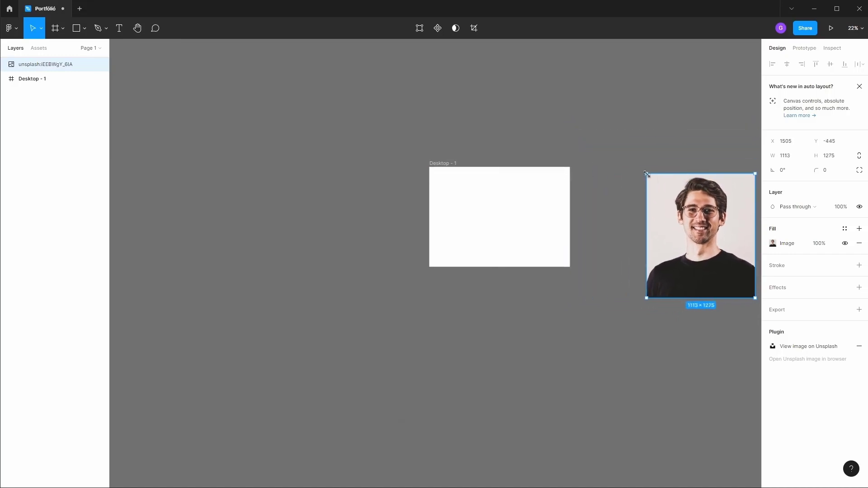
pyautogui.moveTo(627, 168); pyautogui.dragTo(652, 189)
pyautogui.moveTo(652, 191)
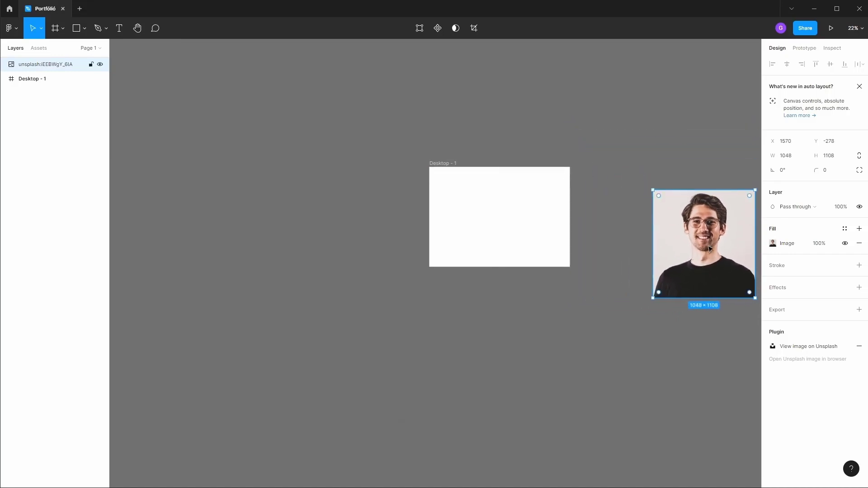
pyautogui.moveTo(711, 250); pyautogui.dragTo(628, 169)
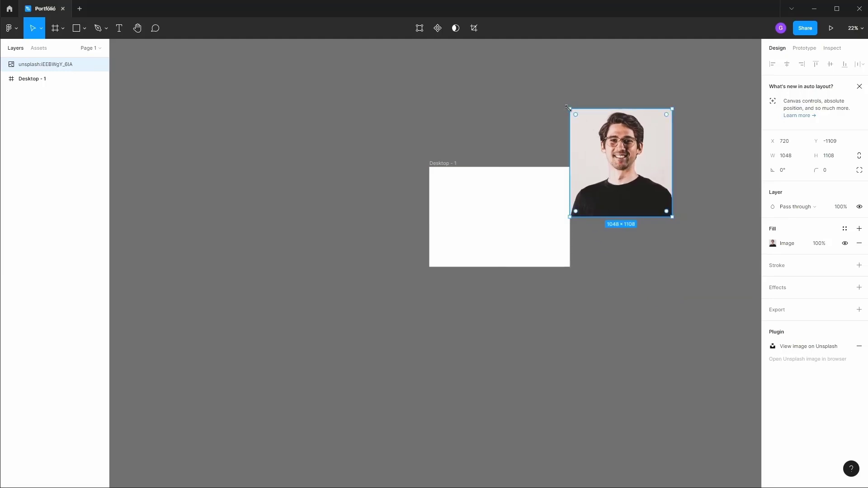
pyautogui.moveTo(567, 108)
pyautogui.mouseDown()
pyautogui.moveTo(591, 104)
pyautogui.moveTo(534, 71)
pyautogui.mouseUp()
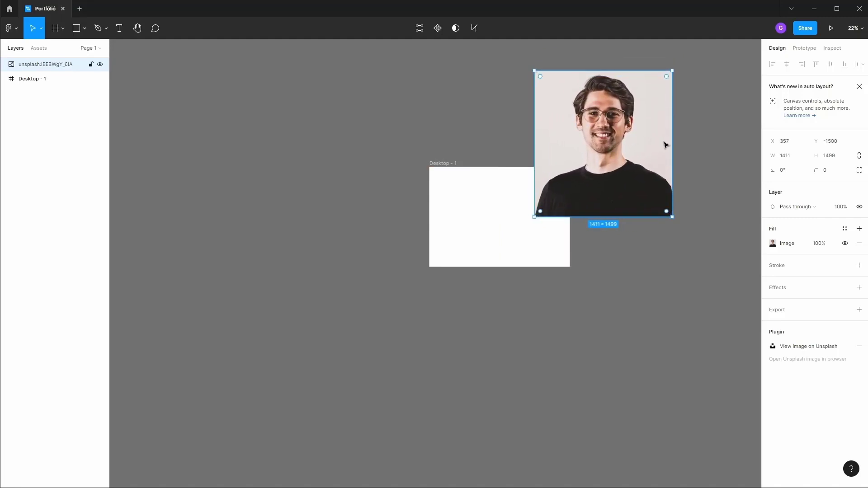
pyautogui.moveTo(673, 143)
pyautogui.mouseDown()
pyautogui.moveTo(689, 142)
pyautogui.moveTo(667, 140)
pyautogui.mouseUp()
pyautogui.moveTo(642, 138)
pyautogui.mouseDown()
pyautogui.moveTo(677, 123)
pyautogui.moveTo(661, 130)
pyautogui.moveTo(716, 138)
pyautogui.mouseUp()
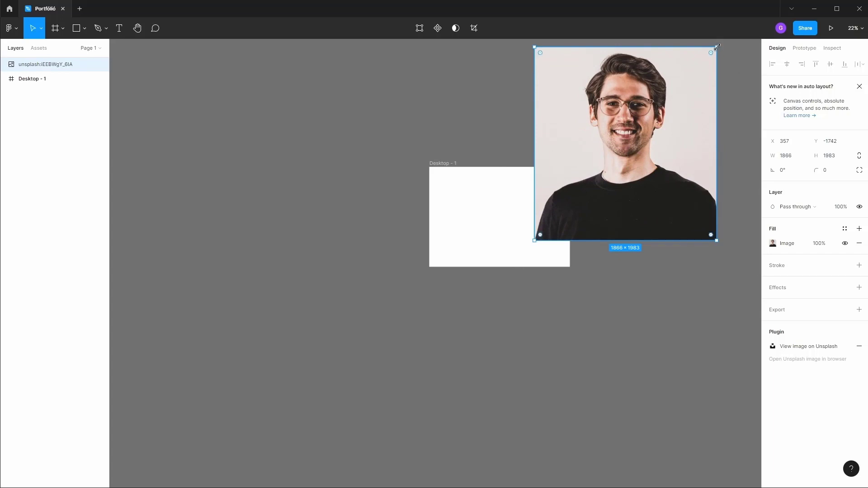
pyautogui.moveTo(716, 47)
pyautogui.mouseDown()
pyautogui.moveTo(650, 102)
pyautogui.moveTo(705, 58)
pyautogui.moveTo(662, 105)
pyautogui.mouseUp()
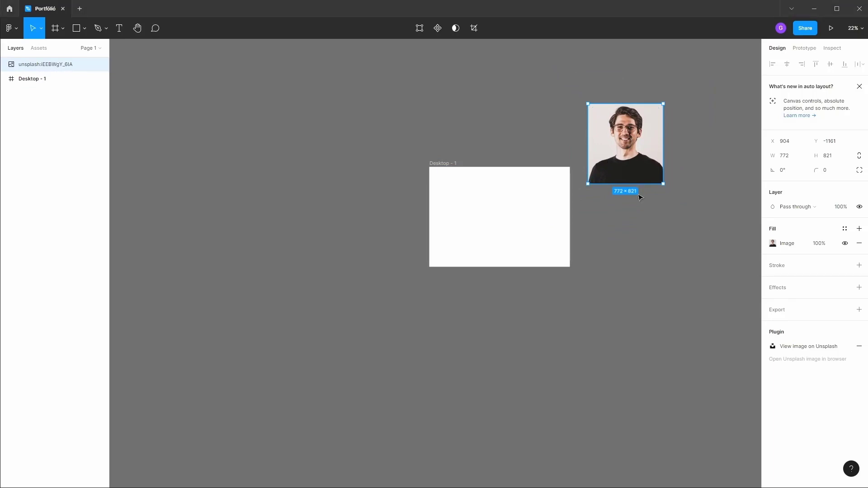
pyautogui.moveTo(625, 144)
pyautogui.scroll(2, 669, 113)
pyautogui.scroll(2, 648, 136)
pyautogui.scroll(3, 608, 154)
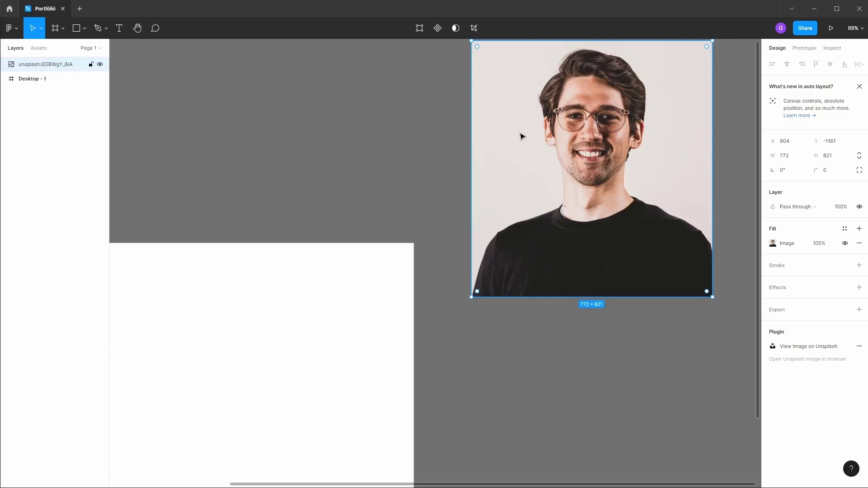
# Step: Remove the headshot's background with the Remove BG plugin
pyautogui.rightClick(535, 156)
pyautogui.moveTo(581, 326)
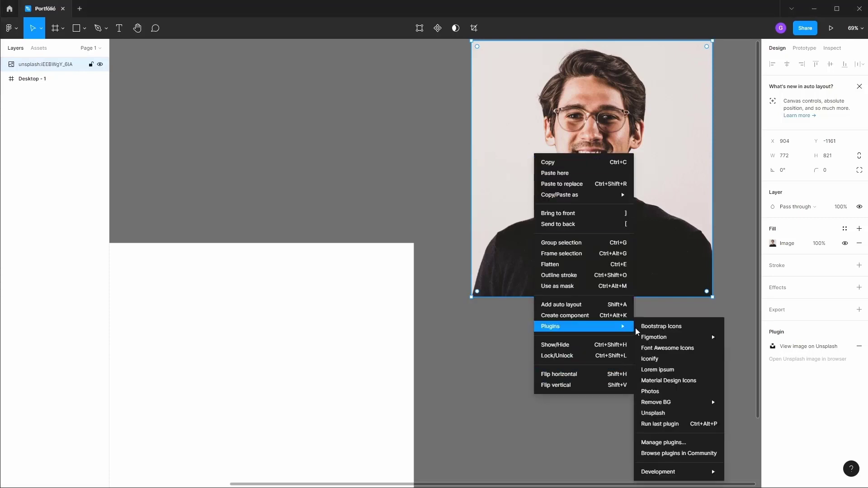
pyautogui.moveTo(655, 402)
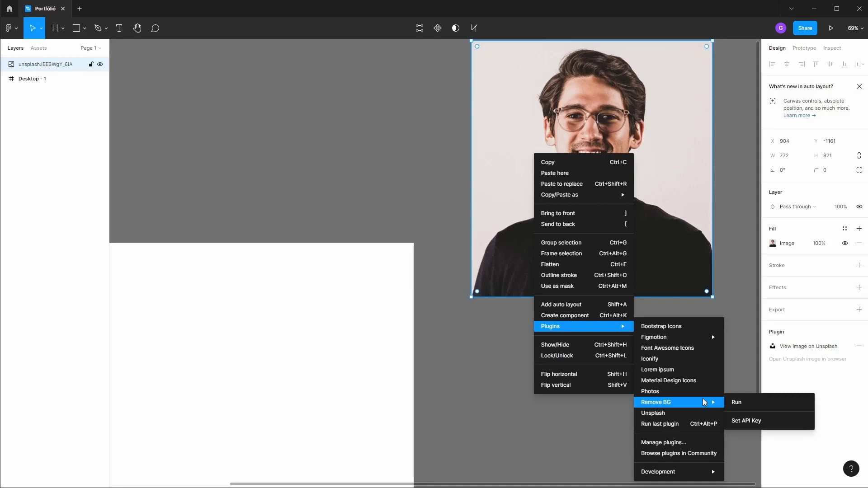
pyautogui.click(735, 402)
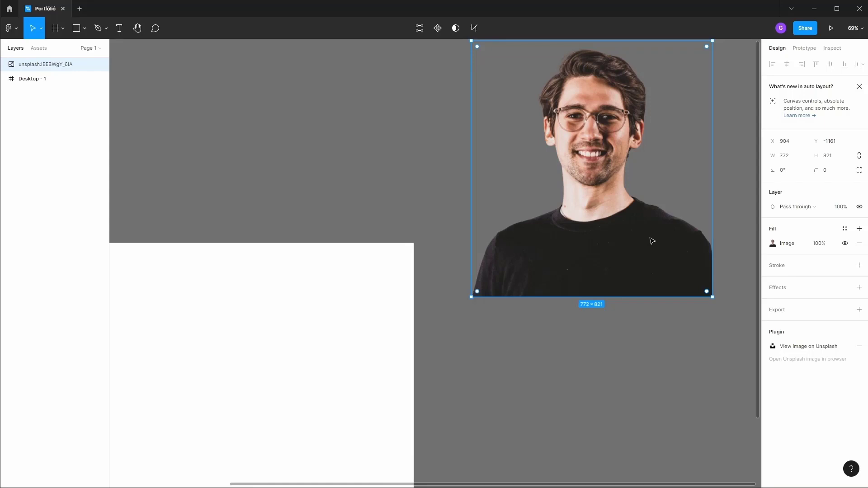
pyautogui.scroll(-3, 637, 234)
pyautogui.scroll(-1, 633, 235)
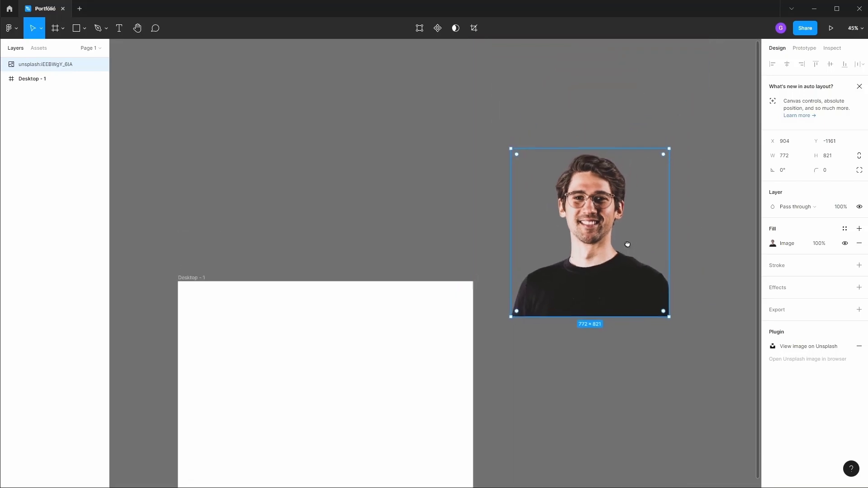
pyautogui.moveTo(628, 244); pyautogui.dragTo(622, 252)
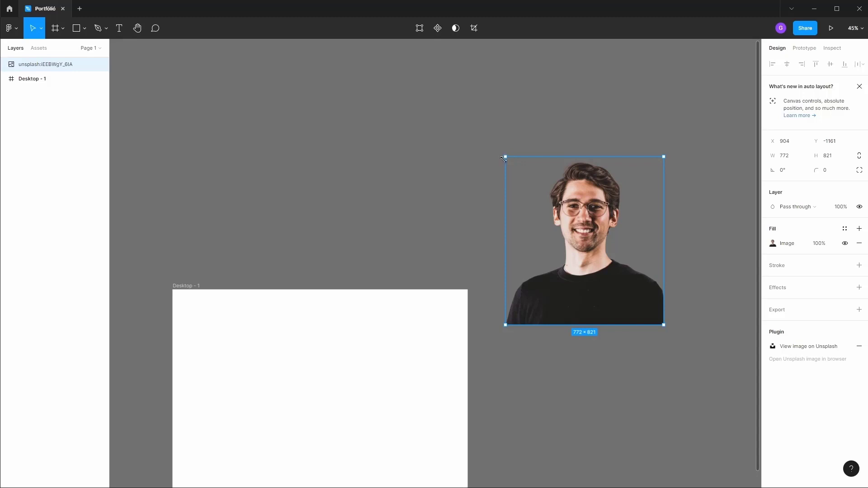
# Step: Shrink the cut-out to 613×555 and nest it at Desktop - 1's lower right
pyautogui.moveTo(505, 157); pyautogui.dragTo(538, 211)
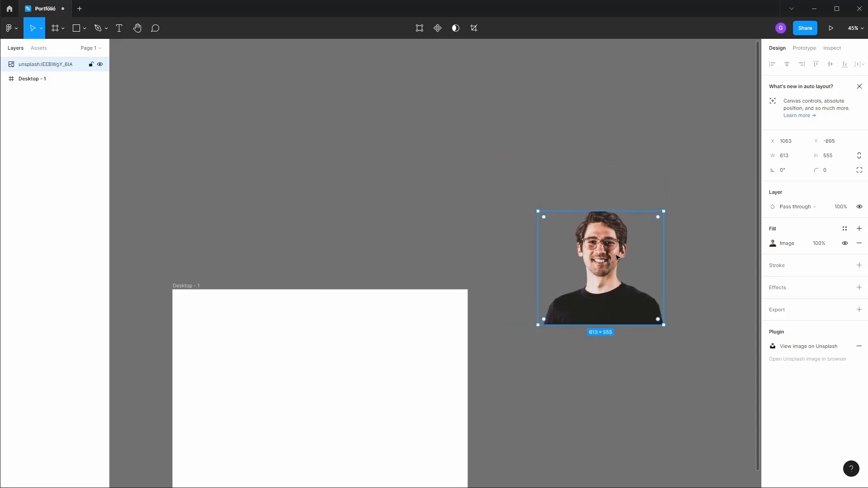
pyautogui.moveTo(617, 257); pyautogui.dragTo(404, 405)
pyautogui.moveTo(360, 161); pyautogui.dragTo(391, 60)
pyautogui.moveTo(418, 309); pyautogui.dragTo(428, 332)
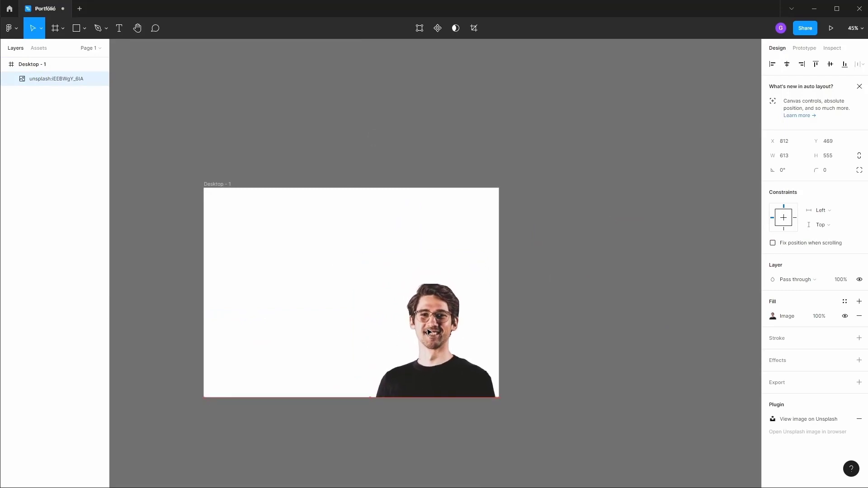
pyautogui.moveTo(370, 284); pyautogui.dragTo(364, 265)
# Step: Resize the cut-out portrait to 641×641
pyautogui.moveTo(266, 270); pyautogui.dragTo(306, 221)
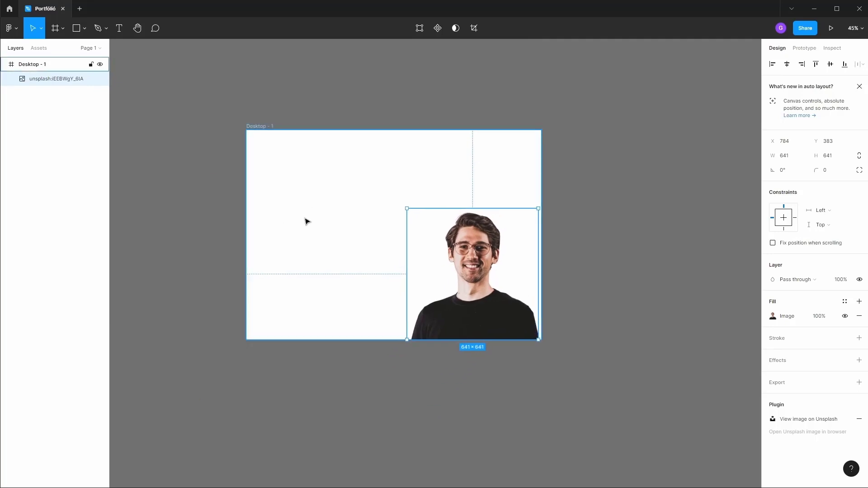
pyautogui.click(330, 214)
pyautogui.hscroll(-1, 321, 236)
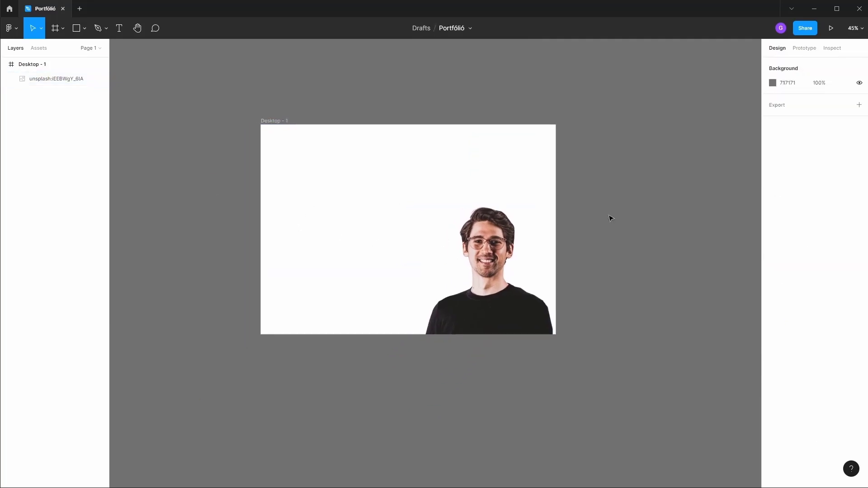
# Step: Rename the Desktop - 1 frame to 'Főoldal'
pyautogui.click(36, 66)
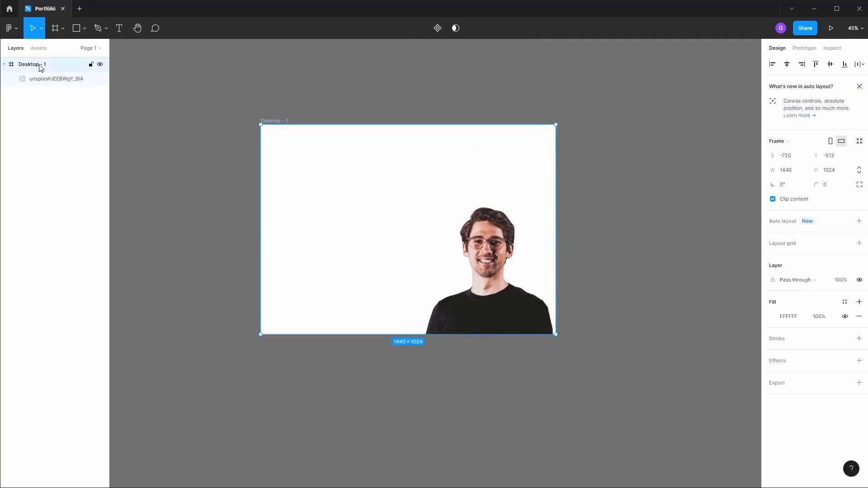
pyautogui.doubleClick(40, 66)
pyautogui.write('Fo')
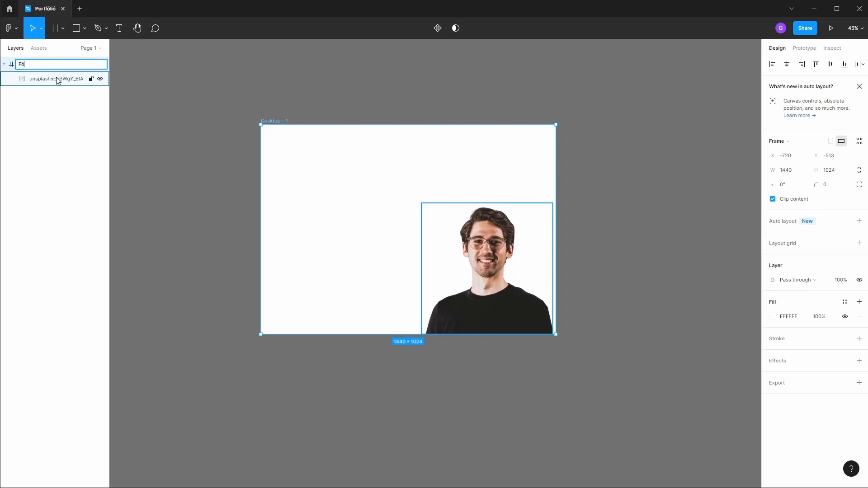
pyautogui.press('Return')
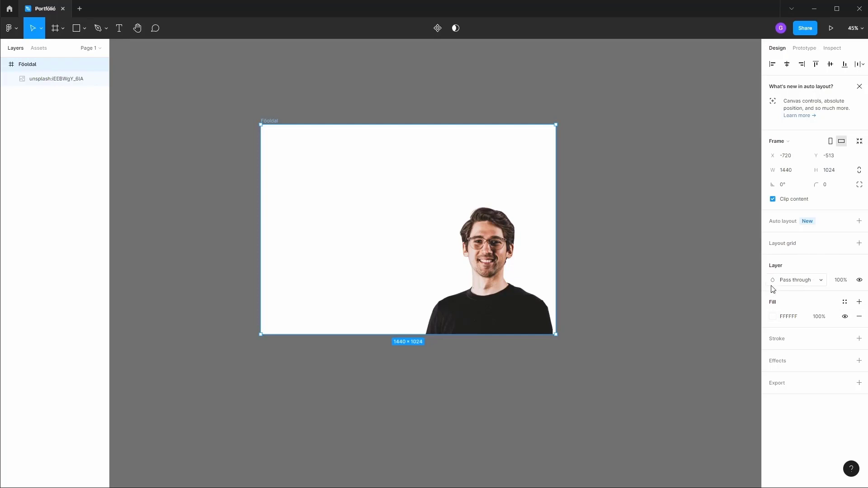
# Step: Give the Főoldal frame a dark 2C2D32 fill
pyautogui.click(790, 318)
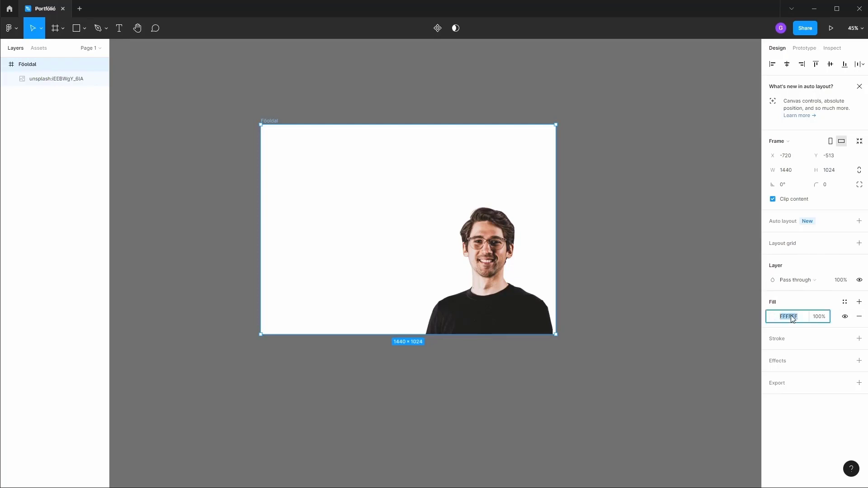
pyautogui.write('2C2D32')
pyautogui.press('Return')
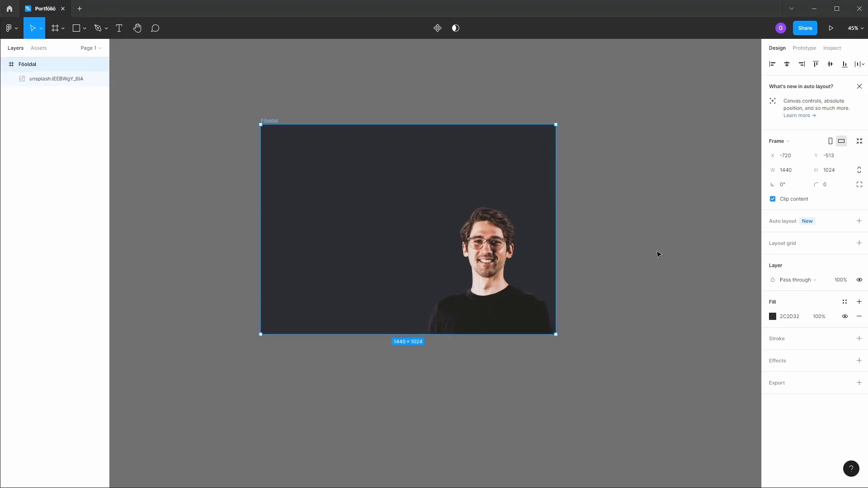
pyautogui.click(641, 250)
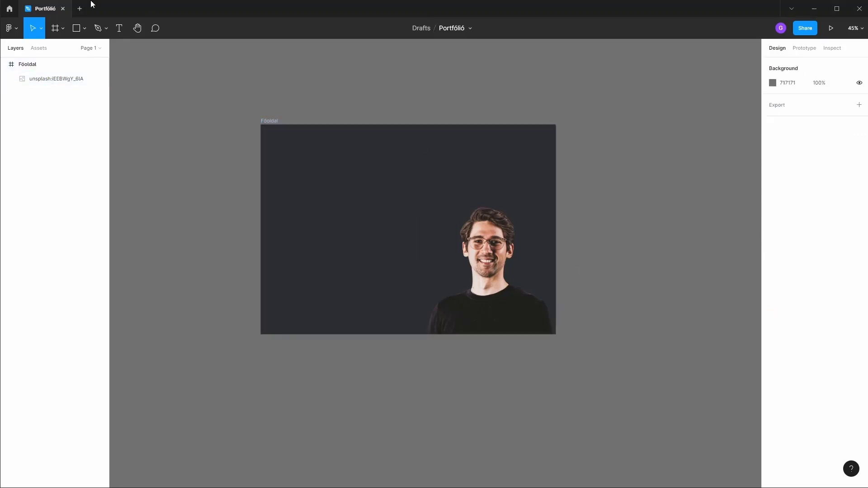
# Step: Add an auto-width 'Denem Tom' text heading at the frame's upper left
pyautogui.click(117, 30)
pyautogui.moveTo(284, 169); pyautogui.dragTo(425, 211)
pyautogui.write('Denem Tom')
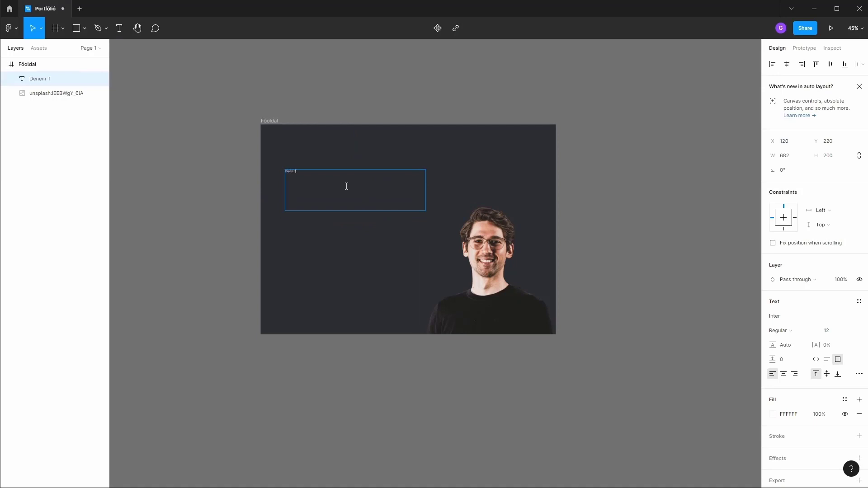
pyautogui.click(816, 360)
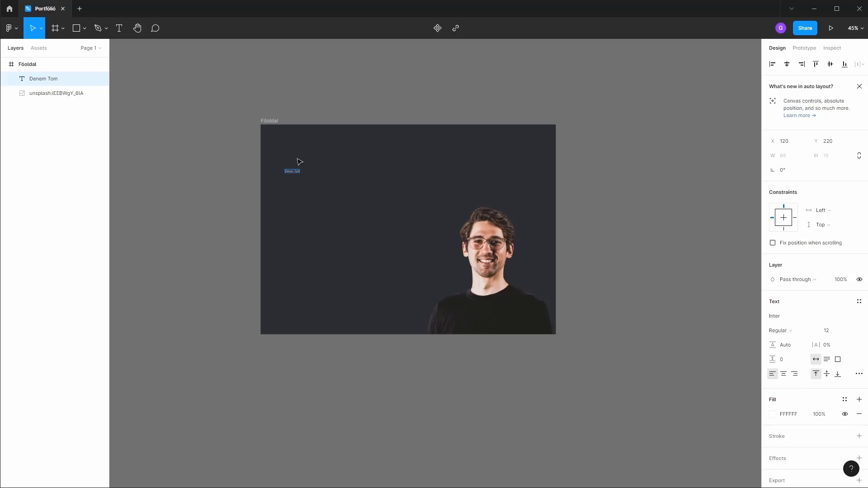
pyautogui.scroll(1, 298, 163)
pyautogui.scroll(5, 290, 188)
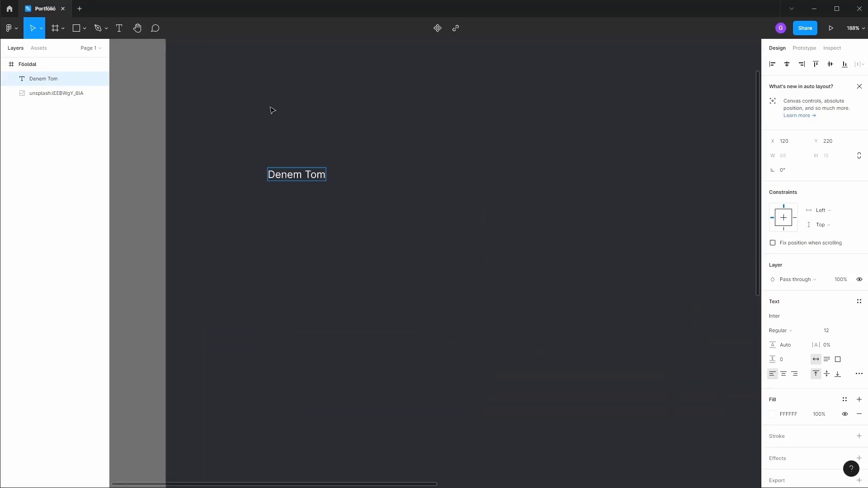
pyautogui.scroll(2, 298, 132)
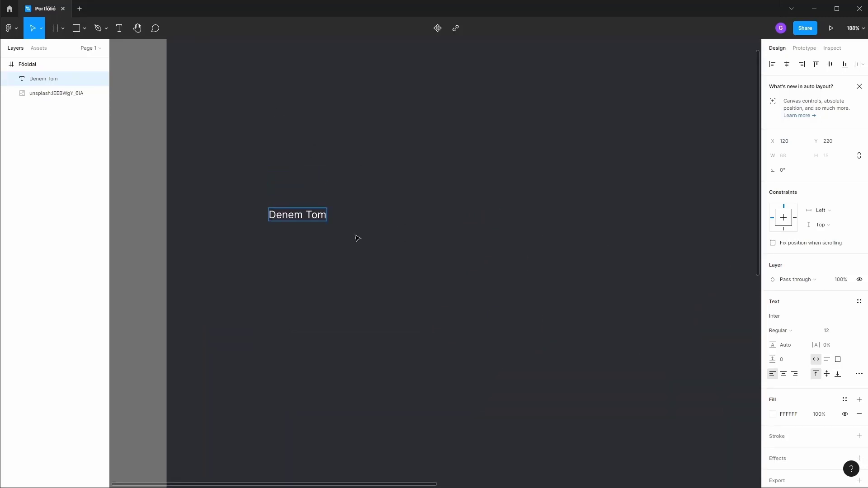
pyautogui.write('dfghdfghfdghfgdh')
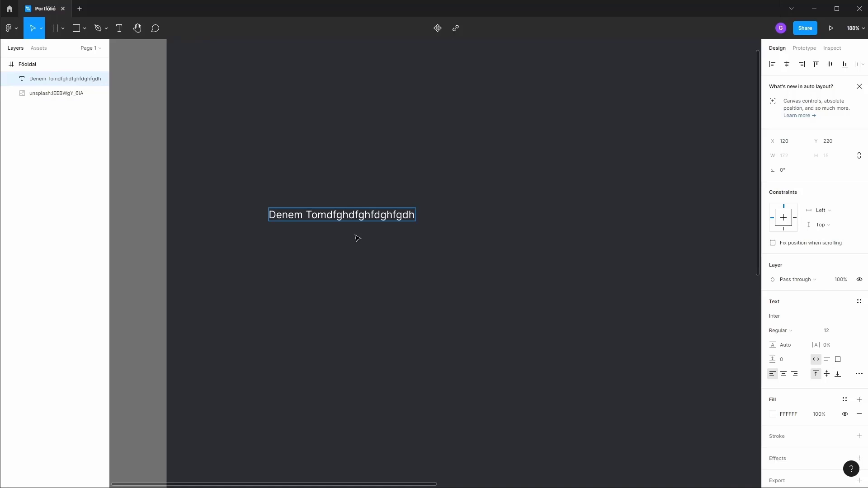
pyautogui.press('BackSpace')
pyautogui.press('BackSpace')
pyautogui.press('BackSpace')
pyautogui.press('BackSpace')
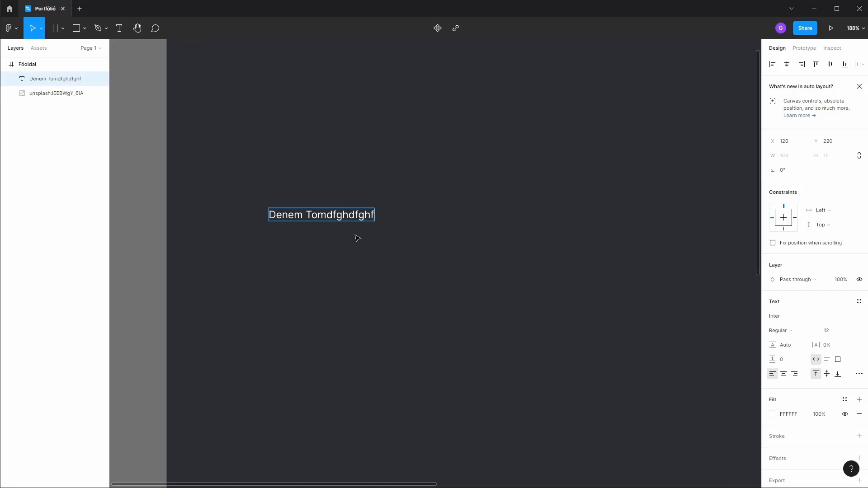
pyautogui.press('BackSpace')
pyautogui.press('BackSpace')
pyautogui.press('BackSpace')
pyautogui.press('BackSpace')
pyautogui.press('BackSpace')
pyautogui.press('BackSpace')
pyautogui.press('BackSpace')
pyautogui.press('BackSpace')
pyautogui.press('BackSpace')
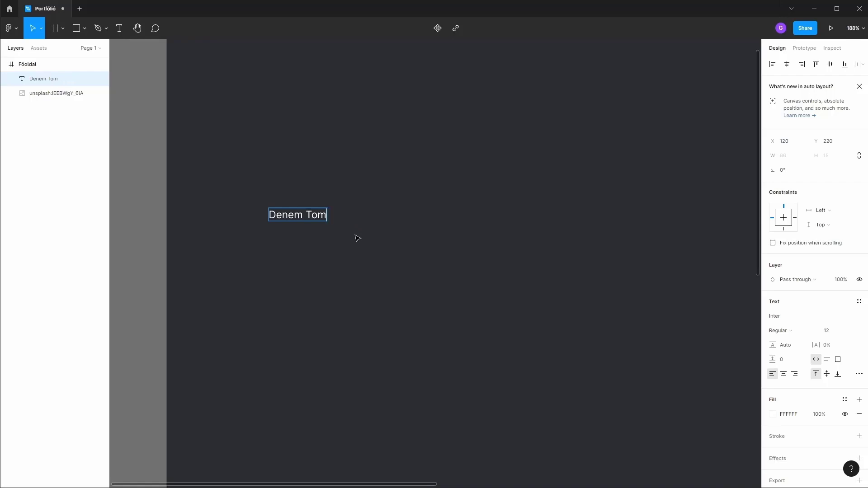
pyautogui.hotkey('ctrl', 'a')
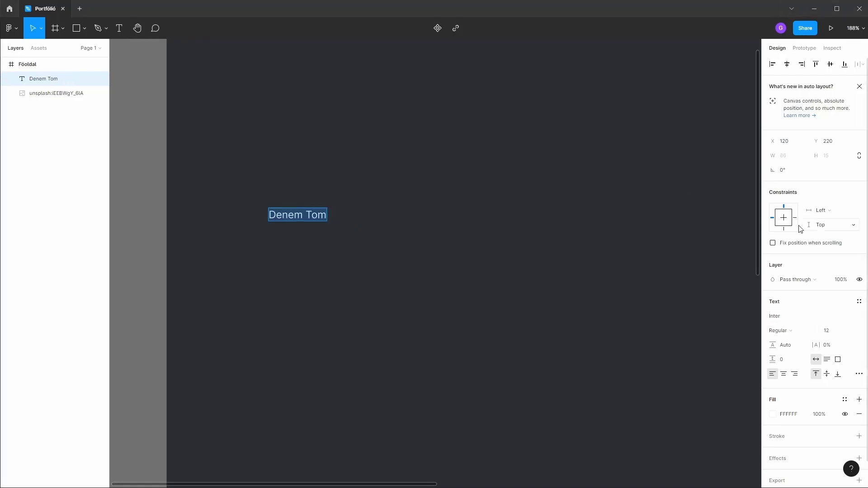
# Step: Set the Denem Tom heading's font size to 96
pyautogui.click(836, 331)
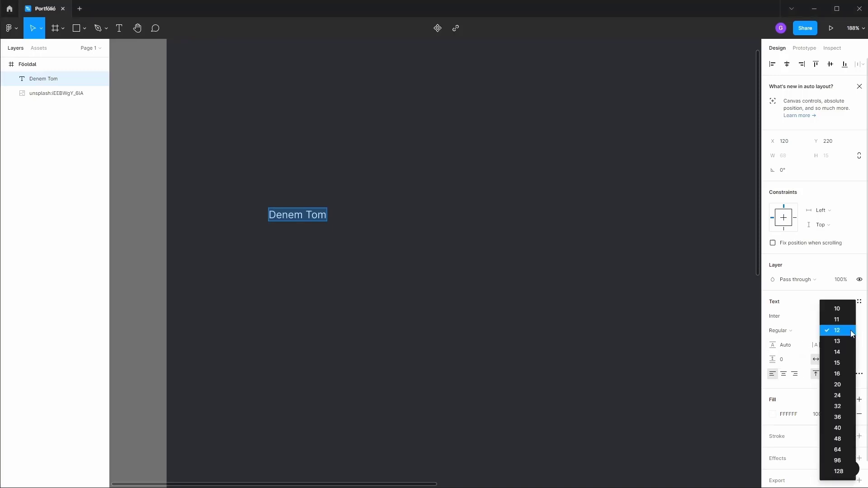
pyautogui.click(838, 460)
pyautogui.scroll(-5, 490, 216)
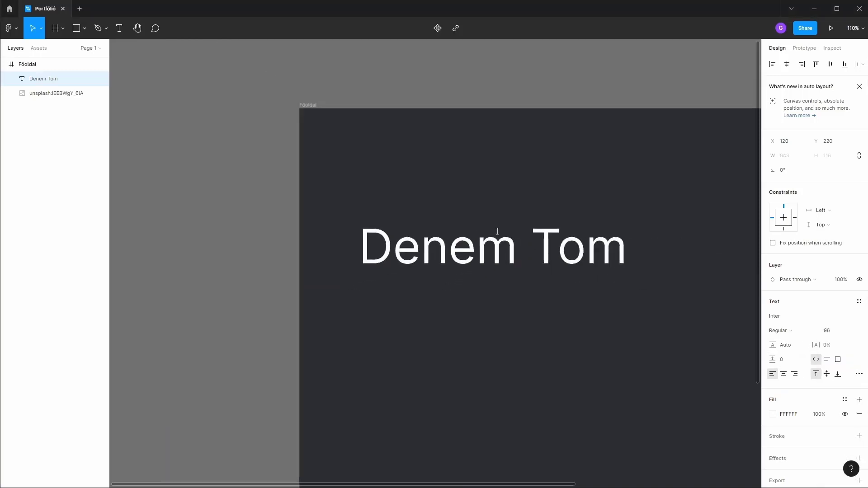
pyautogui.press('Return')
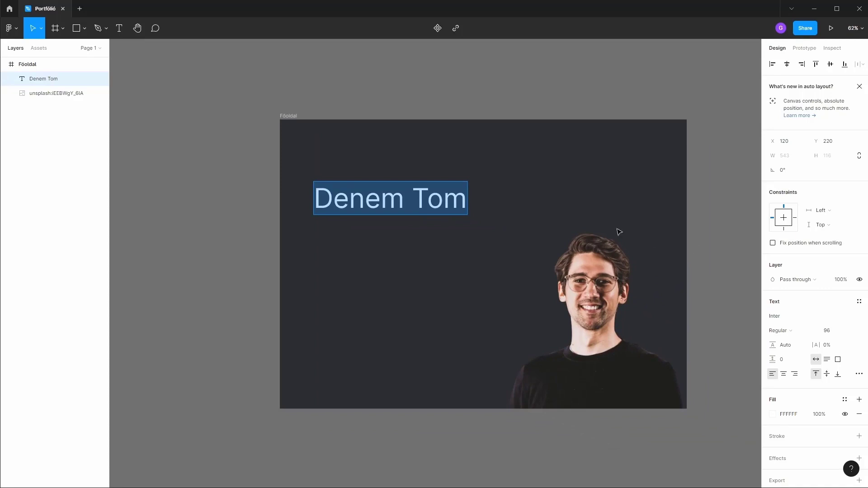
# Step: Set the heading font to Poppins Bold
pyautogui.click(787, 318)
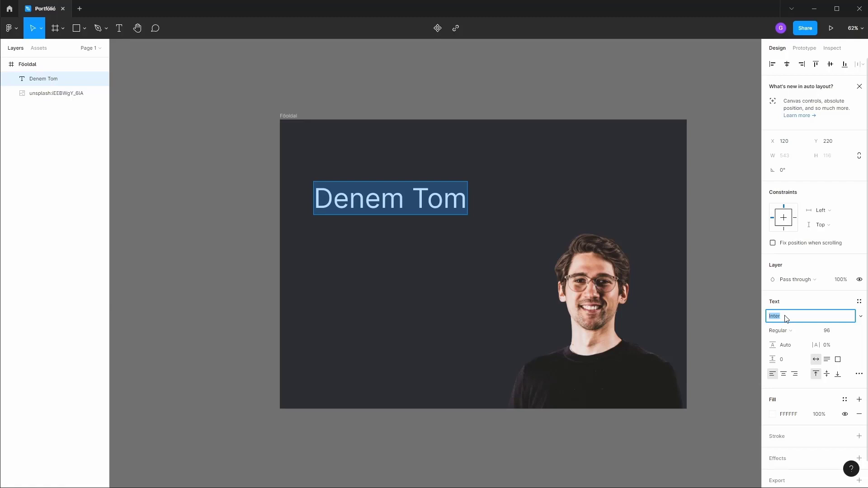
pyautogui.write('Poppins')
pyautogui.press('Return')
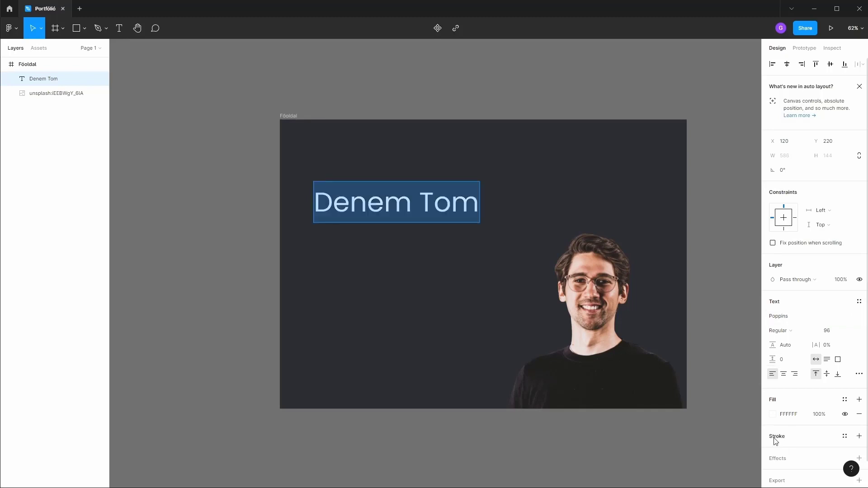
pyautogui.click(816, 332)
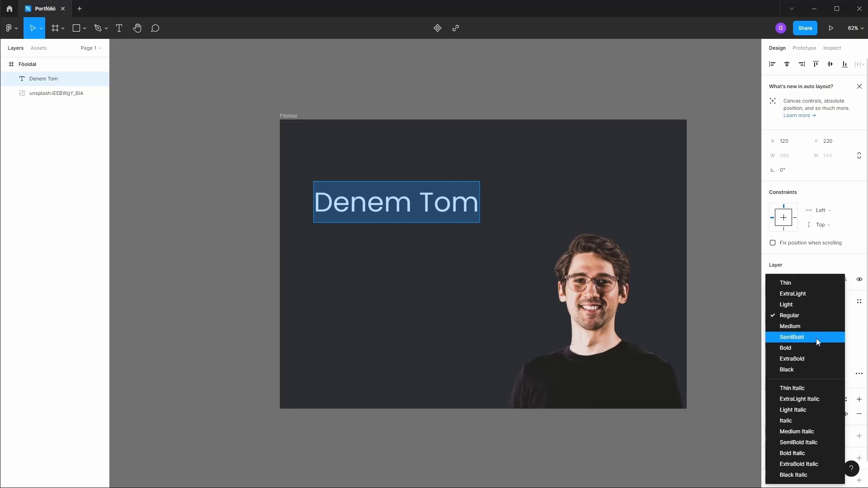
pyautogui.click(816, 348)
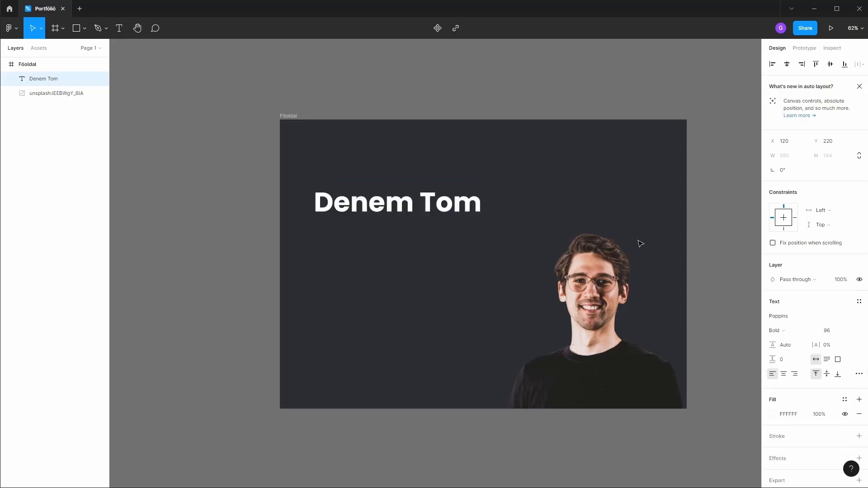
# Step: Set the heading's letter spacing to 5%
pyautogui.click(827, 346)
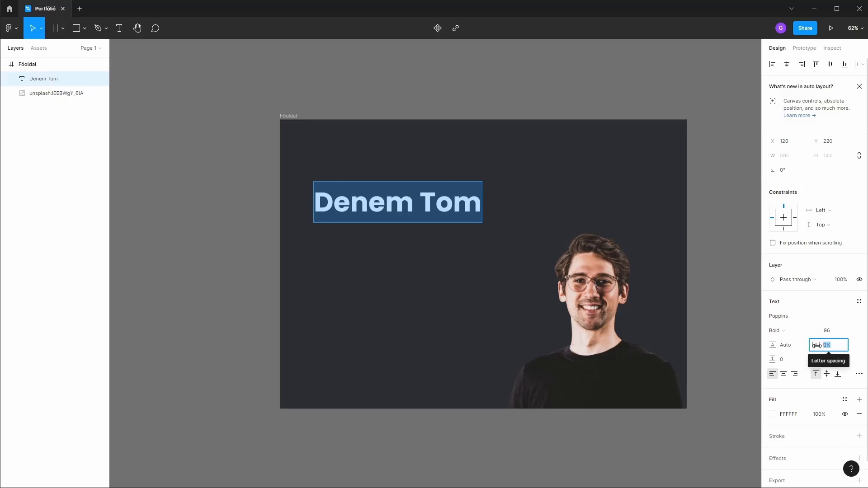
pyautogui.write('2')
pyautogui.press('Return')
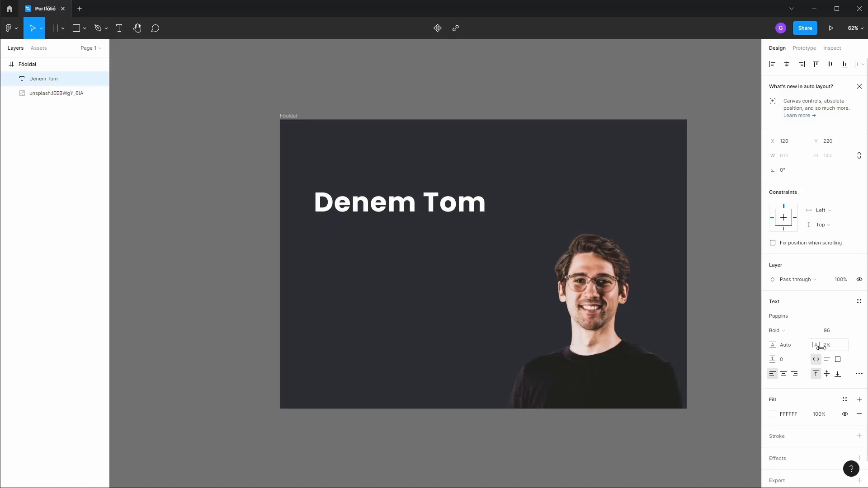
pyautogui.click(827, 346)
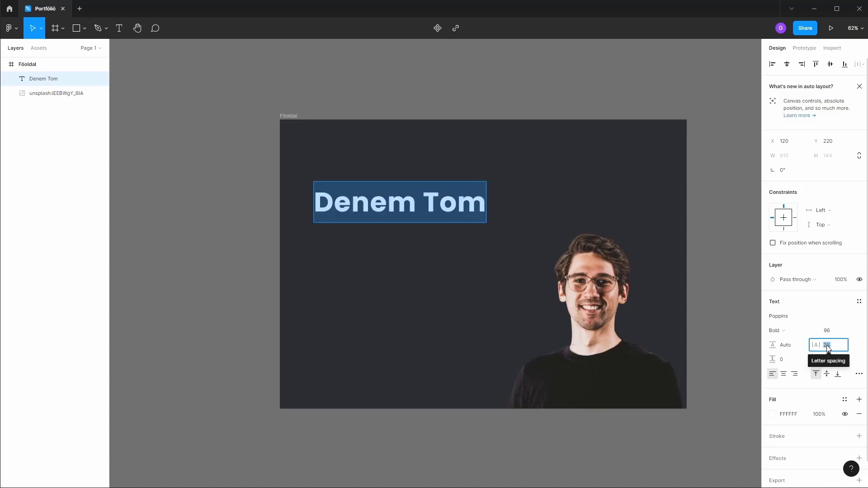
pyautogui.write('5')
pyautogui.press('Return')
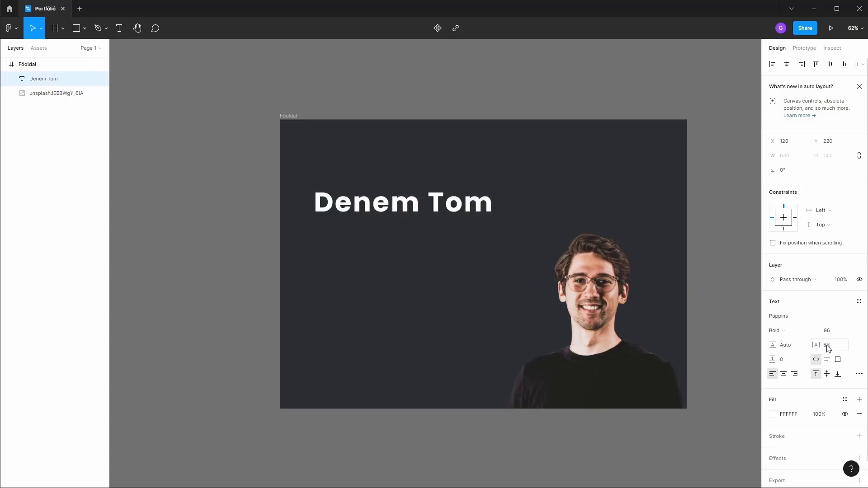
pyautogui.click(194, 294)
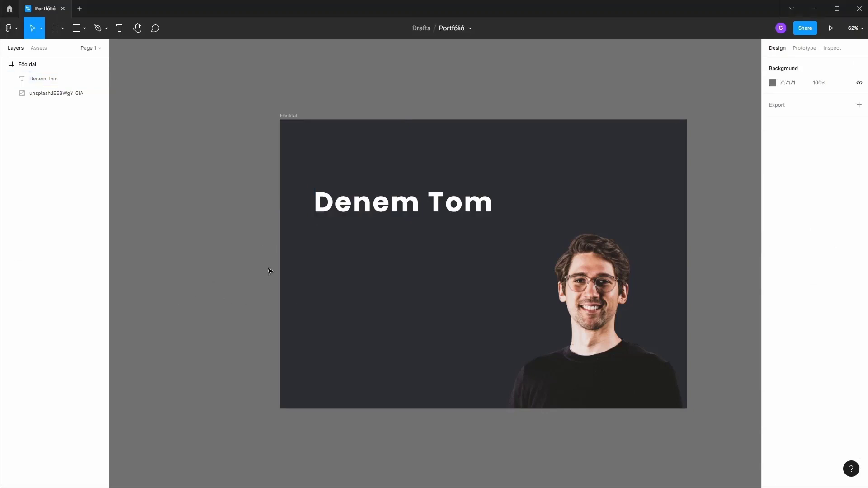
pyautogui.scroll(-2, 451, 252)
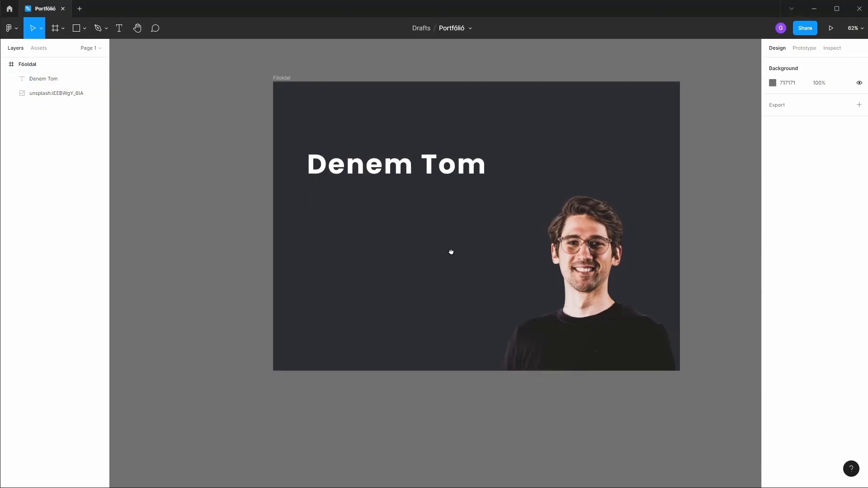
# Step: Add a 'Frontend' text line below the Denem Tom heading
pyautogui.click(119, 28)
pyautogui.moveTo(315, 184); pyautogui.dragTo(461, 215)
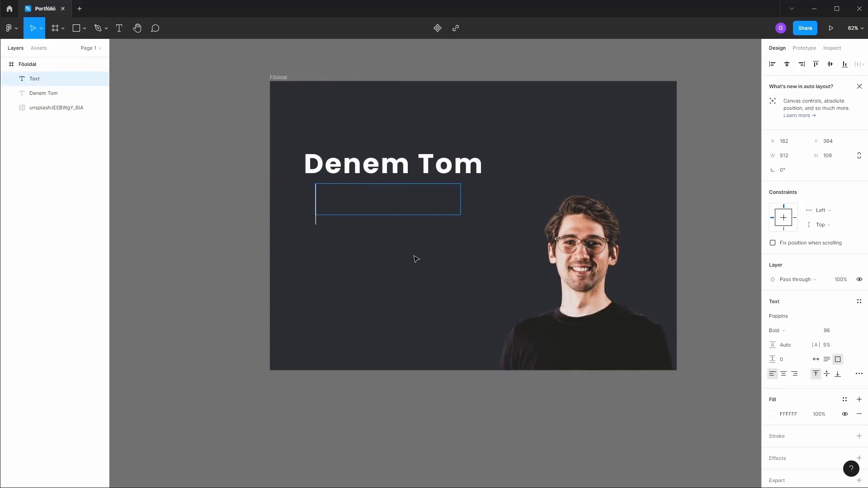
pyautogui.write('Fro')
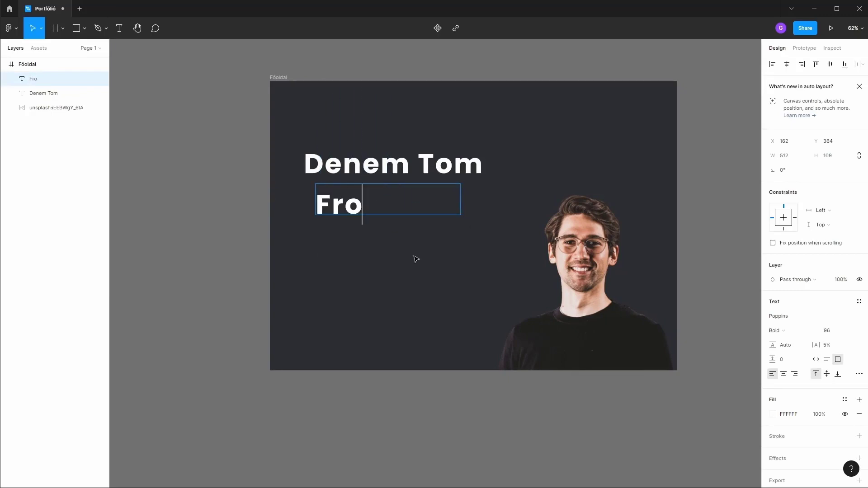
pyautogui.write('ntend')
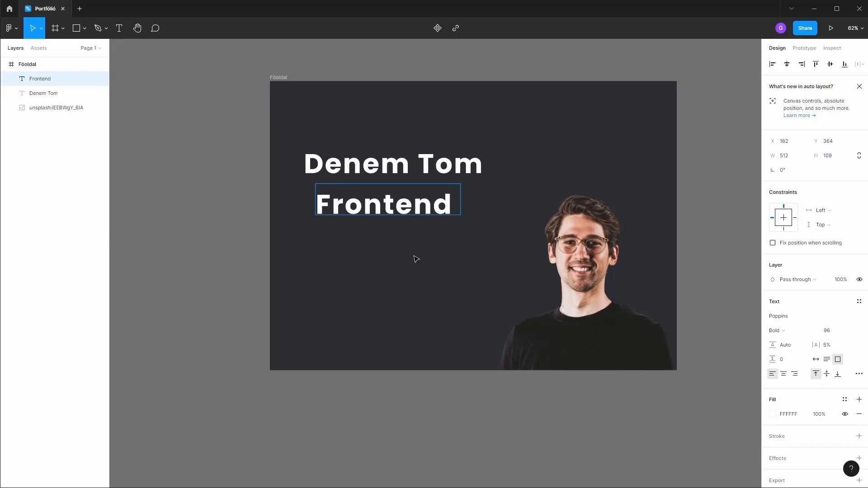
pyautogui.press('Escape')
# Step: Duplicate it below as 'Webfejlesztő', widened to fit one line, and select both lines
pyautogui.moveTo(382, 209); pyautogui.dragTo(381, 248)
pyautogui.doubleClick(377, 244)
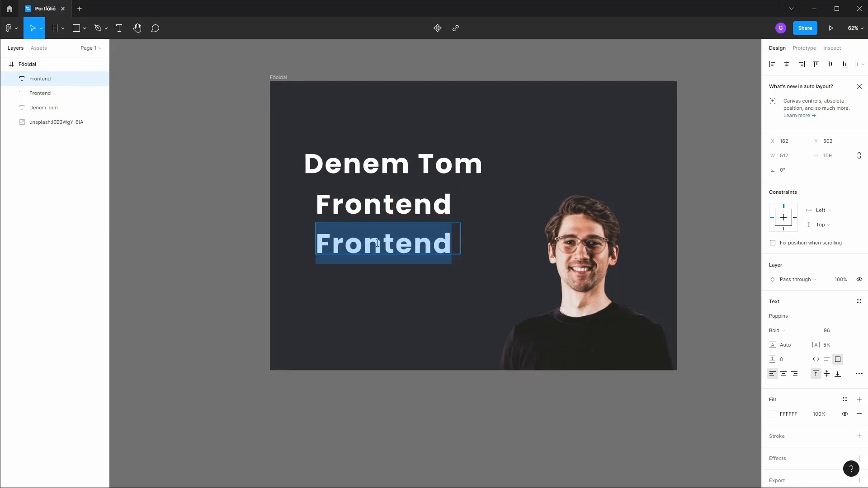
pyautogui.write('Webfejlesztő')
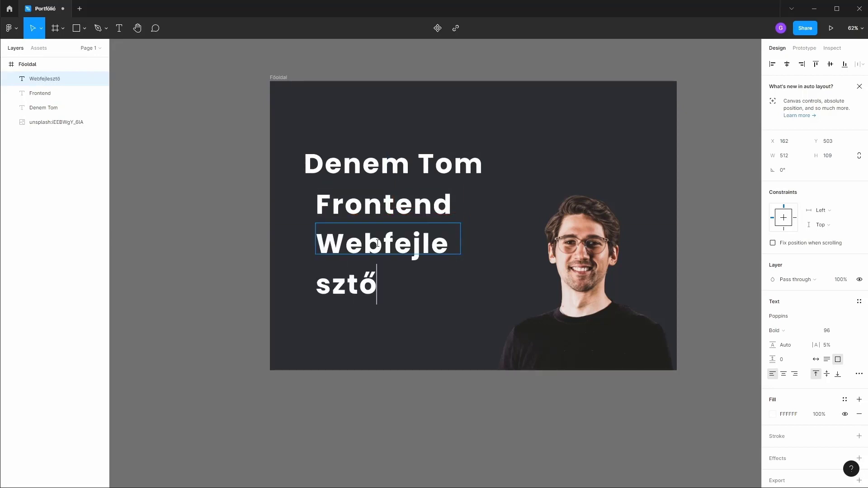
pyautogui.press('Return')
pyautogui.press('Escape')
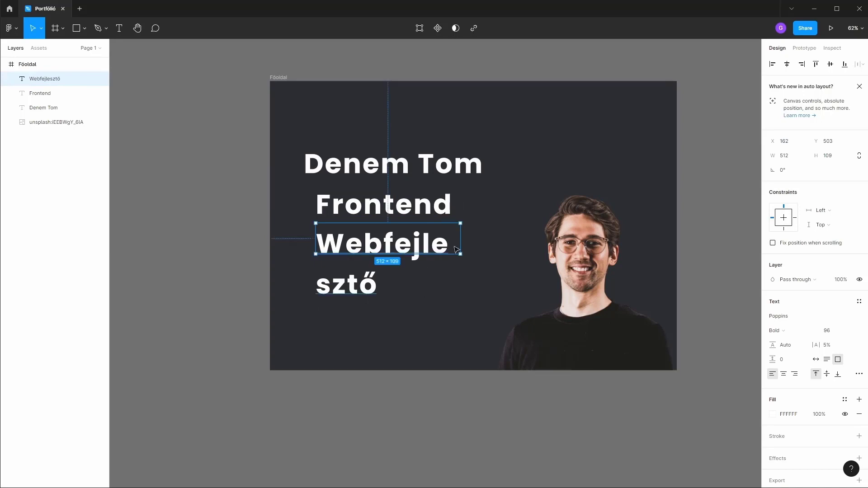
pyautogui.moveTo(456, 249); pyautogui.dragTo(523, 249)
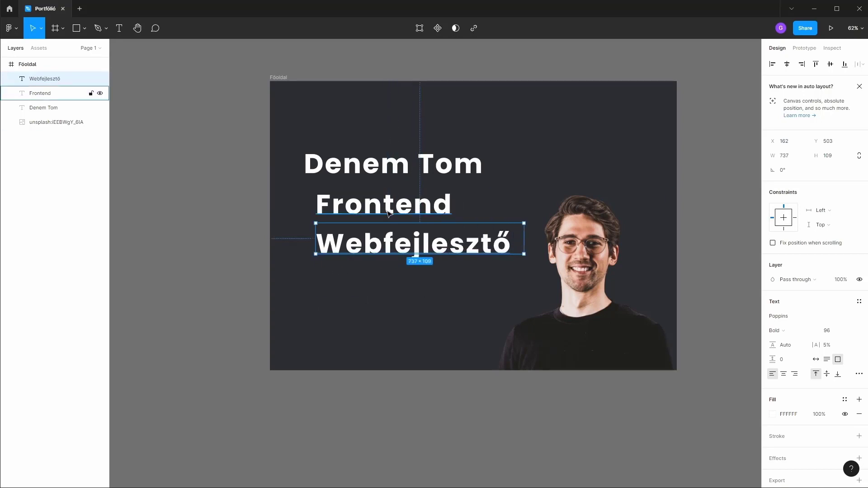
pyautogui.keyDown('shift'); pyautogui.click(388, 212); pyautogui.keyUp('shift')
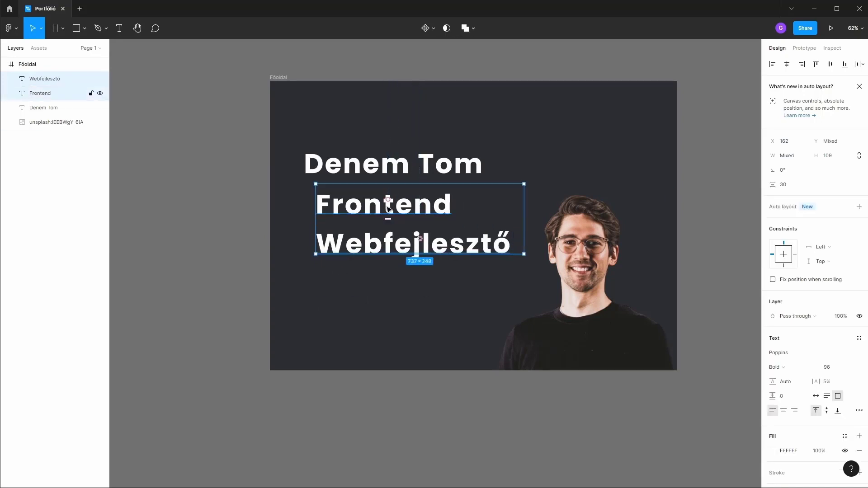
# Step: Set both subtitle lines to Poppins SemiBold 64 and narrow their boxes to 553 wide
pyautogui.click(848, 369)
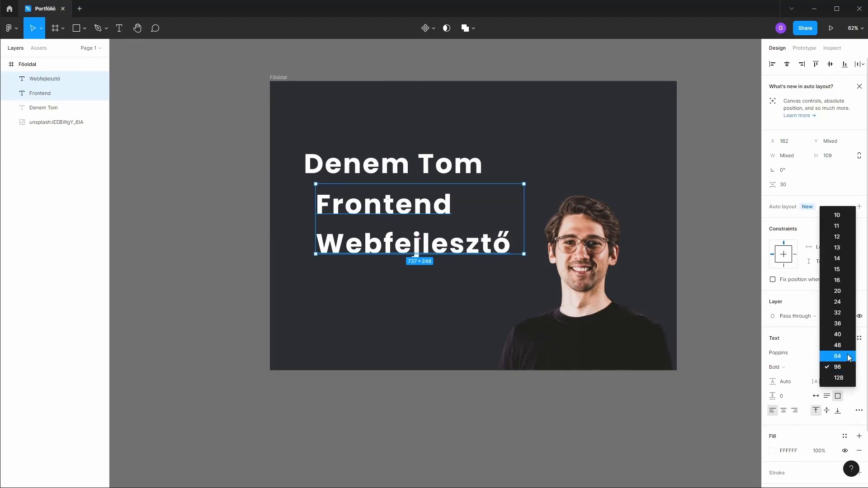
pyautogui.click(849, 357)
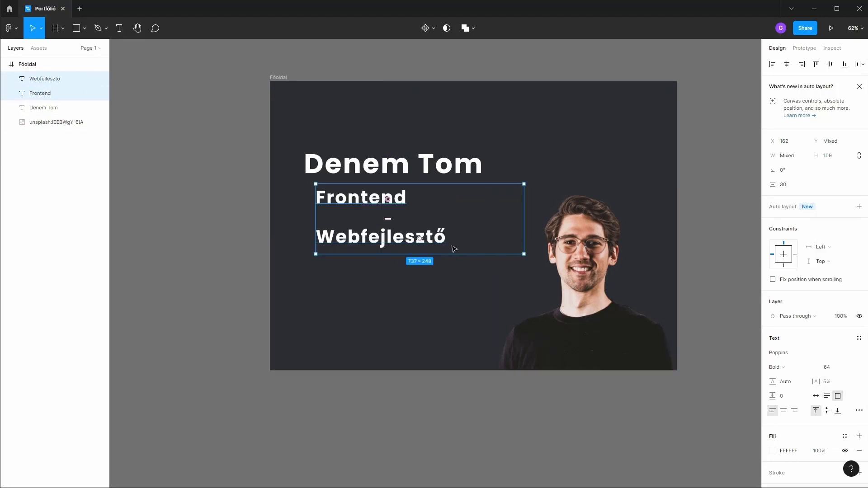
pyautogui.click(788, 368)
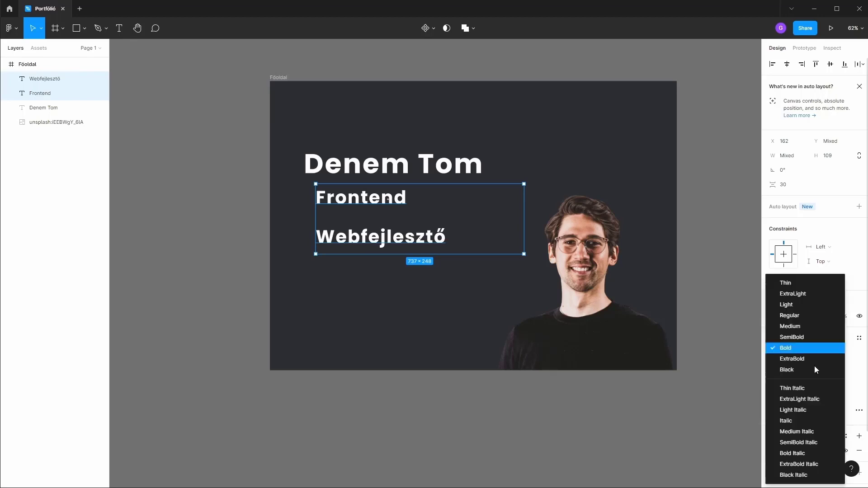
pyautogui.click(801, 337)
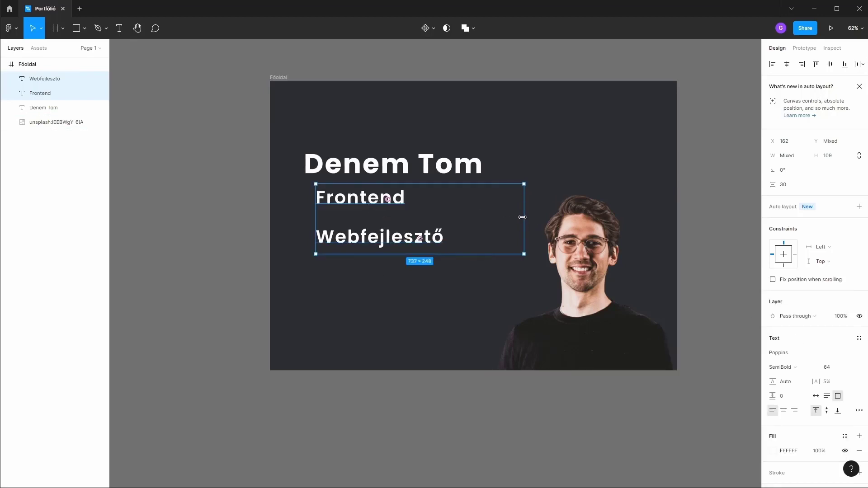
pyautogui.moveTo(522, 217); pyautogui.dragTo(472, 217)
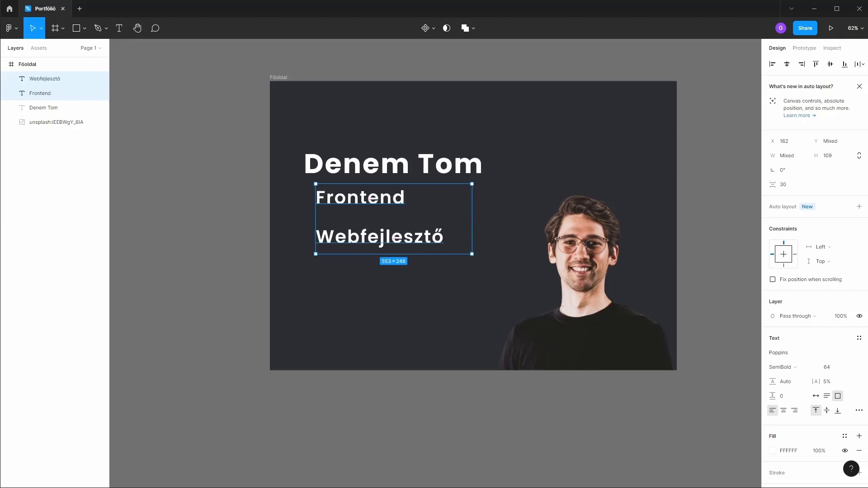
pyautogui.moveTo(366, 204)
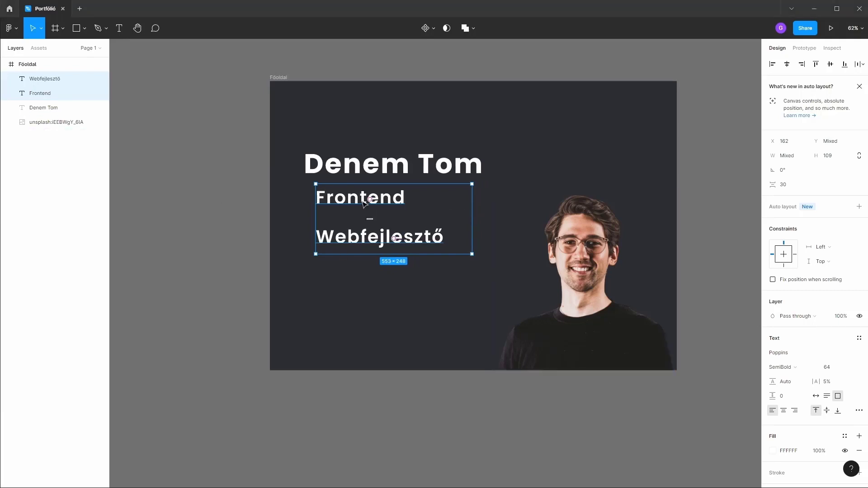
# Step: Colour the Frontend text orange F5B32F and resize its box
pyautogui.doubleClick(396, 197)
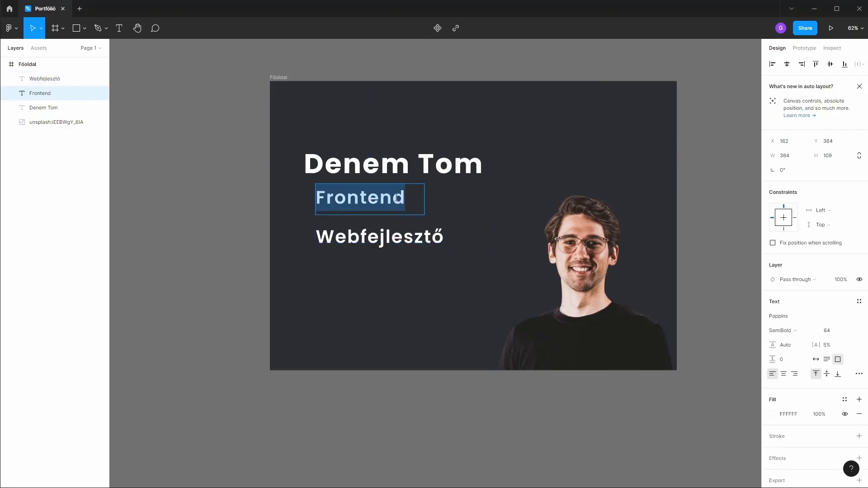
pyautogui.click(774, 417)
pyautogui.click(793, 418)
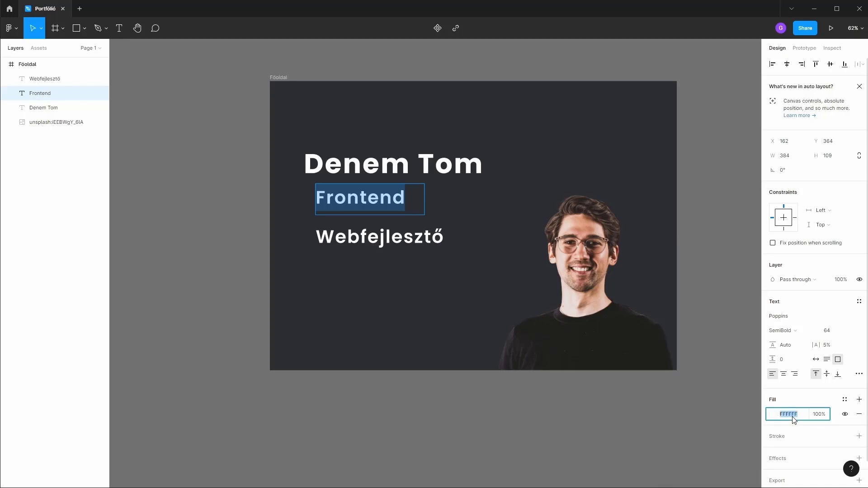
pyautogui.write('f5b32f')
pyautogui.press('Return')
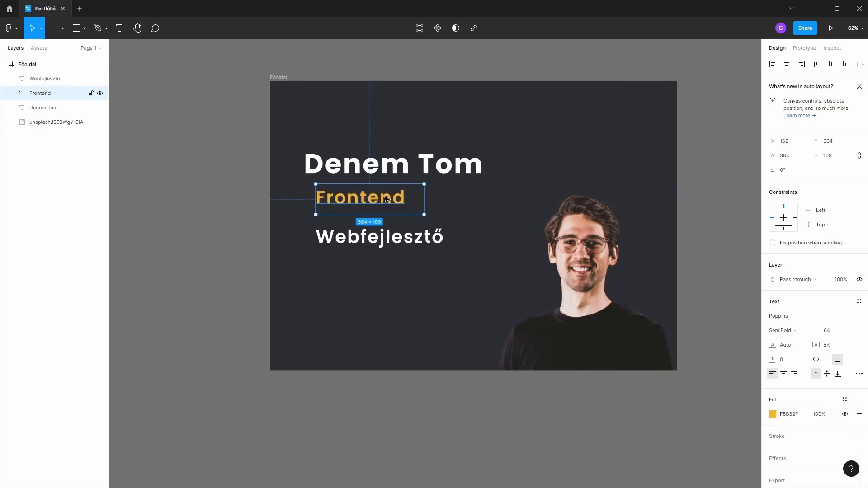
pyautogui.moveTo(425, 199); pyautogui.dragTo(462, 205)
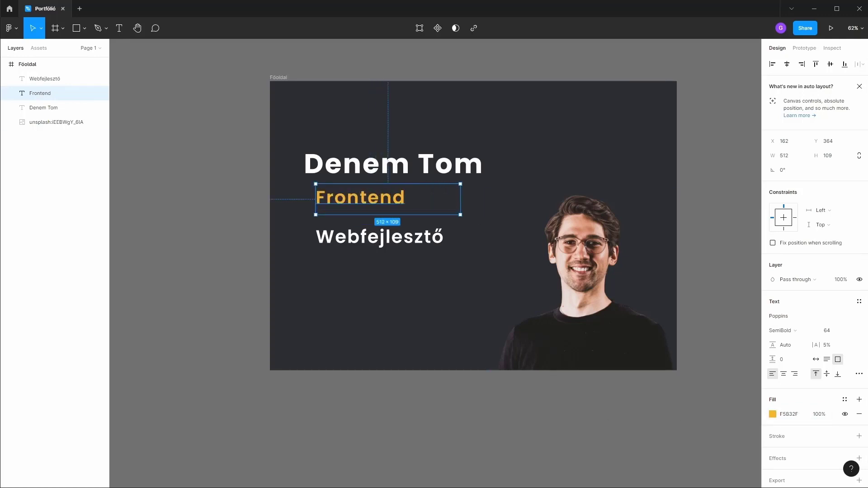
# Step: Select Webfejlesztő and the Denem Tom heading, then clear the selection and pick the Text tool
pyautogui.click(361, 236)
pyautogui.click(43, 108)
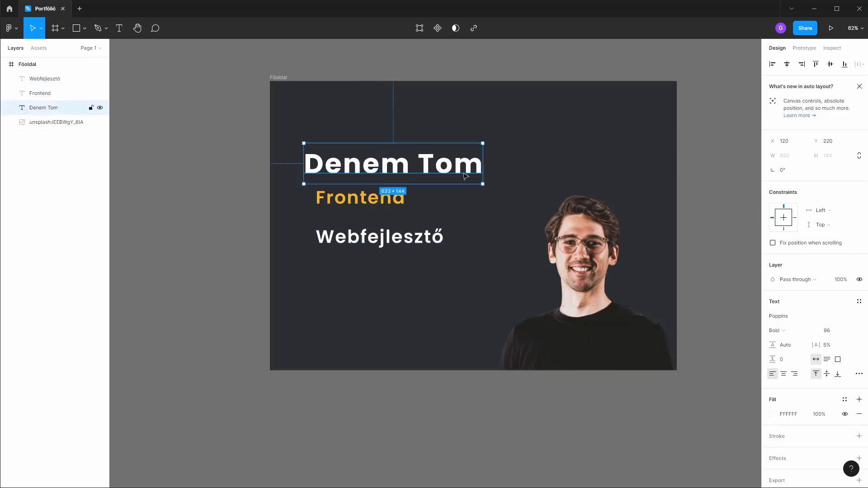
pyautogui.click(387, 318)
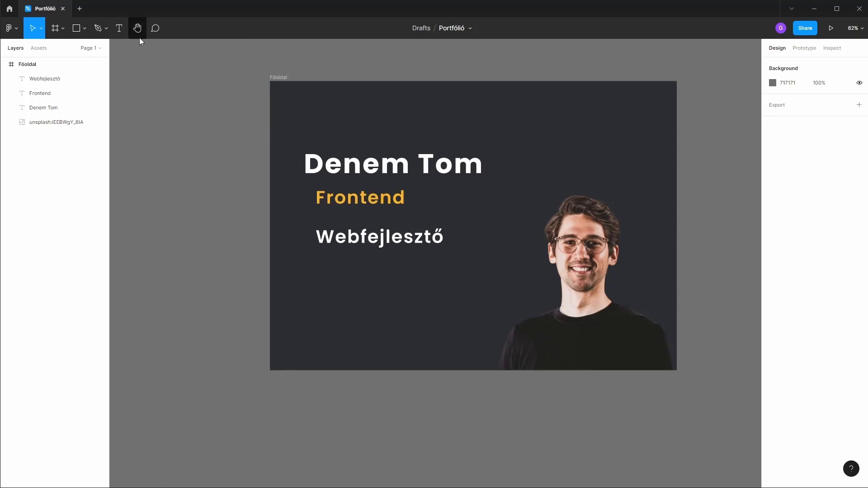
pyautogui.click(119, 28)
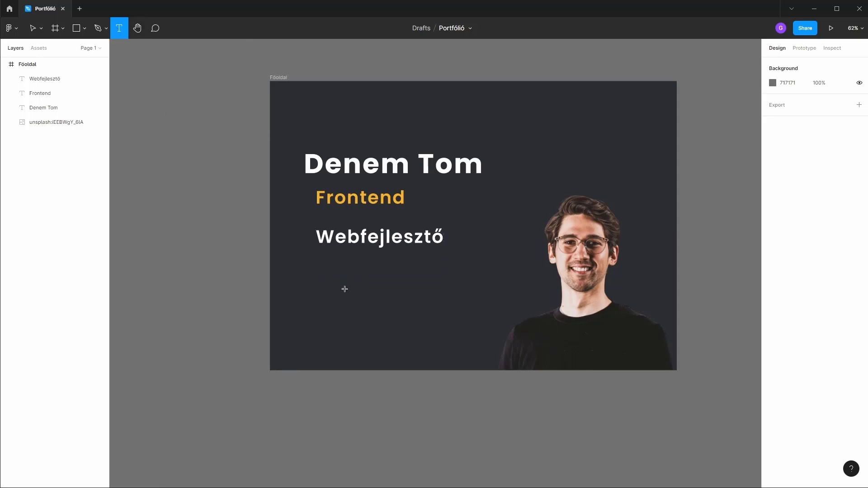
# Step: Create a Kapcsolat text box and place it just under Webfejlesztő
pyautogui.moveTo(343, 288); pyautogui.dragTo(424, 313)
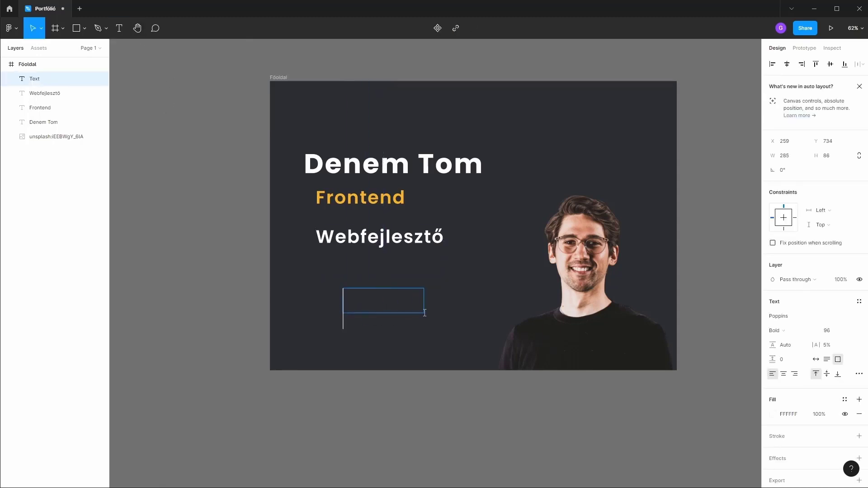
pyautogui.write('Kqap')
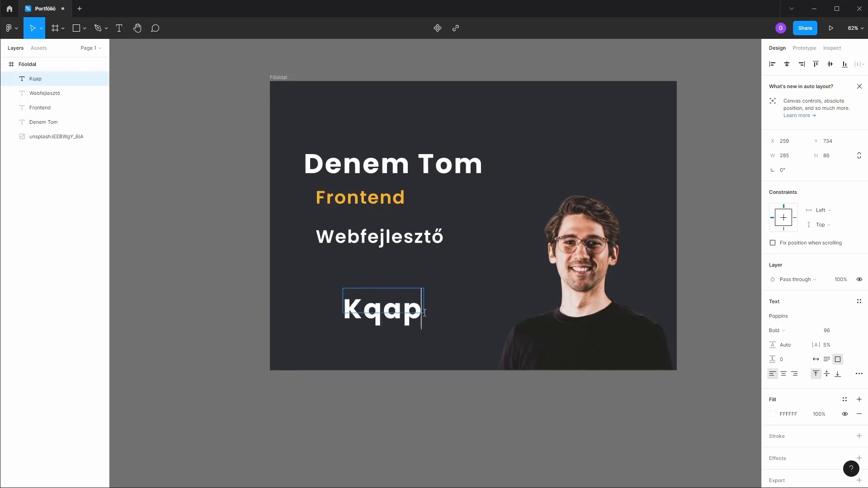
pyautogui.press('BackSpace')
pyautogui.press('BackSpace')
pyautogui.press('BackSpace')
pyautogui.write('apcsolat')
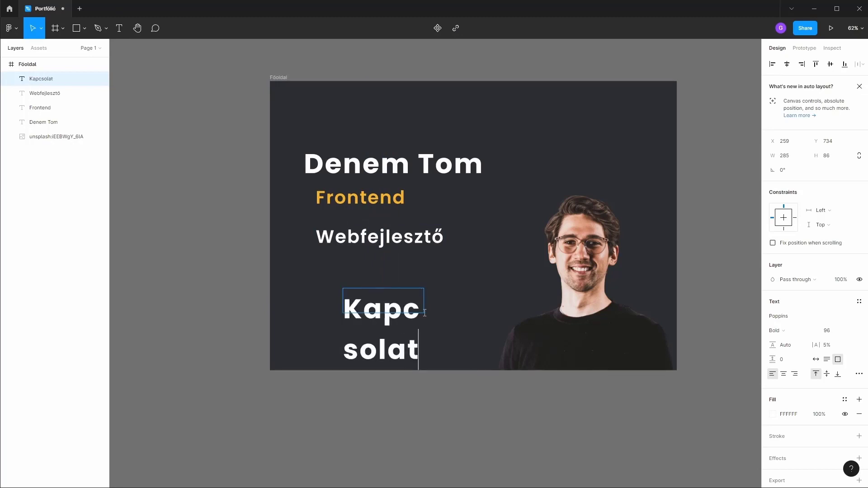
pyautogui.press('Escape')
pyautogui.moveTo(424, 301); pyautogui.dragTo(513, 303)
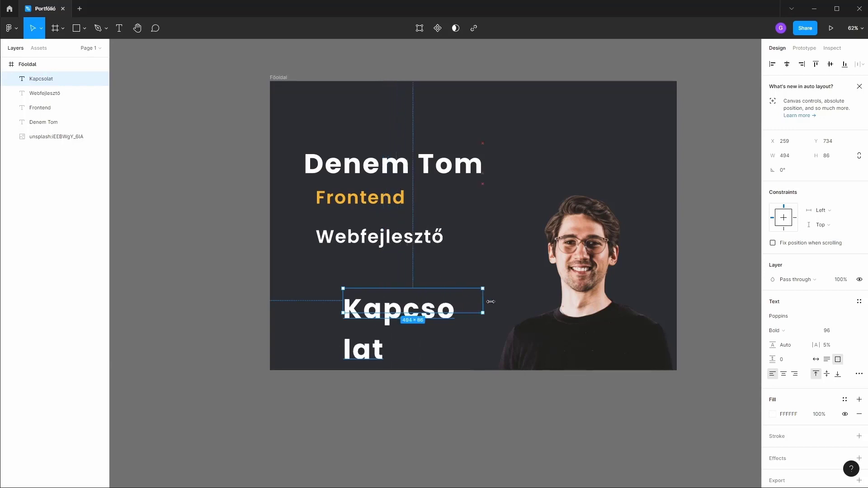
pyautogui.moveTo(403, 308); pyautogui.dragTo(375, 287)
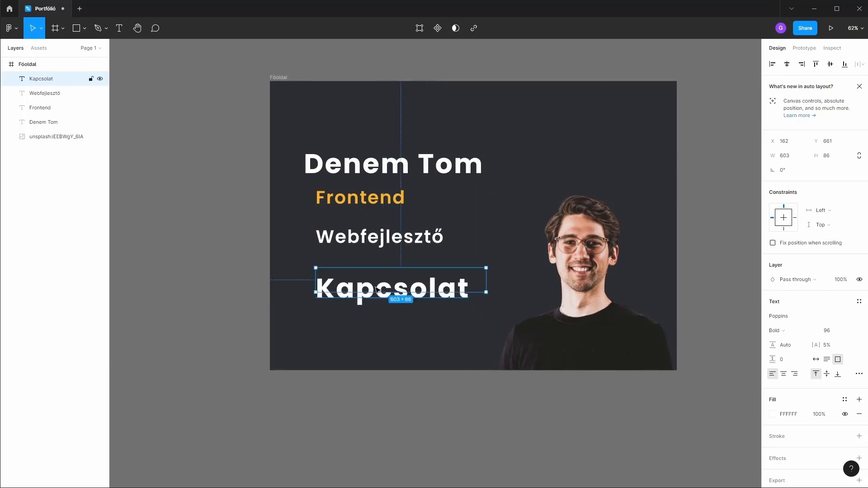
# Step: Set Kapcsolat to font size 32 and make its box auto width
pyautogui.click(830, 337)
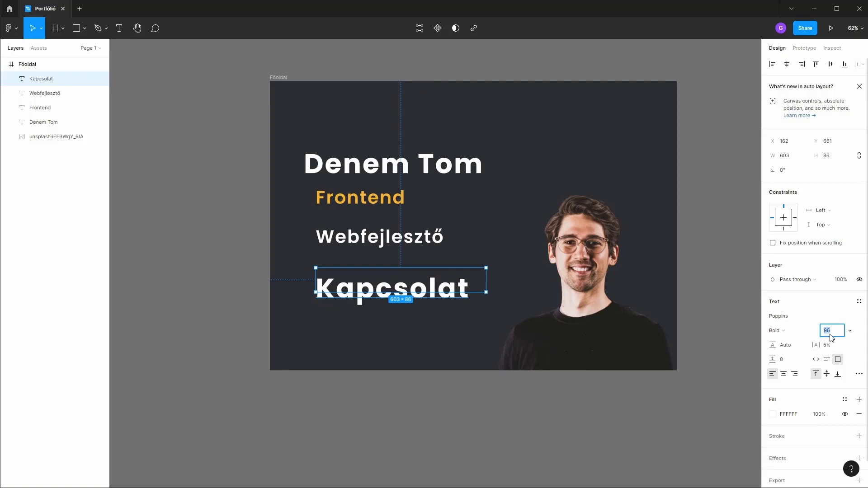
pyautogui.write('6')
pyautogui.press('Return')
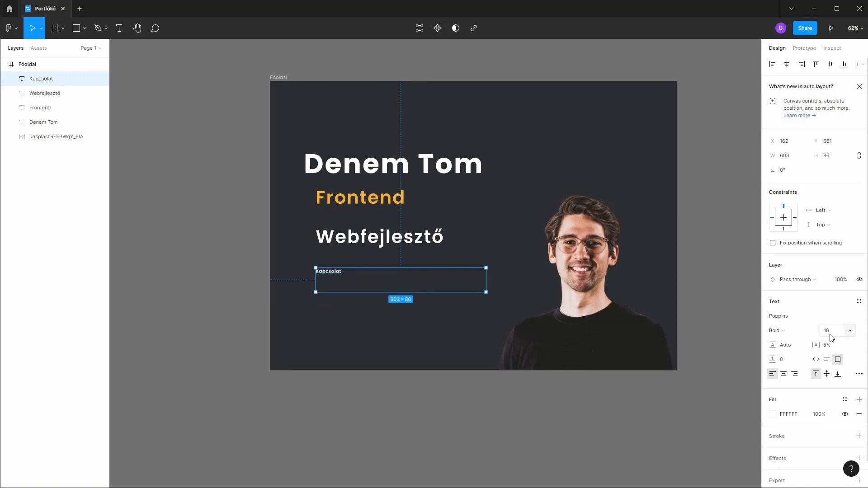
pyautogui.click(850, 333)
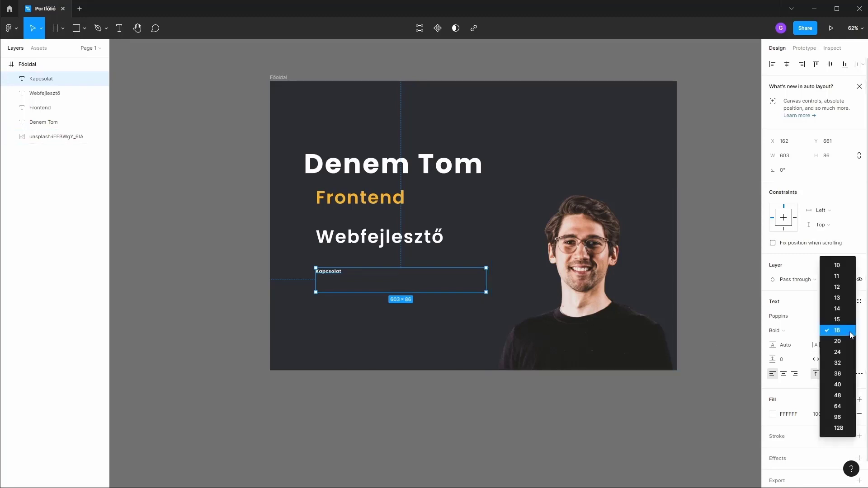
pyautogui.click(843, 362)
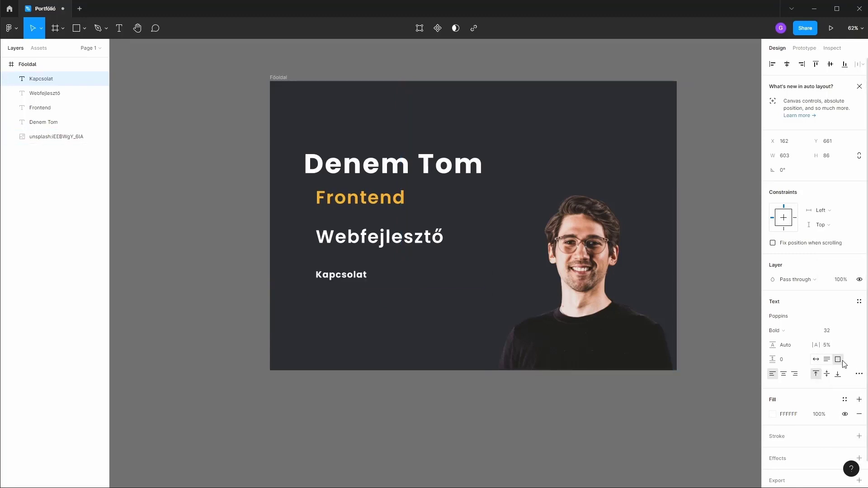
pyautogui.click(850, 333)
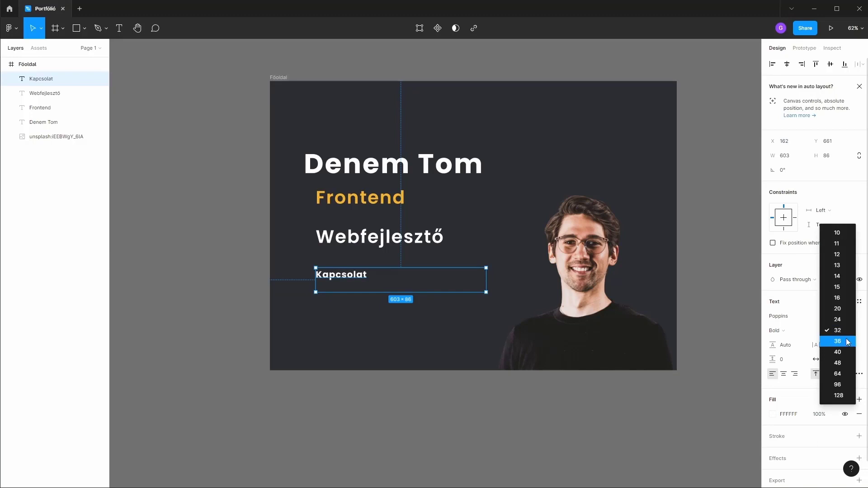
pyautogui.click(847, 342)
pyautogui.click(850, 333)
pyautogui.click(845, 352)
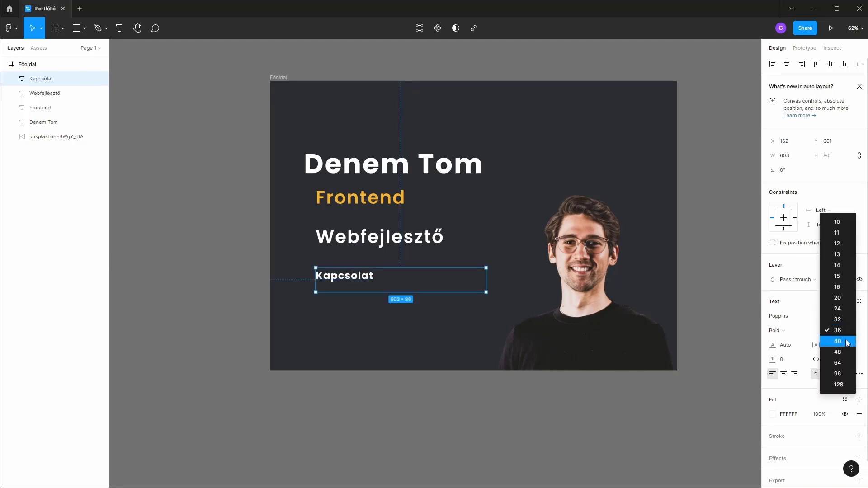
pyautogui.click(850, 333)
pyautogui.click(843, 298)
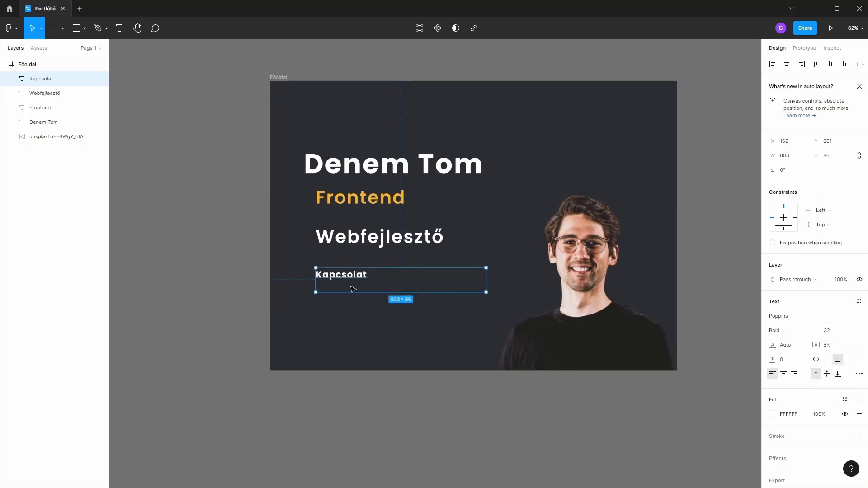
pyautogui.click(816, 360)
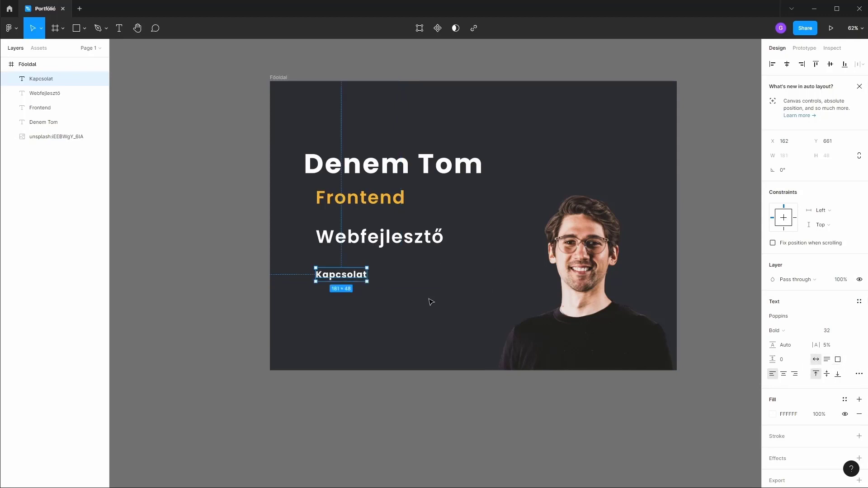
# Step: Wrap the Kapcsolat text in an auto-layout frame and select that frame
pyautogui.doubleClick(350, 276)
pyautogui.press('Escape')
pyautogui.hotkey('shift', 'a')
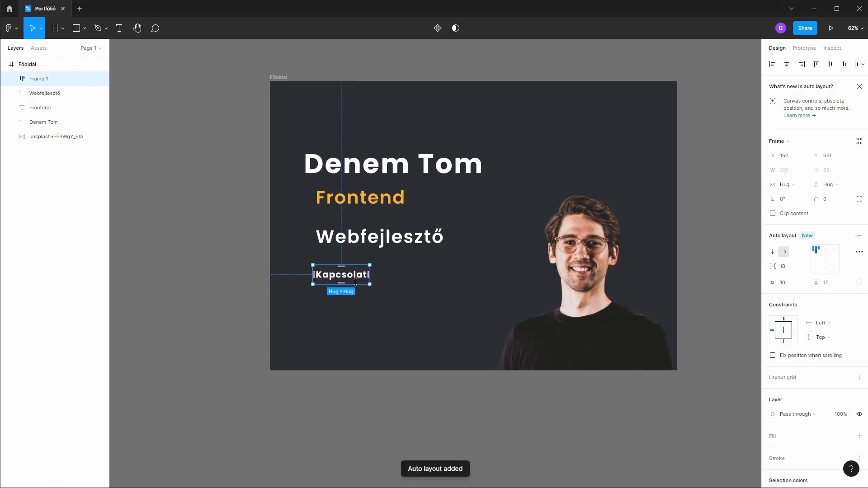
pyautogui.click(359, 315)
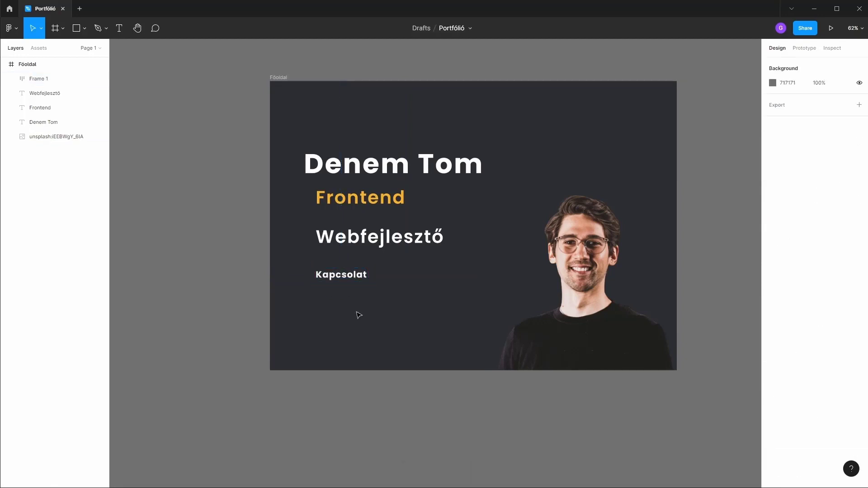
pyautogui.click(348, 275)
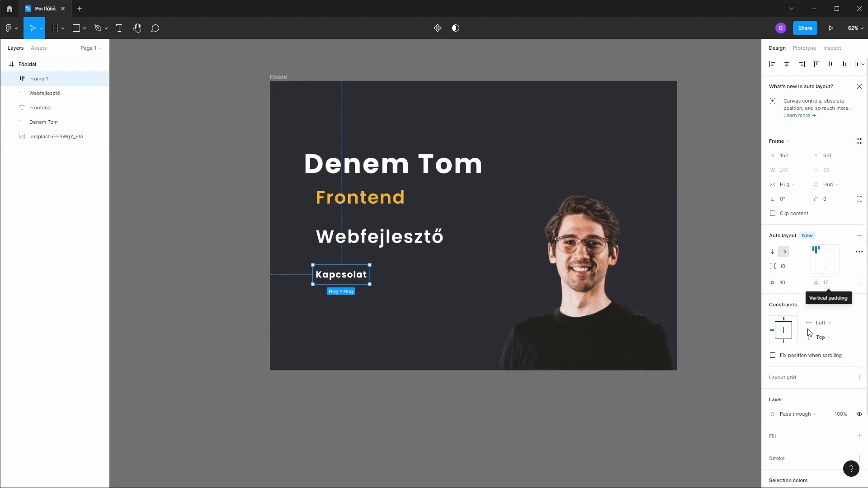
# Step: Add an orange F5B32F fill to the Kapcsolat frame
pyautogui.scroll(-2, 809, 317)
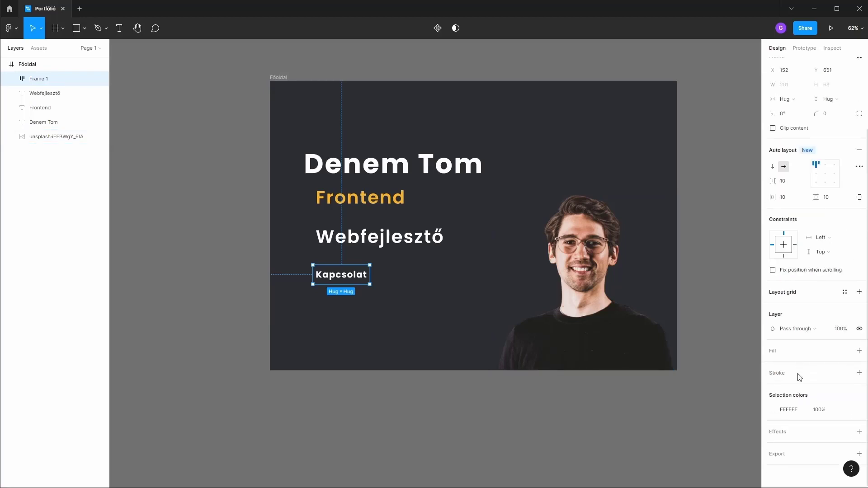
pyautogui.click(858, 351)
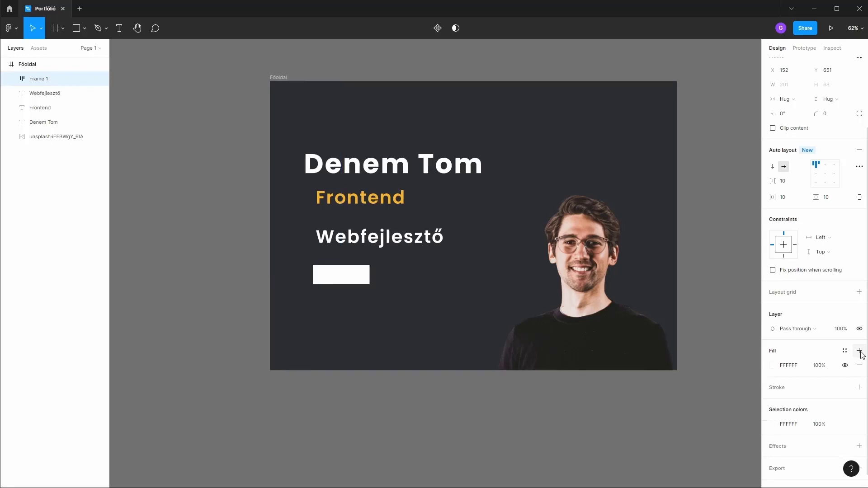
pyautogui.click(772, 366)
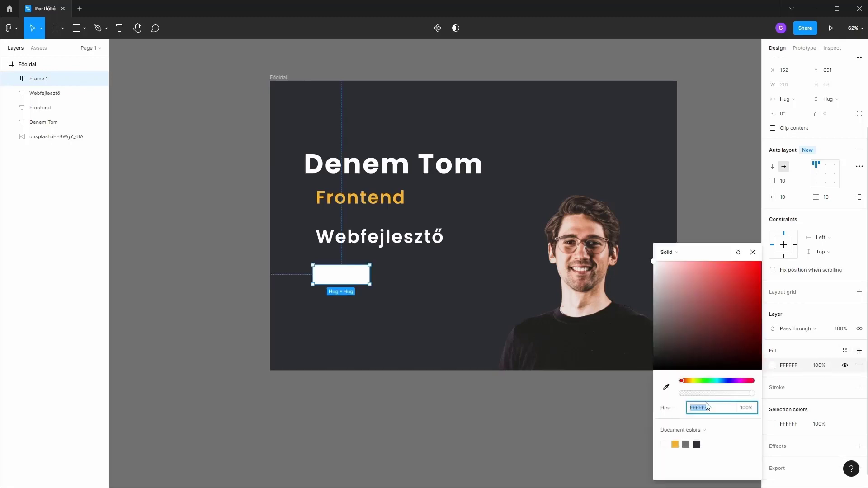
pyautogui.click(675, 444)
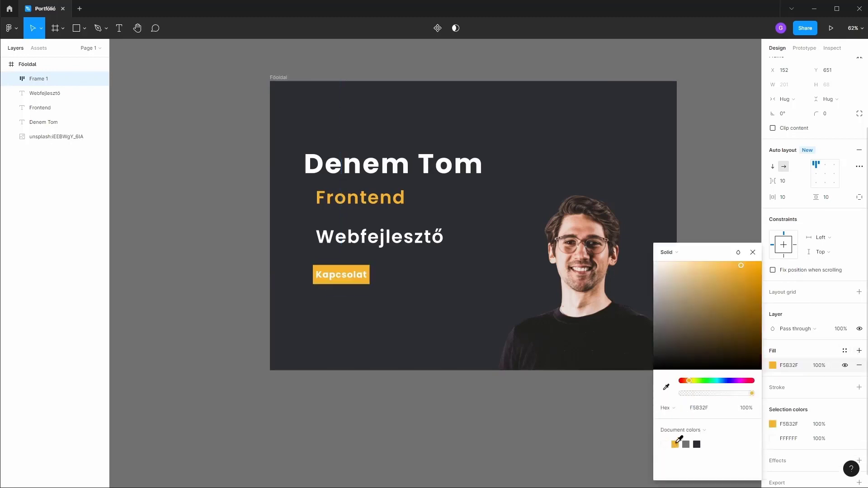
pyautogui.click(422, 327)
pyautogui.doubleClick(331, 277)
# Step: Make the Kapcsolat button text black
pyautogui.doubleClick(332, 277)
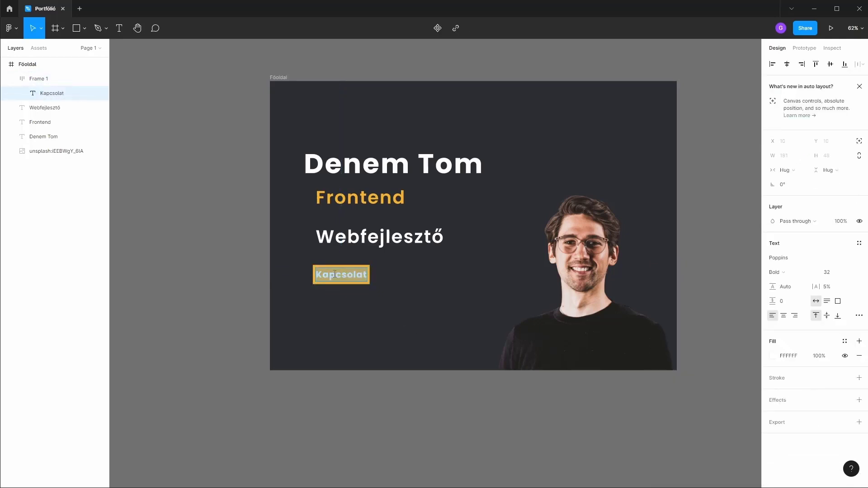
pyautogui.click(773, 355)
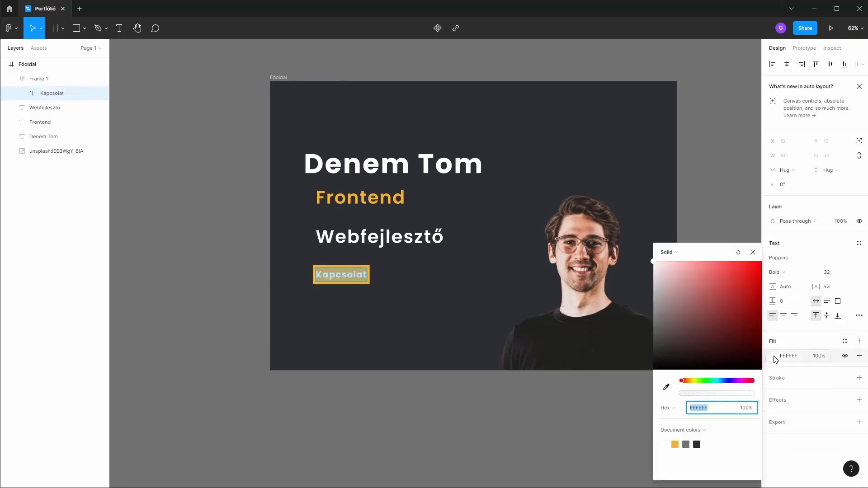
pyautogui.moveTo(665, 280); pyautogui.dragTo(644, 383)
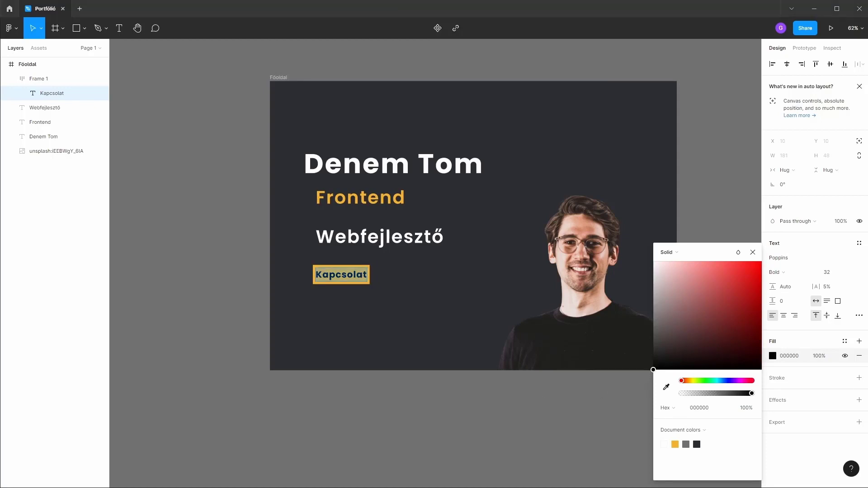
pyautogui.press('Escape')
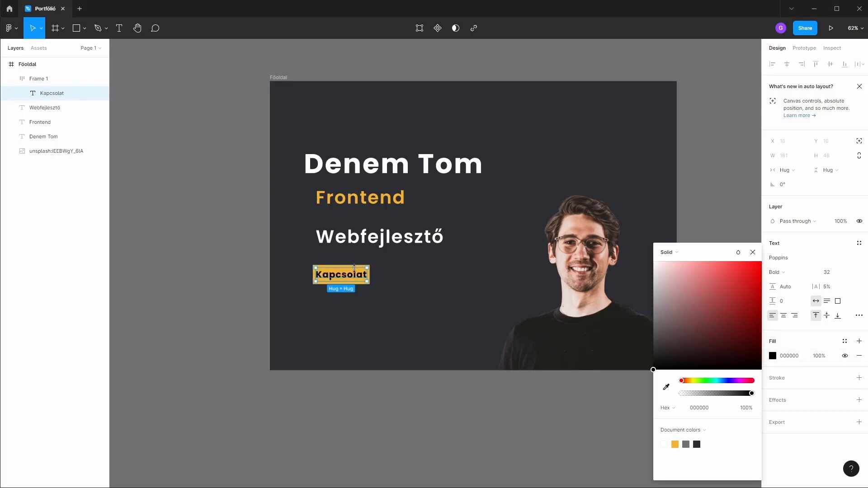
pyautogui.click(753, 252)
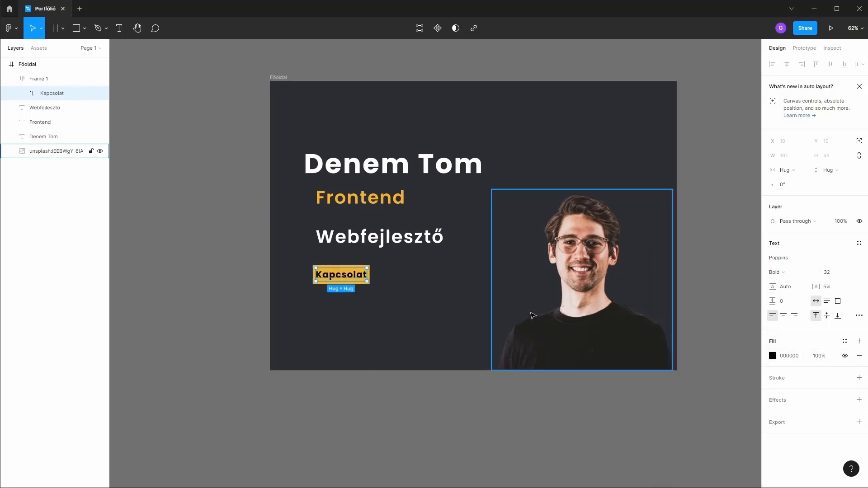
# Step: Reselect the button frame and set its horizontal padding to 30
pyautogui.click(362, 296)
pyautogui.click(360, 270)
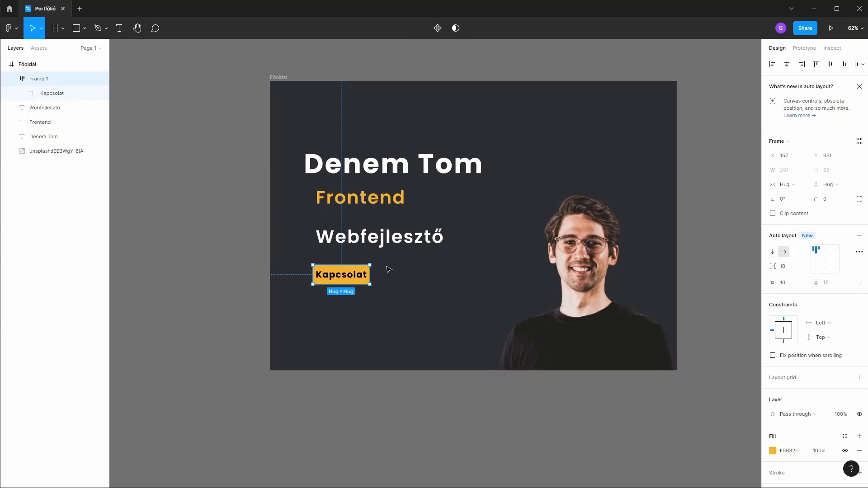
pyautogui.rightClick(353, 274)
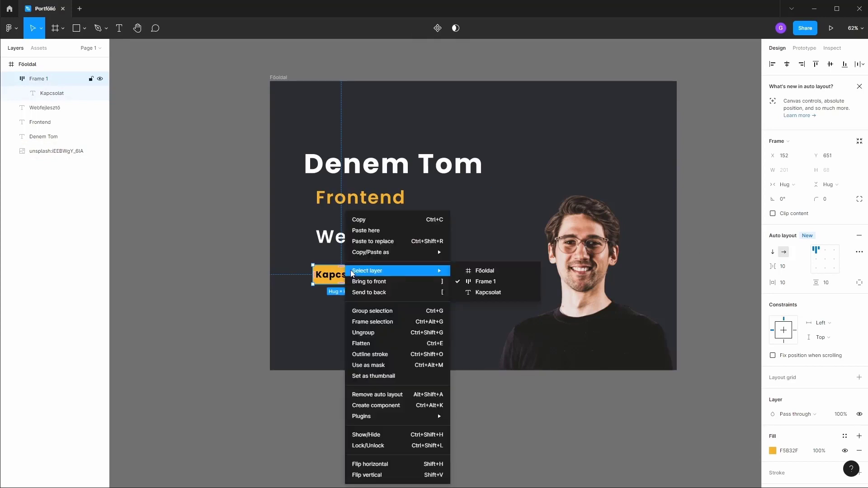
pyautogui.click(321, 341)
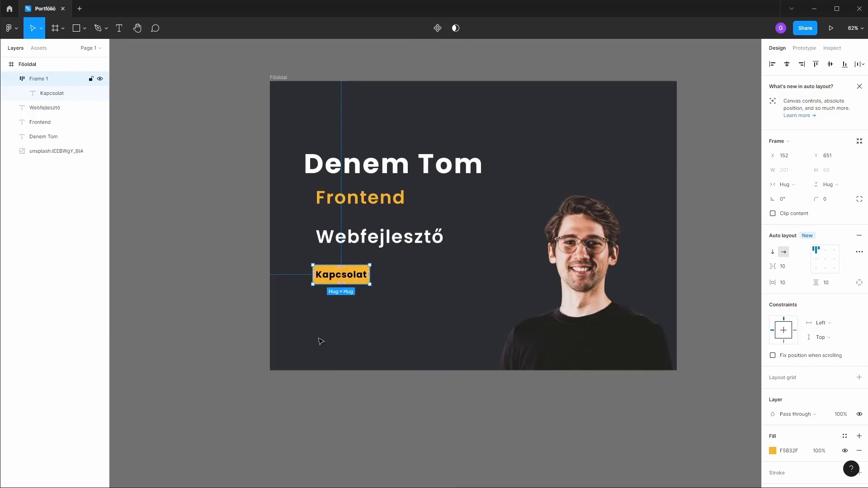
pyautogui.click(378, 233)
pyautogui.rightClick(378, 232)
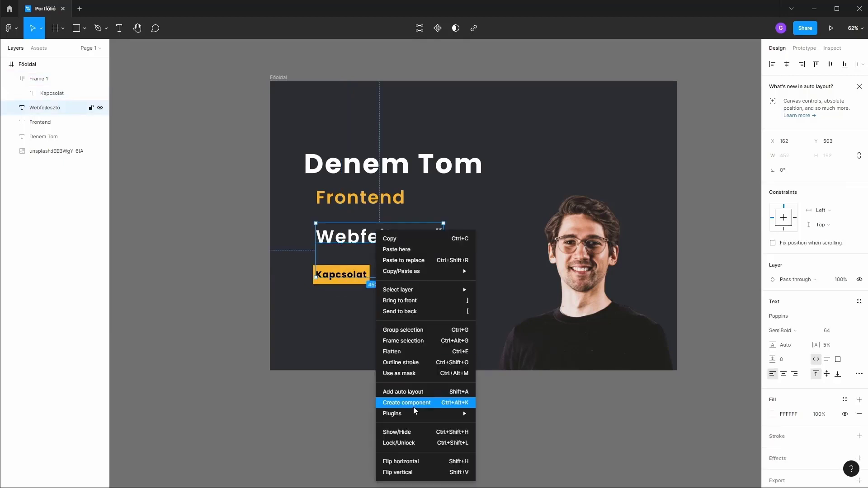
pyautogui.click(355, 326)
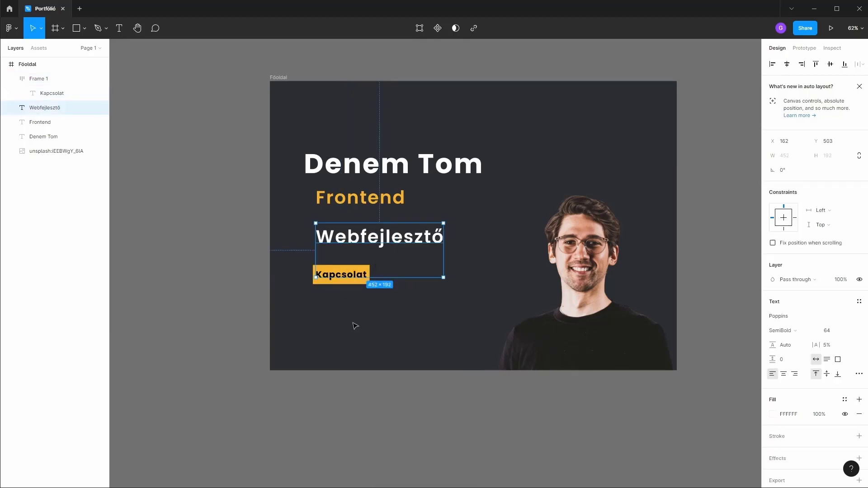
pyautogui.click(345, 277)
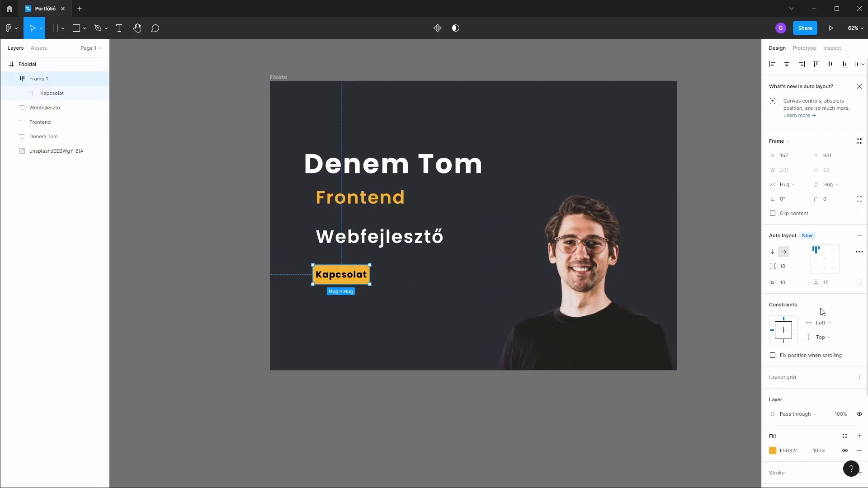
pyautogui.click(785, 284)
pyautogui.write('30')
pyautogui.press('Return')
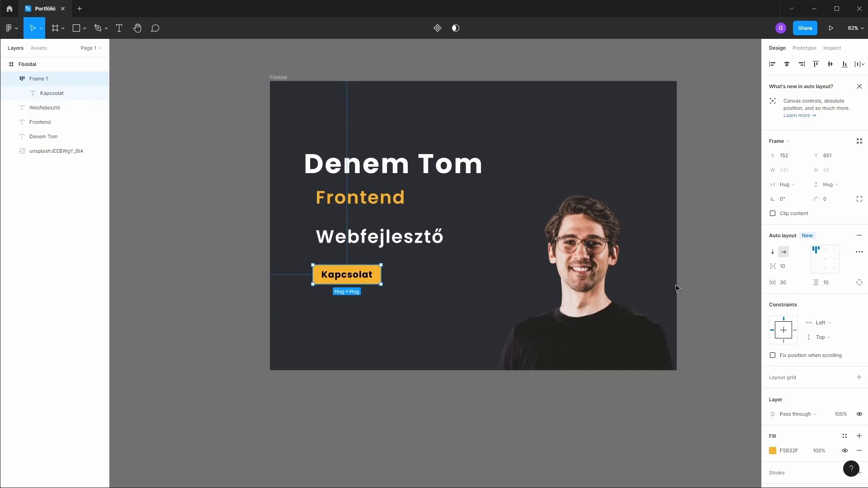
pyautogui.click(353, 316)
pyautogui.doubleClick(357, 278)
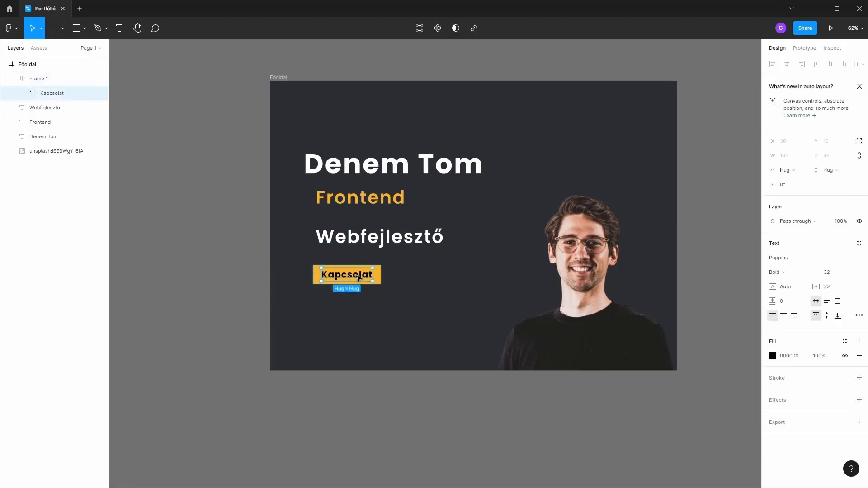
pyautogui.doubleClick(357, 276)
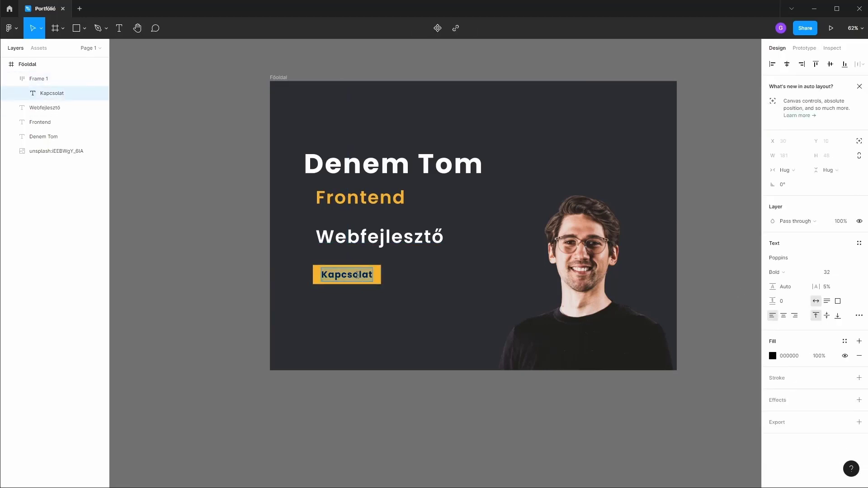
pyautogui.write('Gomb')
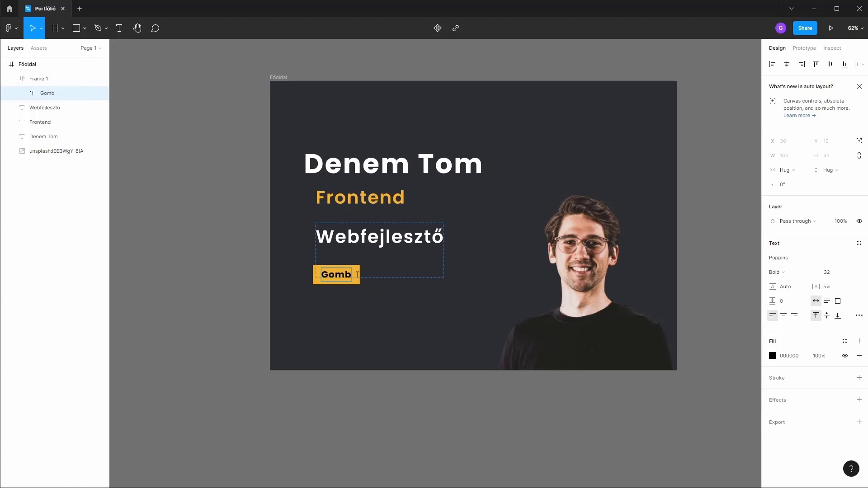
pyautogui.press('Escape')
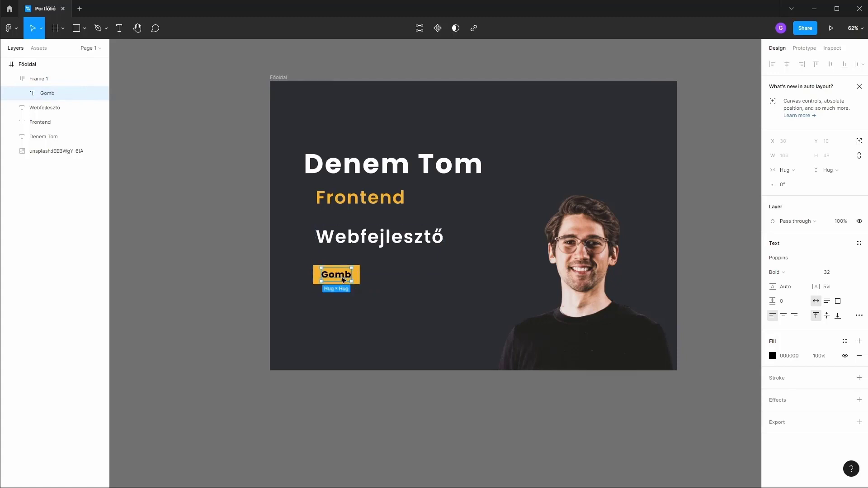
pyautogui.doubleClick(343, 280)
pyautogui.write('Ka')
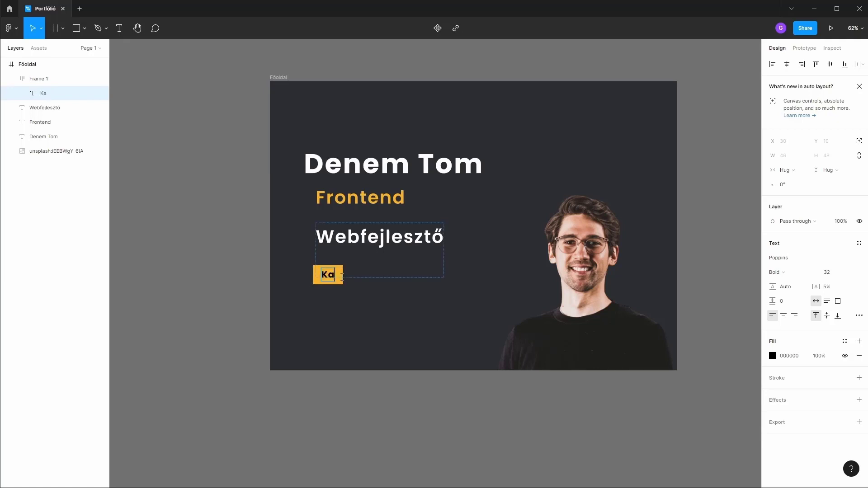
pyautogui.write('pcsolat')
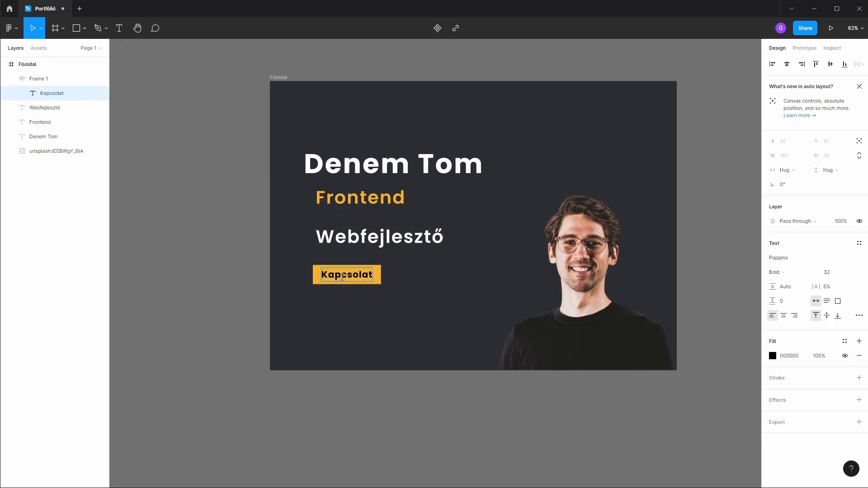
pyautogui.press('Escape')
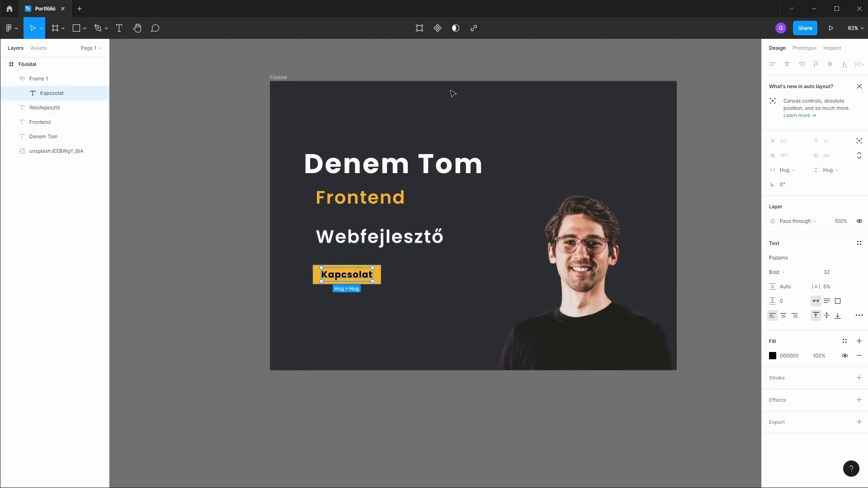
pyautogui.click(225, 149)
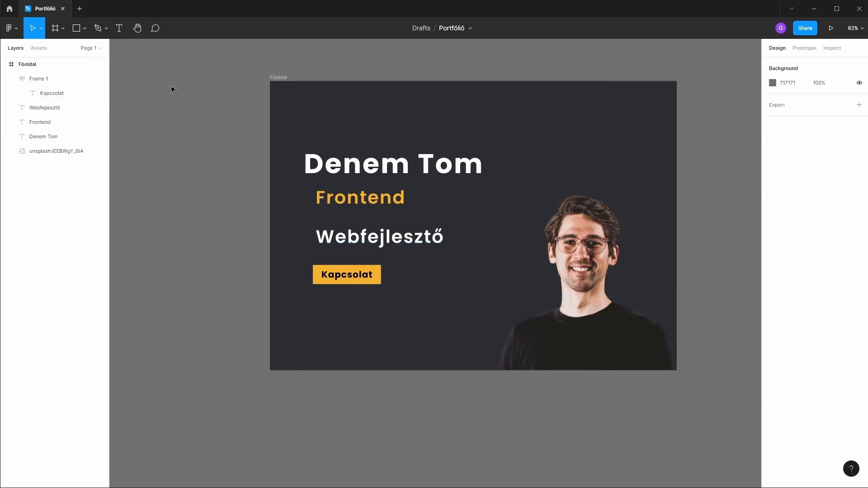
# Step: Draw an 80-high rectangle across the frame's top, filled with the orange document colour
pyautogui.click(86, 29)
pyautogui.click(83, 50)
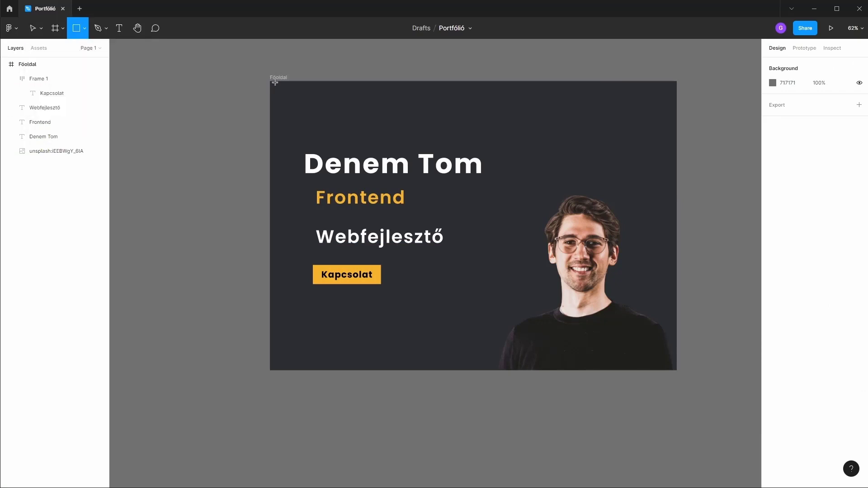
pyautogui.moveTo(278, 87); pyautogui.dragTo(676, 104)
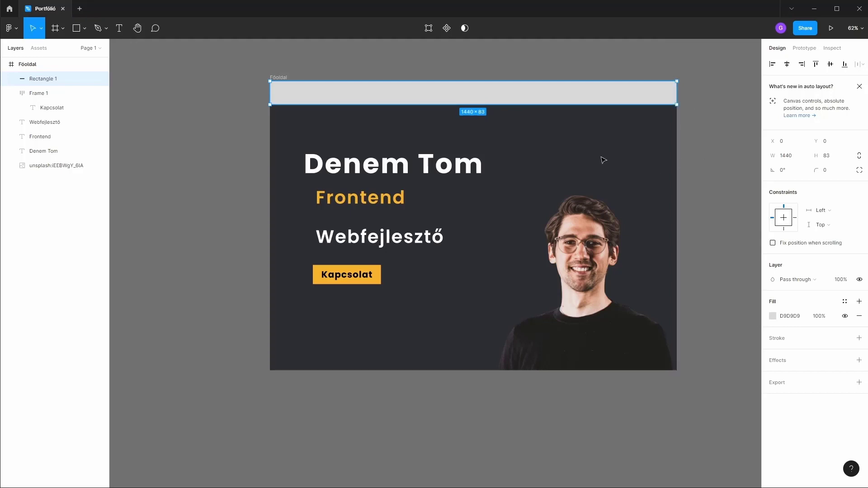
pyautogui.click(829, 160)
pyautogui.write('80')
pyautogui.press('Return')
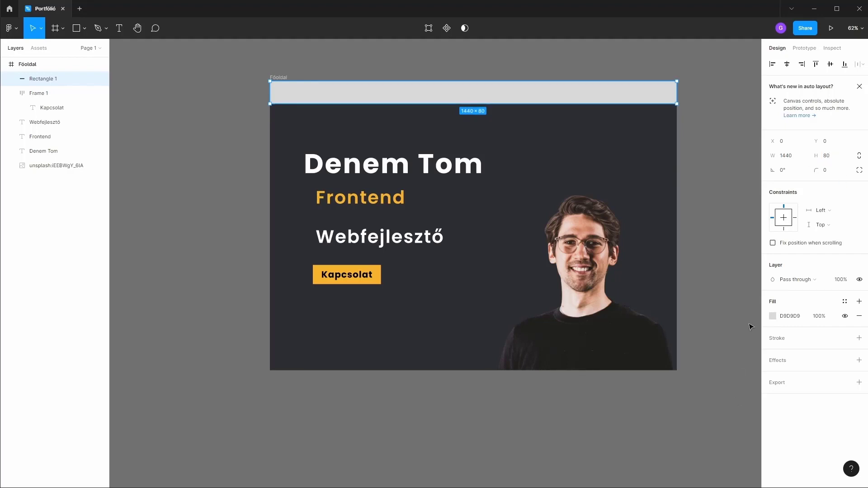
pyautogui.click(772, 316)
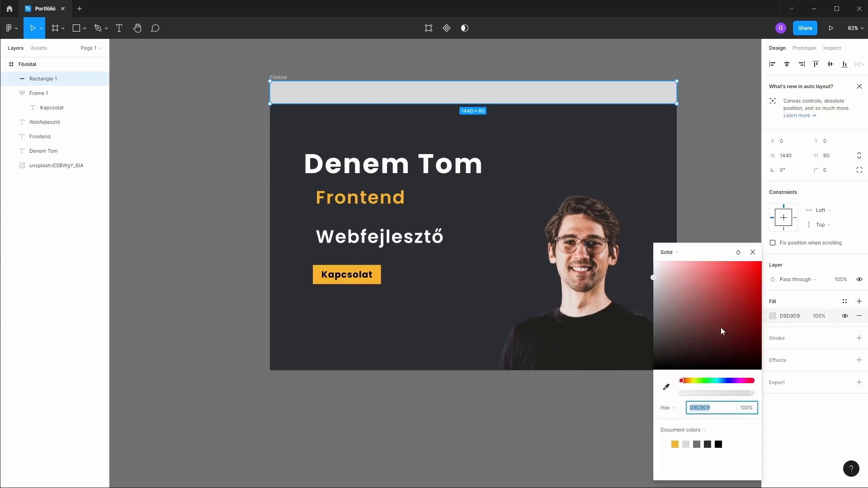
pyautogui.click(675, 445)
pyautogui.click(729, 140)
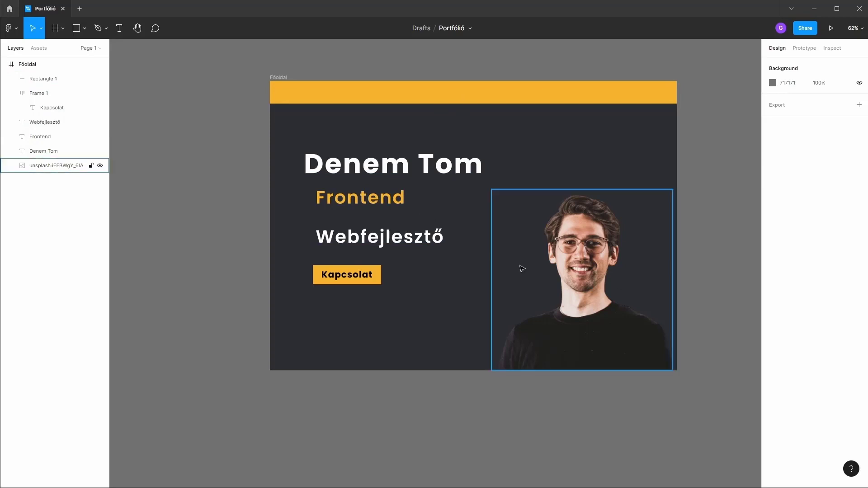
pyautogui.click(582, 258)
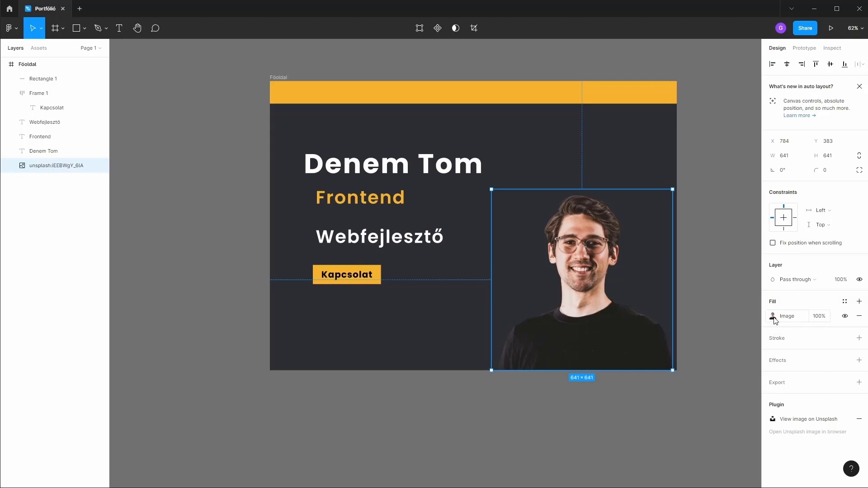
# Step: Drop the portrait photo's saturation to zero so it turns black-and-white
pyautogui.click(772, 316)
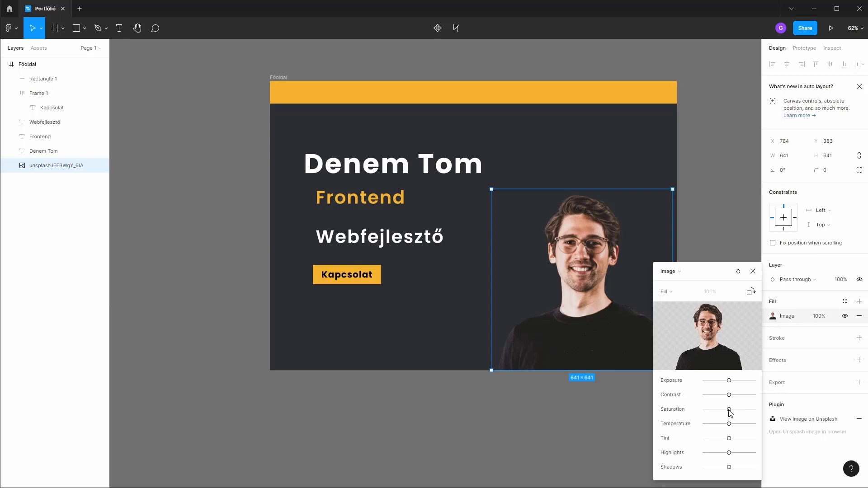
pyautogui.moveTo(729, 409); pyautogui.dragTo(657, 404)
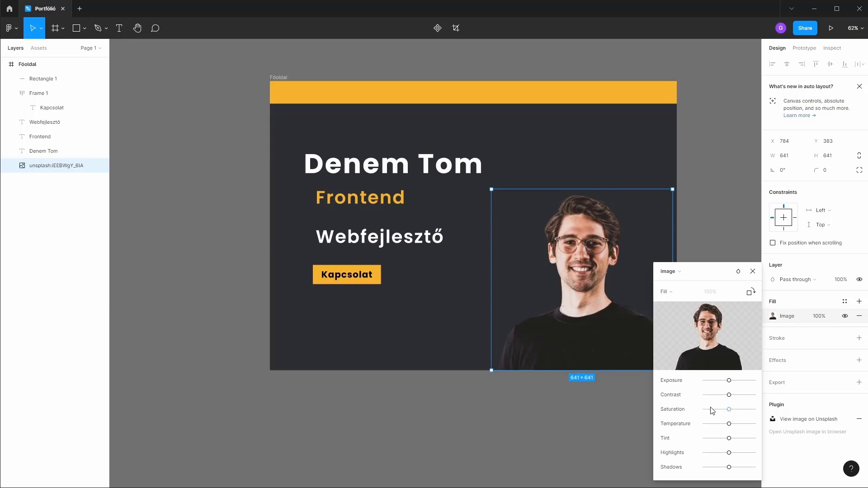
pyautogui.click(753, 272)
pyautogui.click(724, 255)
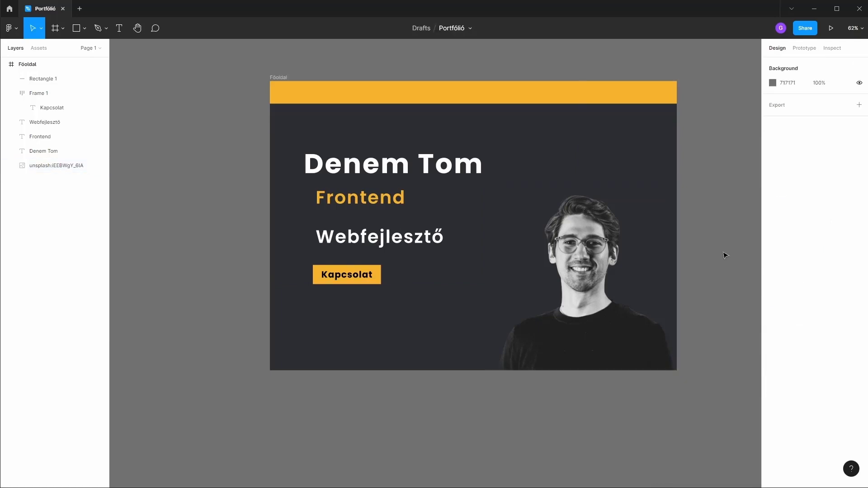
# Step: Select the orange top bar, then the Webfejlesztő text
pyautogui.click(361, 100)
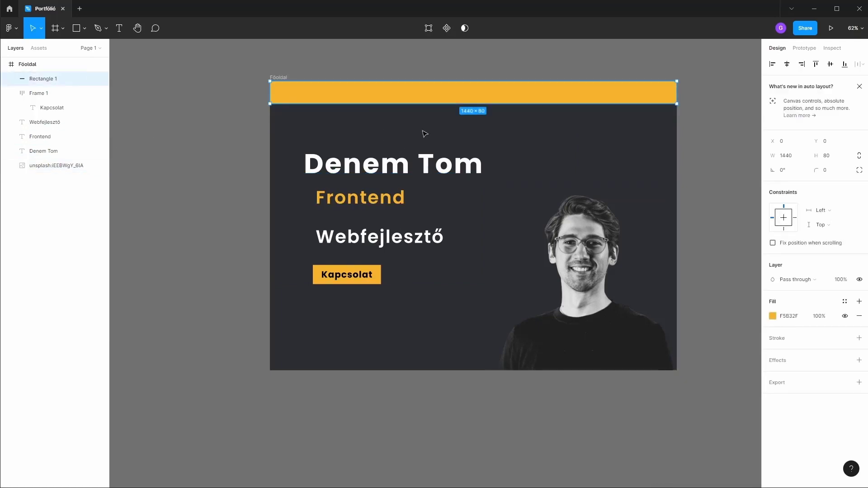
pyautogui.scroll(3, 418, 186)
pyautogui.scroll(3, 367, 93)
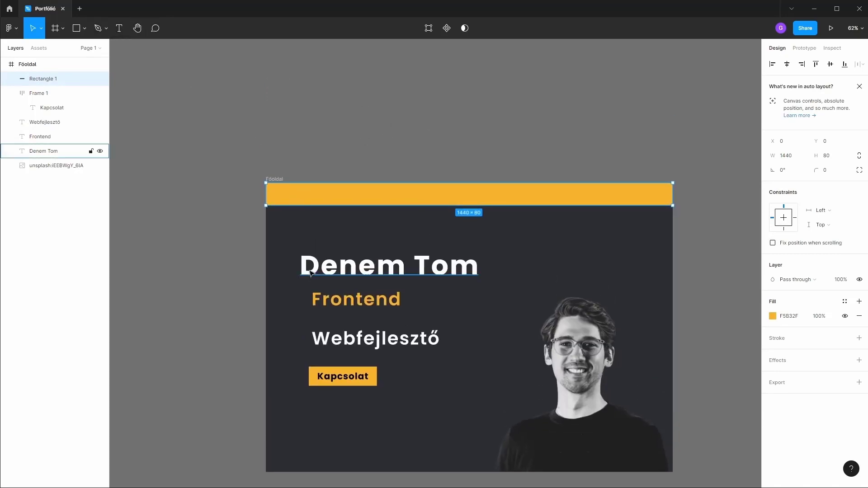
pyautogui.click(370, 347)
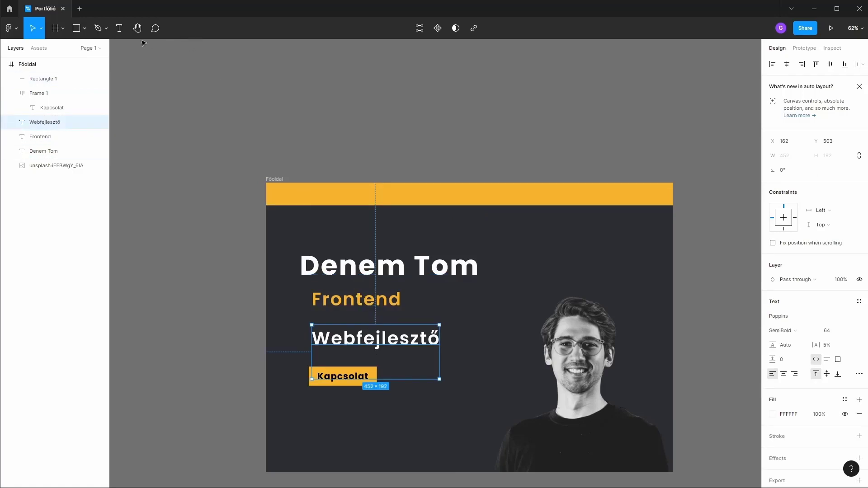
# Step: Add a Denem Tom text at the frame's top-left, auto width, size 24
pyautogui.press('Return')
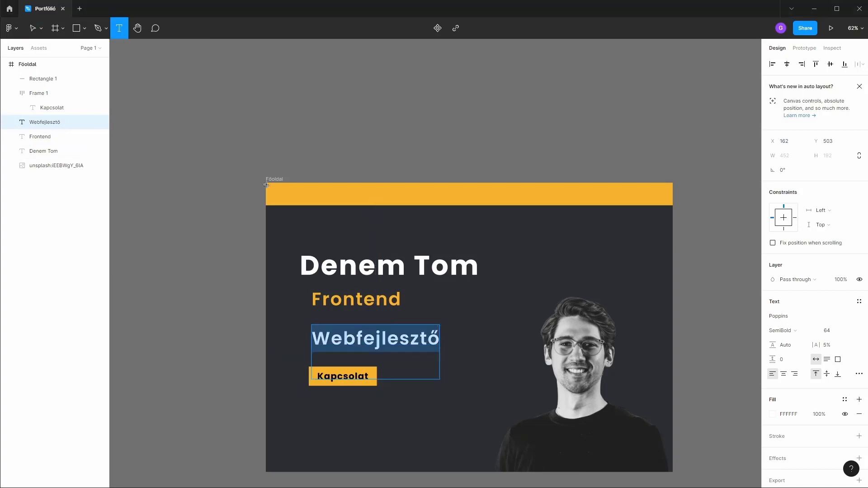
pyautogui.moveTo(270, 187); pyautogui.dragTo(325, 202)
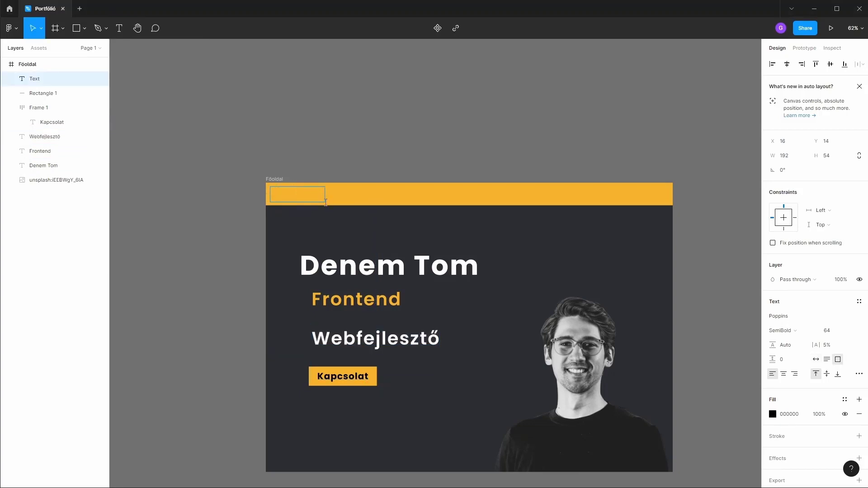
pyautogui.write('De')
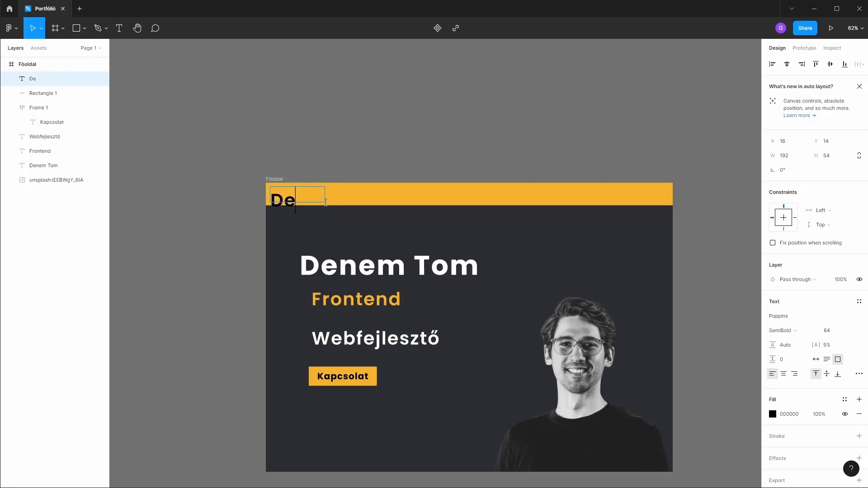
pyautogui.write('nem')
pyautogui.write(' Tom')
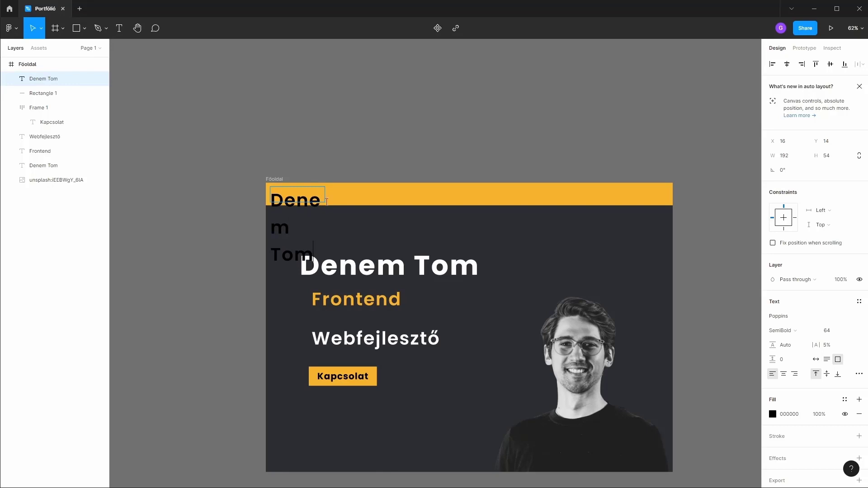
pyautogui.click(815, 359)
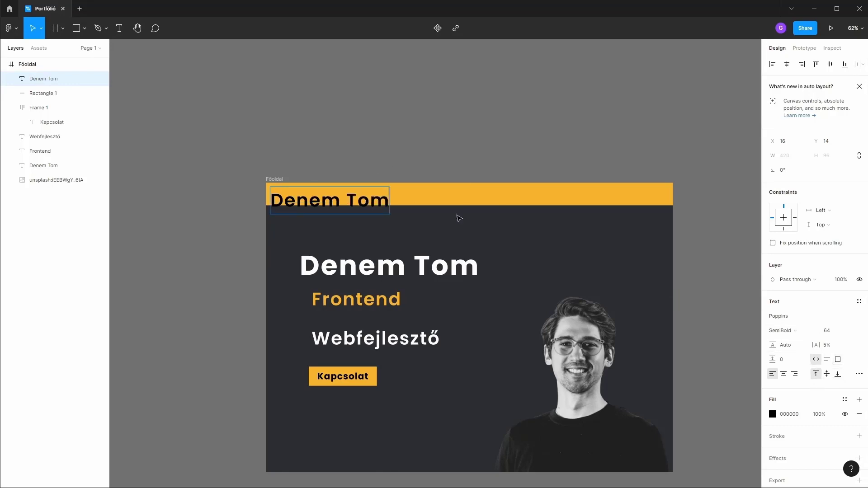
pyautogui.moveTo(387, 201); pyautogui.dragTo(269, 198)
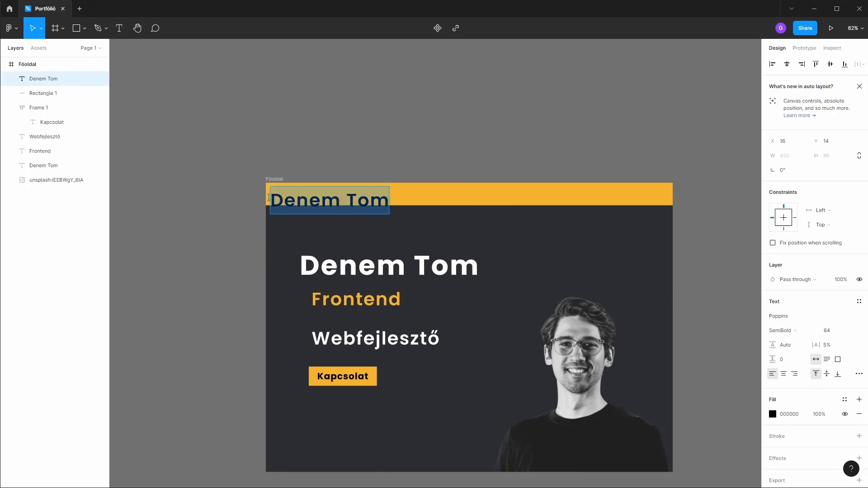
pyautogui.click(850, 331)
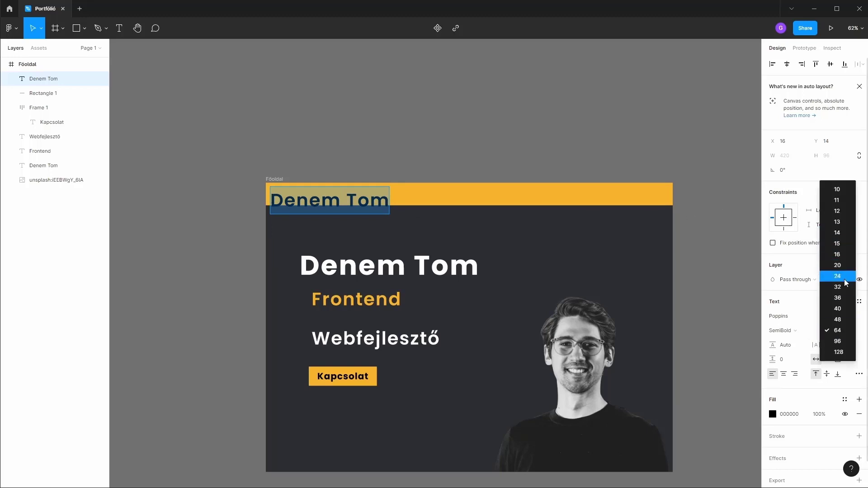
pyautogui.click(845, 280)
# Step: Change the Denem Tom name's font to Gloria Hallelujah
pyautogui.doubleClick(296, 190)
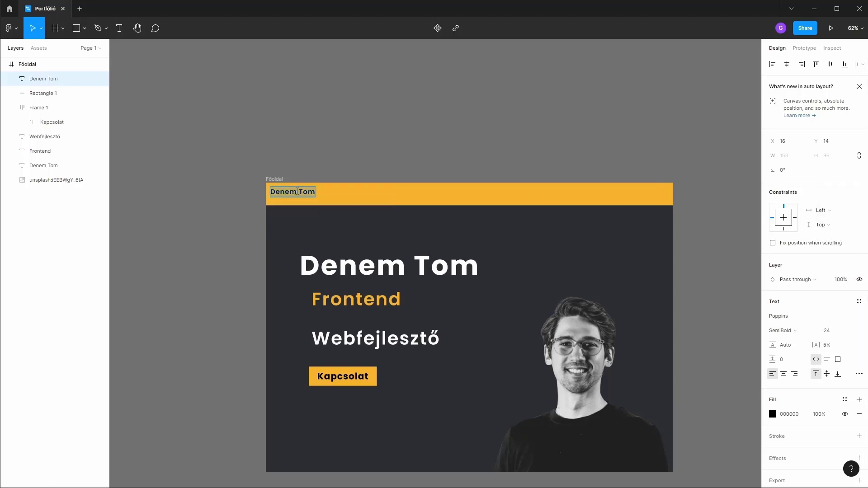
pyautogui.click(796, 318)
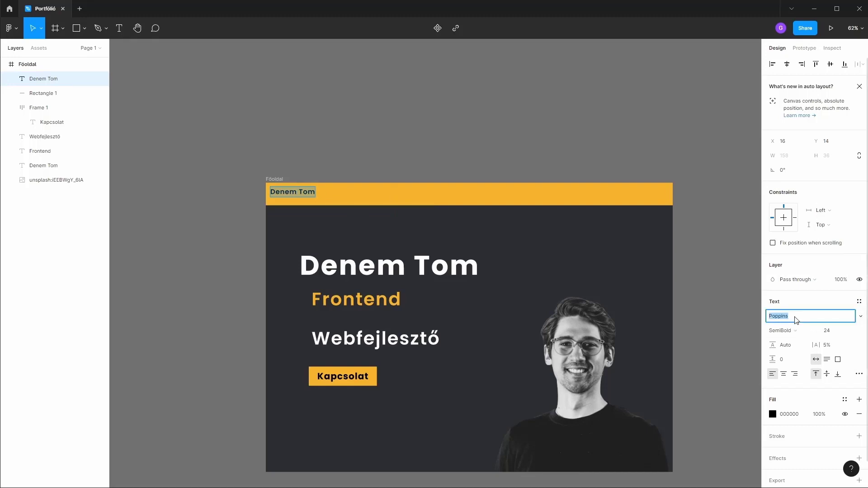
pyautogui.write('Glora')
pyautogui.press('Return')
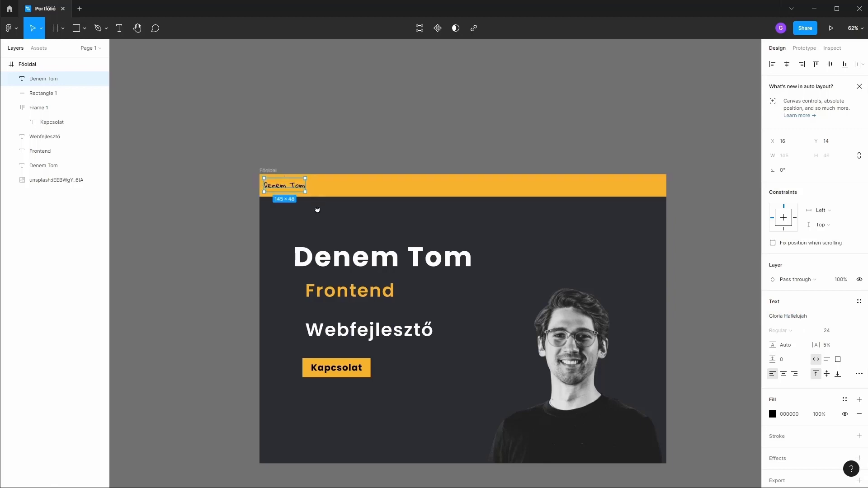
pyautogui.moveTo(352, 213); pyautogui.dragTo(343, 202)
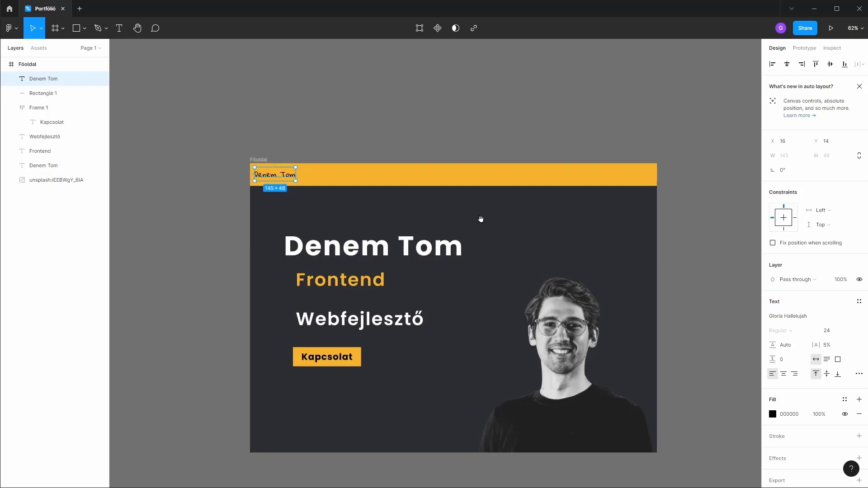
pyautogui.moveTo(527, 251); pyautogui.dragTo(486, 122)
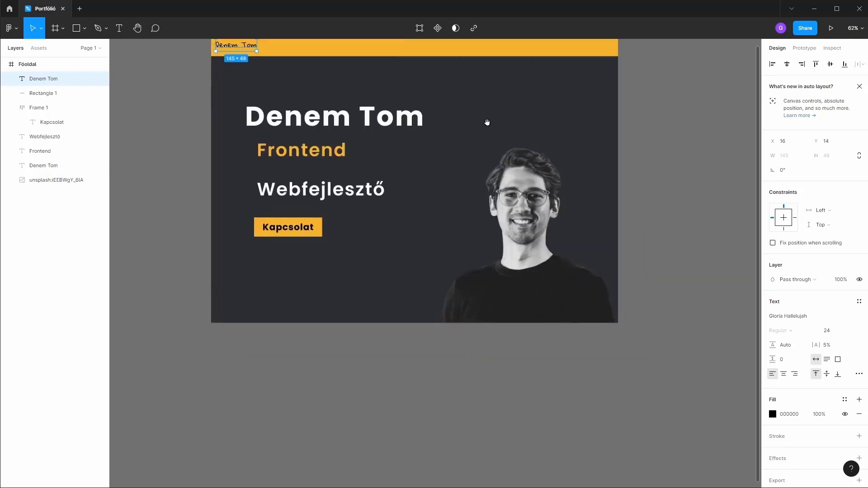
pyautogui.moveTo(378, 179); pyautogui.dragTo(455, 266)
pyautogui.moveTo(472, 170)
pyautogui.mouseDown()
pyautogui.moveTo(468, 196)
pyautogui.moveTo(450, 217)
pyautogui.mouseUp()
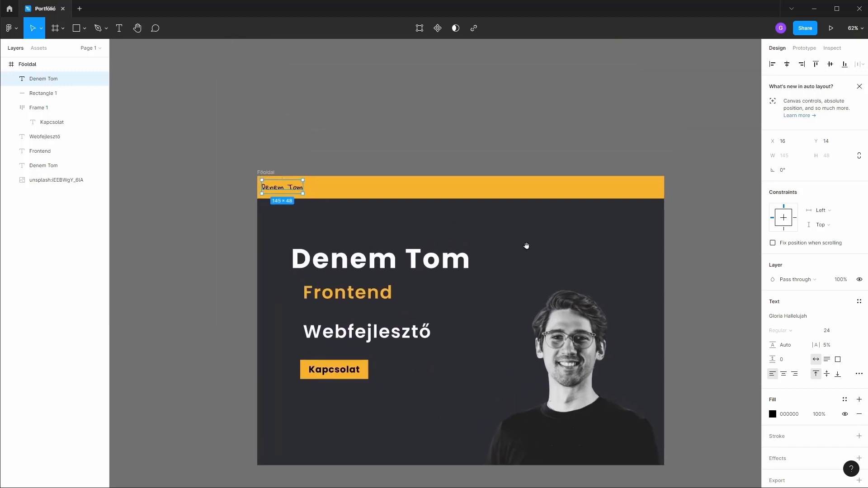
pyautogui.moveTo(565, 256)
pyautogui.mouseDown()
pyautogui.moveTo(508, 184)
pyautogui.moveTo(584, 180)
pyautogui.moveTo(526, 244)
pyautogui.moveTo(523, 229)
pyautogui.moveTo(511, 229)
pyautogui.moveTo(516, 238)
pyautogui.mouseUp()
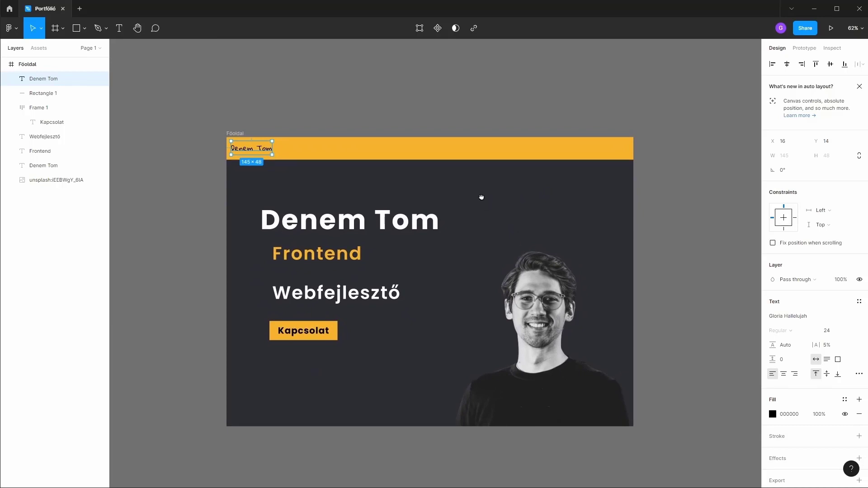
pyautogui.moveTo(481, 197); pyautogui.dragTo(480, 207)
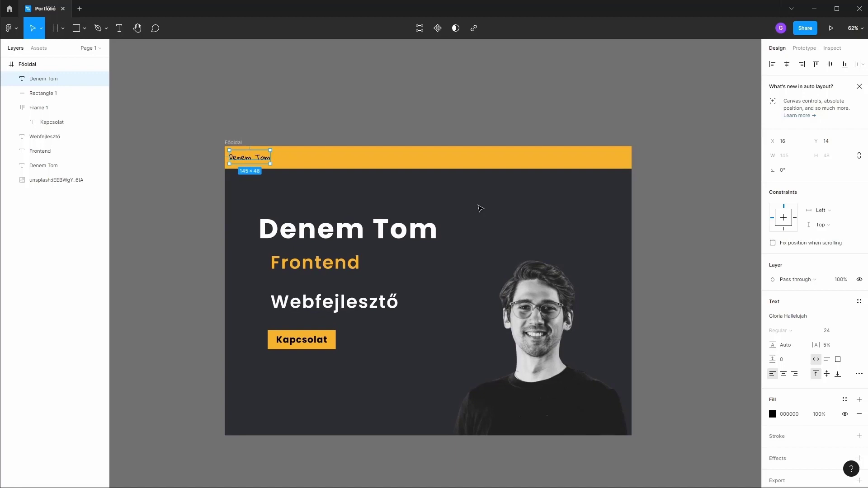
pyautogui.moveTo(480, 208)
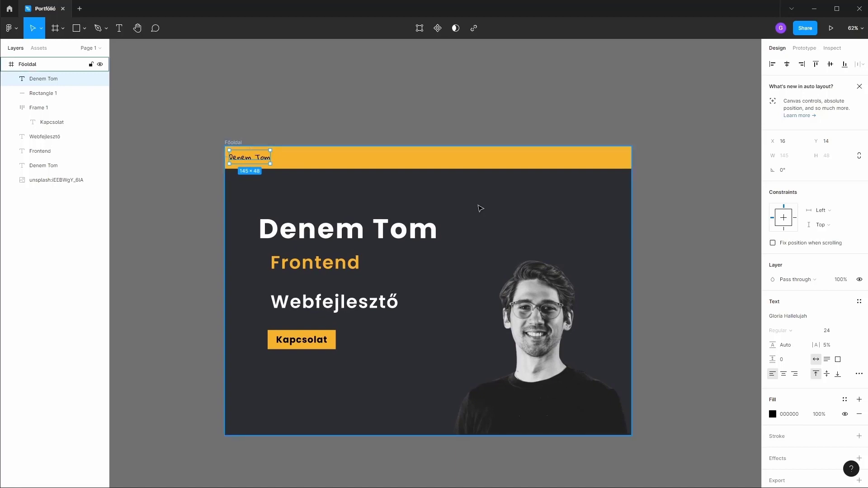
pyautogui.scroll(-2, 480, 208)
pyautogui.scroll(1, 474, 235)
pyautogui.scroll(3, 474, 233)
pyautogui.scroll(-5, 475, 227)
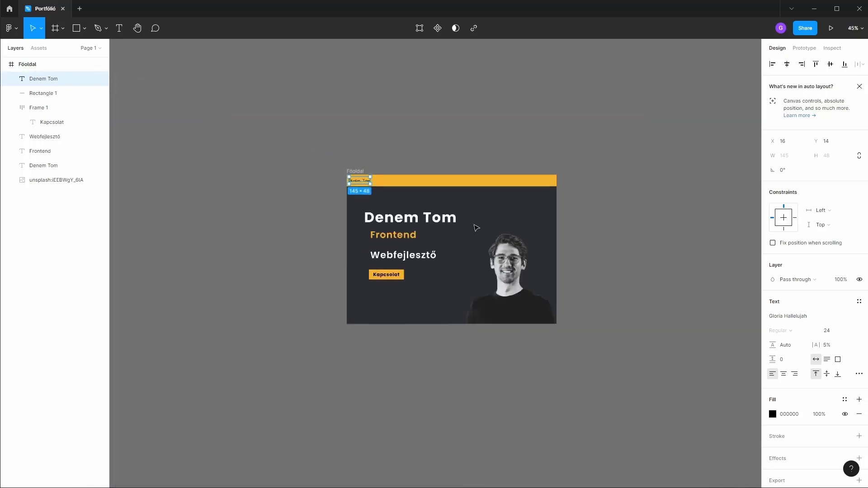
pyautogui.scroll(1, 476, 228)
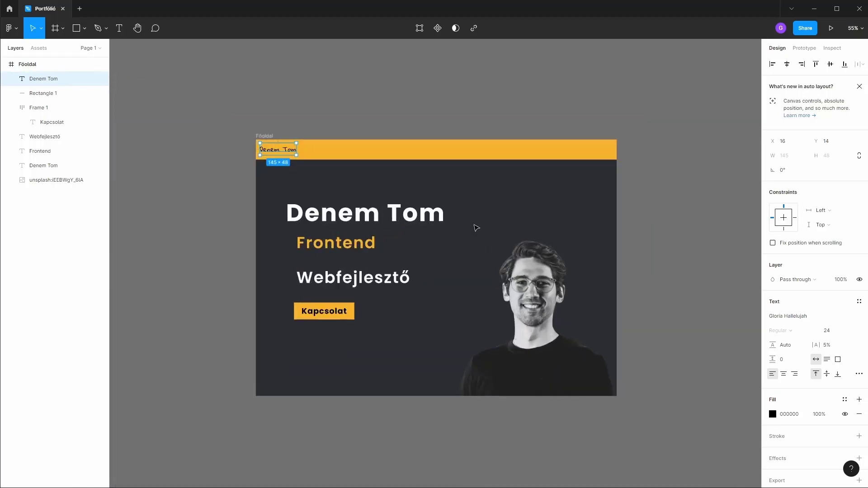
pyautogui.scroll(3, 475, 227)
pyautogui.scroll(-3, 474, 226)
pyautogui.scroll(-2, 474, 226)
pyautogui.scroll(3, 473, 229)
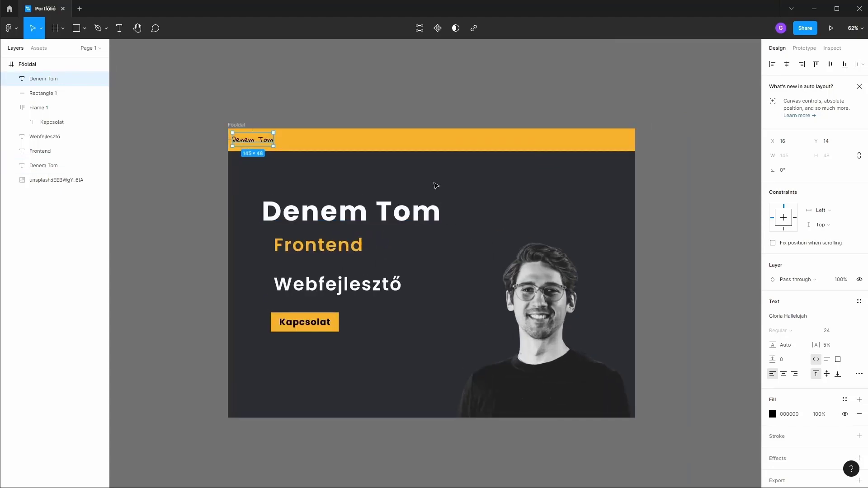
pyautogui.scroll(1, 434, 188)
pyautogui.click(408, 194)
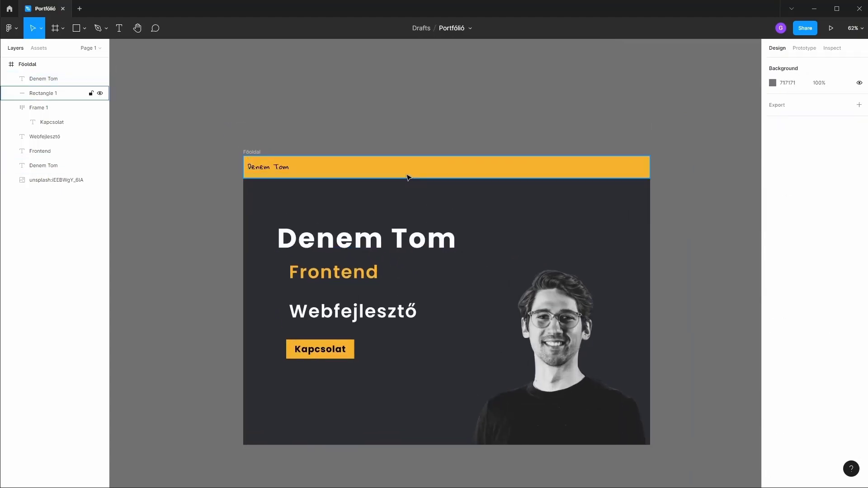
# Step: Duplicate the Denem Tom name further right and retype the copy as Főoldal
pyautogui.click(267, 168)
pyautogui.moveTo(282, 168); pyautogui.dragTo(554, 171)
pyautogui.click(430, 167)
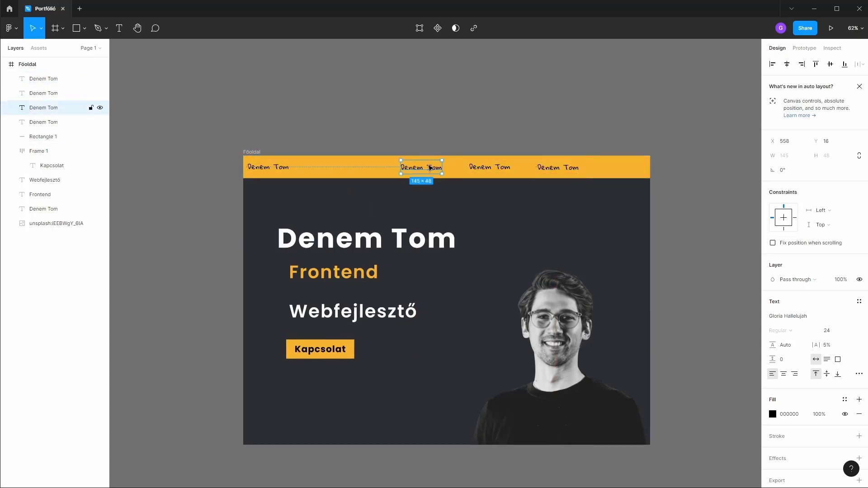
pyautogui.doubleClick(429, 167)
pyautogui.write('Fö')
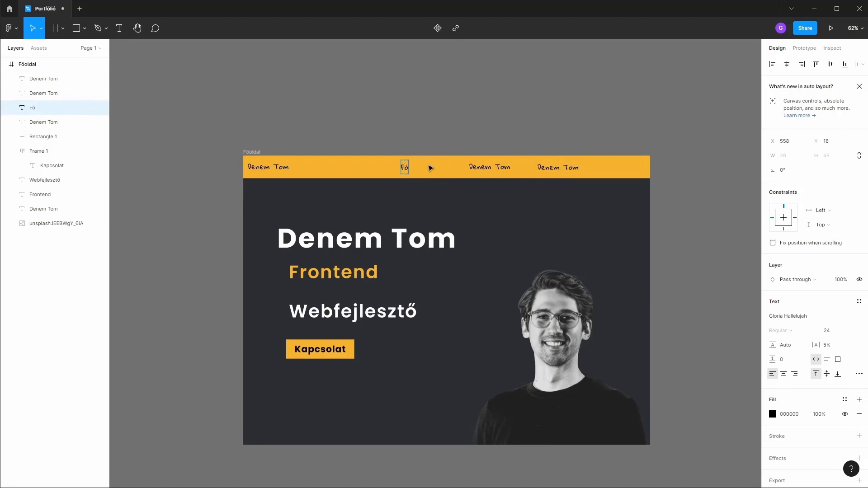
pyautogui.write('p')
pyautogui.press('BackSpace')
pyautogui.write('oldal')
# Step: Set the Főoldal text's font to Poppins
pyautogui.doubleClick(402, 170)
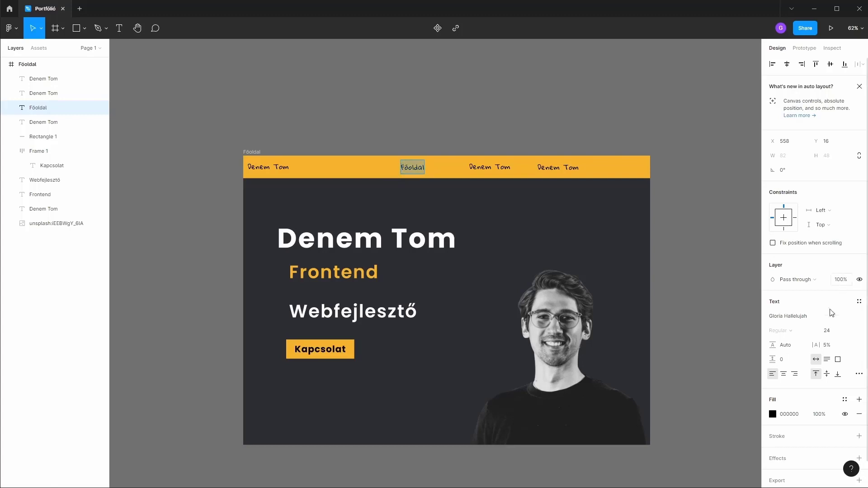
pyautogui.click(825, 318)
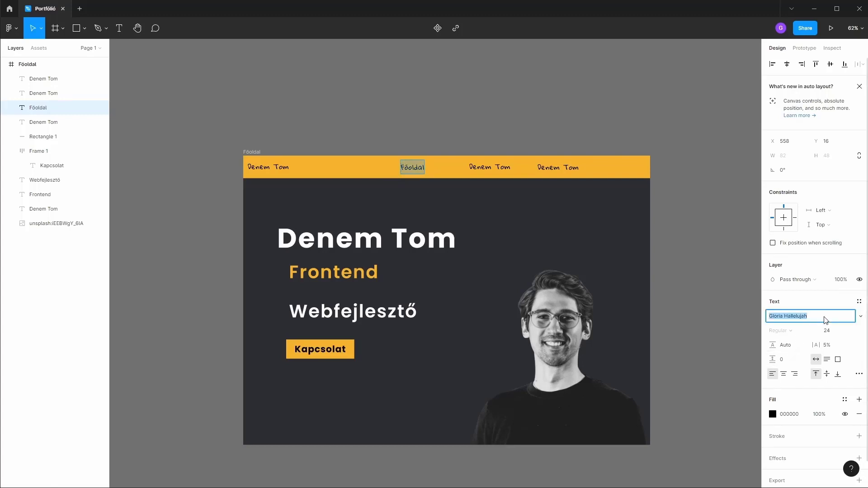
pyautogui.write('Poppins')
pyautogui.press('Return')
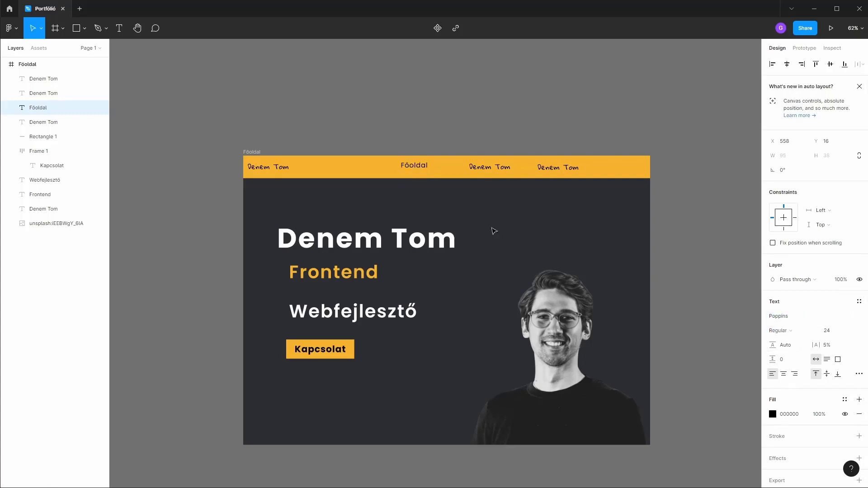
# Step: Delete the two extra copies of the name and select Főoldal
pyautogui.doubleClick(484, 164)
pyautogui.press('Escape')
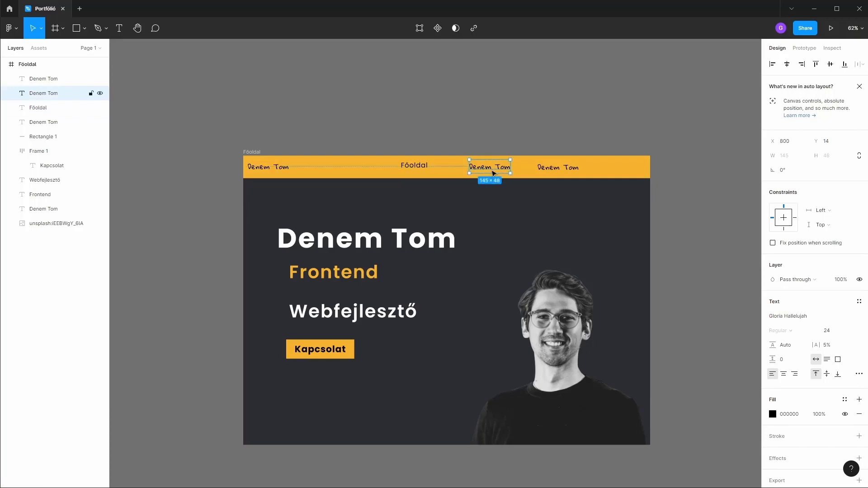
pyautogui.press('Delete')
pyautogui.click(555, 167)
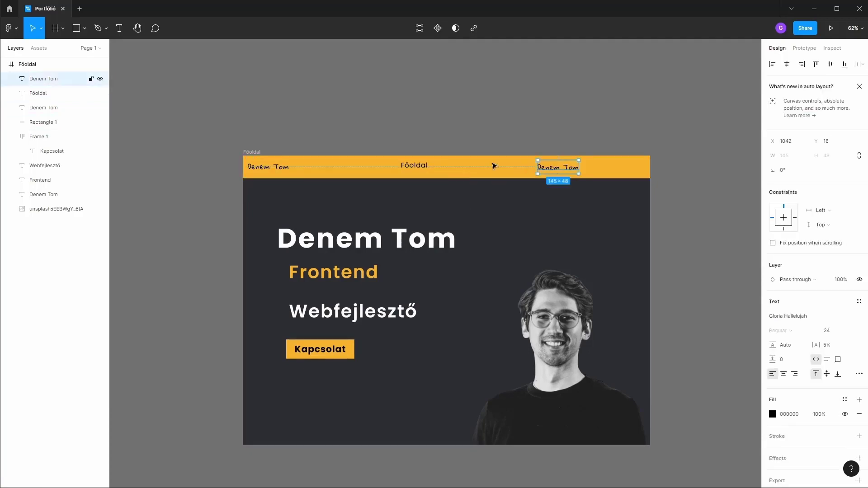
pyautogui.press('Delete')
pyautogui.click(422, 169)
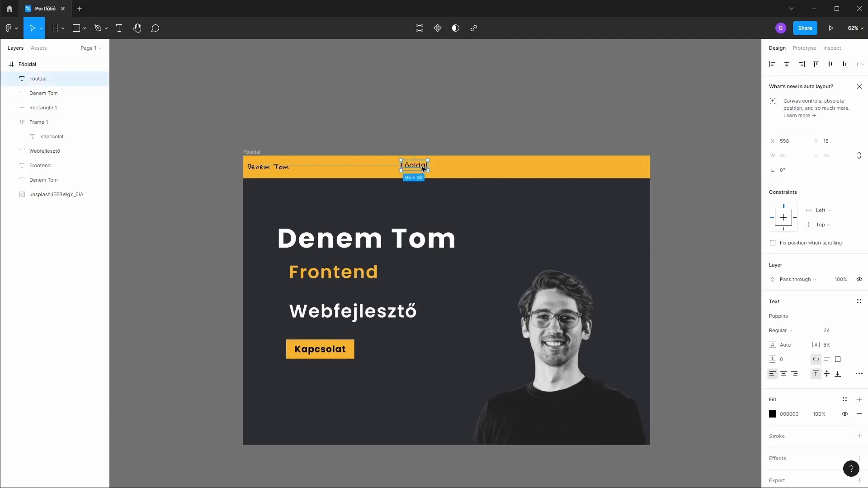
# Step: Copy Főoldal across the bar and retype the copies as Rólam, Portfólió and Kapcsolat
pyautogui.moveTo(422, 168); pyautogui.dragTo(425, 169)
pyautogui.moveTo(422, 167); pyautogui.dragTo(601, 169)
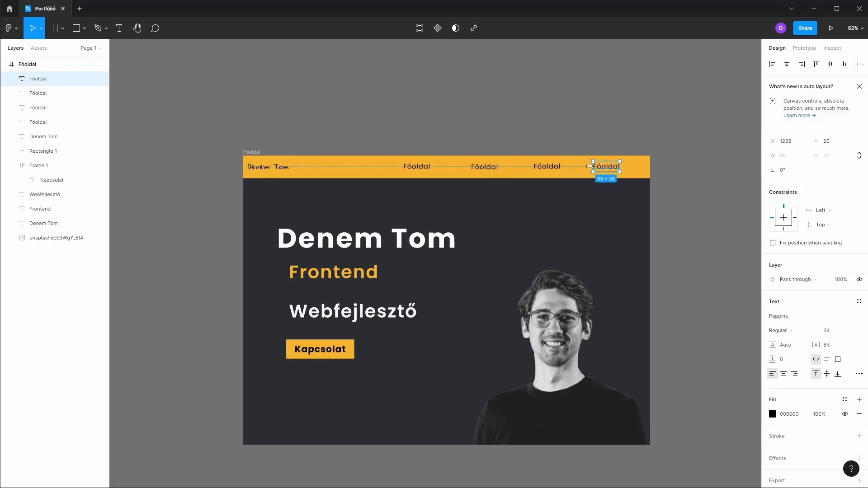
pyautogui.doubleClick(485, 167)
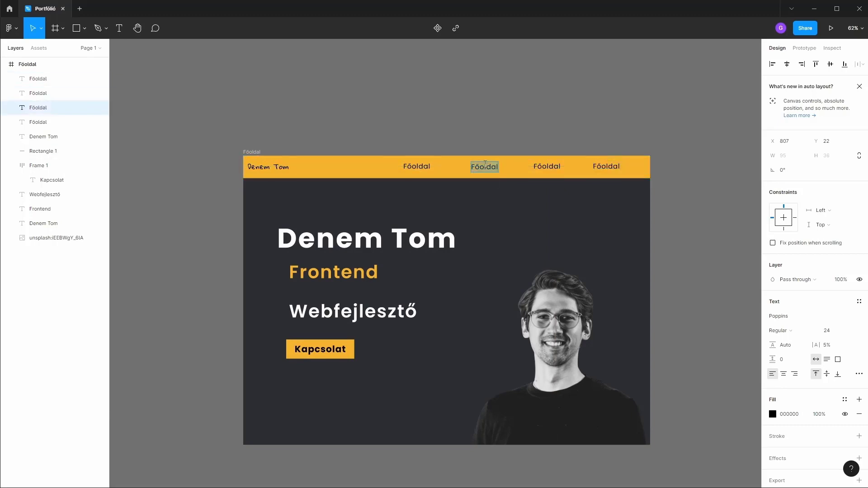
pyautogui.write('R')
pyautogui.write('ólam')
pyautogui.doubleClick(541, 165)
pyautogui.write('P')
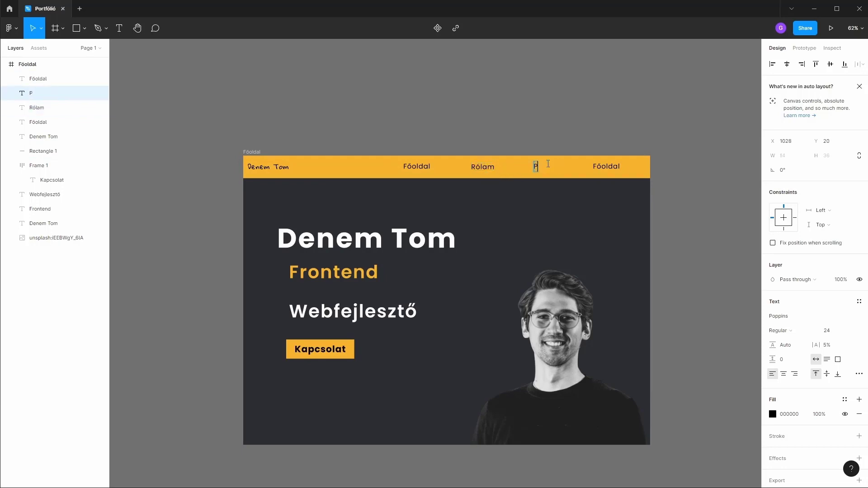
pyautogui.write('ortfólió')
pyautogui.doubleClick(609, 167)
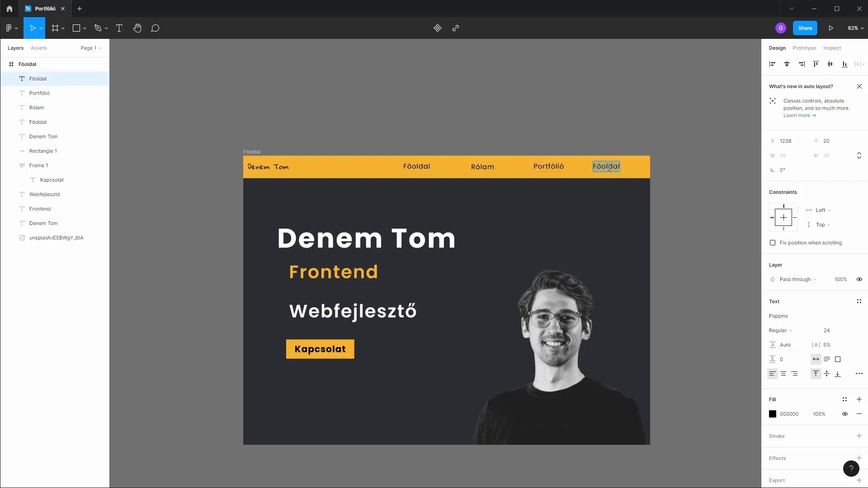
pyautogui.write('Kapcsolat')
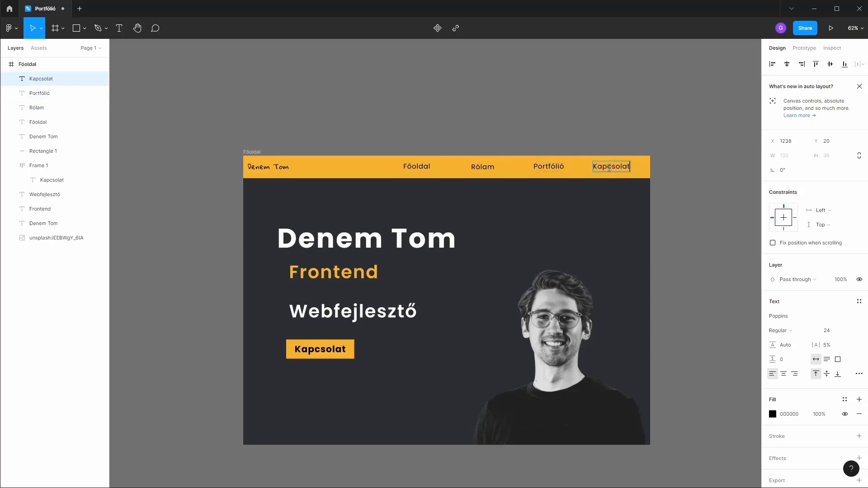
pyautogui.press('Escape')
pyautogui.scroll(-3, 503, 251)
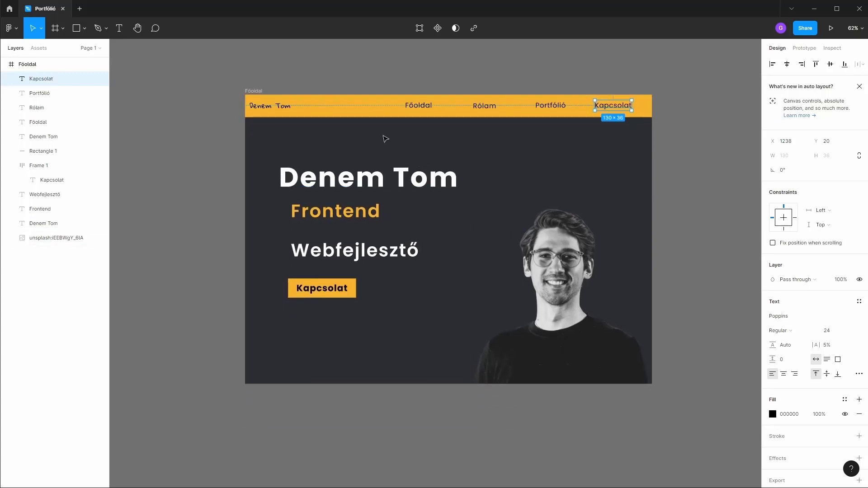
pyautogui.moveTo(383, 135); pyautogui.dragTo(379, 154)
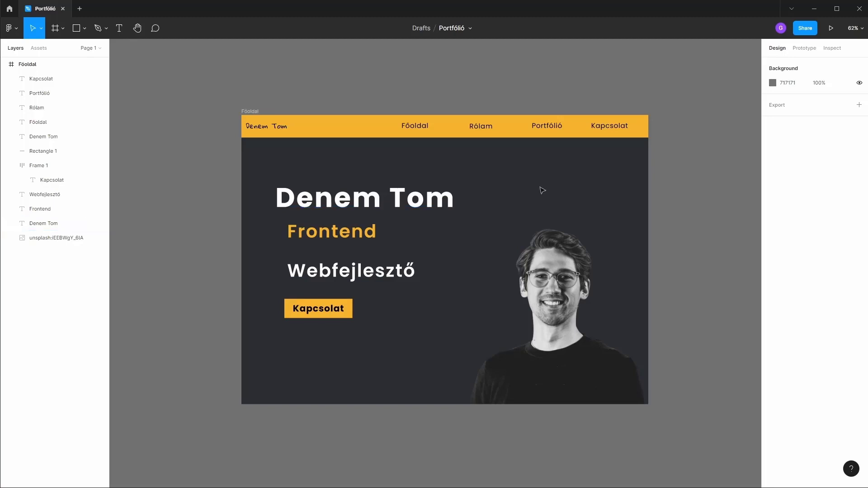
# Step: Add a layout grid to the Főoldal frame as 8 columns
pyautogui.click(48, 68)
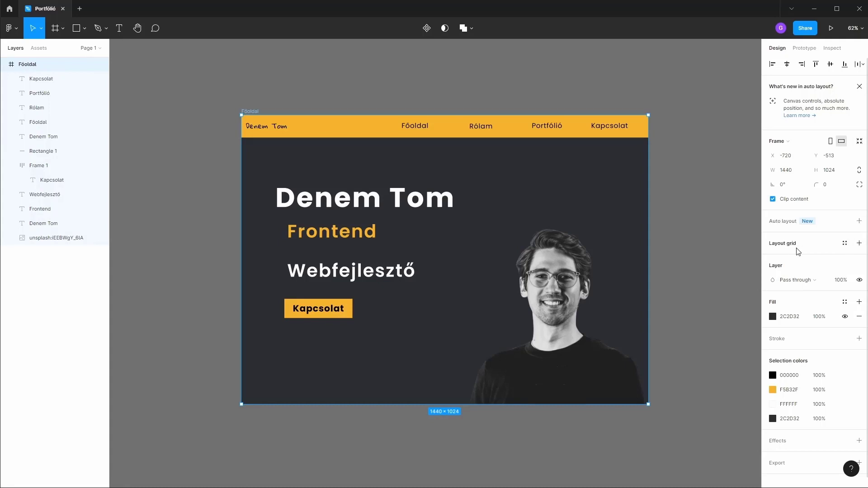
pyautogui.click(859, 244)
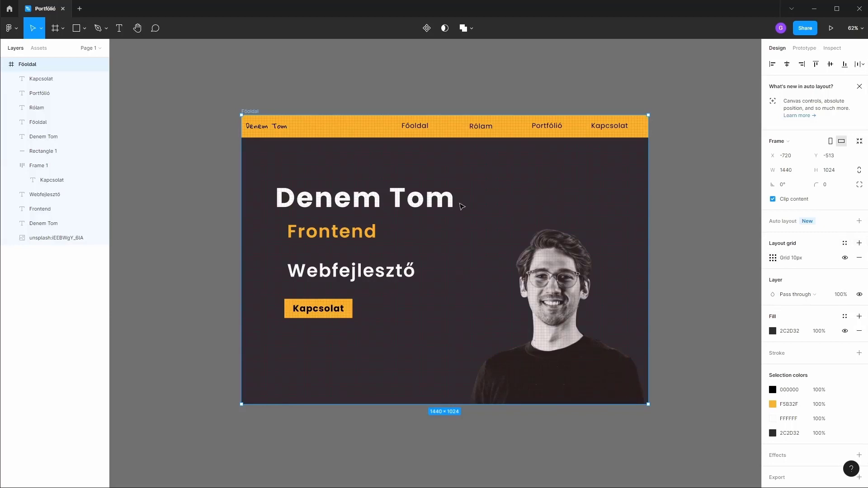
pyautogui.click(773, 262)
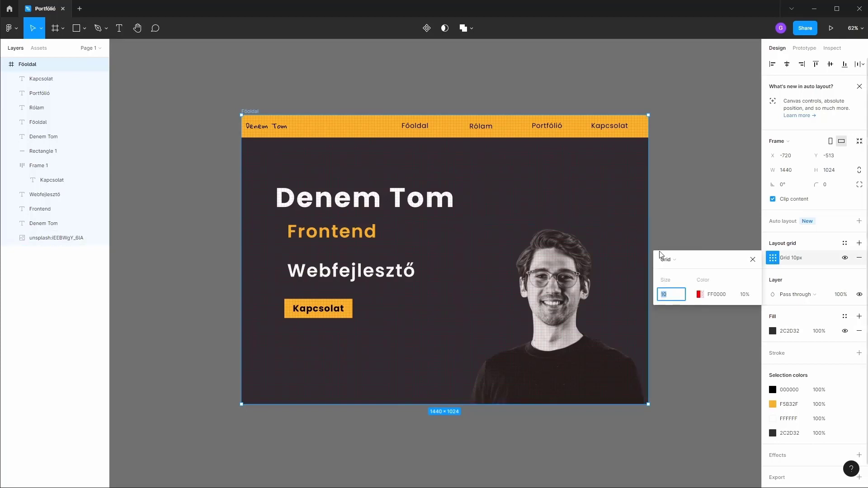
pyautogui.click(697, 264)
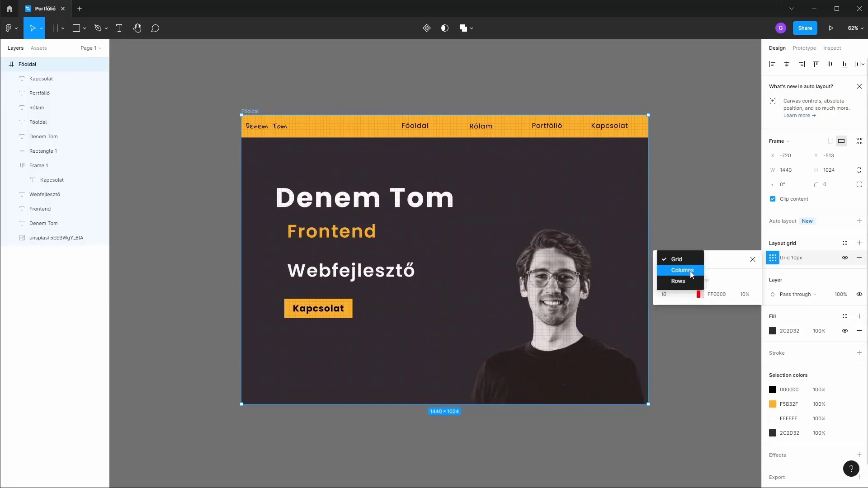
pyautogui.click(682, 269)
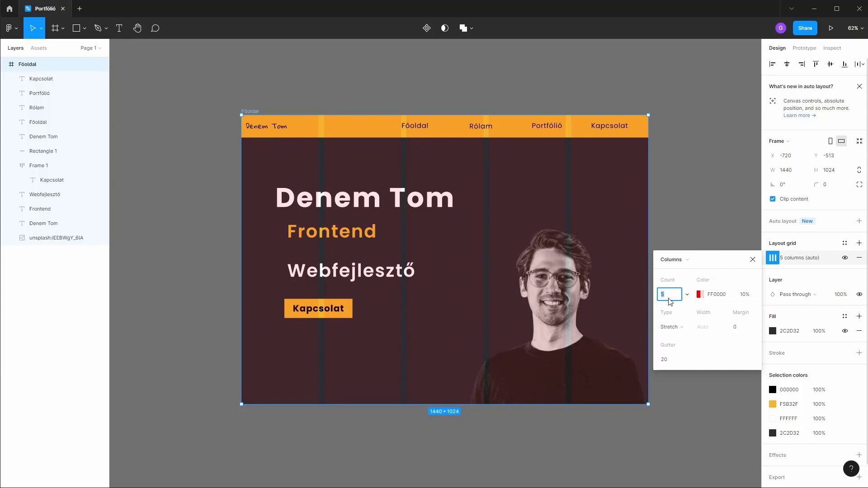
pyautogui.write('8')
pyautogui.press('Return')
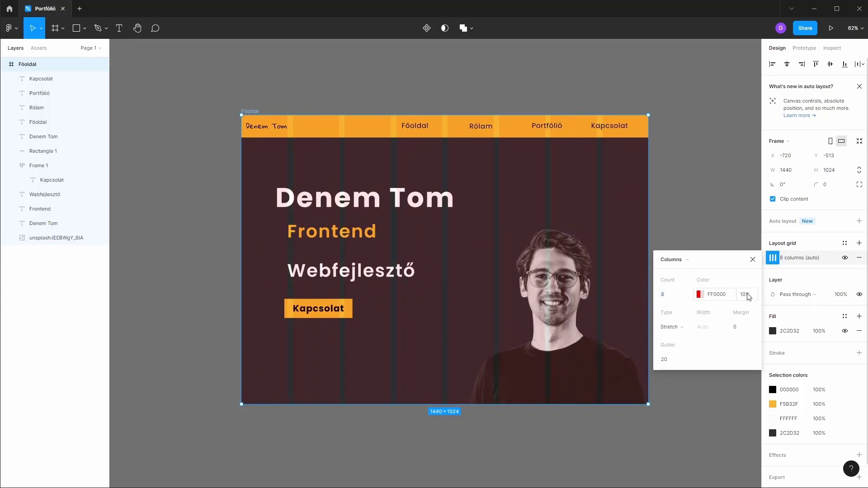
# Step: Raise the column grid's colour opacity to 29% and toggle the grid off and on
pyautogui.click(746, 297)
pyautogui.click(699, 294)
pyautogui.moveTo(585, 396); pyautogui.dragTo(593, 393)
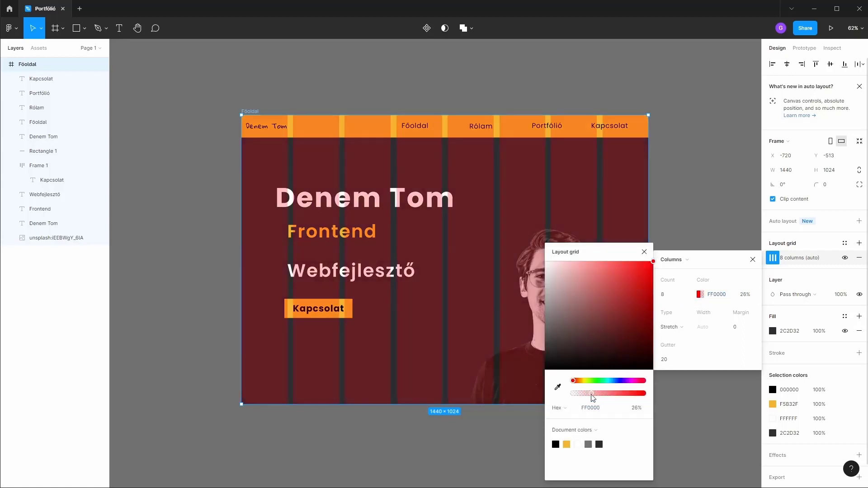
pyautogui.click(644, 252)
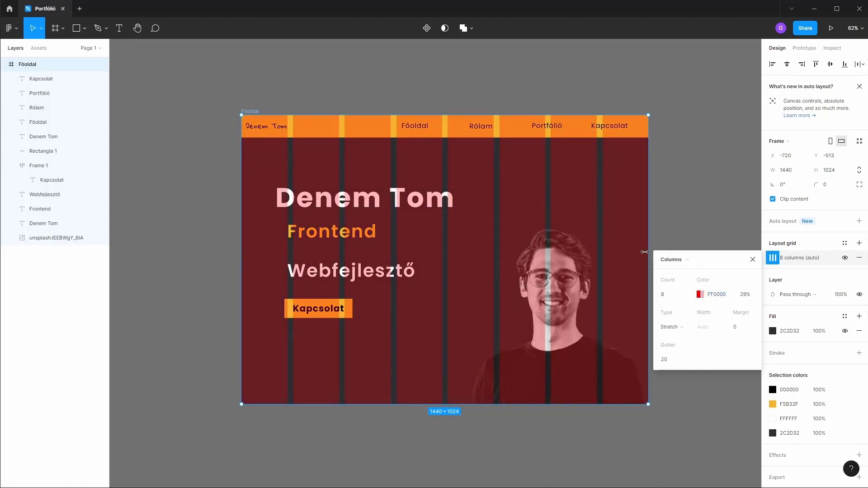
pyautogui.click(752, 261)
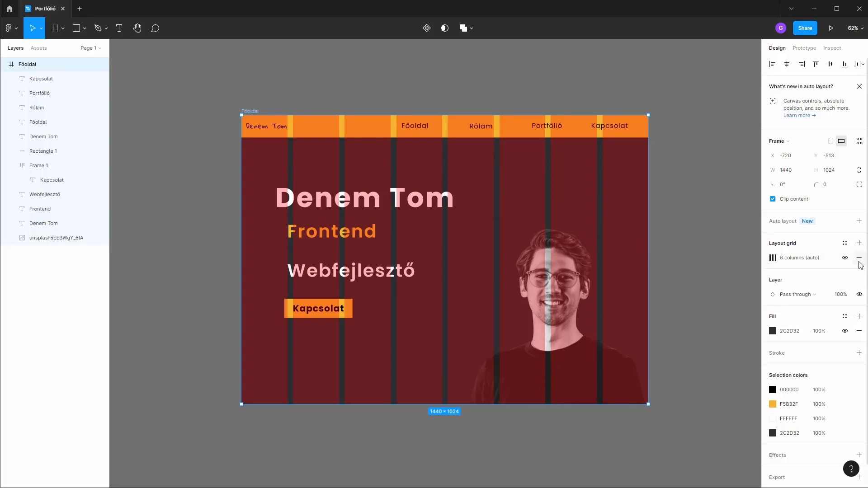
pyautogui.click(844, 258)
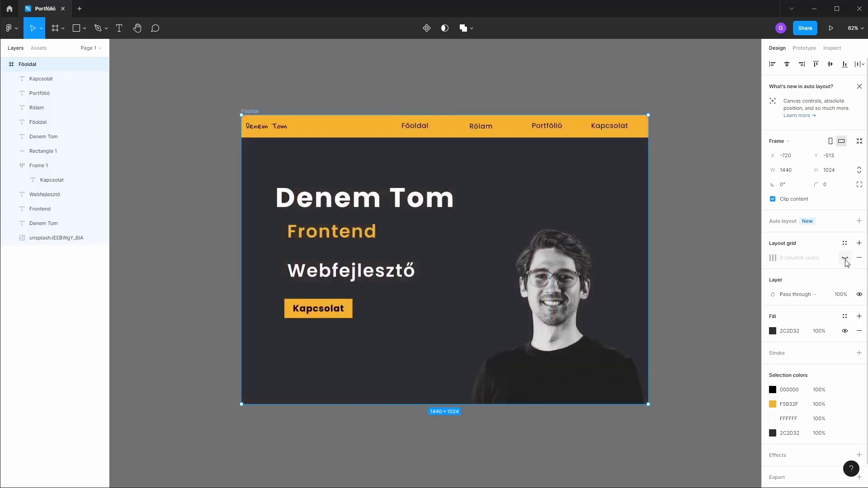
pyautogui.click(845, 259)
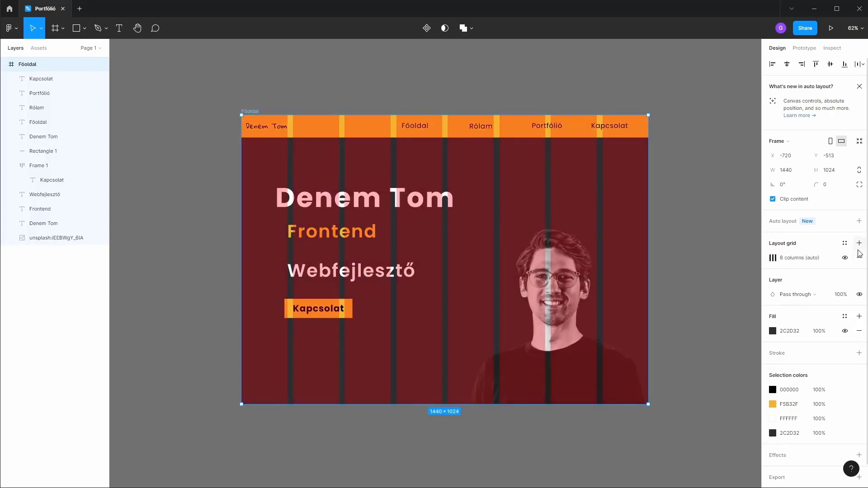
# Step: Move Kapcsolat and Portfólió into their grid columns, vertically centred in their boxes
pyautogui.scroll(1, 522, 137)
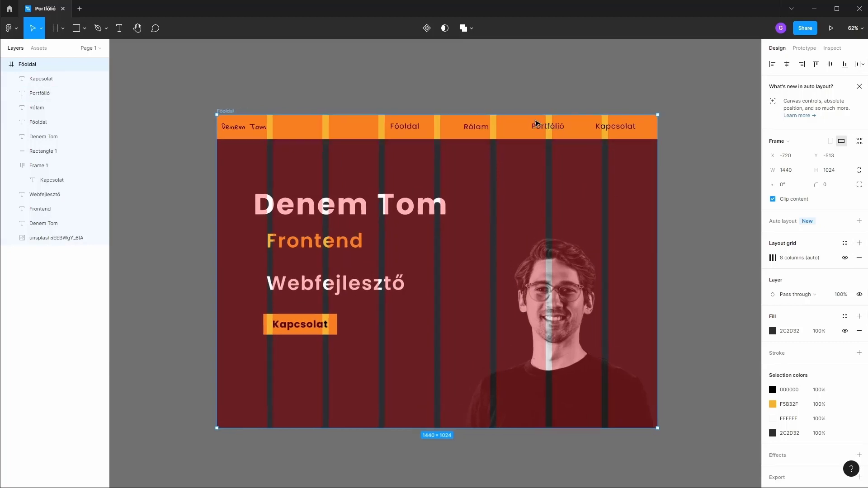
pyautogui.scroll(3, 522, 137)
pyautogui.moveTo(644, 132)
pyautogui.mouseDown()
pyautogui.moveTo(628, 131)
pyautogui.moveTo(668, 125)
pyautogui.moveTo(668, 112)
pyautogui.moveTo(664, 149)
pyautogui.mouseUp()
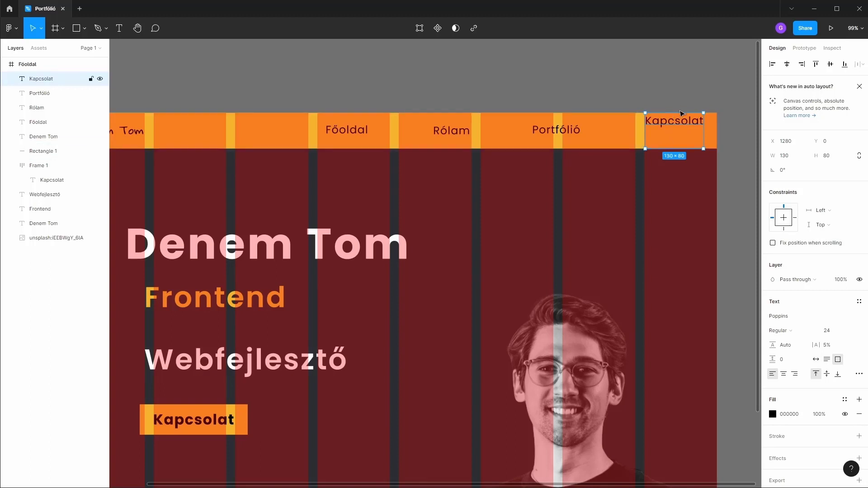
pyautogui.moveTo(673, 130)
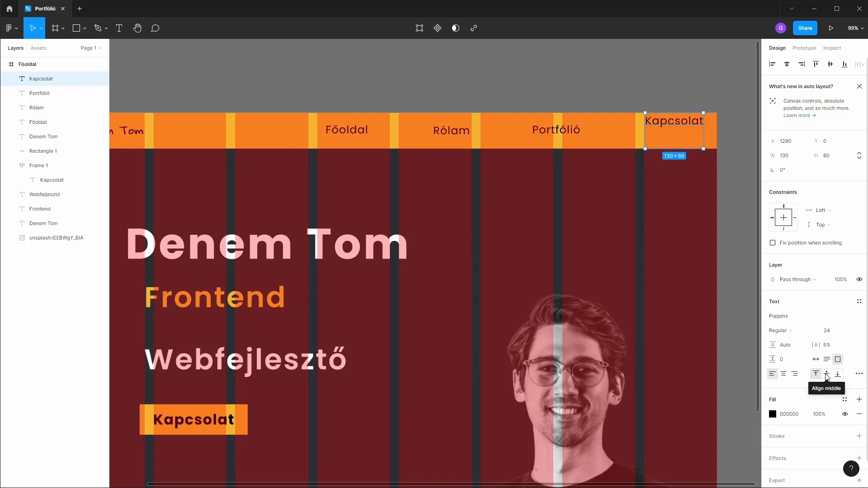
pyautogui.click(827, 374)
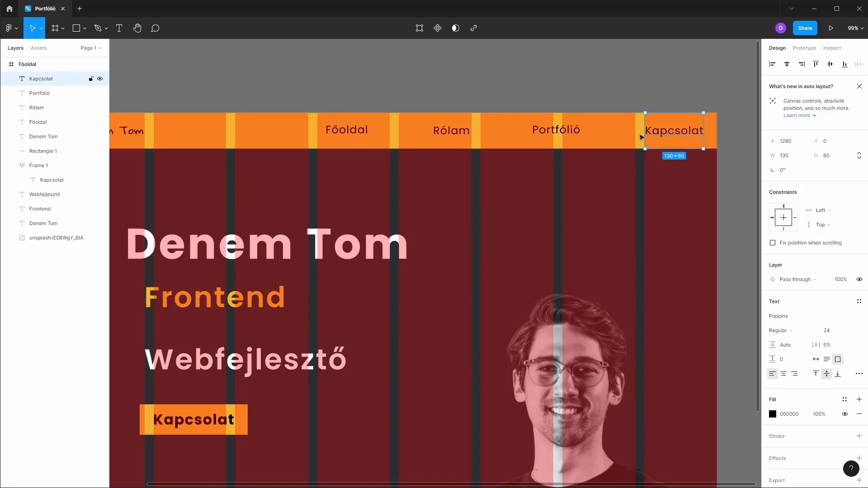
pyautogui.moveTo(558, 132)
pyautogui.mouseDown()
pyautogui.moveTo(587, 131)
pyautogui.moveTo(579, 112)
pyautogui.moveTo(586, 148)
pyautogui.mouseUp()
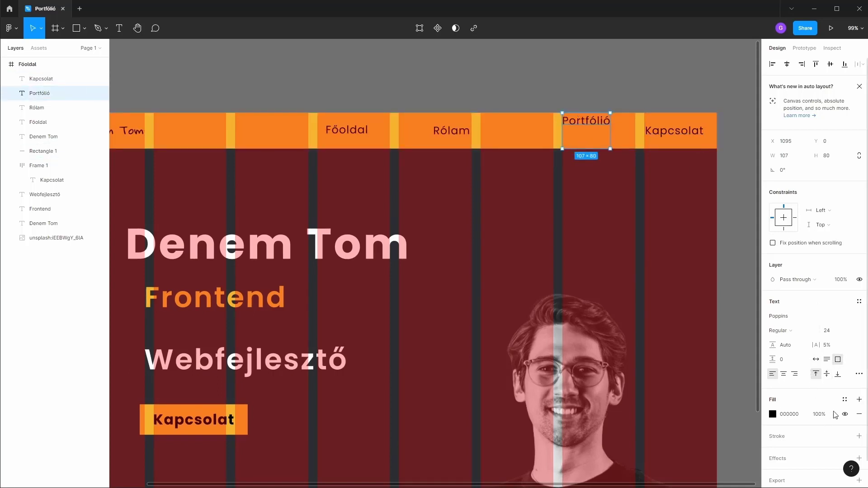
pyautogui.click(826, 373)
# Step: Move Rólam and Főoldal into their grid columns, each vertically centred in an 80-high box
pyautogui.click(435, 132)
pyautogui.moveTo(451, 131)
pyautogui.mouseDown()
pyautogui.moveTo(497, 130)
pyautogui.moveTo(497, 113)
pyautogui.moveTo(492, 148)
pyautogui.mouseUp()
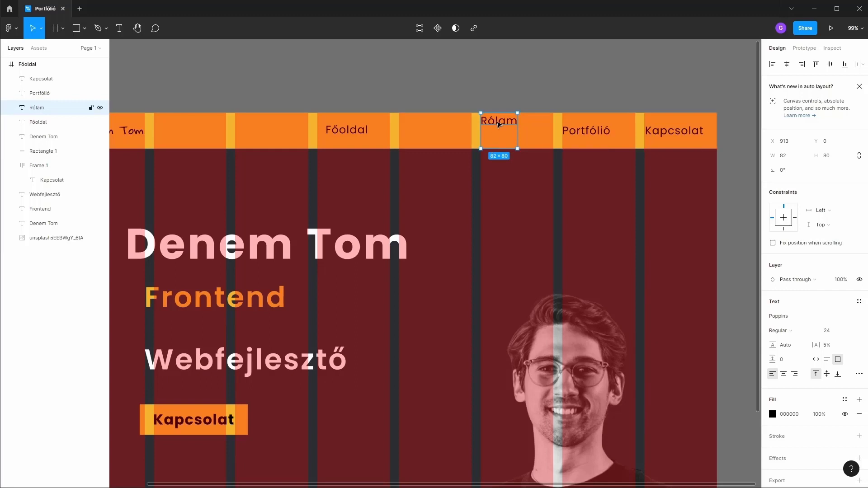
pyautogui.click(826, 374)
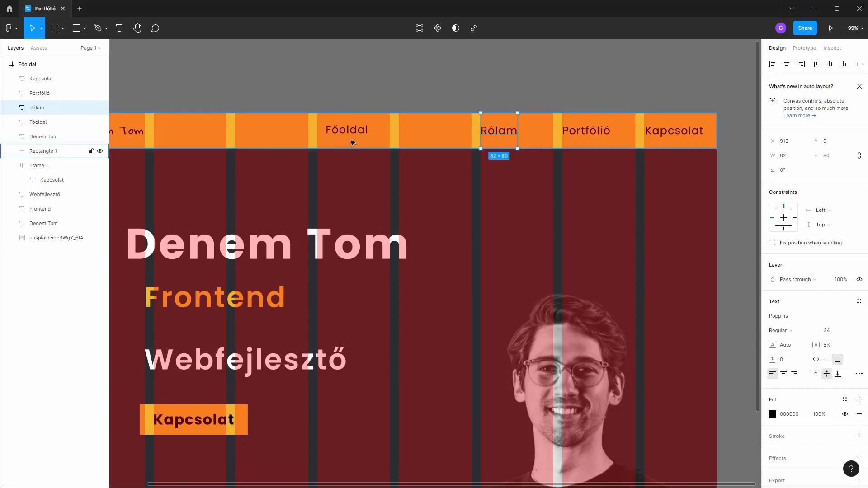
pyautogui.click(347, 131)
pyautogui.moveTo(347, 131)
pyautogui.mouseDown()
pyautogui.moveTo(432, 131)
pyautogui.moveTo(422, 113)
pyautogui.moveTo(411, 149)
pyautogui.mouseUp()
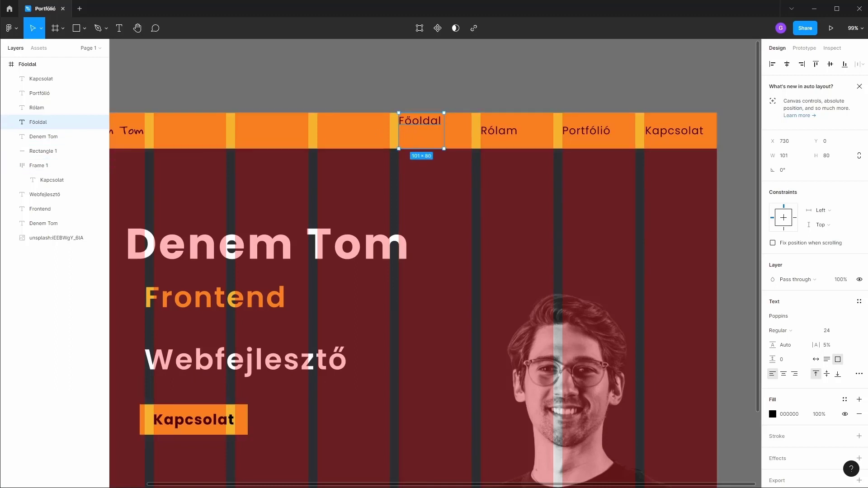
pyautogui.click(826, 374)
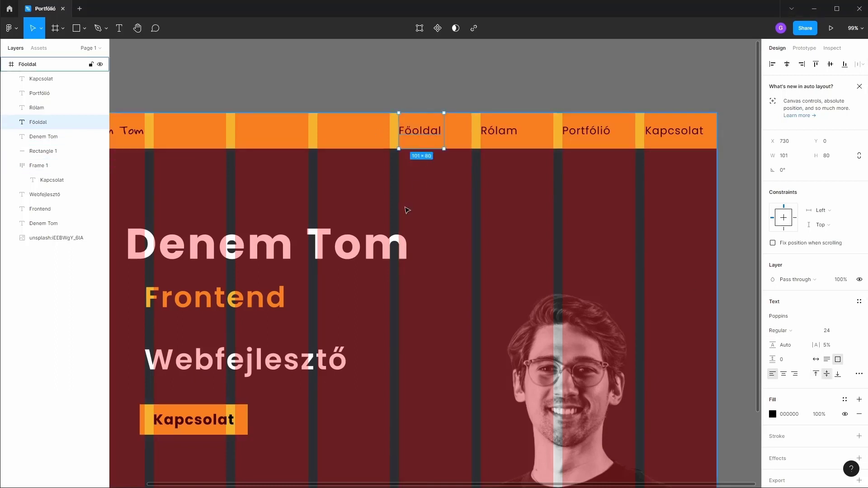
pyautogui.hotkey('ctrl', '-')
# Step: Resize the Denem Tom logo box to 162×80 at the frame's top-left corner
pyautogui.scroll(5, 163, 160)
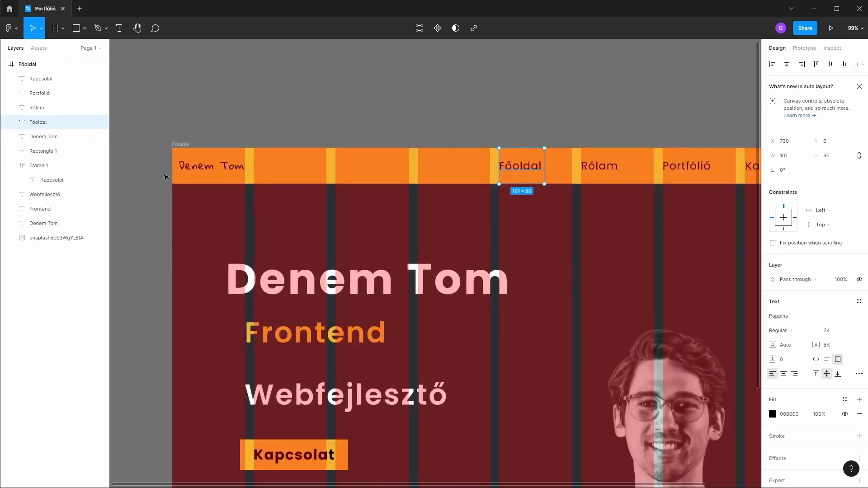
pyautogui.click(201, 164)
pyautogui.moveTo(181, 147); pyautogui.dragTo(170, 139)
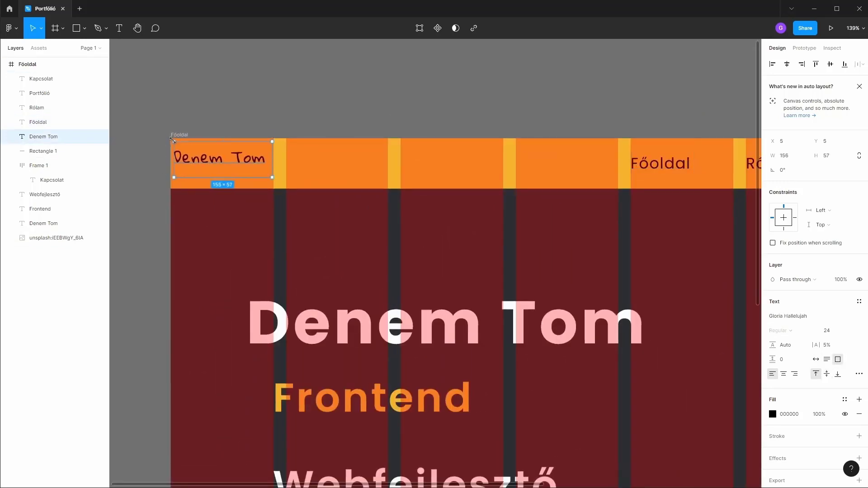
pyautogui.moveTo(171, 180); pyautogui.dragTo(170, 189)
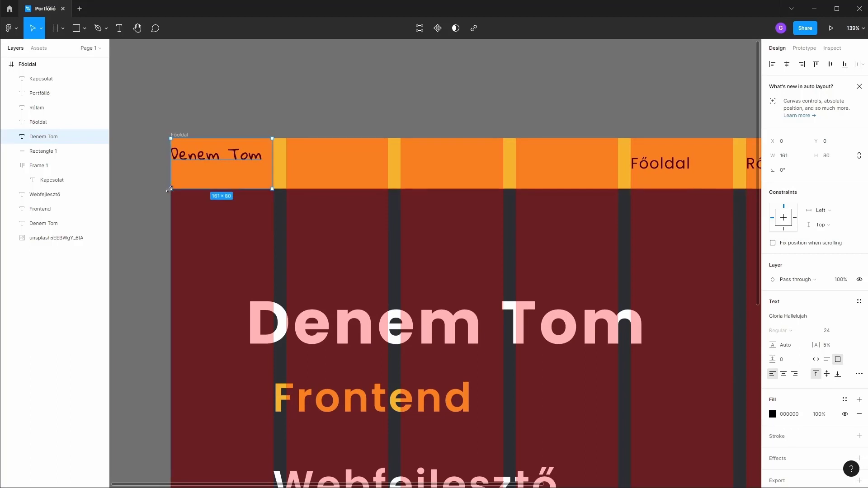
pyautogui.moveTo(274, 139); pyautogui.dragTo(274, 139)
# Step: Centre the logo text horizontally and vertically within its box
pyautogui.click(827, 374)
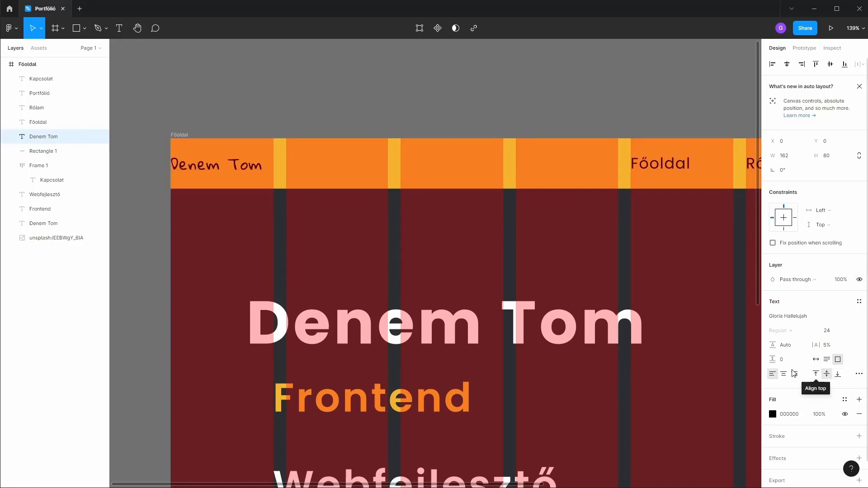
pyautogui.click(784, 374)
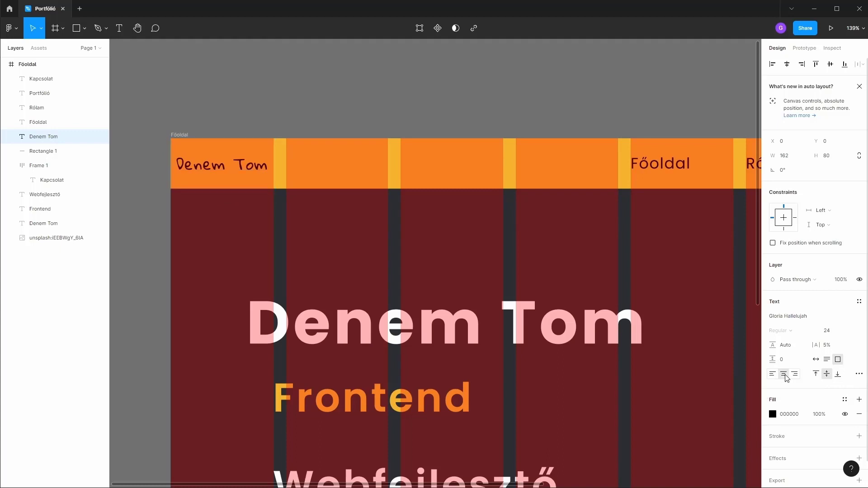
pyautogui.click(398, 118)
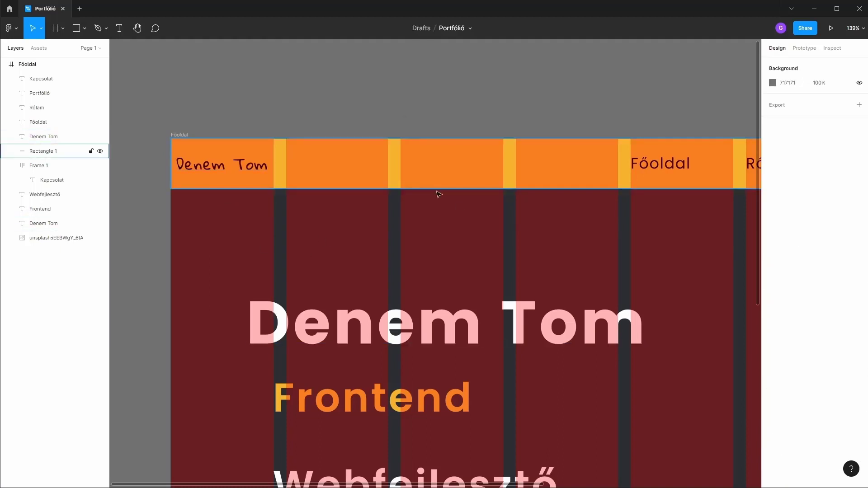
pyautogui.keyDown('ctrl'); pyautogui.scroll(-3, 438, 192); pyautogui.keyUp('ctrl')
pyautogui.keyDown('ctrl'); pyautogui.scroll(-3, 500, 211); pyautogui.keyUp('ctrl')
pyautogui.moveTo(587, 238); pyautogui.dragTo(468, 206)
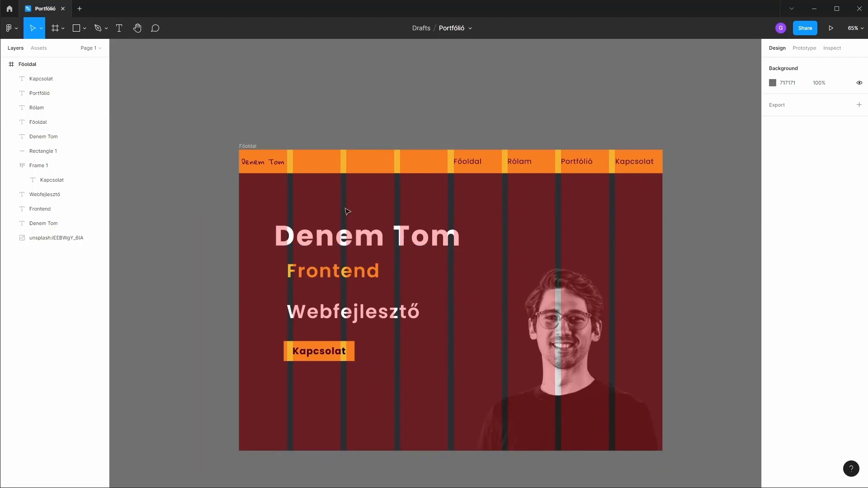
# Step: Line up Denem Tom, Frontend, Webfejlesztő and the button at X 182, Webfejlesztő 94 high
pyautogui.click(341, 244)
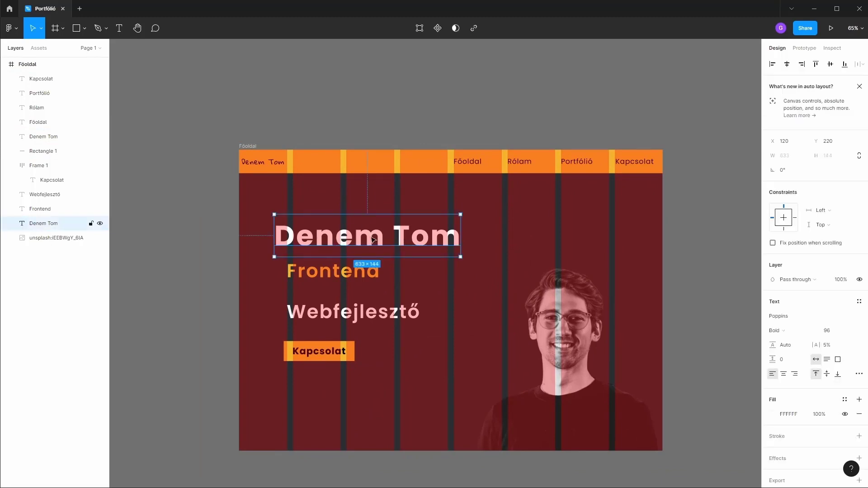
pyautogui.moveTo(373, 240); pyautogui.dragTo(389, 237)
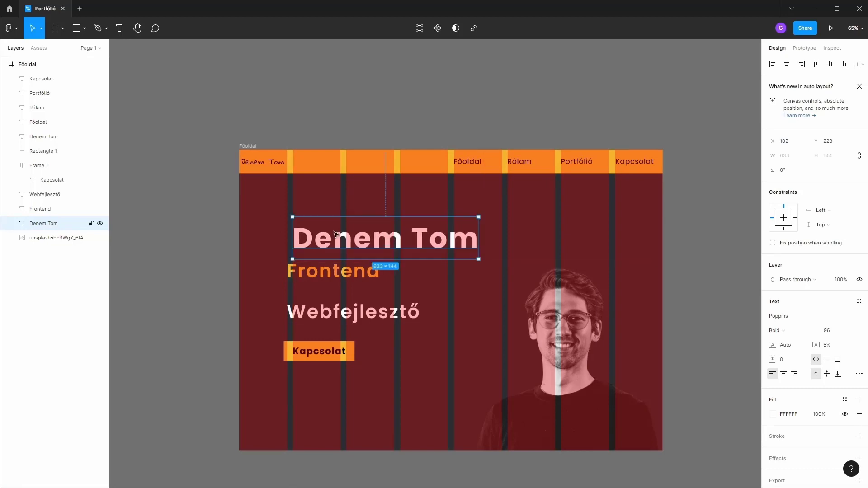
pyautogui.moveTo(319, 271); pyautogui.dragTo(324, 276)
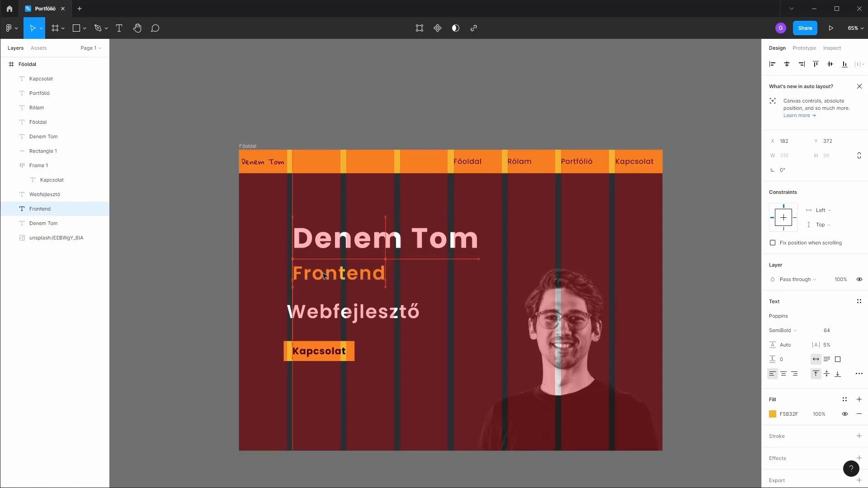
pyautogui.moveTo(320, 311); pyautogui.dragTo(329, 309)
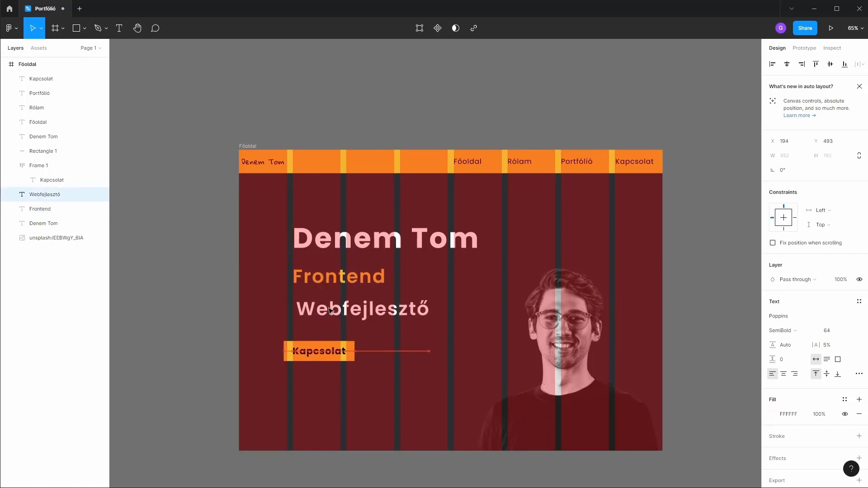
pyautogui.moveTo(388, 341); pyautogui.dragTo(380, 324)
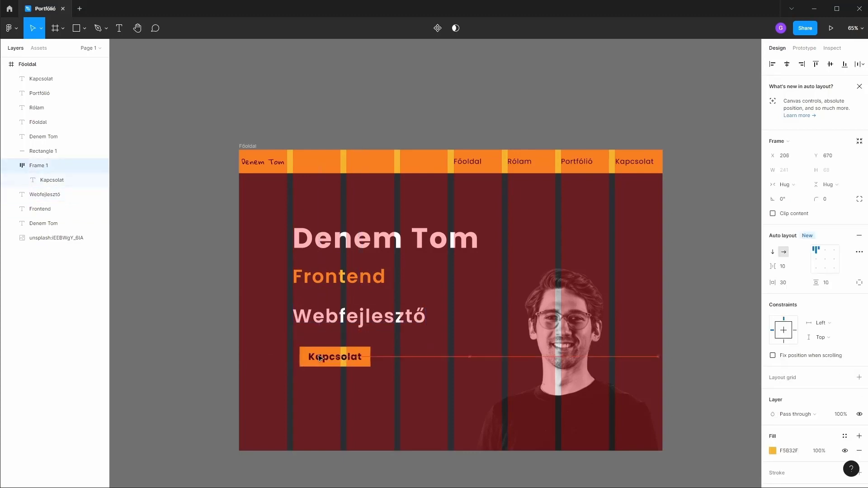
pyautogui.moveTo(304, 354); pyautogui.dragTo(313, 363)
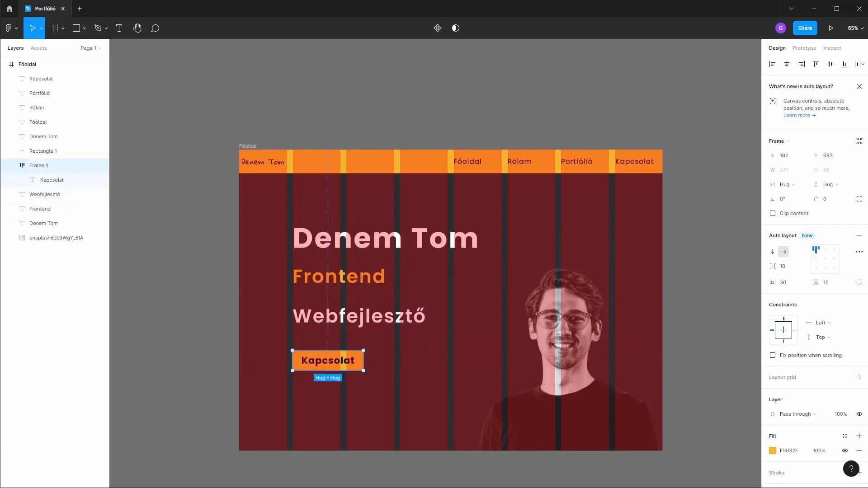
pyautogui.moveTo(54, 209)
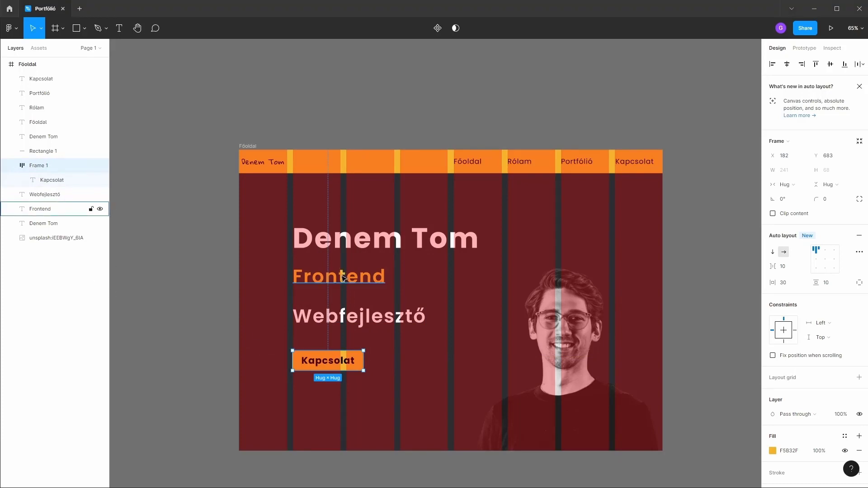
pyautogui.moveTo(342, 277)
pyautogui.mouseDown()
pyautogui.moveTo(357, 277)
pyautogui.moveTo(318, 276)
pyautogui.mouseUp()
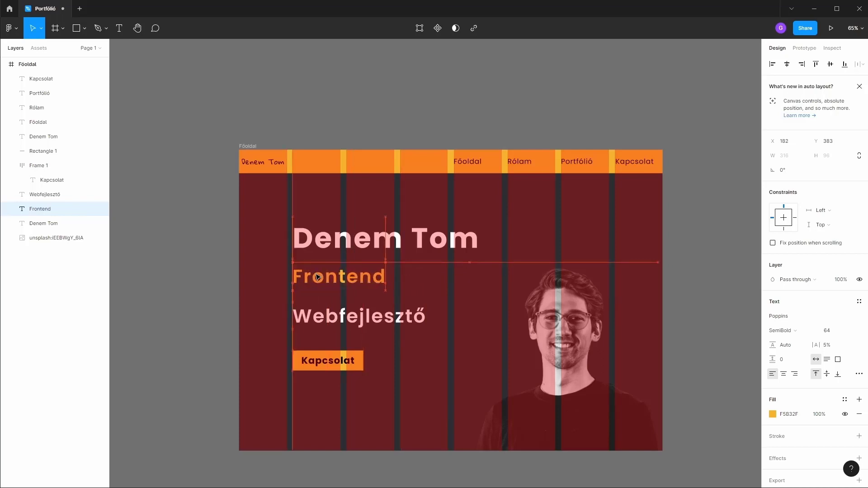
pyautogui.moveTo(385, 276); pyautogui.dragTo(499, 277)
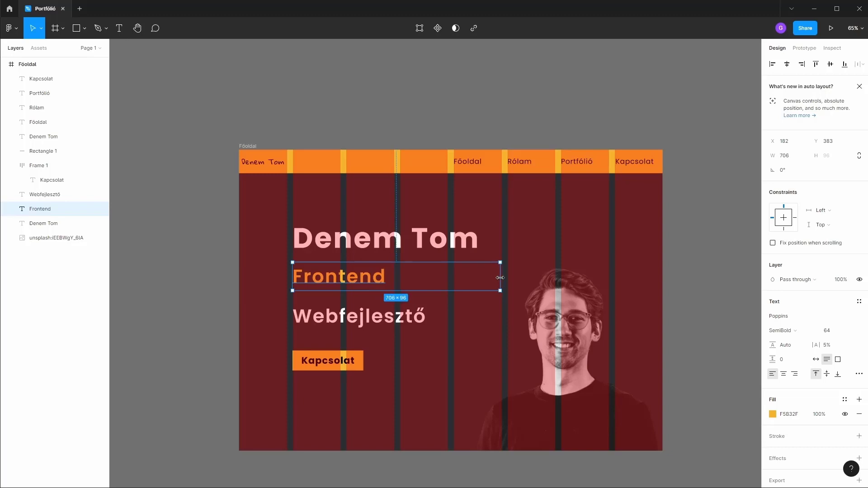
# Step: Widen Denem Tom, Frontend and Webfejlesztő to 711 and centre-align their text
pyautogui.click(449, 241)
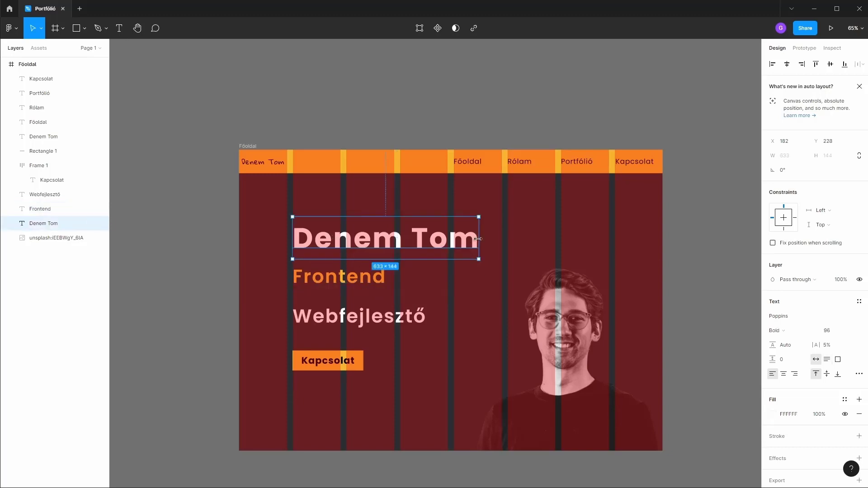
pyautogui.moveTo(478, 239); pyautogui.dragTo(502, 239)
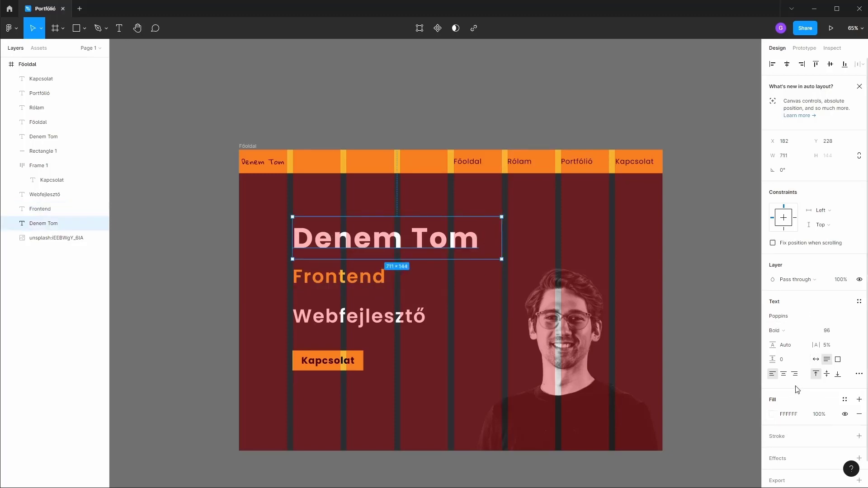
pyautogui.click(783, 373)
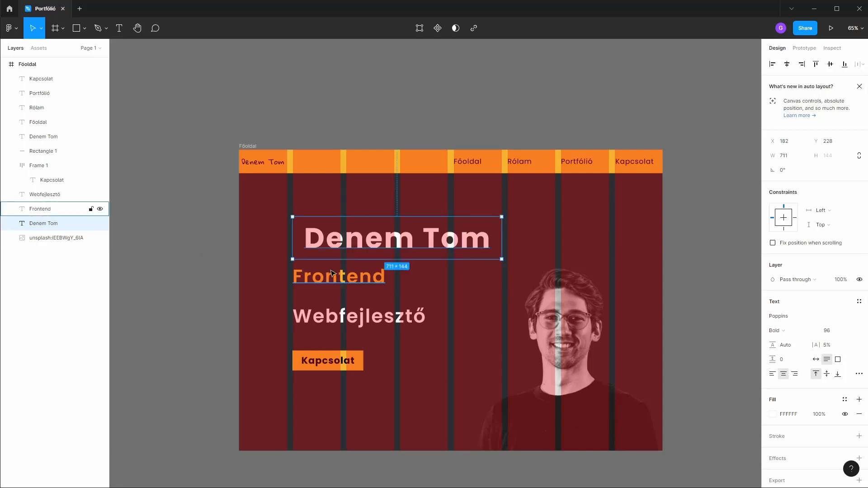
pyautogui.click(332, 273)
pyautogui.click(784, 374)
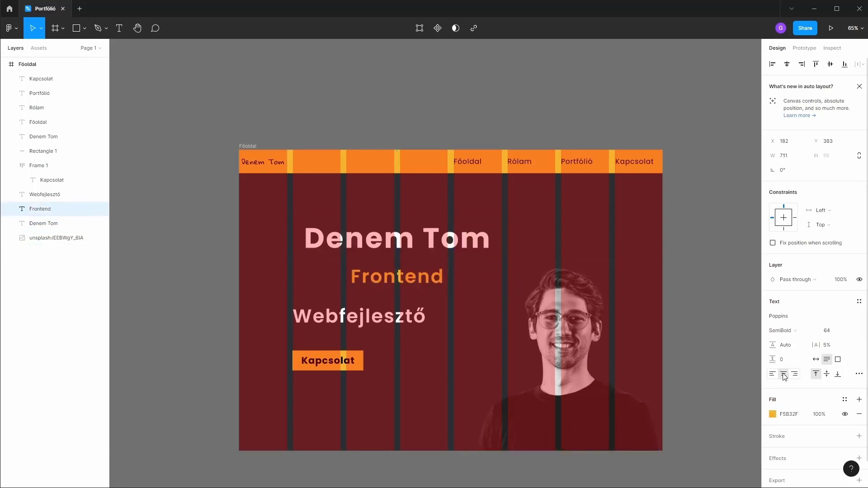
pyautogui.click(389, 317)
pyautogui.moveTo(427, 316); pyautogui.dragTo(501, 318)
pyautogui.click(783, 373)
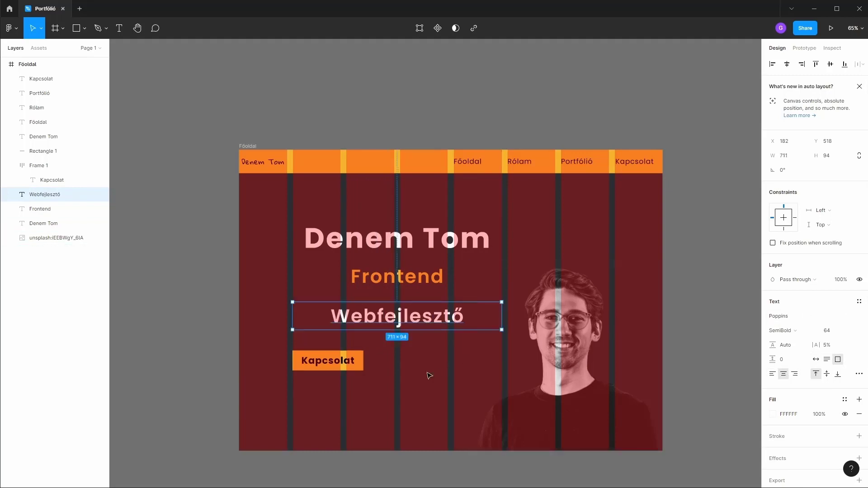
# Step: Centre the Kapcsolat button beneath the headings and nudge it down
pyautogui.moveTo(336, 362); pyautogui.dragTo(405, 362)
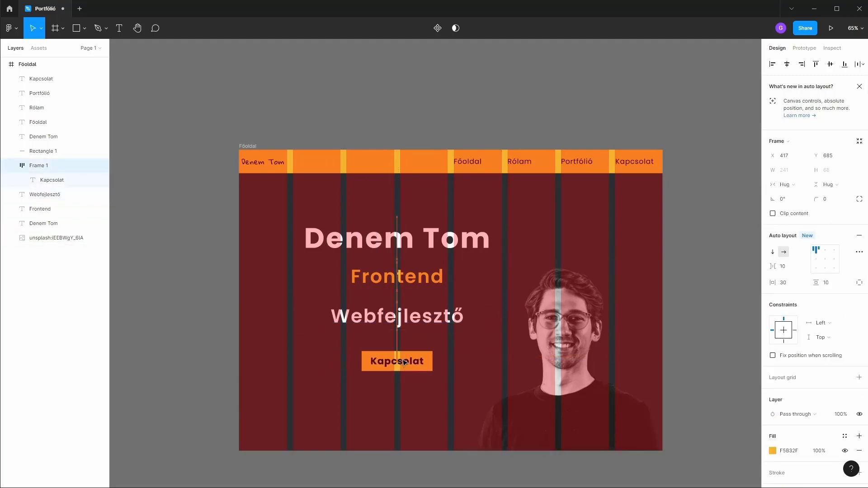
pyautogui.moveTo(404, 362); pyautogui.dragTo(403, 374)
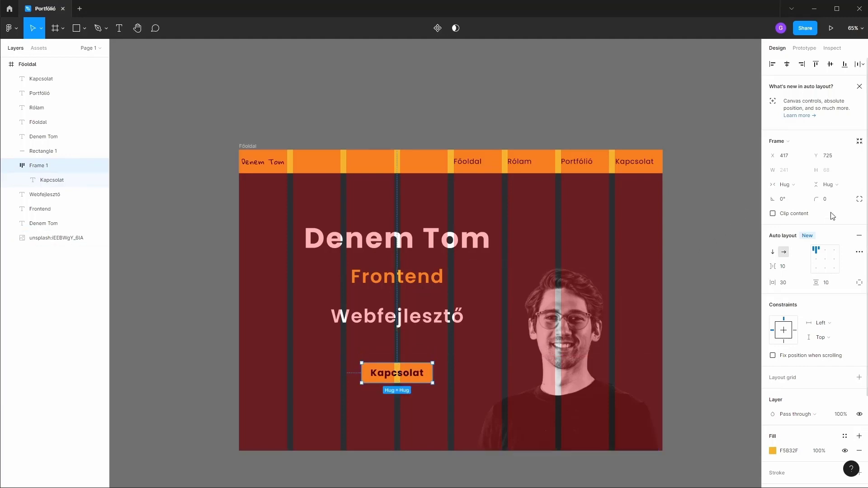
pyautogui.click(747, 223)
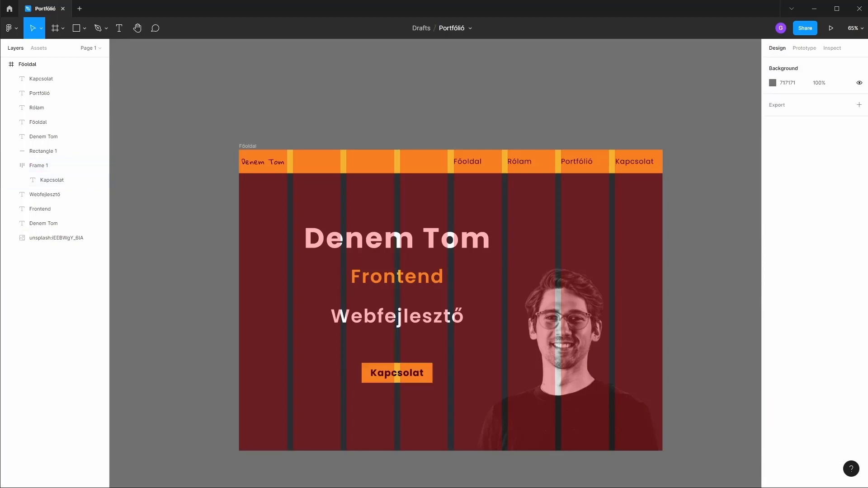
# Step: Group Rectangle 1, the Denem Tom logo and the four nav links with Ctrl+G
pyautogui.click(50, 79)
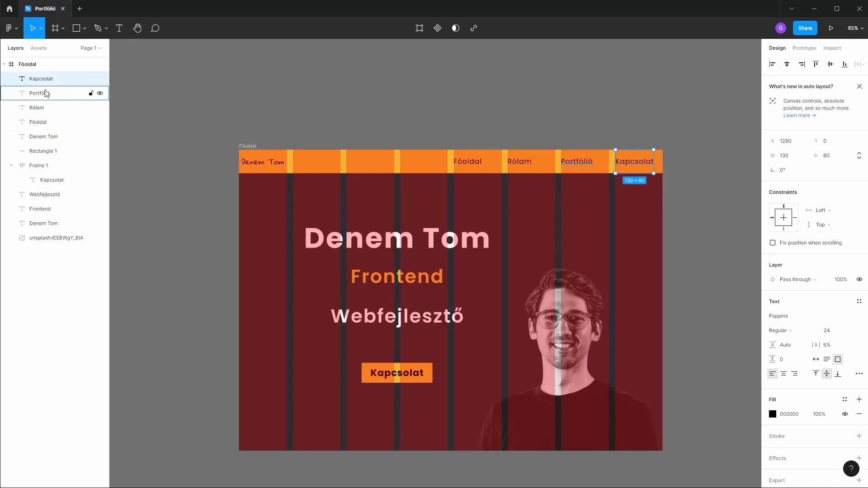
pyautogui.keyDown('shift'); pyautogui.click(49, 94); pyautogui.keyUp('shift')
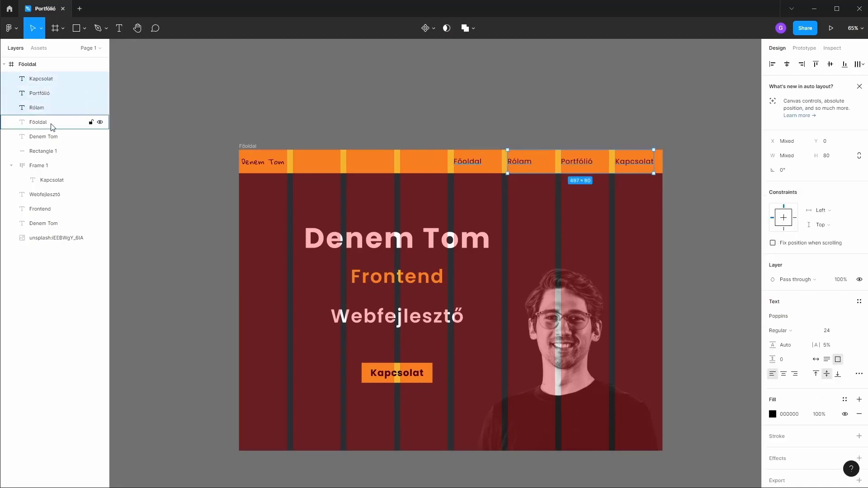
pyautogui.keyDown('shift'); pyautogui.click(52, 123); pyautogui.keyUp('shift')
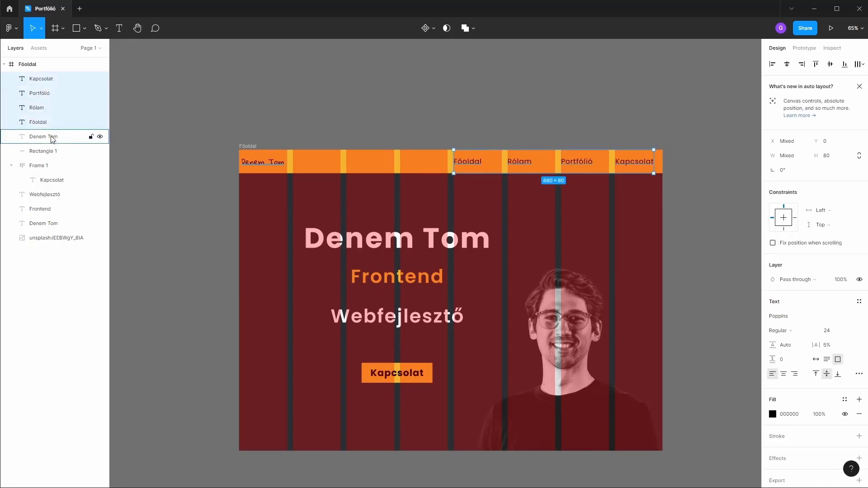
pyautogui.keyDown('shift'); pyautogui.click(53, 137); pyautogui.keyUp('shift')
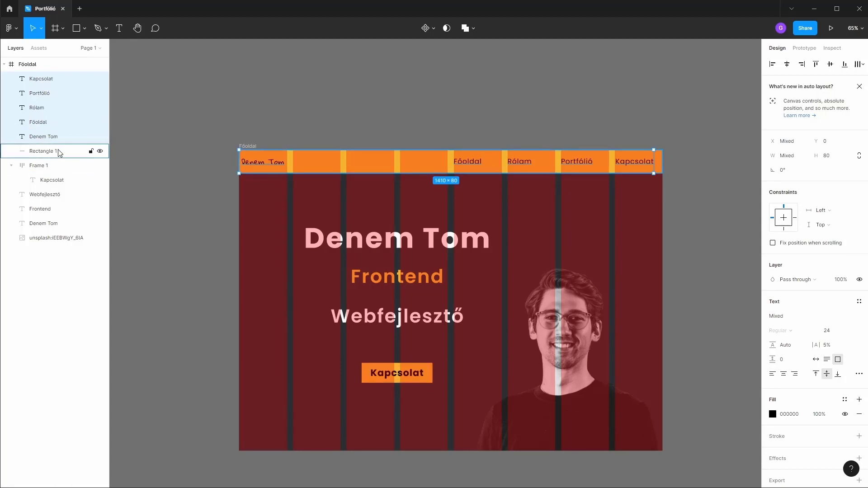
pyautogui.keyDown('shift'); pyautogui.click(59, 153); pyautogui.keyUp('shift')
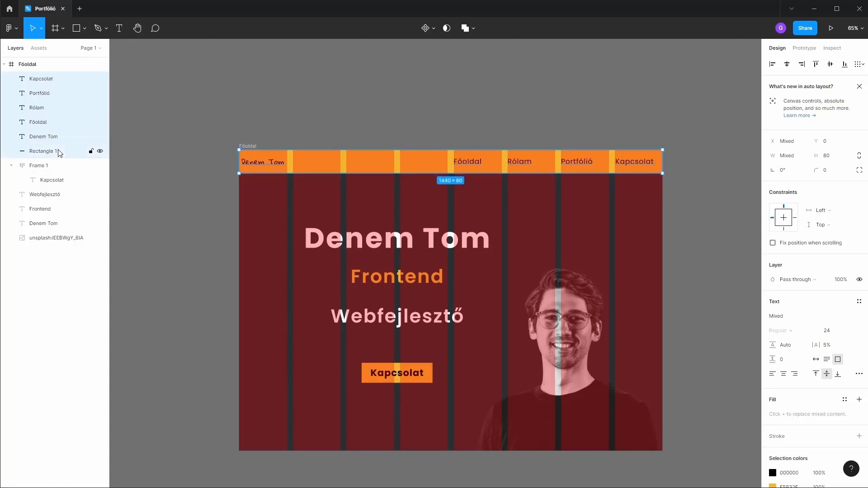
pyautogui.hotkey('ctrl', 'g')
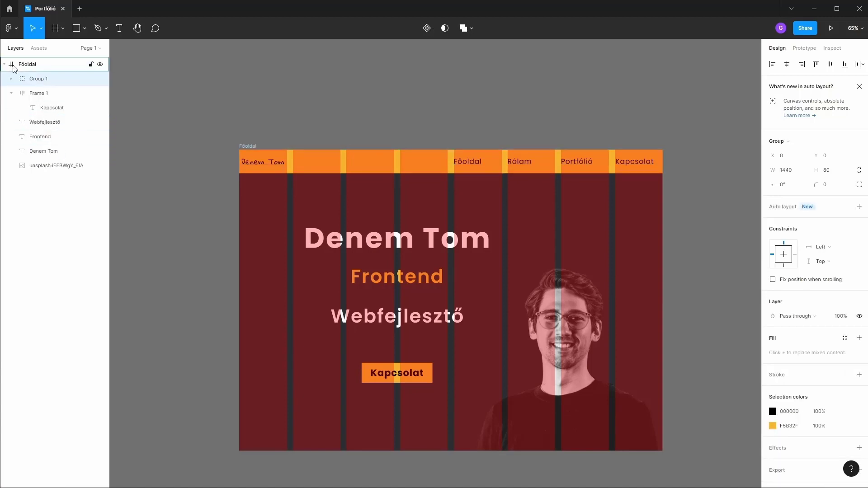
# Step: Rename the new group to Header
pyautogui.doubleClick(40, 79)
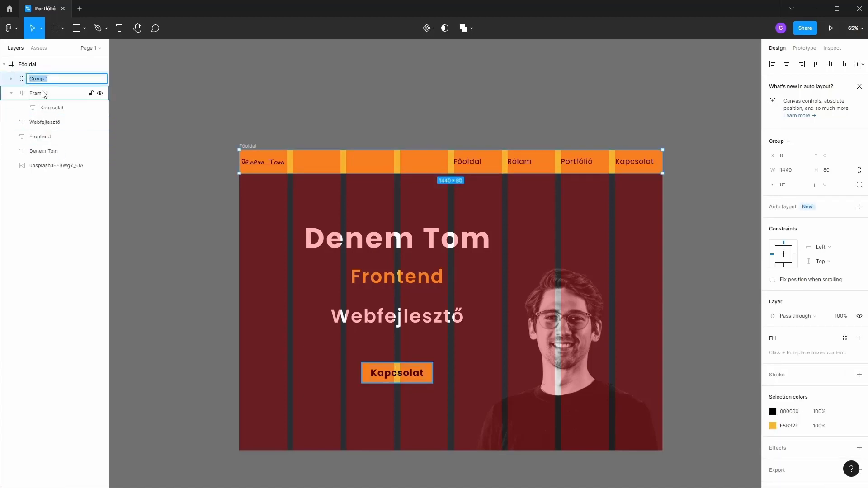
pyautogui.write('Header')
pyautogui.press('Return')
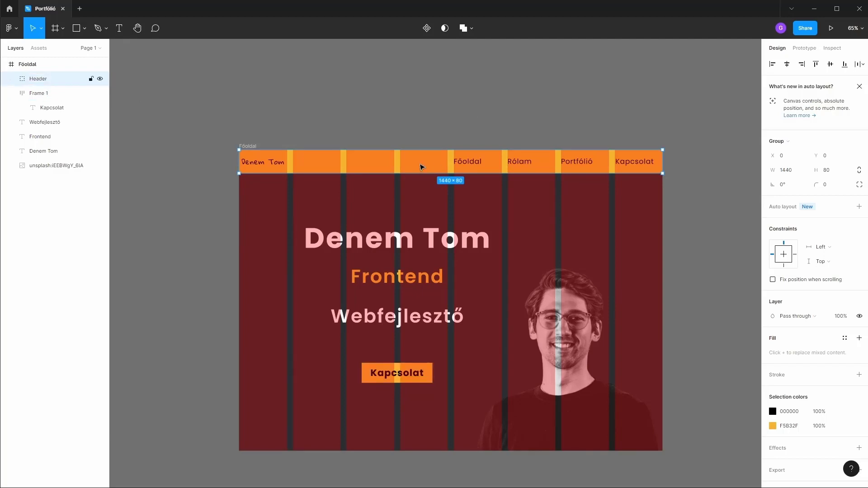
pyautogui.click(206, 361)
# Step: Hide the Főoldal frame's column layout grid
pyautogui.click(45, 64)
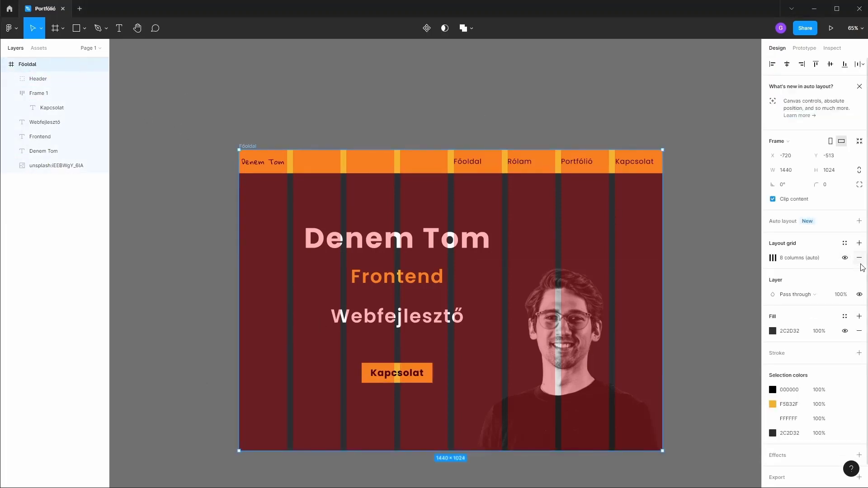
pyautogui.click(844, 257)
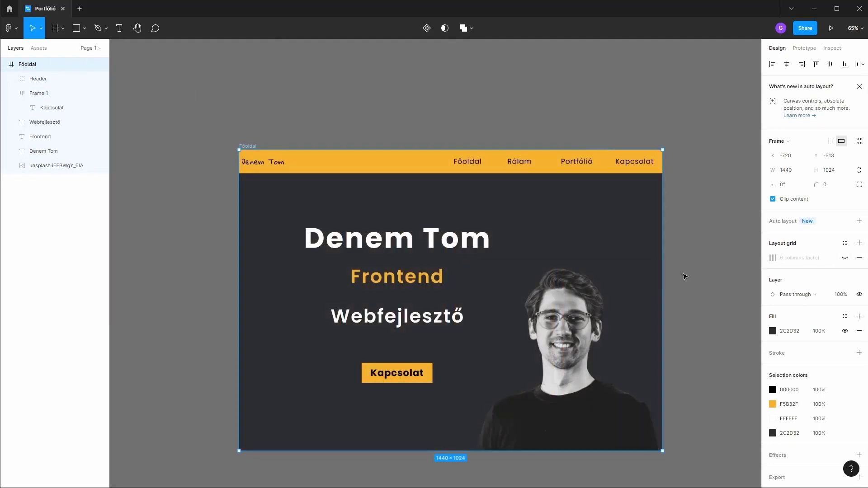
pyautogui.moveTo(684, 275); pyautogui.dragTo(693, 235)
pyautogui.click(703, 232)
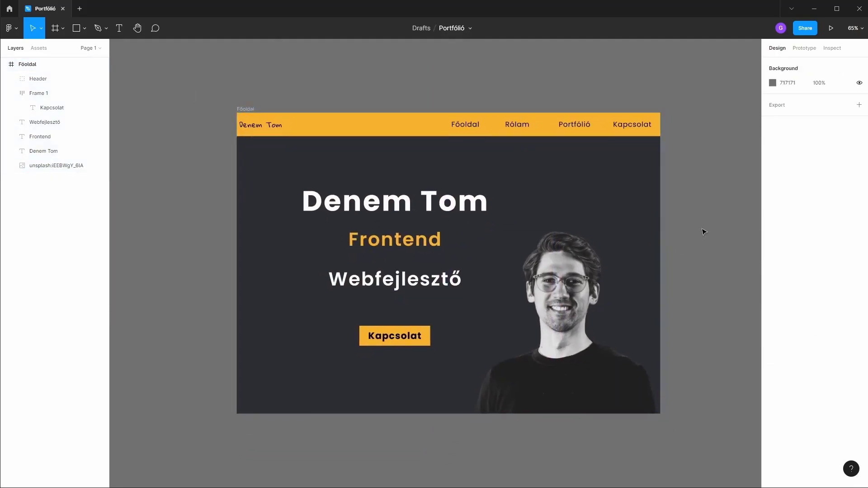
pyautogui.scroll(-1, 703, 233)
pyautogui.hscroll(2, 694, 242)
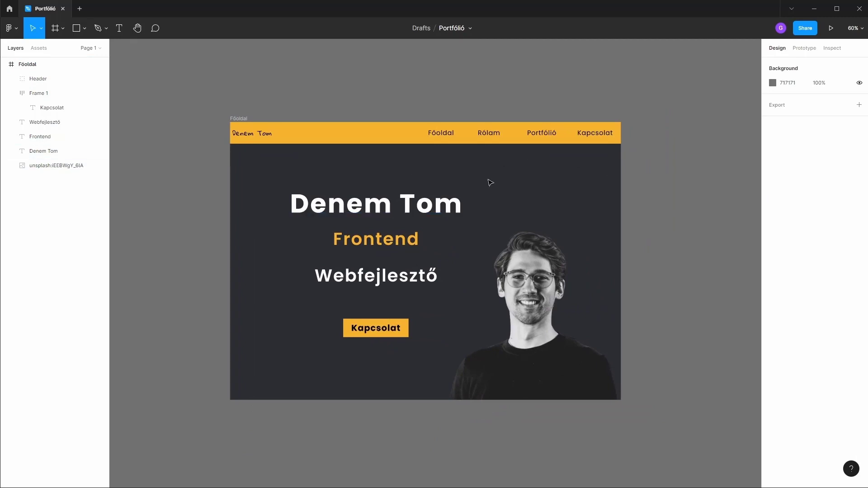
pyautogui.moveTo(38, 78)
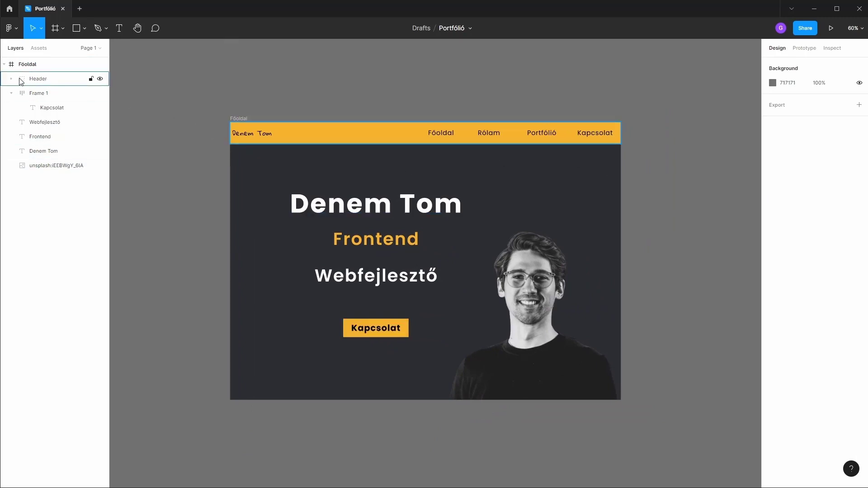
# Step: Make the four nav links Bold, wrapping Rólam, Portfólió and Kapcsolat onto two lines
pyautogui.click(12, 78)
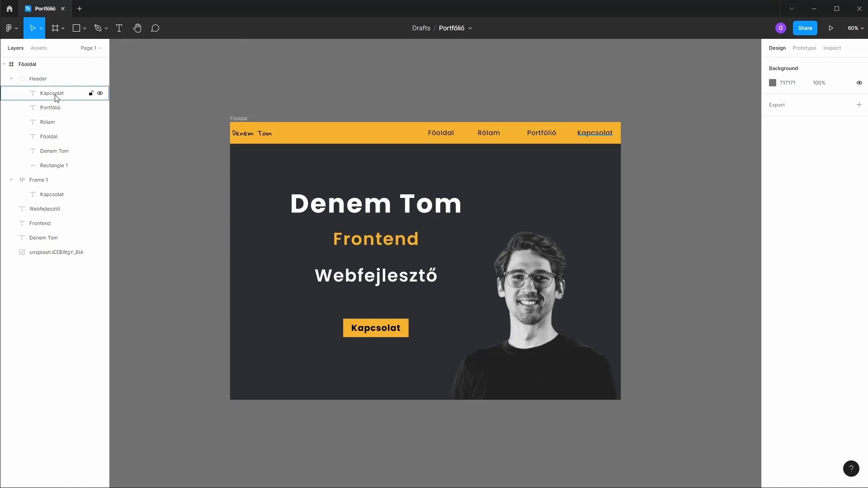
pyautogui.click(56, 94)
pyautogui.keyDown('shift'); pyautogui.click(62, 137); pyautogui.keyUp('shift')
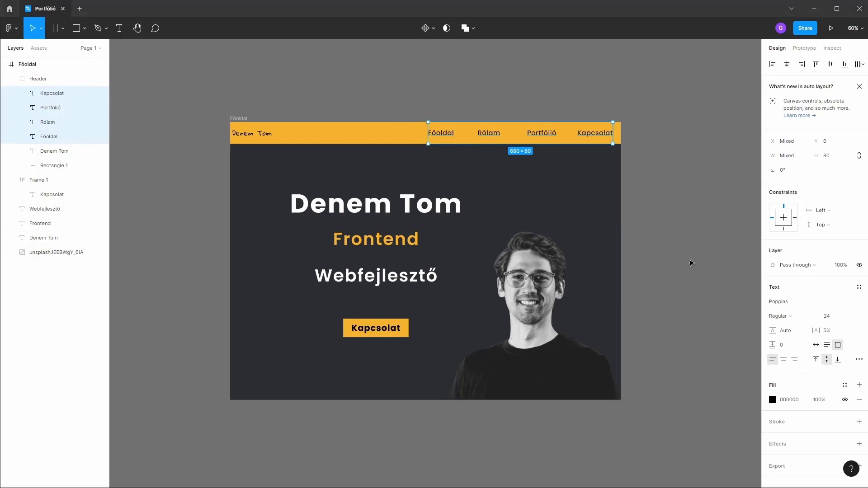
pyautogui.click(815, 317)
pyautogui.click(810, 348)
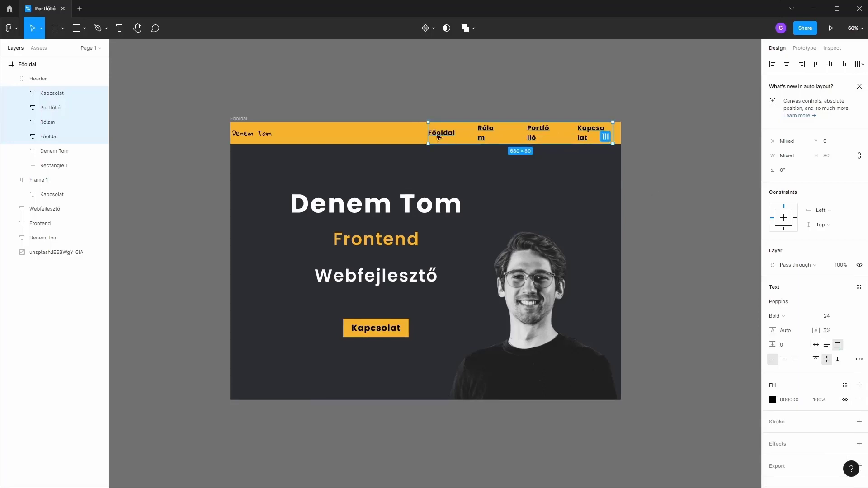
pyautogui.click(26, 66)
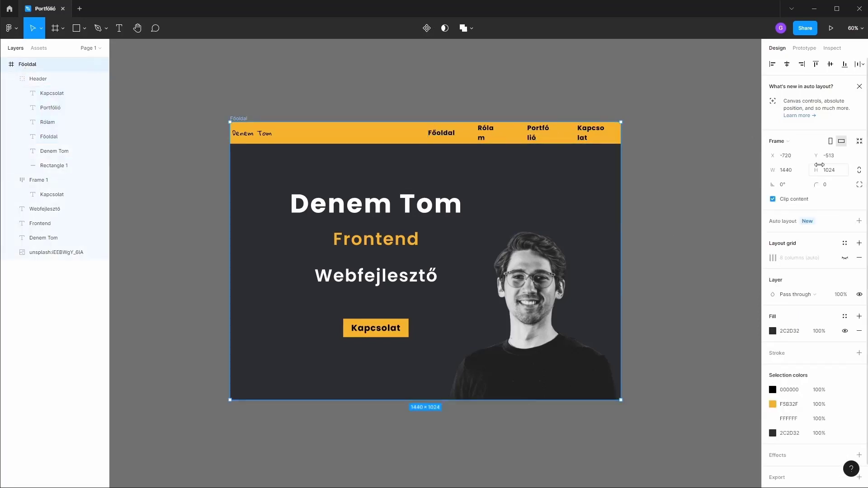
# Step: Show the grid again and set the four nav links to fit on a single line
pyautogui.click(845, 257)
pyautogui.scroll(5, 455, 132)
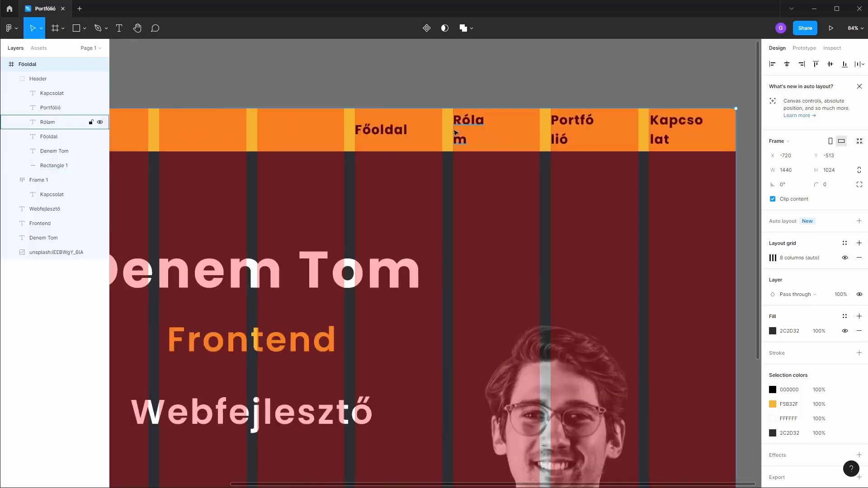
pyautogui.click(385, 133)
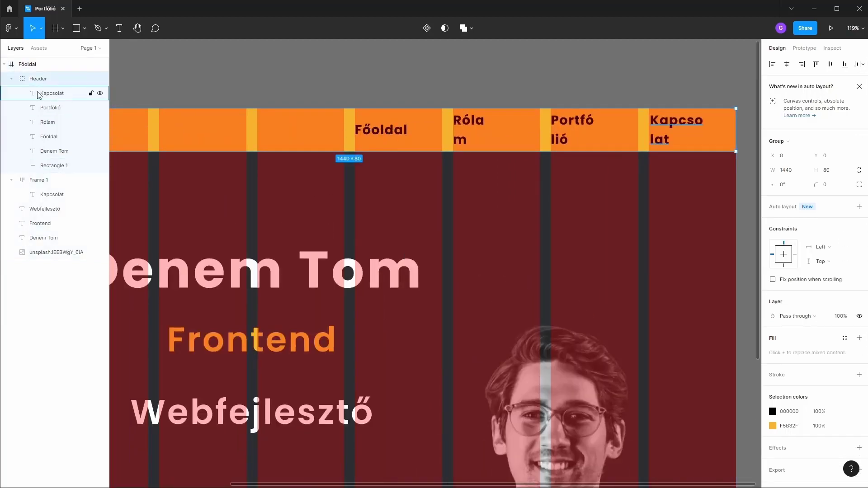
pyautogui.click(52, 93)
pyautogui.keyDown('shift'); pyautogui.click(48, 136); pyautogui.keyUp('shift')
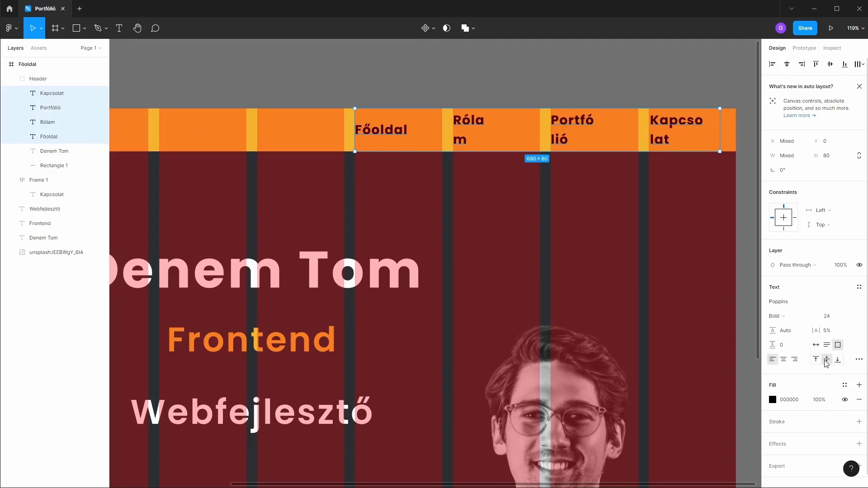
pyautogui.click(816, 346)
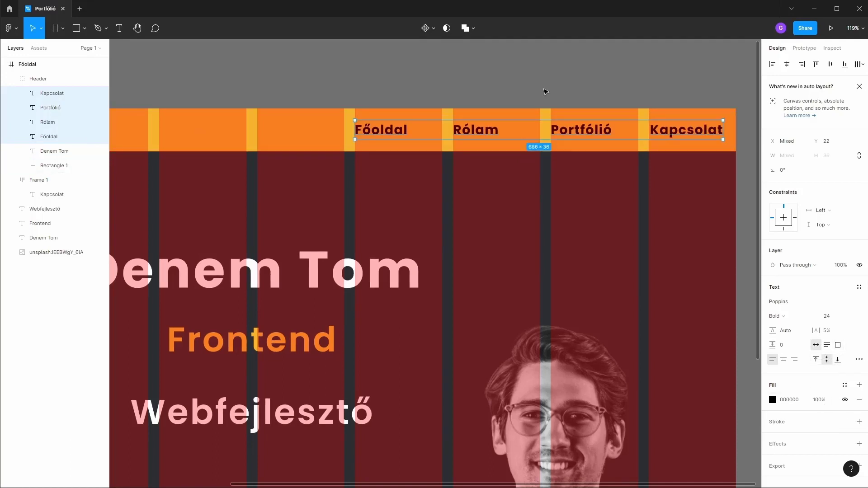
pyautogui.click(545, 92)
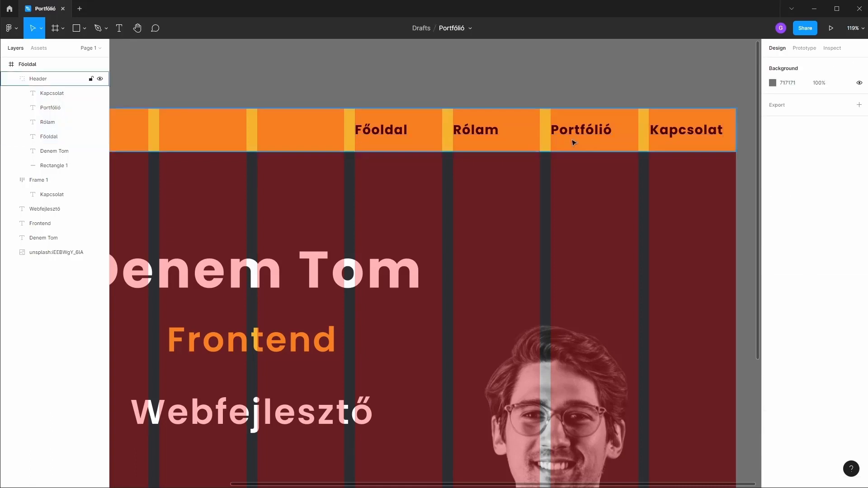
# Step: Review the nav link layers, then hide the Főoldal frame's column grid again
pyautogui.scroll(-3, 574, 144)
pyautogui.scroll(-3, 585, 225)
pyautogui.moveTo(618, 197); pyautogui.dragTo(566, 181)
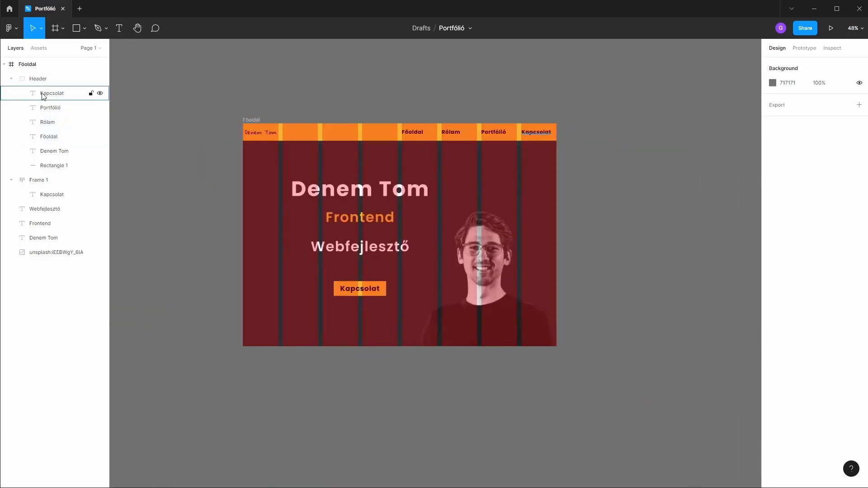
pyautogui.click(48, 93)
pyautogui.keyDown('shift'); pyautogui.click(58, 136); pyautogui.keyUp('shift')
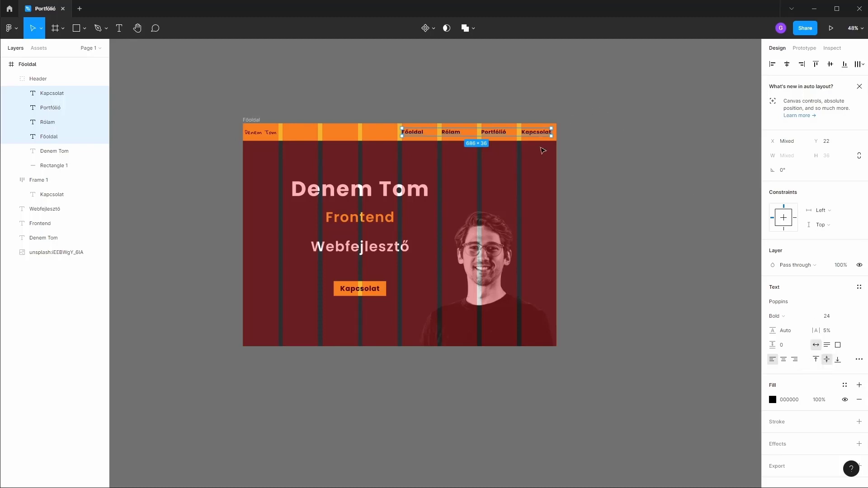
pyautogui.click(517, 112)
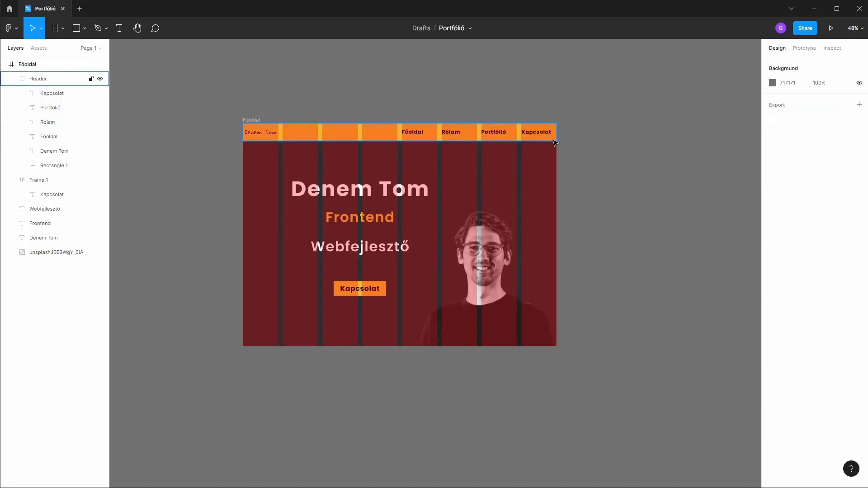
pyautogui.click(31, 98)
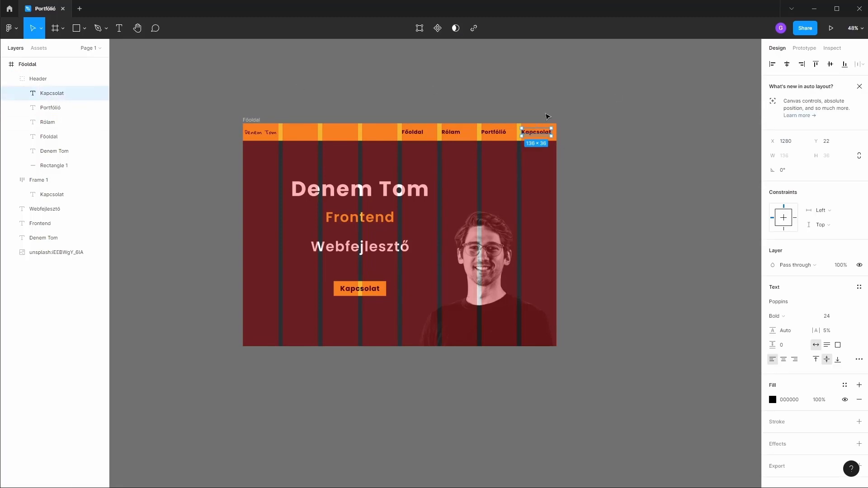
pyautogui.click(653, 196)
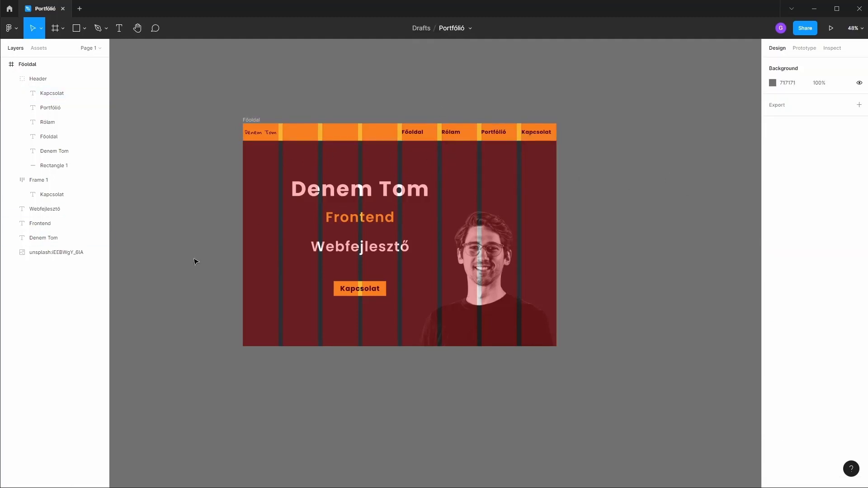
pyautogui.click(36, 66)
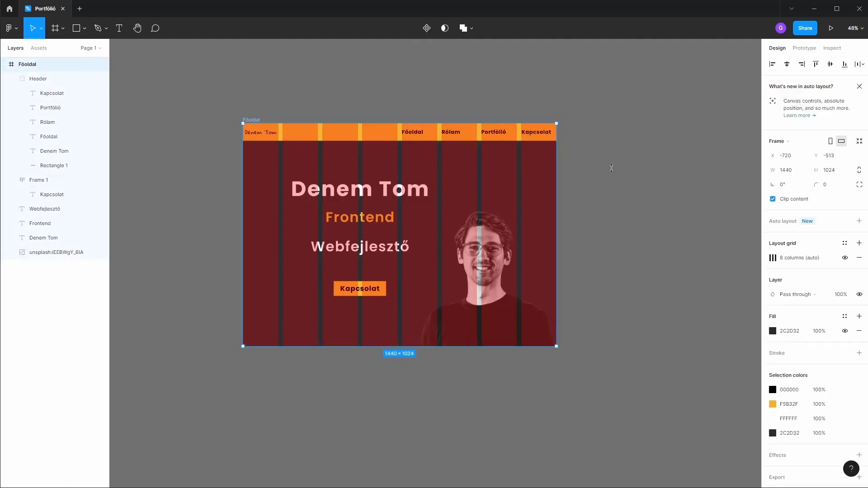
pyautogui.click(844, 258)
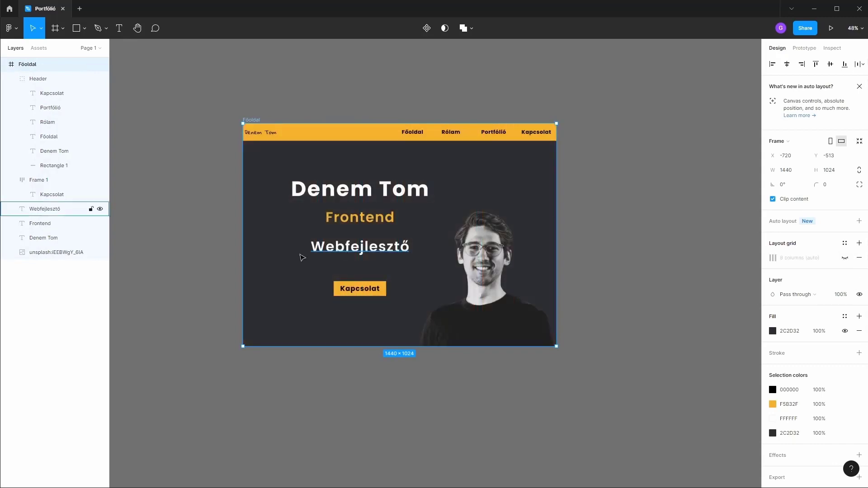
pyautogui.scroll(-1, 294, 249)
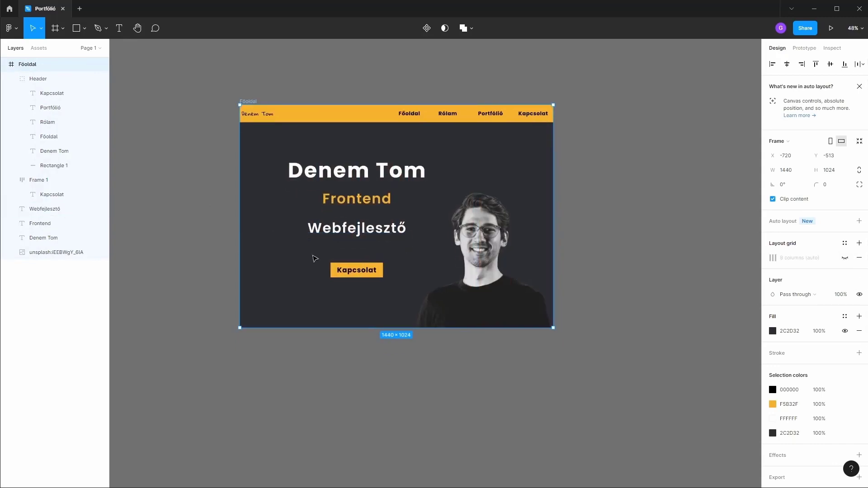
# Step: Draw an ellipse at the frame's bottom-left and size it 400×350
pyautogui.click(84, 28)
pyautogui.click(59, 83)
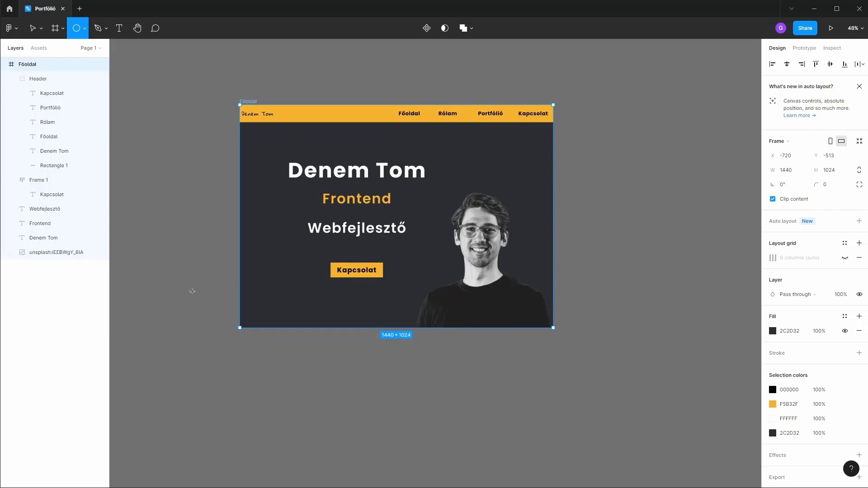
pyautogui.moveTo(199, 287); pyautogui.dragTo(275, 362)
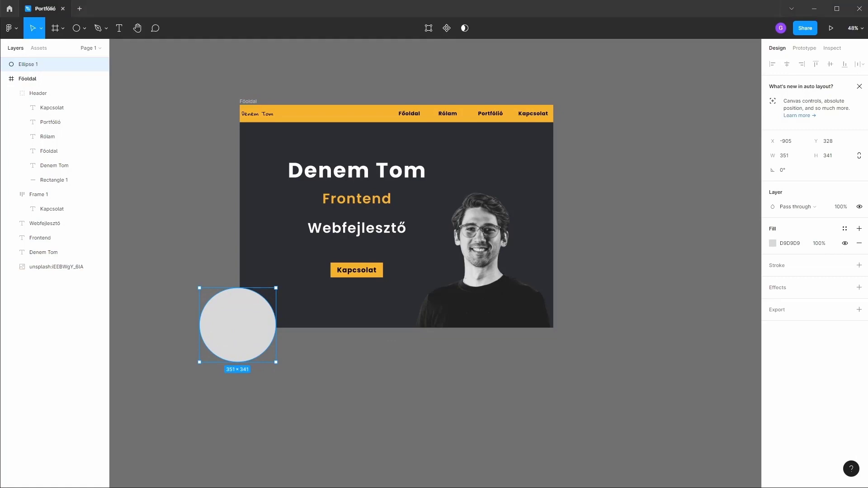
pyautogui.moveTo(209, 329); pyautogui.dragTo(225, 335)
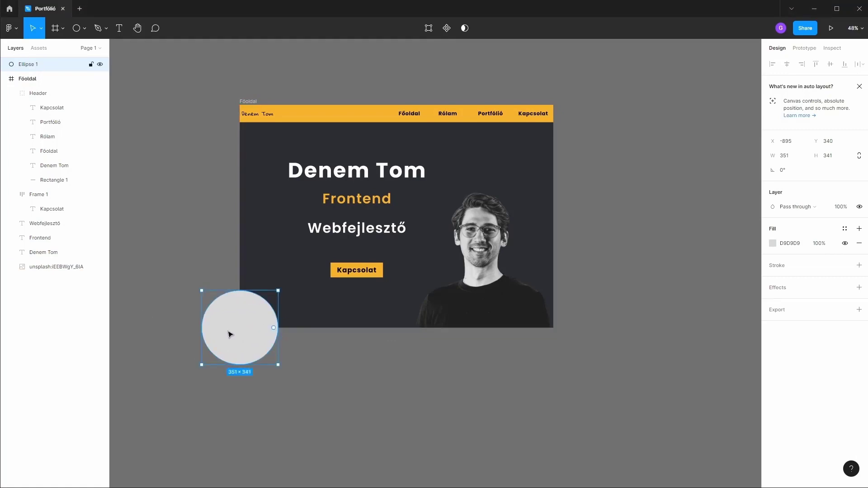
pyautogui.click(789, 156)
pyautogui.press('Tab')
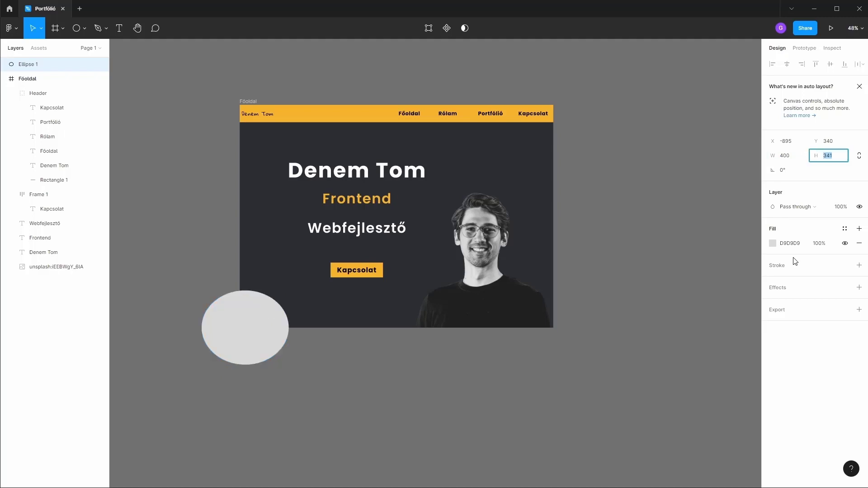
pyautogui.write('350')
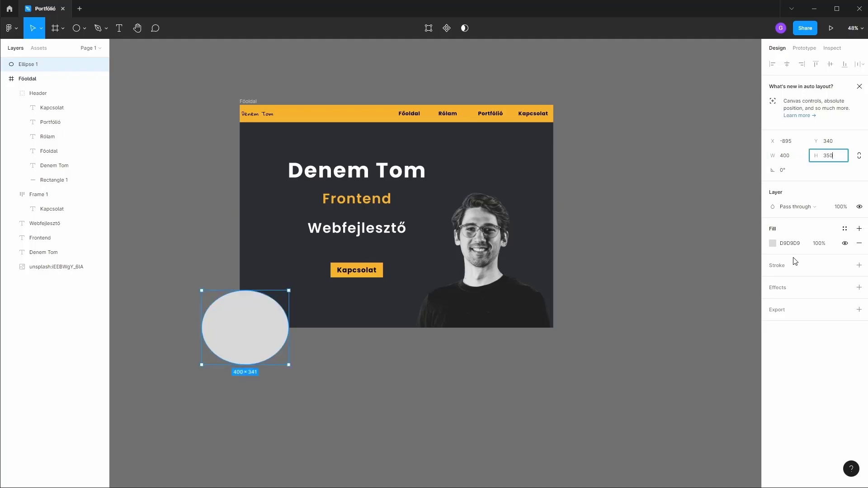
pyautogui.press('Tab')
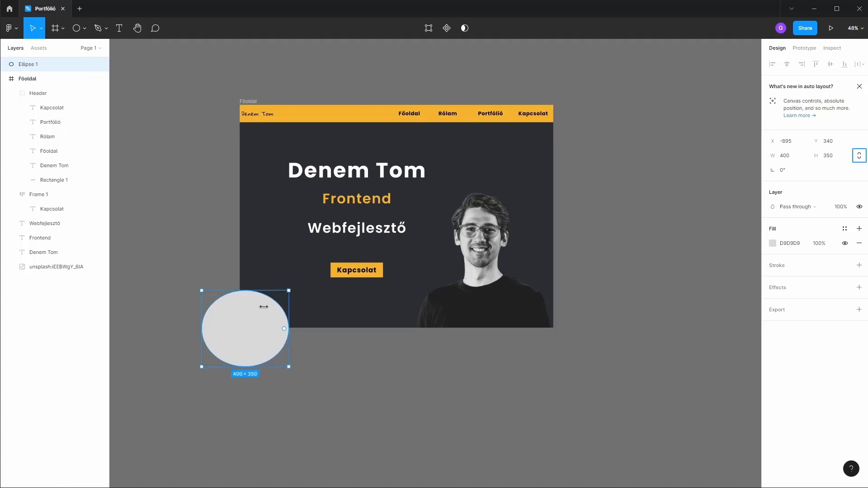
pyautogui.click(229, 335)
# Step: Remove the ellipse's fill and give it a 3-weight F5B32F orange stroke
pyautogui.click(859, 245)
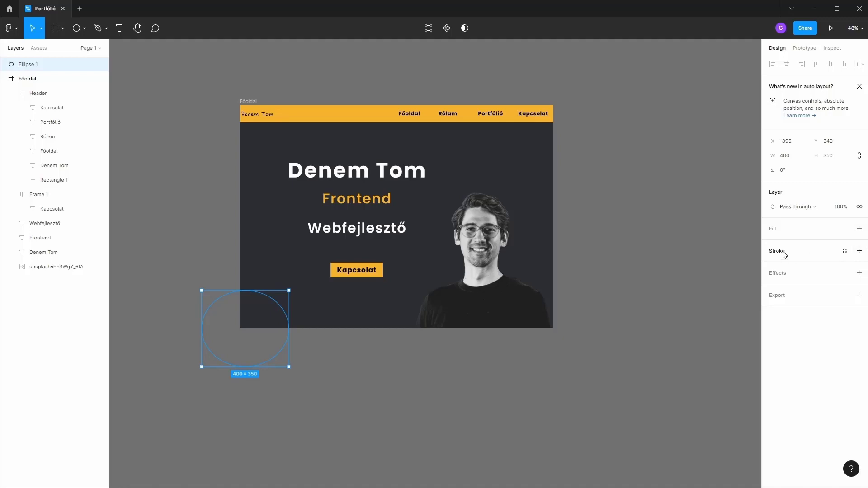
pyautogui.click(859, 252)
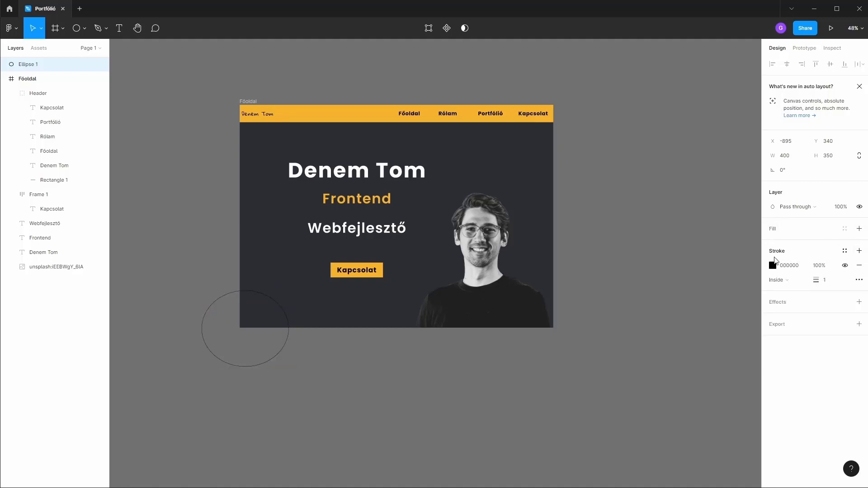
pyautogui.click(772, 265)
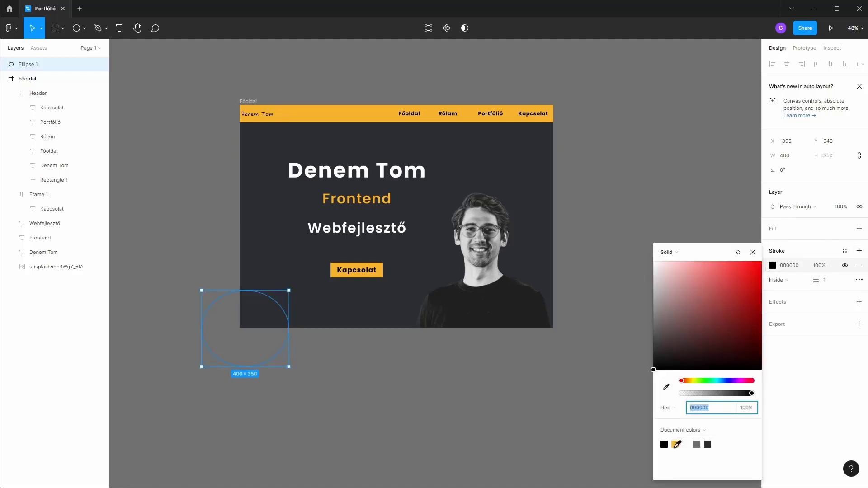
pyautogui.click(675, 444)
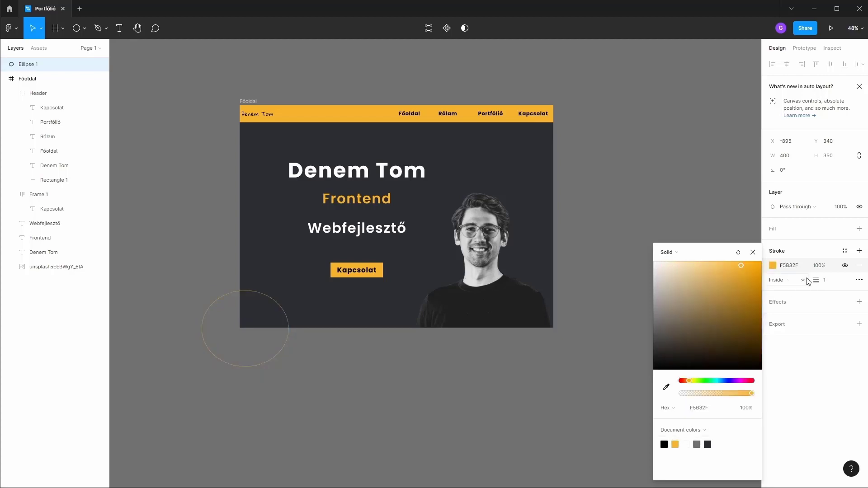
pyautogui.click(829, 283)
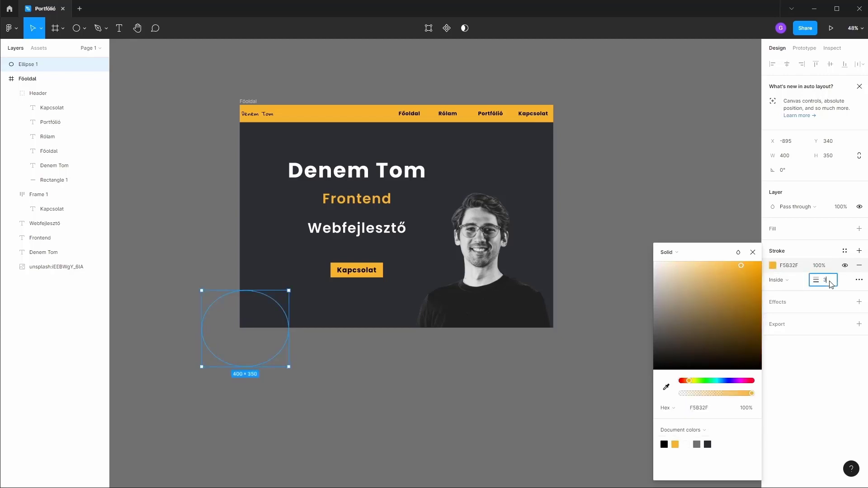
pyautogui.press('Return')
pyautogui.click(348, 352)
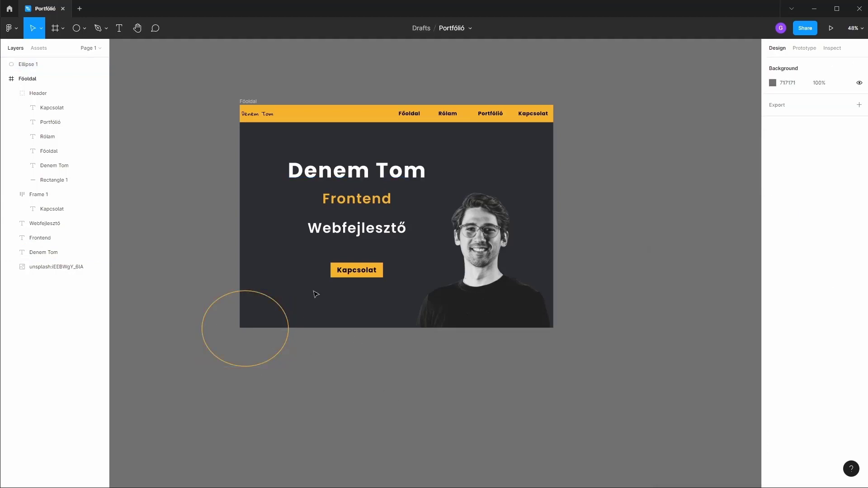
# Step: Move Ellipse 1 inside the Főoldal frame, positioned at its bottom-left
pyautogui.click(273, 303)
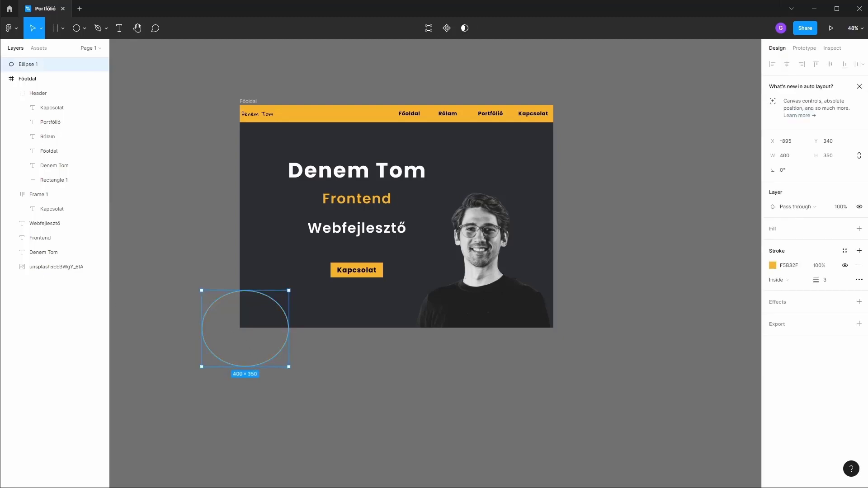
pyautogui.moveTo(30, 65); pyautogui.dragTo(42, 276)
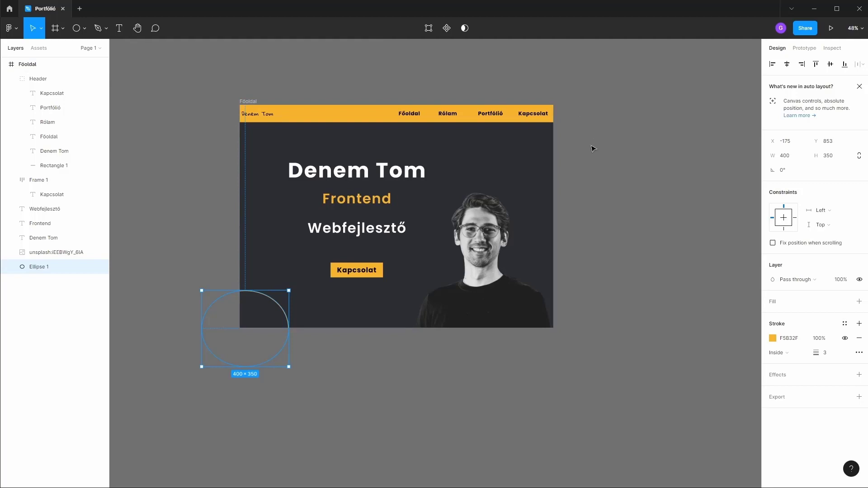
pyautogui.click(498, 393)
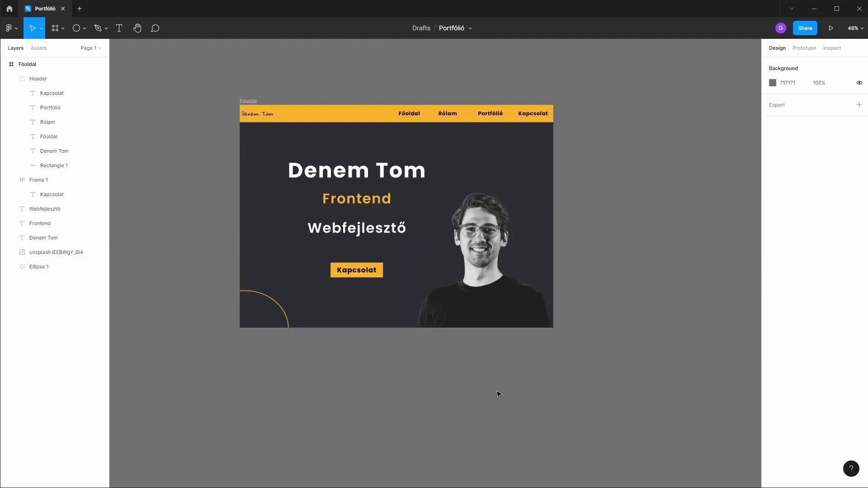
pyautogui.click(274, 301)
pyautogui.moveTo(273, 303); pyautogui.dragTo(276, 285)
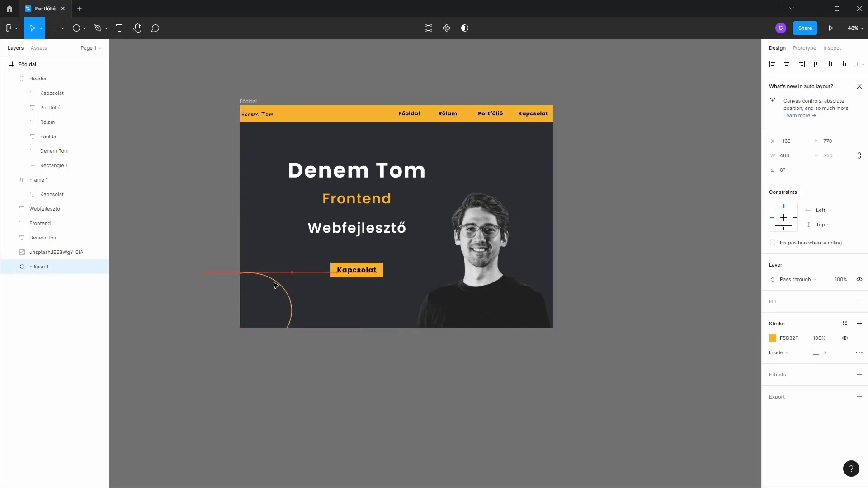
pyautogui.click(300, 378)
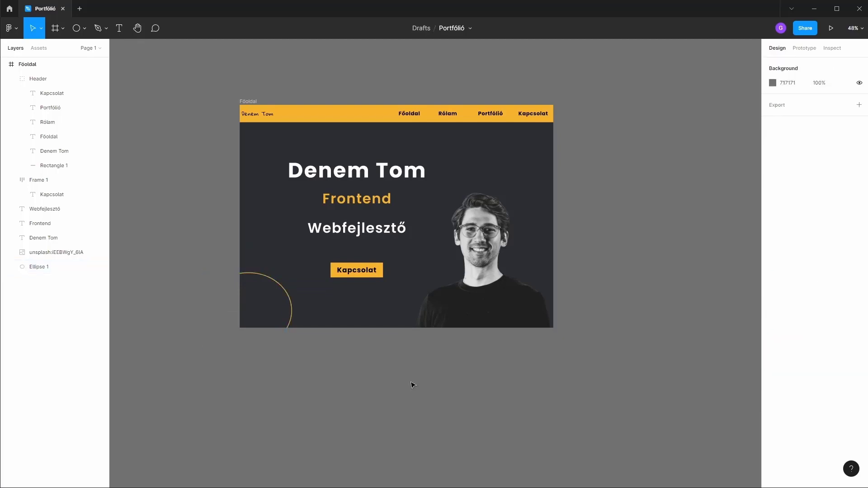
# Step: Draw Ellipse 2 at the frame's top-left and layer it behind the Header
pyautogui.click(84, 38)
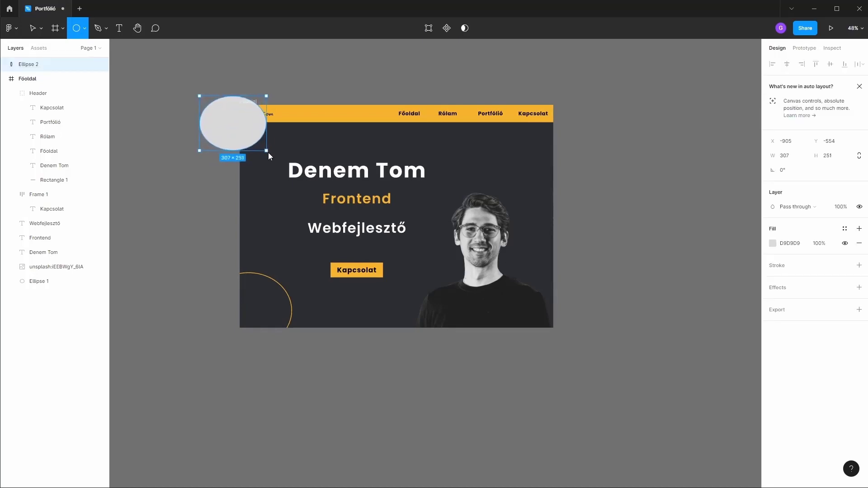
pyautogui.moveTo(199, 96); pyautogui.dragTo(269, 153)
pyautogui.moveTo(227, 122); pyautogui.dragTo(246, 134)
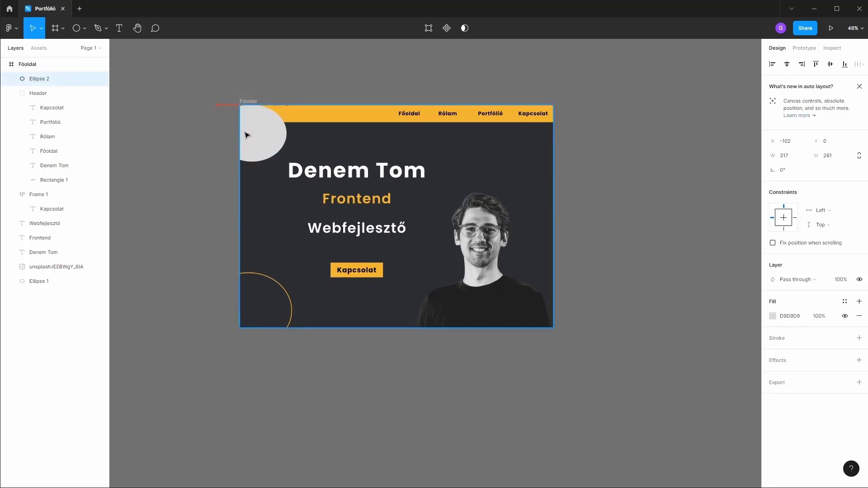
pyautogui.moveTo(46, 79); pyautogui.dragTo(45, 288)
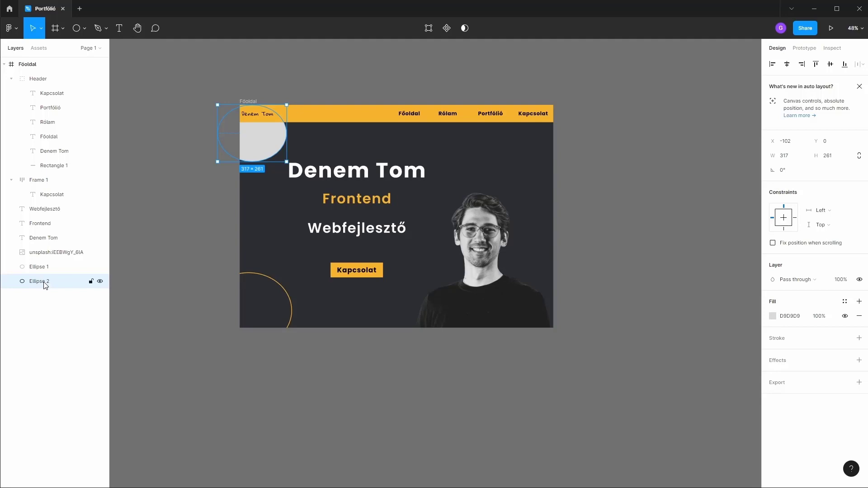
# Step: Make Ellipse 2 a black 300×300 circle
pyautogui.click(773, 316)
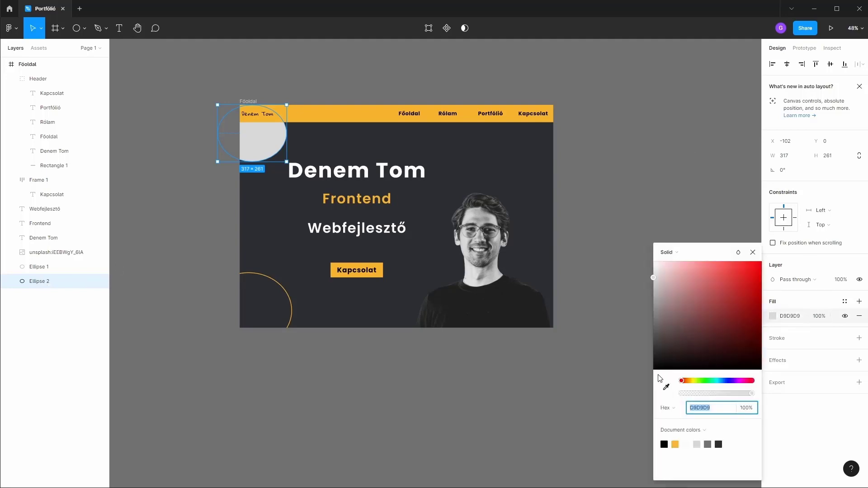
pyautogui.click(664, 444)
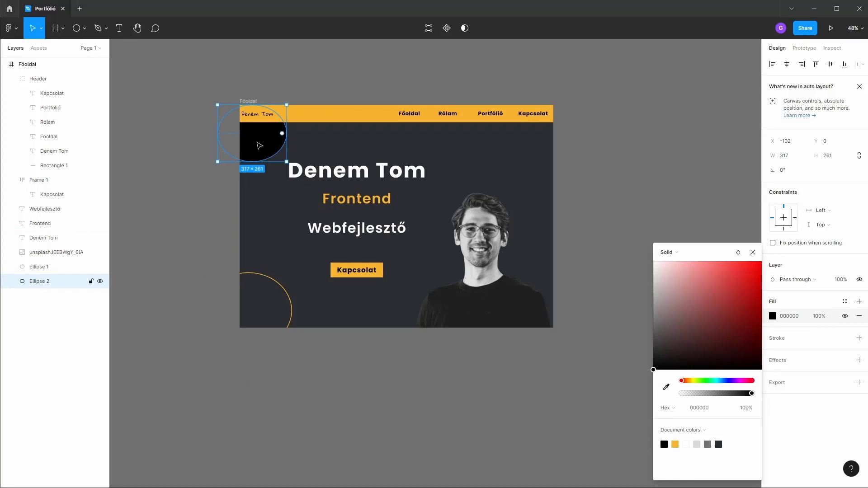
pyautogui.click(793, 158)
pyautogui.write('300')
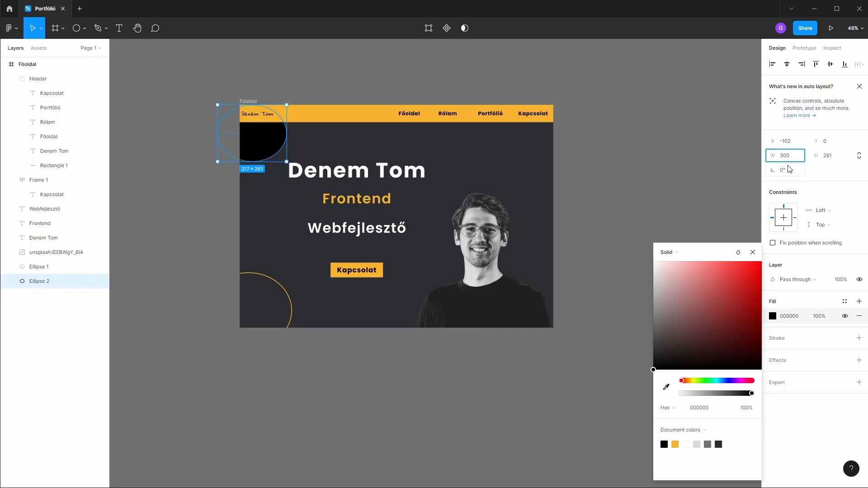
pyautogui.press('Tab')
pyautogui.write('0')
pyautogui.press('Tab')
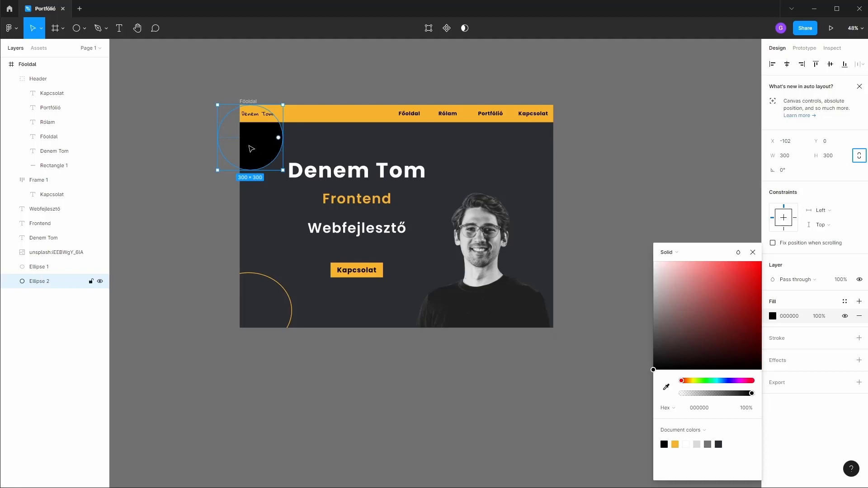
# Step: Place the circle in the Főoldal frame's top-left corner and duplicate a copy beside the portrait
pyautogui.moveTo(252, 149); pyautogui.dragTo(242, 138)
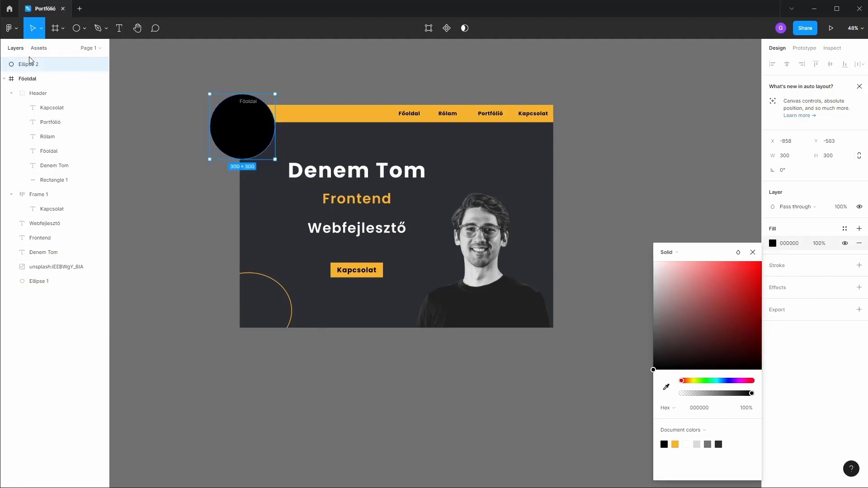
pyautogui.moveTo(30, 64); pyautogui.dragTo(56, 299)
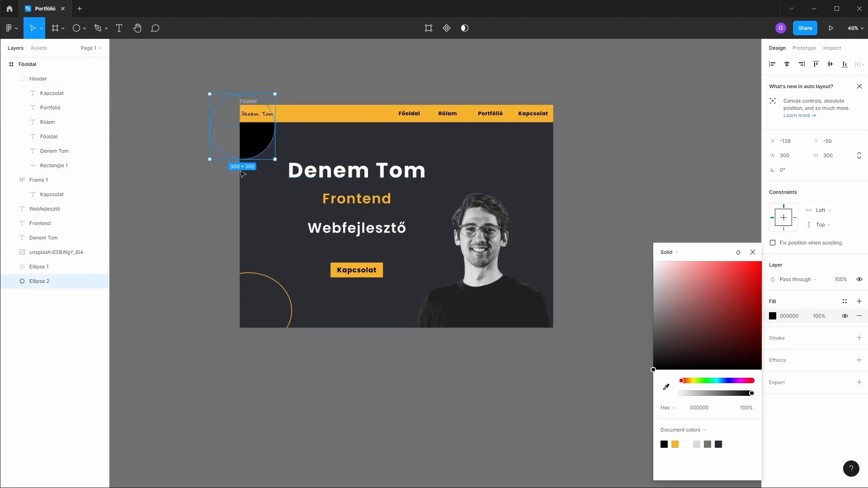
pyautogui.moveTo(245, 134)
pyautogui.moveTo(246, 135); pyautogui.dragTo(387, 224)
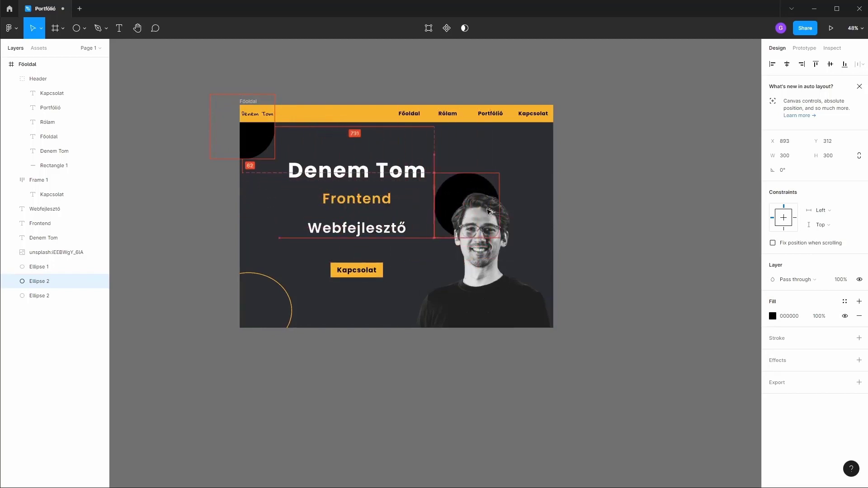
pyautogui.moveTo(387, 223)
pyautogui.mouseDown()
pyautogui.moveTo(379, 213)
pyautogui.moveTo(419, 250)
pyautogui.mouseUp()
# Step: Enlarge the portrait photo to 848×849 and push it flush against the frame's right edge
pyautogui.click(491, 230)
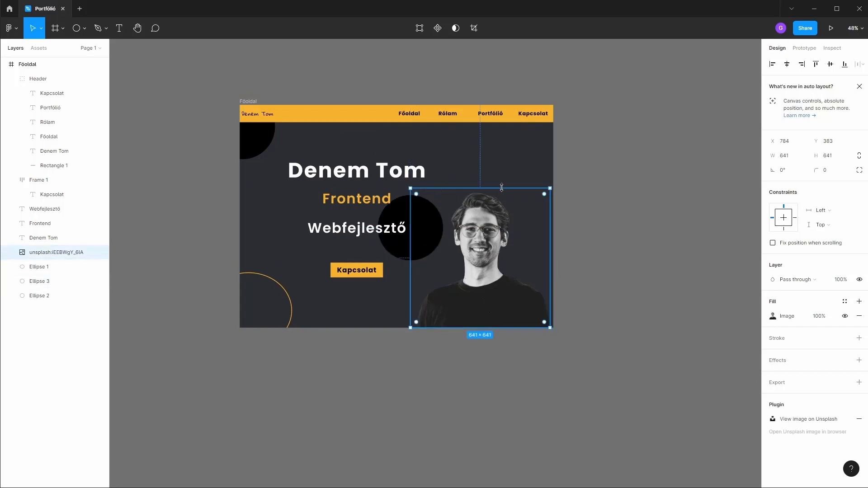
pyautogui.moveTo(502, 188); pyautogui.dragTo(501, 178)
pyautogui.moveTo(409, 178); pyautogui.dragTo(372, 147)
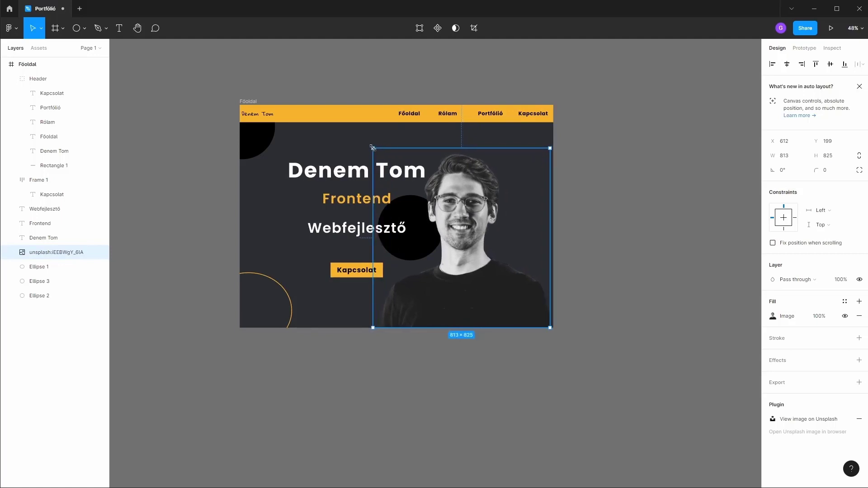
pyautogui.moveTo(372, 147); pyautogui.dragTo(375, 142)
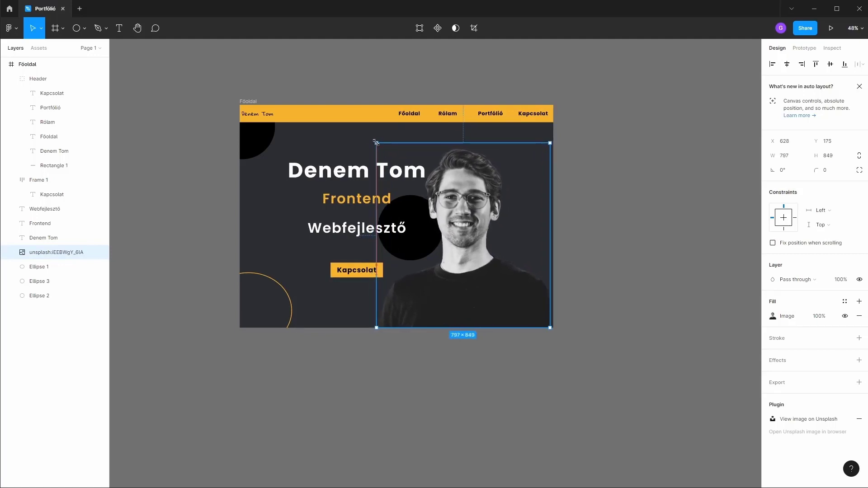
pyautogui.moveTo(460, 253); pyautogui.dragTo(457, 251)
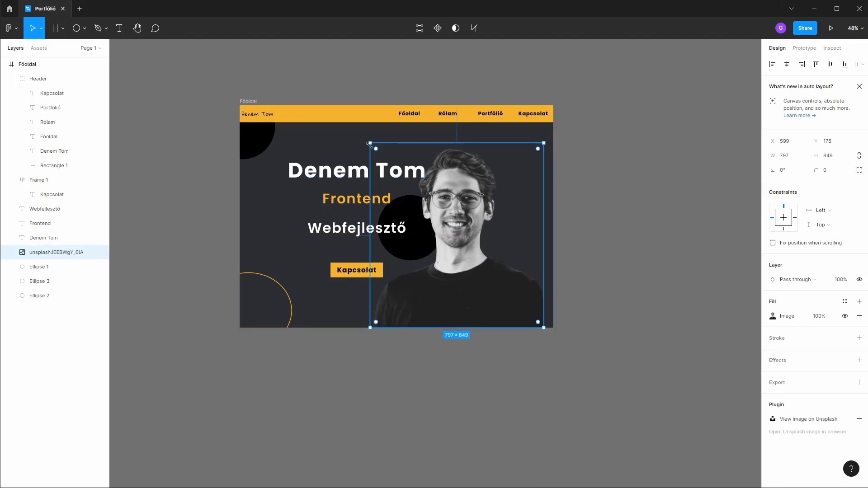
pyautogui.moveTo(370, 142); pyautogui.dragTo(359, 143)
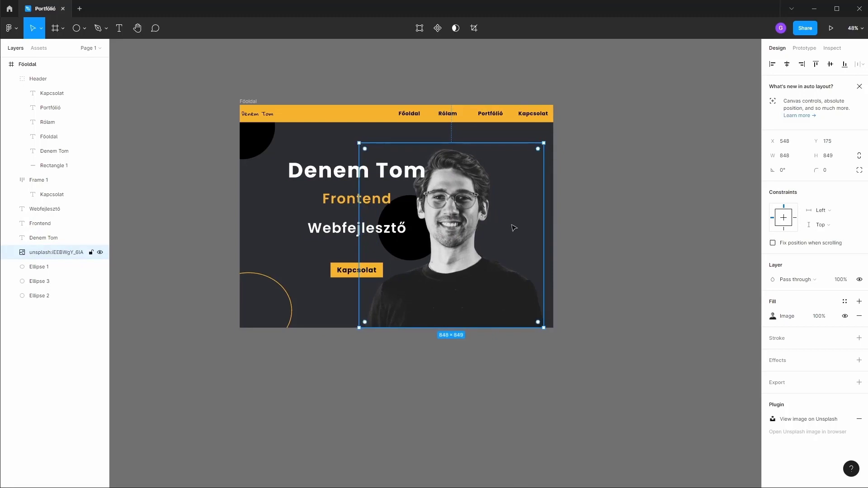
pyautogui.moveTo(444, 227); pyautogui.dragTo(452, 225)
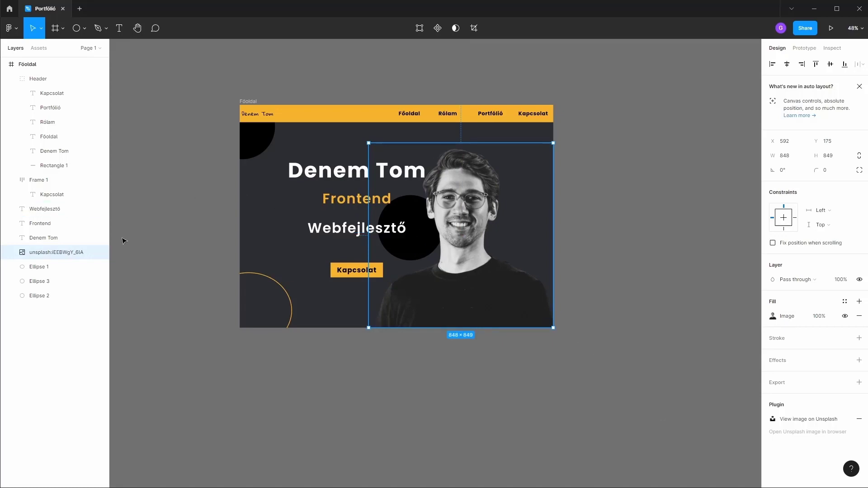
# Step: Move the copied circle behind the portrait and resize it to 380×380
pyautogui.click(47, 270)
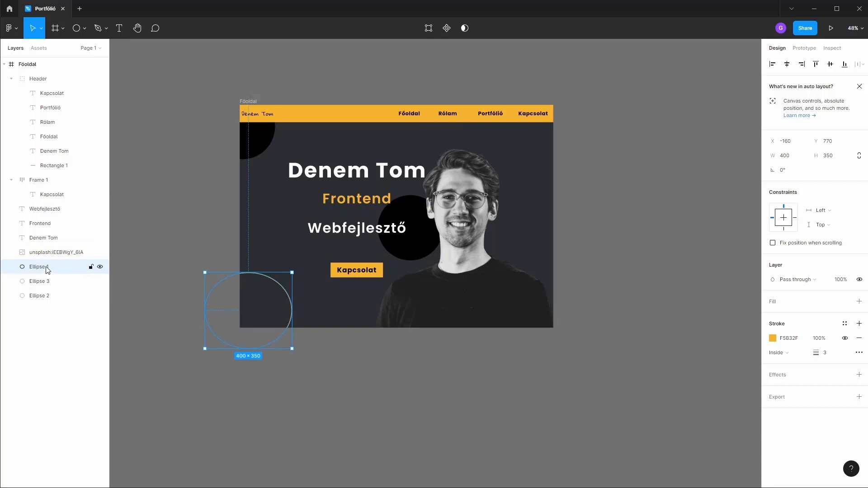
pyautogui.click(47, 281)
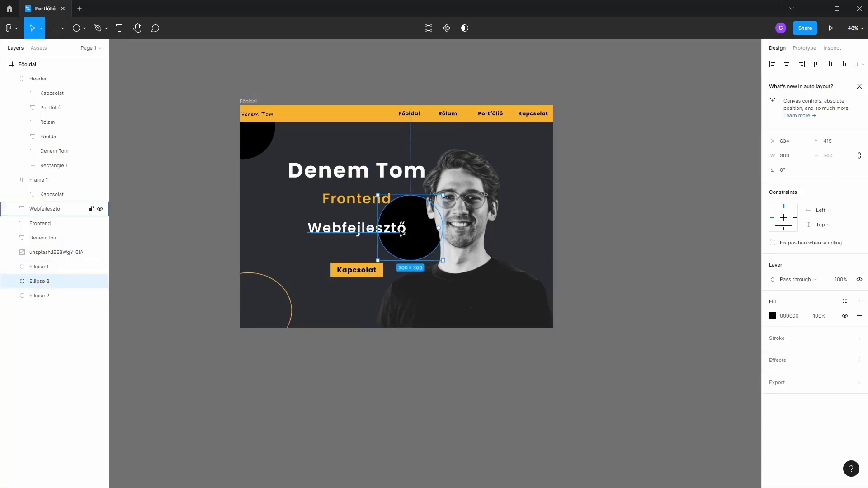
pyautogui.moveTo(378, 195); pyautogui.dragTo(355, 172)
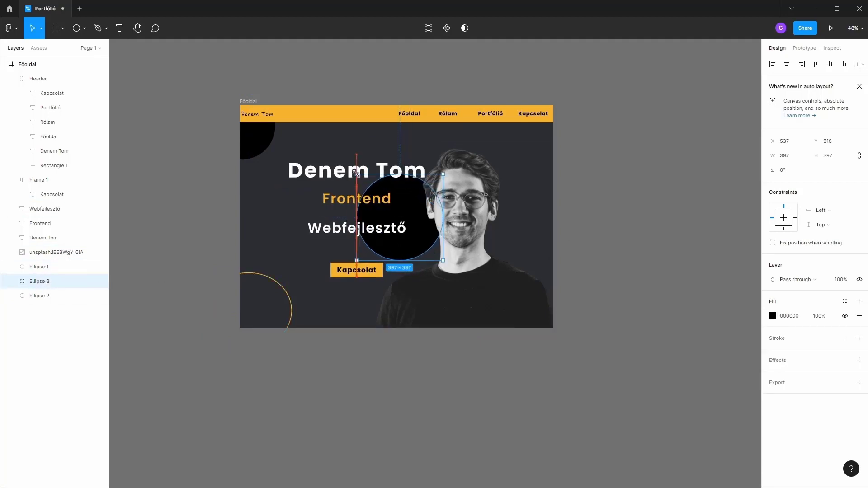
pyautogui.moveTo(412, 213); pyautogui.dragTo(450, 249)
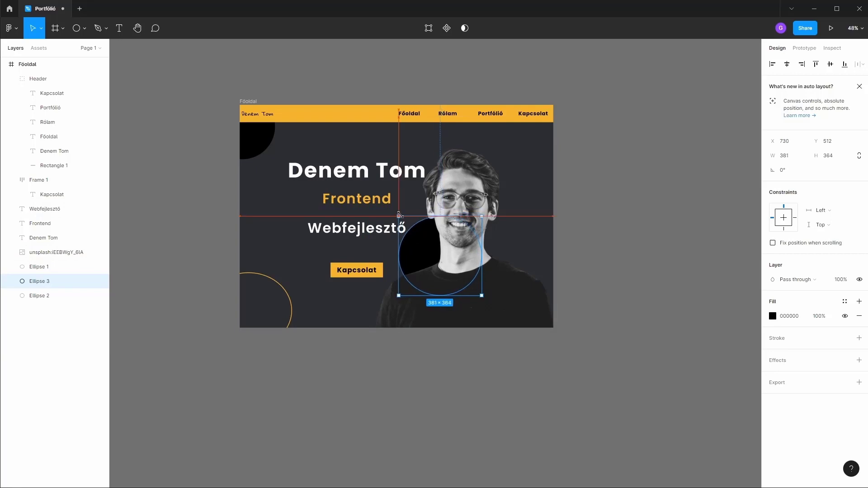
pyautogui.moveTo(395, 209); pyautogui.dragTo(398, 216)
pyautogui.click(829, 158)
pyautogui.write('381')
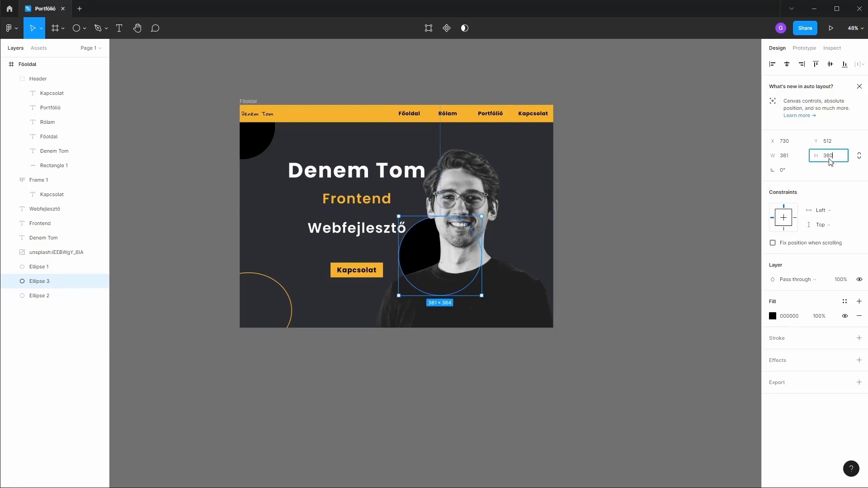
pyautogui.press('Return')
pyautogui.click(789, 159)
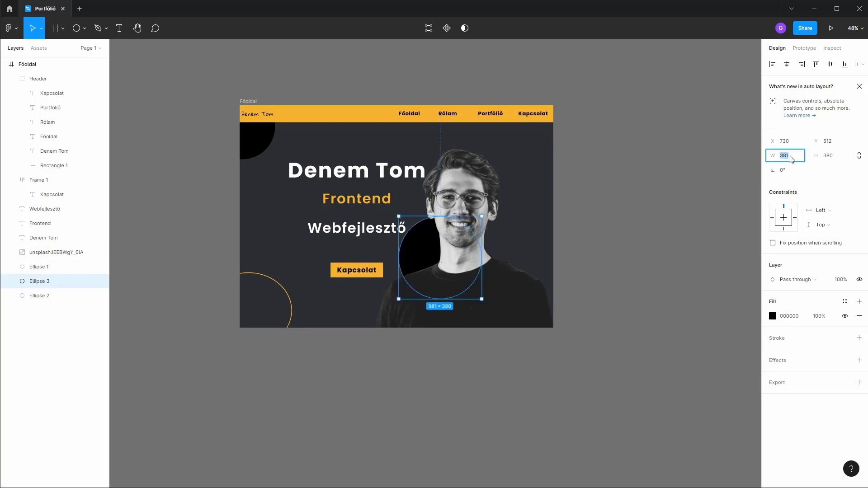
pyautogui.write('3')
# Step: Fill the circle with orange F5B32F at 30% opacity
pyautogui.click(772, 316)
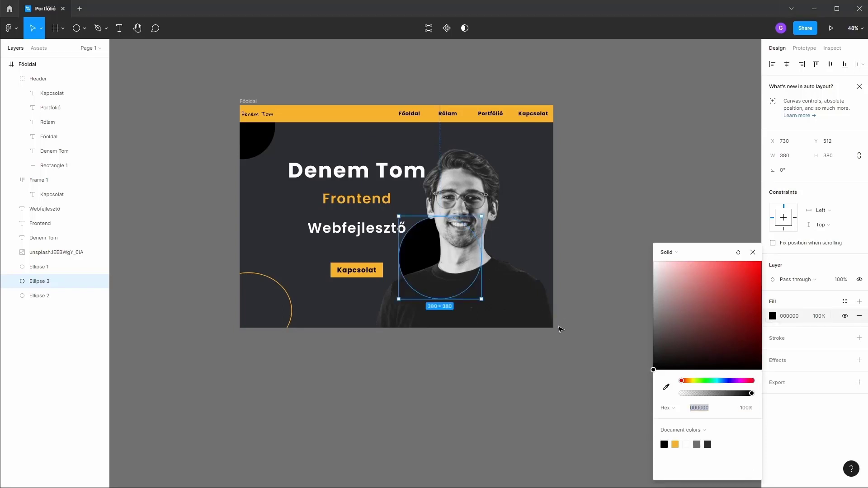
pyautogui.click(675, 444)
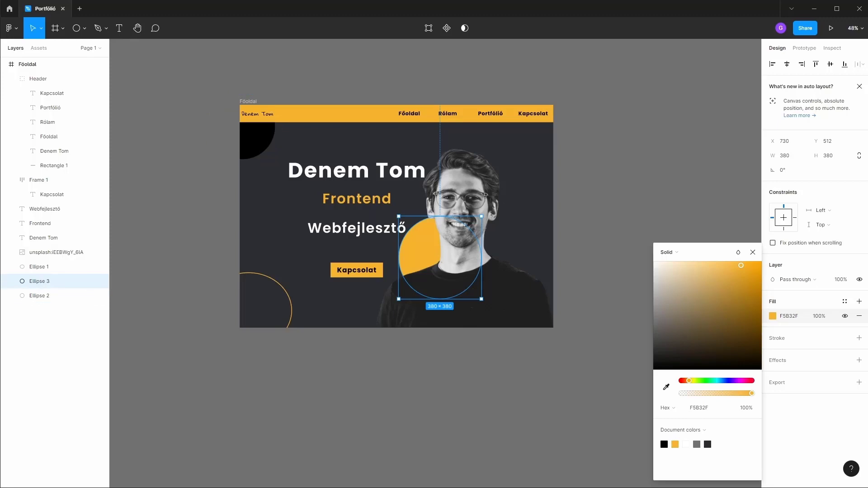
pyautogui.moveTo(752, 393); pyautogui.dragTo(709, 395)
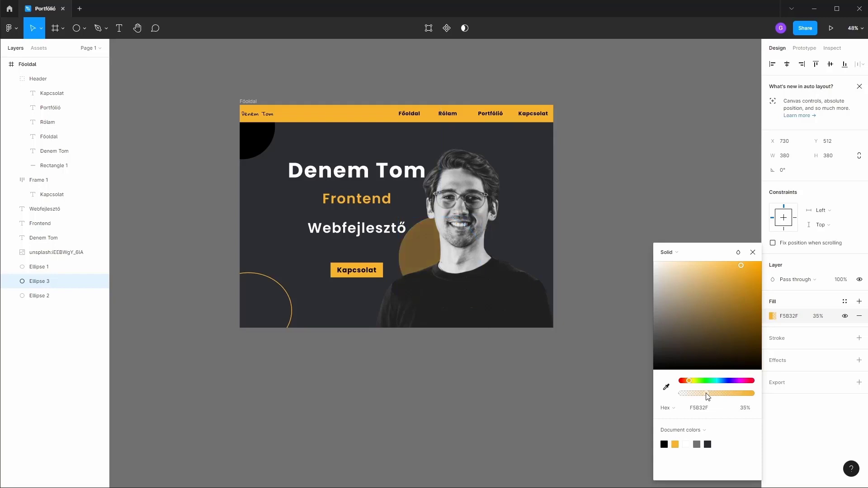
pyautogui.moveTo(710, 397); pyautogui.dragTo(704, 395)
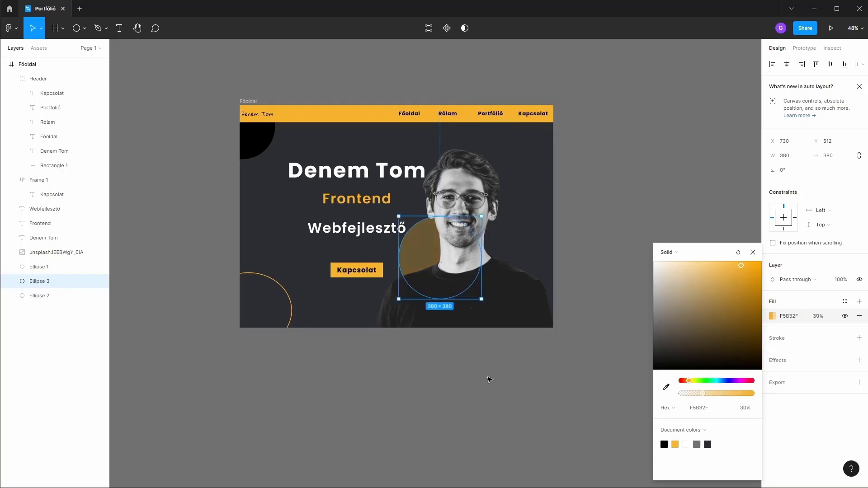
pyautogui.click(451, 374)
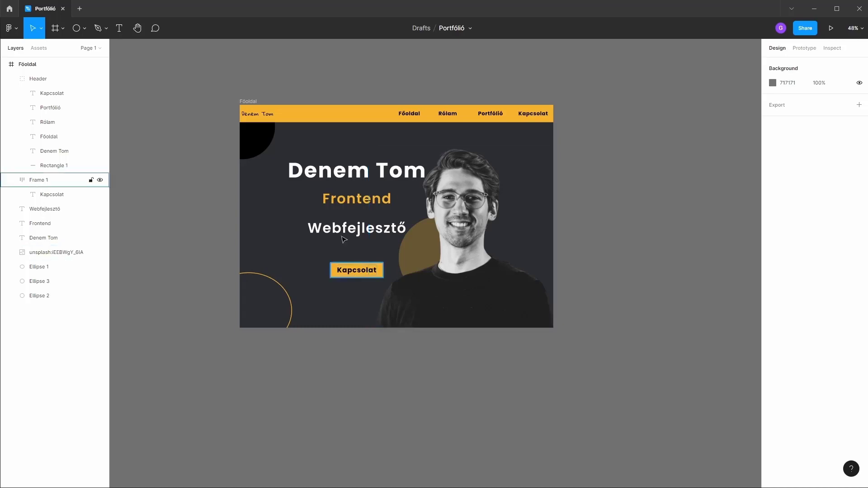
# Step: Duplicate the Denem Tom heading to the frame bottom and retype it as 'Copyright'
pyautogui.click(362, 179)
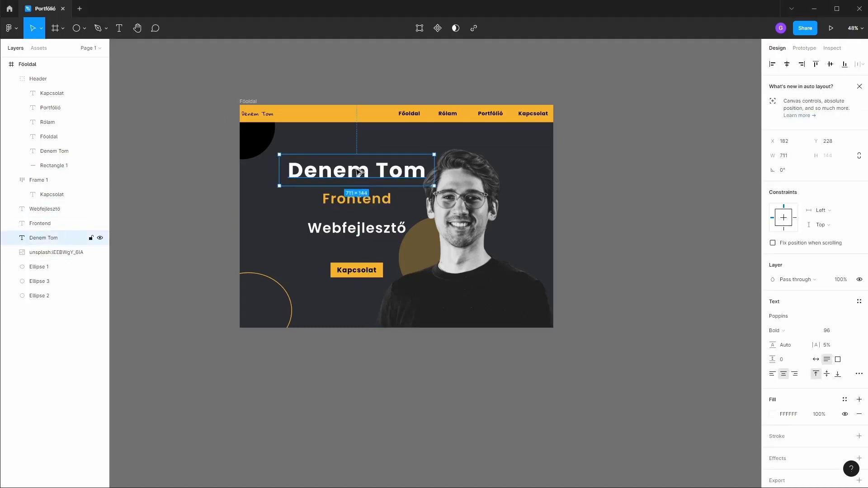
pyautogui.keyDown('alt'); pyautogui.moveTo(359, 172); pyautogui.dragTo(403, 313); pyautogui.keyUp('alt')
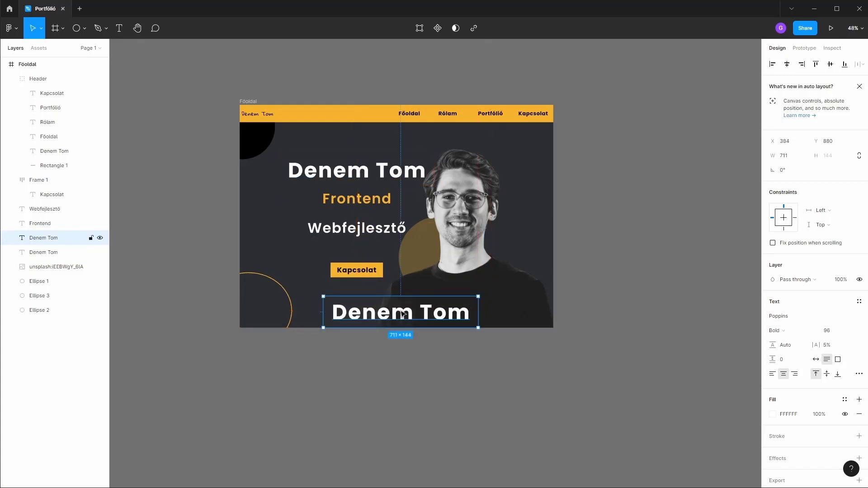
pyautogui.doubleClick(404, 313)
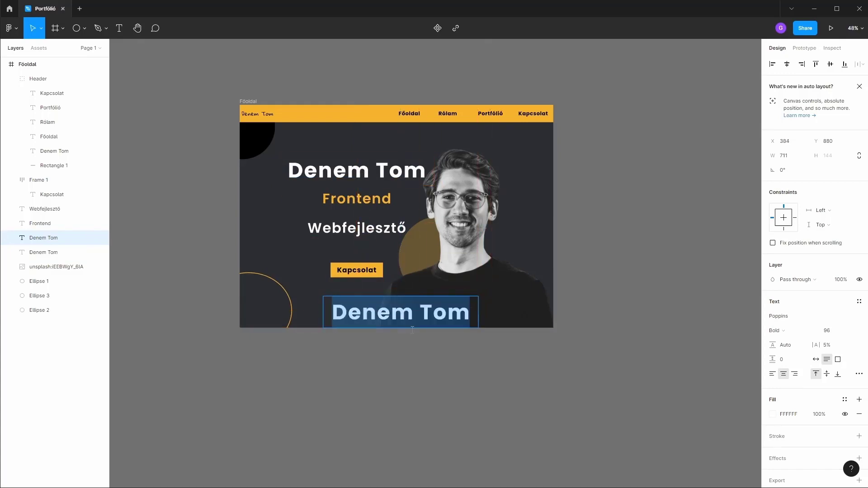
pyautogui.write('Copyr')
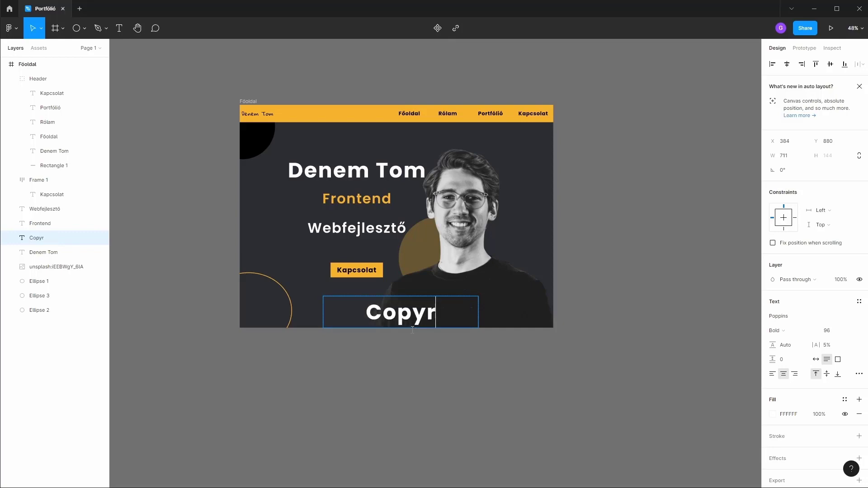
pyautogui.write('ight')
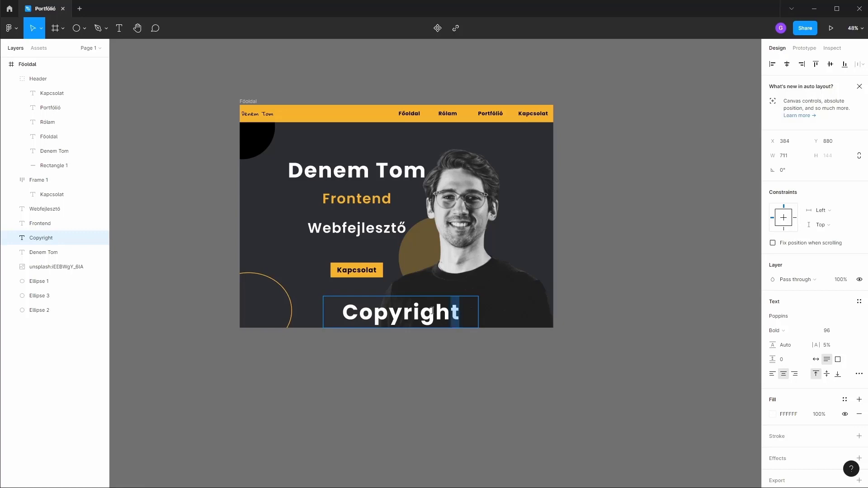
pyautogui.moveTo(469, 311); pyautogui.dragTo(342, 310)
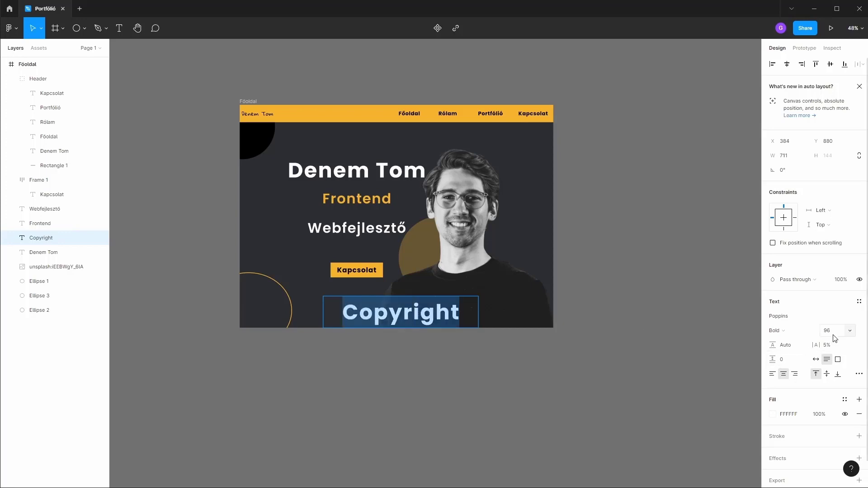
# Step: Make the Copyright text size 16, orange F5B32F, auto-width, placed near the hero's bottom
pyautogui.click(850, 330)
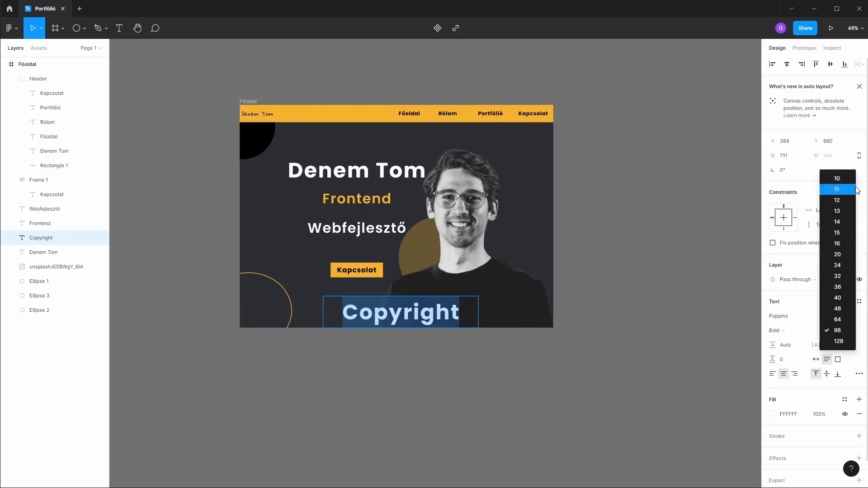
pyautogui.click(842, 244)
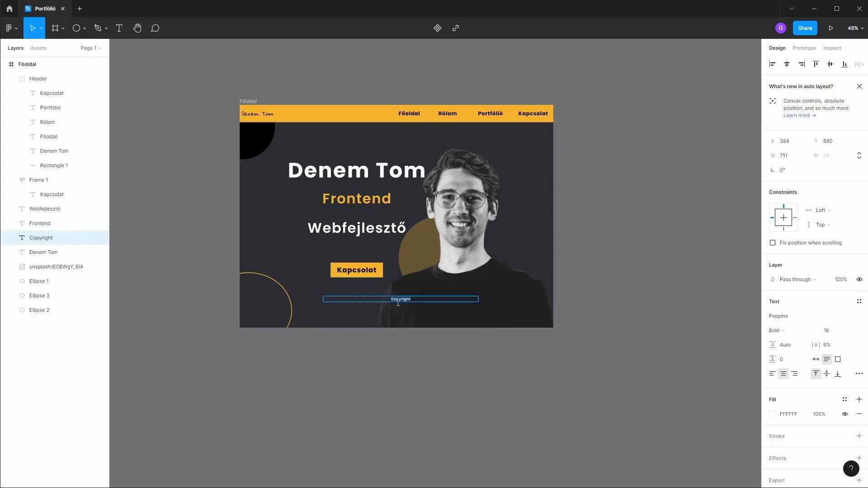
pyautogui.scroll(5, 387, 312)
pyautogui.scroll(3, 389, 302)
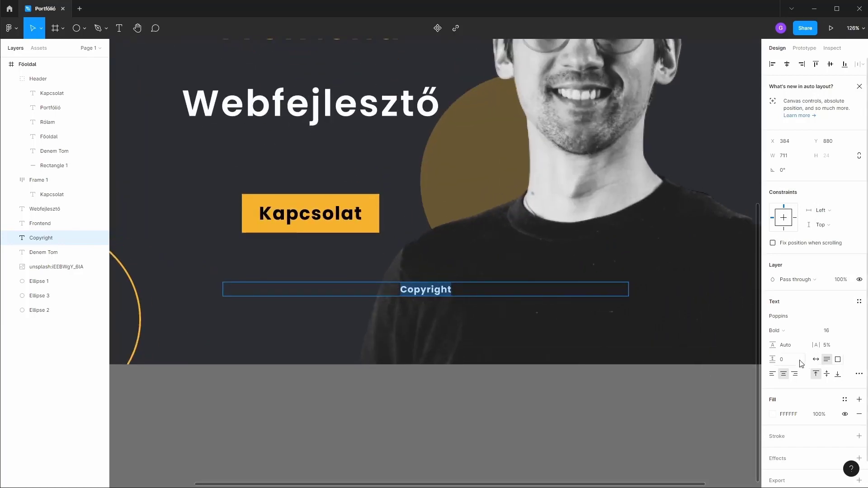
pyautogui.click(772, 414)
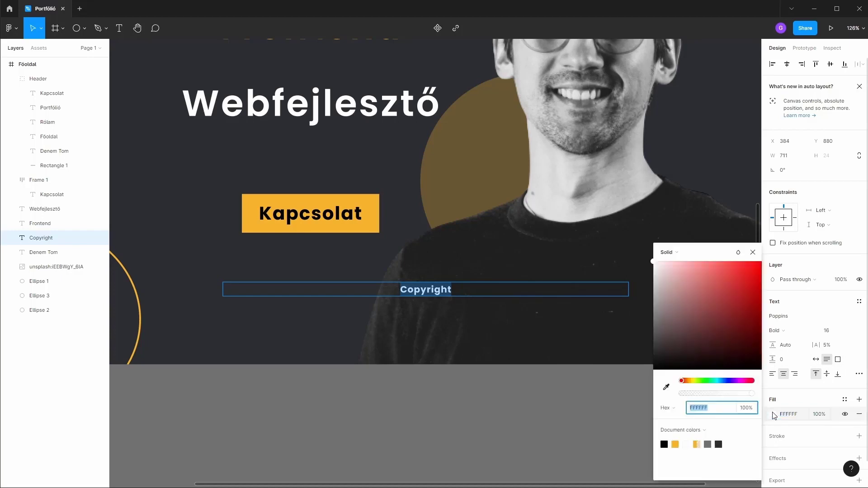
pyautogui.click(675, 443)
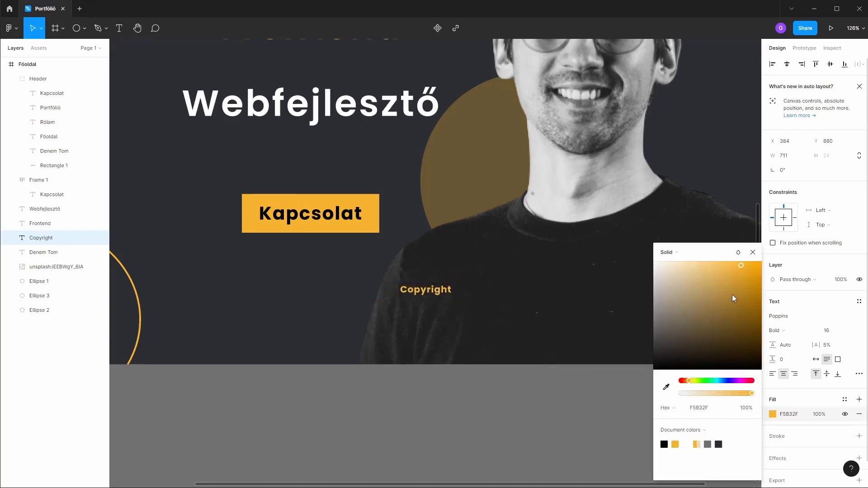
pyautogui.click(752, 252)
pyautogui.press('Escape')
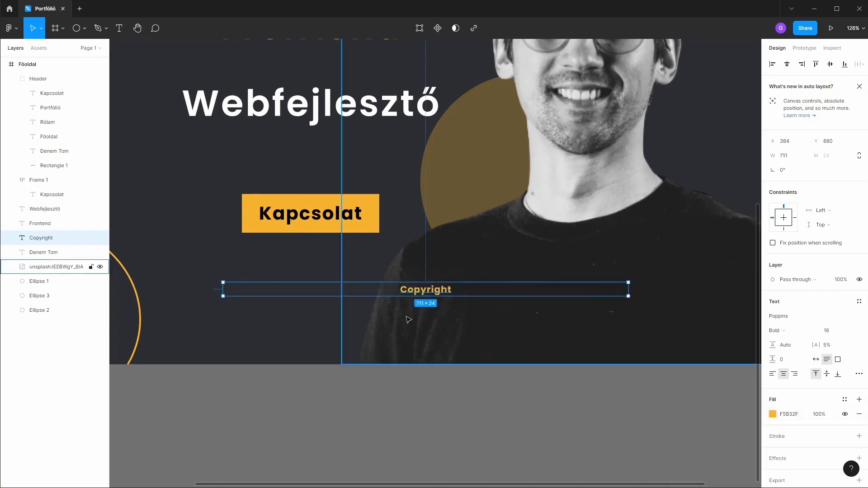
pyautogui.moveTo(423, 293)
pyautogui.mouseDown()
pyautogui.moveTo(424, 340)
pyautogui.moveTo(404, 349)
pyautogui.mouseUp()
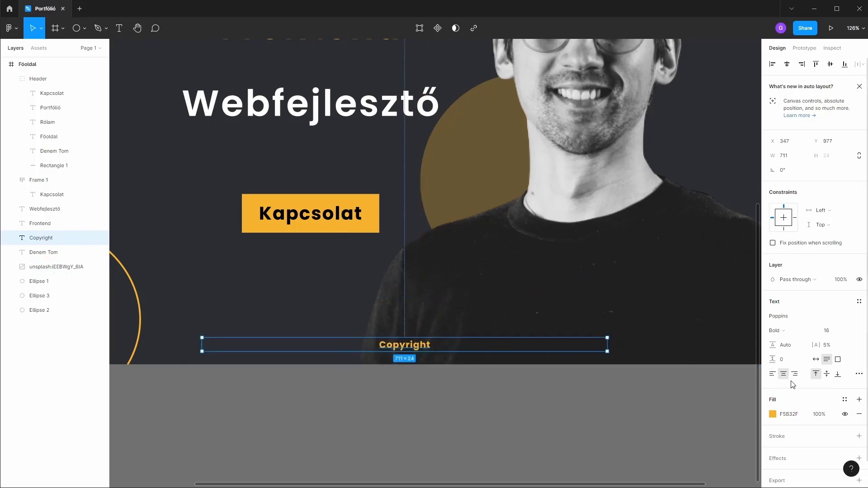
pyautogui.click(816, 360)
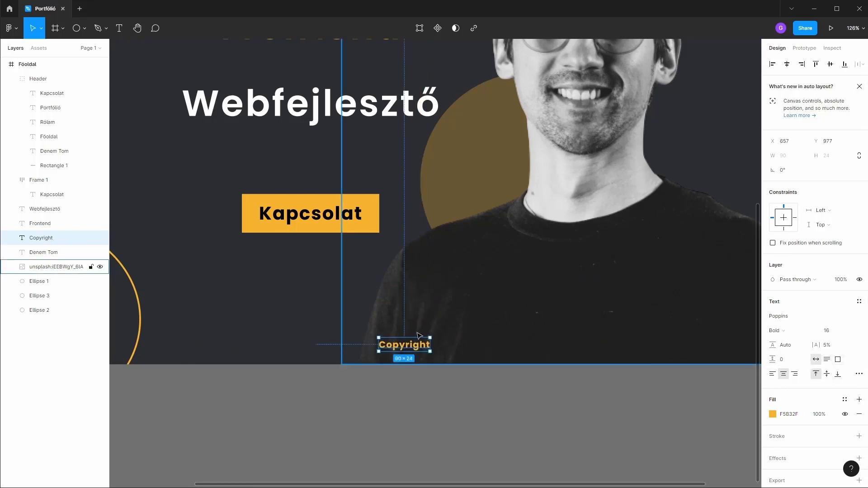
# Step: Insert the copyright icon from the Font Awesome Icons plugin by searching 'cop'
pyautogui.click(487, 418)
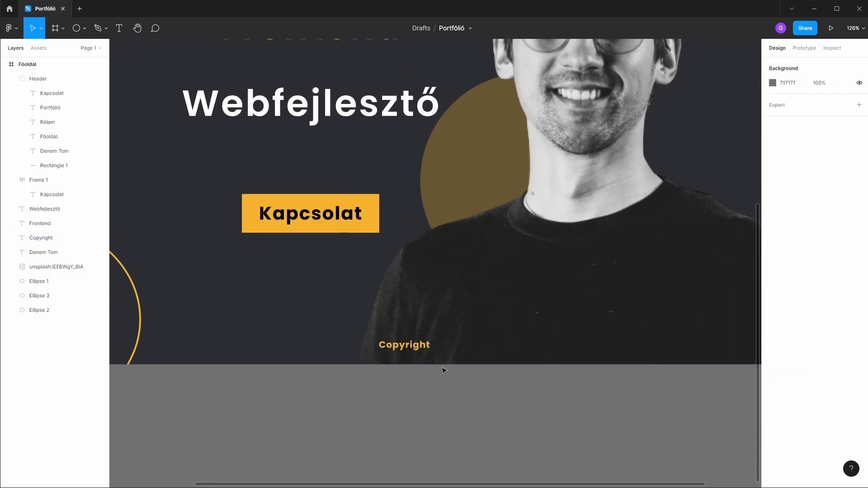
pyautogui.rightClick(491, 397)
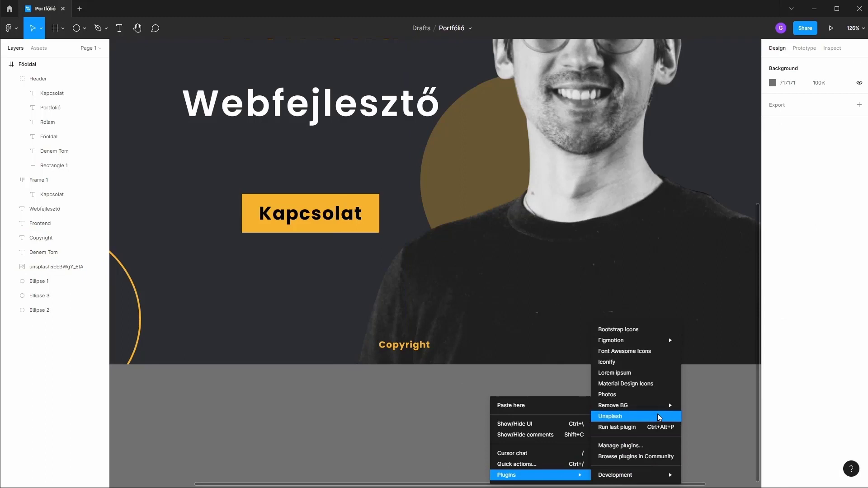
pyautogui.moveTo(536, 475)
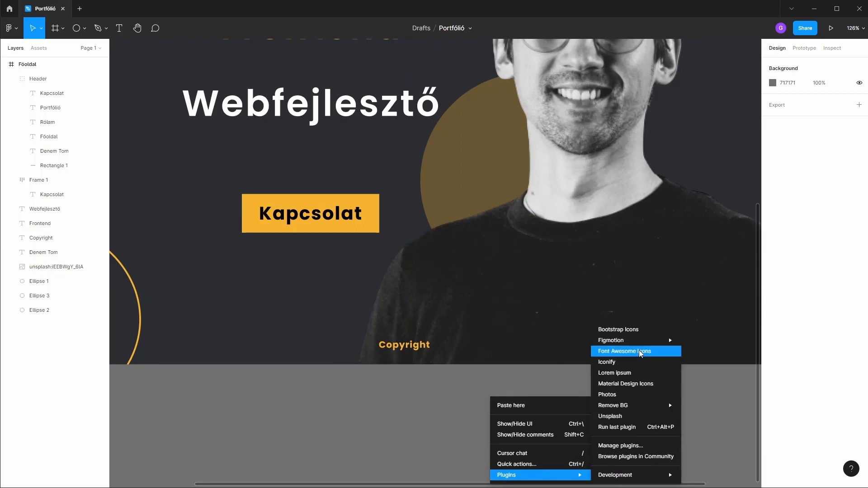
pyautogui.click(640, 352)
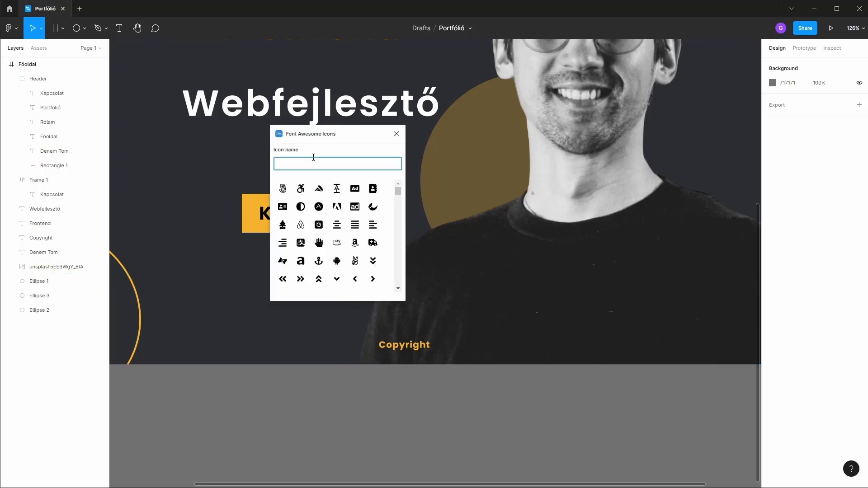
pyautogui.write('cop')
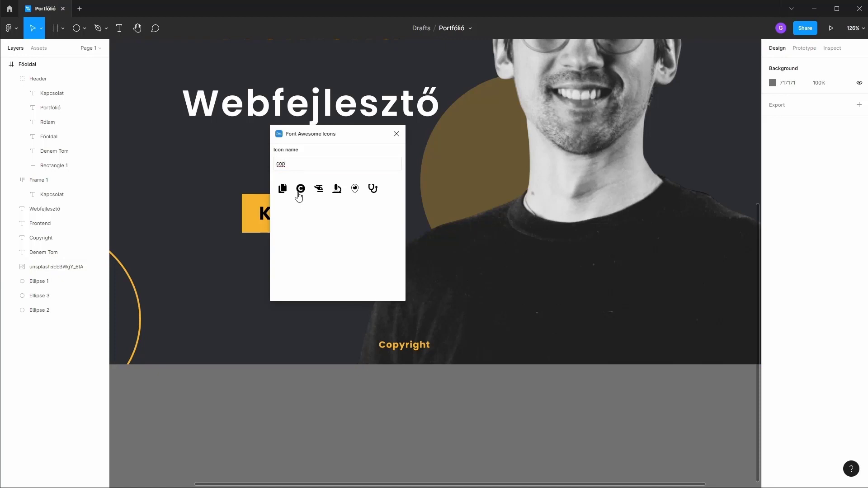
pyautogui.click(301, 189)
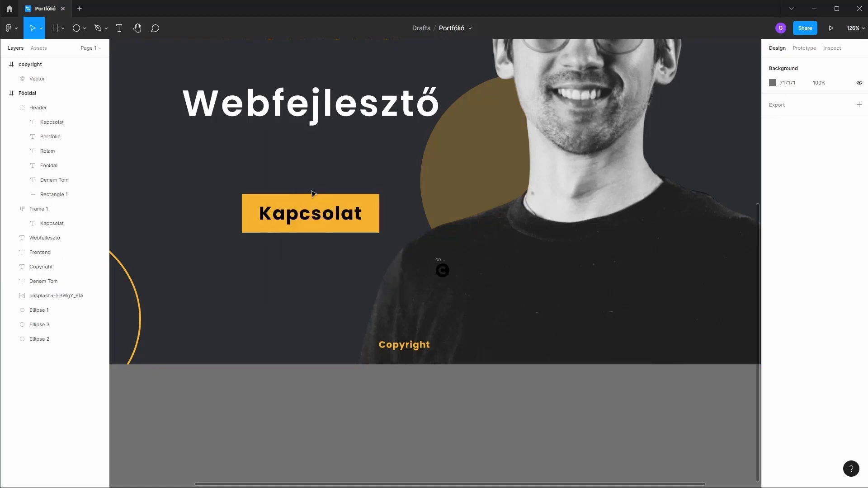
# Step: Drag the copyright icon frame into Föoldal in the Layers panel
pyautogui.click(50, 79)
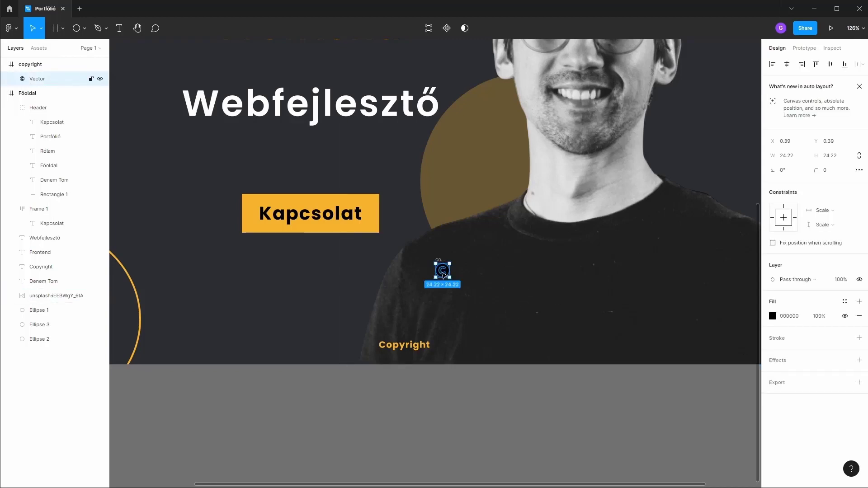
pyautogui.click(47, 64)
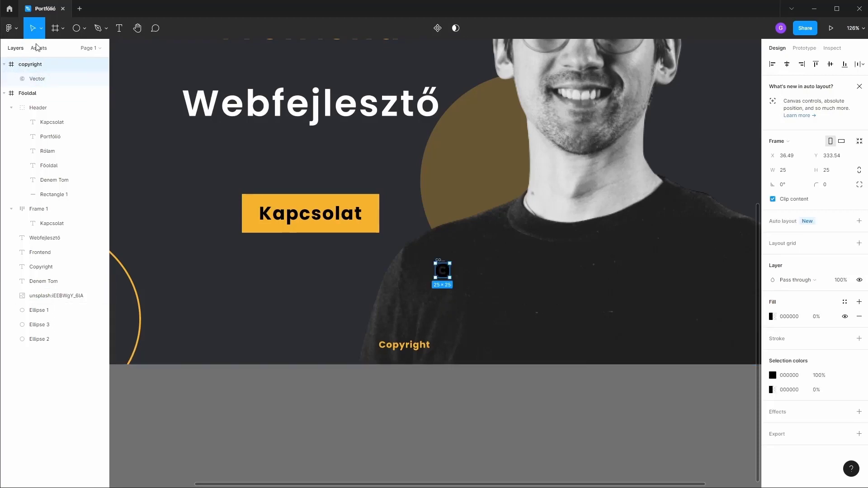
pyautogui.moveTo(39, 66); pyautogui.dragTo(66, 304)
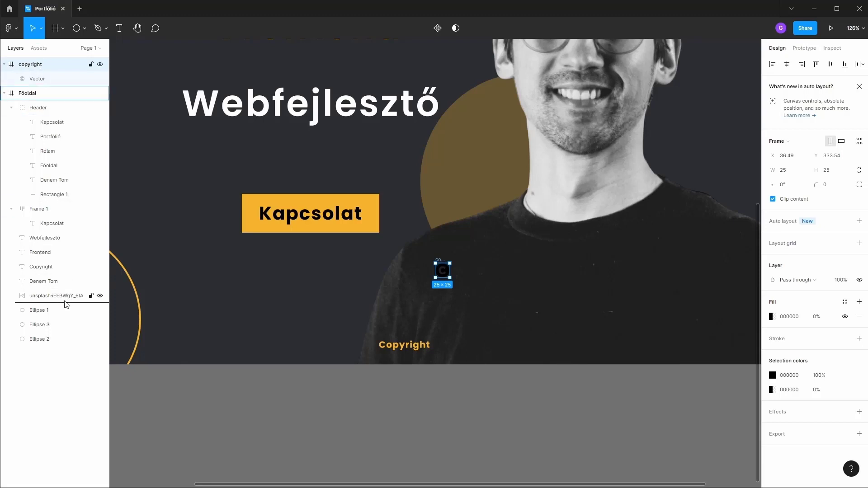
# Step: Place the copyright frame inside Föoldal above Header and recolour its symbol orange F5B32F
pyautogui.hotkey('ctrl', 'z')
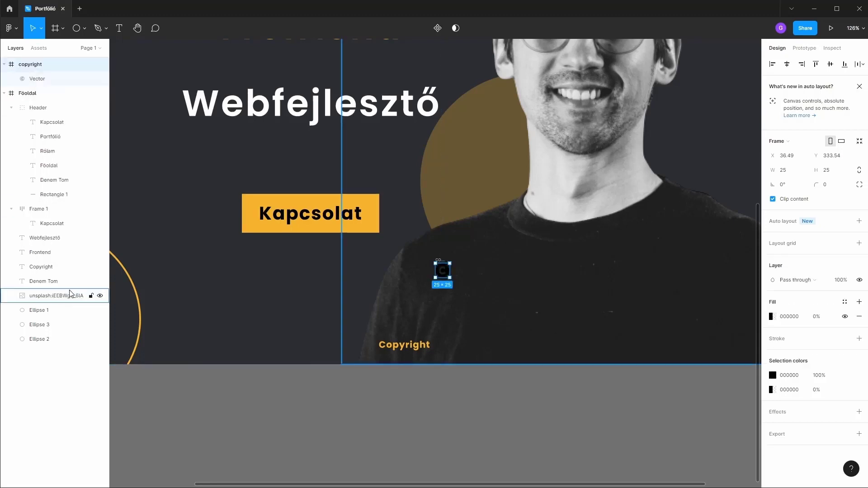
pyautogui.moveTo(30, 64)
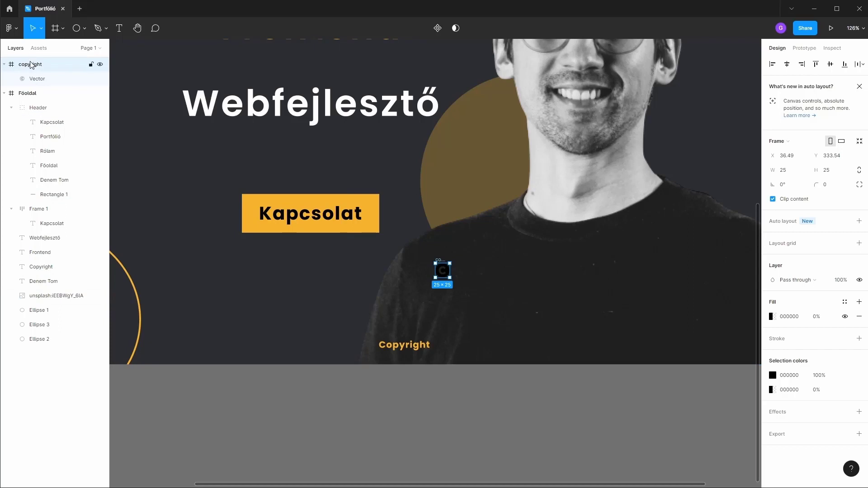
pyautogui.moveTo(30, 65); pyautogui.dragTo(45, 106)
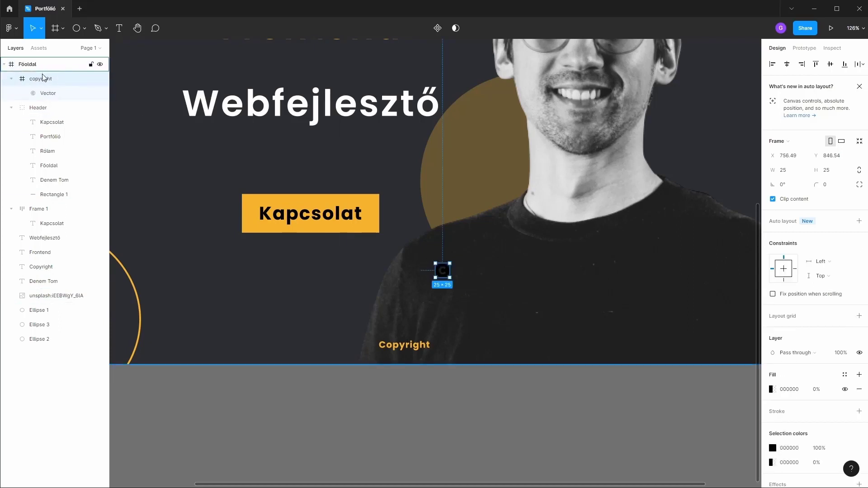
pyautogui.click(772, 389)
pyautogui.click(675, 444)
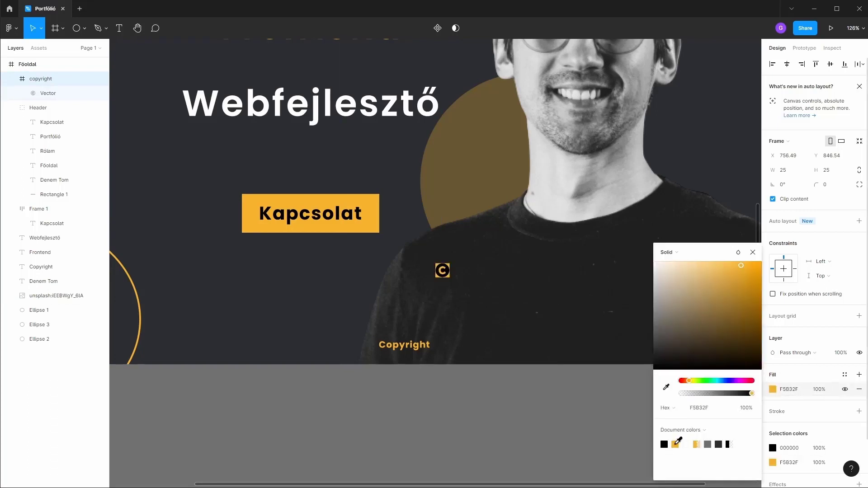
pyautogui.hotkey('ctrl', 'z')
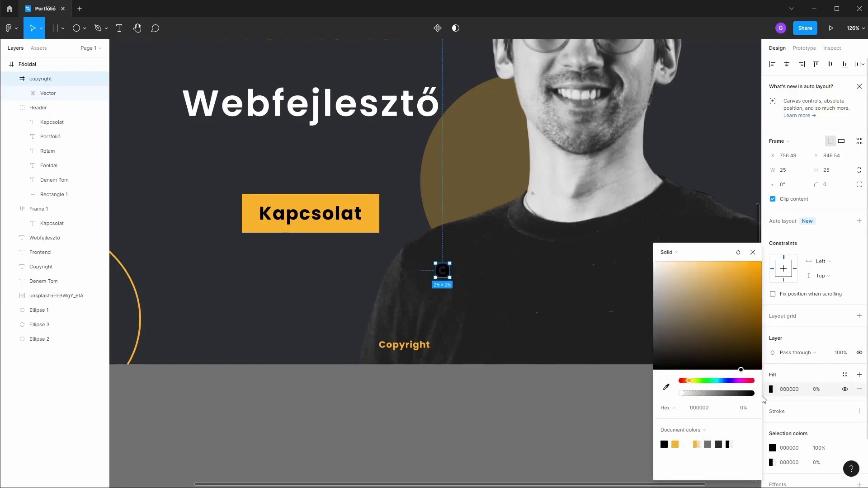
pyautogui.click(772, 448)
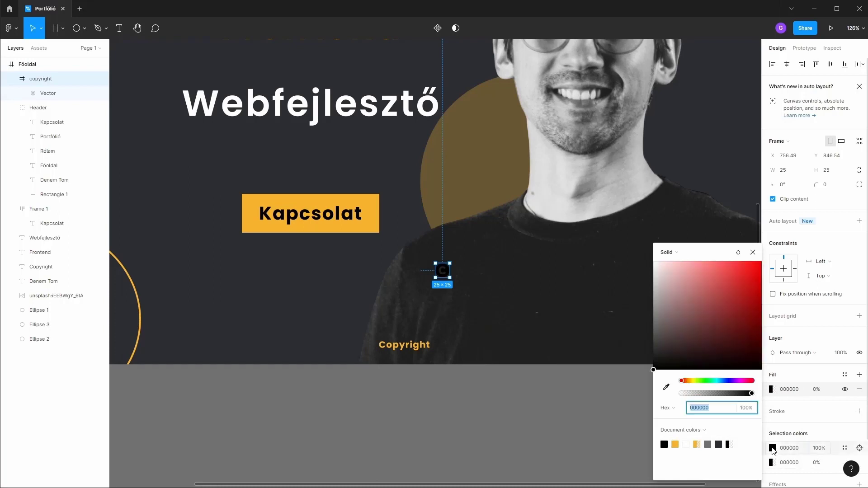
pyautogui.click(674, 444)
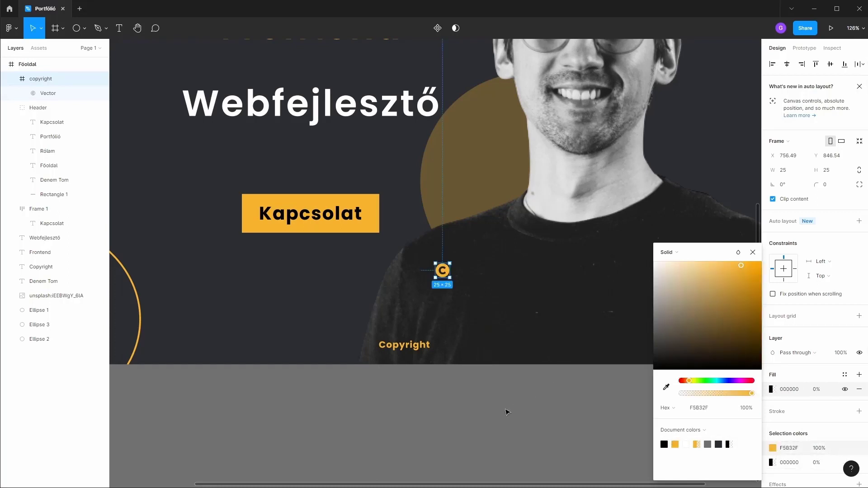
pyautogui.click(595, 424)
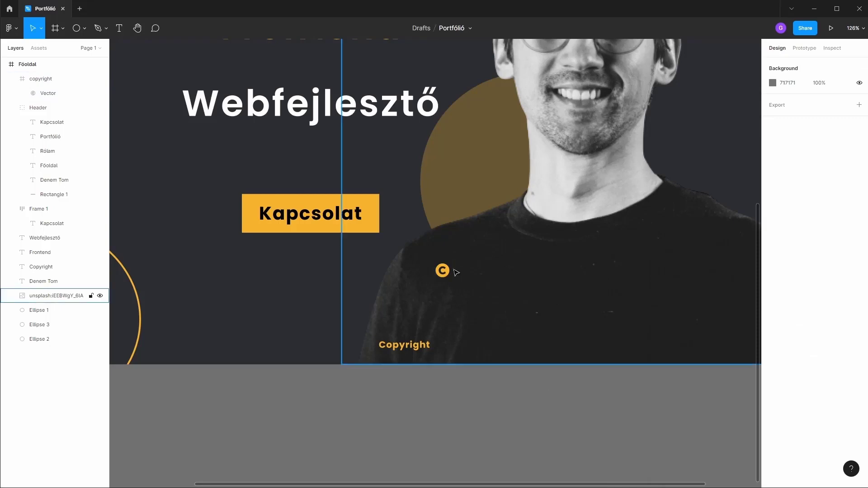
# Step: Resize the icon to 24×24 and line it up beside the Copyright text
pyautogui.click(55, 81)
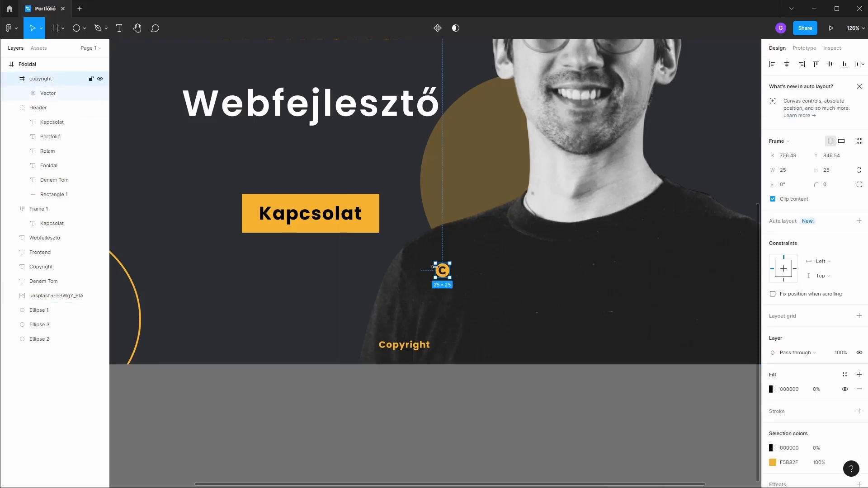
pyautogui.moveTo(443, 272); pyautogui.dragTo(444, 344)
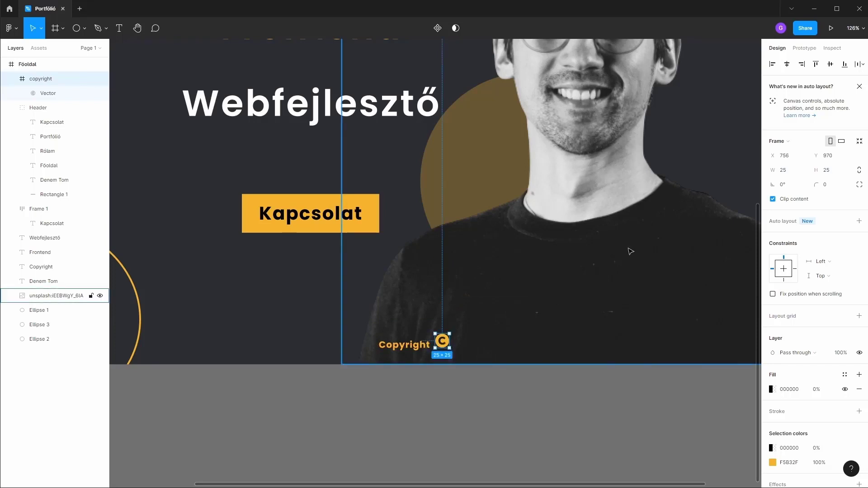
pyautogui.click(786, 173)
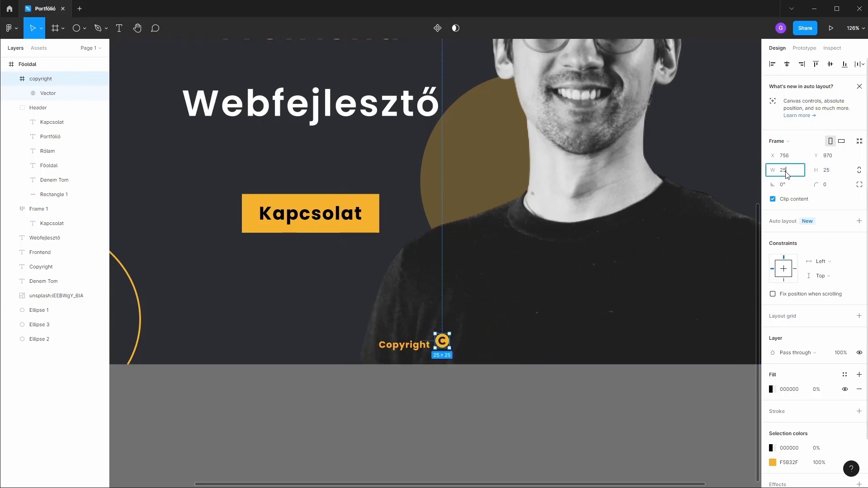
pyautogui.write('24')
pyautogui.press('Tab')
pyautogui.press('Return')
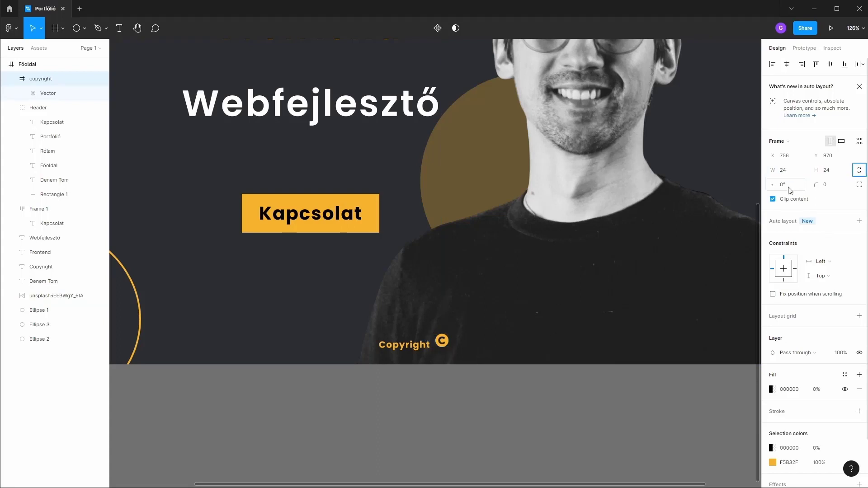
pyautogui.moveTo(443, 344); pyautogui.dragTo(444, 347)
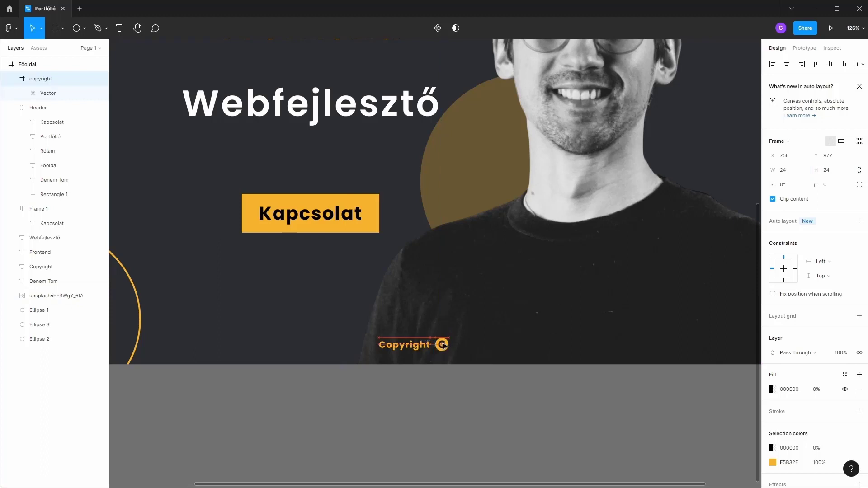
pyautogui.click(527, 434)
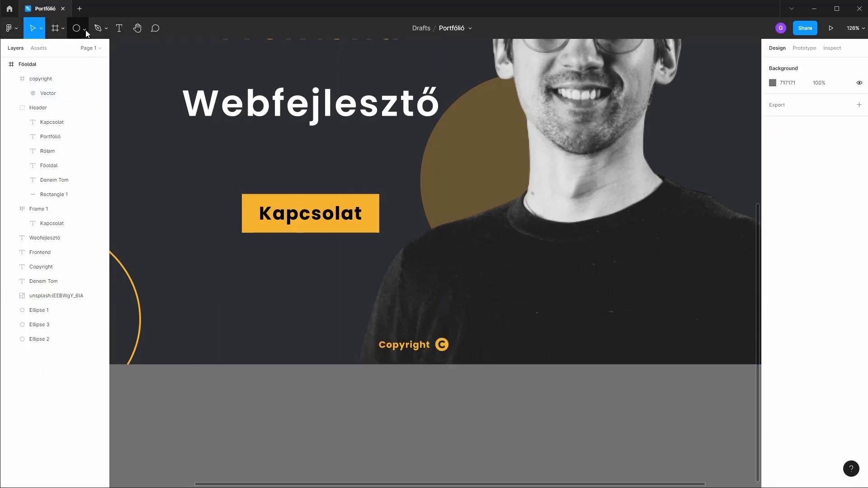
pyautogui.click(406, 345)
# Step: Duplicate the Copyright text beside the icon and change it to '2022' plus the author's name
pyautogui.moveTo(423, 346); pyautogui.dragTo(488, 350)
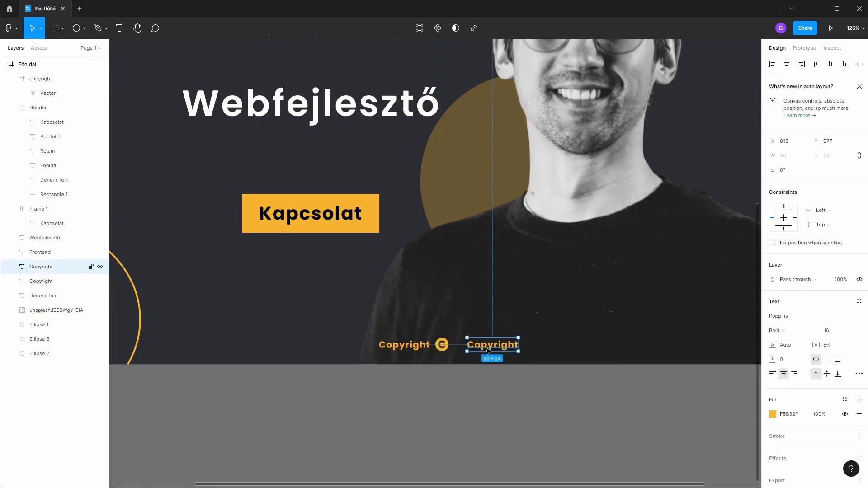
pyautogui.doubleClick(487, 348)
pyautogui.write('2')
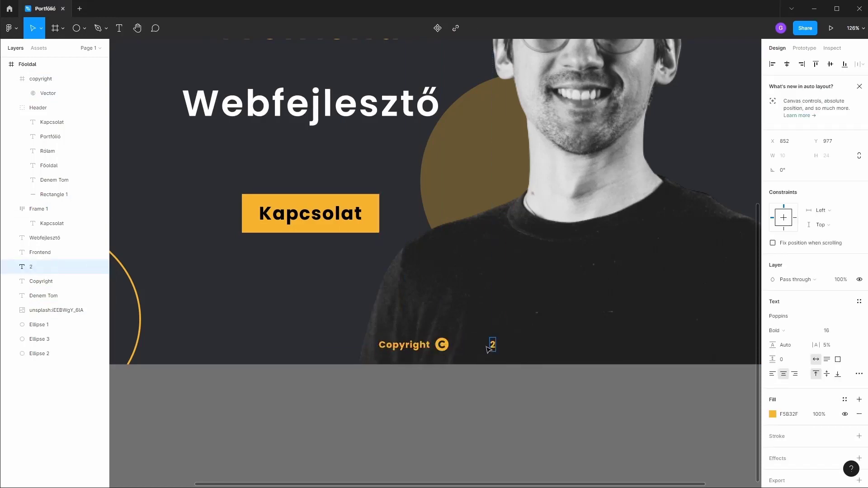
pyautogui.write('4')
pyautogui.press('BackSpace')
pyautogui.write('0')
pyautogui.write('22 Bu')
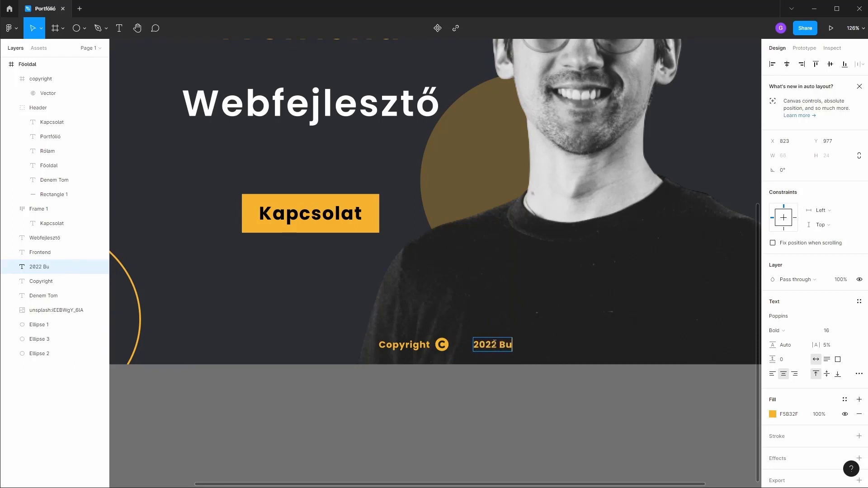
pyautogui.write('glyó Gergő')
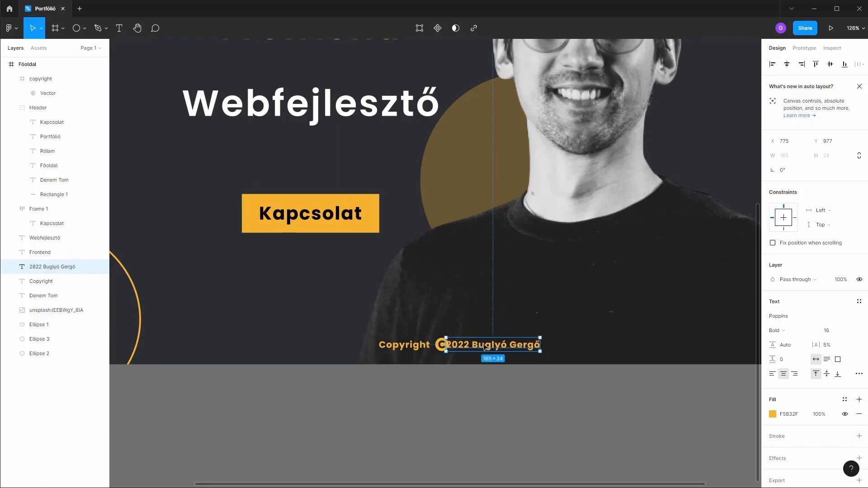
pyautogui.moveTo(484, 347); pyautogui.dragTo(493, 347)
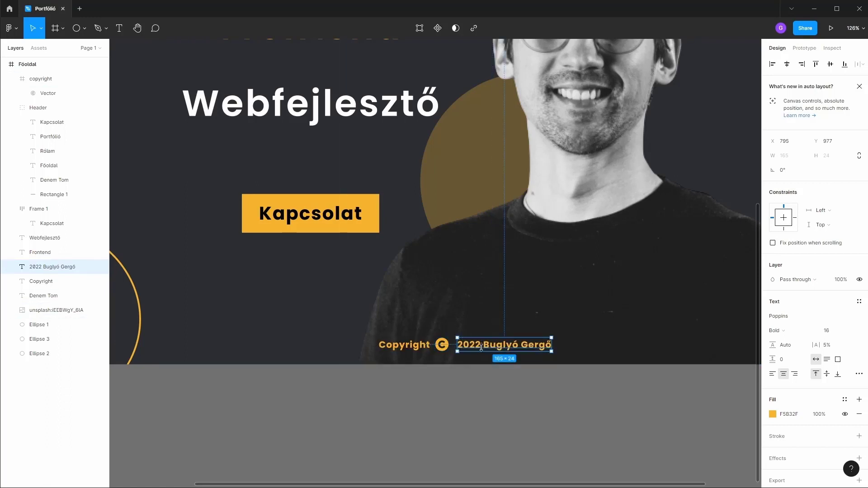
pyautogui.click(443, 436)
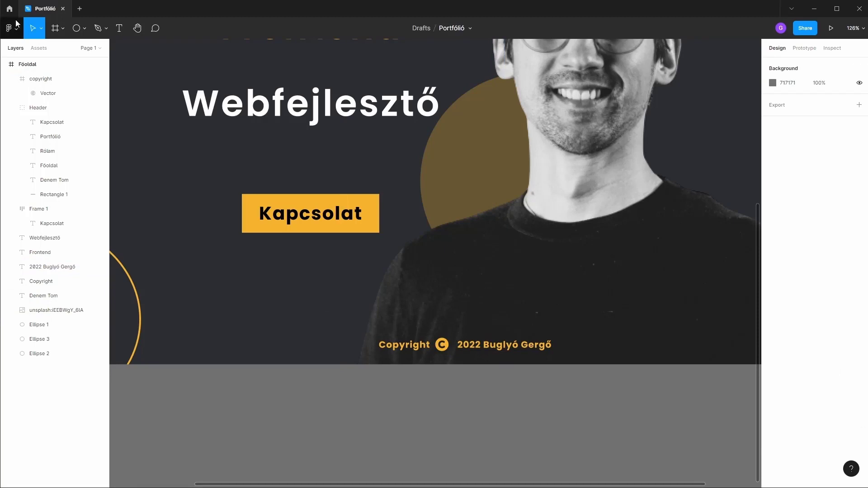
pyautogui.click(85, 29)
# Step: Draw a 353×42 grey rectangle just above the copyright line, layered below the icon
pyautogui.click(80, 50)
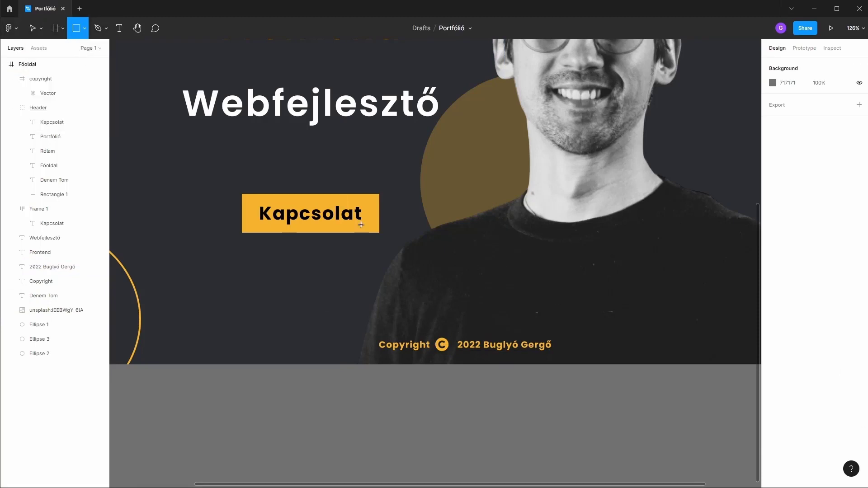
pyautogui.moveTo(569, 325); pyautogui.dragTo(372, 355)
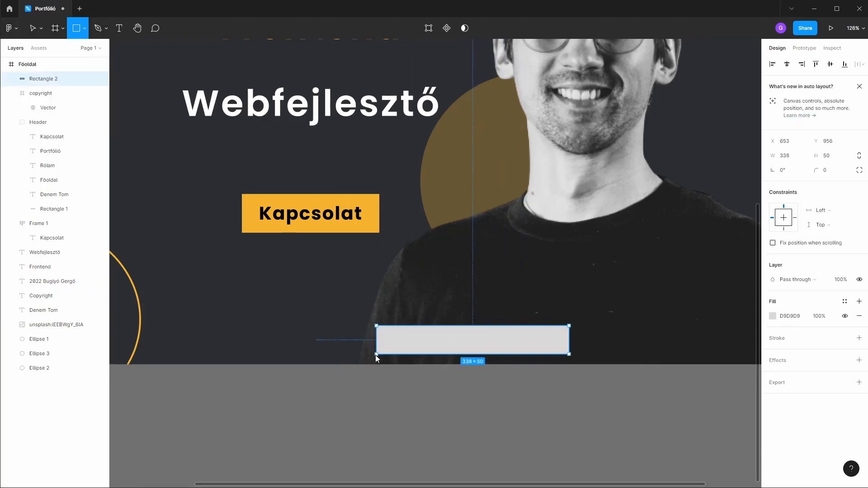
pyautogui.moveTo(368, 323); pyautogui.dragTo(367, 331)
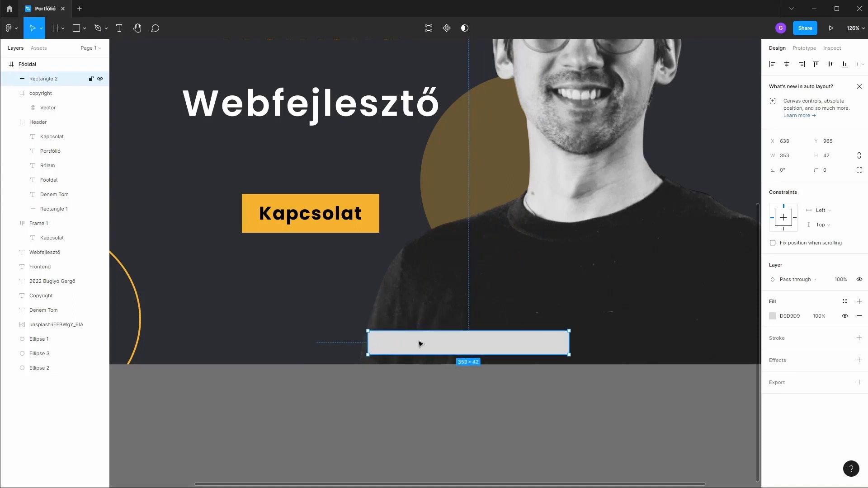
pyautogui.moveTo(420, 342)
pyautogui.mouseDown()
pyautogui.moveTo(423, 324)
pyautogui.moveTo(417, 323)
pyautogui.mouseUp()
pyautogui.click(404, 344)
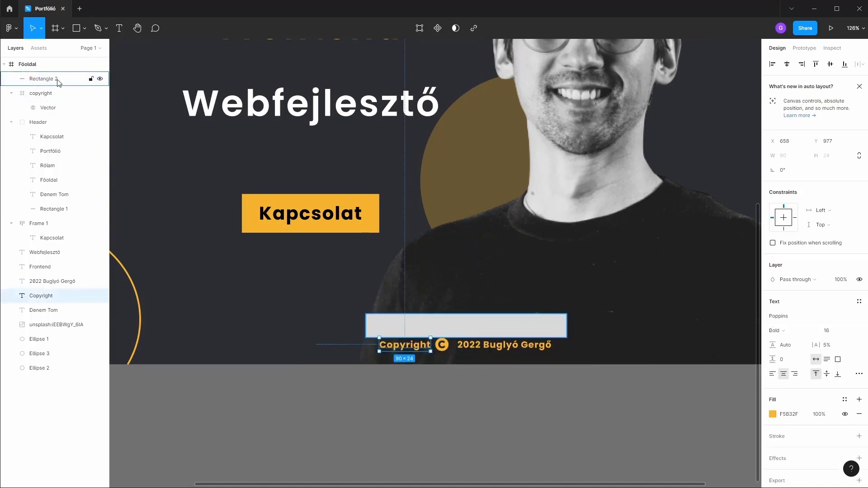
pyautogui.moveTo(58, 82); pyautogui.dragTo(58, 116)
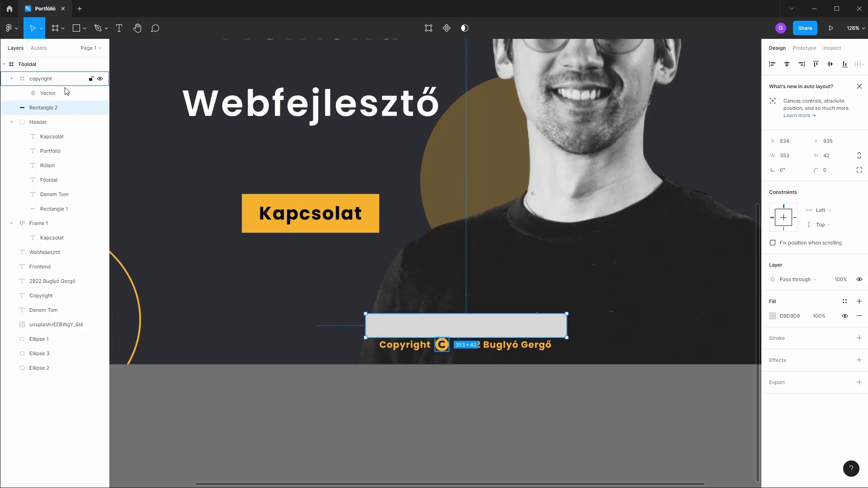
# Step: Group the rectangle, © icon and both copyright texts into a group named 'Footer'
pyautogui.click(420, 346)
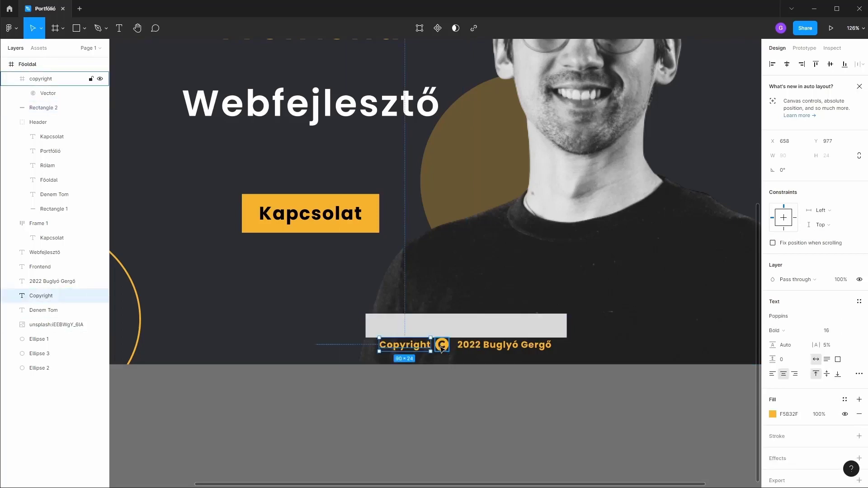
pyautogui.click(442, 346)
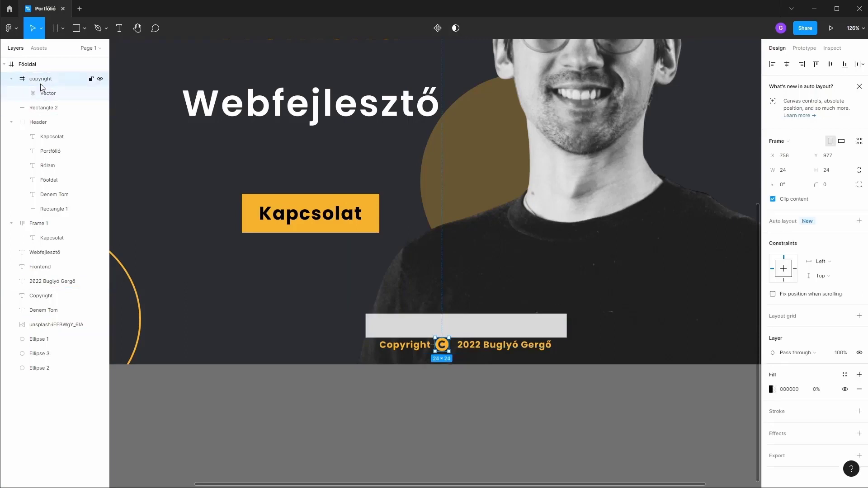
pyautogui.keyDown('shift'); pyautogui.click(47, 108); pyautogui.keyUp('shift')
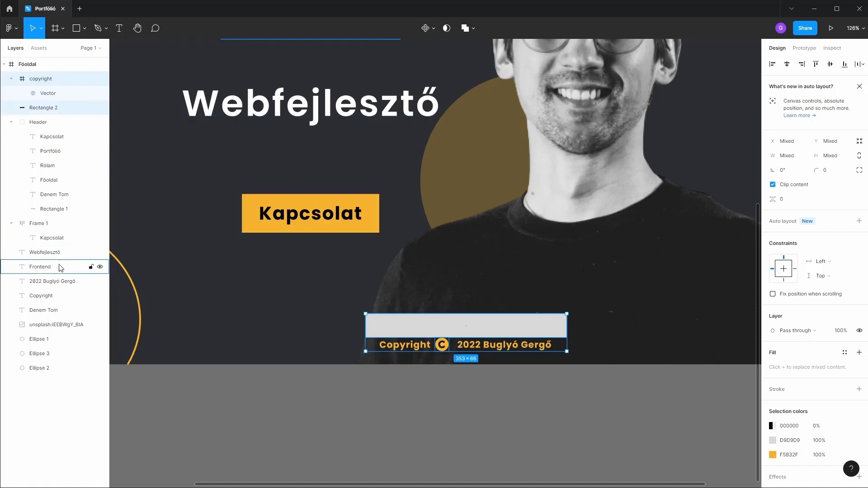
pyautogui.keyDown('shift'); pyautogui.click(58, 282); pyautogui.keyUp('shift')
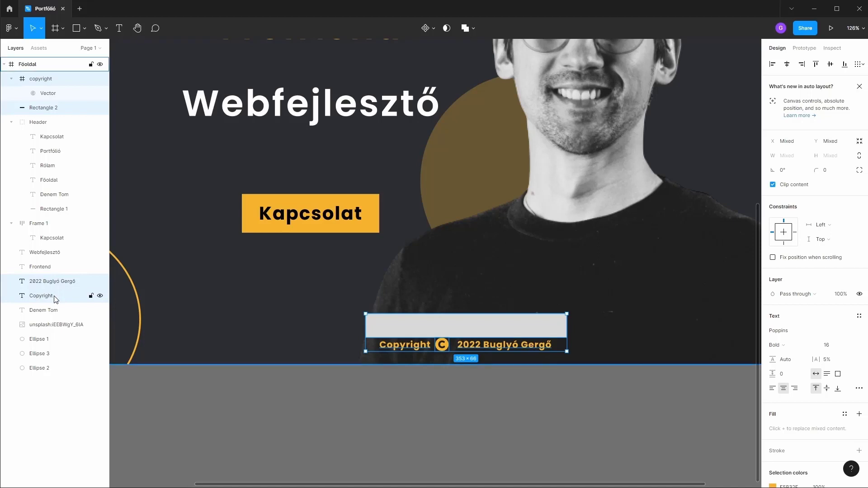
pyautogui.hotkey('ctrl', 'g')
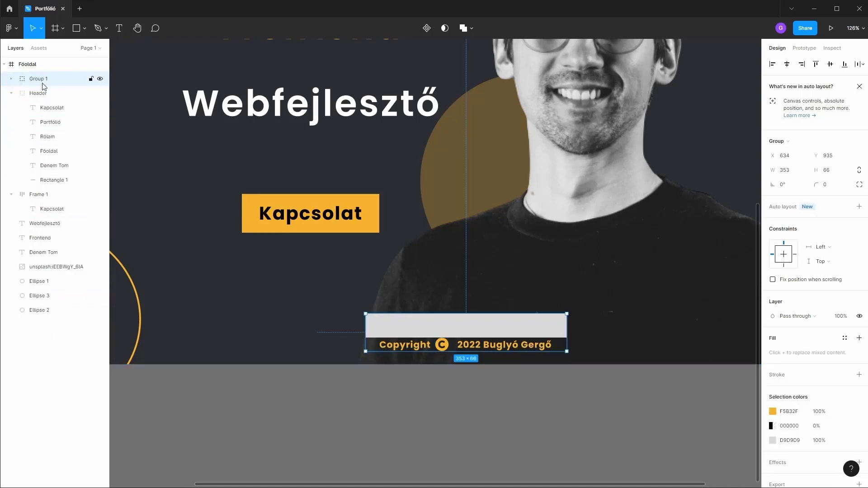
pyautogui.doubleClick(39, 79)
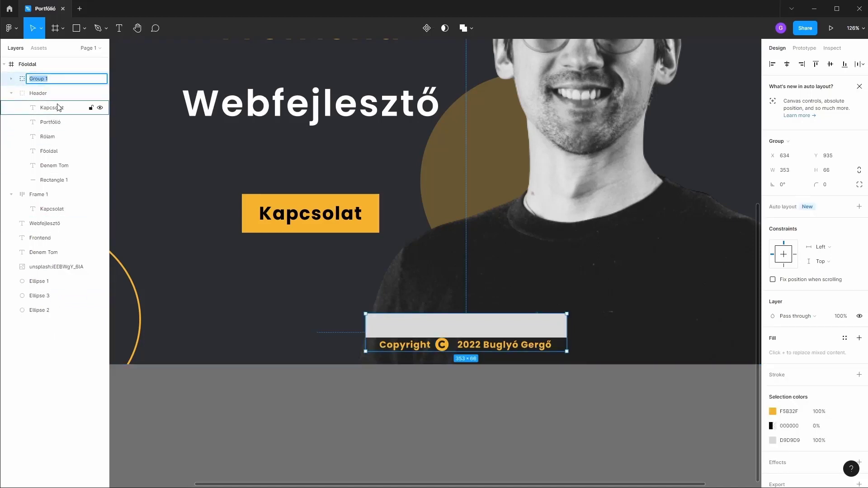
pyautogui.write('Footer')
pyautogui.press('Return')
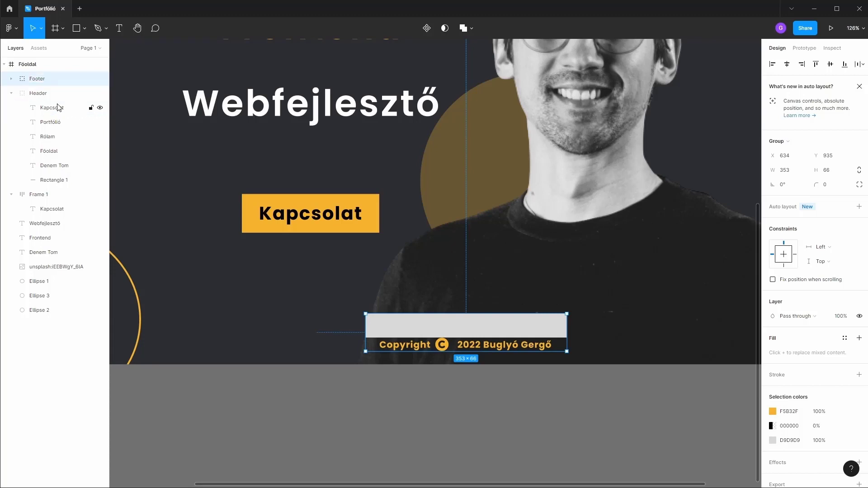
pyautogui.click(11, 79)
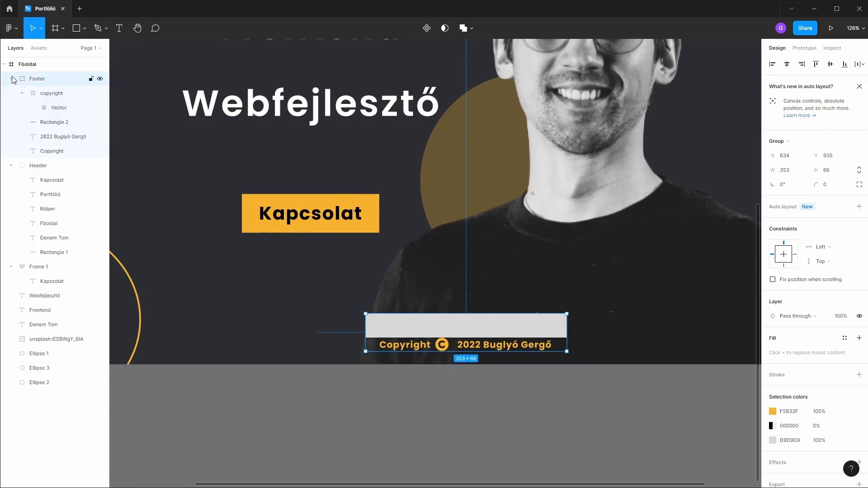
pyautogui.click(439, 344)
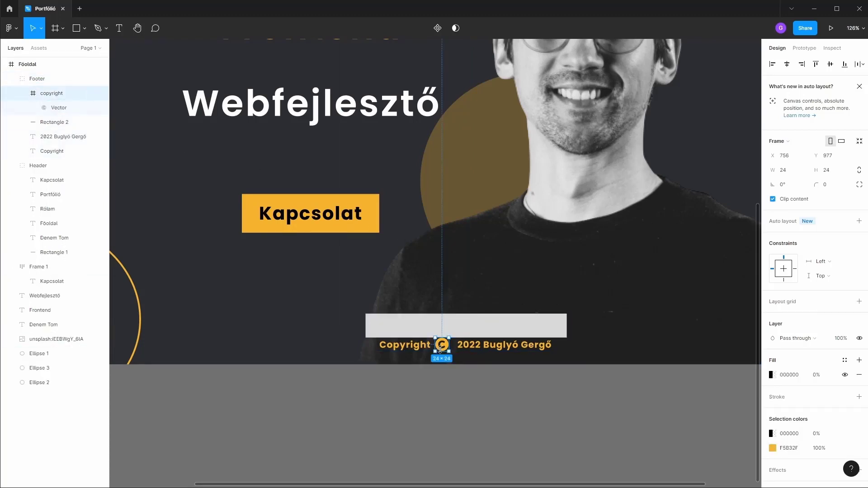
# Step: Move the icon and both copyright texts up into the grey bar, stacked above it
pyautogui.moveTo(440, 349); pyautogui.dragTo(445, 331)
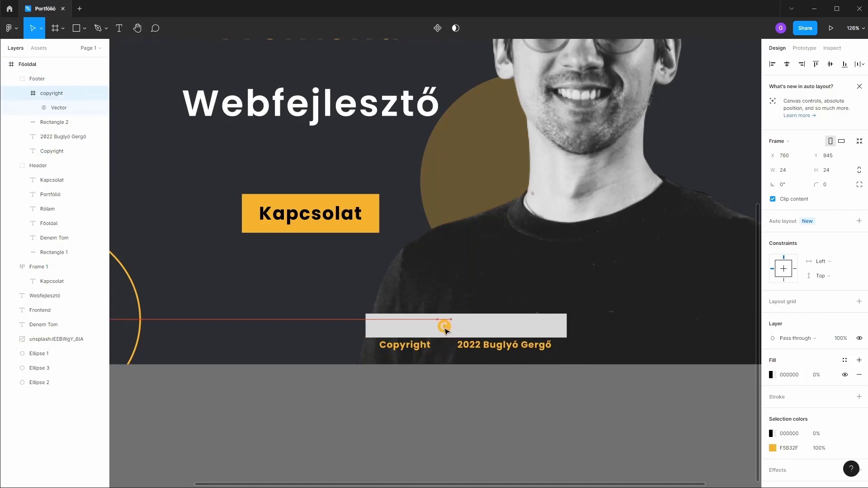
pyautogui.click(409, 347)
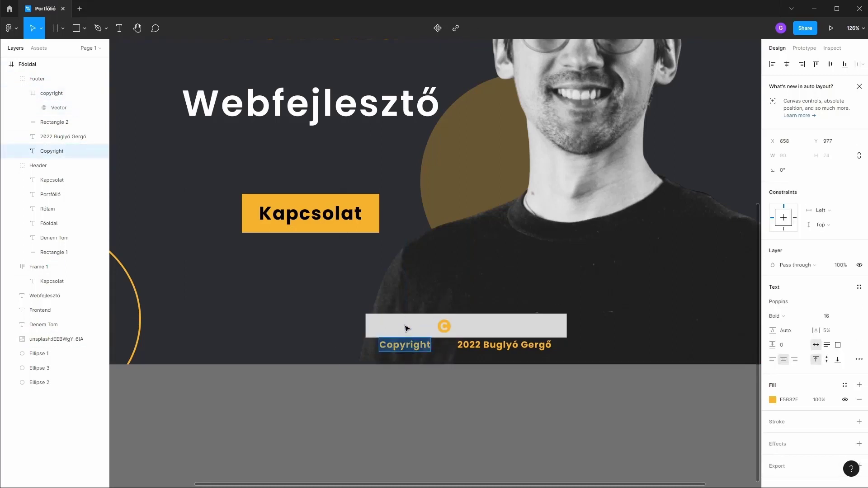
pyautogui.moveTo(407, 347)
pyautogui.mouseDown()
pyautogui.moveTo(411, 325)
pyautogui.moveTo(406, 329)
pyautogui.mouseUp()
pyautogui.moveTo(60, 127); pyautogui.dragTo(62, 154)
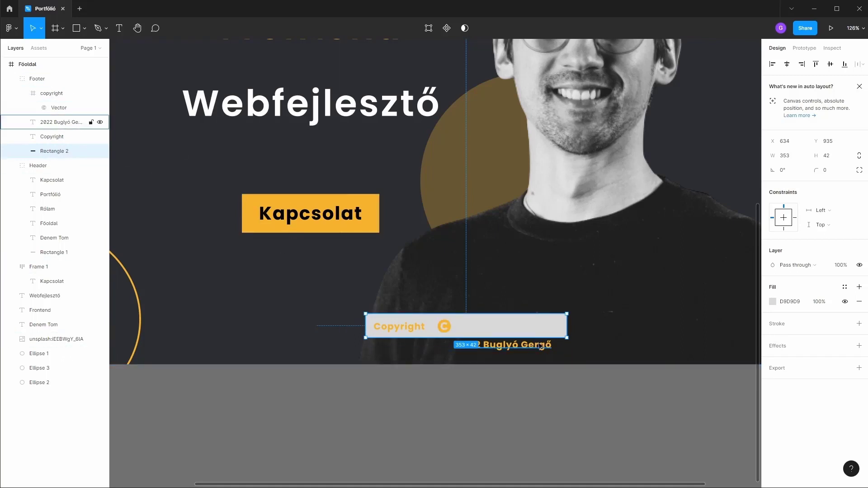
pyautogui.moveTo(516, 349); pyautogui.dragTo(524, 330)
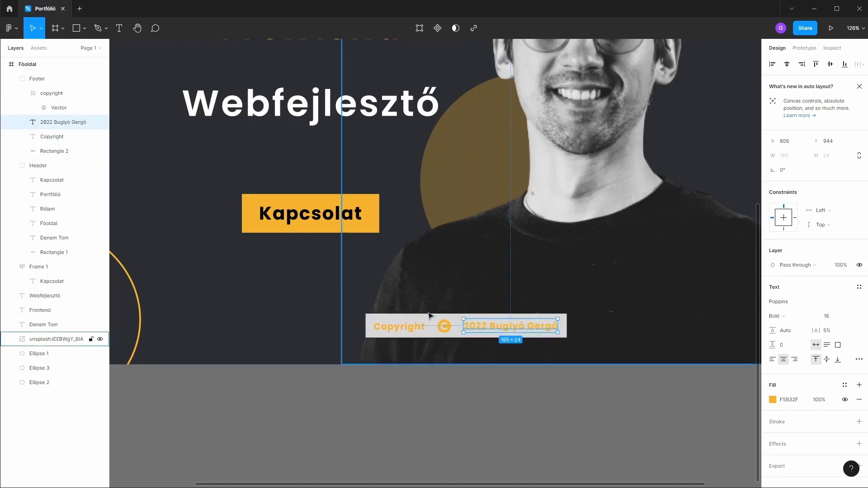
# Step: Make the bar 50 tall and size both texts to 50, vertically centred
pyautogui.click(502, 317)
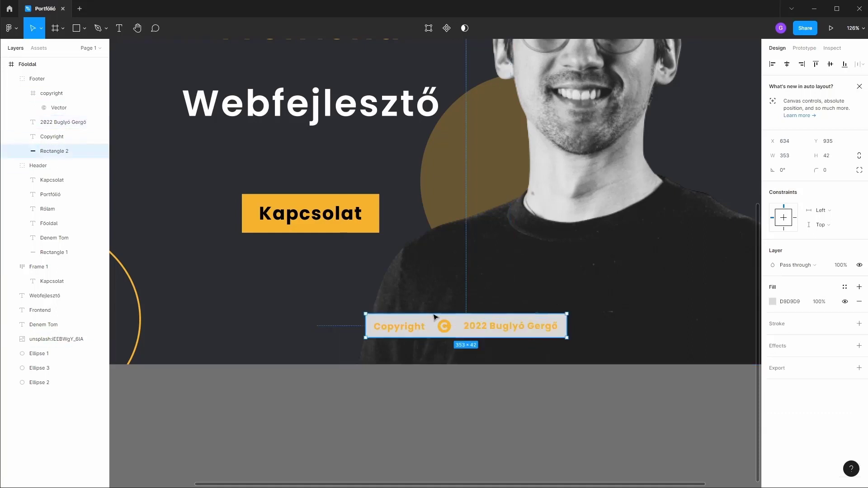
pyautogui.click(828, 156)
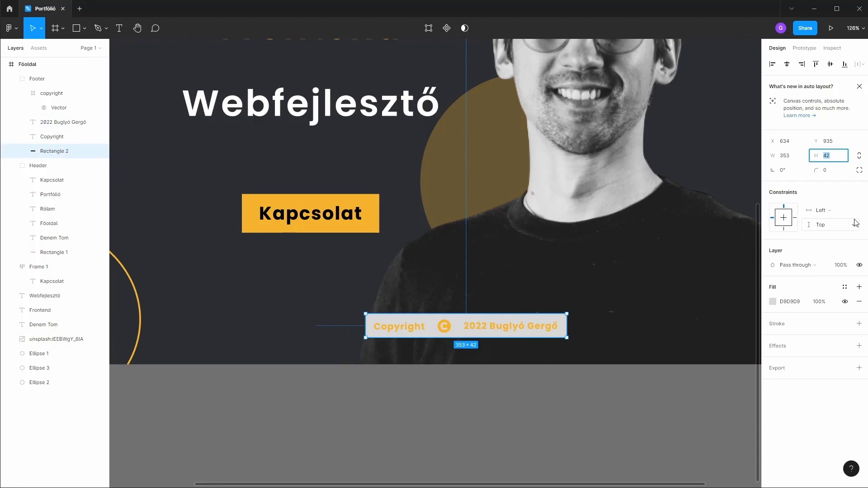
pyautogui.write('0')
pyautogui.press('Return')
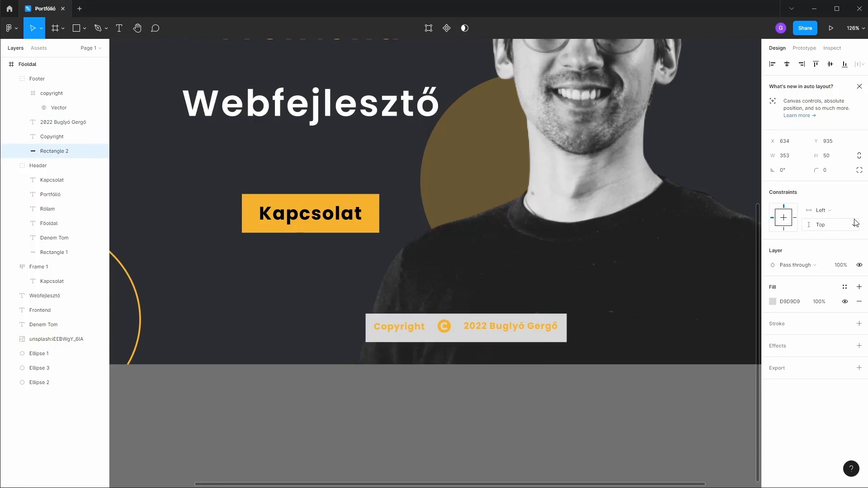
pyautogui.click(393, 322)
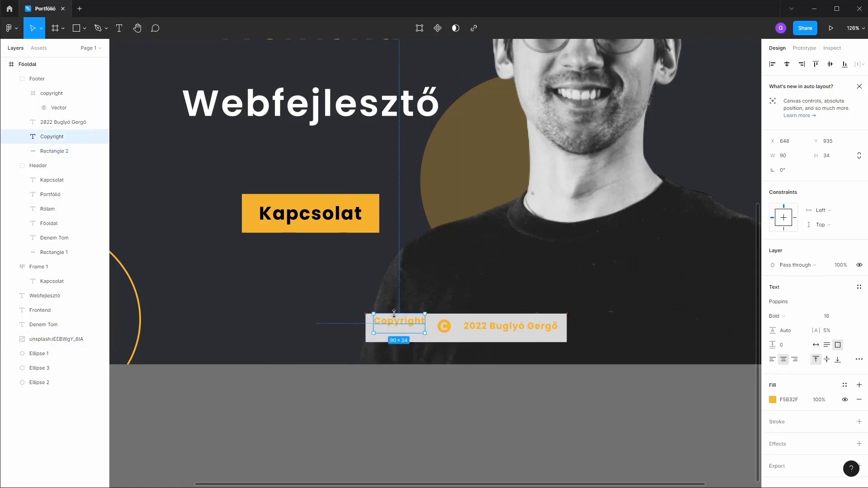
pyautogui.moveTo(393, 333); pyautogui.dragTo(393, 342)
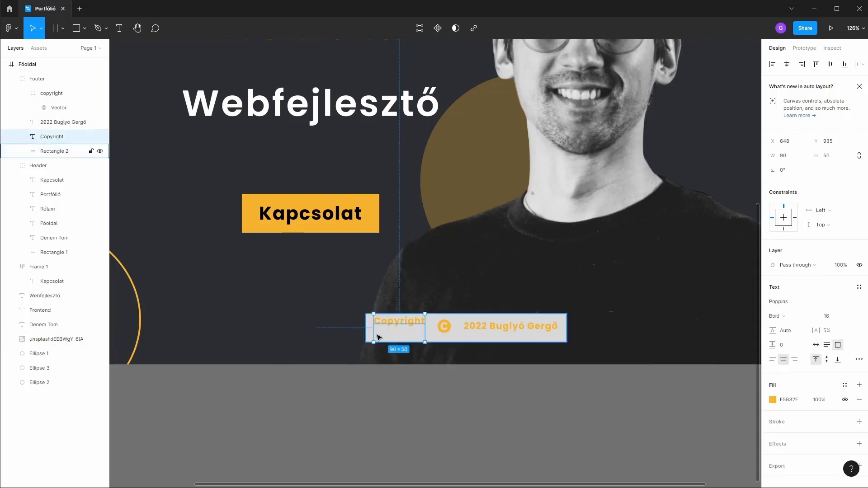
pyautogui.click(495, 324)
pyautogui.moveTo(495, 318); pyautogui.dragTo(495, 342)
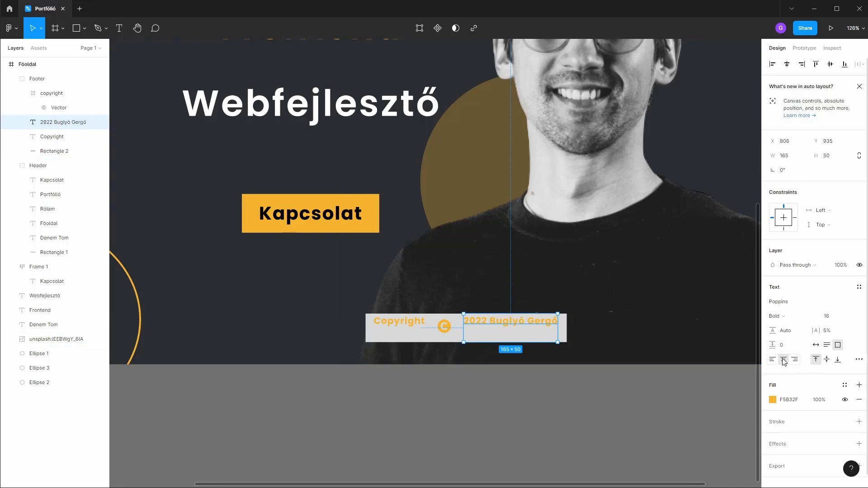
pyautogui.click(826, 359)
# Step: Even the icon spacing, widen the Copyright box leftward, and remove the bar's grey fill
pyautogui.click(52, 136)
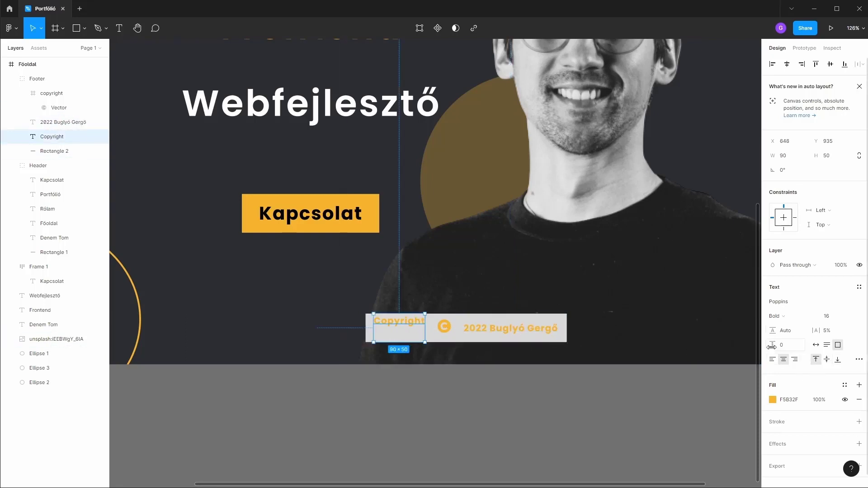
pyautogui.click(827, 362)
pyautogui.click(443, 329)
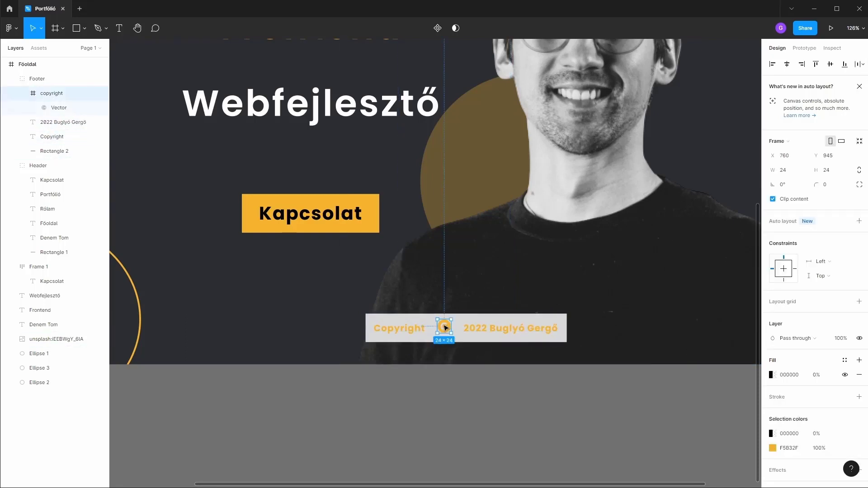
pyautogui.moveTo(442, 328); pyautogui.dragTo(446, 330)
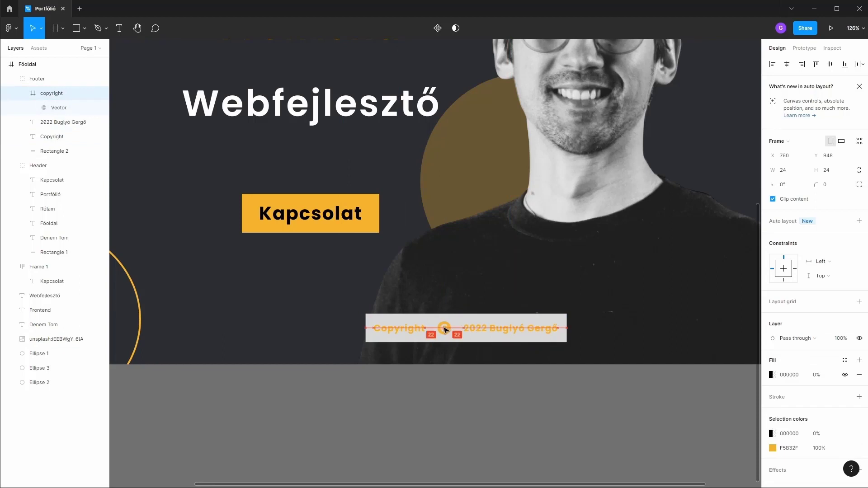
pyautogui.click(520, 329)
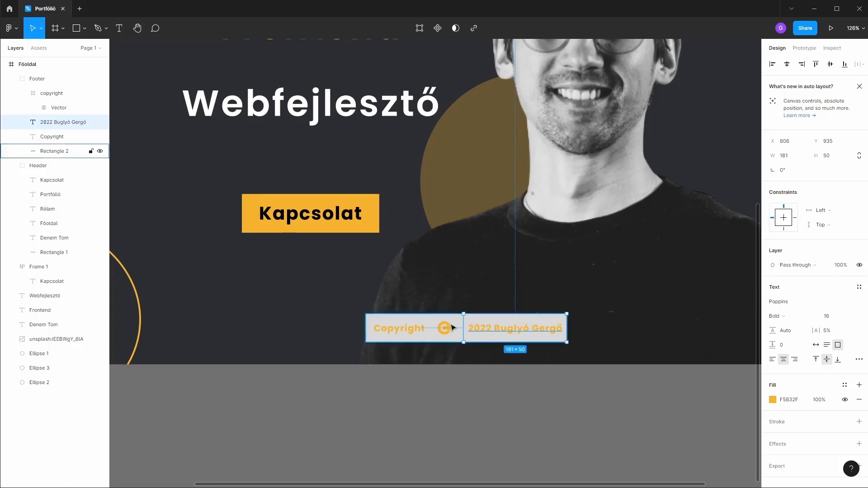
pyautogui.click(405, 328)
pyautogui.moveTo(371, 322); pyautogui.dragTo(364, 322)
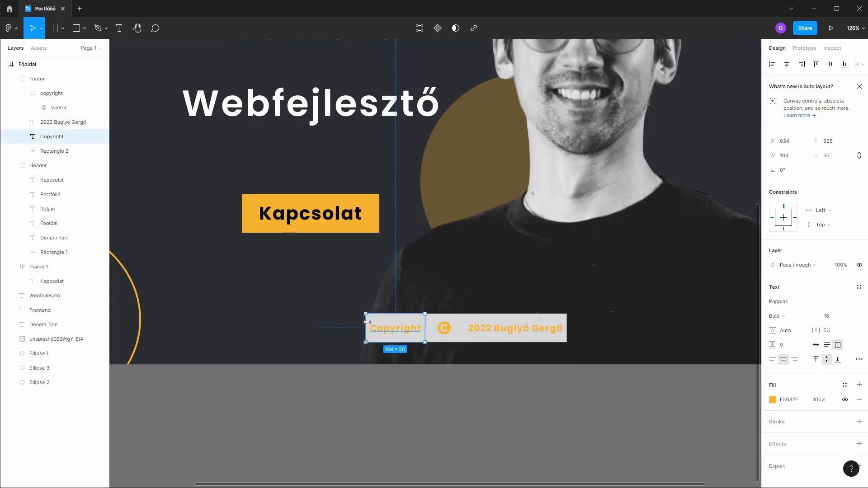
pyautogui.click(464, 322)
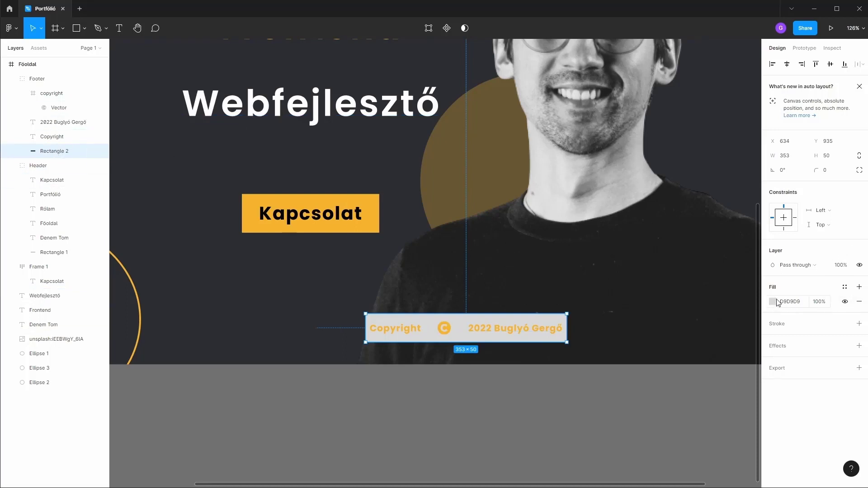
pyautogui.click(858, 303)
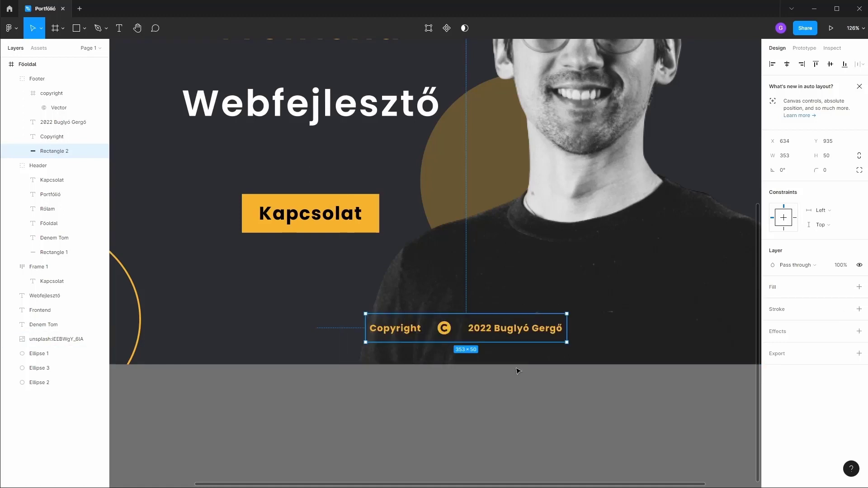
pyautogui.scroll(-5, 518, 370)
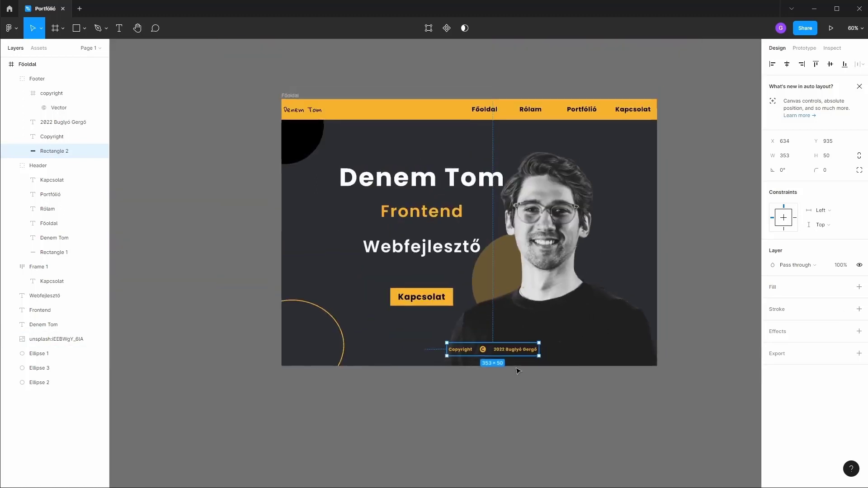
pyautogui.scroll(2, 518, 370)
# Step: Show the Főoldal frame's column layout grid
pyautogui.click(46, 66)
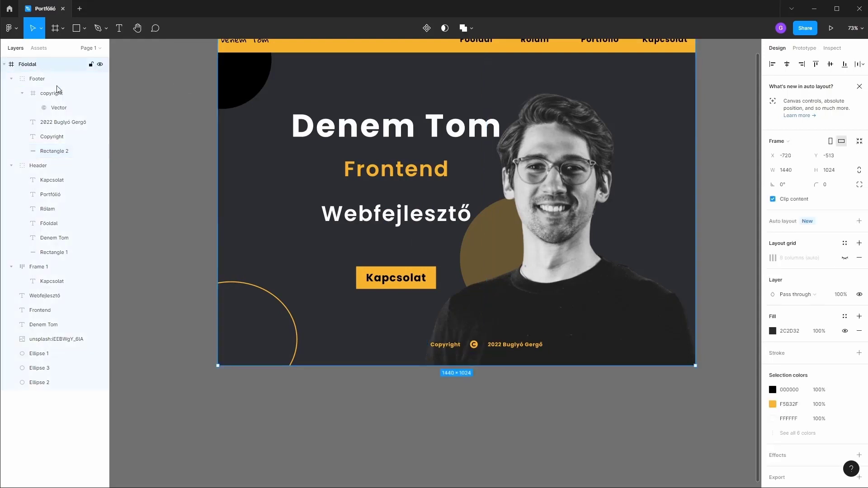
pyautogui.click(844, 257)
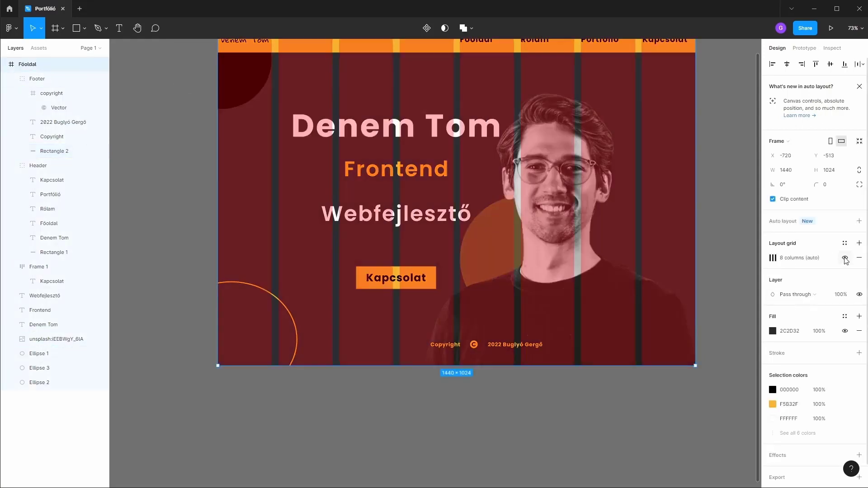
pyautogui.moveTo(480, 347); pyautogui.dragTo(469, 346)
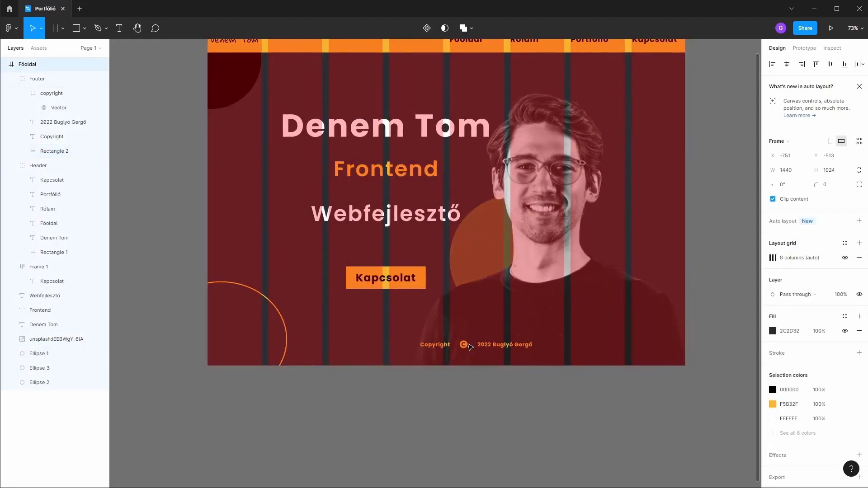
# Step: Centre the Footer group horizontally and move it lower in the frame
pyautogui.click(51, 82)
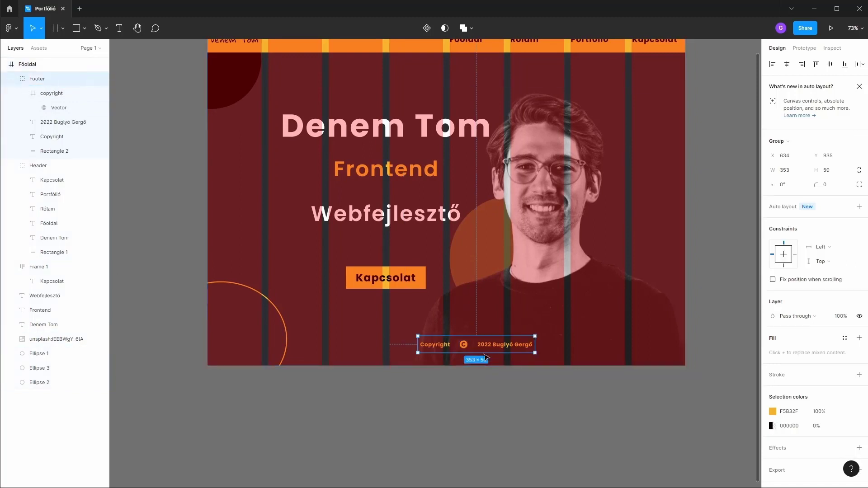
pyautogui.moveTo(482, 346); pyautogui.dragTo(452, 345)
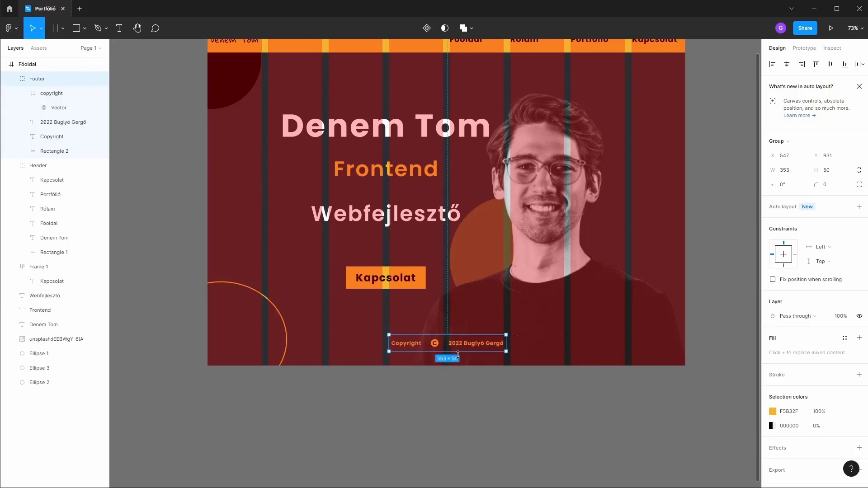
pyautogui.scroll(5, 504, 348)
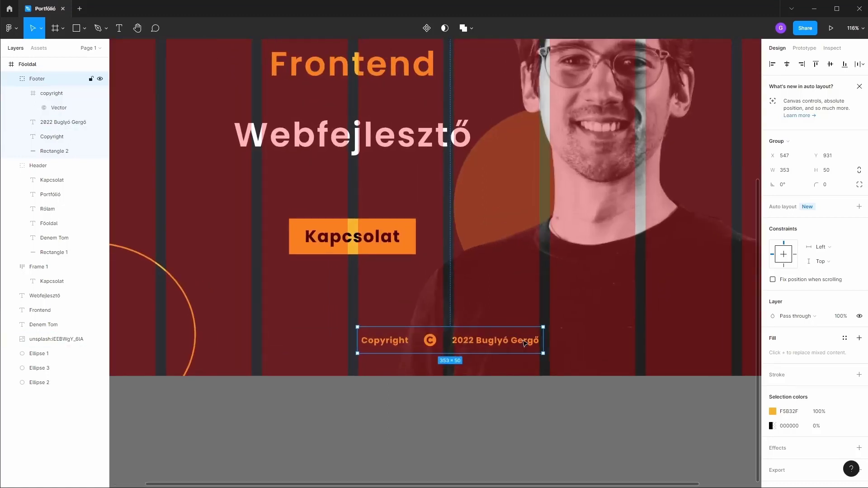
pyautogui.moveTo(542, 339); pyautogui.dragTo(540, 338)
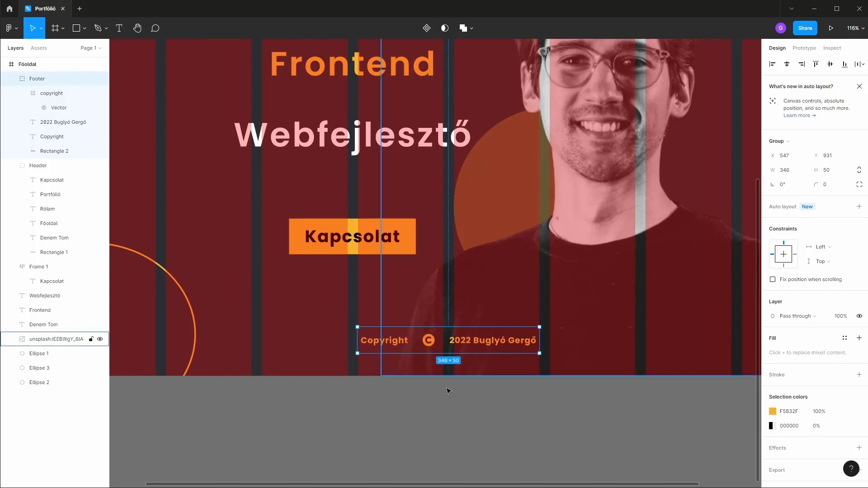
pyautogui.click(448, 420)
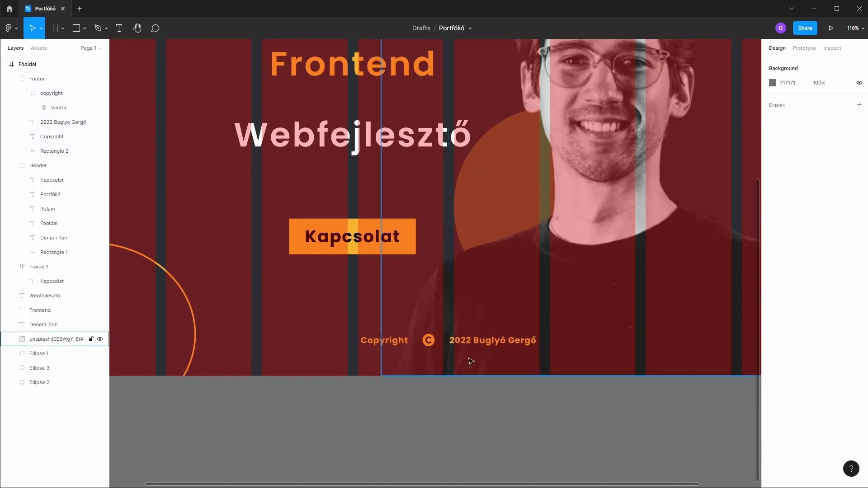
pyautogui.moveTo(460, 334); pyautogui.dragTo(461, 359)
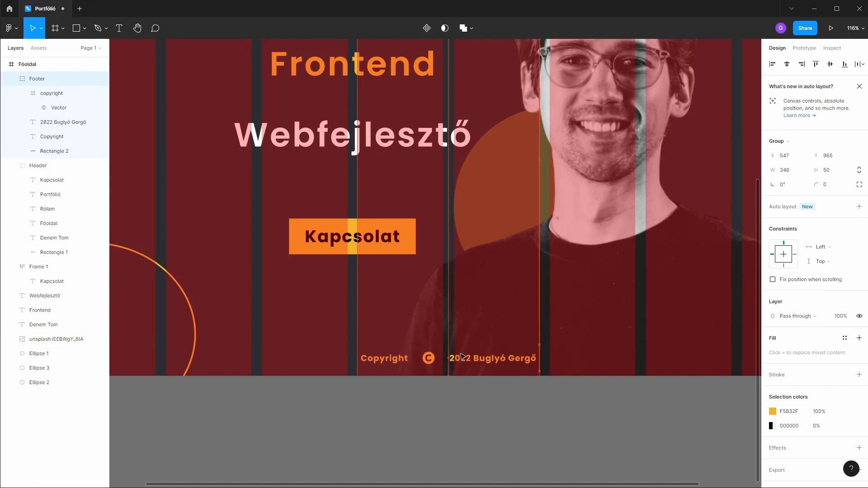
pyautogui.click(484, 396)
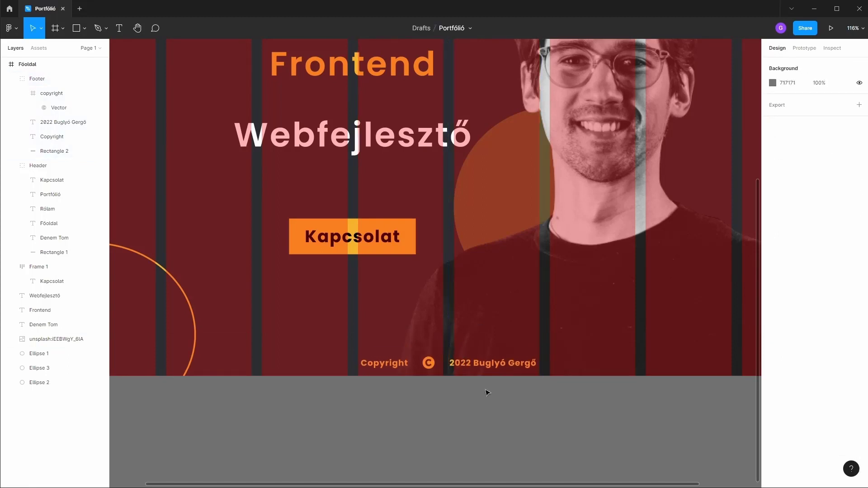
# Step: Hide the Főoldal column layout grid again
pyautogui.keyDown('ctrl'); pyautogui.scroll(-2, 486, 393); pyautogui.keyUp('ctrl')
pyautogui.keyDown('ctrl'); pyautogui.scroll(-2, 487, 393); pyautogui.keyUp('ctrl')
pyautogui.keyDown('ctrl'); pyautogui.scroll(-3, 487, 392); pyautogui.keyUp('ctrl')
pyautogui.scroll(2, 503, 360)
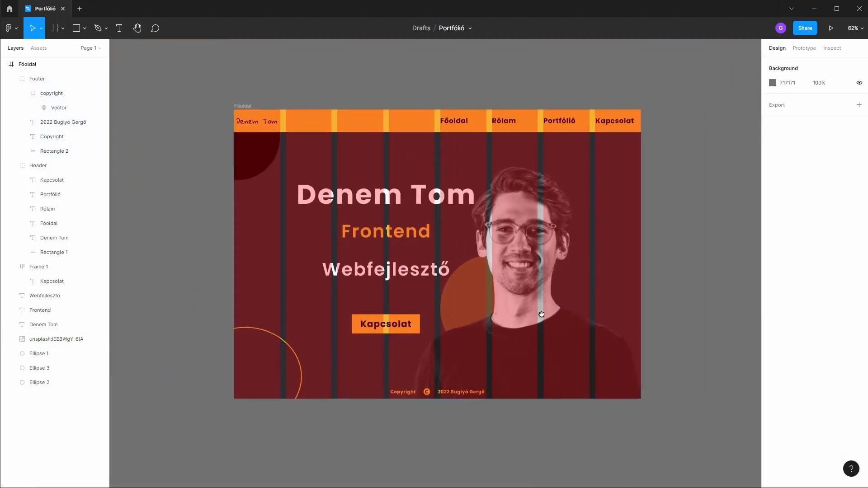
pyautogui.scroll(1, 538, 310)
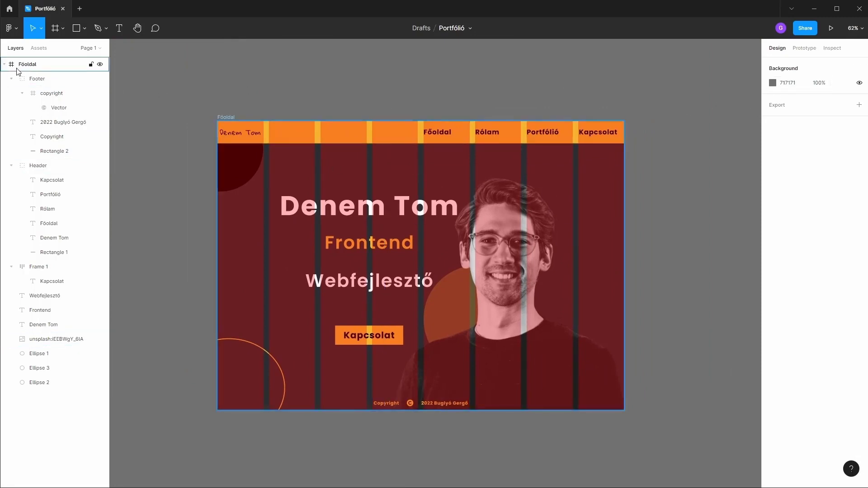
pyautogui.click(31, 66)
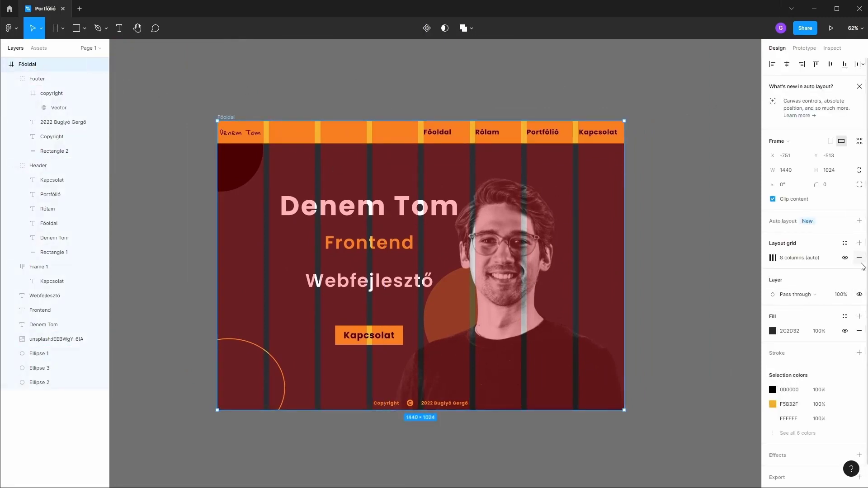
pyautogui.click(845, 259)
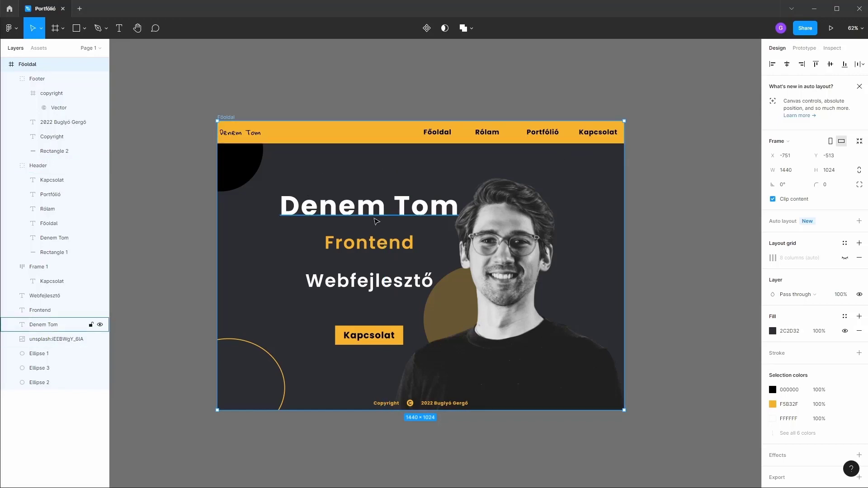
# Step: Duplicate the Főoldal frame below the original
pyautogui.scroll(-5, 374, 220)
pyautogui.scroll(-1, 331, 235)
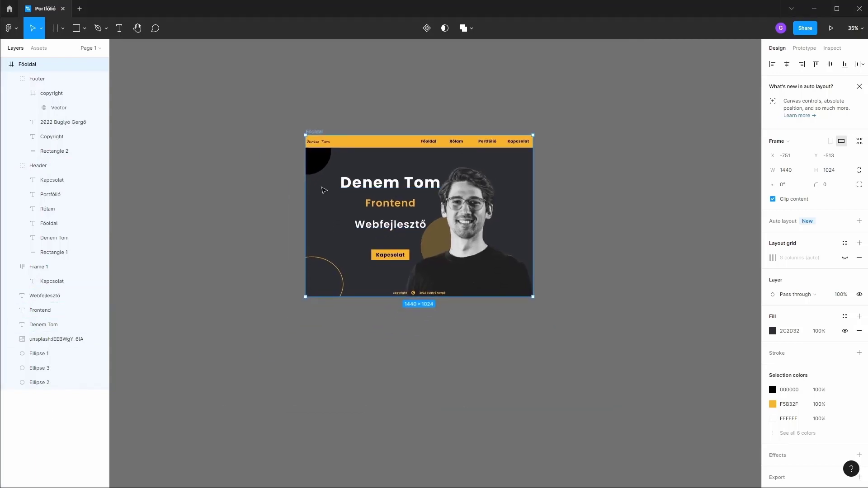
pyautogui.moveTo(324, 190); pyautogui.dragTo(321, 384)
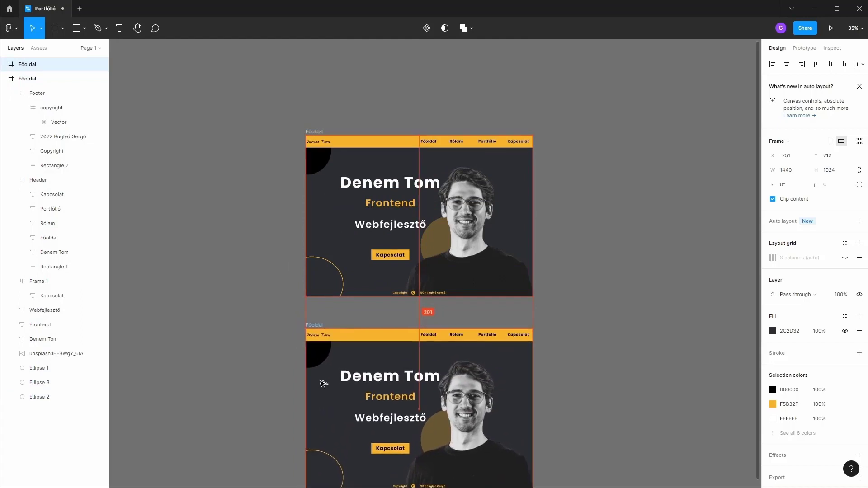
pyautogui.scroll(-3, 255, 351)
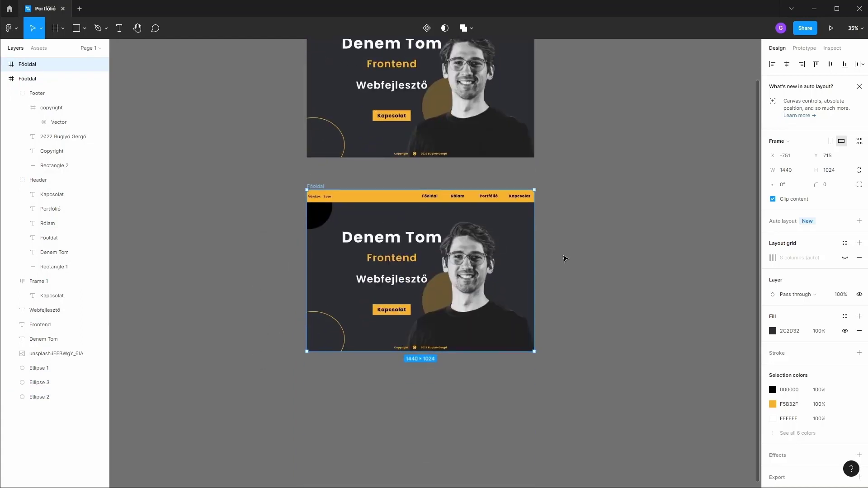
pyautogui.click(469, 262)
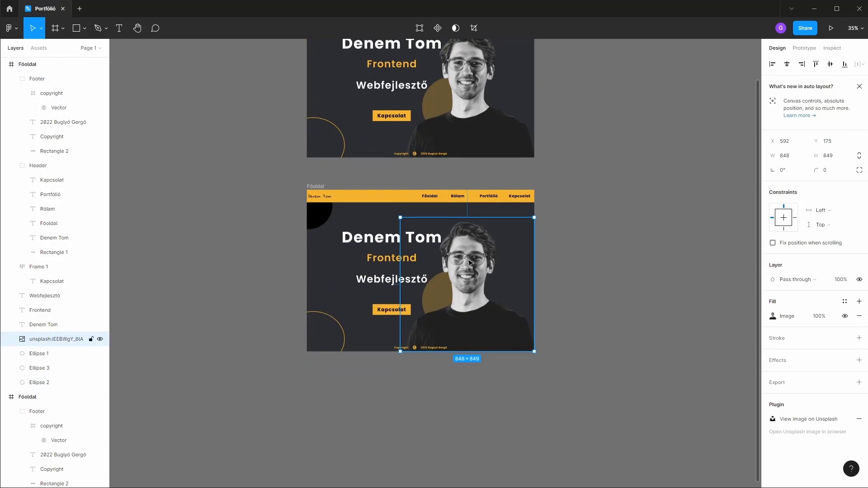
pyautogui.scroll(4, 470, 262)
pyautogui.press('Escape')
pyautogui.hotkey('ctrl', 'z')
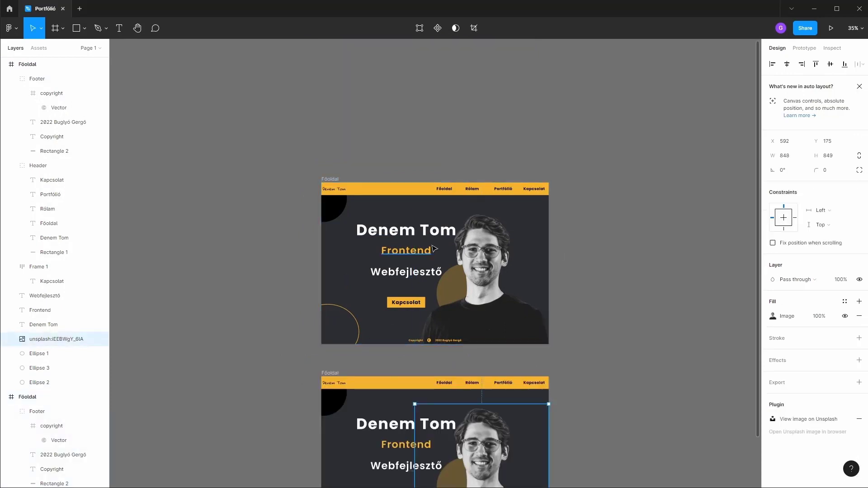
# Step: Delete the portrait photo and the orange circle behind it from the copy
pyautogui.scroll(-1, 601, 321)
pyautogui.scroll(-2, 566, 352)
pyautogui.scroll(-2, 497, 294)
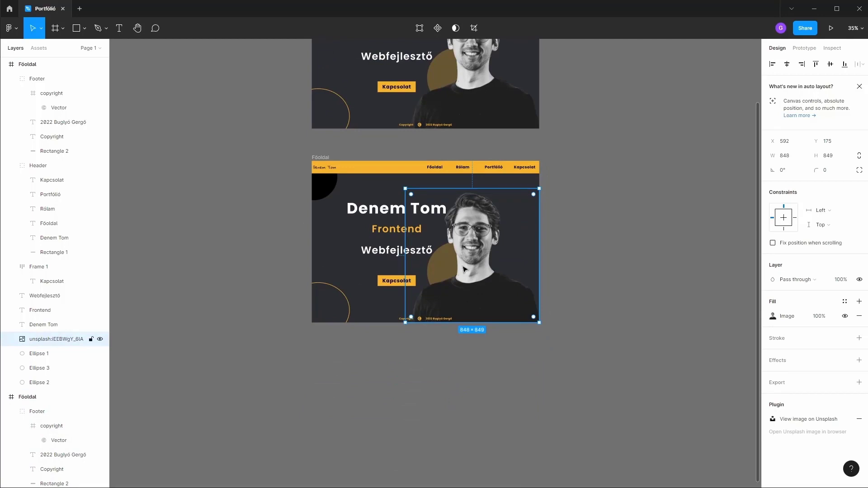
pyautogui.press('Delete')
pyautogui.click(475, 279)
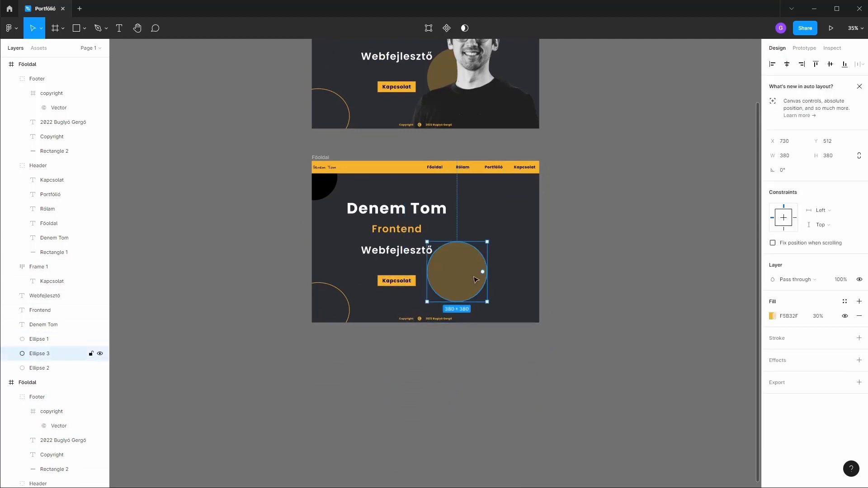
pyautogui.press('Delete')
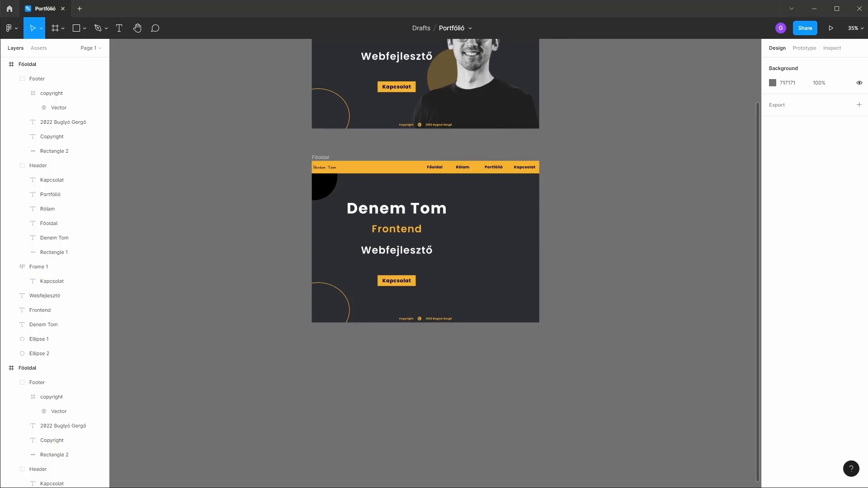
# Step: Delete the Webfejlesztő and Frontend texts from the copied frame
pyautogui.click(393, 282)
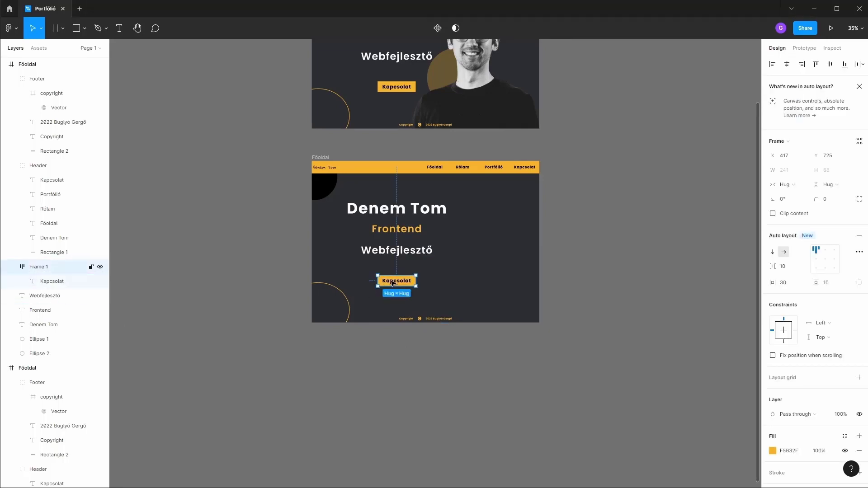
pyautogui.click(398, 250)
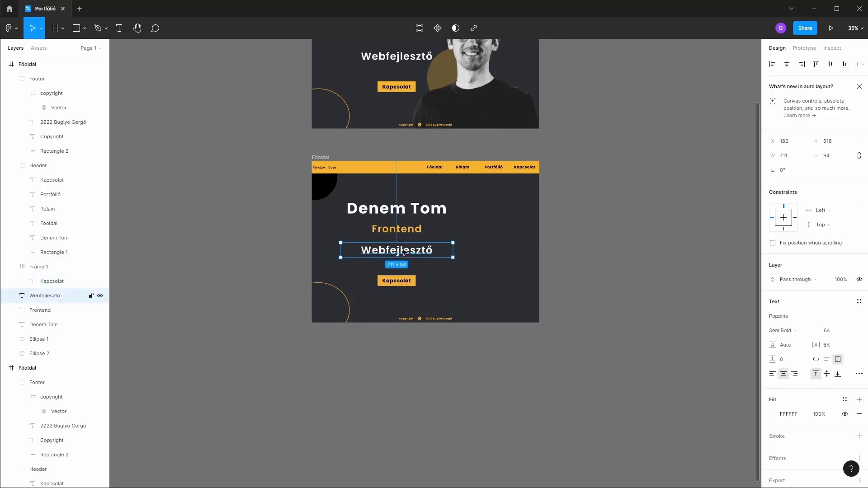
pyautogui.press('Delete')
pyautogui.click(400, 230)
pyautogui.press('Delete')
pyautogui.click(379, 194)
pyautogui.hotkey('shift', '2')
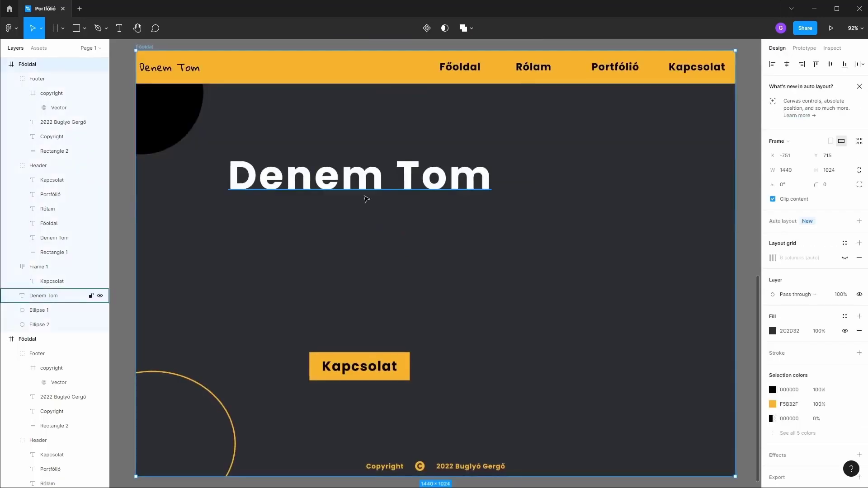
# Step: Delete the Denem Tom heading, the black circle and the orange outlined circle
pyautogui.click(379, 192)
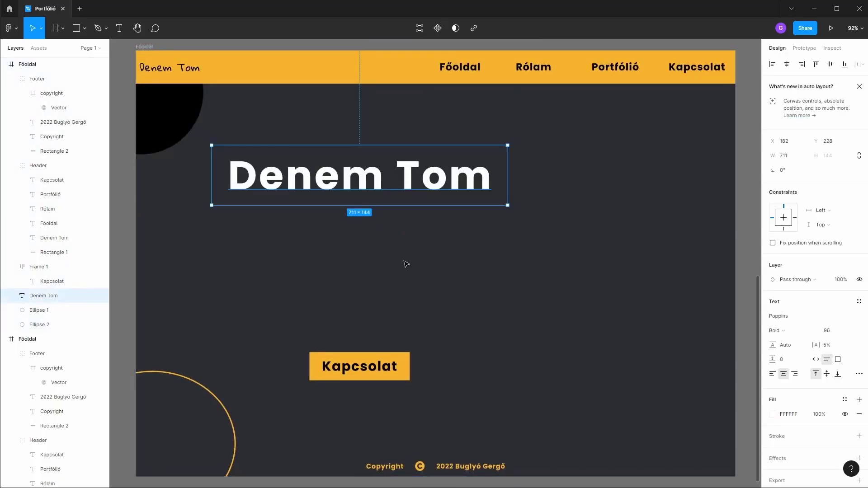
pyautogui.press('Delete')
pyautogui.click(192, 131)
pyautogui.press('Delete')
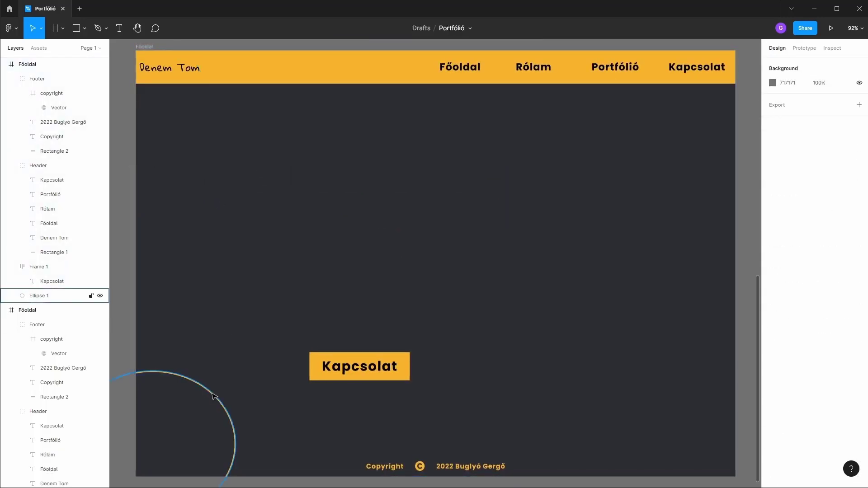
pyautogui.click(216, 391)
pyautogui.press('Delete')
pyautogui.scroll(-5, 301, 325)
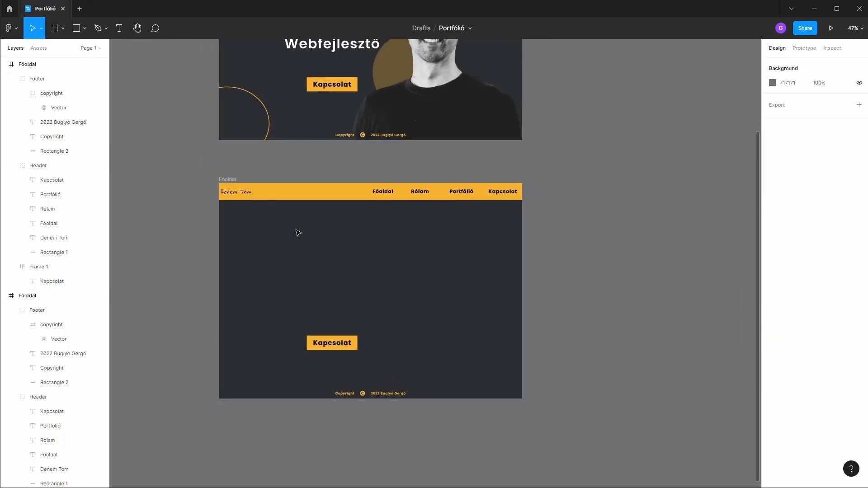
# Step: Rename the copied frame to Rólam
pyautogui.click(45, 67)
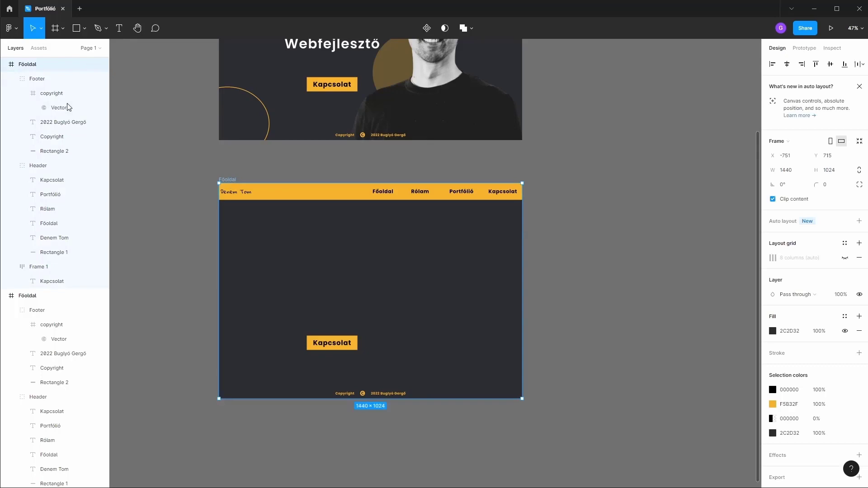
pyautogui.doubleClick(28, 64)
pyautogui.write('Ro')
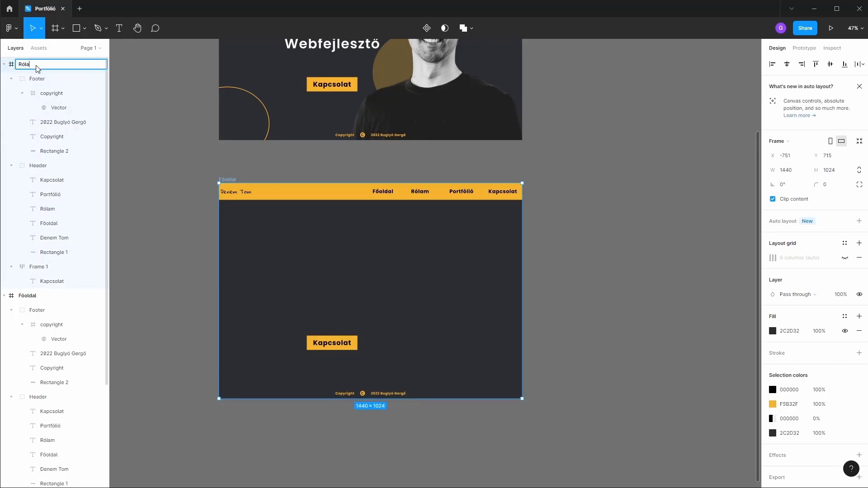
pyautogui.press('Return')
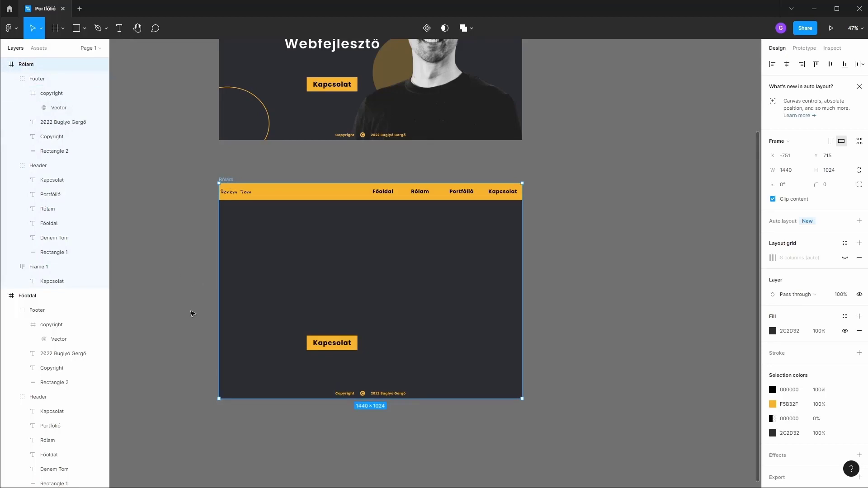
# Step: Collapse both layer trees and move Rólam below Főoldal in the layer order
pyautogui.scroll(-3, 193, 314)
pyautogui.scroll(-2, 193, 313)
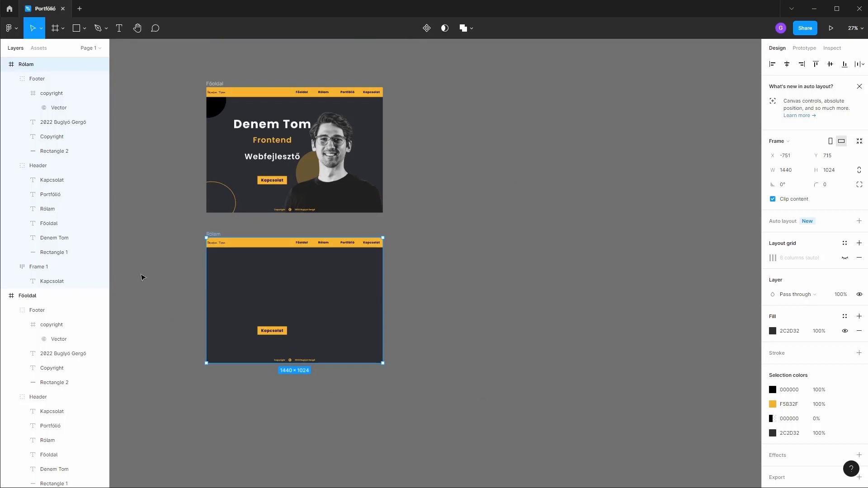
pyautogui.click(4, 295)
pyautogui.click(4, 64)
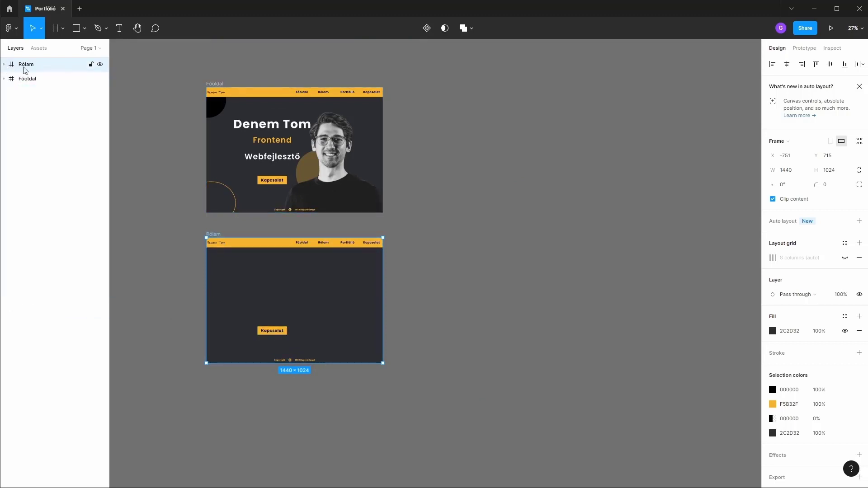
pyautogui.moveTo(24, 67); pyautogui.dragTo(28, 86)
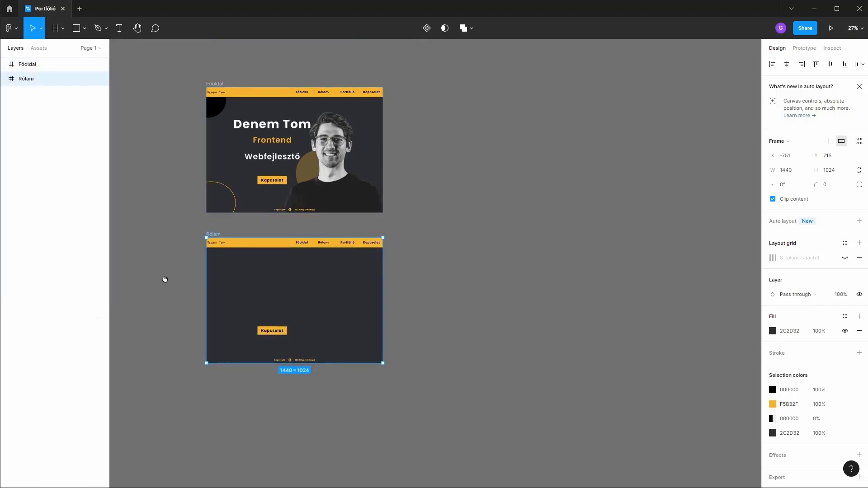
pyautogui.moveTo(165, 280); pyautogui.dragTo(258, 275)
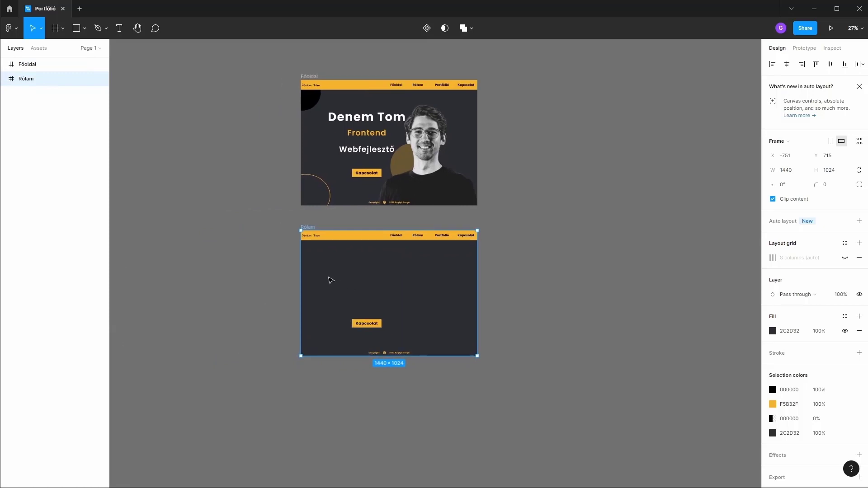
pyautogui.scroll(2, 339, 300)
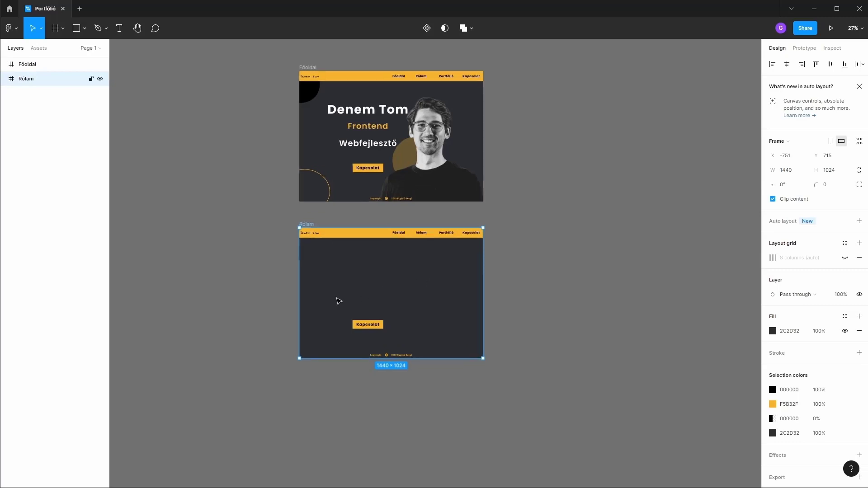
pyautogui.scroll(2, 339, 300)
pyautogui.scroll(-1, 405, 310)
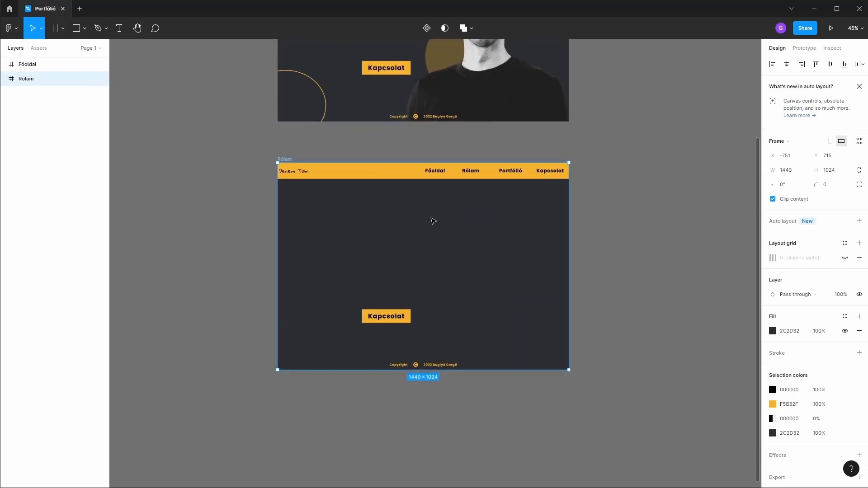
pyautogui.click(439, 131)
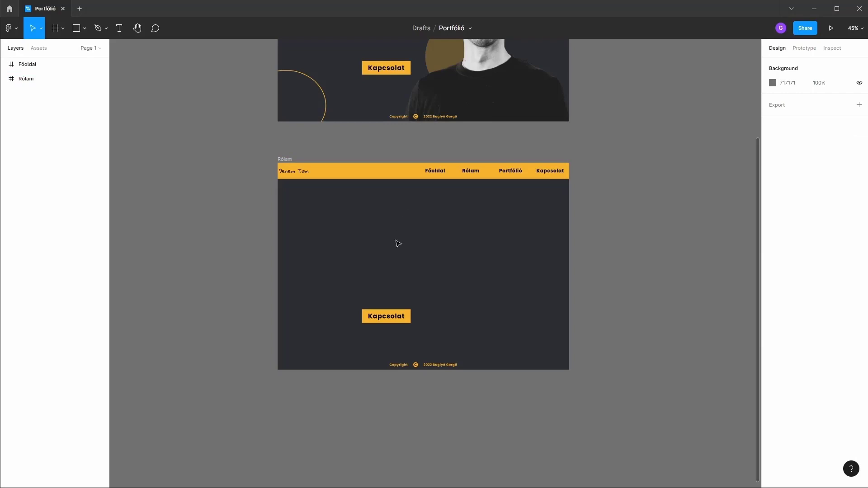
# Step: Add a RÓLAM heading in capitals in a text box under the navbar
pyautogui.click(119, 29)
pyautogui.moveTo(386, 183); pyautogui.dragTo(479, 203)
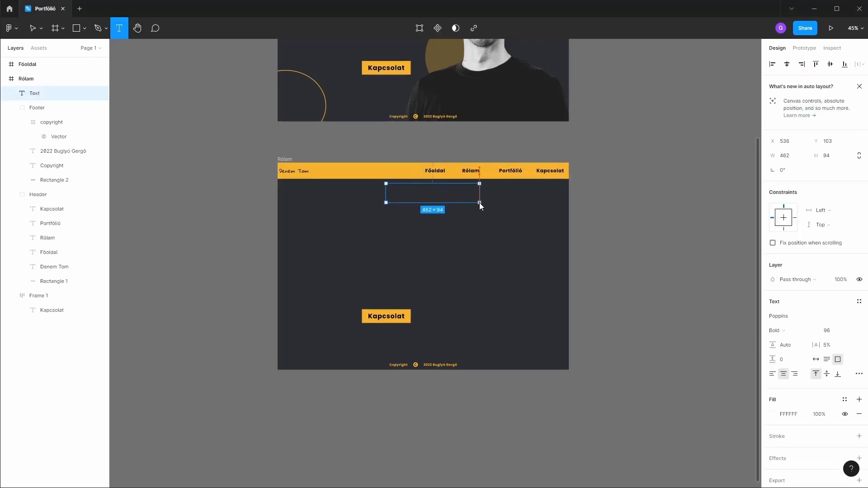
pyautogui.write('R')
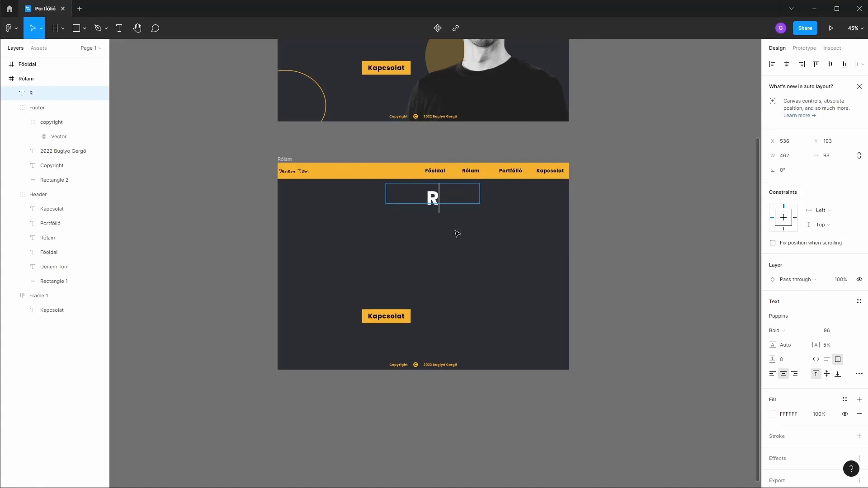
pyautogui.write('ó')
pyautogui.write('lam')
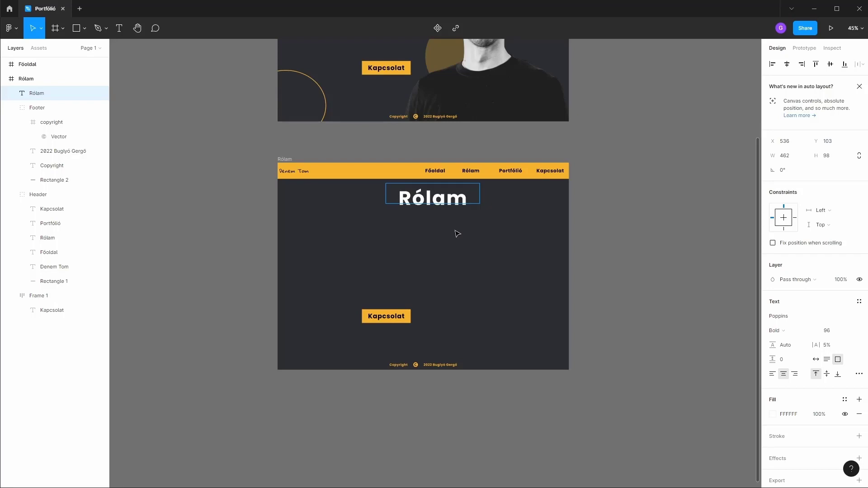
pyautogui.hotkey('shift', 'Left')
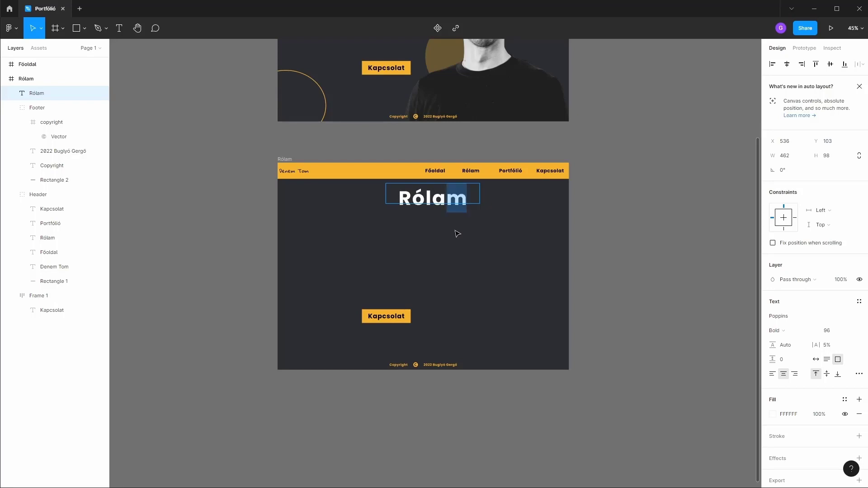
pyautogui.hotkey('shift', 'Left')
pyautogui.hotkey('shift', 'Left')
pyautogui.hotkey('shift', 'Left')
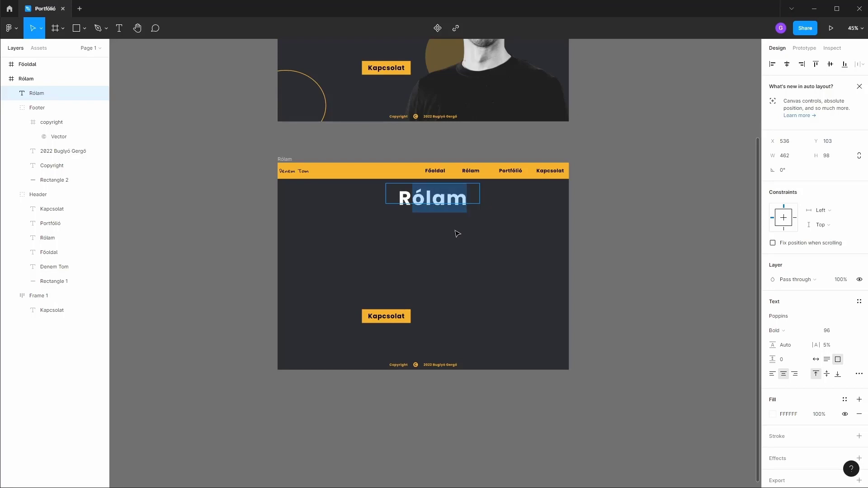
pyautogui.write('ÓLAM')
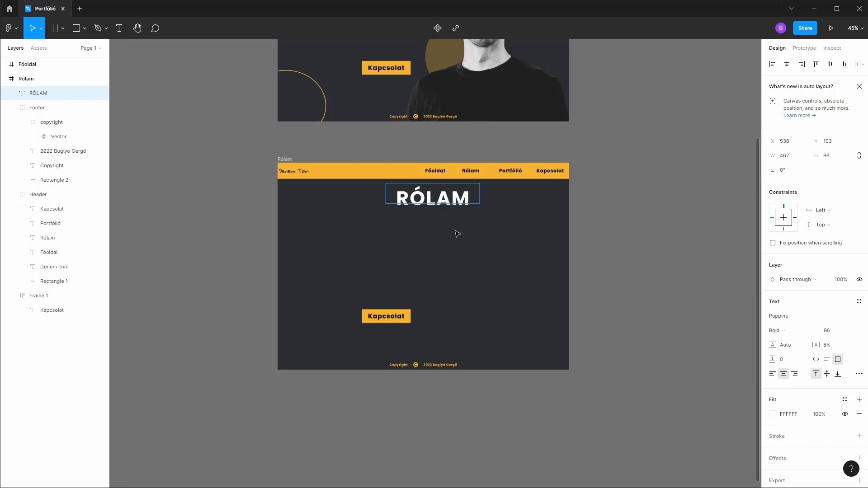
pyautogui.doubleClick(397, 197)
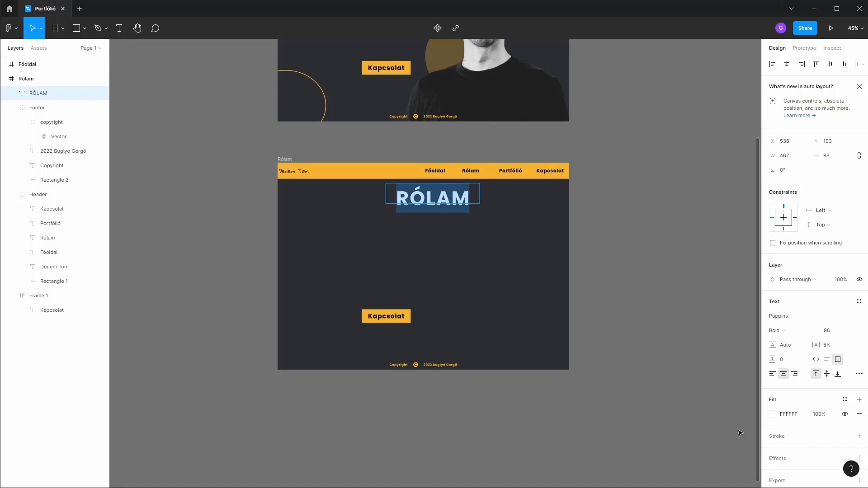
# Step: Make the RÓLAM heading orange, auto-width, SemiBold at size 64
pyautogui.click(772, 414)
pyautogui.click(675, 444)
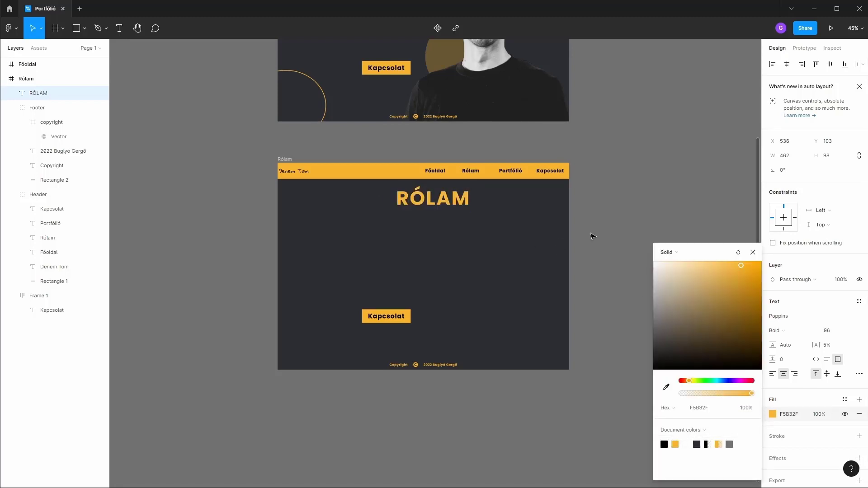
pyautogui.click(752, 252)
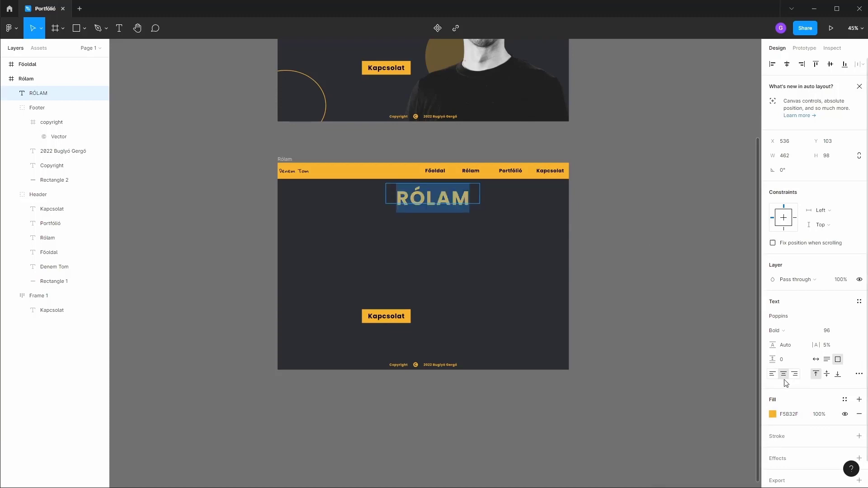
pyautogui.click(815, 360)
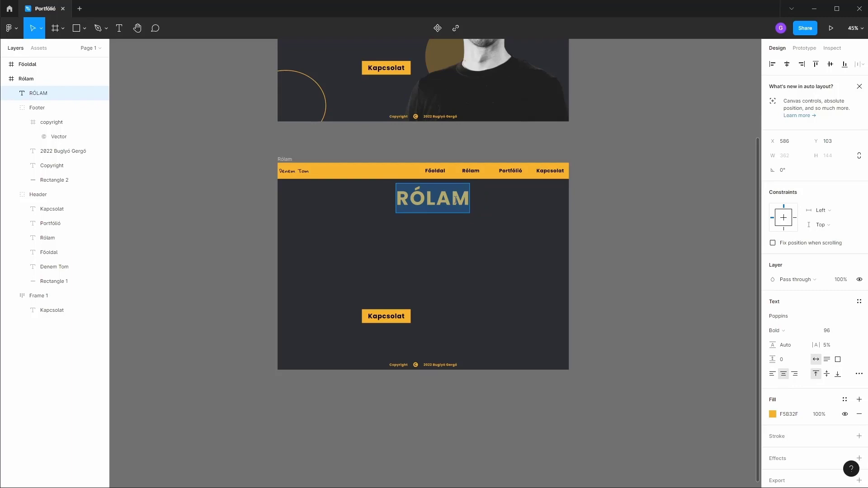
pyautogui.click(791, 335)
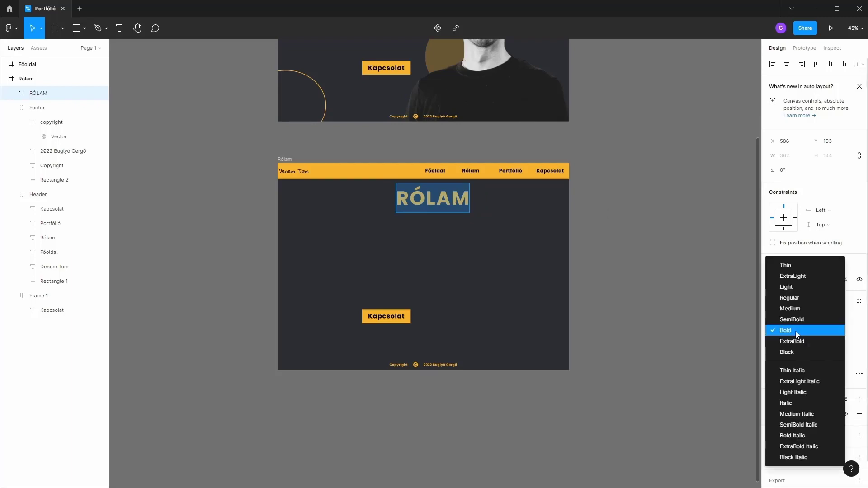
pyautogui.click(796, 319)
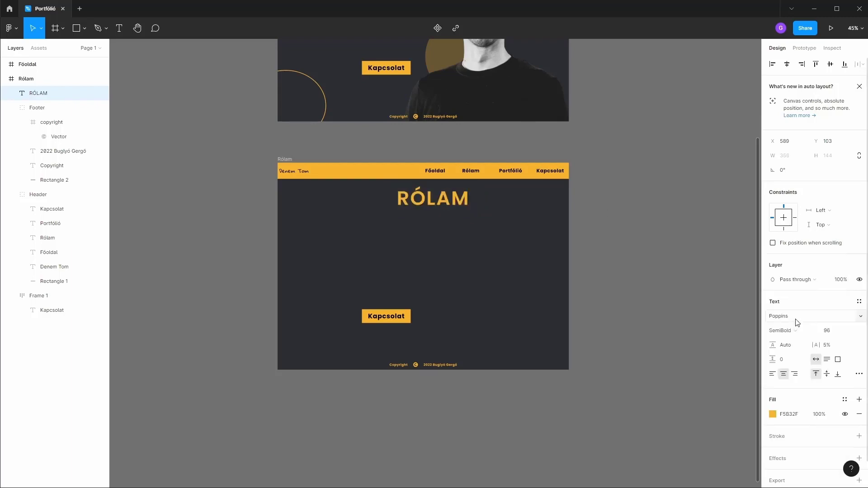
pyautogui.click(849, 330)
pyautogui.click(840, 320)
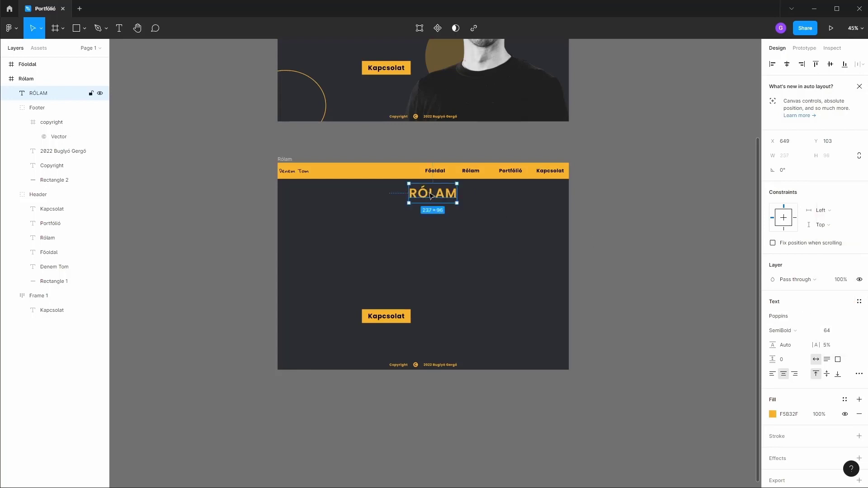
# Step: Move the RÓLAM heading up-left and widen its box to about 346 px
pyautogui.moveTo(430, 195); pyautogui.dragTo(420, 191)
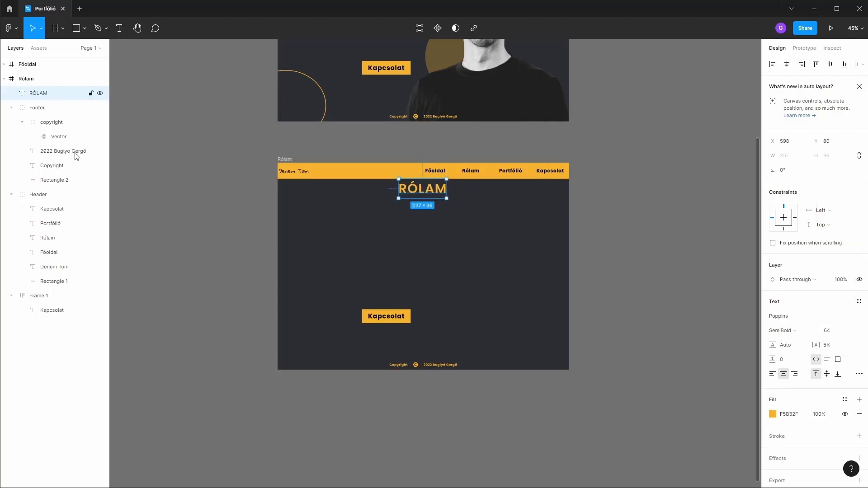
pyautogui.click(50, 79)
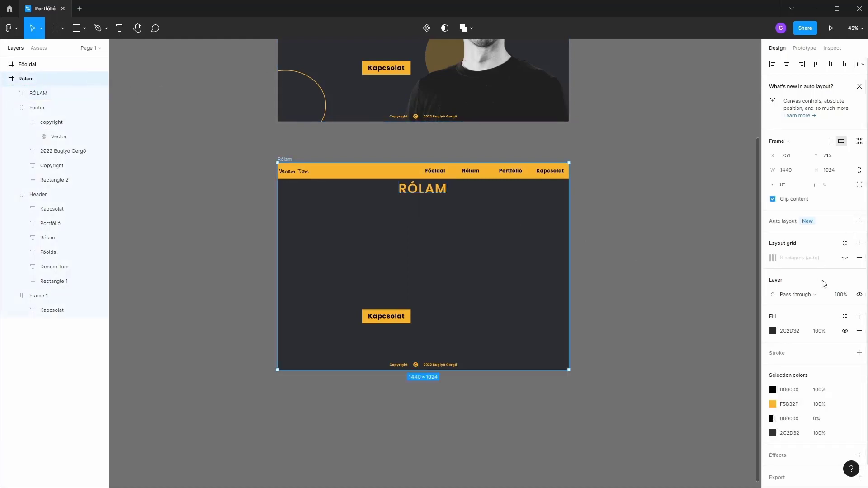
pyautogui.click(845, 259)
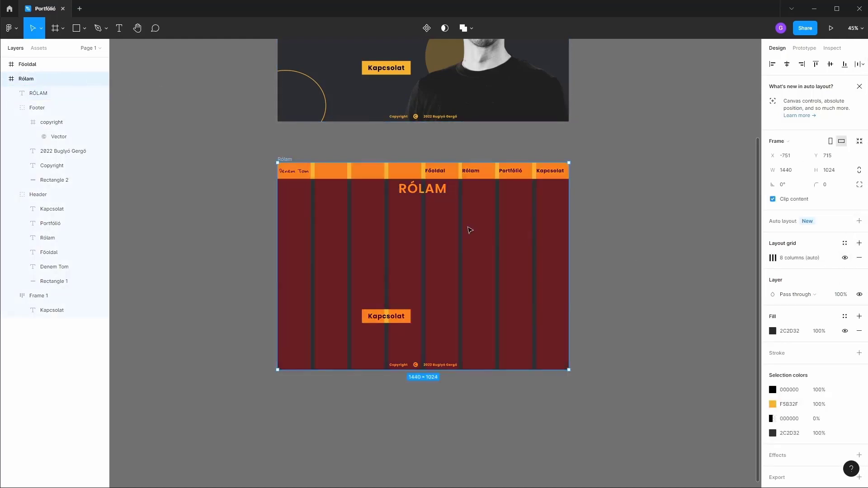
pyautogui.click(424, 193)
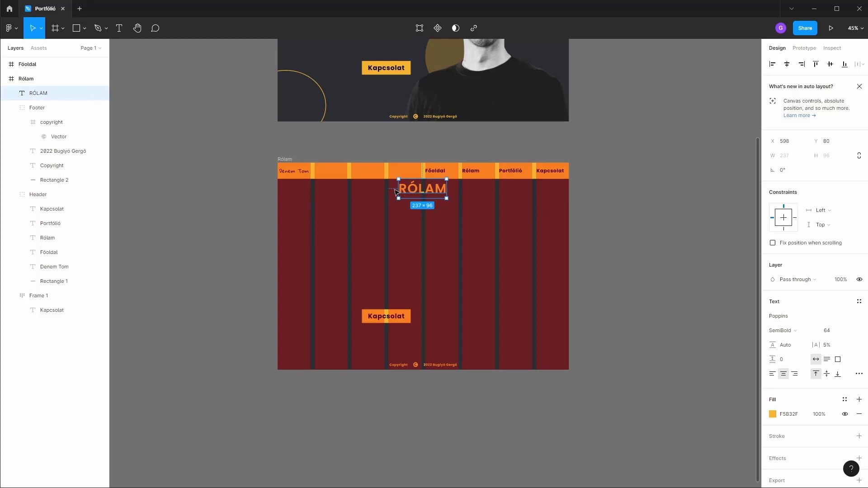
pyautogui.moveTo(396, 189); pyautogui.dragTo(387, 189)
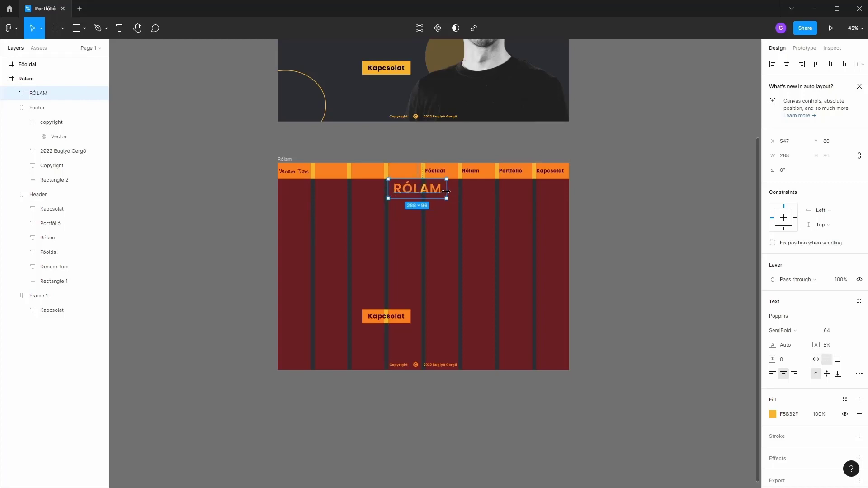
pyautogui.moveTo(447, 191); pyautogui.dragTo(458, 191)
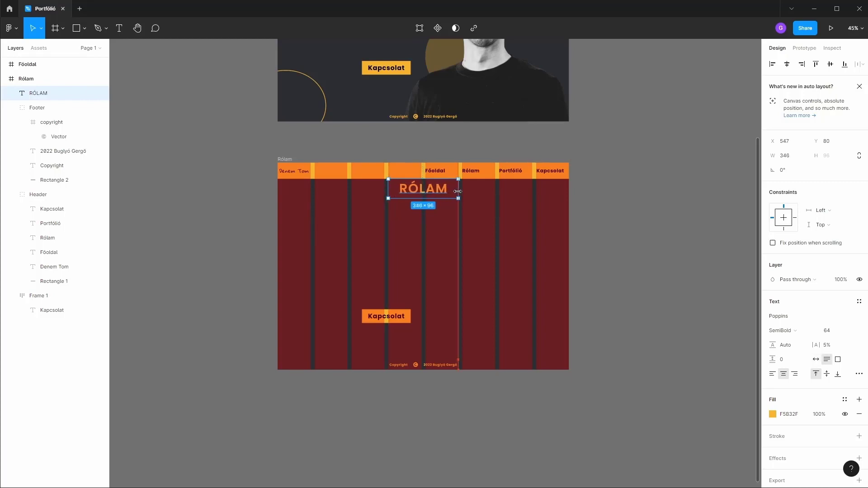
pyautogui.click(614, 310)
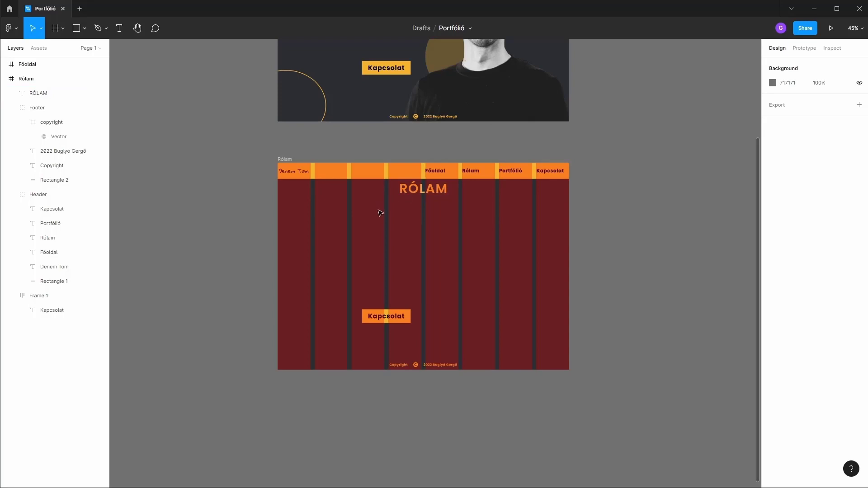
pyautogui.scroll(2, 385, 210)
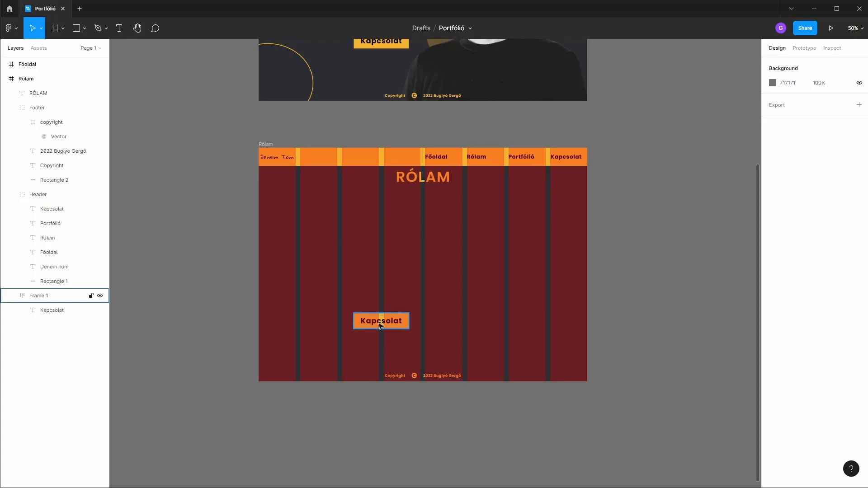
# Step: Move the Kapcsolat button down-right and draw a large rectangle across the page centre
pyautogui.moveTo(380, 321); pyautogui.dragTo(525, 359)
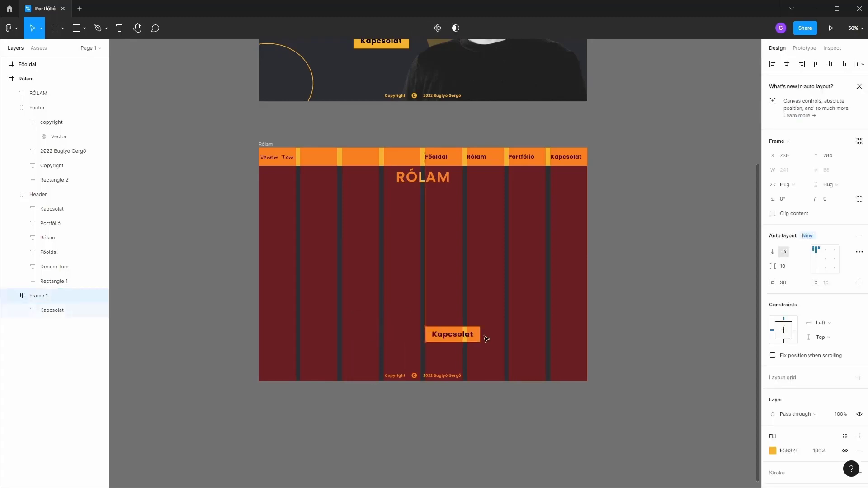
pyautogui.click(83, 29)
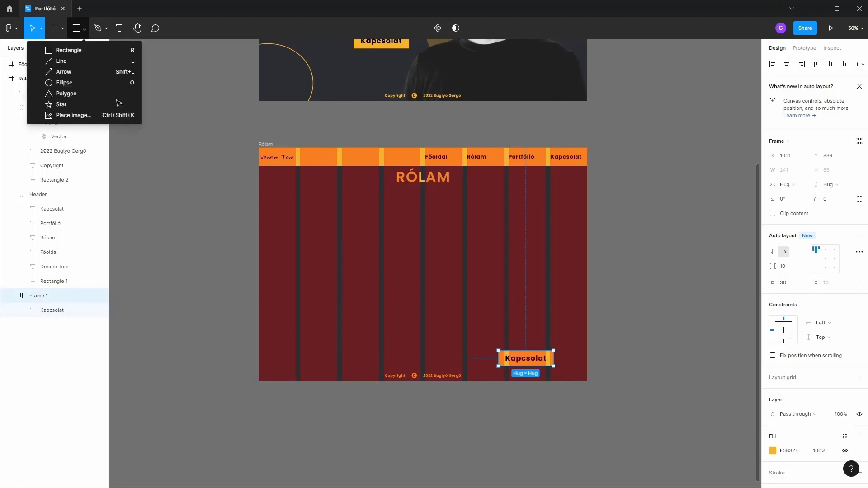
pyautogui.click(85, 50)
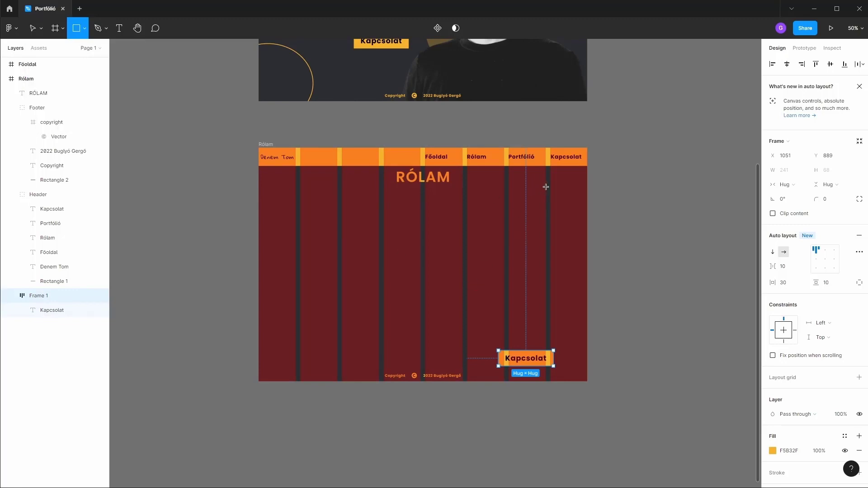
pyautogui.moveTo(545, 187)
pyautogui.mouseDown()
pyautogui.moveTo(297, 351)
pyautogui.moveTo(300, 364)
pyautogui.mouseUp()
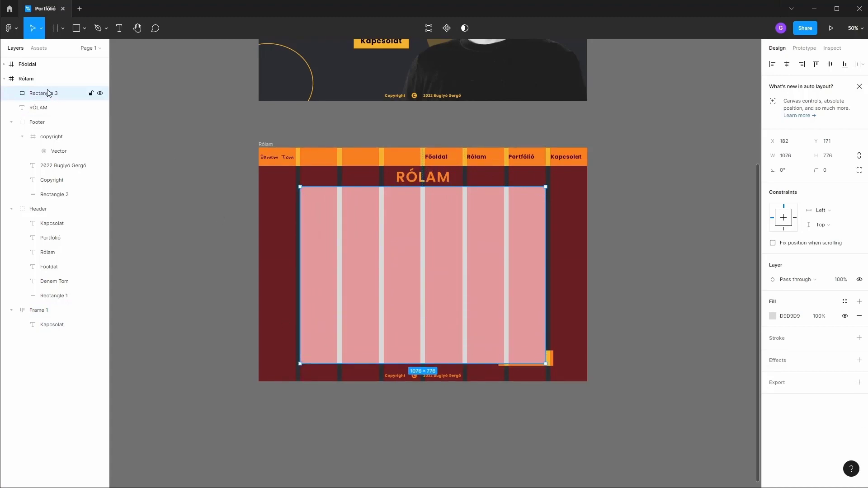
# Step: Place the rectangle behind the Kapcsolat button and duplicate the button to its right
pyautogui.moveTo(48, 93); pyautogui.dragTo(42, 333)
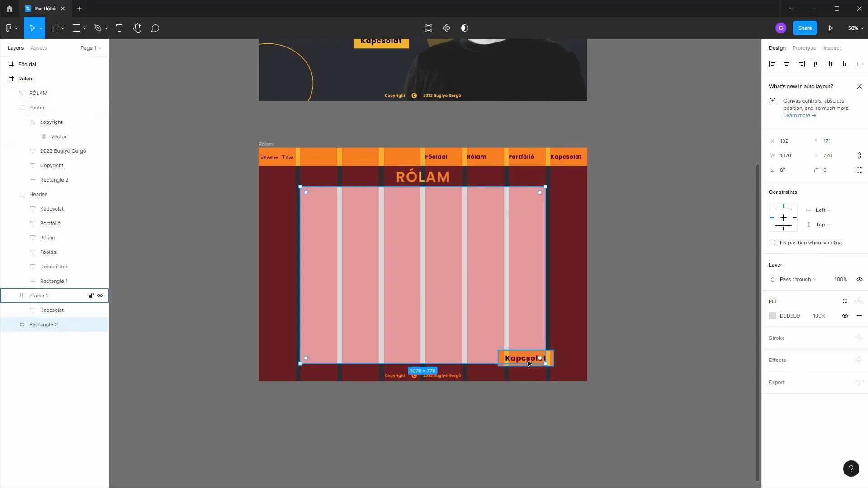
pyautogui.moveTo(528, 363)
pyautogui.mouseDown()
pyautogui.moveTo(500, 352)
pyautogui.moveTo(416, 357)
pyautogui.moveTo(433, 347)
pyautogui.mouseUp()
pyautogui.click(45, 296)
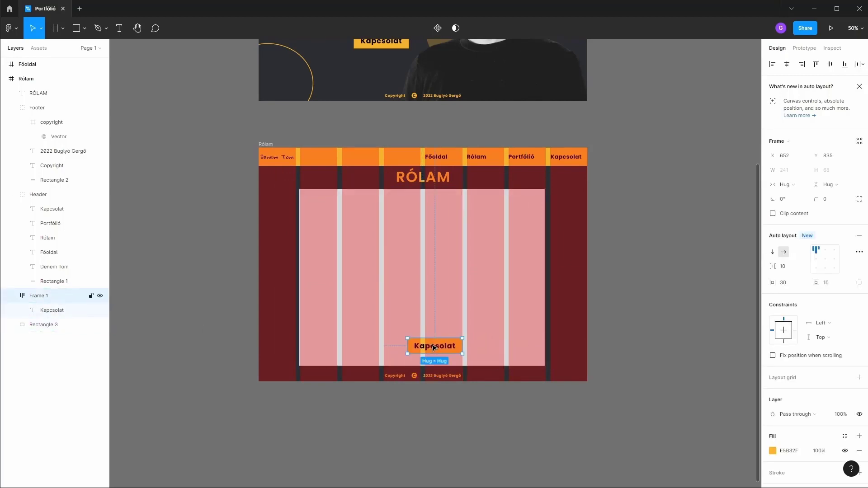
pyautogui.moveTo(433, 347); pyautogui.dragTo(496, 347)
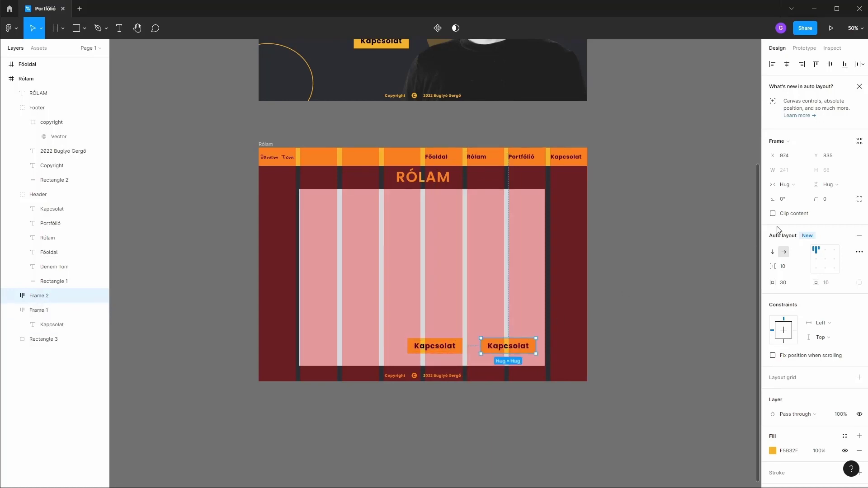
# Step: Change the second button's label to Önéletrajz
pyautogui.doubleClick(507, 346)
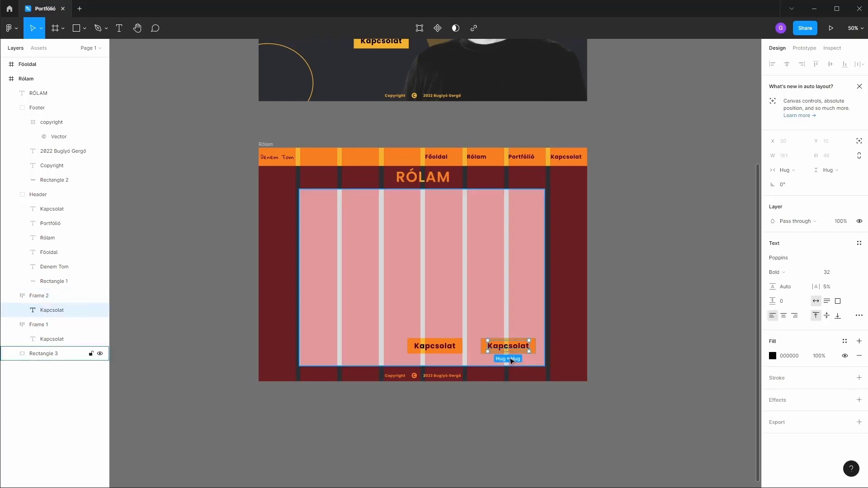
pyautogui.doubleClick(523, 348)
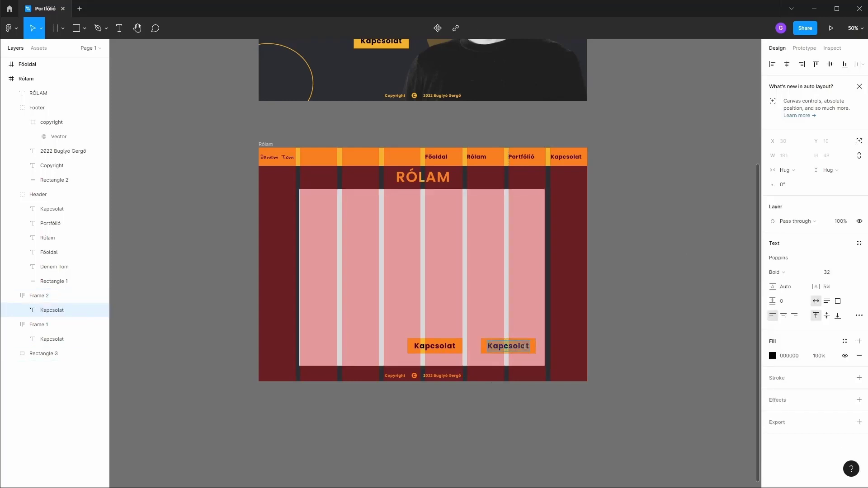
pyautogui.write('Öné')
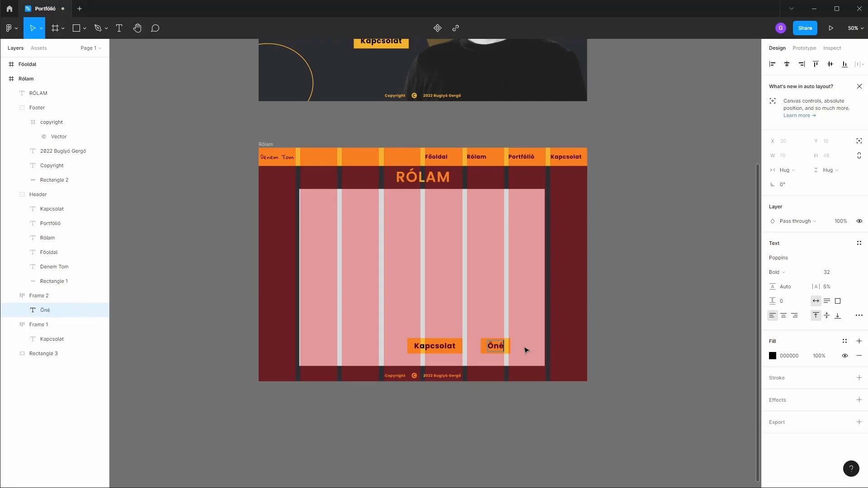
pyautogui.write('letrajz')
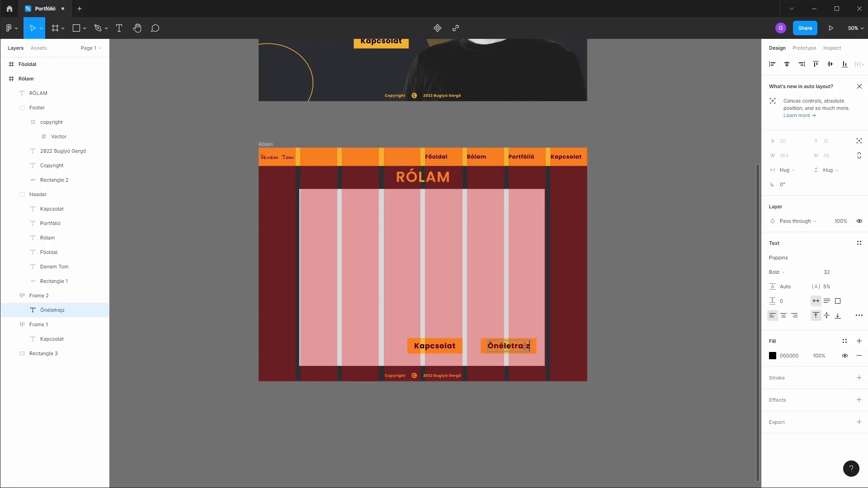
pyautogui.press('Escape')
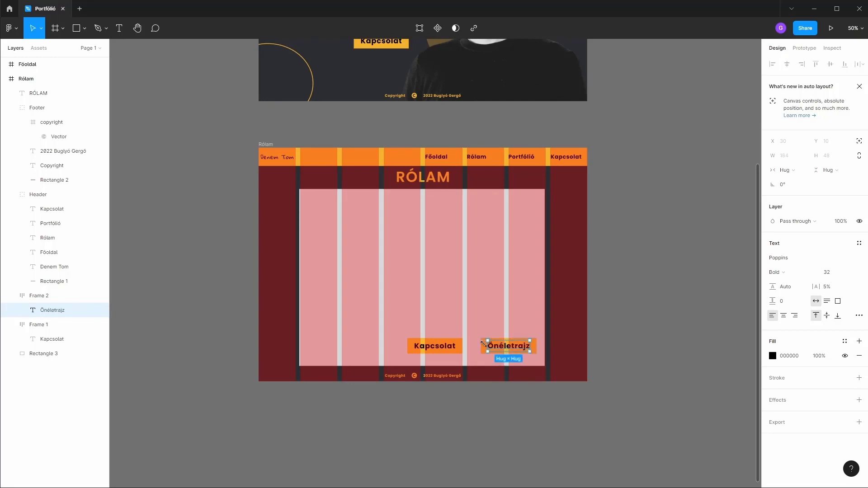
pyautogui.keyDown('ctrl'); pyautogui.scroll(3, 497, 357); pyautogui.keyUp('ctrl')
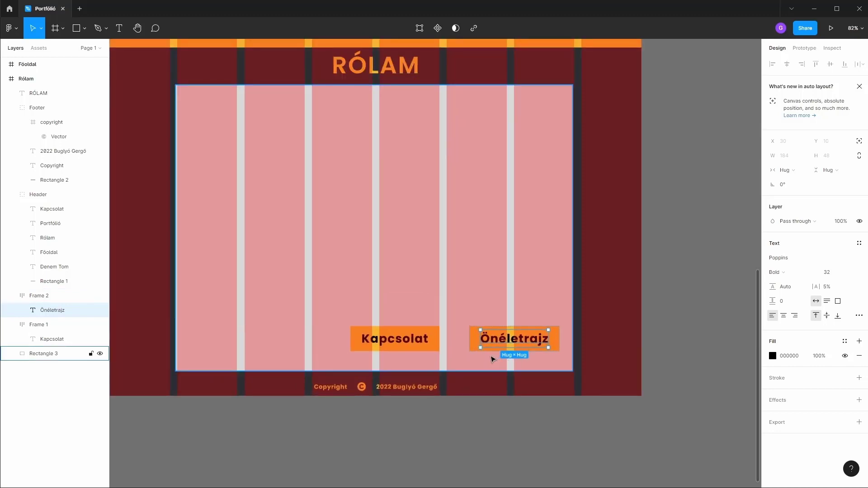
# Step: Remove the Önéletrajz button's fill and give it a 3 px black outline
pyautogui.click(57, 324)
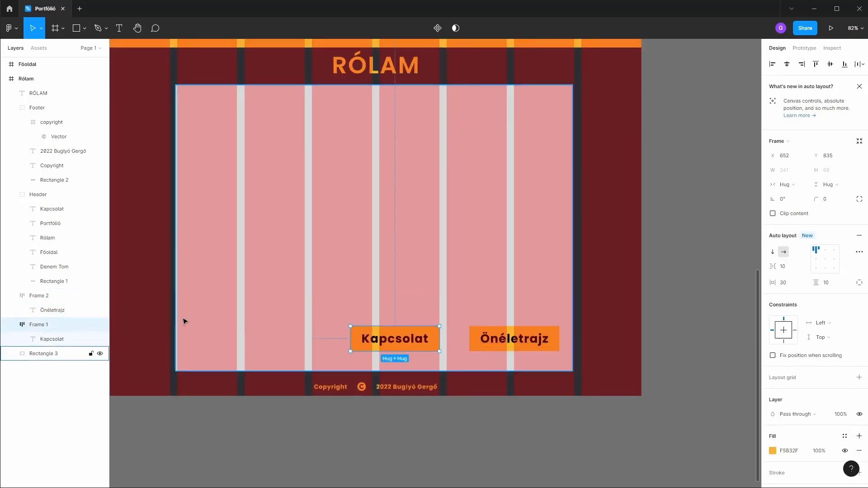
pyautogui.click(40, 297)
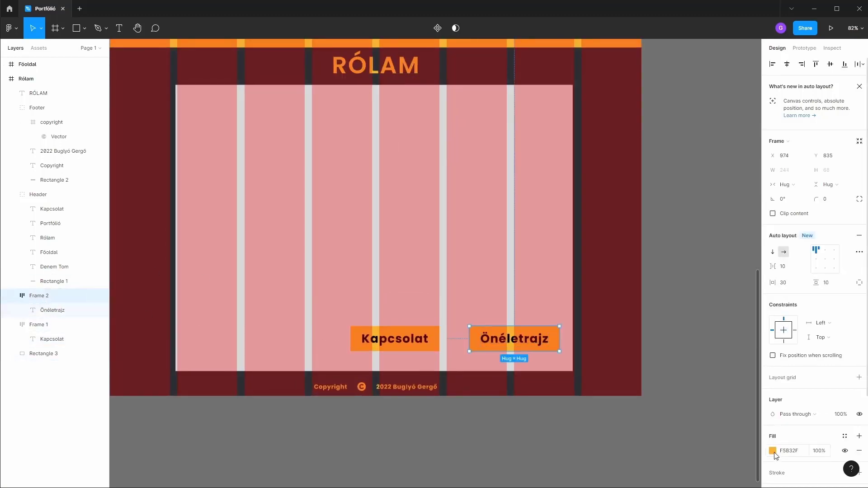
pyautogui.click(858, 451)
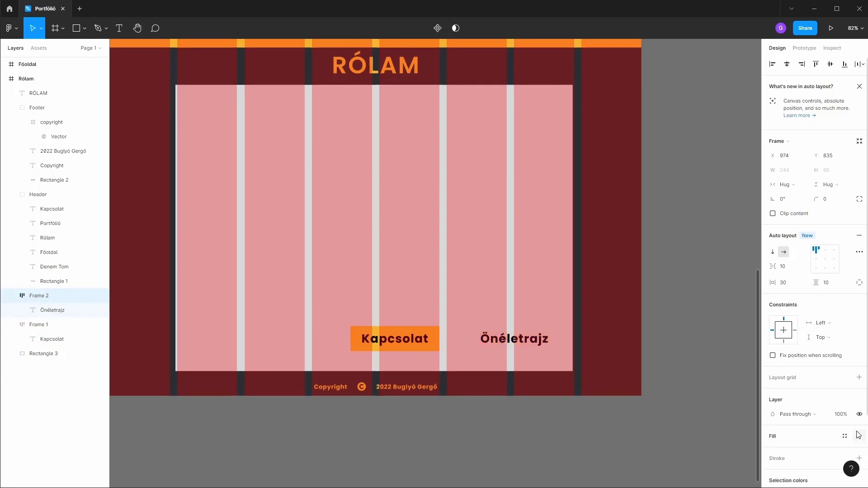
pyautogui.scroll(-2, 858, 435)
pyautogui.click(860, 373)
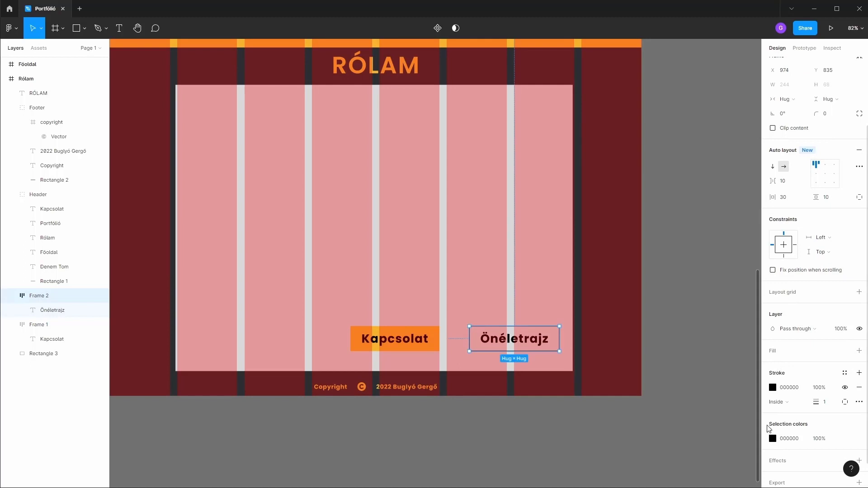
pyautogui.click(772, 387)
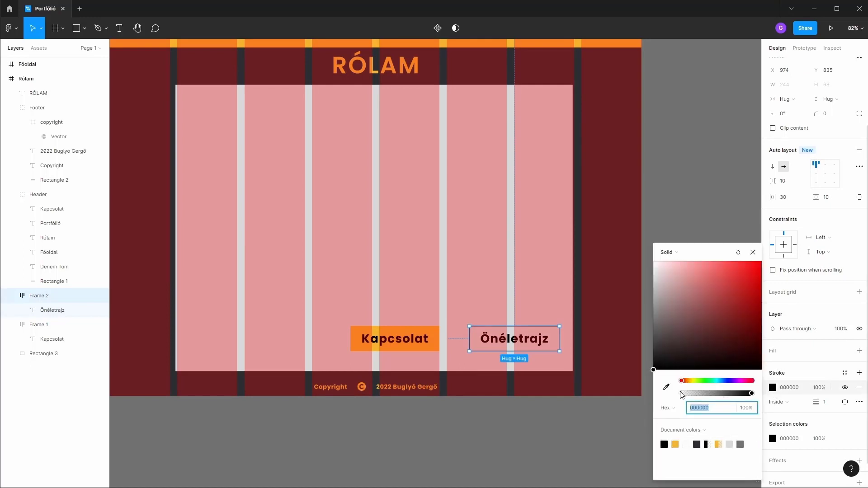
pyautogui.click(827, 404)
pyautogui.write('3')
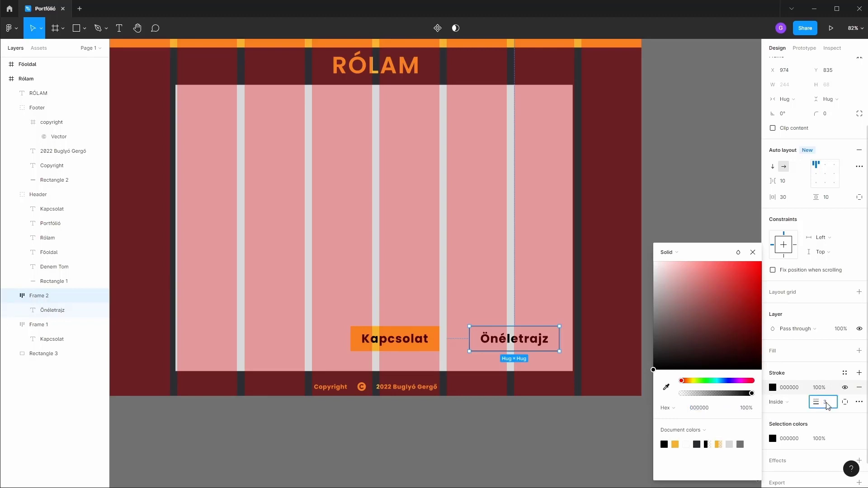
pyautogui.press('Return')
pyautogui.click(845, 418)
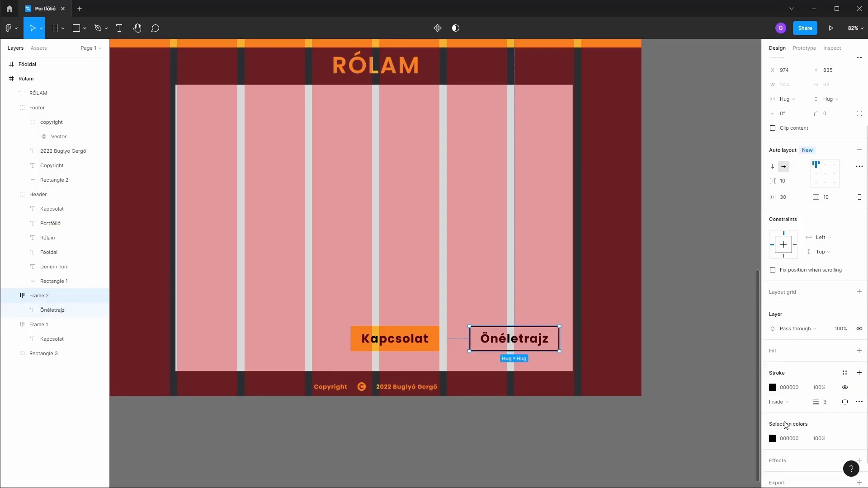
pyautogui.click(693, 333)
pyautogui.scroll(-3, 457, 300)
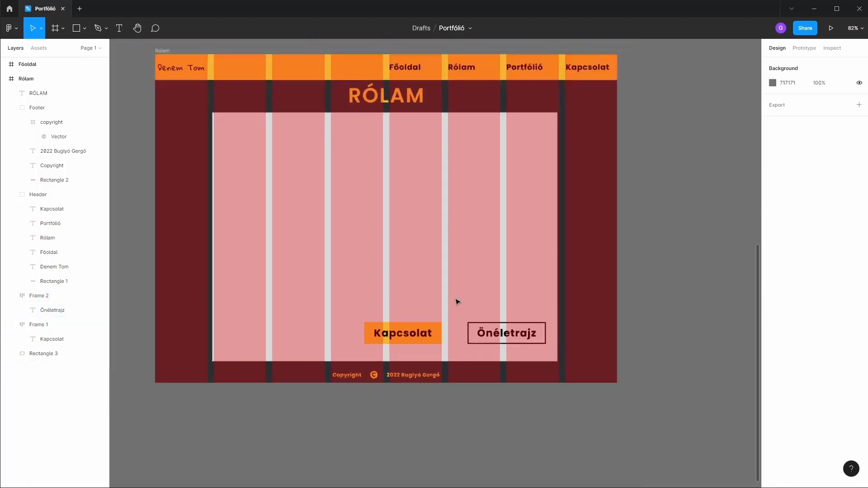
pyautogui.scroll(-2, 386, 257)
pyautogui.hscroll(-1, 386, 257)
# Step: Hide the Rólam frame's 8-column layout grid
pyautogui.click(26, 79)
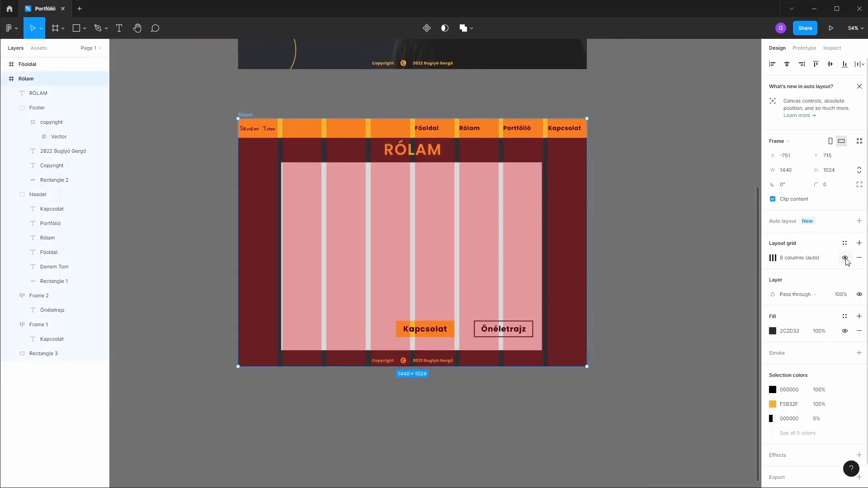
pyautogui.click(844, 257)
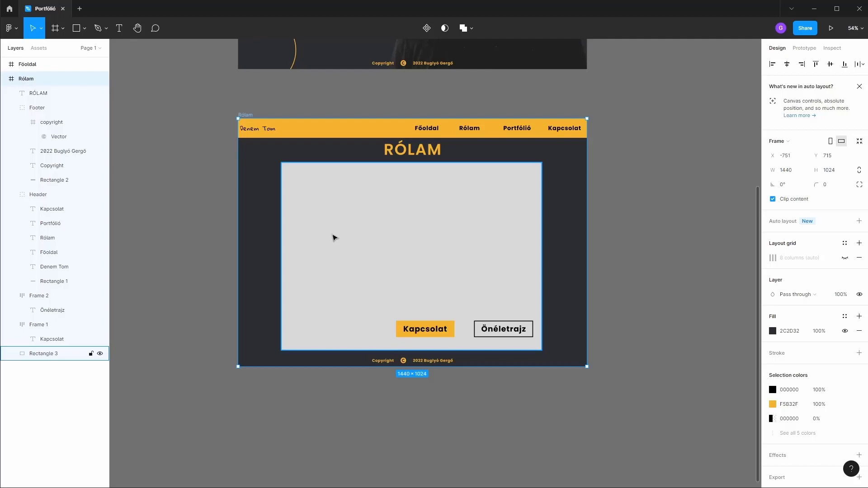
pyautogui.scroll(1, 356, 243)
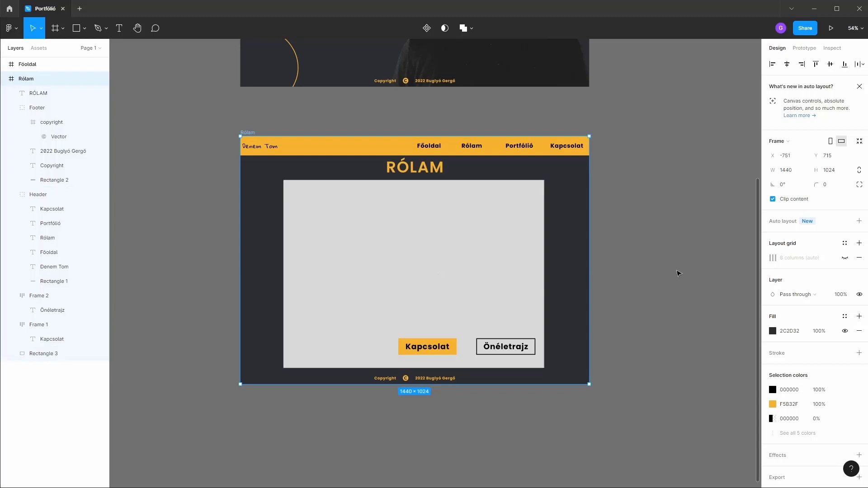
# Step: Briefly open and close the Unsplash plugin, then copy the home portrait beside the frames
pyautogui.rightClick(625, 190)
pyautogui.moveTo(671, 267)
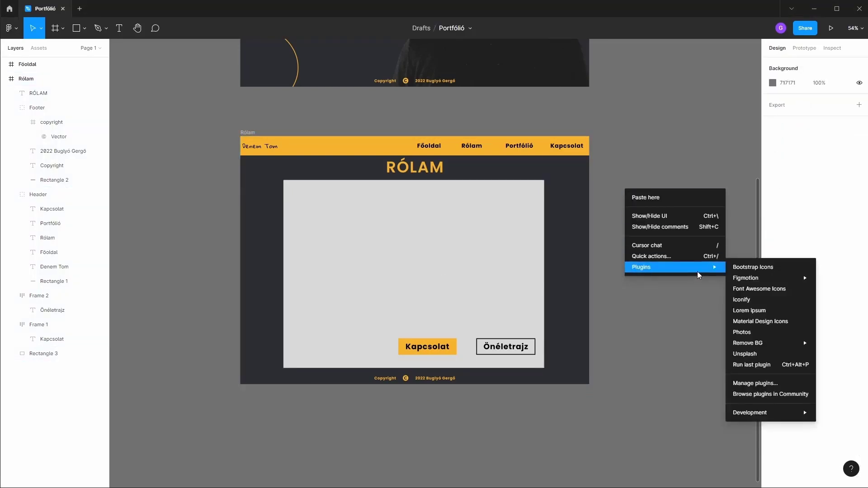
pyautogui.click(768, 355)
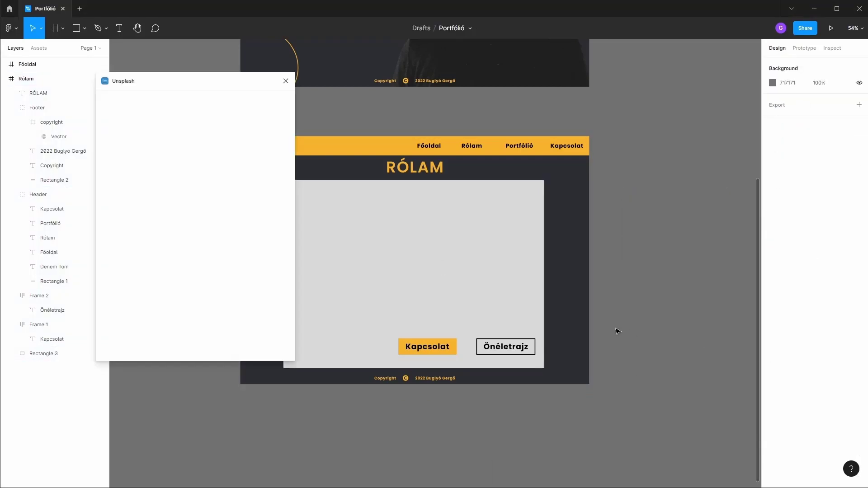
pyautogui.click(285, 81)
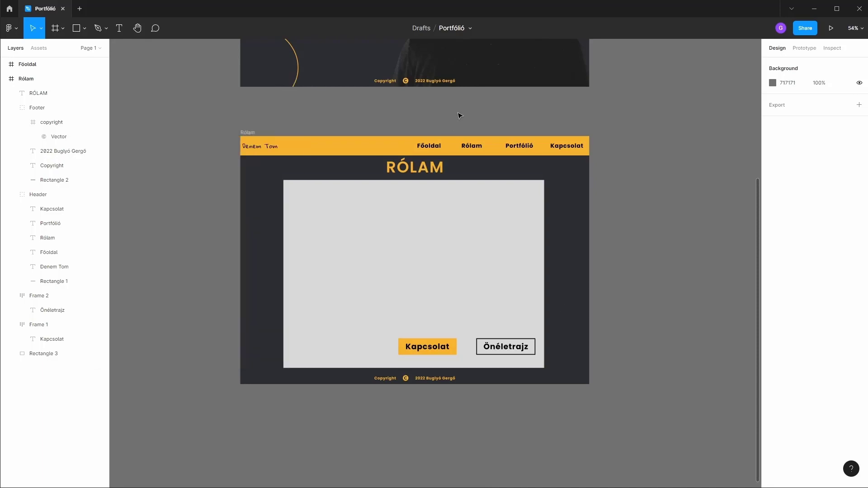
pyautogui.scroll(5, 460, 115)
pyautogui.click(495, 130)
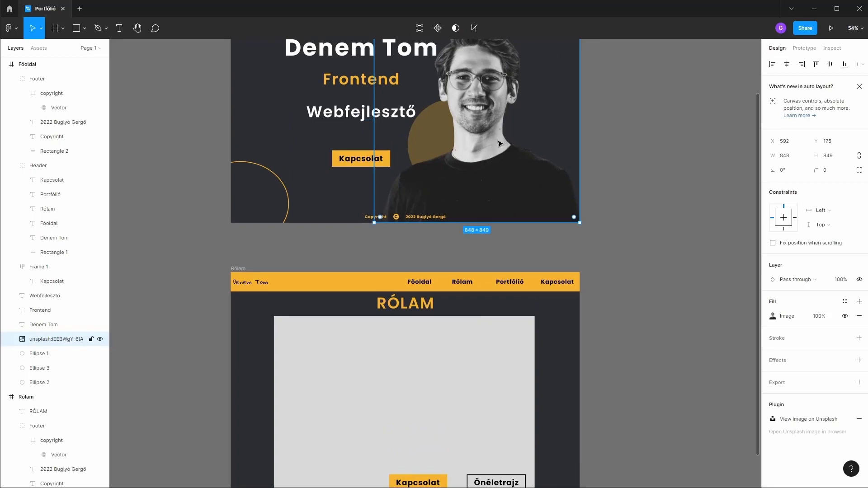
pyautogui.moveTo(498, 143); pyautogui.dragTo(697, 384)
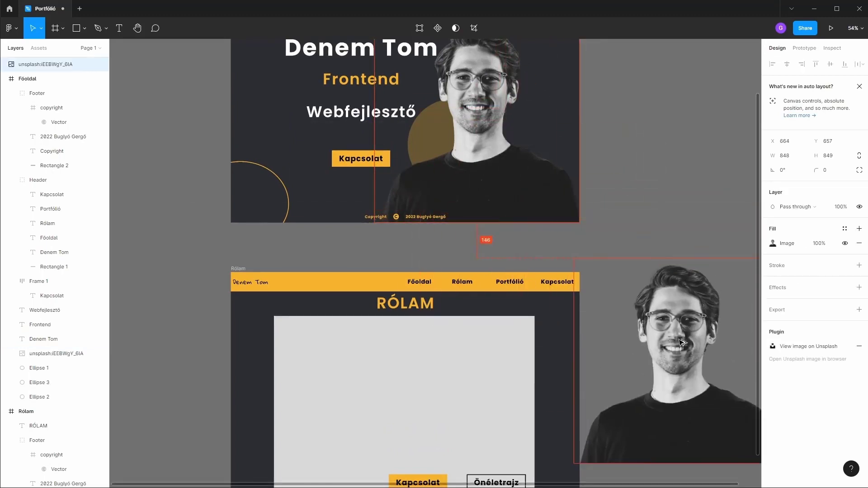
# Step: Raise the copied portrait's saturation to turn it from greyscale to full colour
pyautogui.scroll(-3, 663, 207)
pyautogui.hscroll(2, 663, 207)
pyautogui.rightClick(632, 205)
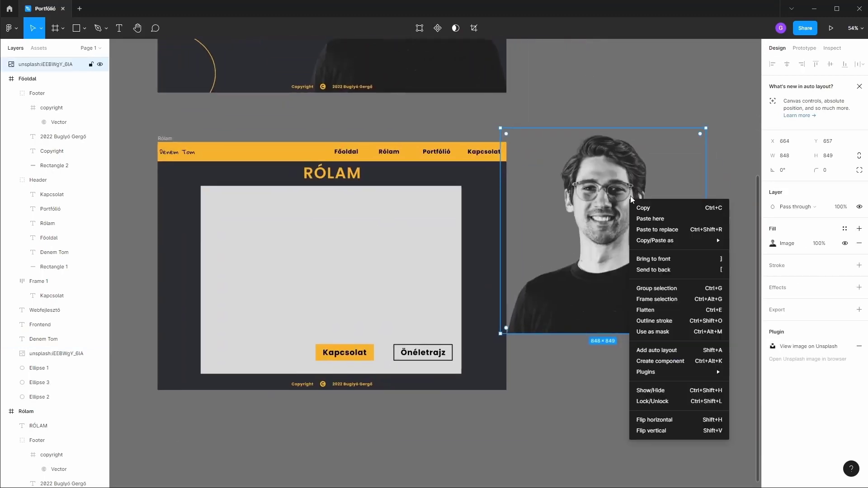
pyautogui.click(773, 245)
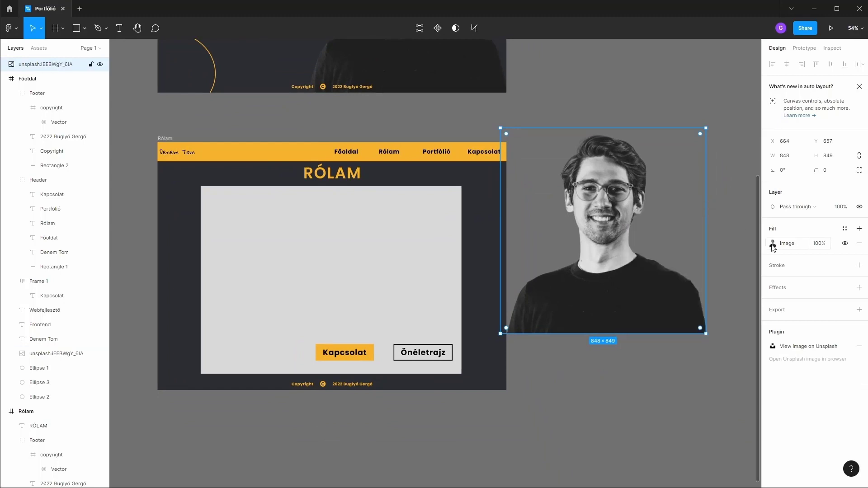
pyautogui.click(773, 245)
pyautogui.moveTo(703, 382); pyautogui.dragTo(728, 383)
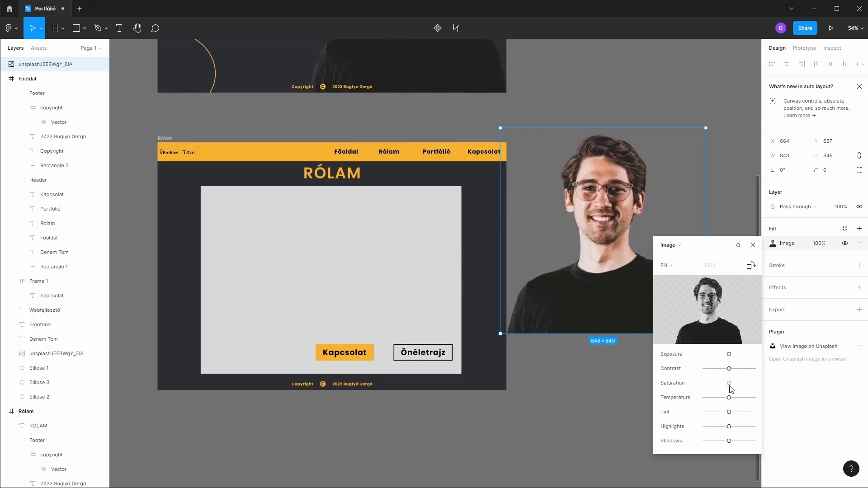
pyautogui.click(752, 245)
pyautogui.rightClick(589, 204)
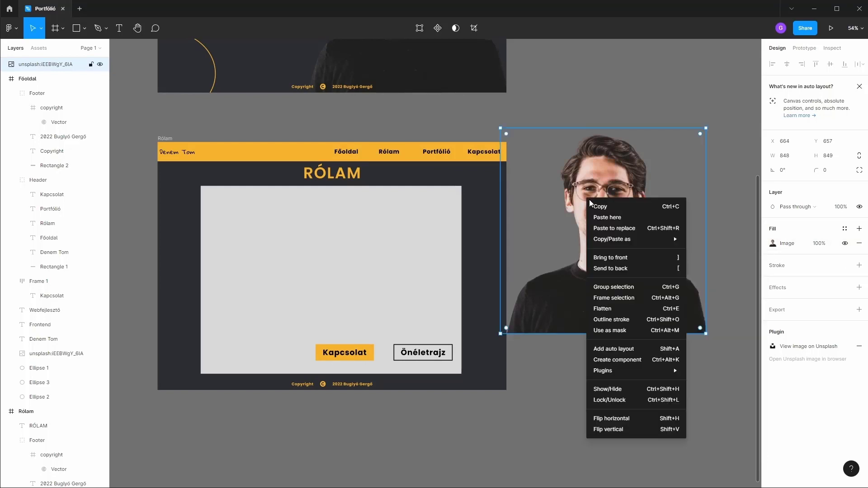
# Step: Mirror the portrait and shrink it to 220×236 in the grey box's top-left corner
pyautogui.click(625, 420)
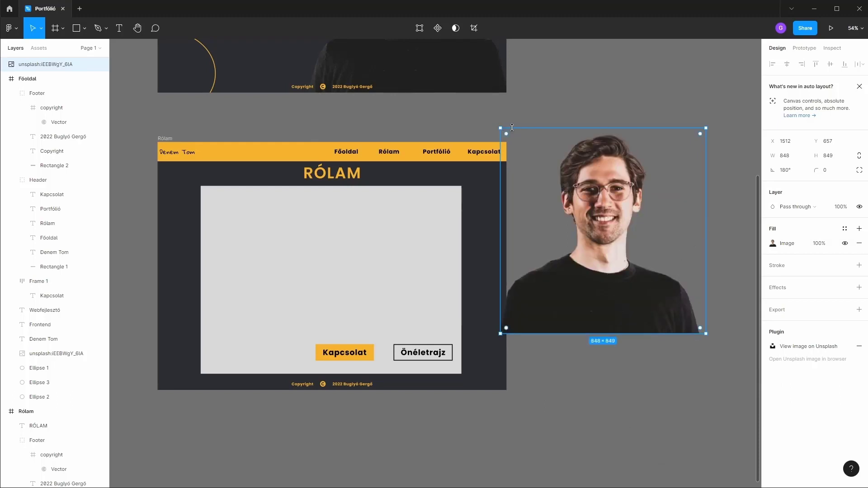
pyautogui.moveTo(501, 127)
pyautogui.mouseDown()
pyautogui.moveTo(596, 200)
pyautogui.moveTo(586, 221)
pyautogui.moveTo(593, 228)
pyautogui.mouseUp()
pyautogui.moveTo(647, 266); pyautogui.dragTo(251, 221)
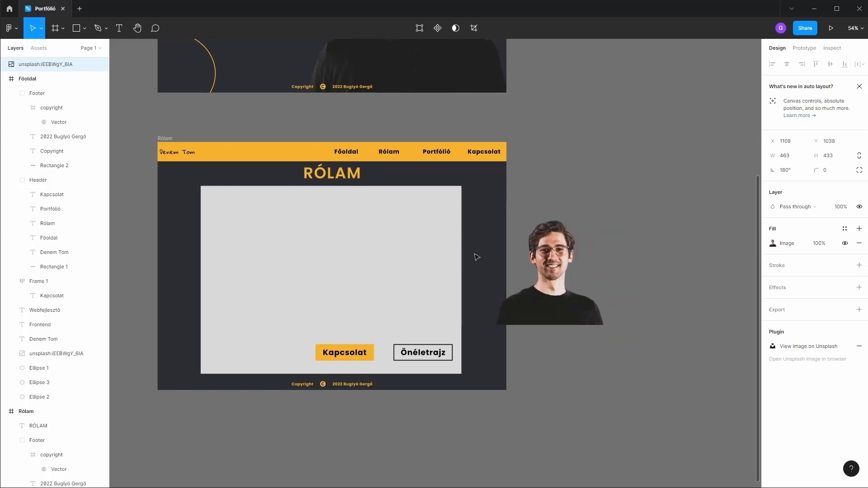
pyautogui.moveTo(310, 290)
pyautogui.mouseDown()
pyautogui.moveTo(259, 236)
pyautogui.moveTo(252, 246)
pyautogui.moveTo(235, 223)
pyautogui.mouseUp()
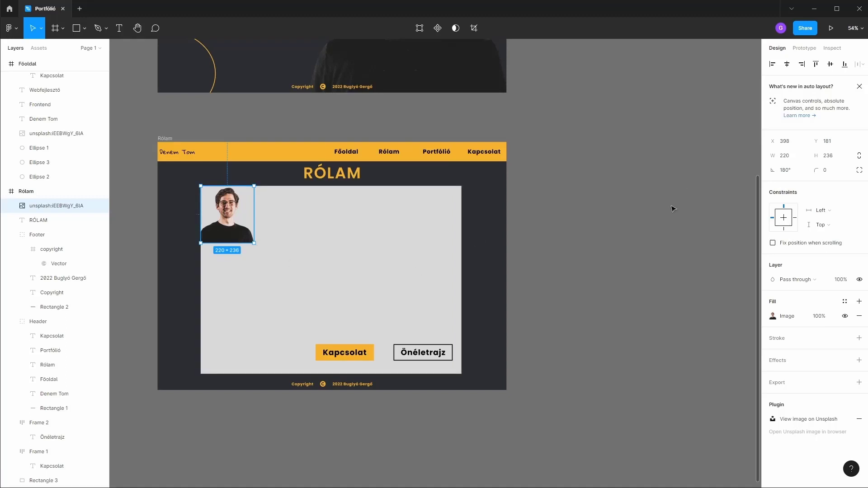
pyautogui.click(124, 66)
pyautogui.click(85, 28)
# Step: Draw a tall rectangle below the portrait and fill it orange F5B32F
pyautogui.click(59, 48)
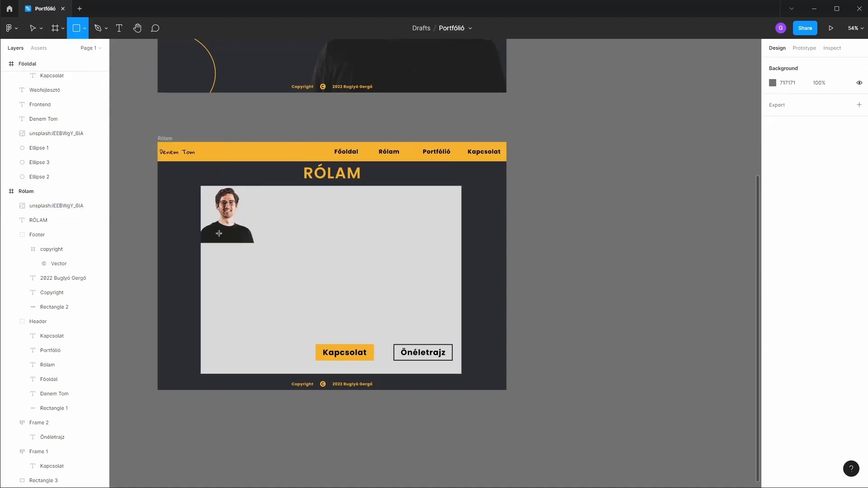
pyautogui.moveTo(256, 235); pyautogui.dragTo(198, 357)
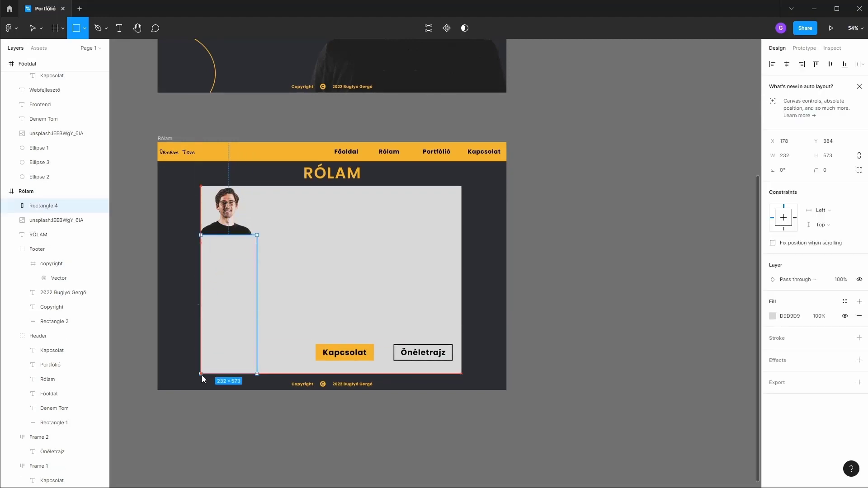
pyautogui.moveTo(198, 357); pyautogui.dragTo(201, 374)
pyautogui.click(772, 316)
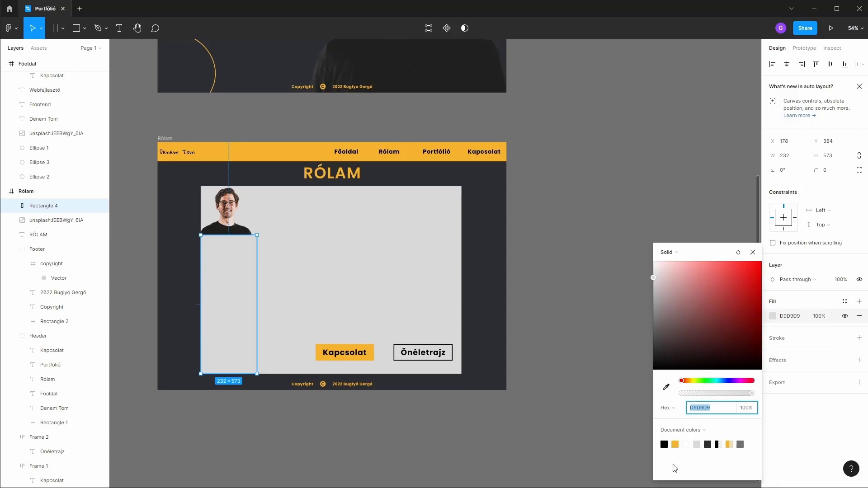
pyautogui.click(679, 445)
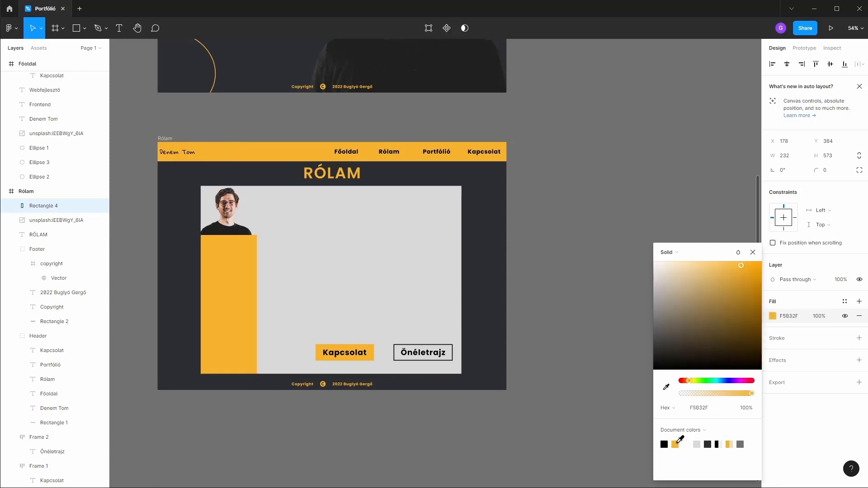
pyautogui.click(759, 253)
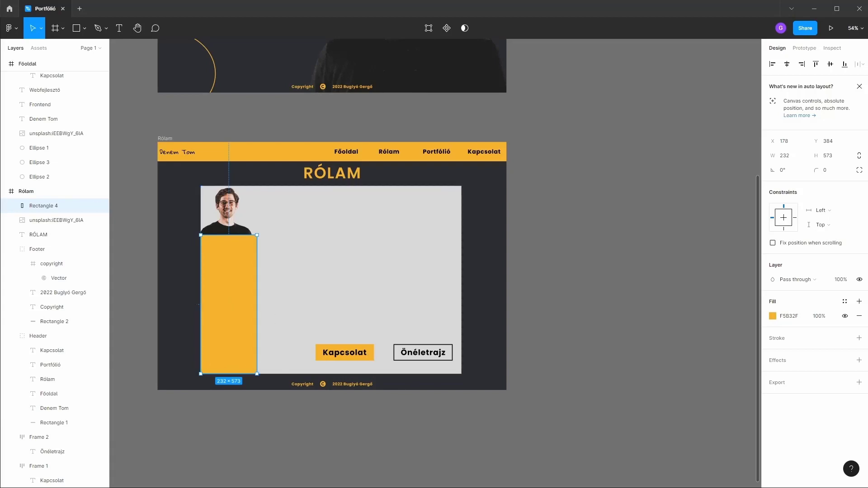
# Step: Size the orange bar to 230×570 and enlarge the portrait photo slightly
pyautogui.click(789, 156)
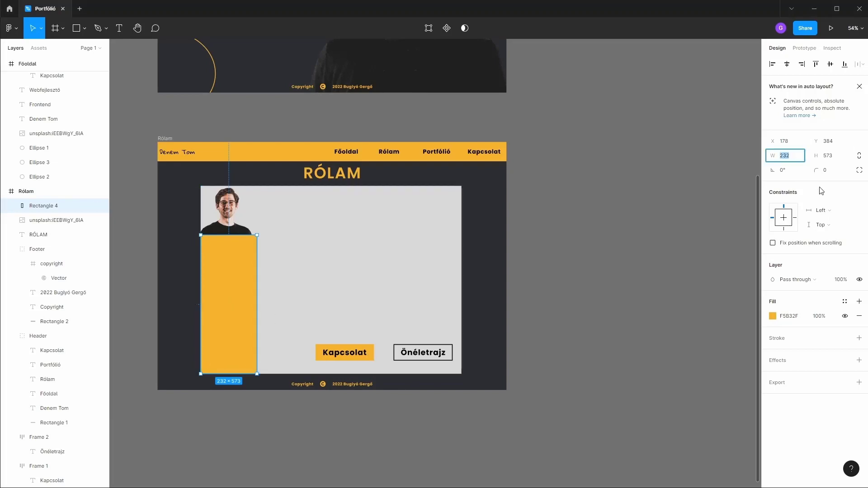
pyautogui.write('23')
pyautogui.press('Return')
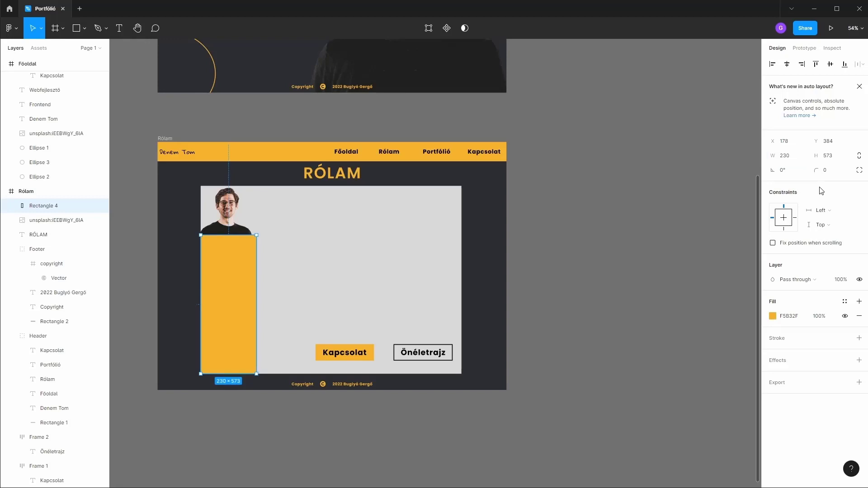
pyautogui.click(831, 158)
pyautogui.write('5')
pyautogui.press('Return')
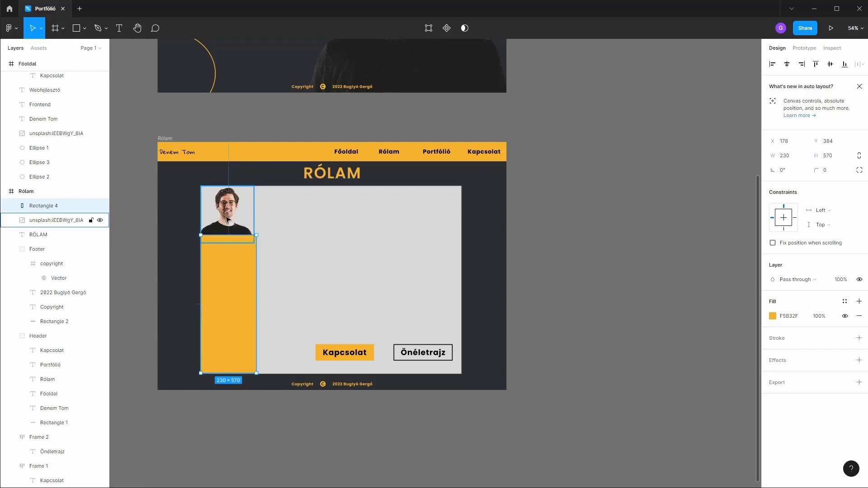
pyautogui.click(56, 220)
pyautogui.moveTo(254, 243); pyautogui.dragTo(256, 248)
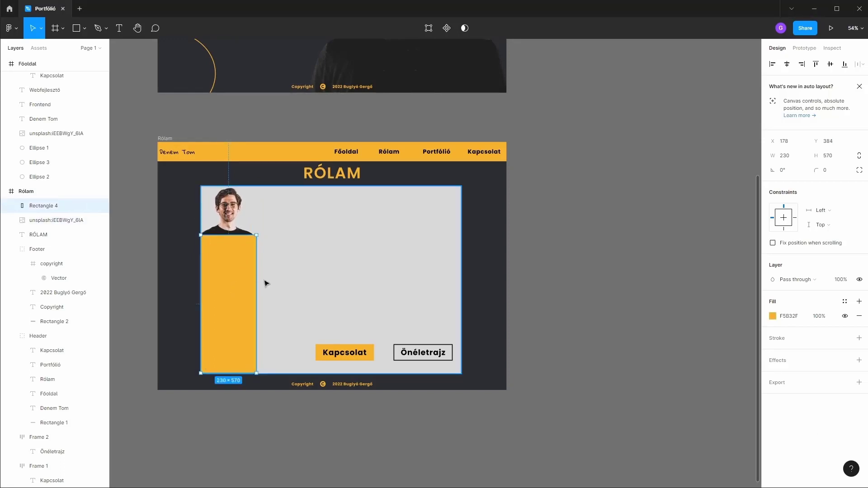
# Step: Resize the orange bar to 250×550 and nudge it slightly lower
pyautogui.click(791, 156)
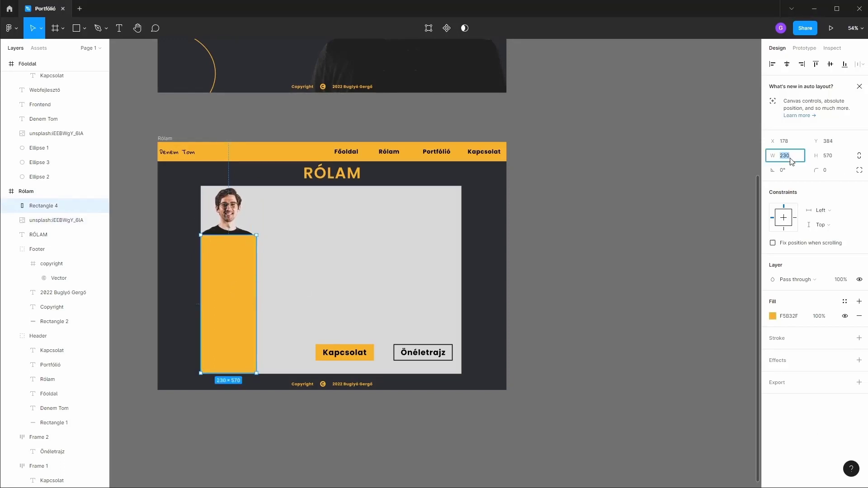
pyautogui.write('250')
pyautogui.press('Return')
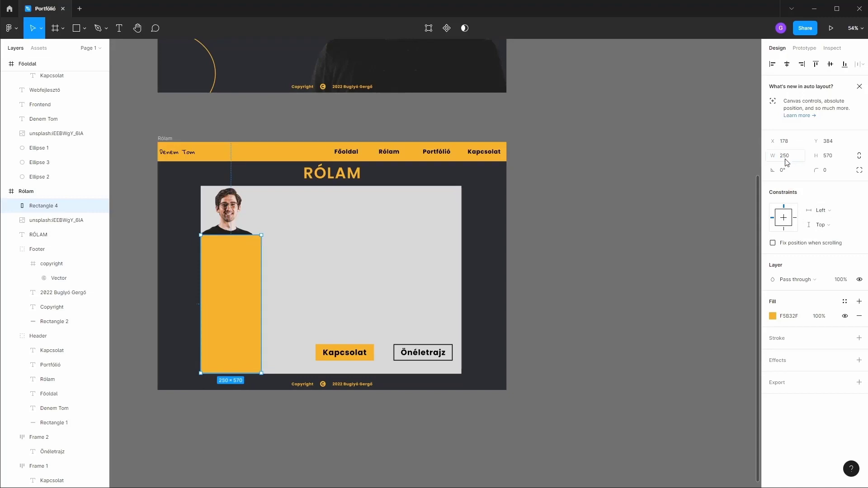
pyautogui.click(831, 155)
pyautogui.write('0')
pyautogui.press('Return')
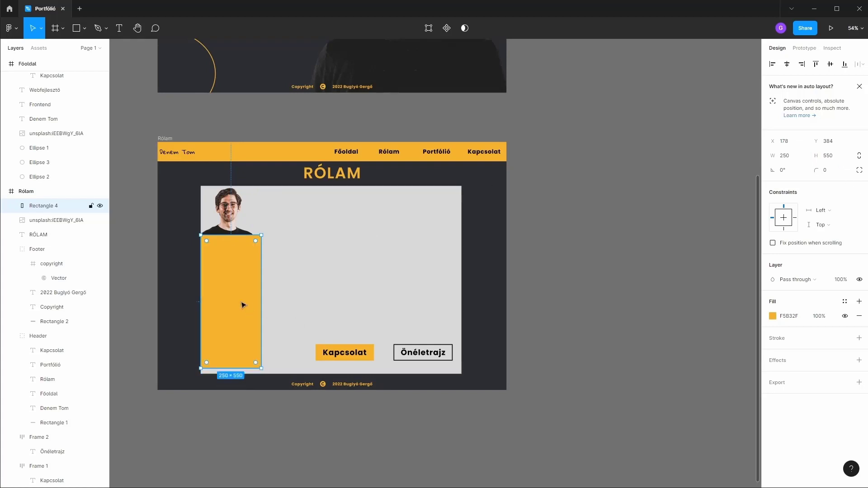
pyautogui.moveTo(240, 305); pyautogui.dragTo(240, 310)
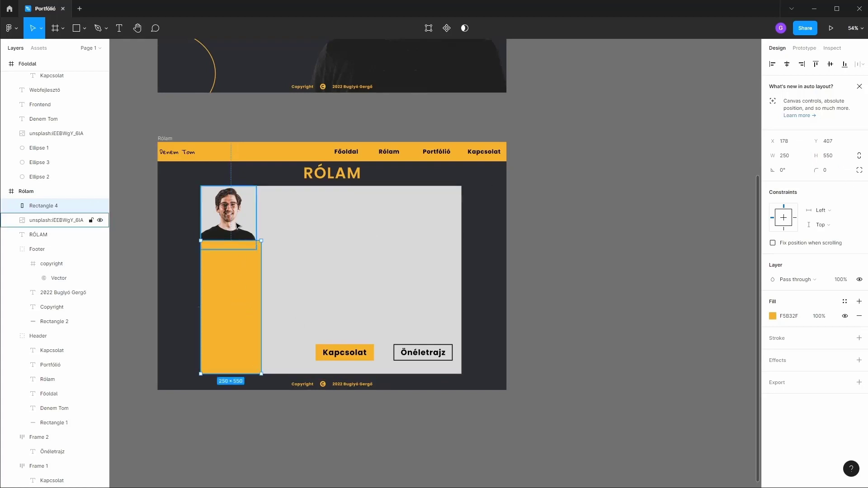
# Step: Widen the portrait to 250 with 296 height and adjust the bar's top edge
pyautogui.click(242, 238)
pyautogui.moveTo(260, 247); pyautogui.dragTo(262, 260)
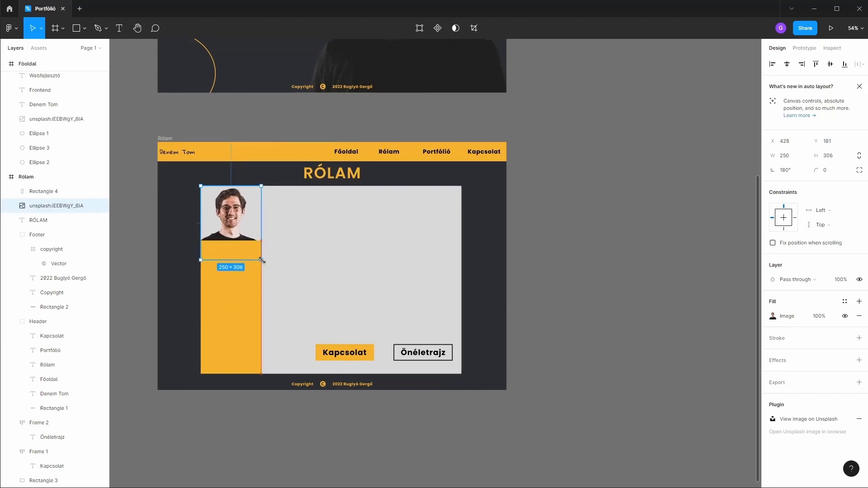
pyautogui.moveTo(262, 260); pyautogui.dragTo(262, 258)
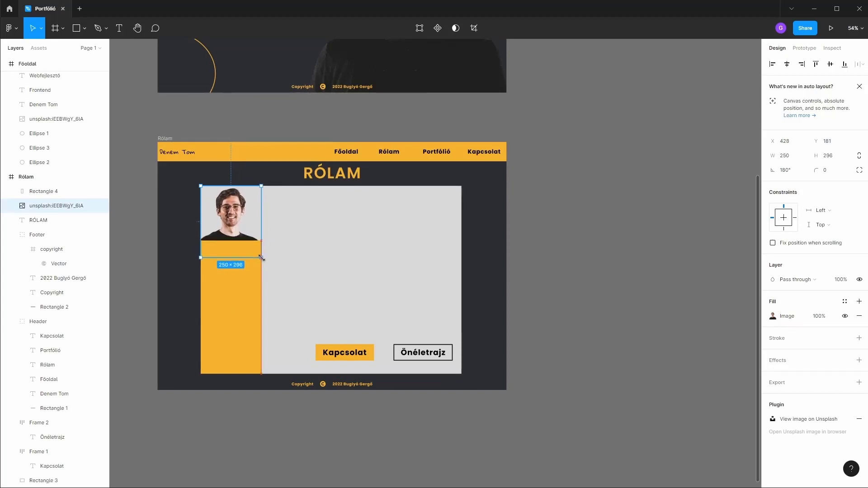
pyautogui.click(401, 255)
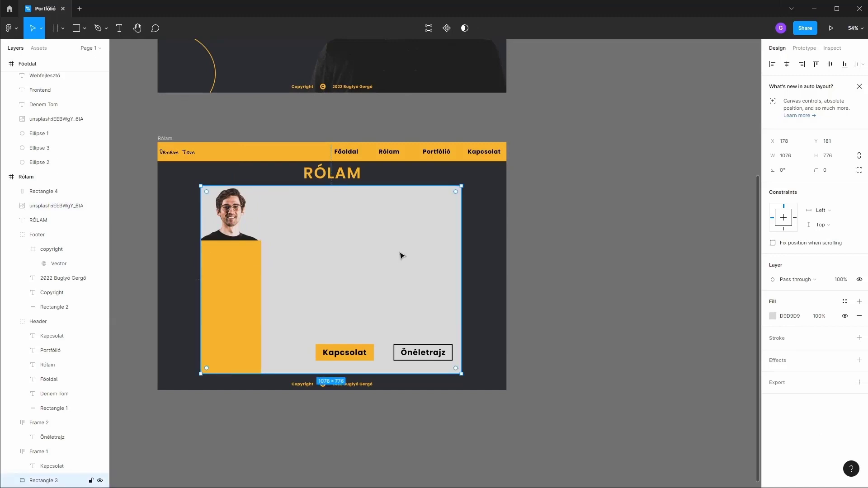
pyautogui.click(226, 293)
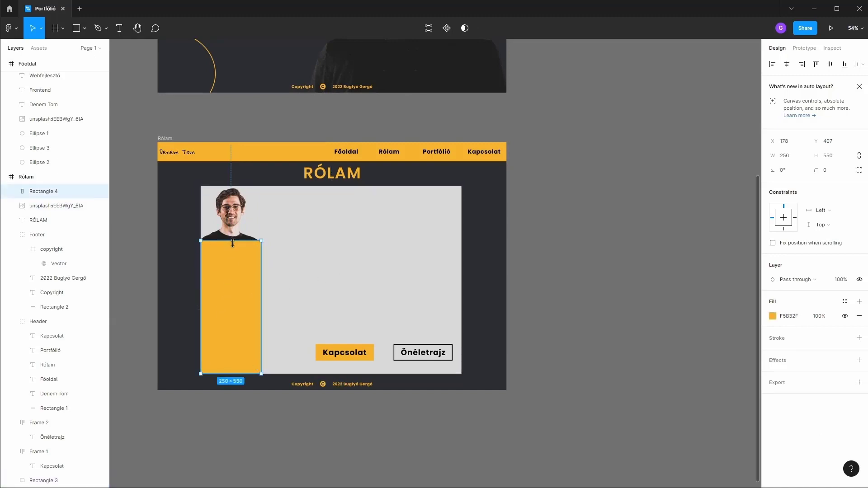
pyautogui.moveTo(233, 243); pyautogui.dragTo(233, 267)
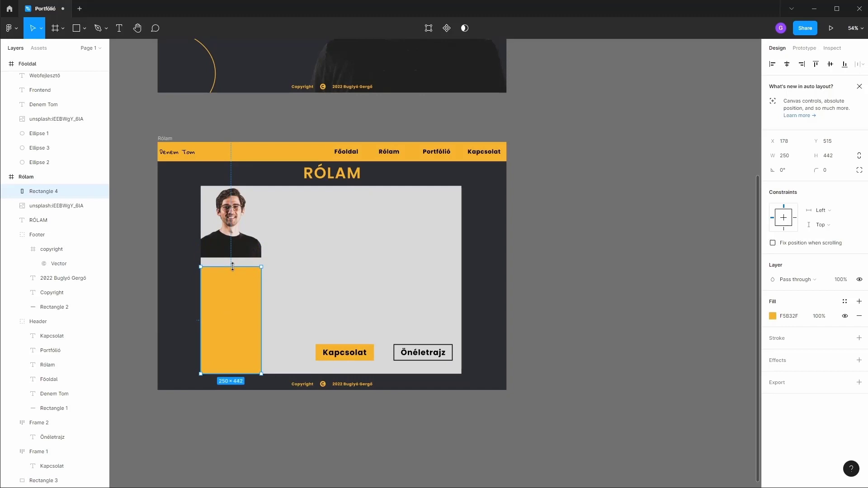
pyautogui.moveTo(232, 266)
pyautogui.mouseDown()
pyautogui.moveTo(234, 259)
pyautogui.moveTo(270, 279)
pyautogui.mouseUp()
pyautogui.click(235, 248)
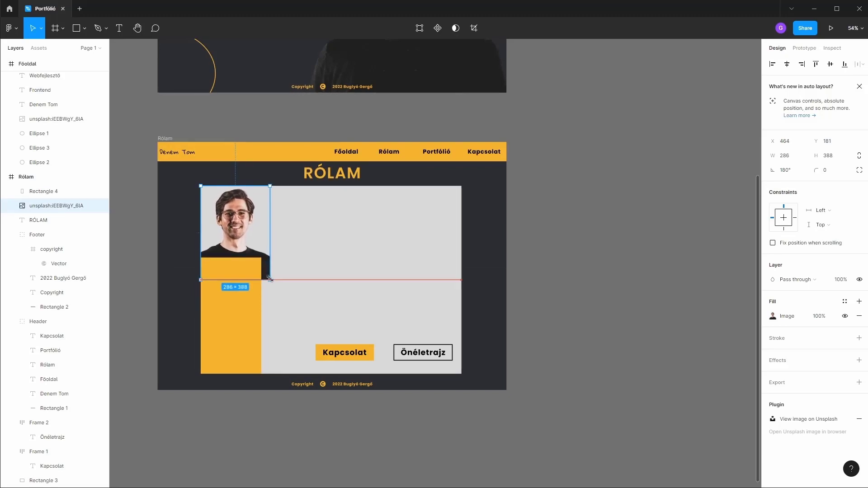
# Step: Stretch the orange bar's right edge to 286, matching the photo, then deselect
pyautogui.click(234, 300)
pyautogui.moveTo(263, 302); pyautogui.dragTo(269, 301)
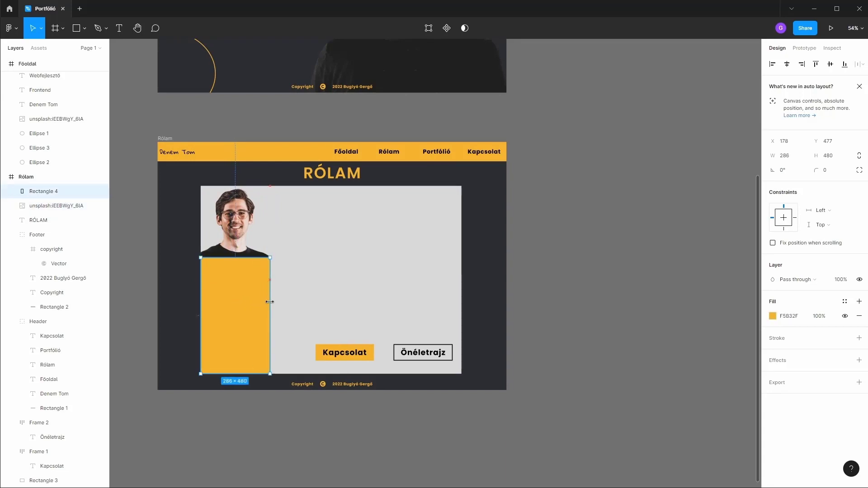
pyautogui.click(340, 273)
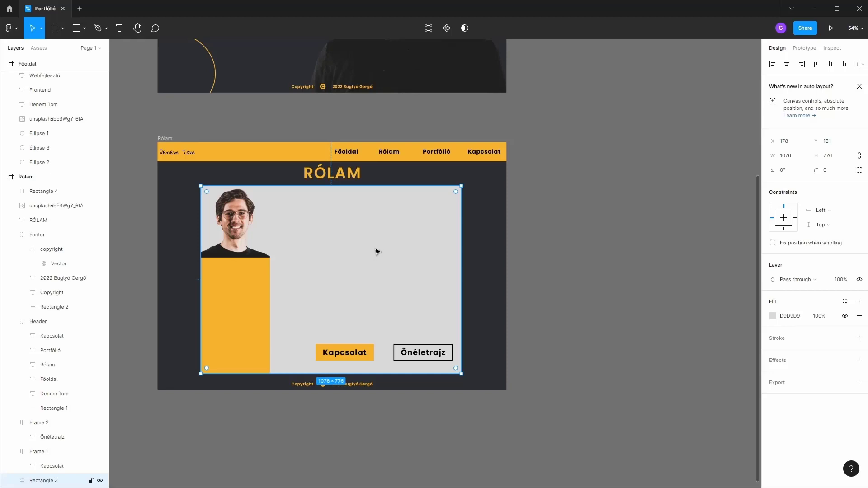
pyautogui.click(608, 242)
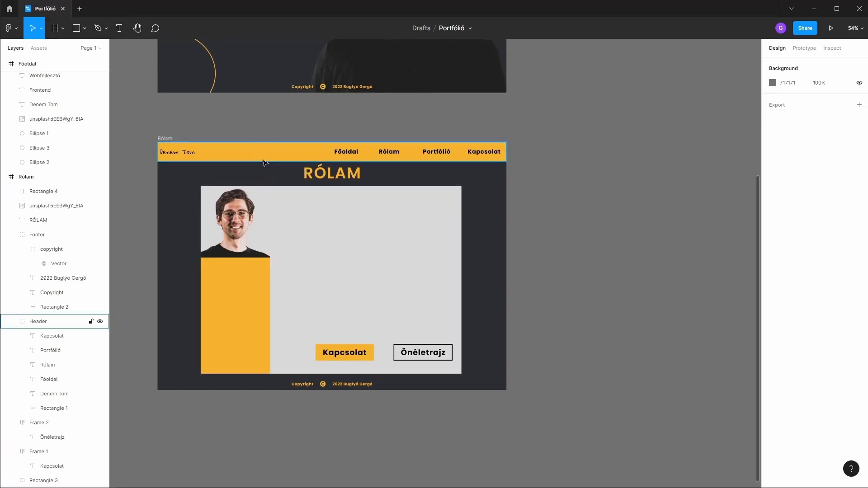
# Step: Add an auto-width 'Hello, az én nevem' text line right of the portrait
pyautogui.click(120, 28)
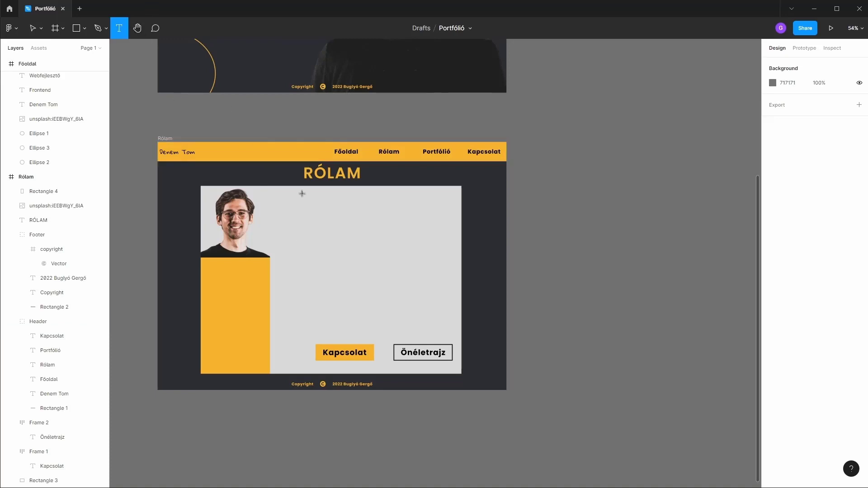
pyautogui.moveTo(310, 195); pyautogui.dragTo(378, 206)
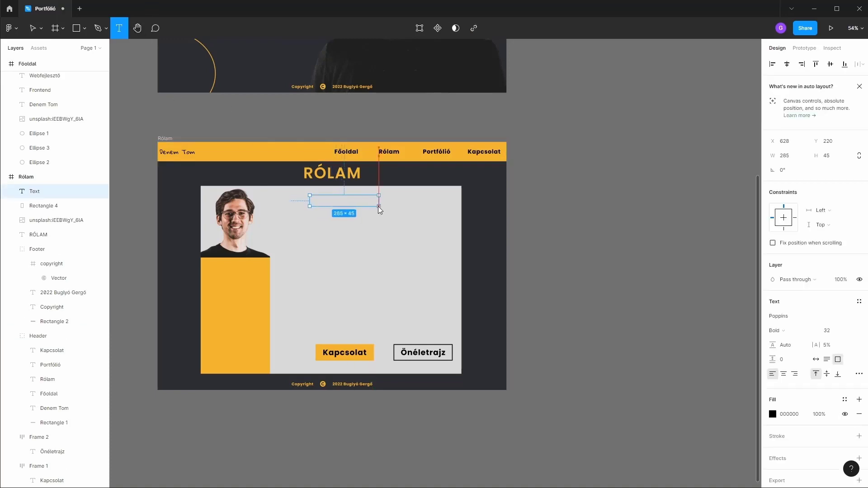
pyautogui.write('He')
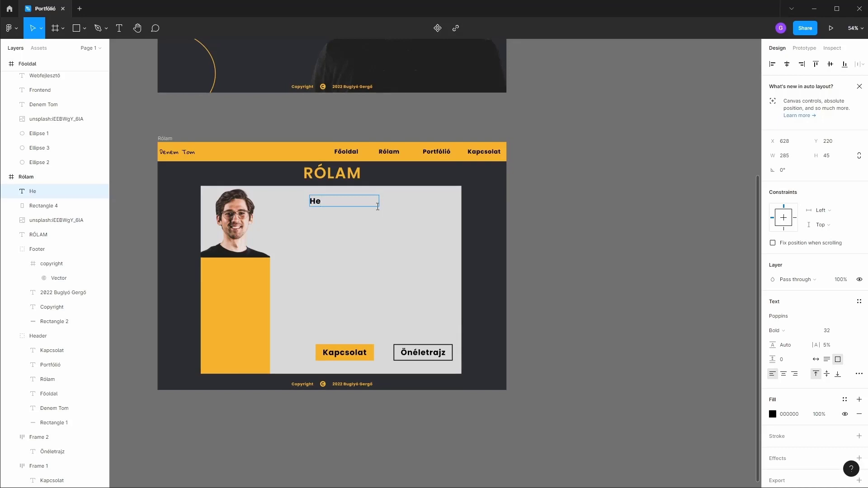
pyautogui.write('llo, az én')
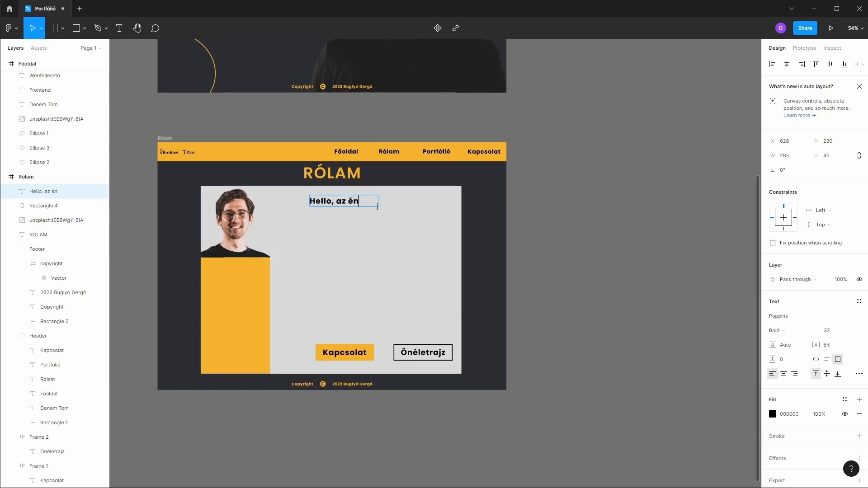
pyautogui.write(' nevem')
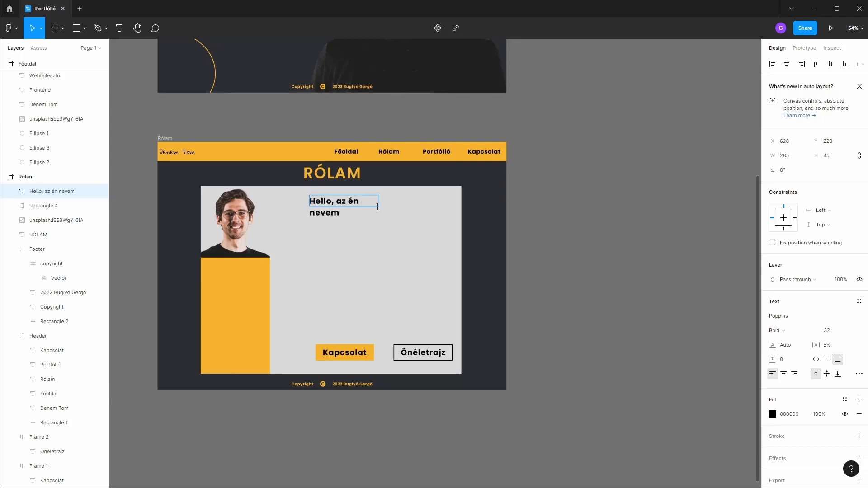
pyautogui.click(815, 359)
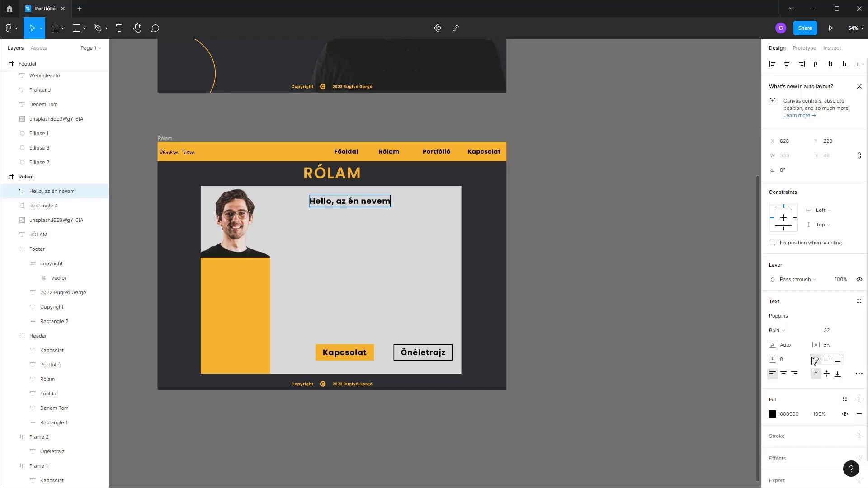
pyautogui.press('Escape')
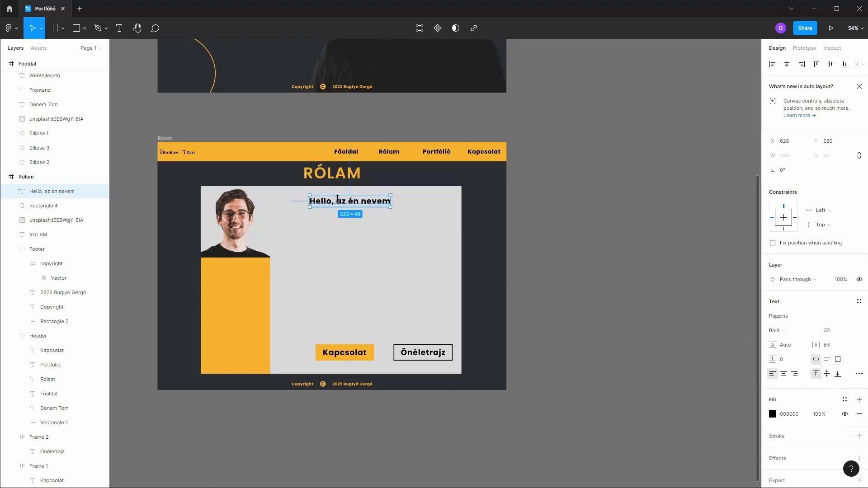
# Step: Duplicate the greeting into two lines below, retyped as the name and 'Frontend webfejlesztő'
pyautogui.moveTo(344, 203); pyautogui.dragTo(349, 227)
pyautogui.click(351, 213)
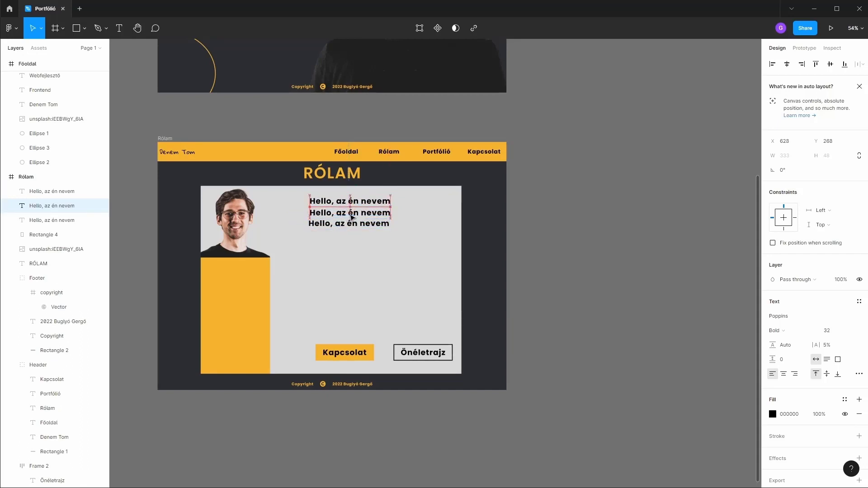
pyautogui.doubleClick(350, 215)
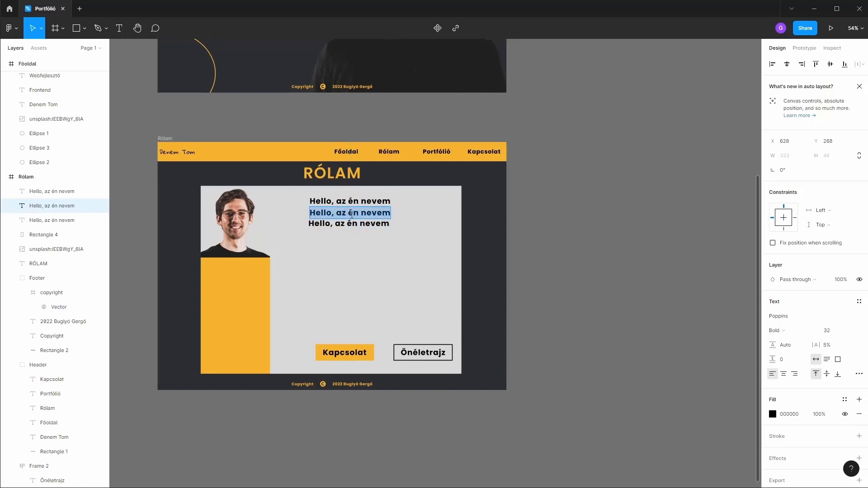
pyautogui.write('Denem')
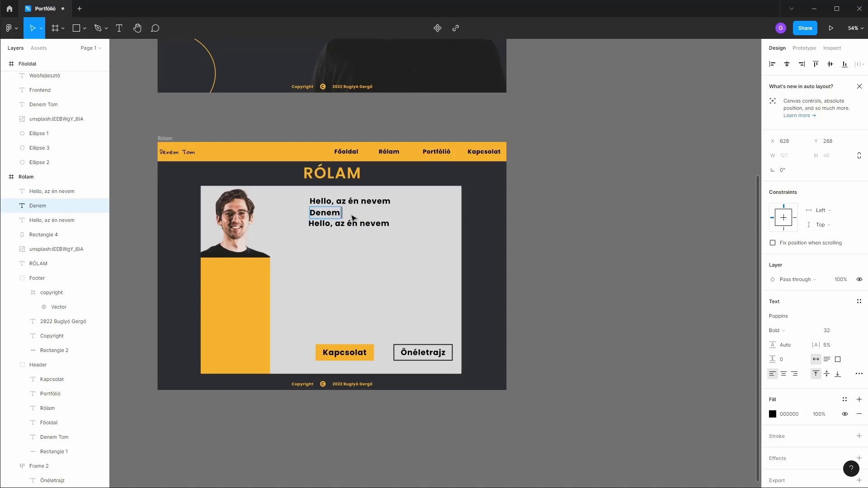
pyautogui.write(' Tam')
pyautogui.doubleClick(353, 223)
pyautogui.write('Fronten')
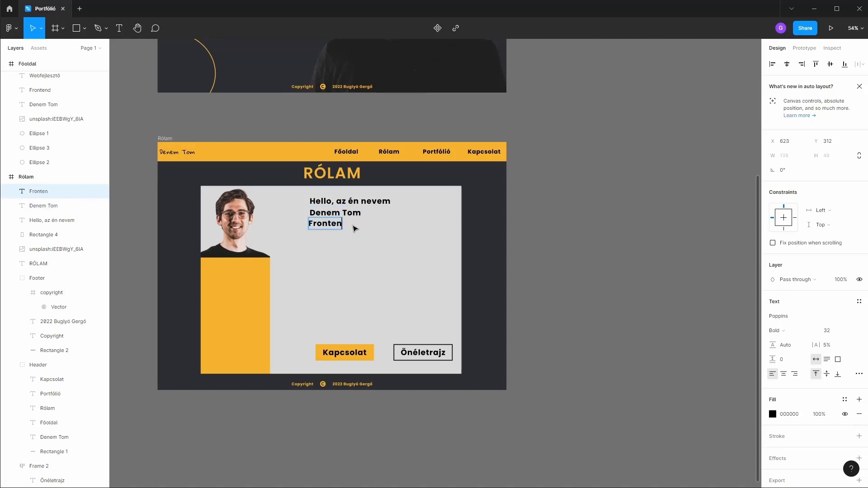
pyautogui.write('d web')
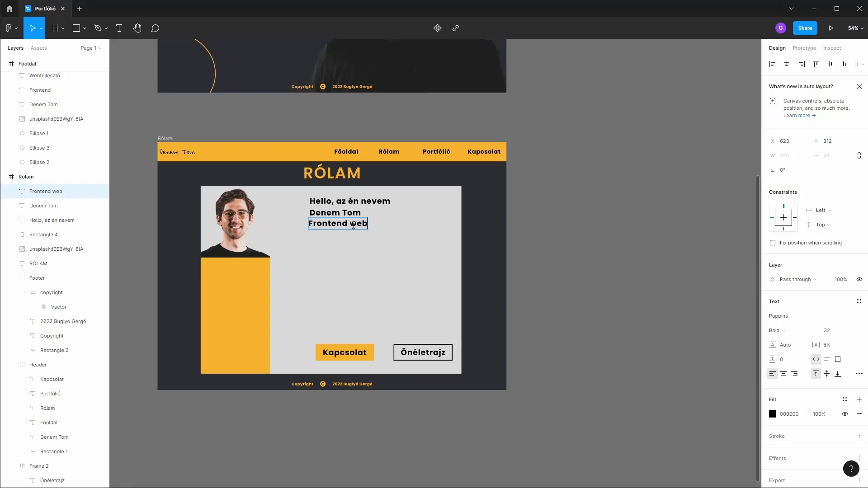
pyautogui.write('fejlesztő')
pyautogui.press('Escape')
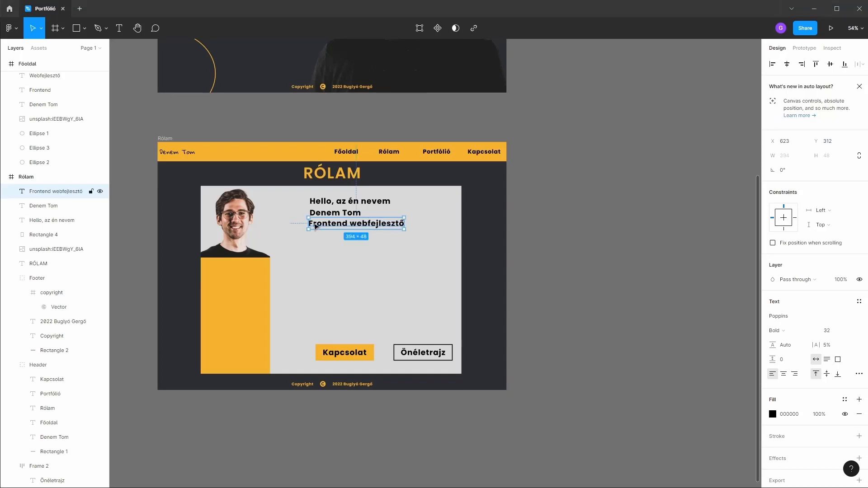
# Step: Colour the greeting and Frontend lines dark grey 484848, then draw an empty text box below
pyautogui.doubleClick(314, 223)
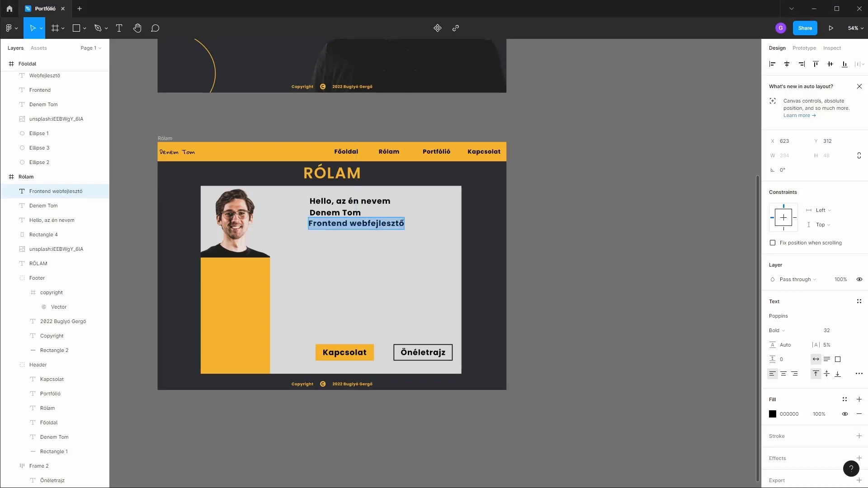
pyautogui.click(772, 414)
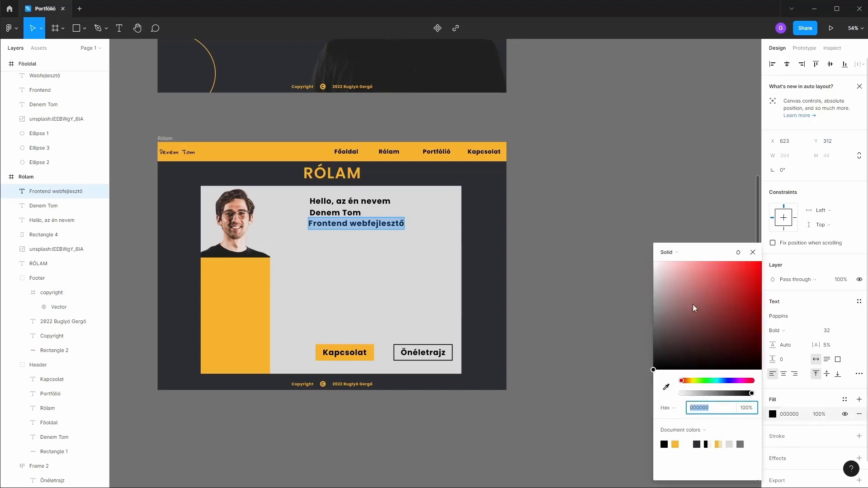
pyautogui.moveTo(655, 353); pyautogui.dragTo(649, 343)
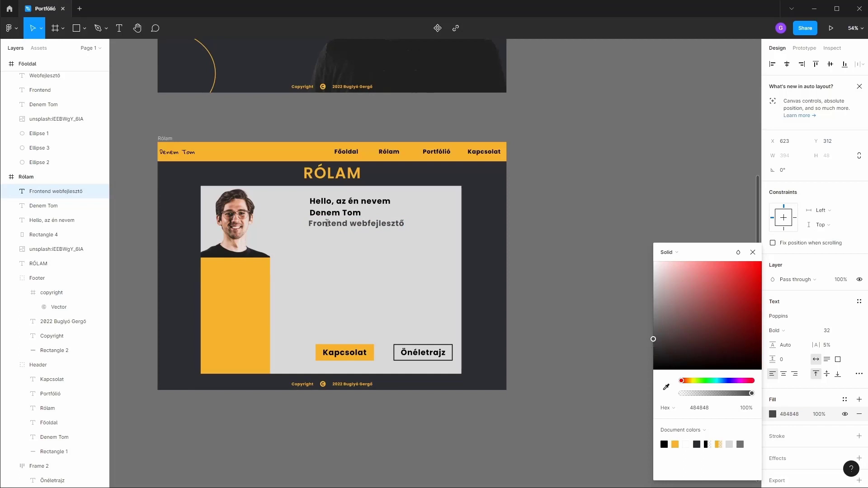
pyautogui.click(334, 201)
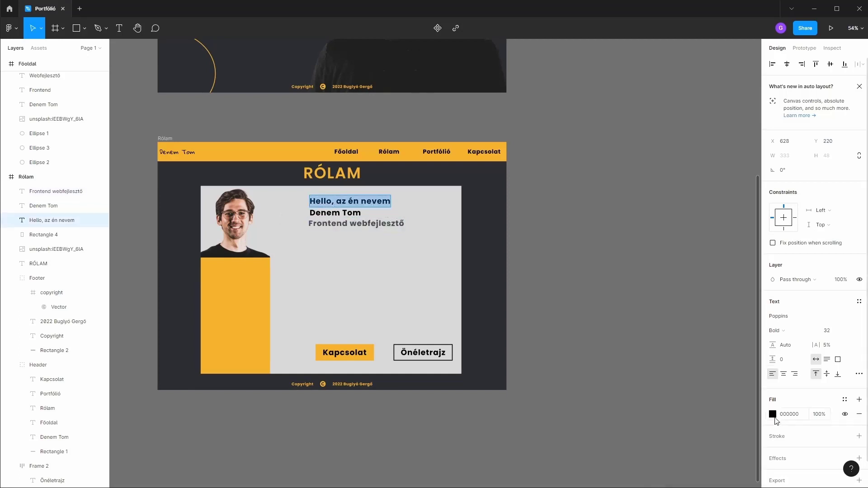
pyautogui.click(772, 414)
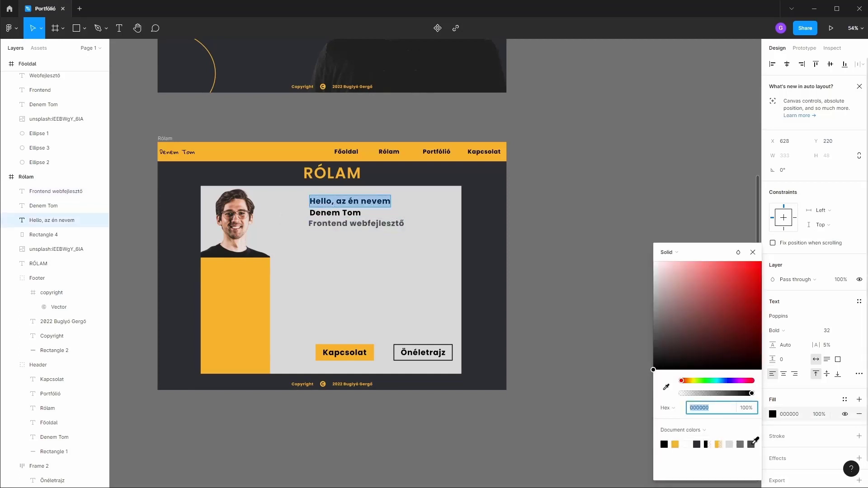
pyautogui.click(751, 444)
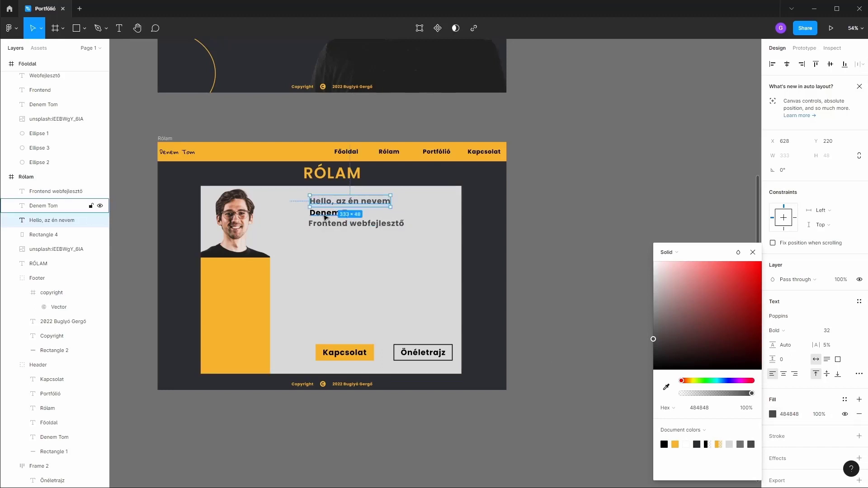
pyautogui.click(356, 256)
pyautogui.click(119, 28)
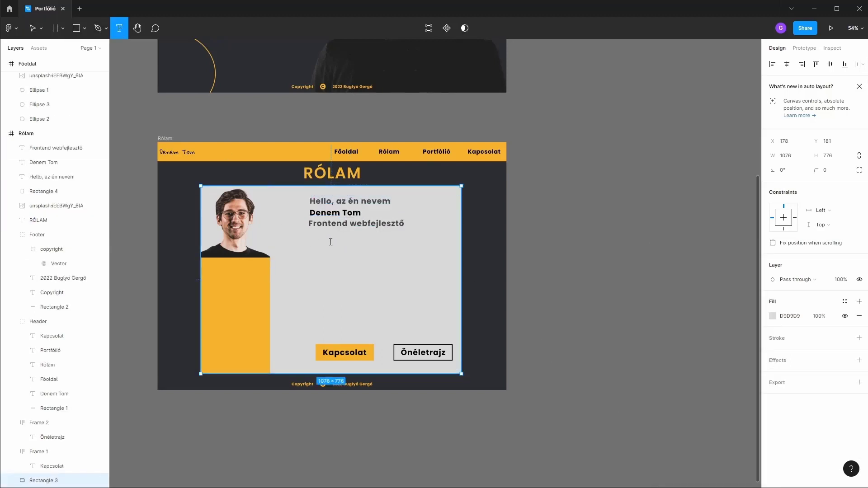
pyautogui.moveTo(311, 235); pyautogui.dragTo(429, 301)
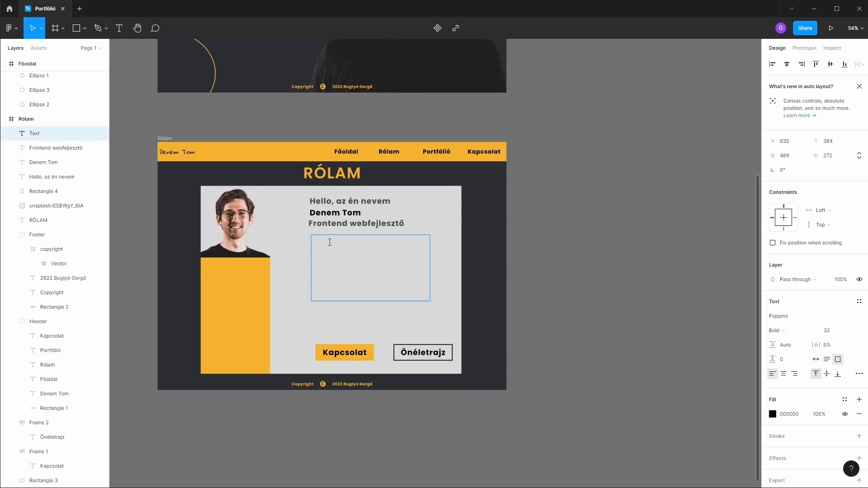
# Step: Fill the empty Rólam text box with four sentences from the Lorem ipsum plugin
pyautogui.rightClick(326, 240)
pyautogui.moveTo(373, 329)
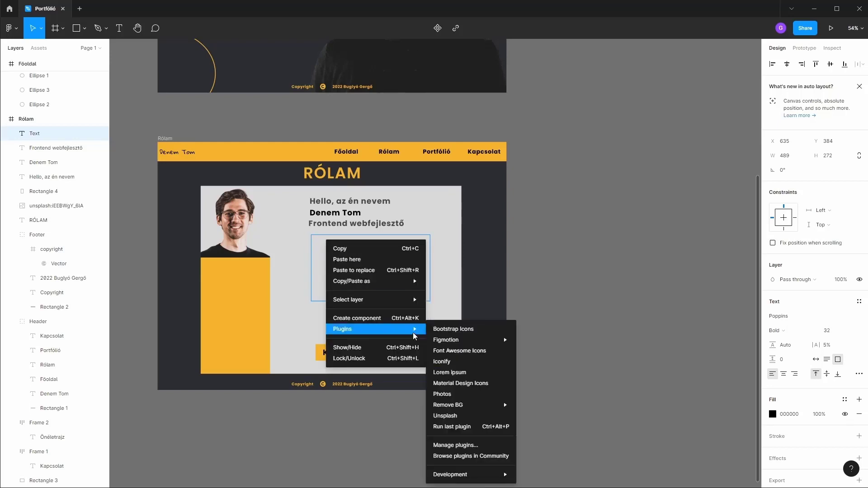
pyautogui.click(452, 372)
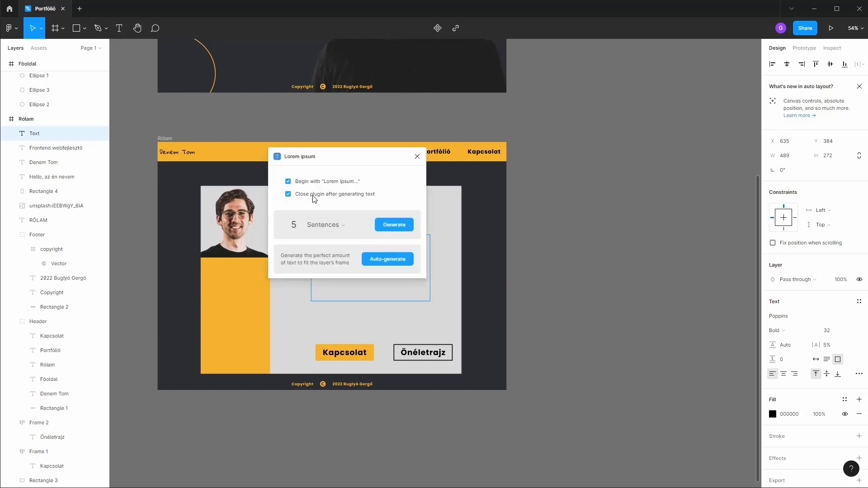
pyautogui.click(363, 224)
pyautogui.click(313, 224)
pyautogui.click(389, 228)
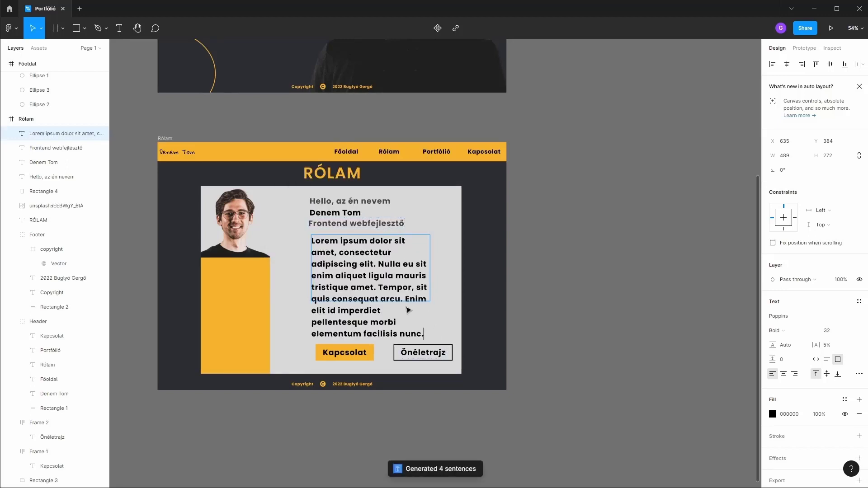
pyautogui.press('Escape')
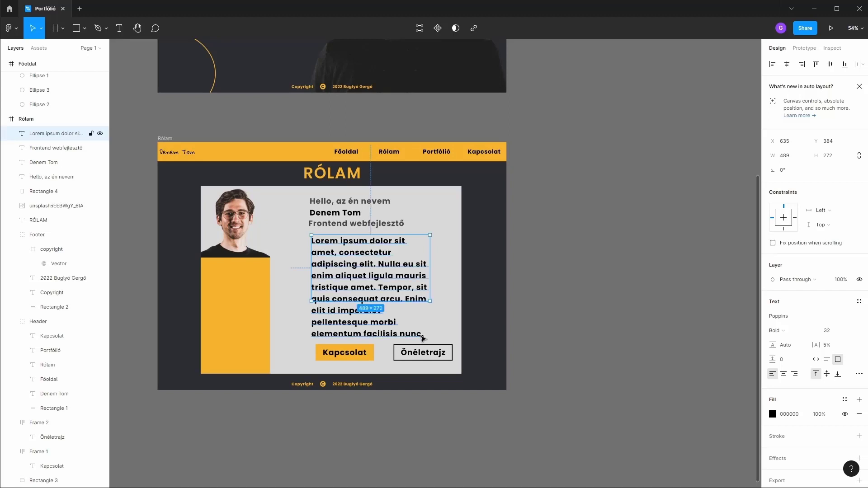
# Step: Enlarge the Lorem ipsum text box and set the paragraph to Regular weight
pyautogui.moveTo(429, 301); pyautogui.dragTo(450, 336)
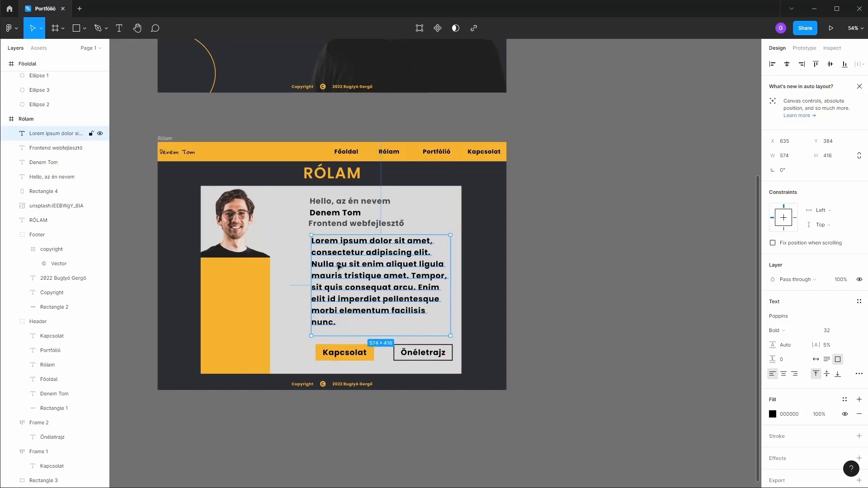
pyautogui.doubleClick(339, 322)
pyautogui.click(809, 334)
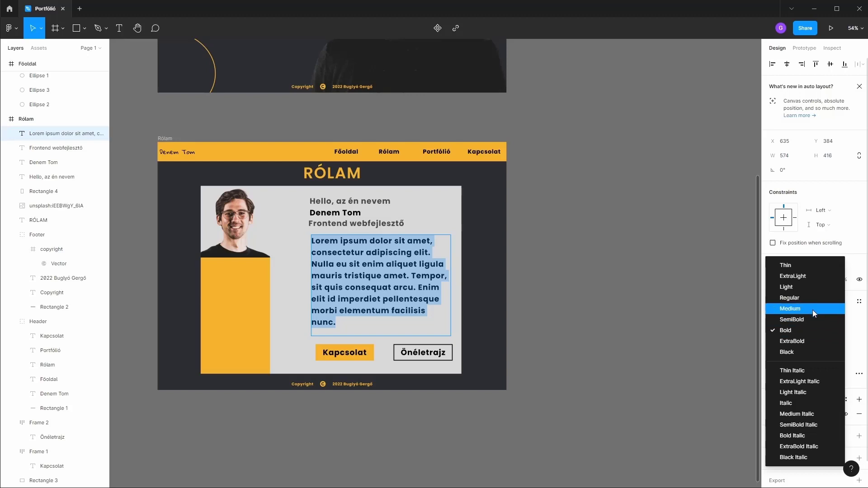
pyautogui.click(811, 297)
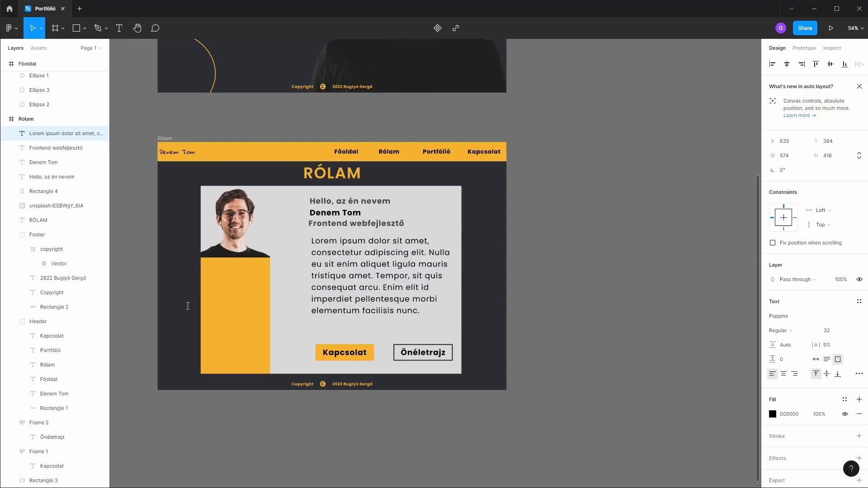
# Step: Set the Frontend webfejlesztő heading to font size 36
pyautogui.doubleClick(364, 271)
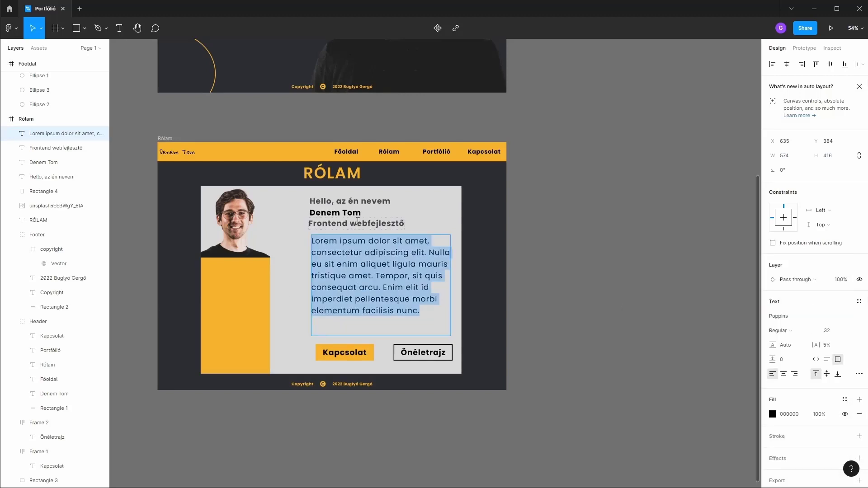
pyautogui.doubleClick(344, 213)
pyautogui.doubleClick(376, 274)
pyautogui.doubleClick(353, 225)
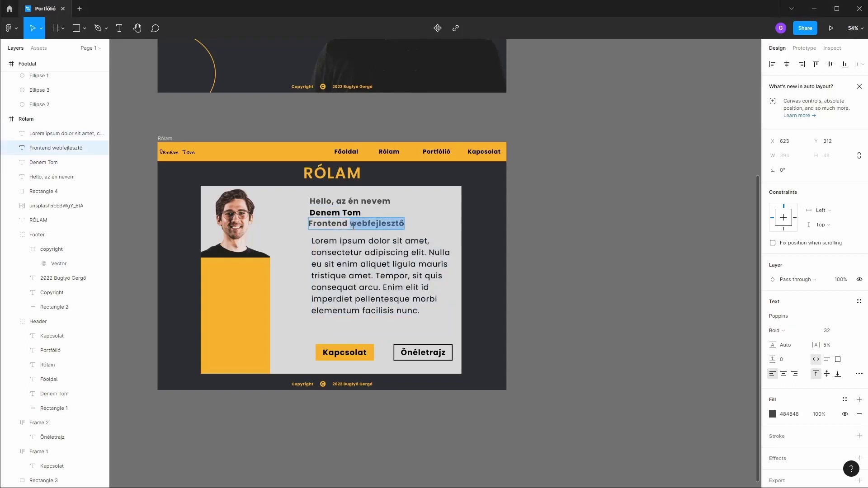
pyautogui.click(846, 332)
pyautogui.click(837, 342)
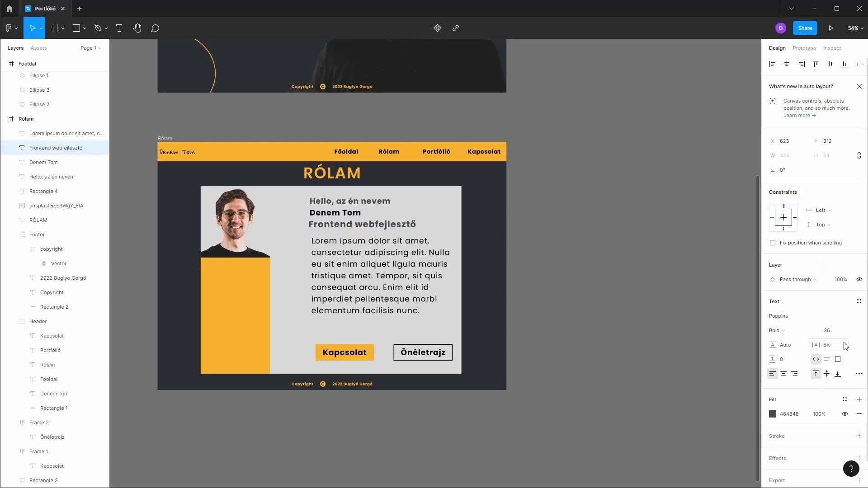
# Step: Enlarge the name to size 40 and set the Hello, az én nevem line to 36
pyautogui.doubleClick(354, 214)
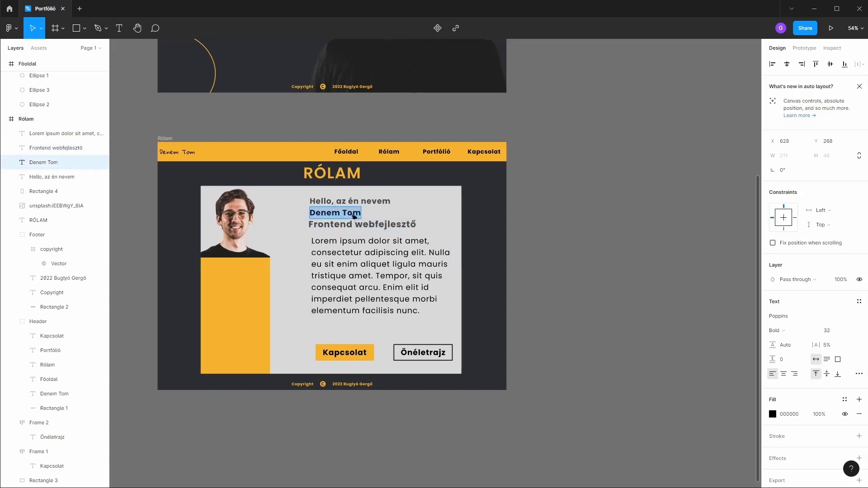
pyautogui.click(846, 331)
pyautogui.click(841, 354)
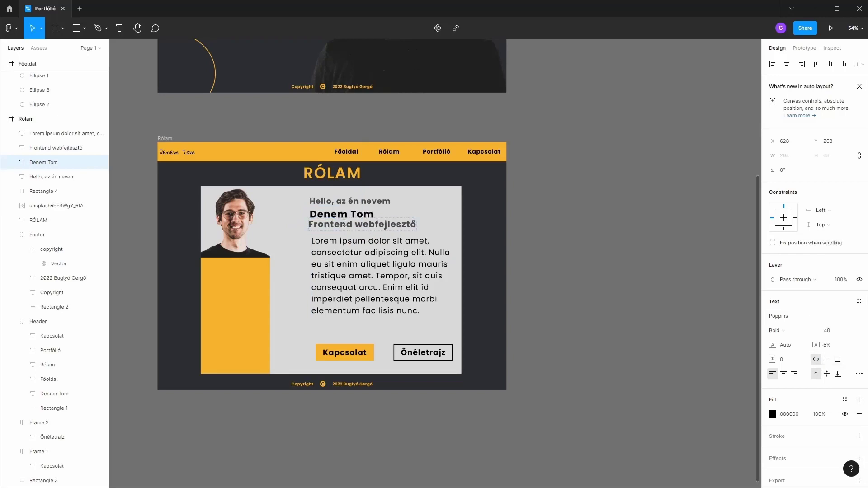
pyautogui.doubleClick(357, 202)
pyautogui.click(847, 331)
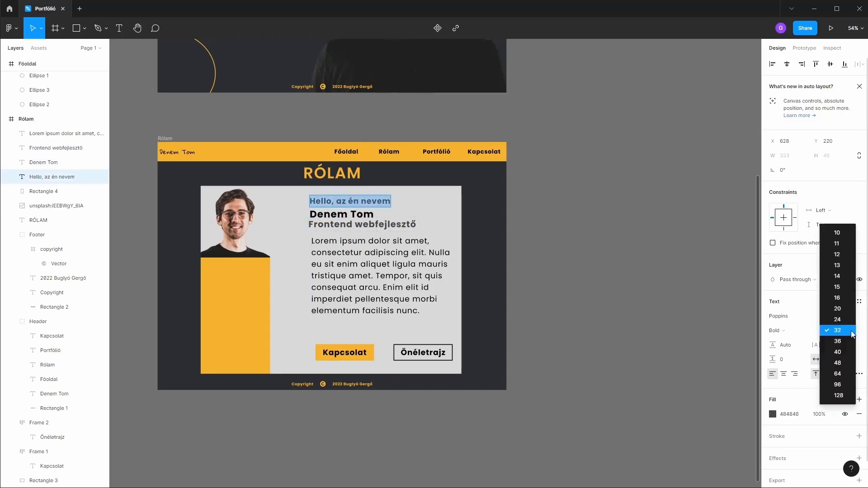
pyautogui.click(837, 341)
pyautogui.doubleClick(349, 275)
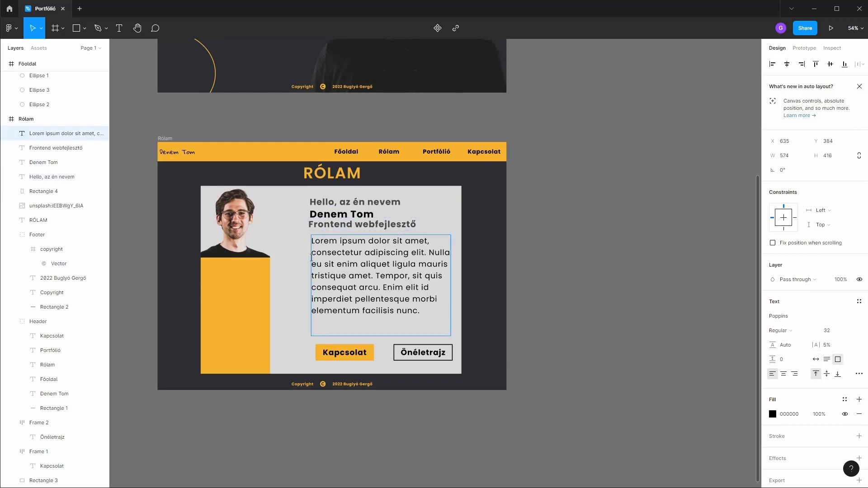
pyautogui.click(335, 216)
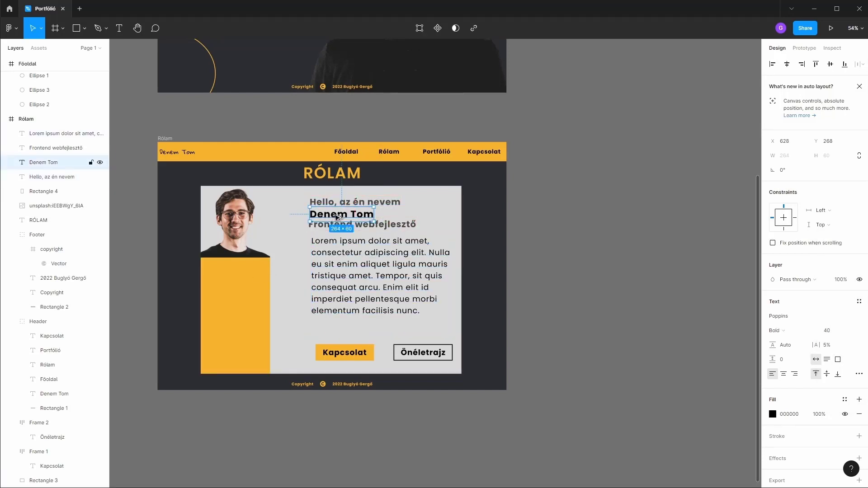
# Step: Copy the name onto the yellow strip as a 'Technológiák:' label at size 36
pyautogui.moveTo(335, 216)
pyautogui.keyDown('alt'); pyautogui.mouseDown()
pyautogui.moveTo(244, 272)
pyautogui.moveTo(229, 267)
pyautogui.mouseUp(); pyautogui.keyUp('alt')
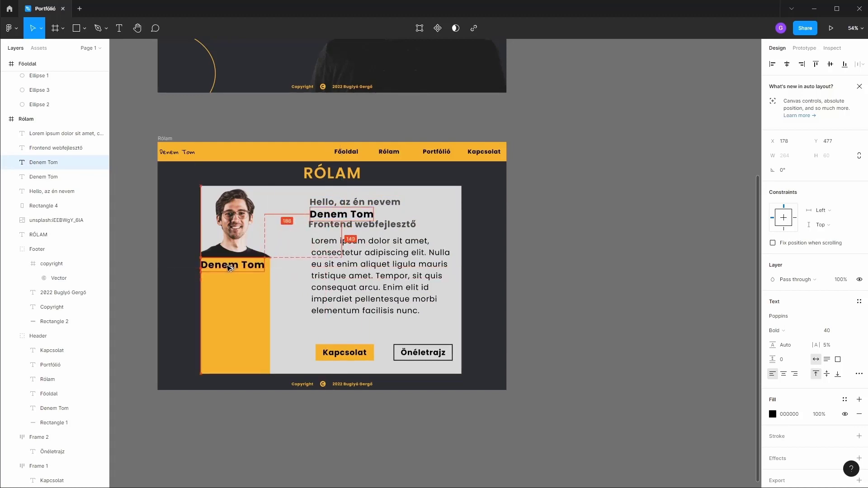
pyautogui.doubleClick(227, 265)
pyautogui.write('Tec')
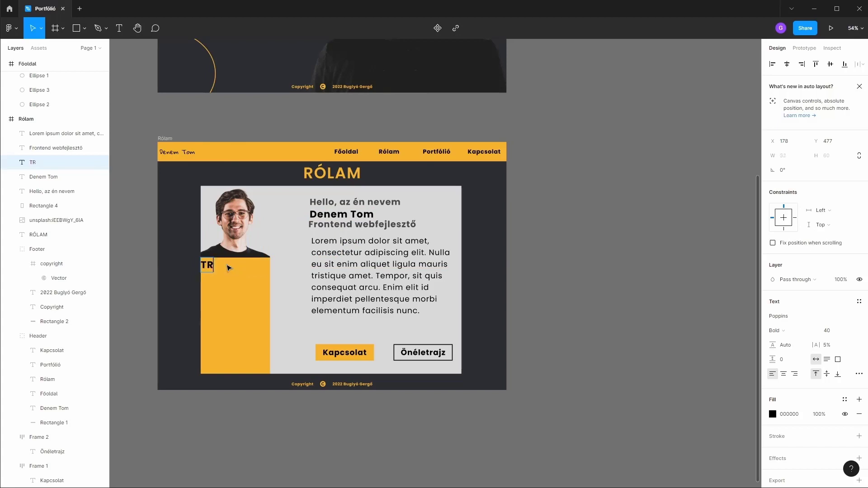
pyautogui.write('hno')
pyautogui.write('lógi')
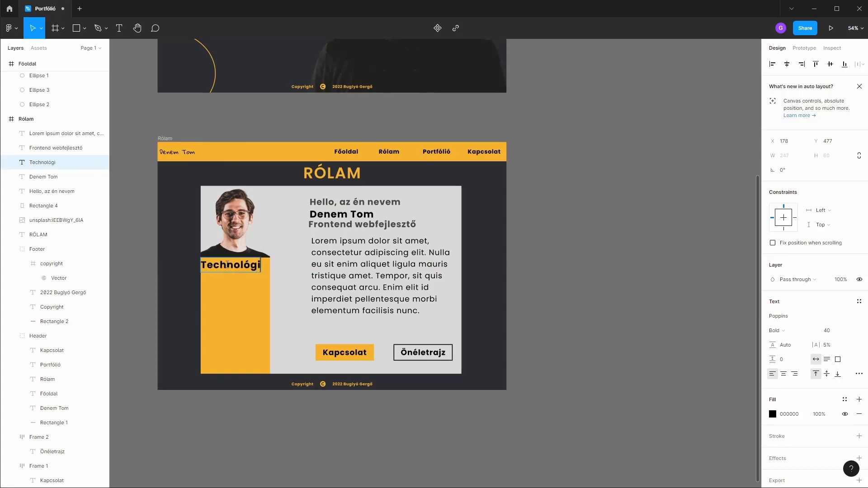
pyautogui.write('ákÉ')
pyautogui.press('BackSpace')
pyautogui.write(':')
pyautogui.hotkey('ctrl', 'a')
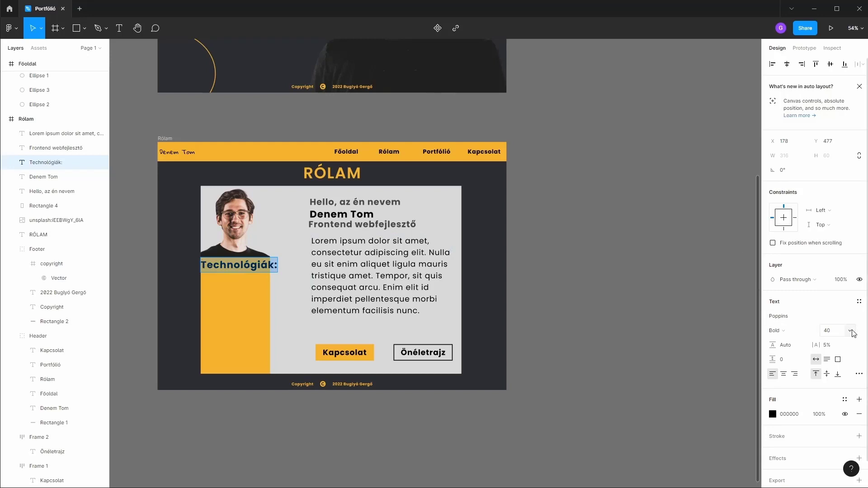
pyautogui.click(851, 333)
pyautogui.click(834, 320)
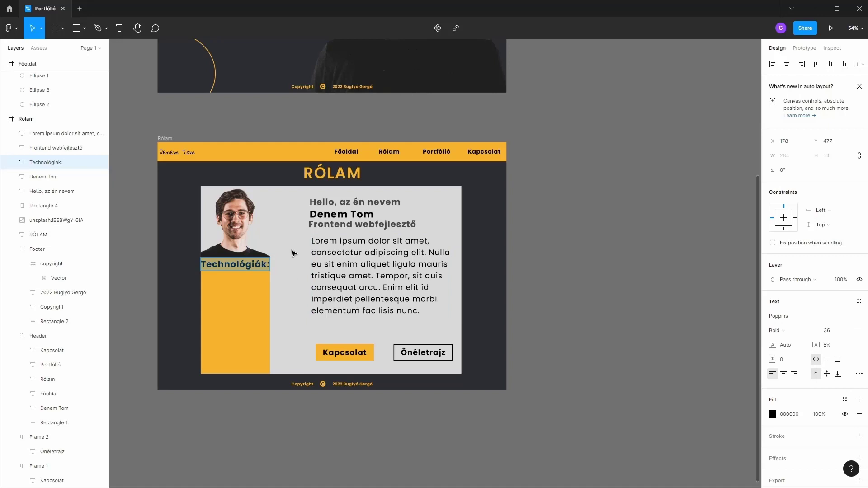
# Step: Make the label box 73 high, centre it vertically, and place a copy below
pyautogui.press('Escape')
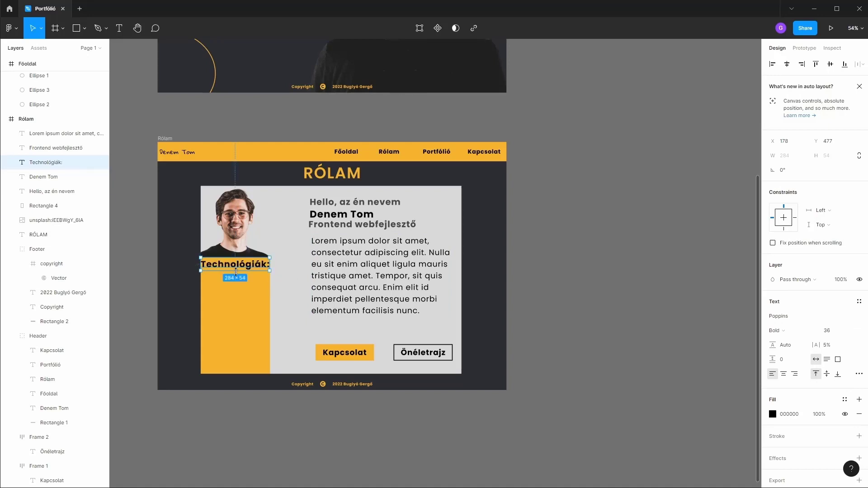
pyautogui.moveTo(235, 271); pyautogui.dragTo(235, 275)
pyautogui.doubleClick(246, 266)
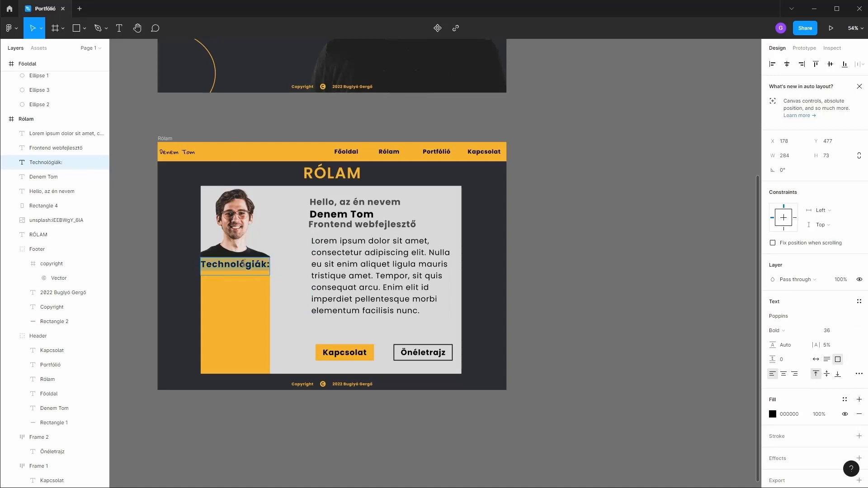
pyautogui.click(826, 374)
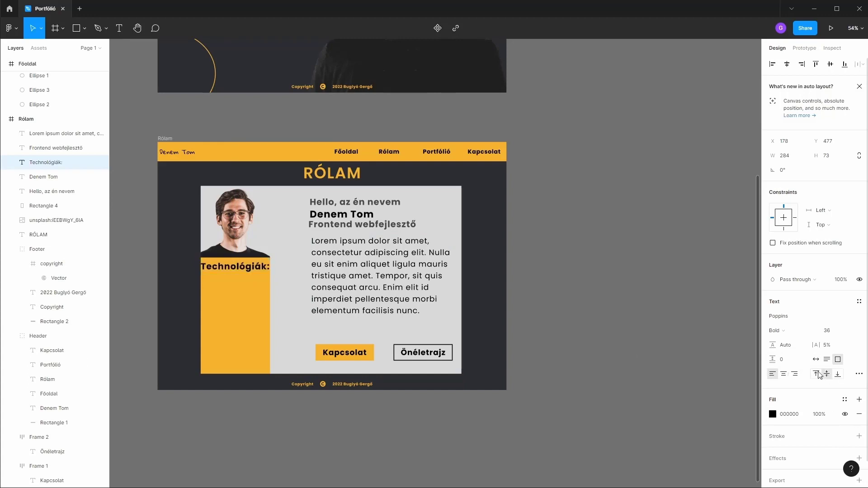
pyautogui.press('Escape')
pyautogui.moveTo(237, 266); pyautogui.dragTo(232, 287)
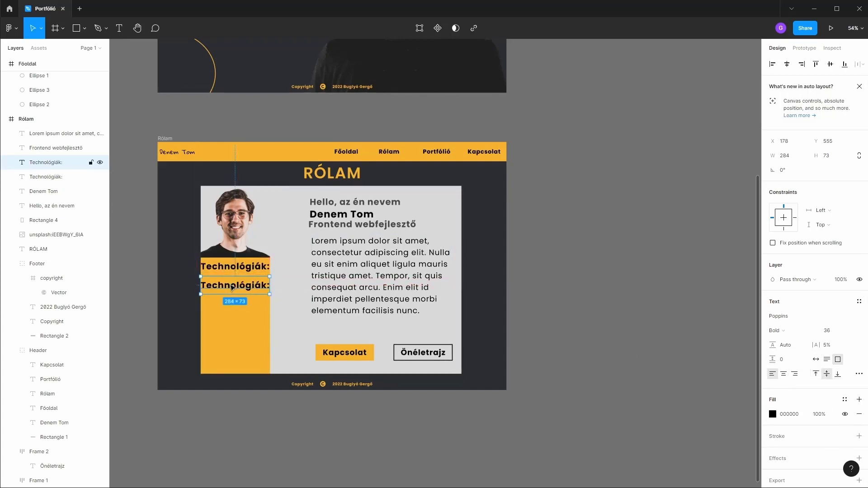
# Step: Turn the copy into a horizontally centred SemiBold 'HTML' entry
pyautogui.doubleClick(233, 288)
pyautogui.write('HTML')
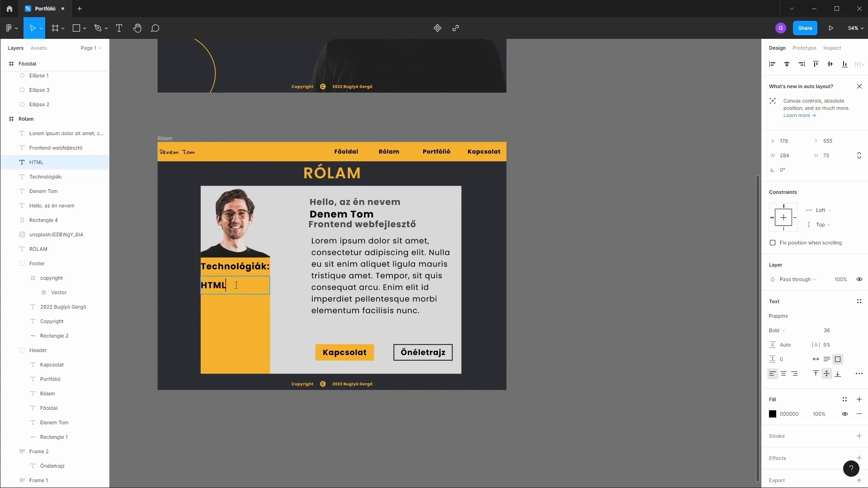
pyautogui.moveTo(236, 285); pyautogui.dragTo(200, 285)
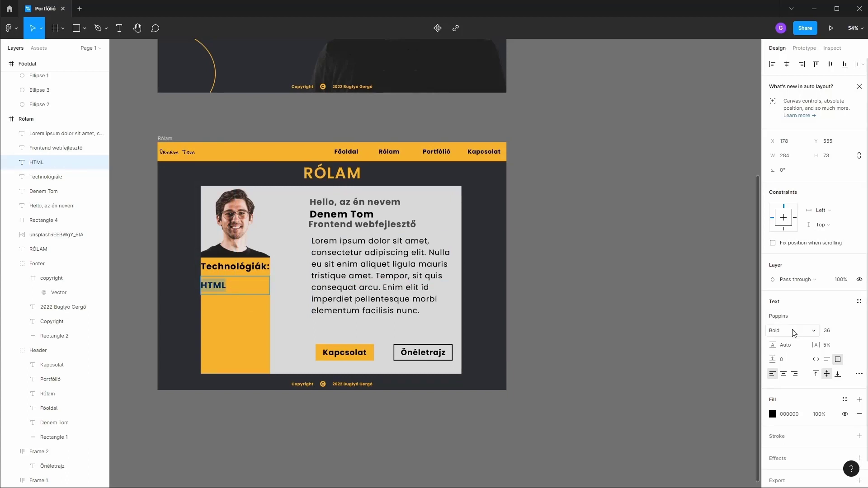
pyautogui.click(812, 334)
pyautogui.click(812, 322)
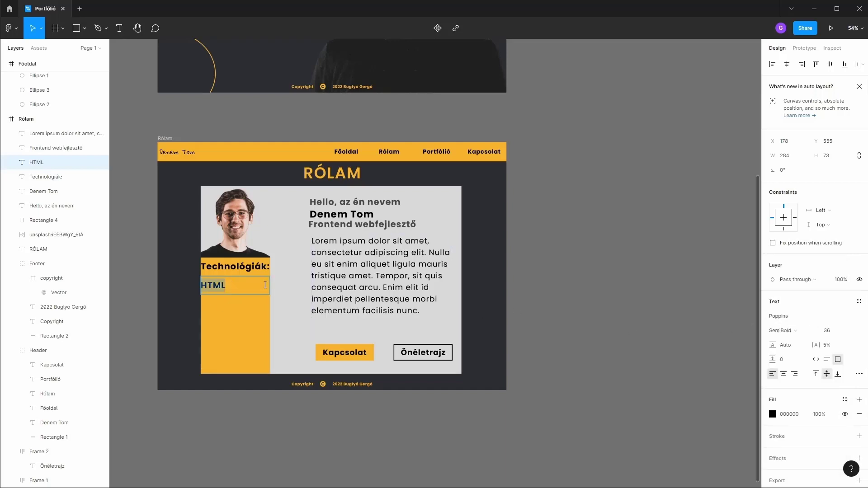
pyautogui.click(783, 373)
pyautogui.press('Escape')
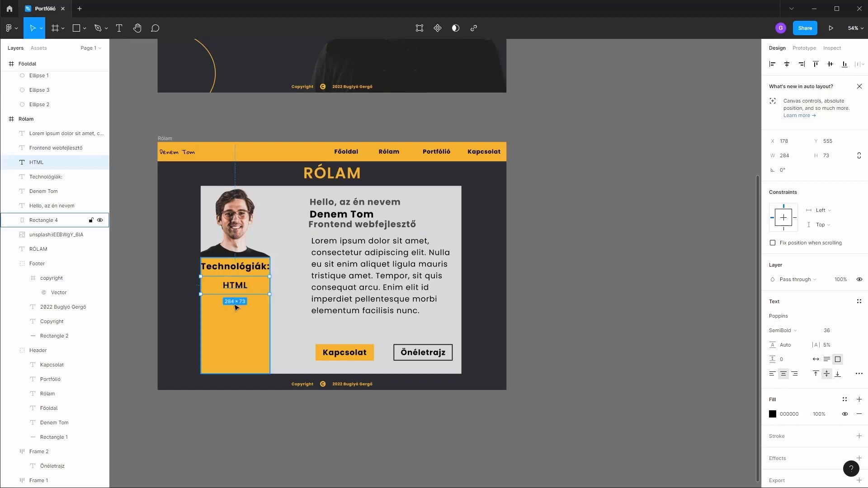
# Step: Add 'CSS' entries below HTML by copying and duplicating the label
pyautogui.moveTo(235, 285); pyautogui.dragTo(232, 306)
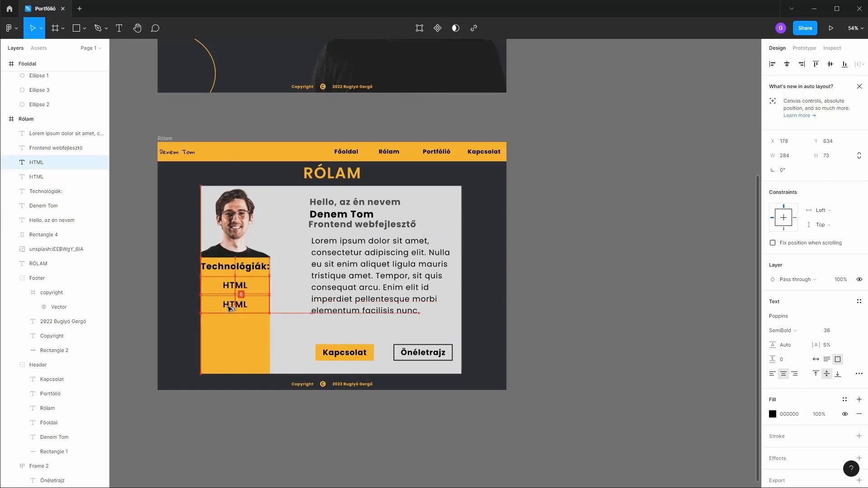
pyautogui.doubleClick(232, 304)
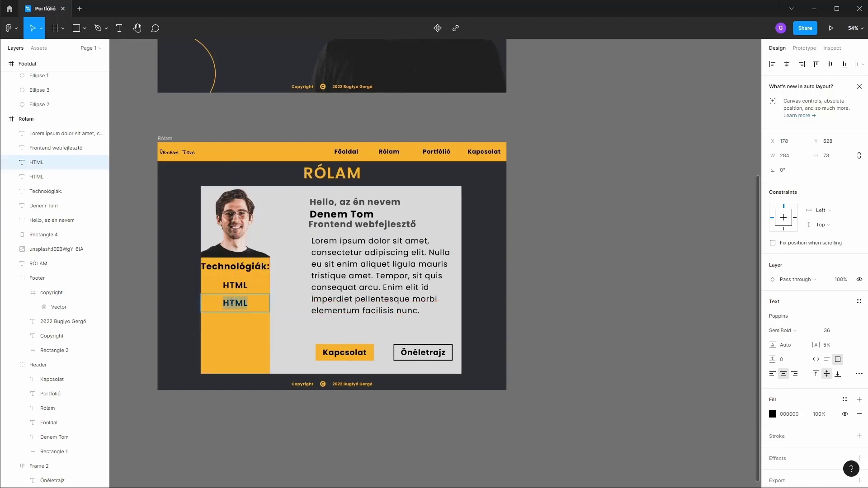
pyautogui.write('CSS')
pyautogui.press('Escape')
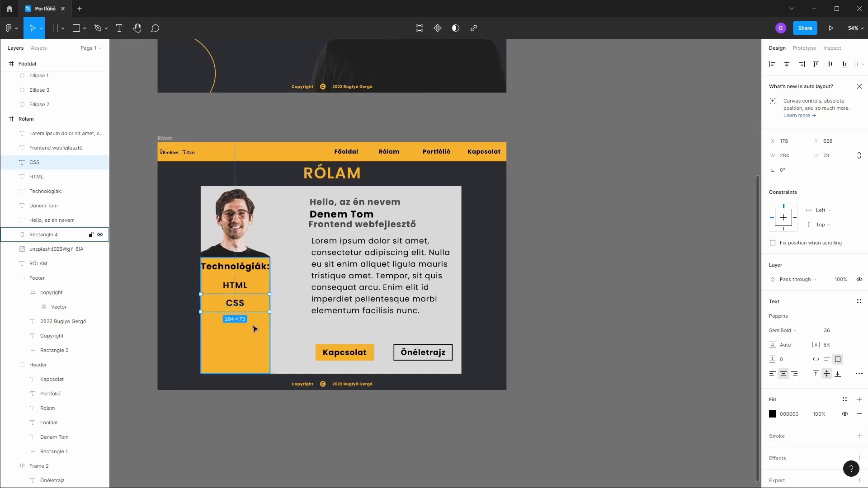
pyautogui.moveTo(252, 303); pyautogui.dragTo(250, 321)
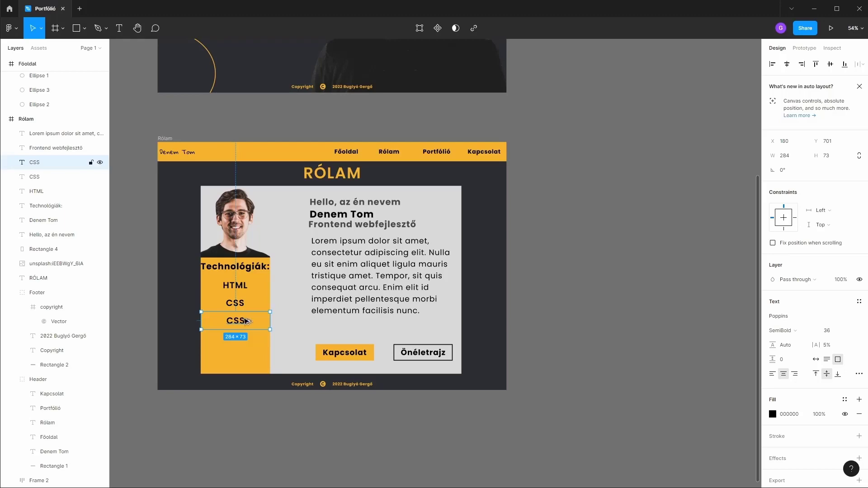
pyautogui.hotkey('ctrl', 'd')
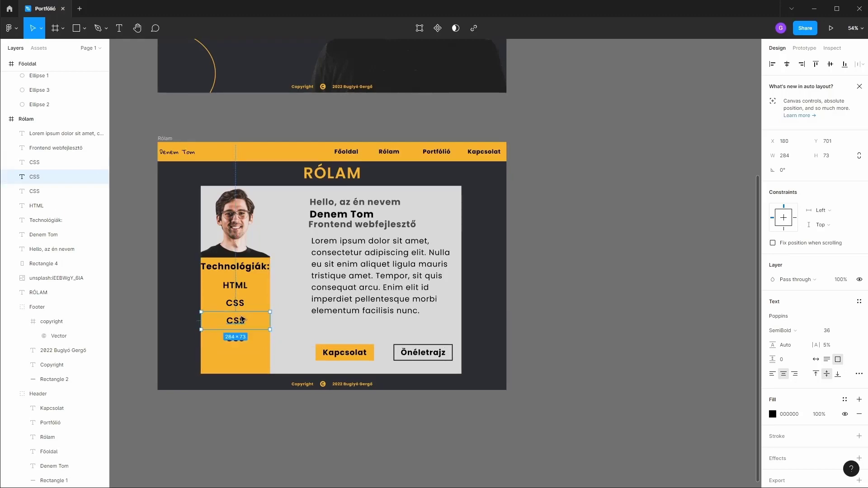
# Step: Rename the third entry to 'JavaScript' and the last to 'Wordpress'
pyautogui.scroll(2, 240, 320)
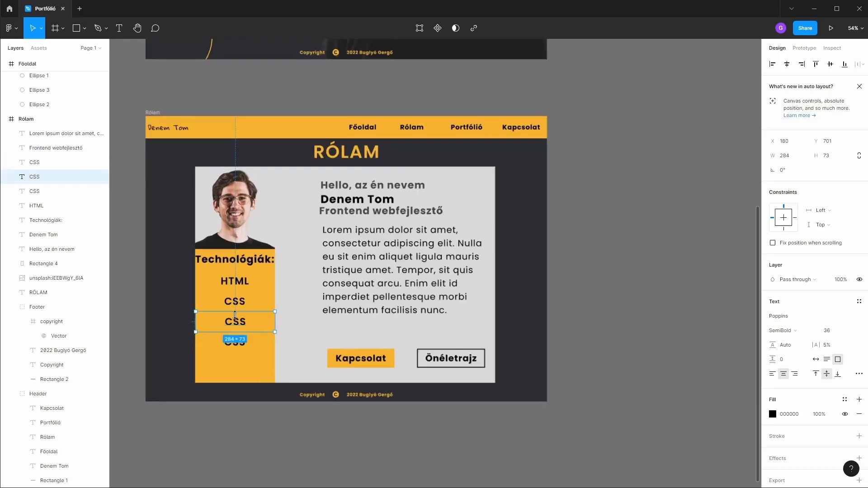
pyautogui.scroll(4, 240, 319)
pyautogui.doubleClick(240, 319)
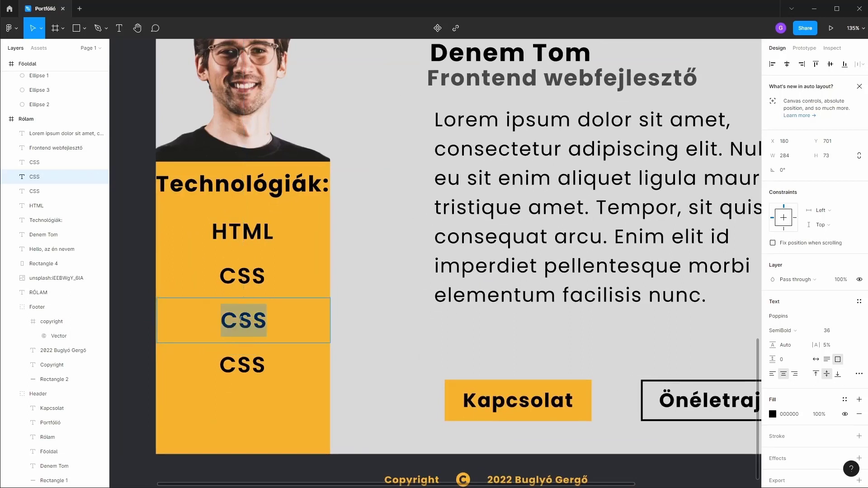
pyautogui.write('JavaScr')
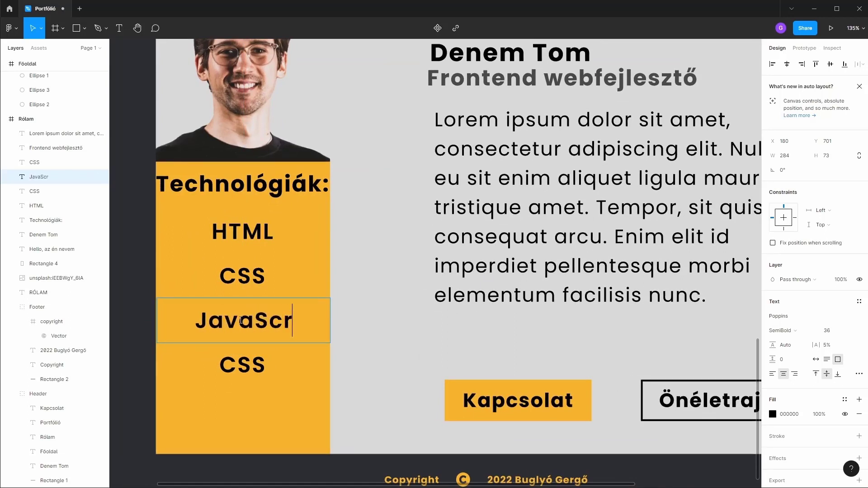
pyautogui.write('ipt')
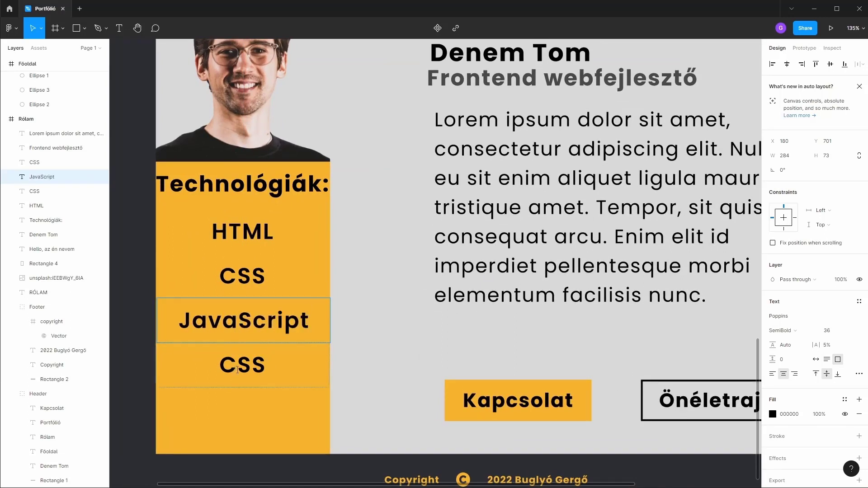
pyautogui.doubleClick(237, 369)
pyautogui.write('W')
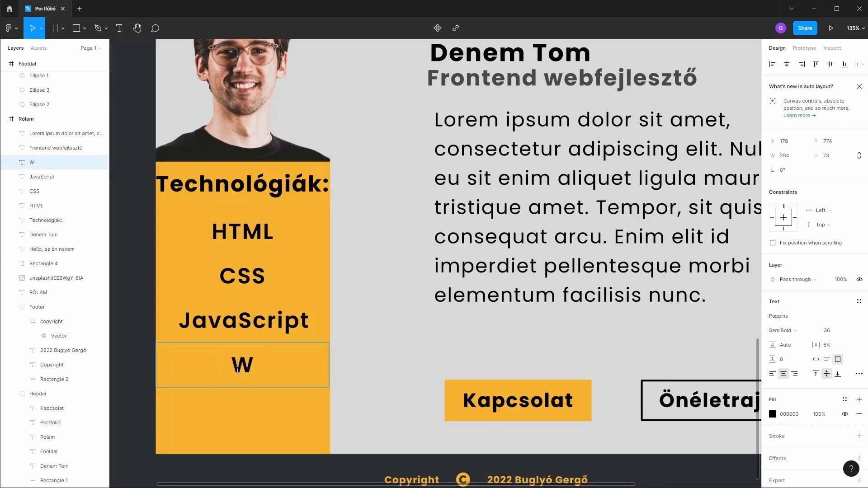
pyautogui.write('ordpress')
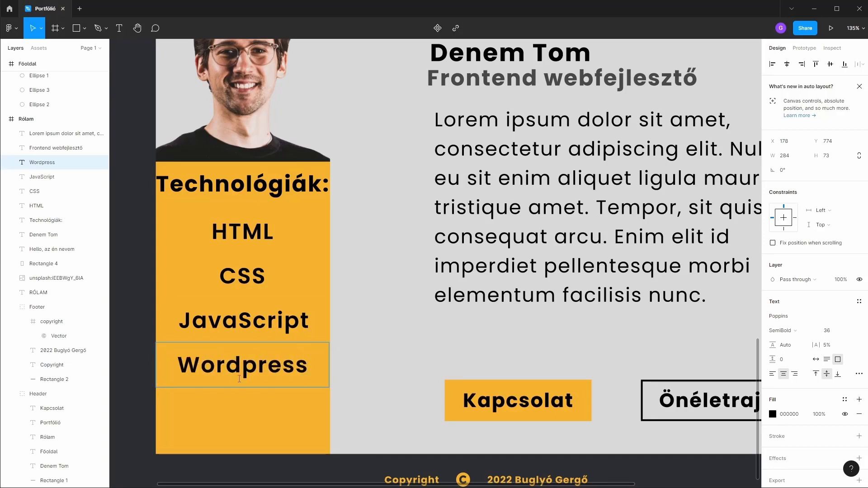
pyautogui.press('Escape')
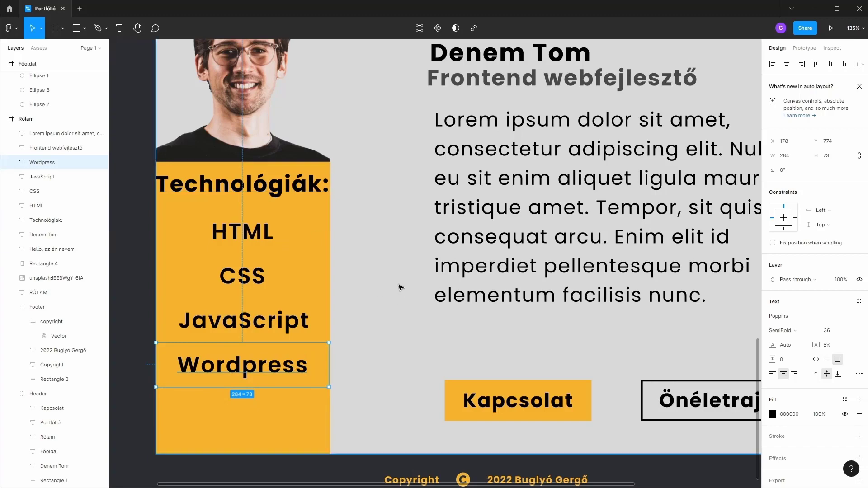
# Step: Zoom out to review the About section and select the Rólam frame
pyautogui.click(376, 330)
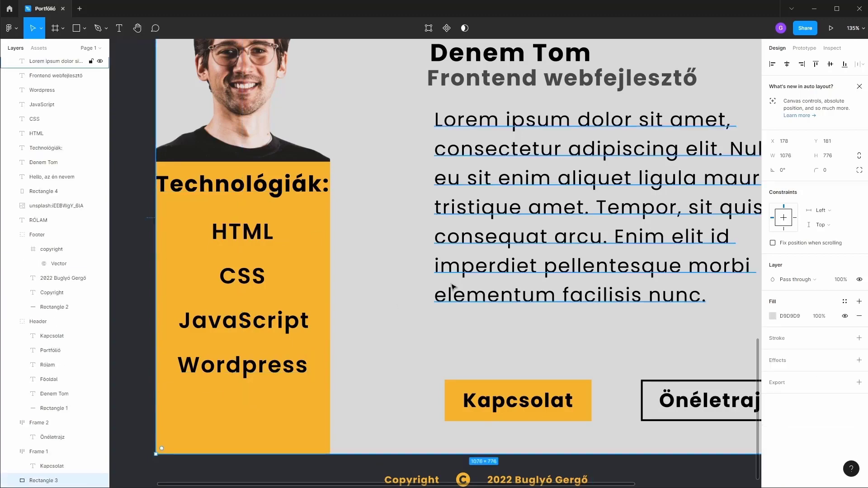
pyautogui.scroll(-5, 413, 303)
pyautogui.scroll(-1, 417, 270)
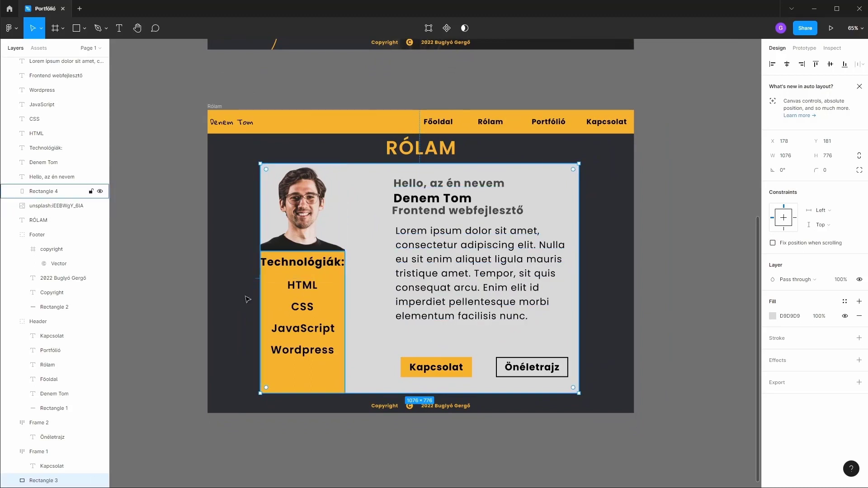
pyautogui.click(625, 263)
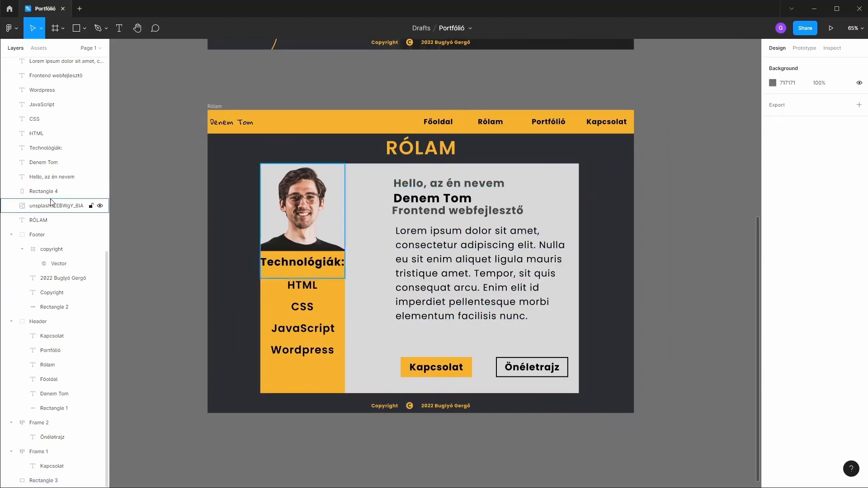
pyautogui.scroll(5, 54, 271)
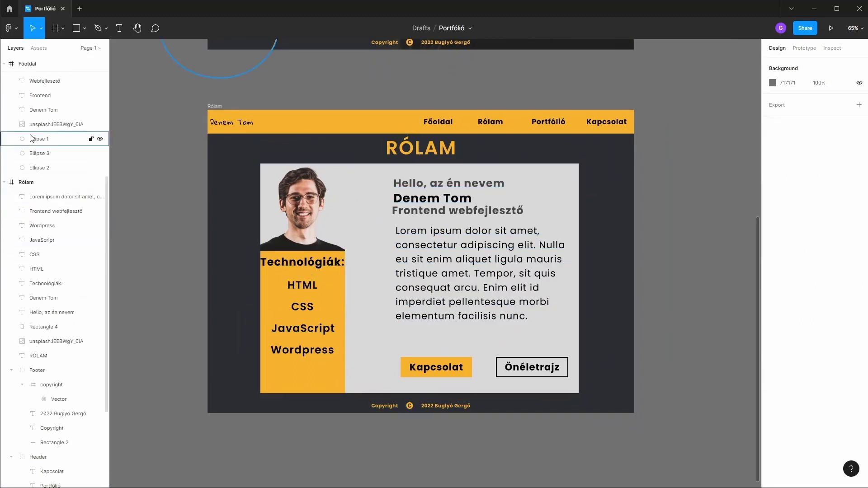
pyautogui.scroll(3, 54, 271)
pyautogui.click(44, 272)
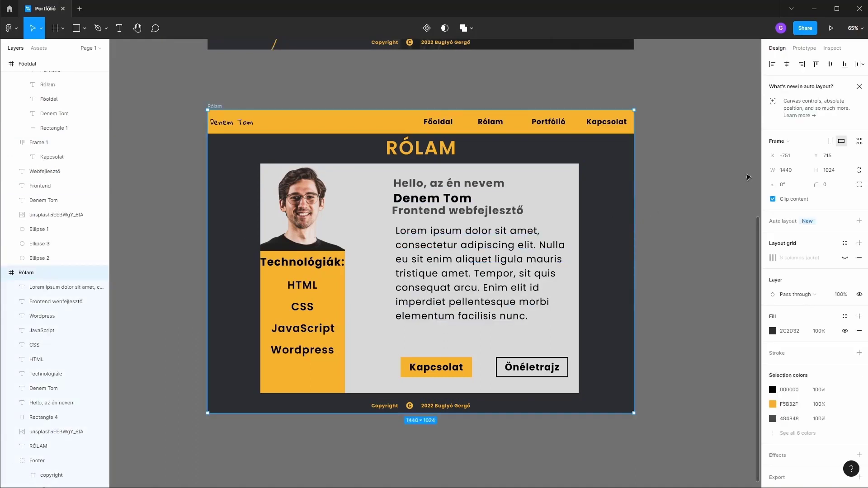
# Step: Show the Rólam layout grid and group the four intro text layers
pyautogui.click(844, 258)
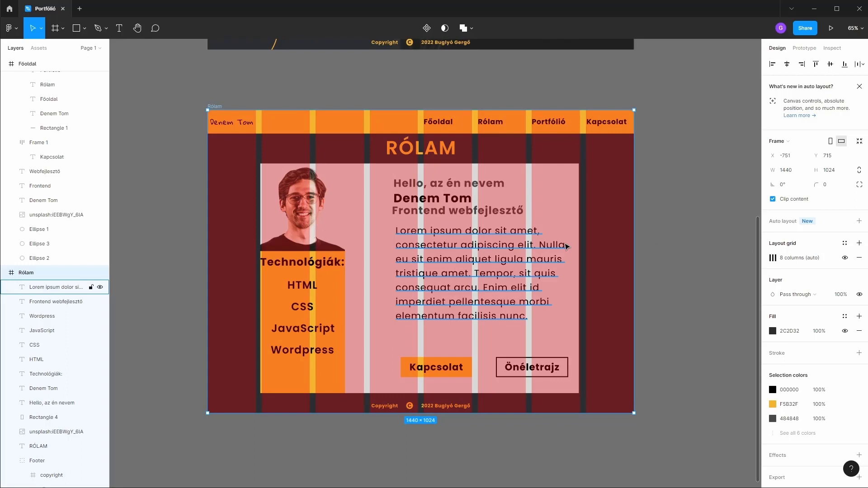
pyautogui.click(374, 205)
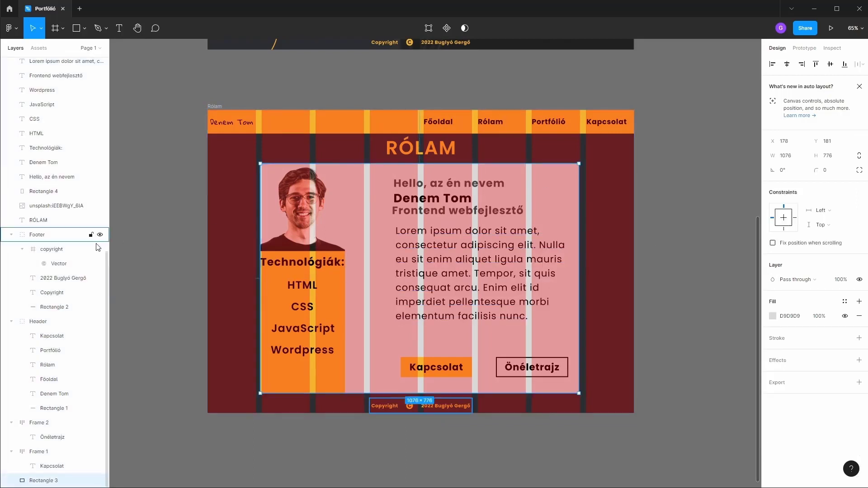
pyautogui.moveTo(39, 452)
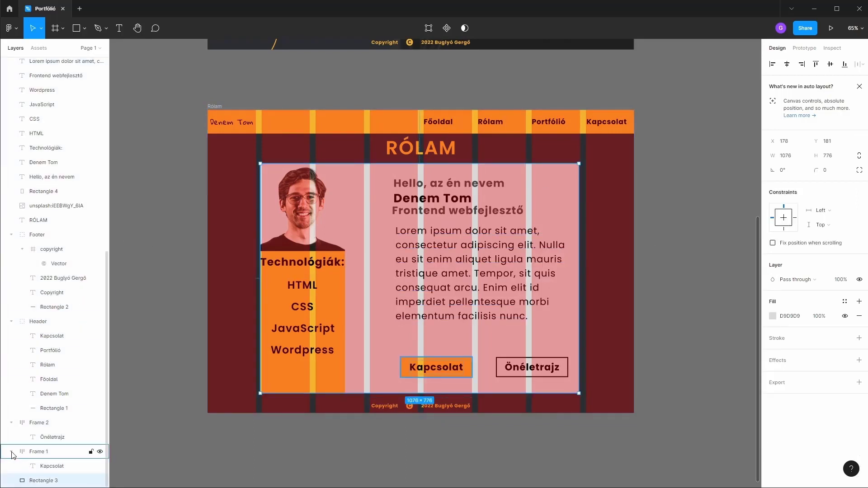
pyautogui.scroll(2, 54, 316)
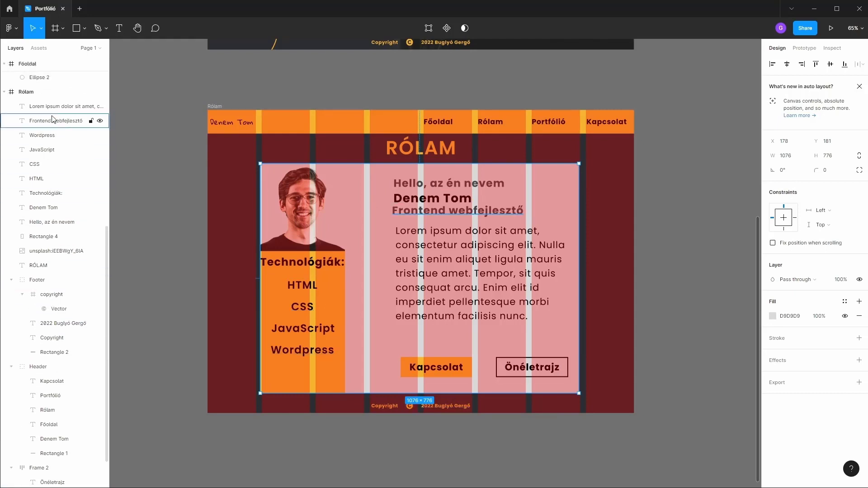
pyautogui.click(56, 107)
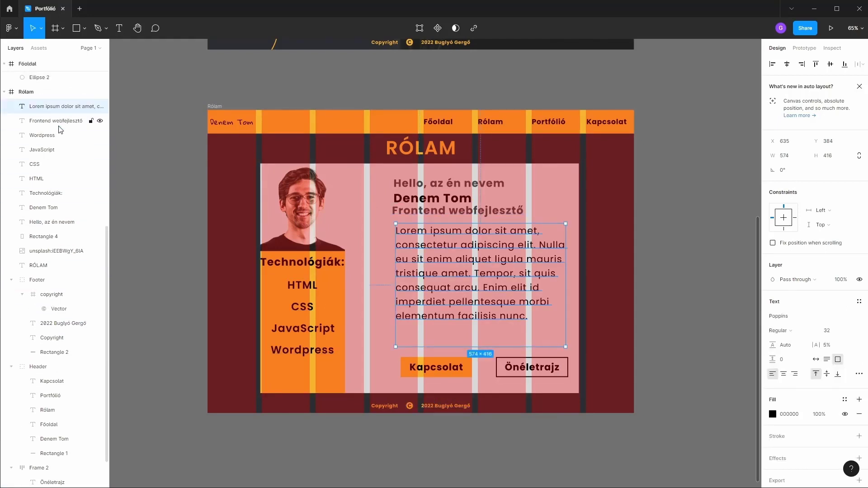
pyautogui.keyDown('shift'); pyautogui.click(65, 121); pyautogui.keyUp('shift')
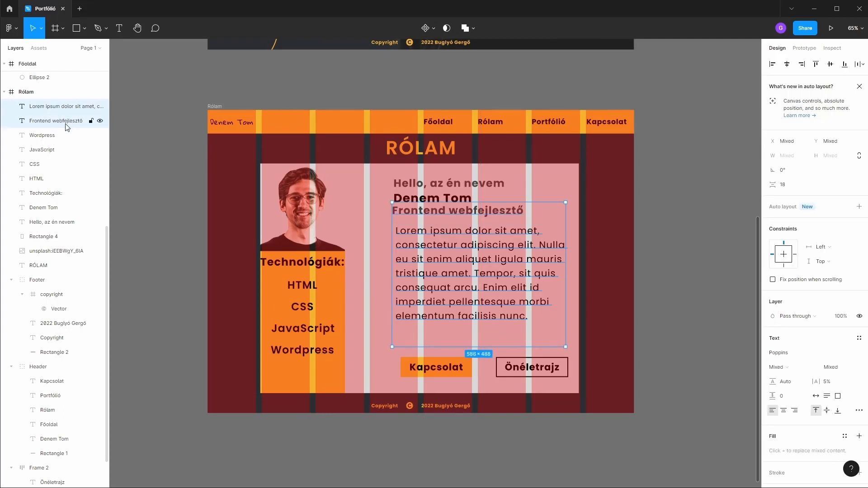
pyautogui.keyDown('shift'); pyautogui.click(61, 211); pyautogui.keyUp('shift')
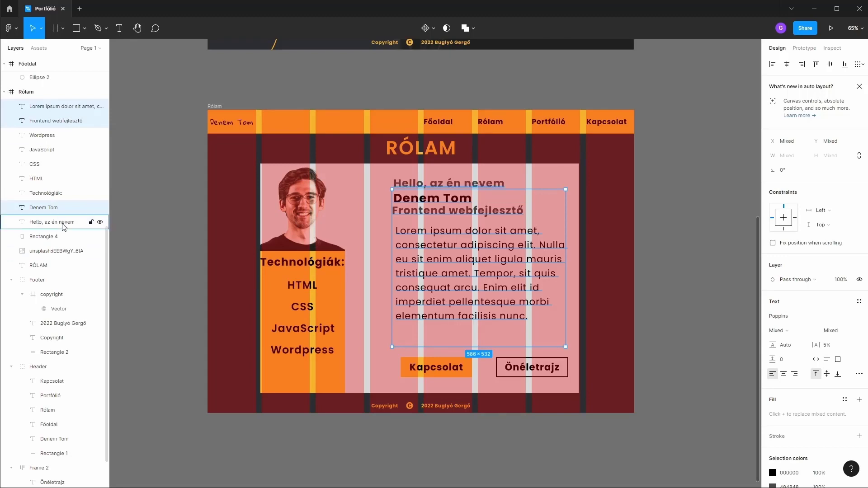
pyautogui.keyDown('shift'); pyautogui.click(64, 224); pyautogui.keyUp('shift')
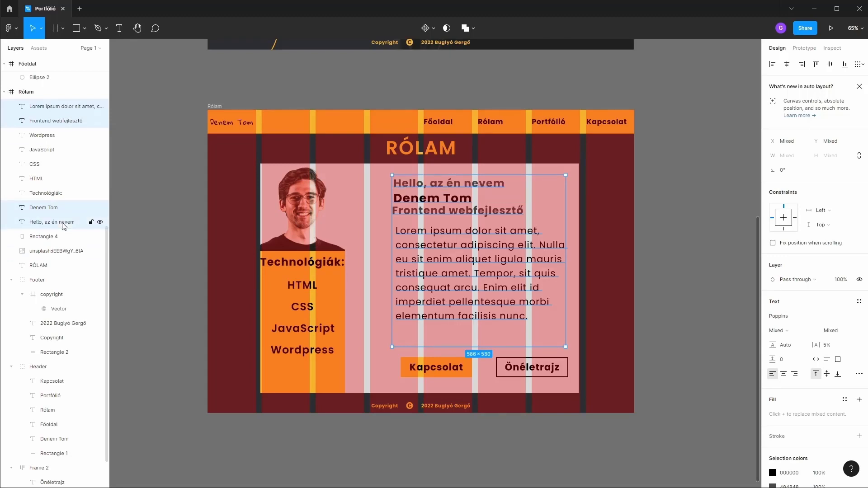
pyautogui.hotkey('ctrl', 'g')
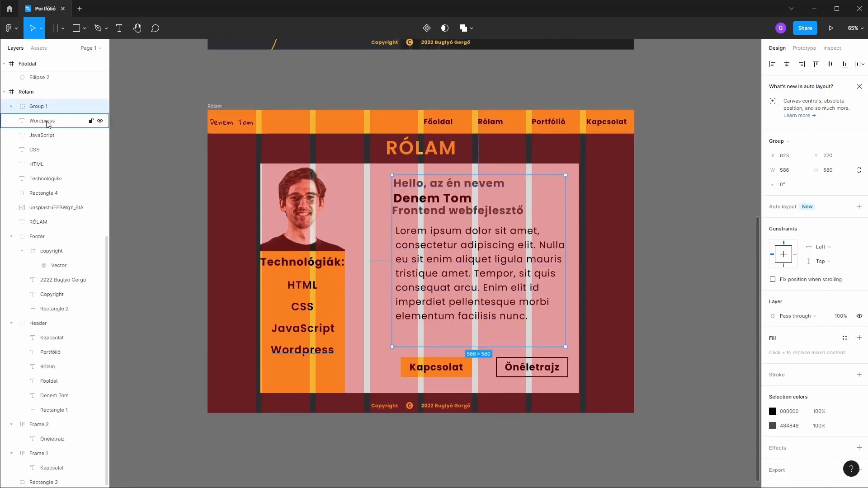
# Step: Group the technology labels, then group them with the yellow rectangle and photo
pyautogui.click(47, 122)
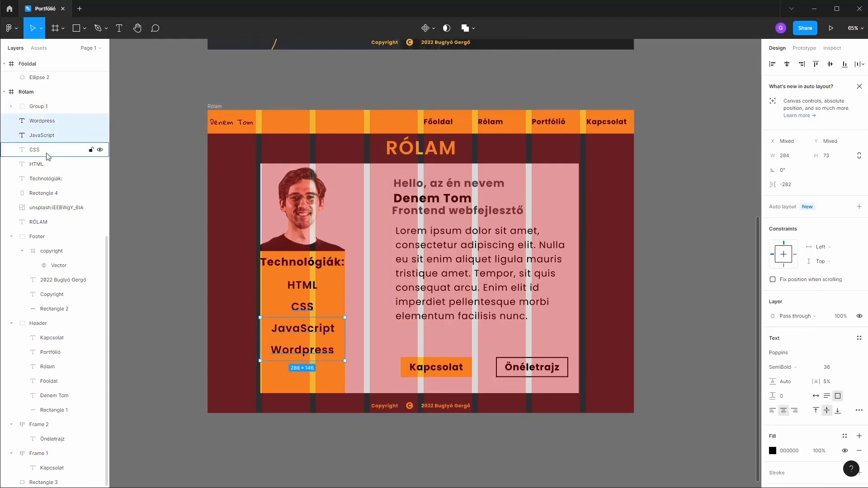
pyautogui.keyDown('shift'); pyautogui.click(46, 149); pyautogui.keyUp('shift')
pyautogui.keyDown('shift'); pyautogui.click(50, 180); pyautogui.keyUp('shift')
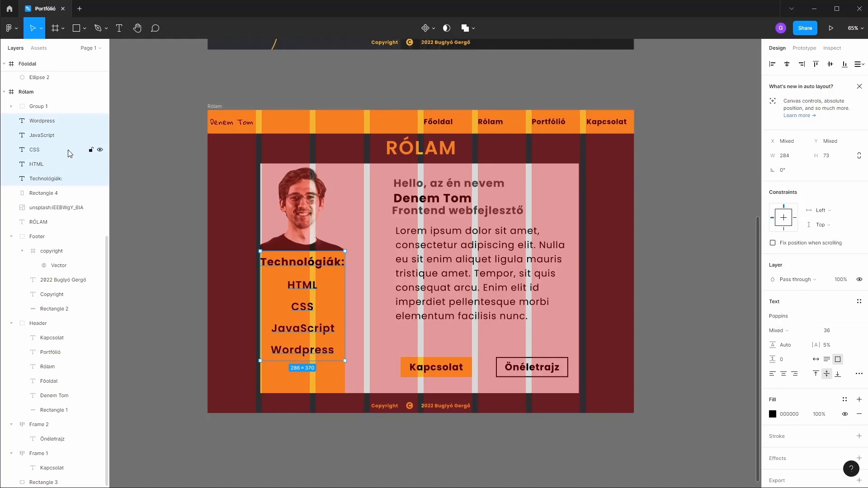
pyautogui.hotkey('ctrl', 'g')
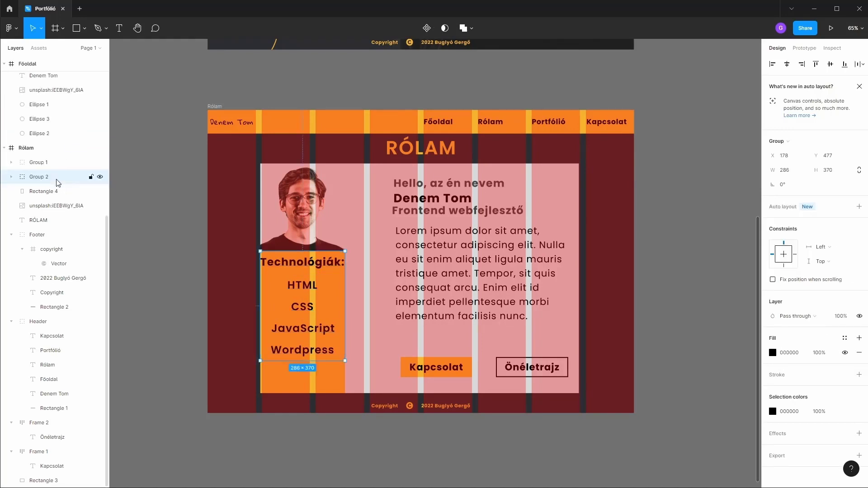
pyautogui.keyDown('shift'); pyautogui.click(53, 192); pyautogui.keyUp('shift')
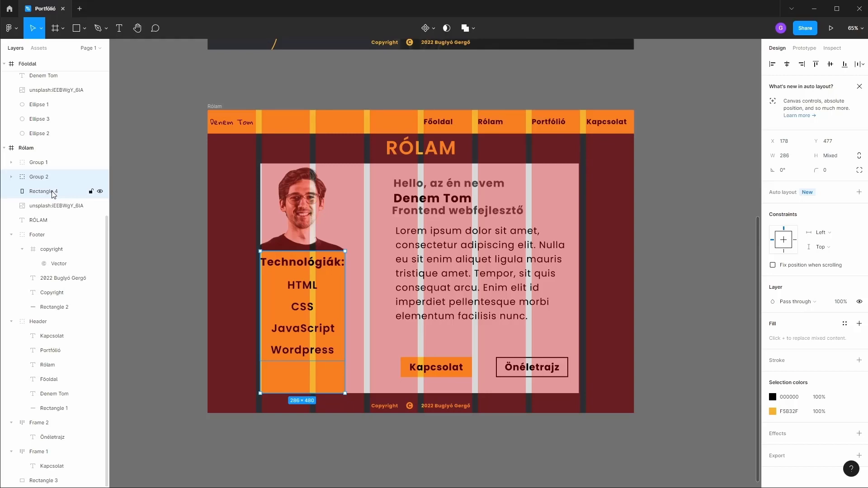
pyautogui.keyDown('shift'); pyautogui.click(55, 207); pyautogui.keyUp('shift')
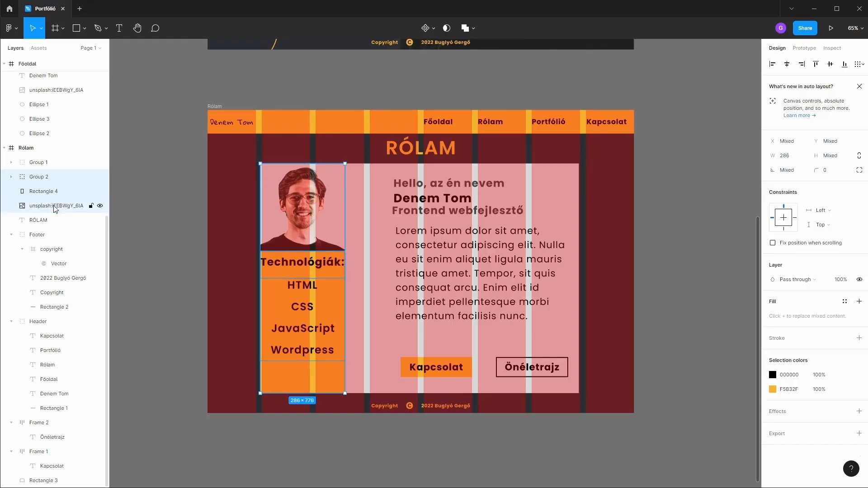
pyautogui.hotkey('ctrl', 'g')
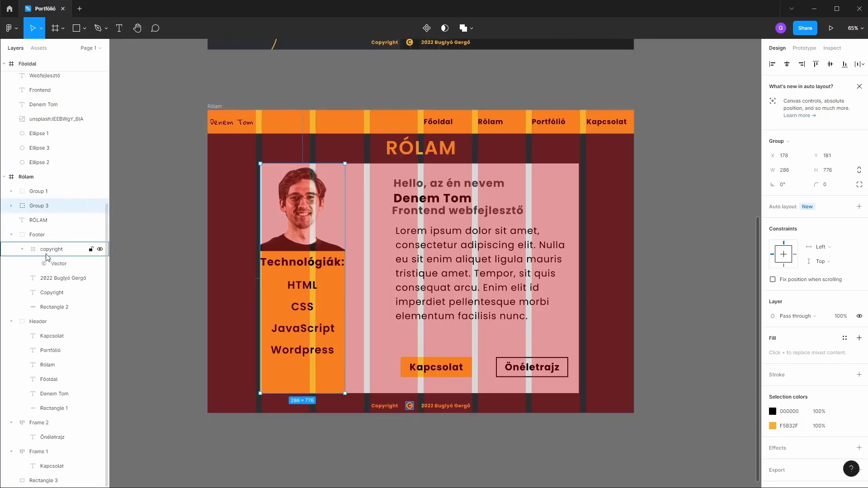
# Step: Collapse the copyright, Footer, Header, Frame 2 and Frame 1 layers
pyautogui.click(21, 249)
pyautogui.click(12, 234)
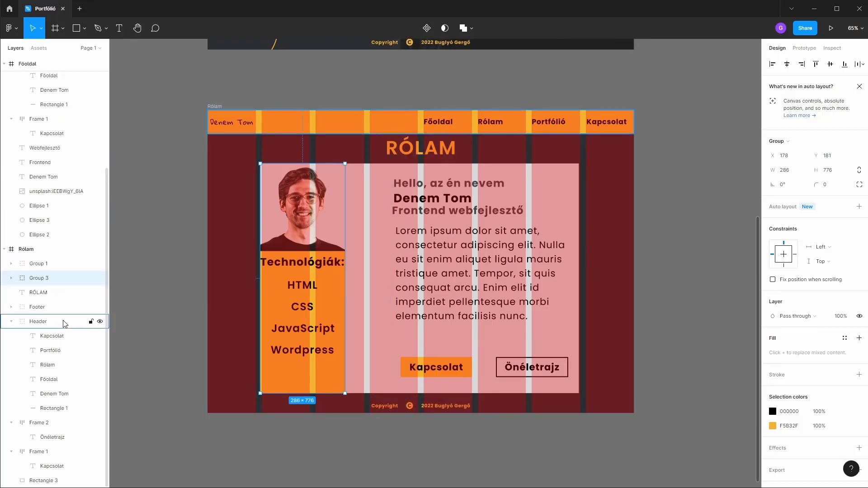
pyautogui.click(11, 322)
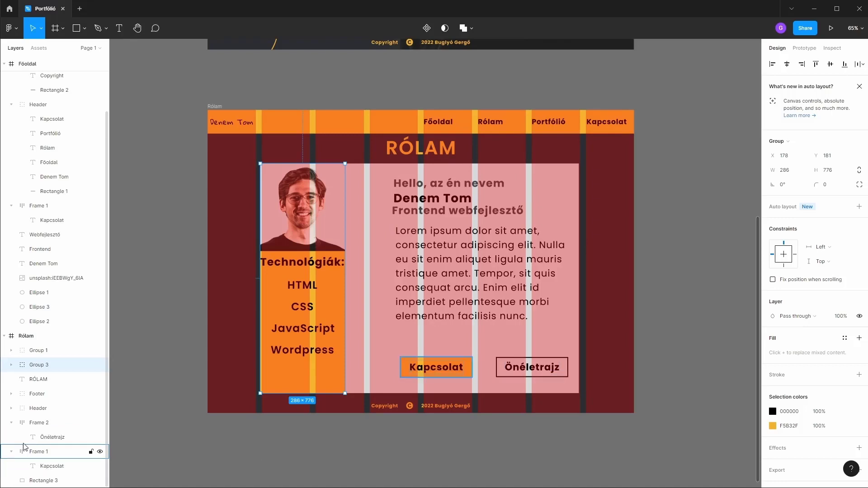
pyautogui.click(11, 422)
pyautogui.click(11, 452)
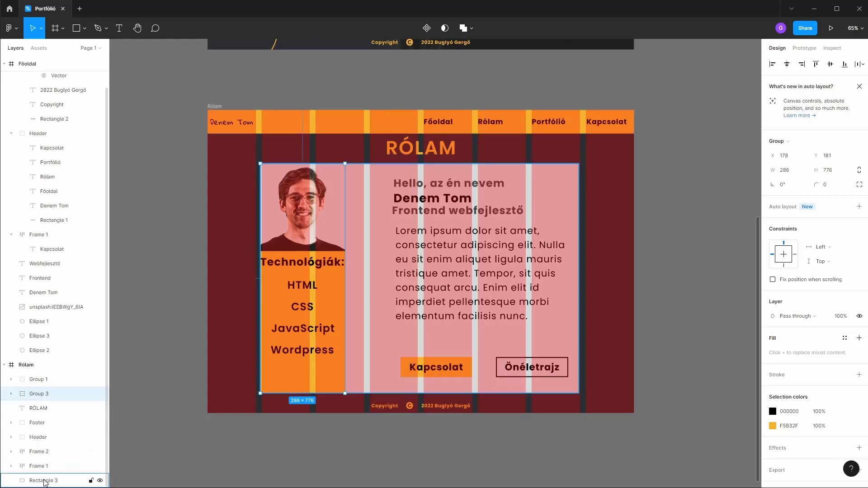
# Step: Group the content card, both button frames, Group 1 and Group 3 together
pyautogui.click(44, 480)
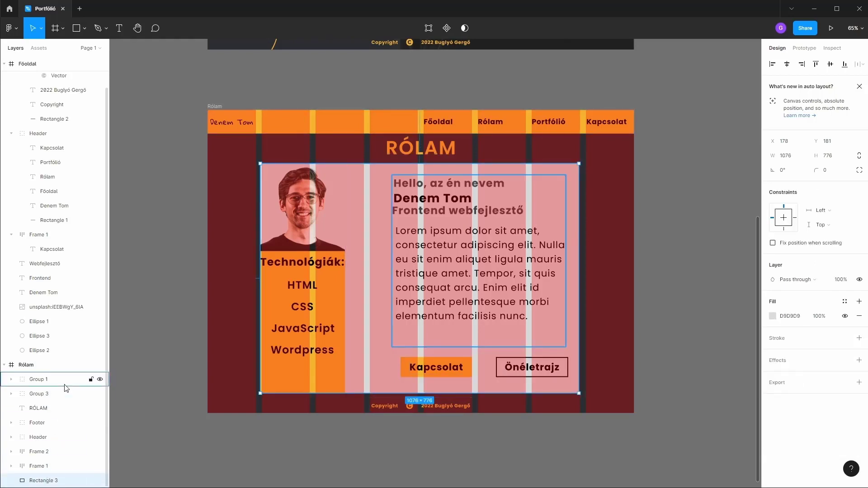
pyautogui.keyDown('shift'); pyautogui.click(52, 452); pyautogui.keyUp('shift')
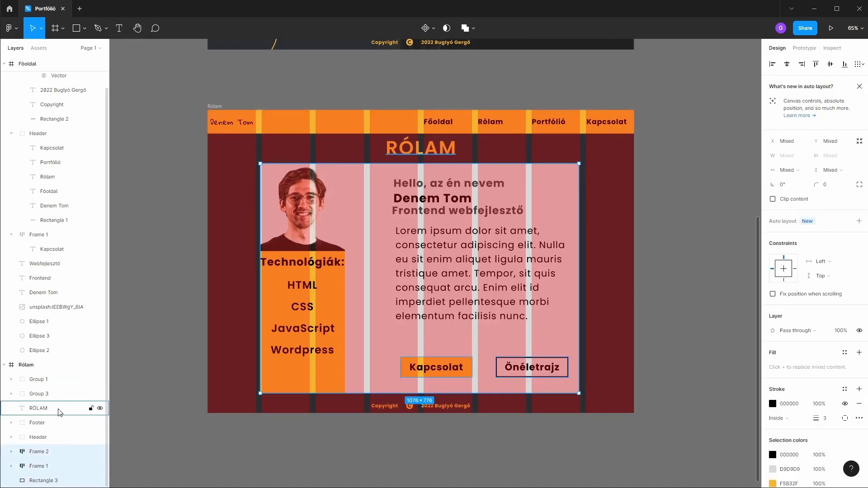
pyautogui.keyDown('shift'); pyautogui.click(40, 379); pyautogui.keyUp('shift')
pyautogui.keyDown('shift'); pyautogui.click(48, 393); pyautogui.keyUp('shift')
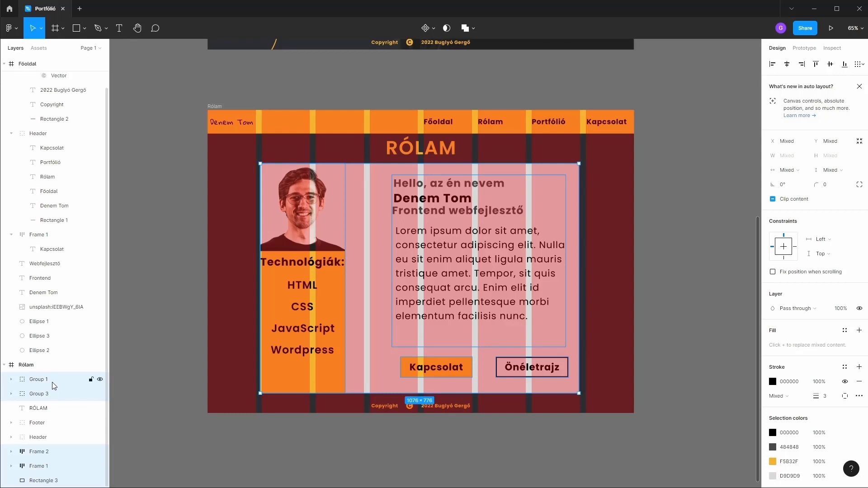
pyautogui.hotkey('ctrl', 'g')
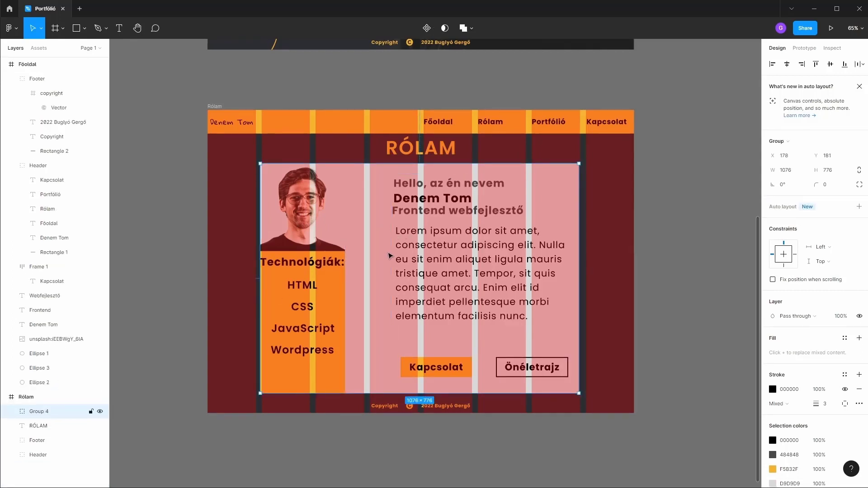
# Step: Nudge the whole Rólam card group slightly lower
pyautogui.moveTo(389, 256); pyautogui.dragTo(392, 253)
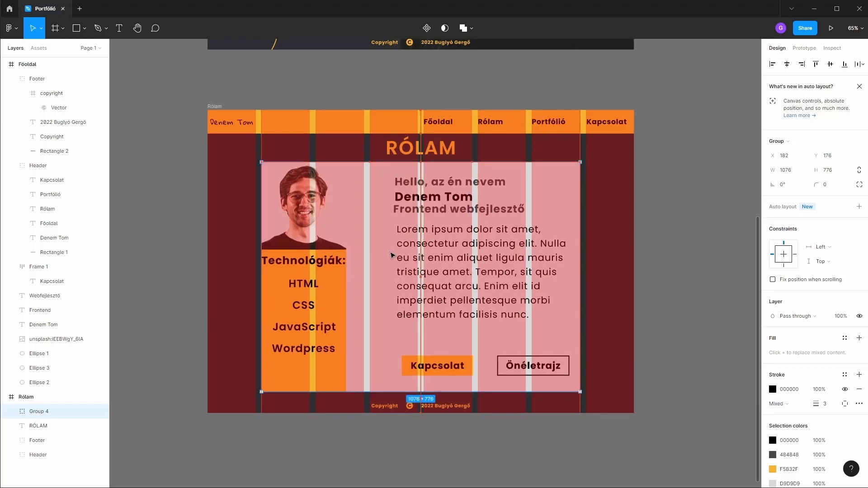
pyautogui.moveTo(392, 255); pyautogui.dragTo(392, 259)
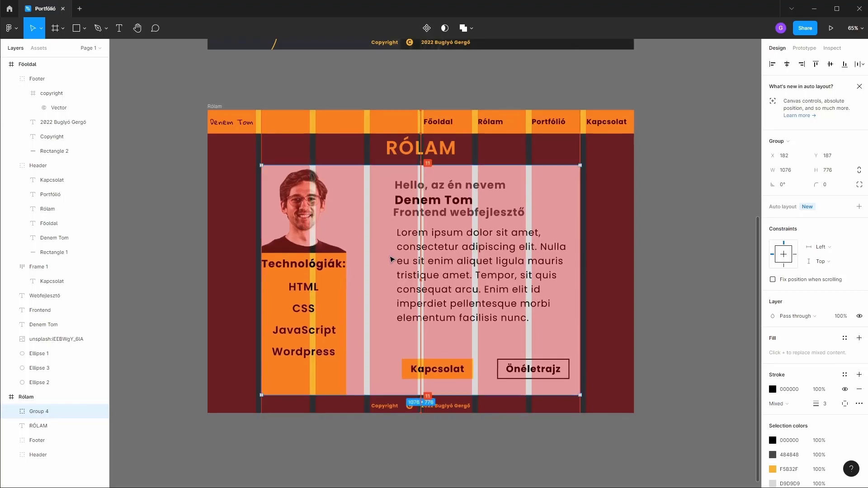
pyautogui.hotkey('ctrl', 'z')
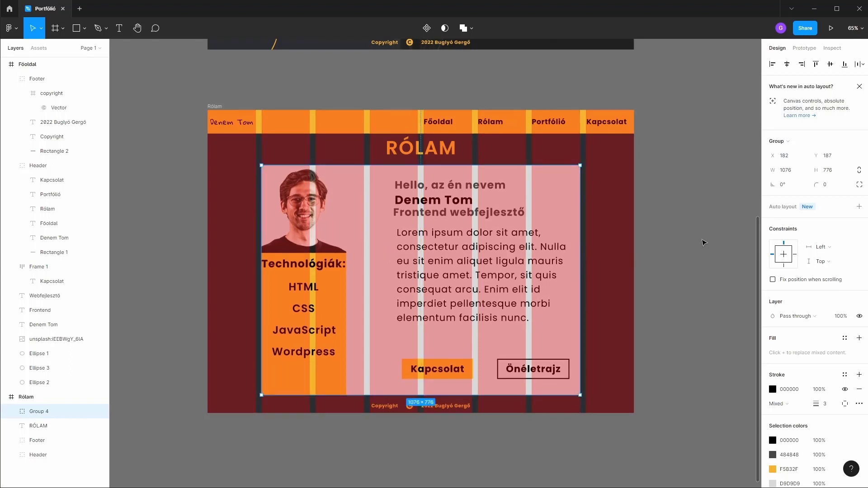
# Step: Stretch the card's text block left toward the photo and right to the card edge
pyautogui.moveTo(41, 412)
pyautogui.click(11, 411)
pyautogui.click(397, 262)
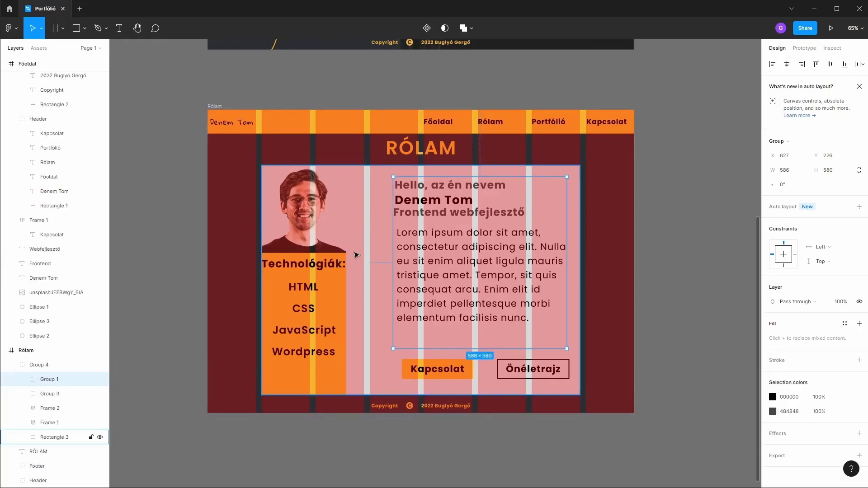
pyautogui.moveTo(393, 247); pyautogui.dragTo(368, 245)
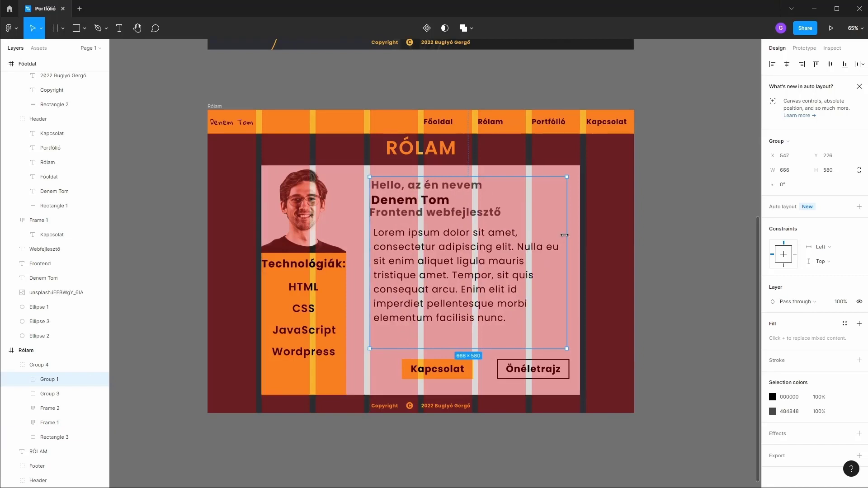
pyautogui.moveTo(564, 234); pyautogui.dragTo(580, 234)
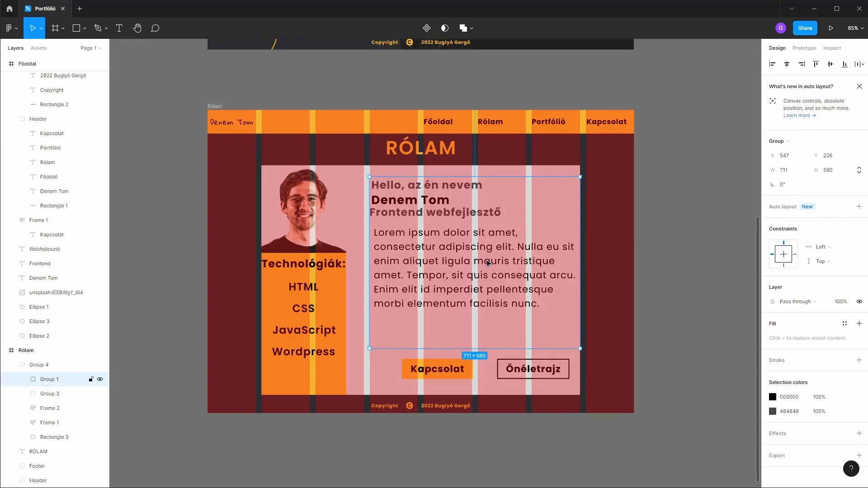
# Step: Narrow the Lorem ipsum paragraph to 548 px and align the Frontend webfejlesztő heading with it
pyautogui.click(23, 379)
pyautogui.click(63, 395)
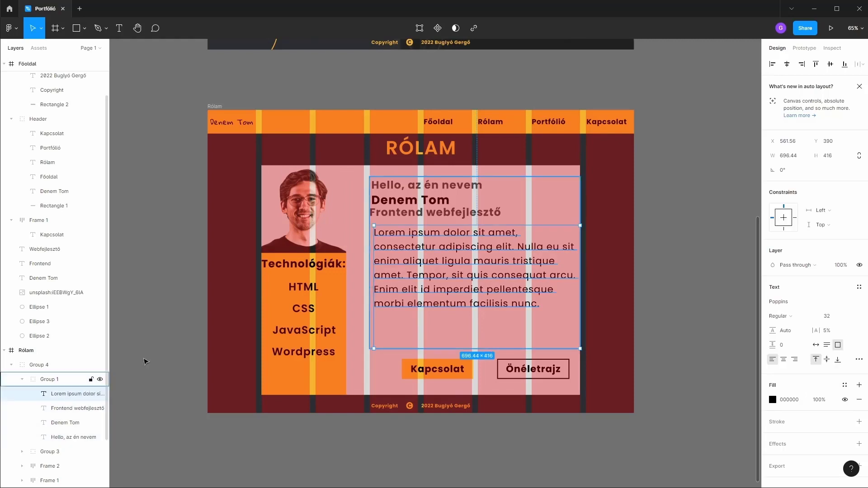
pyautogui.moveTo(369, 234); pyautogui.dragTo(365, 233)
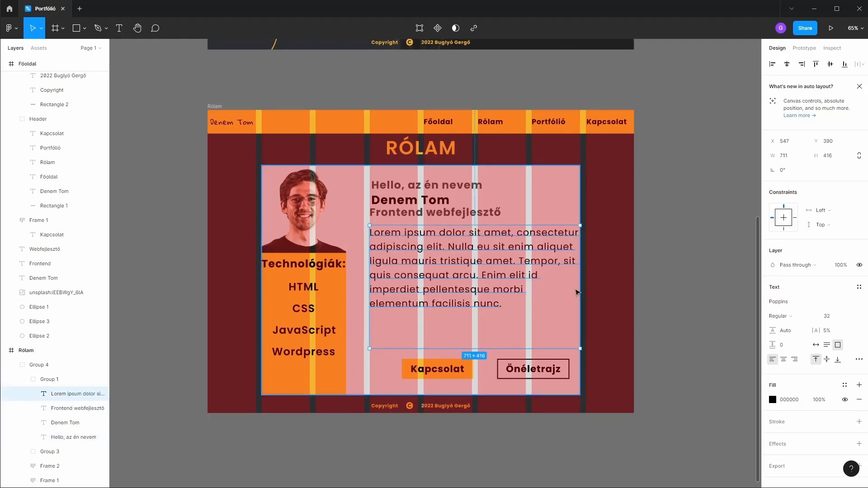
pyautogui.moveTo(579, 292); pyautogui.dragTo(532, 283)
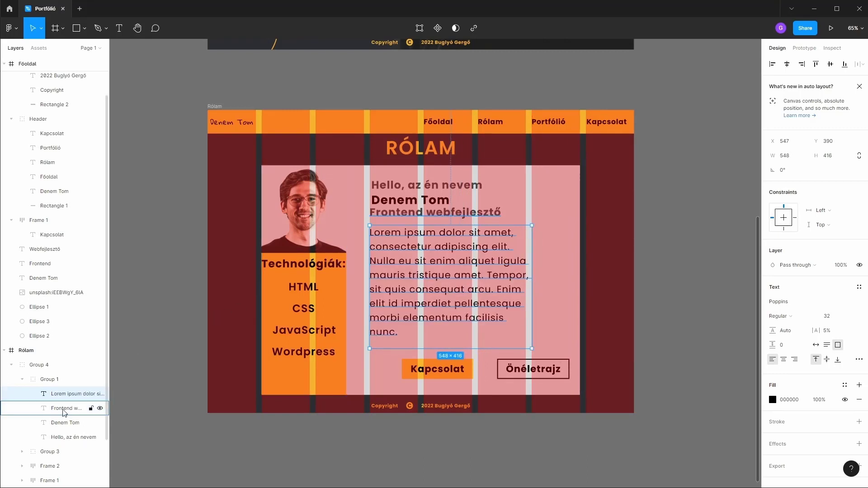
pyautogui.click(75, 412)
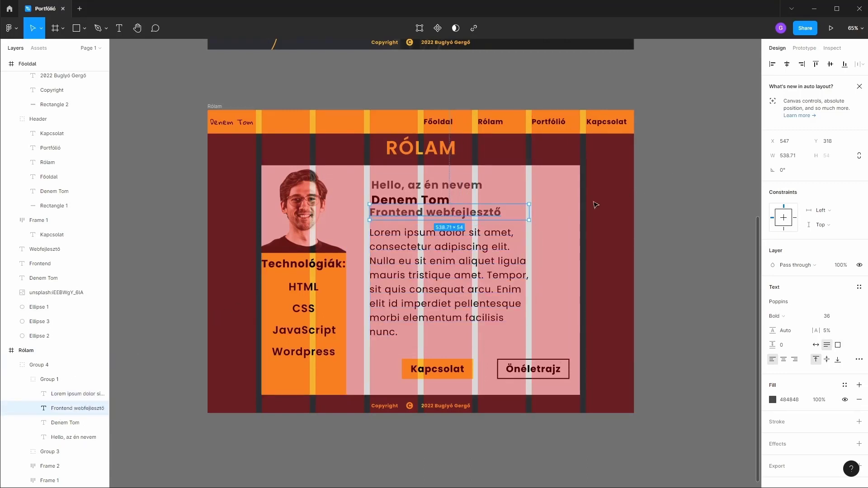
pyautogui.moveTo(525, 208); pyautogui.dragTo(525, 208)
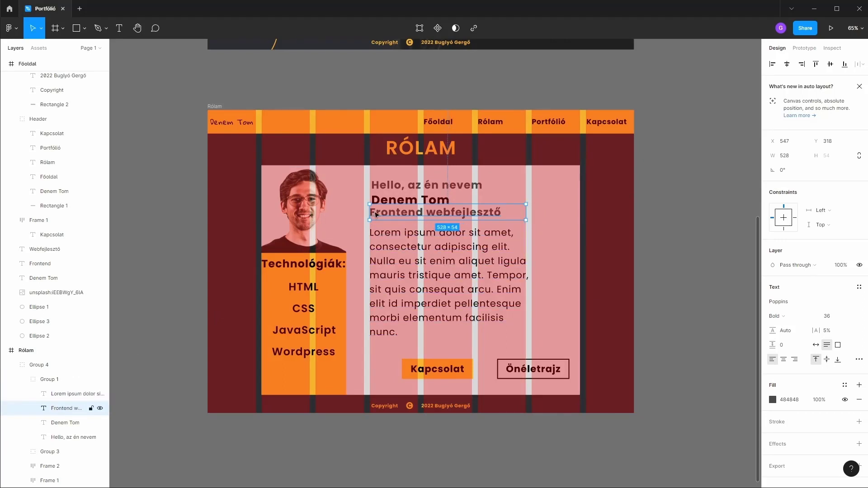
pyautogui.moveTo(387, 215); pyautogui.dragTo(365, 216)
# Step: Align Denem Tom and Hello, az én nevem to the paragraph's left edge, widening Denem Tom
pyautogui.scroll(5, 371, 216)
pyautogui.click(370, 186)
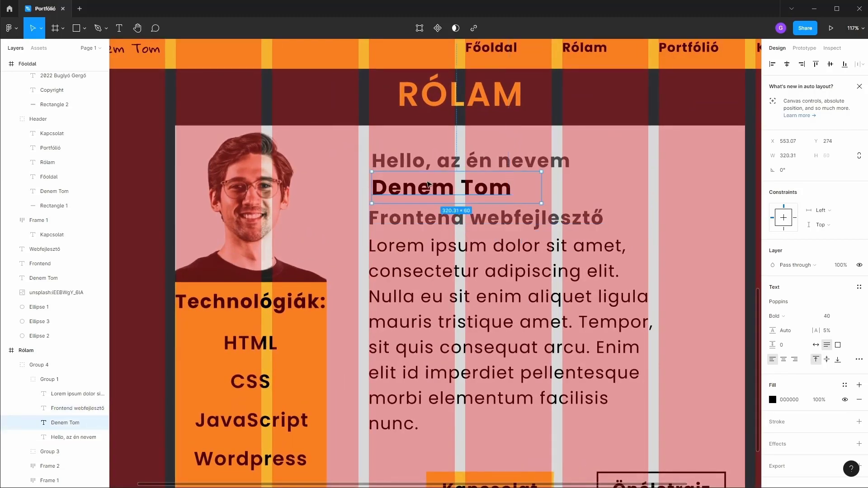
pyautogui.moveTo(369, 187); pyautogui.dragTo(366, 187)
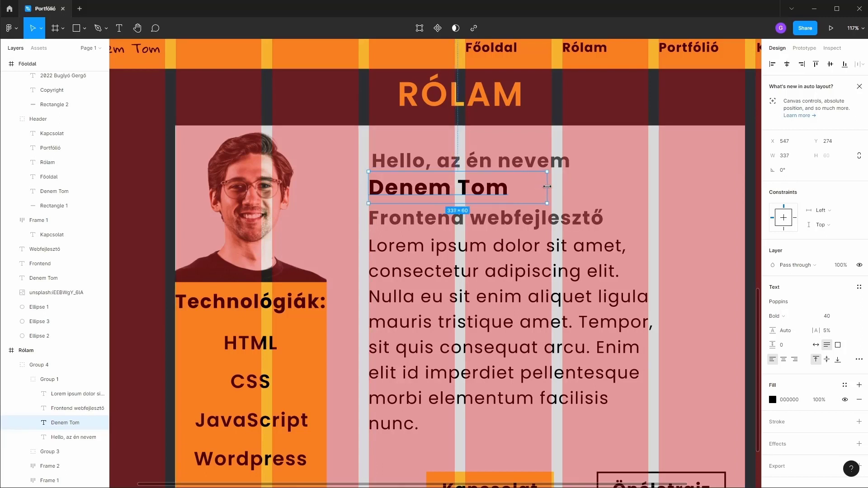
pyautogui.moveTo(539, 187); pyautogui.dragTo(648, 186)
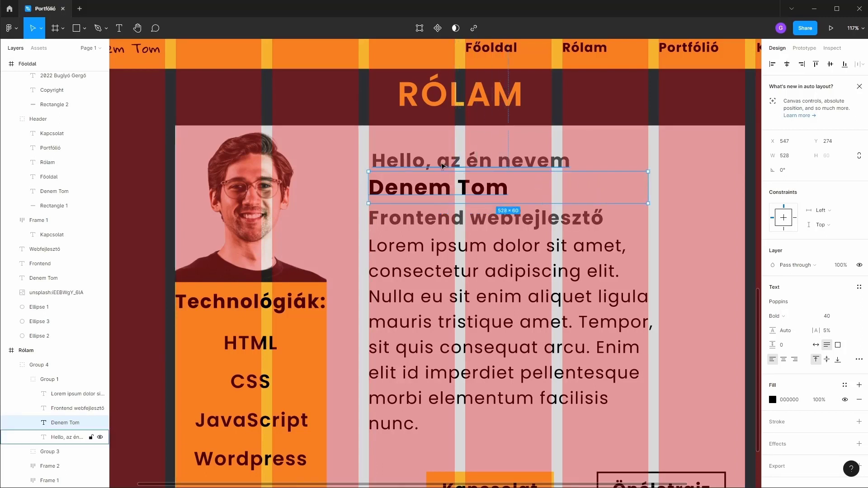
pyautogui.moveTo(436, 160); pyautogui.dragTo(433, 159)
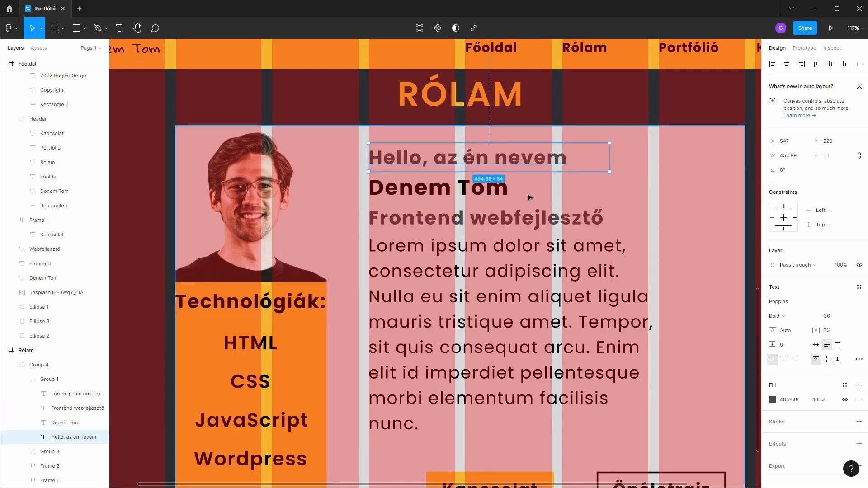
pyautogui.scroll(-5, 505, 206)
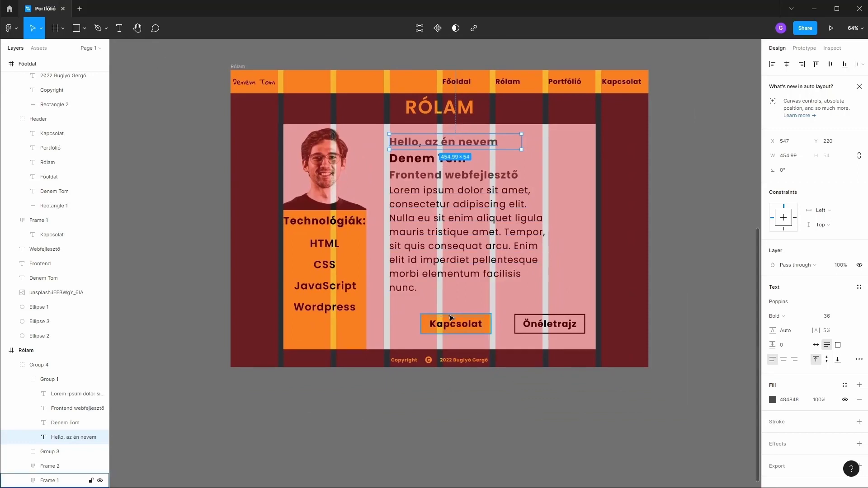
# Step: Shift the Kapcsolat and Önéletrajz buttons left and widen the Lorem ipsum paragraph to 606 px
pyautogui.moveTo(449, 319); pyautogui.dragTo(410, 322)
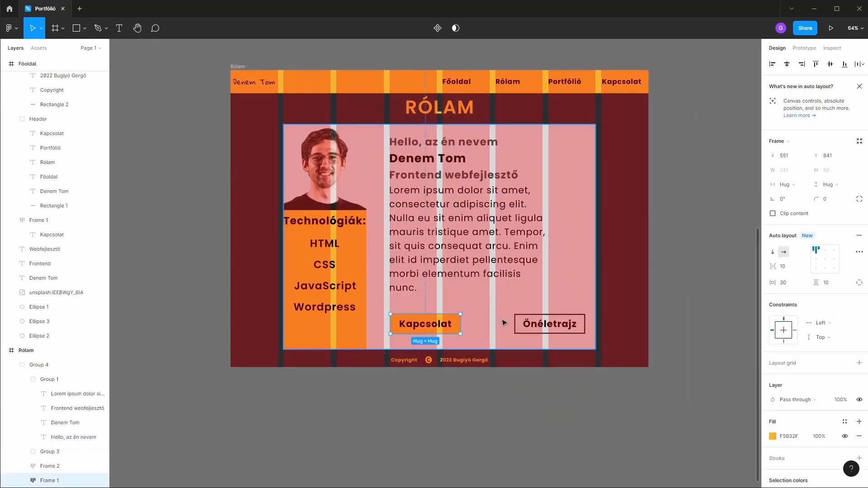
pyautogui.moveTo(532, 323)
pyautogui.mouseDown()
pyautogui.moveTo(491, 323)
pyautogui.moveTo(531, 322)
pyautogui.mouseUp()
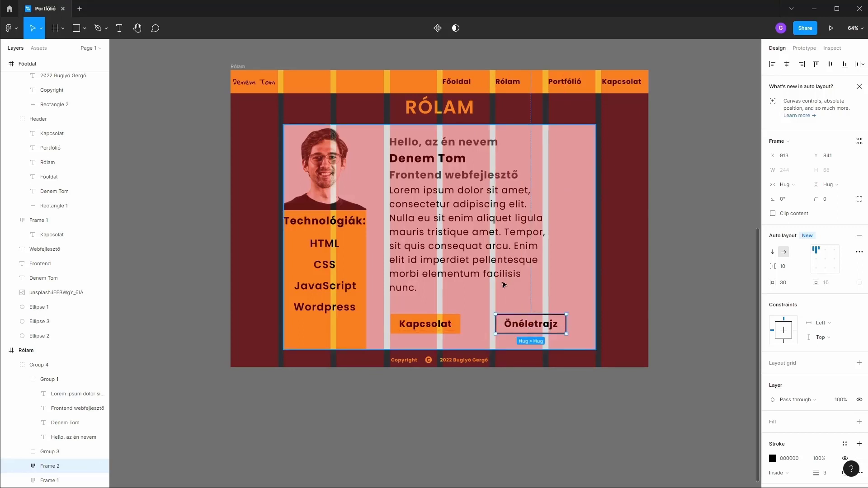
pyautogui.click(50, 379)
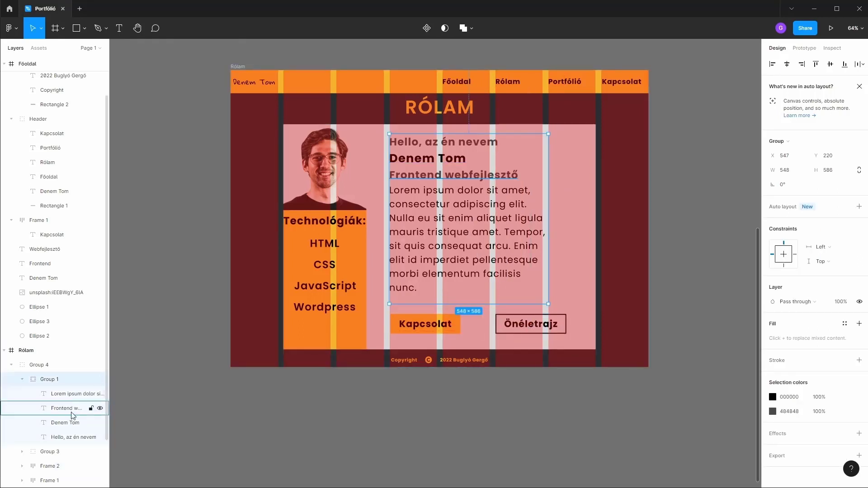
pyautogui.click(90, 393)
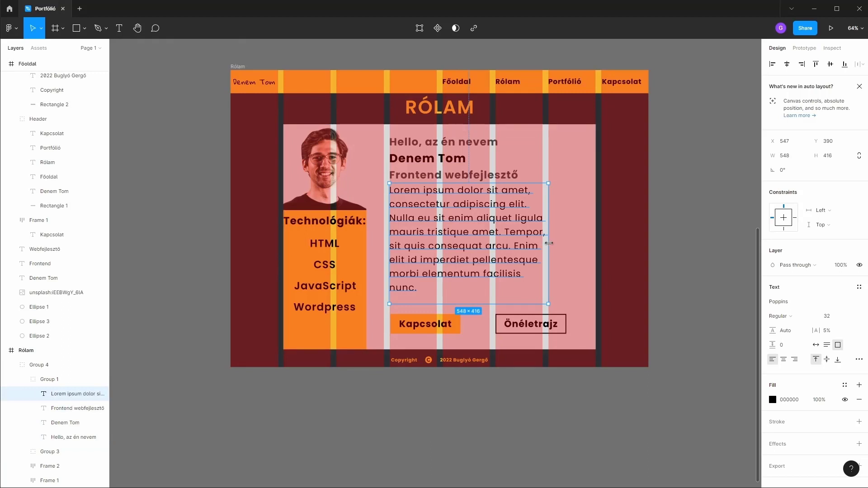
pyautogui.moveTo(549, 243); pyautogui.dragTo(571, 243)
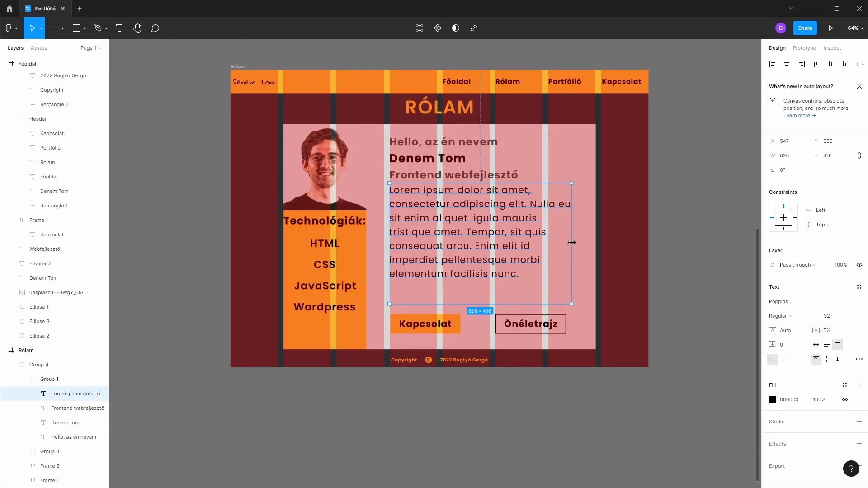
pyautogui.moveTo(571, 243); pyautogui.dragTo(568, 243)
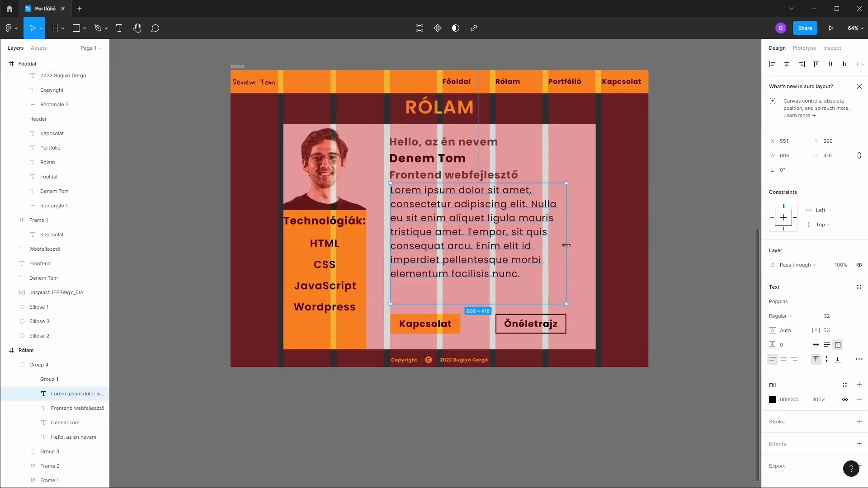
# Step: Toggle the Rólam frame's 8-column grid overlay off and back on
pyautogui.click(542, 418)
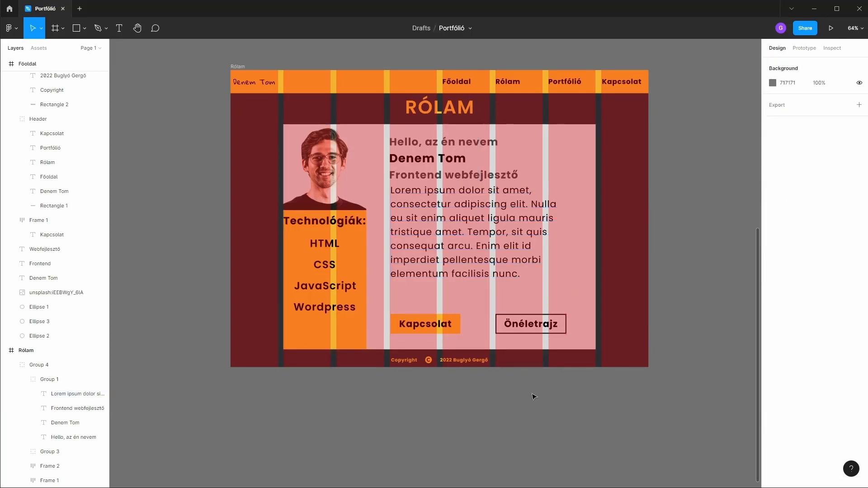
pyautogui.click(56, 355)
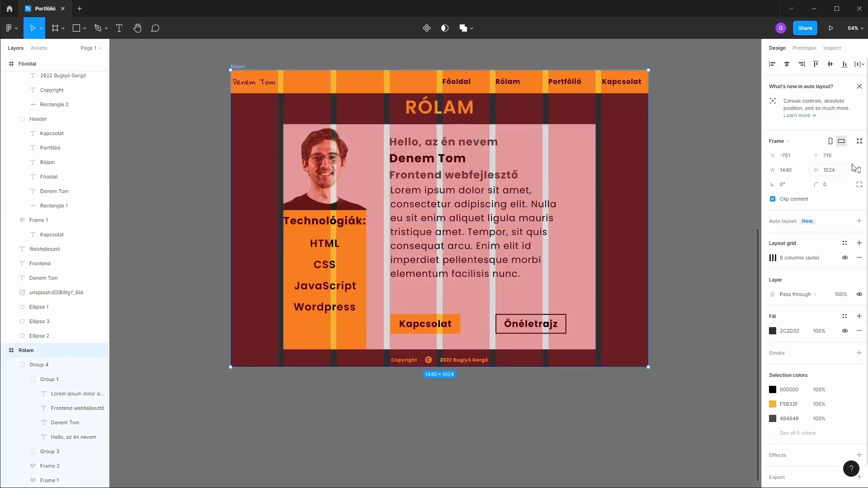
pyautogui.click(845, 258)
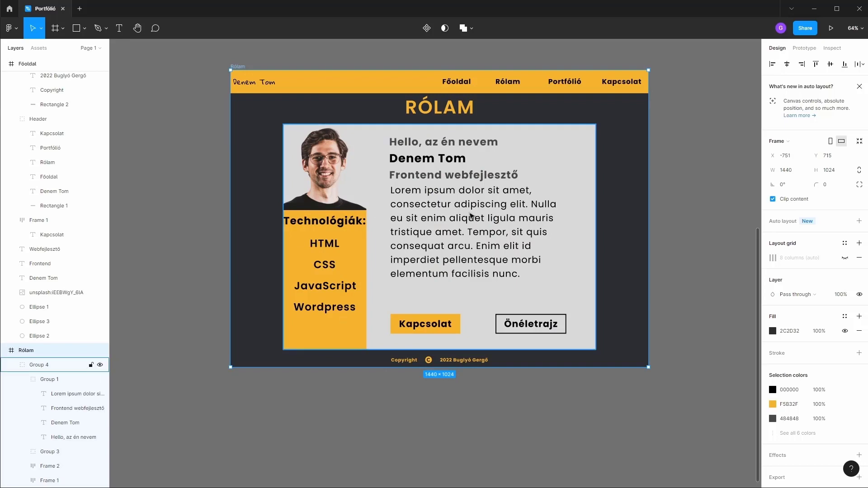
pyautogui.click(63, 393)
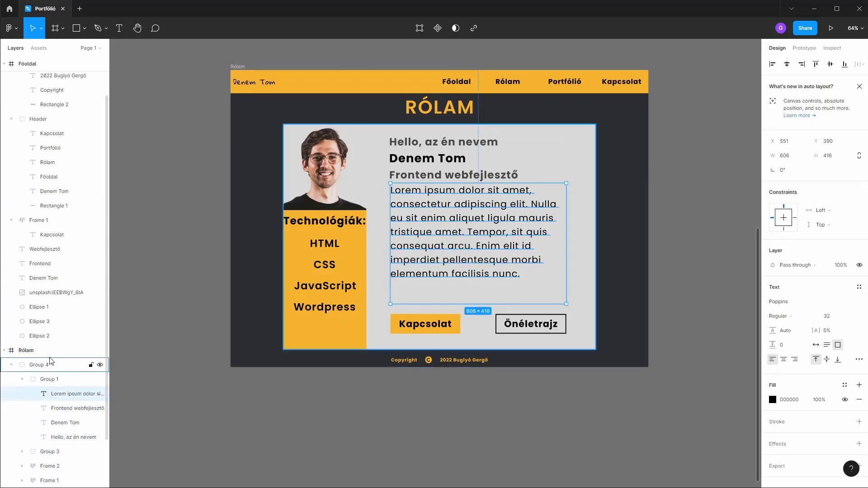
pyautogui.click(26, 350)
pyautogui.click(845, 258)
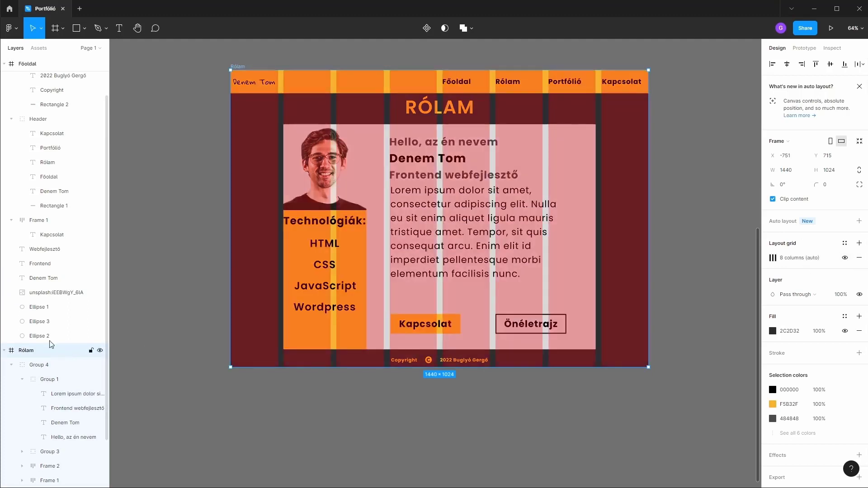
# Step: Resize the Lorem ipsum paragraph to 606 × 341, lowering it slightly
pyautogui.click(46, 380)
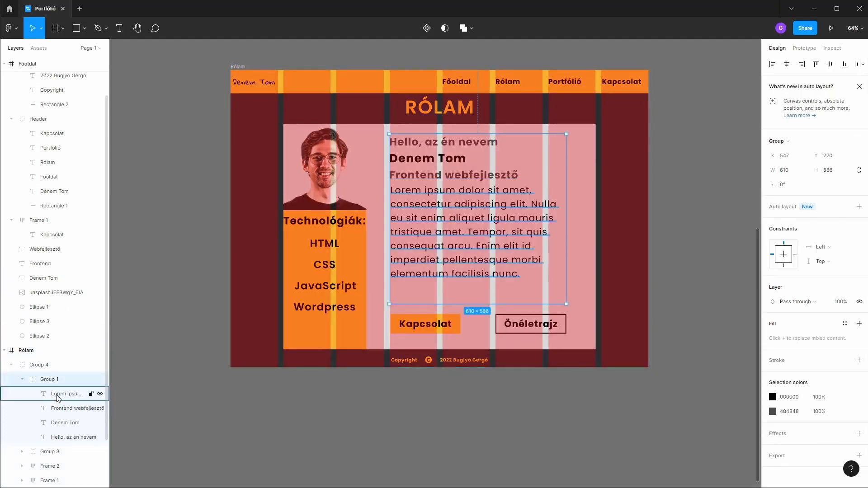
pyautogui.click(57, 394)
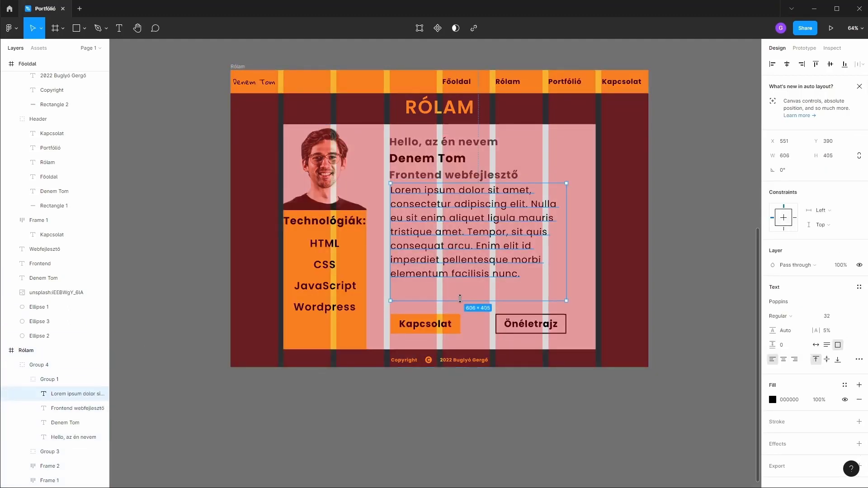
pyautogui.moveTo(460, 299); pyautogui.dragTo(460, 280)
pyautogui.moveTo(439, 206); pyautogui.dragTo(438, 217)
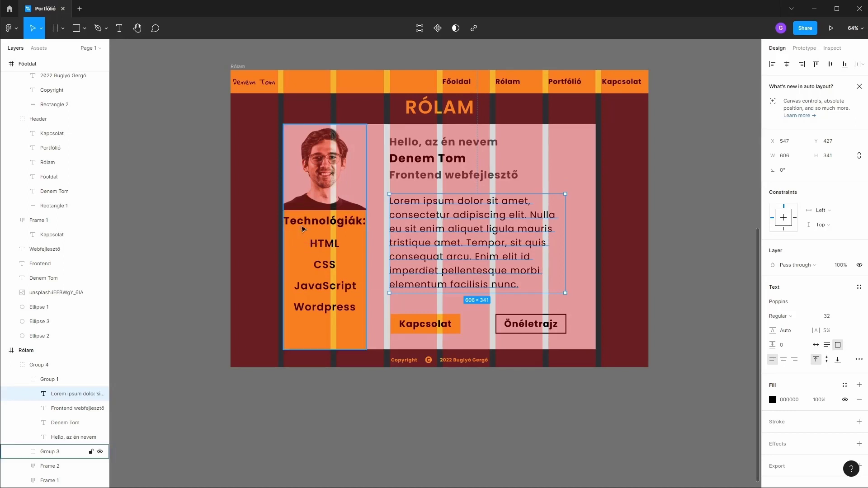
# Step: Expand Groups 4, 3 and 2 down to the Wordpress text, then hide the Rólam grid
pyautogui.click(11, 365)
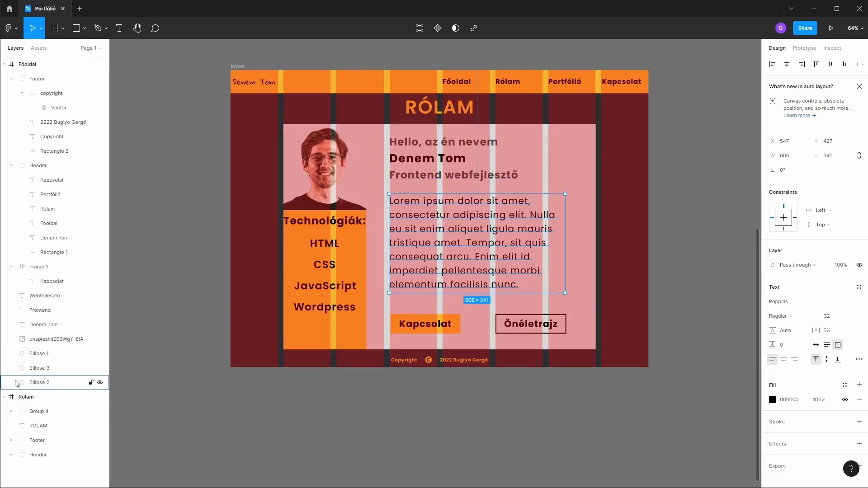
pyautogui.click(13, 413)
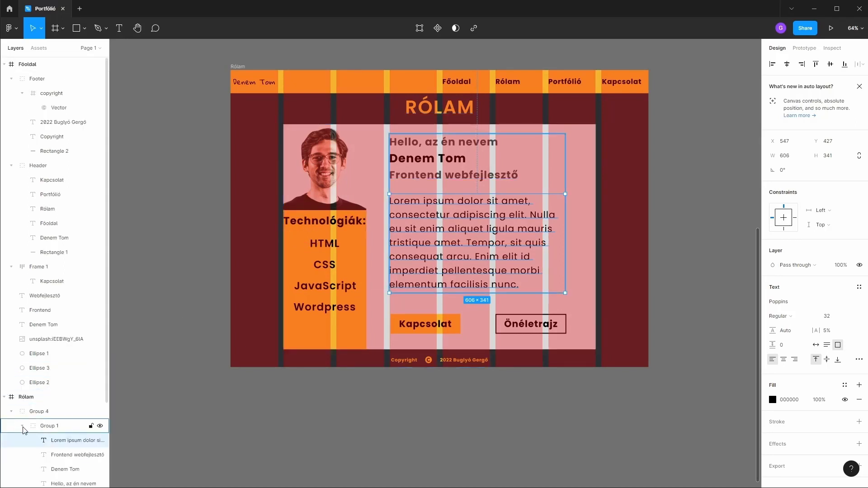
pyautogui.scroll(-2, 25, 429)
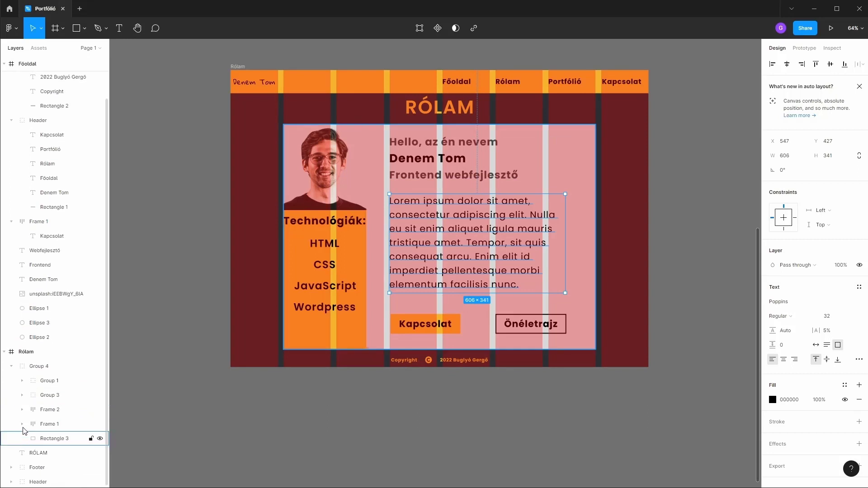
pyautogui.click(22, 395)
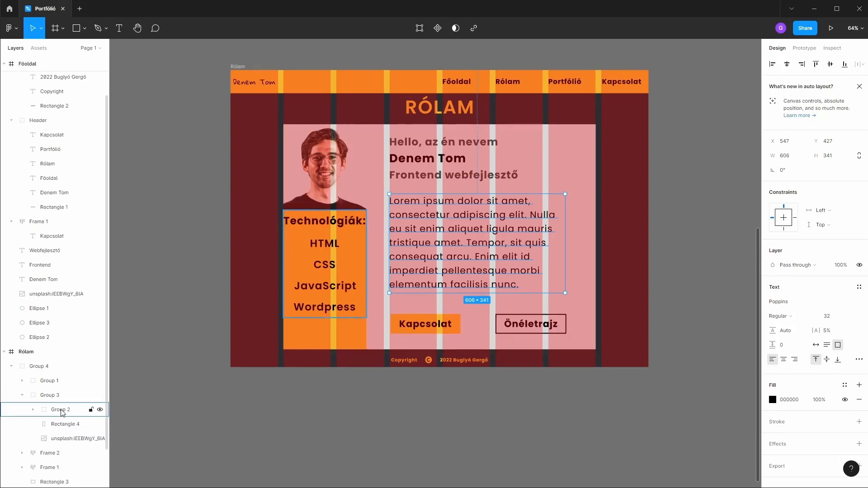
pyautogui.click(33, 409)
pyautogui.click(68, 423)
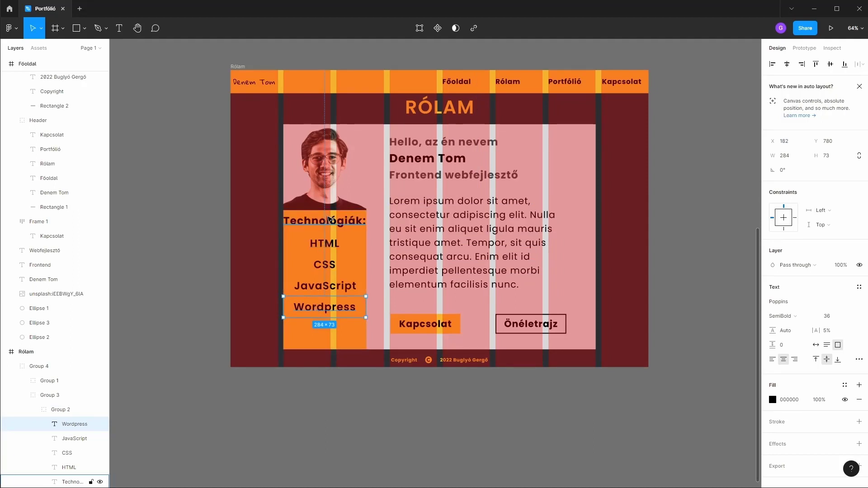
pyautogui.click(504, 422)
pyautogui.click(32, 352)
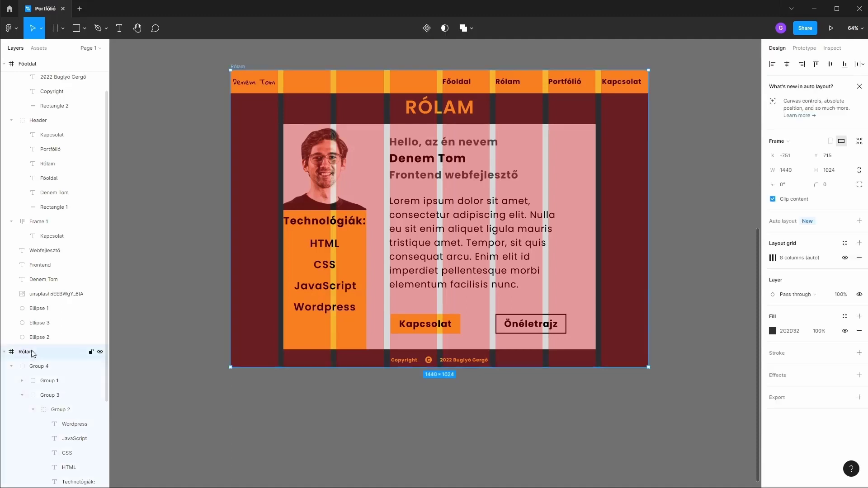
pyautogui.click(844, 257)
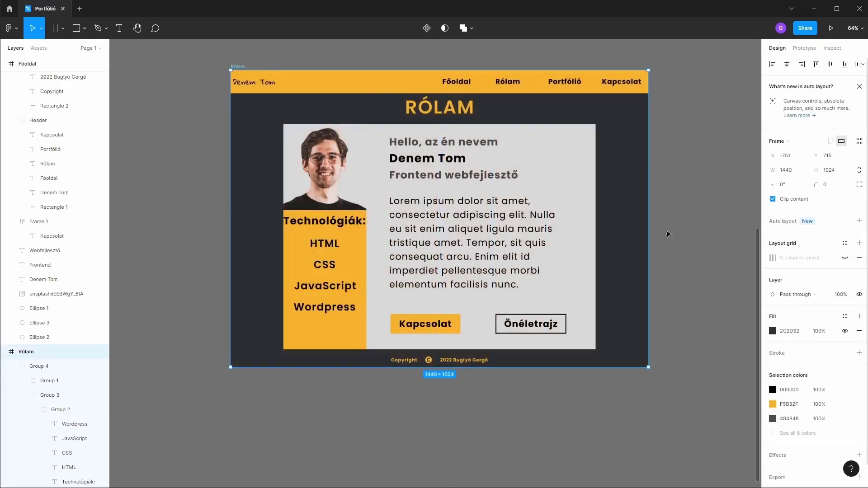
# Step: Insert a Keyboard arrow up icon from the Material Design Icons plugin into Rólam
pyautogui.scroll(-2, 409, 194)
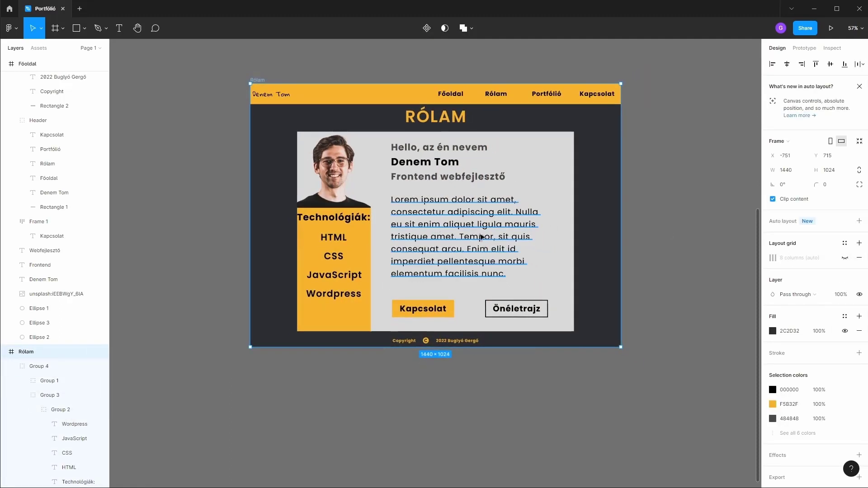
pyautogui.scroll(2, 497, 203)
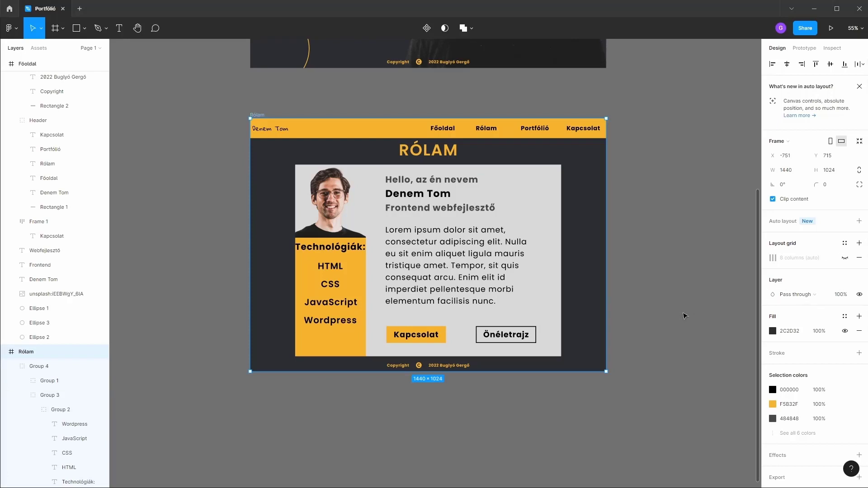
pyautogui.rightClick(653, 275)
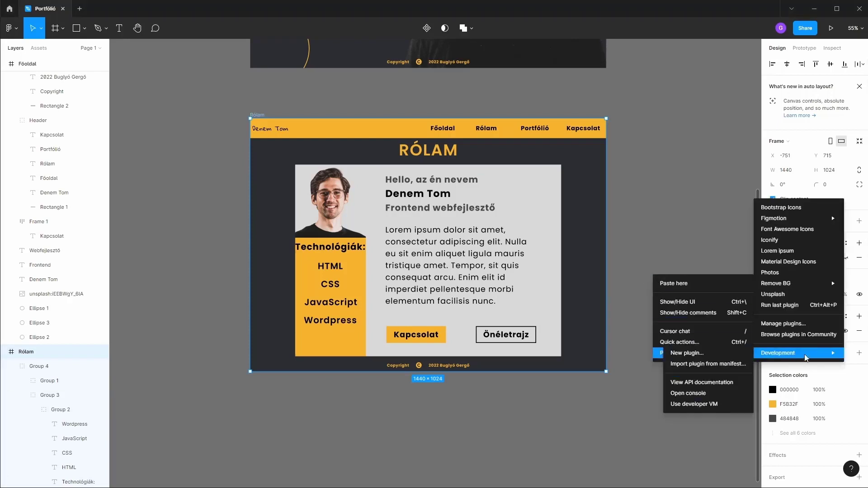
pyautogui.moveTo(699, 352)
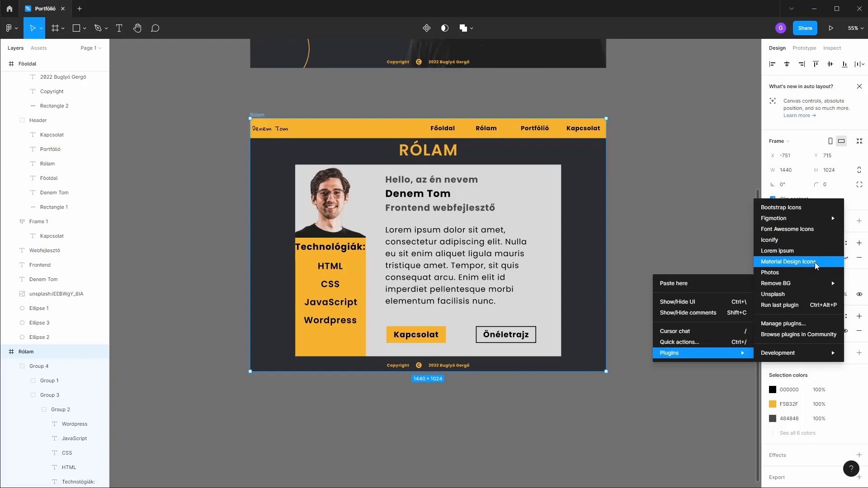
pyautogui.click(815, 260)
pyautogui.write('arrow')
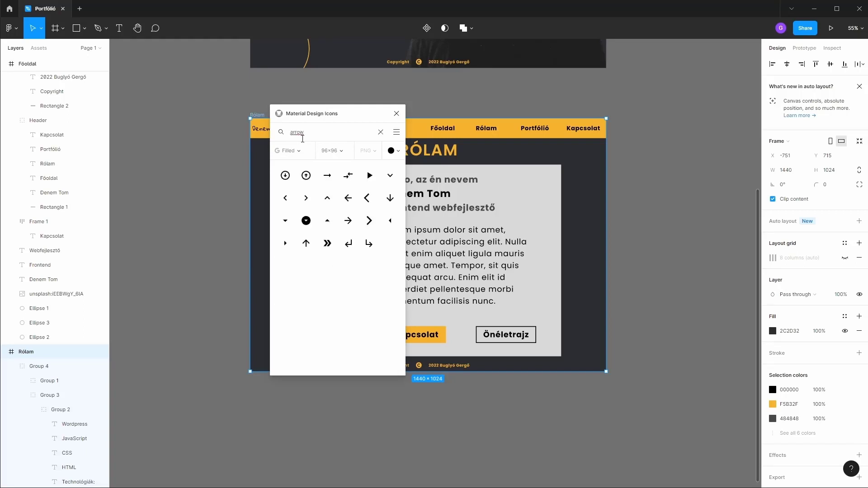
pyautogui.click(327, 198)
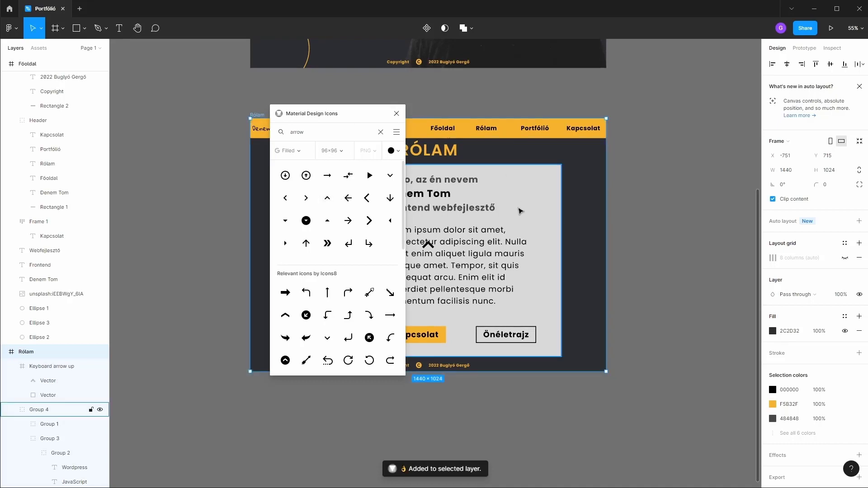
pyautogui.click(397, 113)
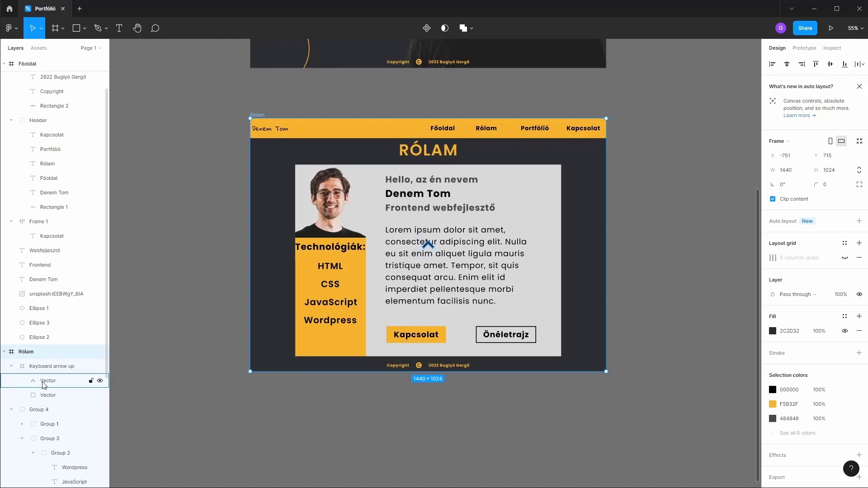
# Step: Resize the arrow vector to 32 × 20 on empty canvas
pyautogui.click(44, 382)
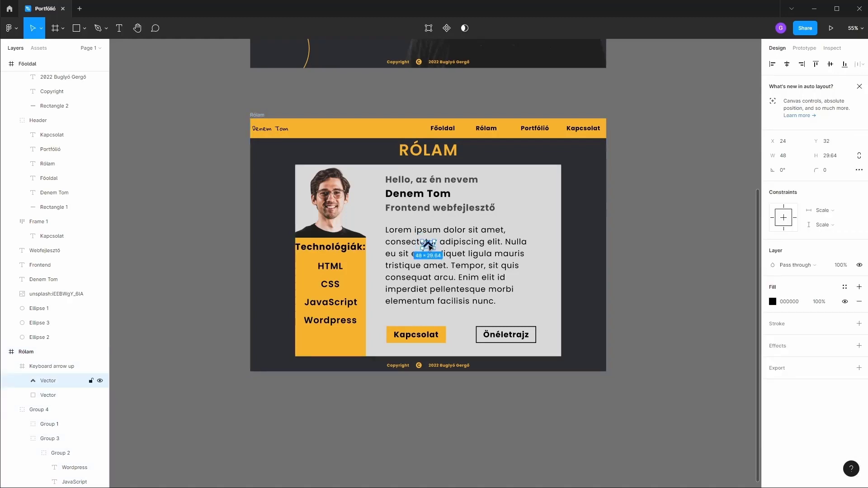
pyautogui.moveTo(429, 247); pyautogui.dragTo(663, 323)
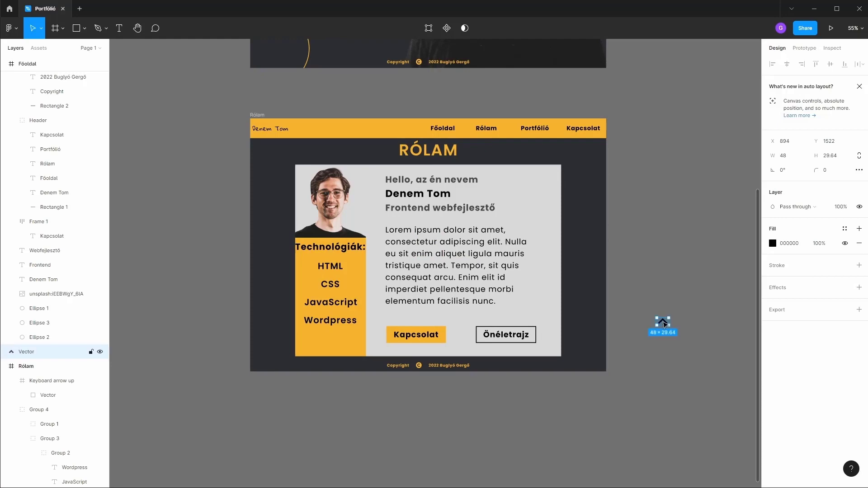
pyautogui.scroll(2, 661, 324)
pyautogui.scroll(2, 659, 325)
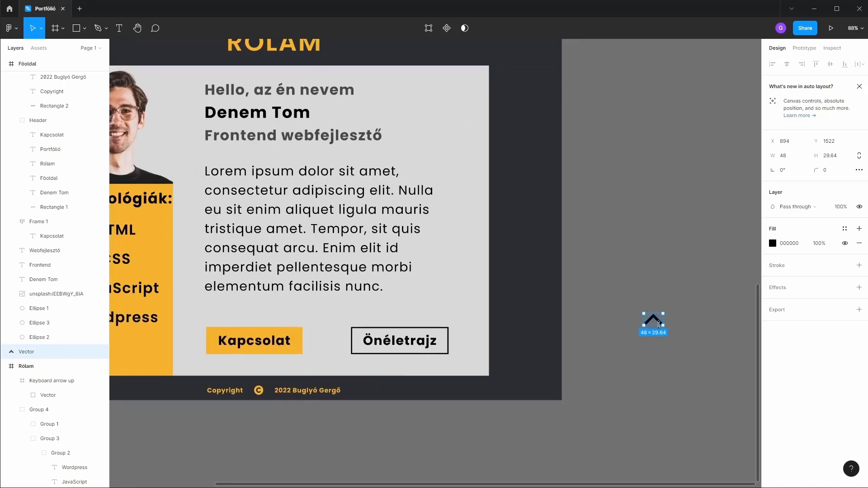
pyautogui.click(838, 156)
pyautogui.write('20')
pyautogui.click(791, 157)
pyautogui.write('32')
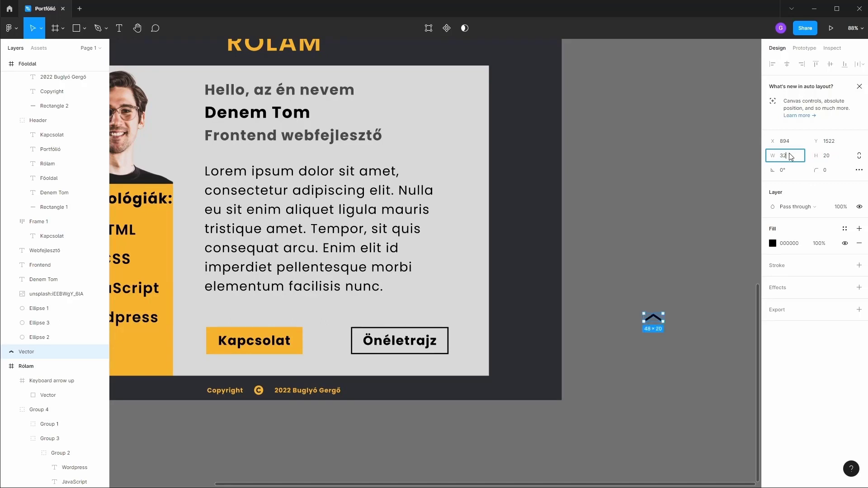
pyautogui.press('Tab')
# Step: Place the arrow at the Rólam frame's bottom-right and fill it yellow F5B32F
pyautogui.click(656, 328)
pyautogui.moveTo(651, 319); pyautogui.dragTo(533, 373)
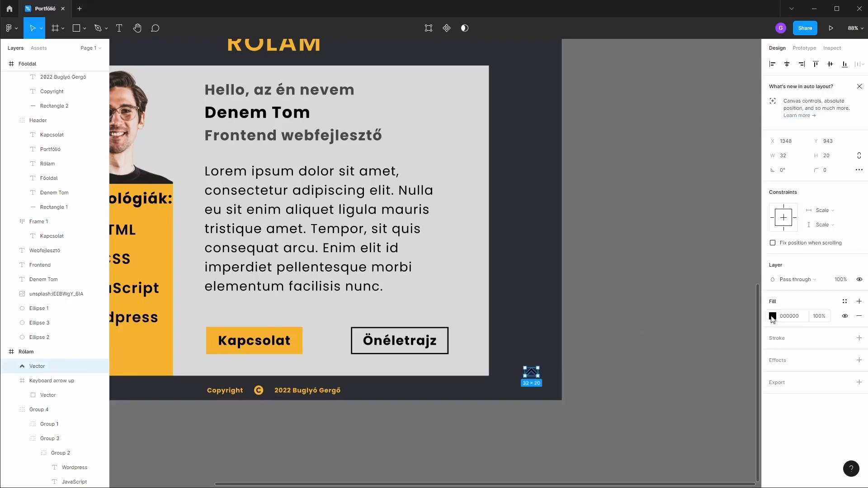
pyautogui.click(773, 316)
pyautogui.click(675, 444)
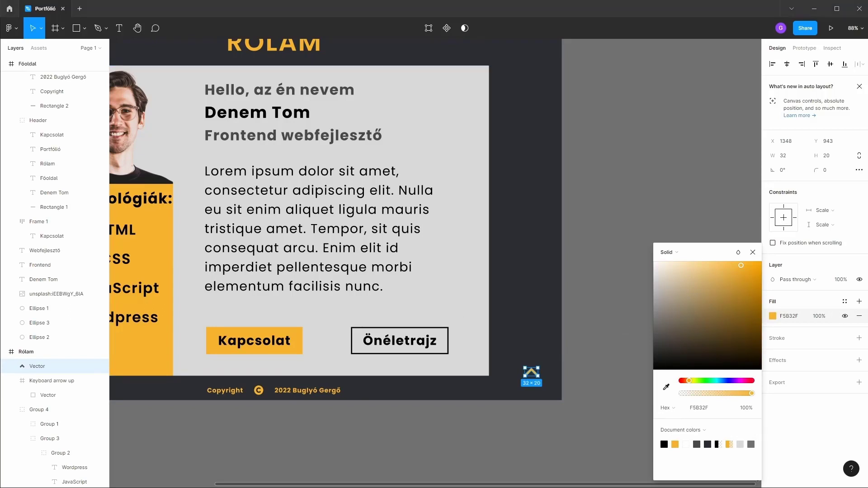
pyautogui.click(598, 351)
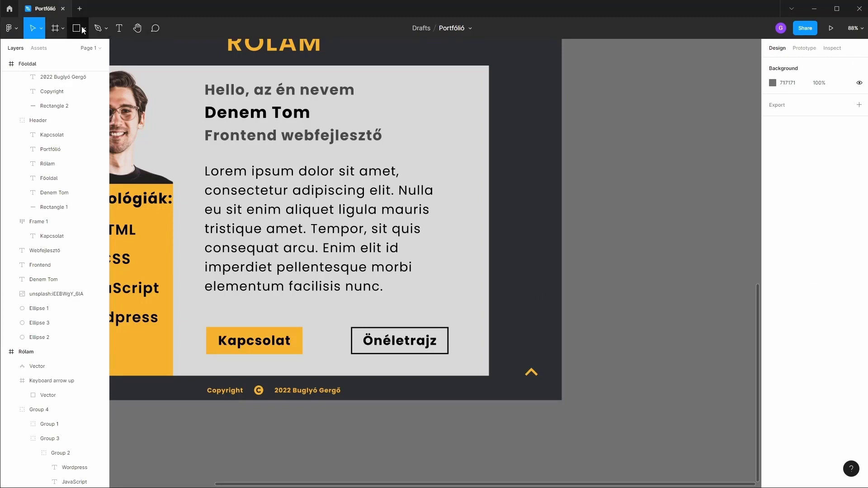
# Step: Draw a 70 × 70 ellipse around the arrow and move it below the Vector layer
pyautogui.click(84, 28)
pyautogui.click(75, 80)
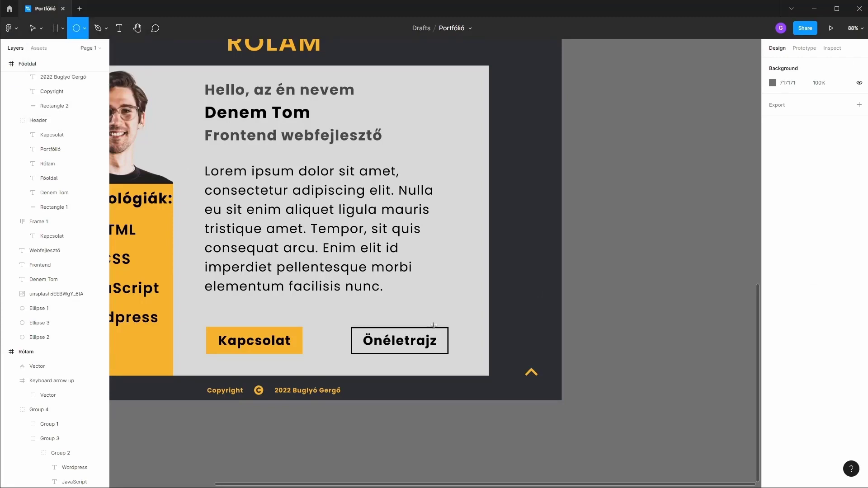
pyautogui.moveTo(544, 358); pyautogui.dragTo(517, 388)
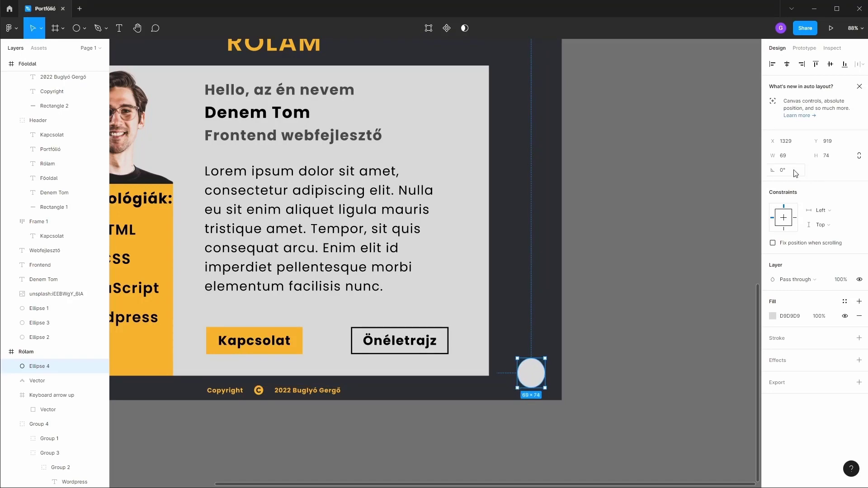
pyautogui.click(787, 157)
pyautogui.write('0')
pyautogui.press('Tab')
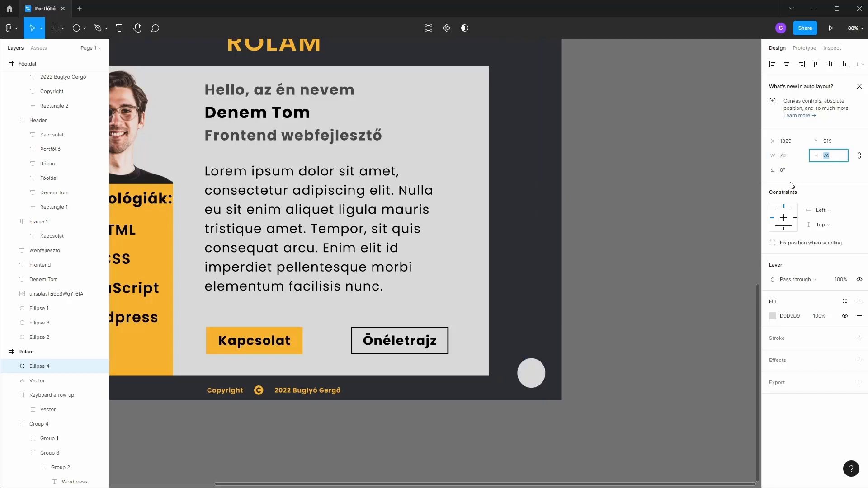
pyautogui.press('Return')
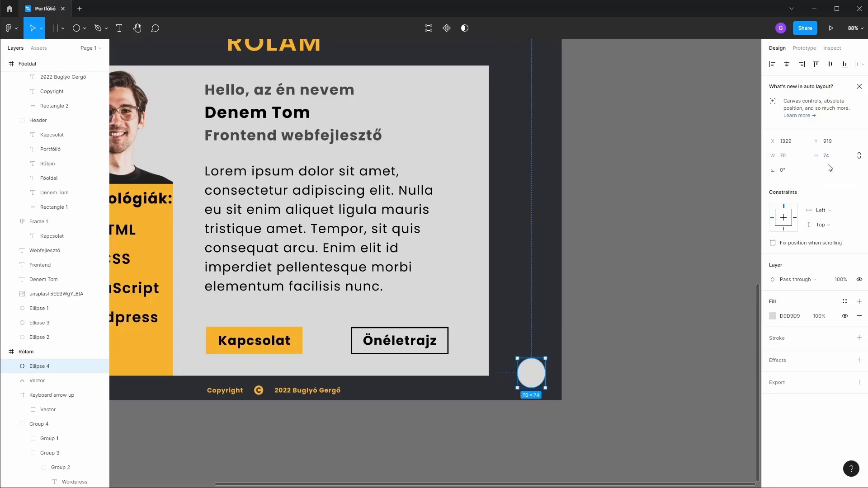
pyautogui.click(829, 158)
pyautogui.press('Tab')
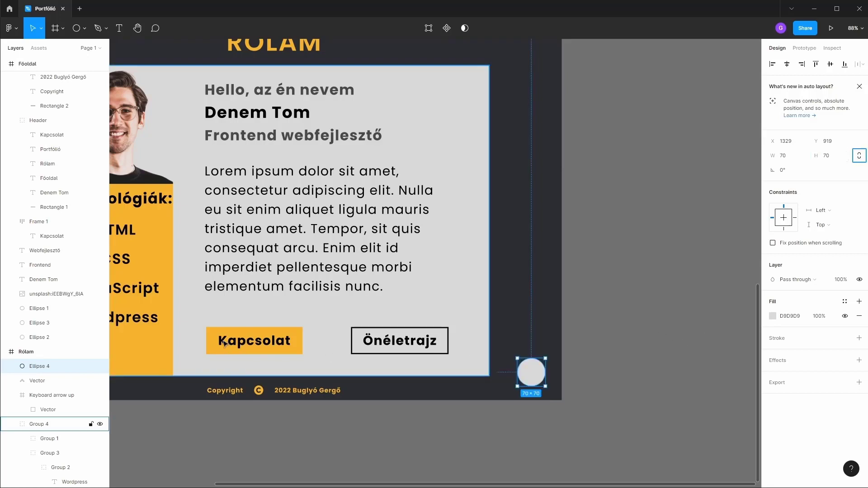
pyautogui.scroll(-1, 32, 369)
pyautogui.scroll(-2, 32, 368)
pyautogui.moveTo(39, 277); pyautogui.dragTo(40, 299)
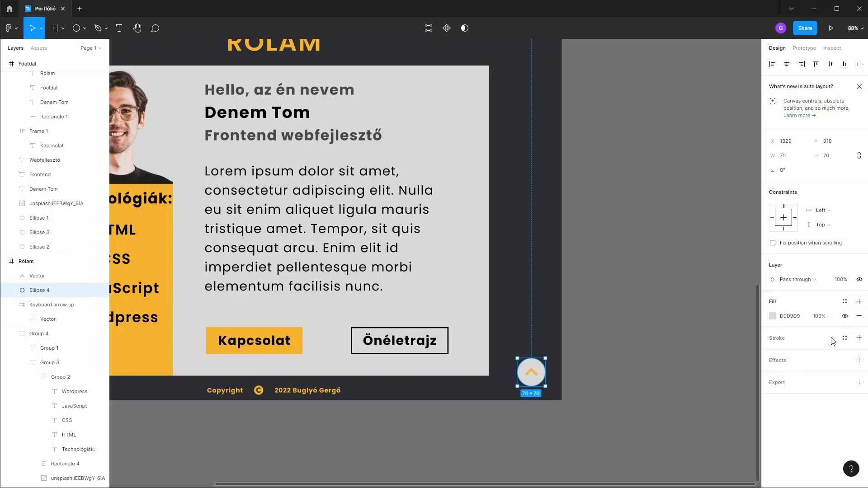
# Step: Remove the circle's fill and give it a 3 px F5B32F yellow stroke
pyautogui.click(859, 316)
pyautogui.click(858, 323)
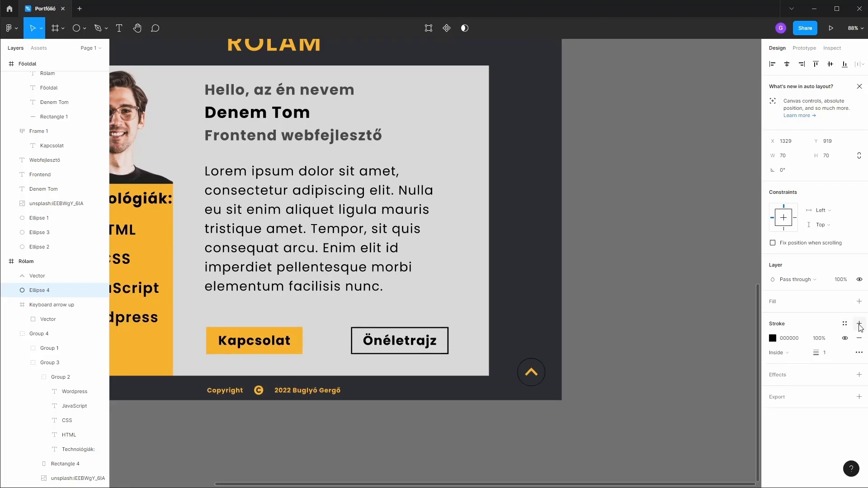
pyautogui.click(772, 338)
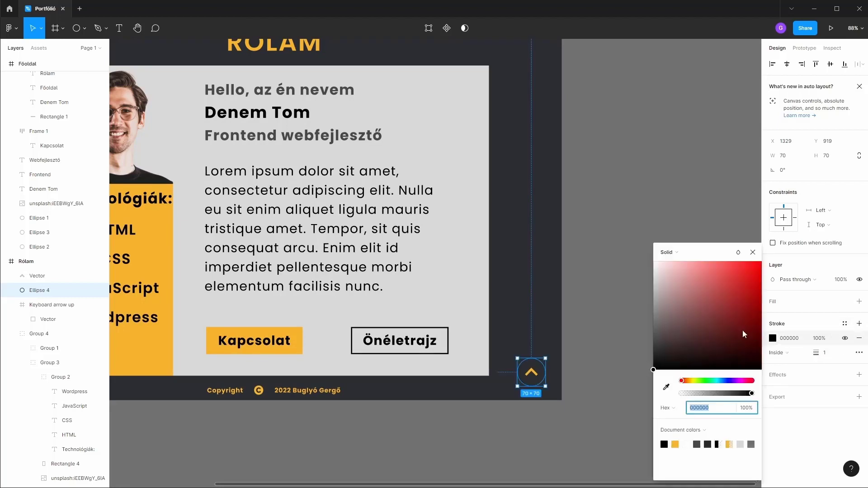
pyautogui.click(675, 444)
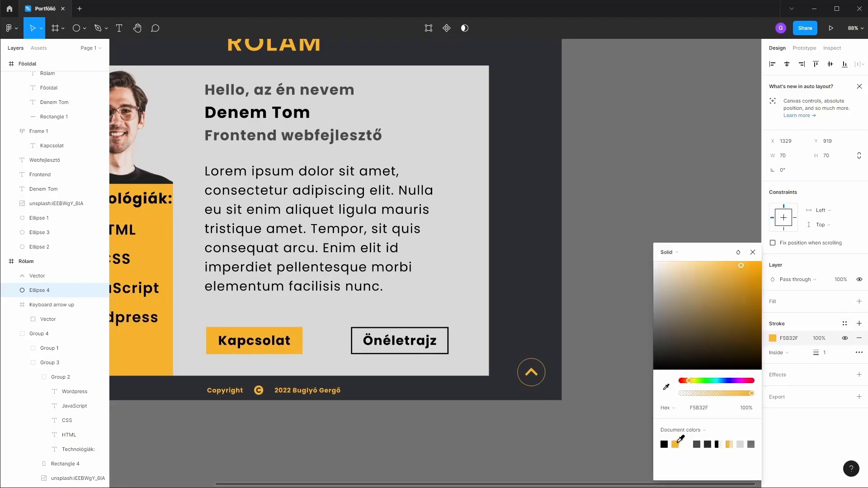
pyautogui.click(828, 357)
pyautogui.press('Tab')
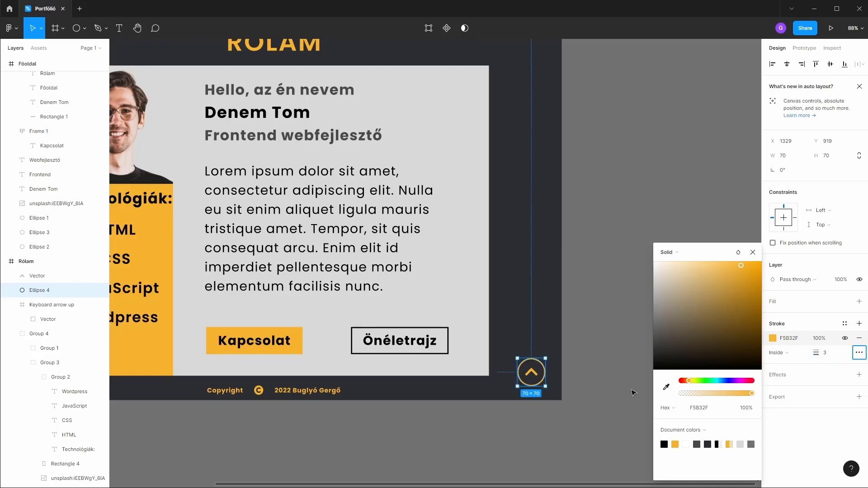
pyautogui.click(599, 341)
# Step: Group the arrow and circle and name the group BackToTop
pyautogui.scroll(-3, 557, 364)
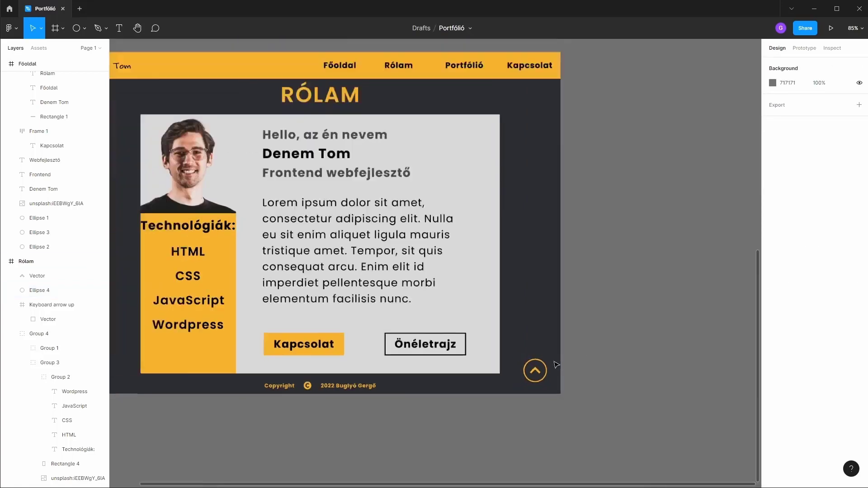
pyautogui.scroll(-3, 542, 362)
pyautogui.scroll(3, 542, 362)
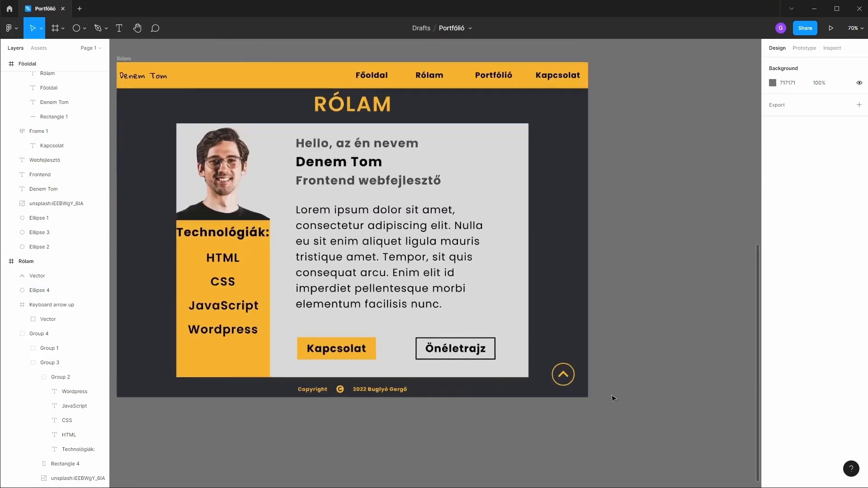
pyautogui.scroll(2, 546, 368)
pyautogui.click(41, 276)
pyautogui.keyDown('shift'); pyautogui.click(45, 289); pyautogui.keyUp('shift')
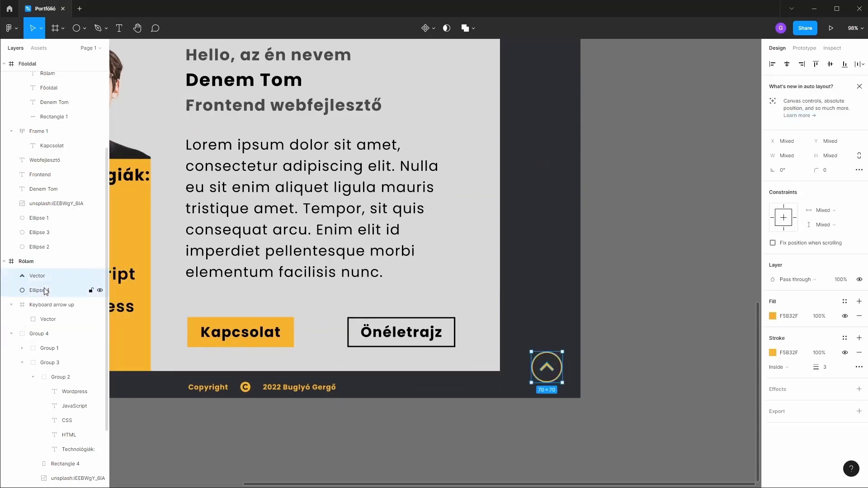
pyautogui.hotkey('ctrl', 'g')
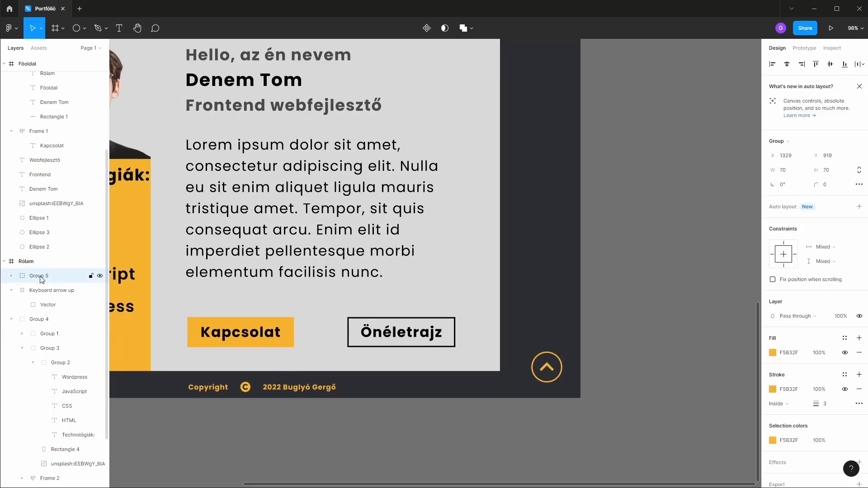
pyautogui.click(42, 279)
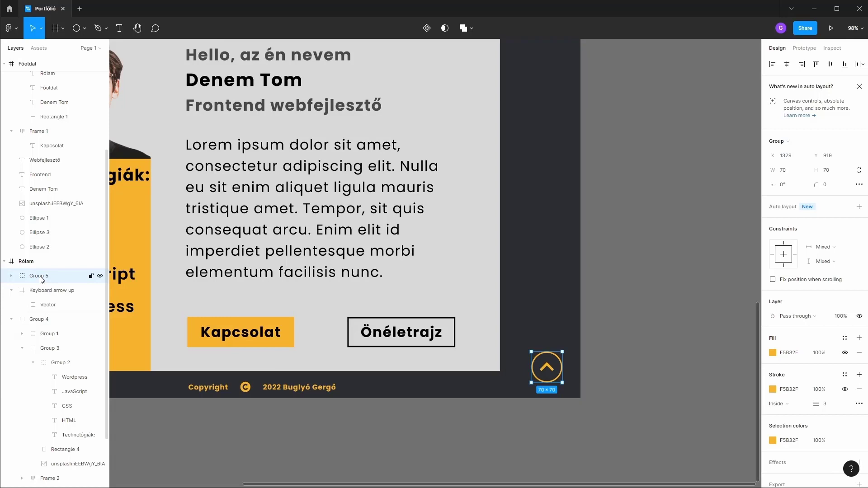
pyautogui.doubleClick(42, 277)
pyautogui.write('BackToTop')
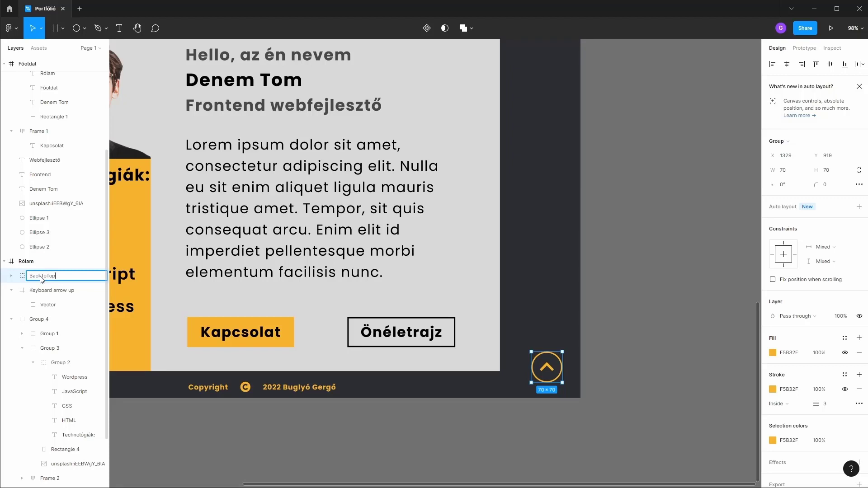
pyautogui.press('Return')
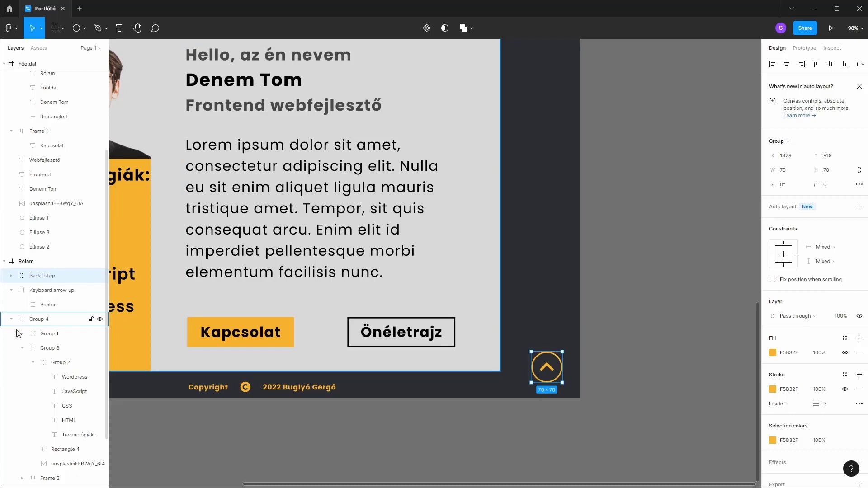
# Step: Show the Rólam column grid and nudge BackToTop slightly left and down
pyautogui.scroll(1, 22, 352)
pyautogui.click(11, 364)
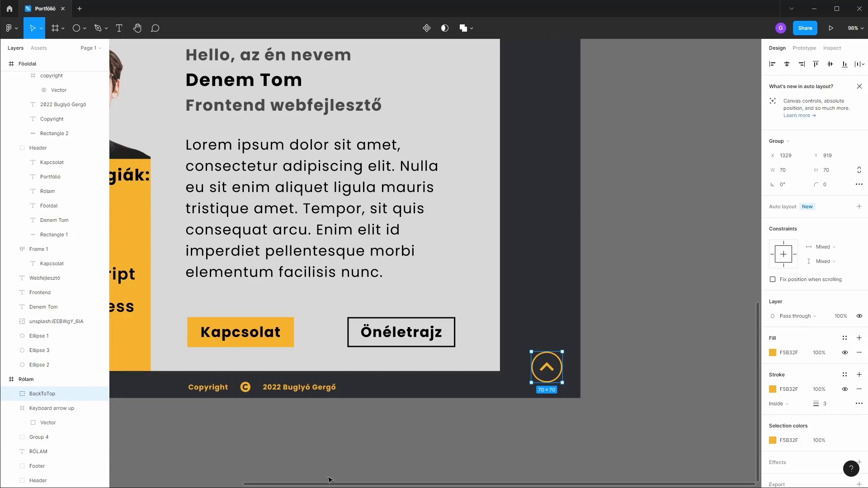
pyautogui.click(40, 378)
pyautogui.hotkey('shift', '2')
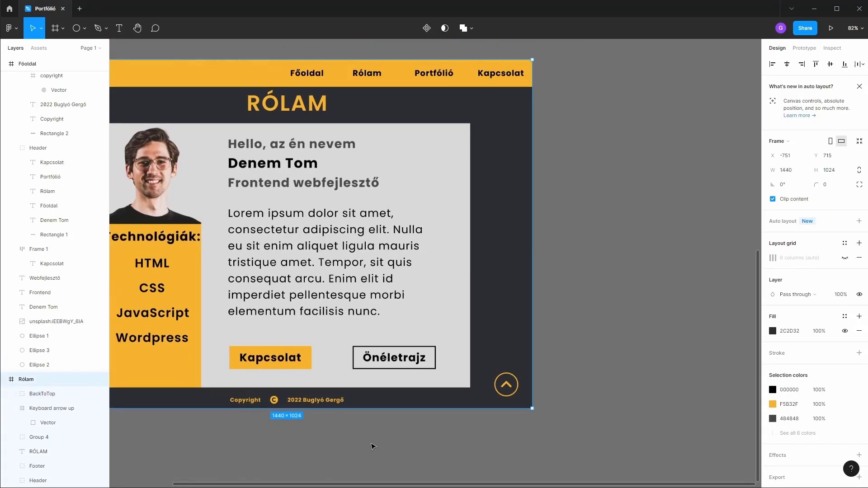
pyautogui.click(844, 257)
pyautogui.click(506, 384)
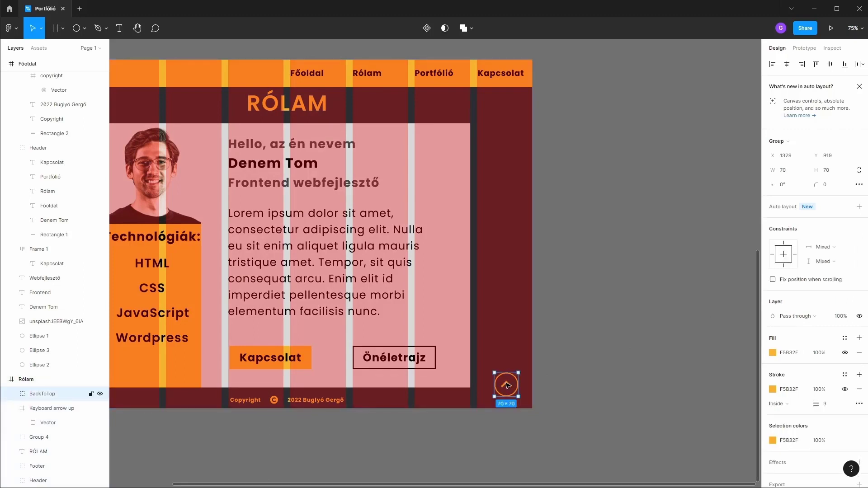
pyautogui.moveTo(506, 385); pyautogui.dragTo(504, 389)
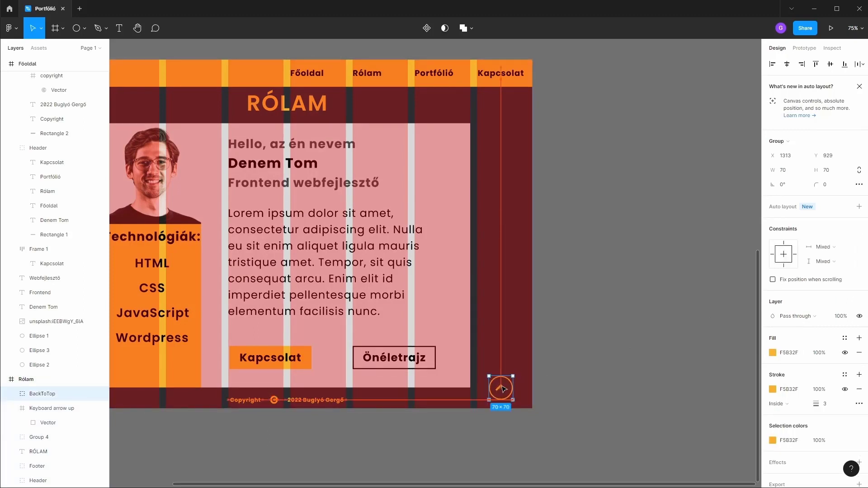
pyautogui.click(589, 378)
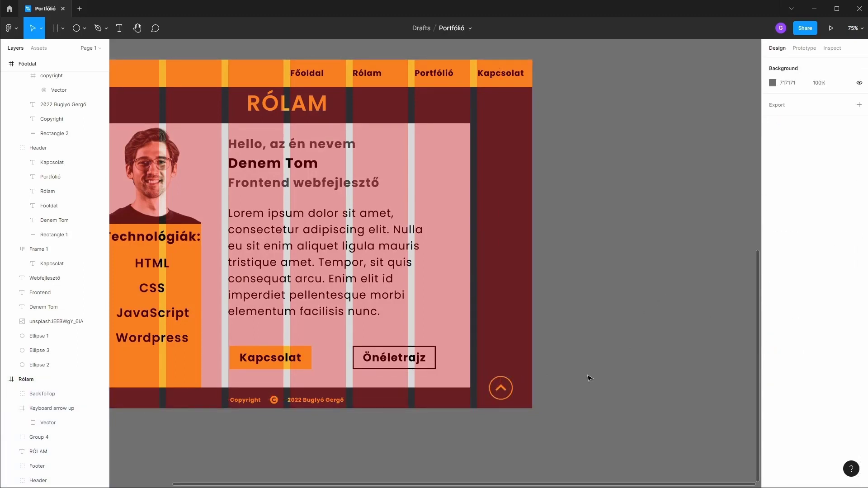
# Step: Hide the Rólam frame's column grid and zoom to fit the frame
pyautogui.click(53, 384)
pyautogui.click(844, 258)
pyautogui.hotkey('shift', '2')
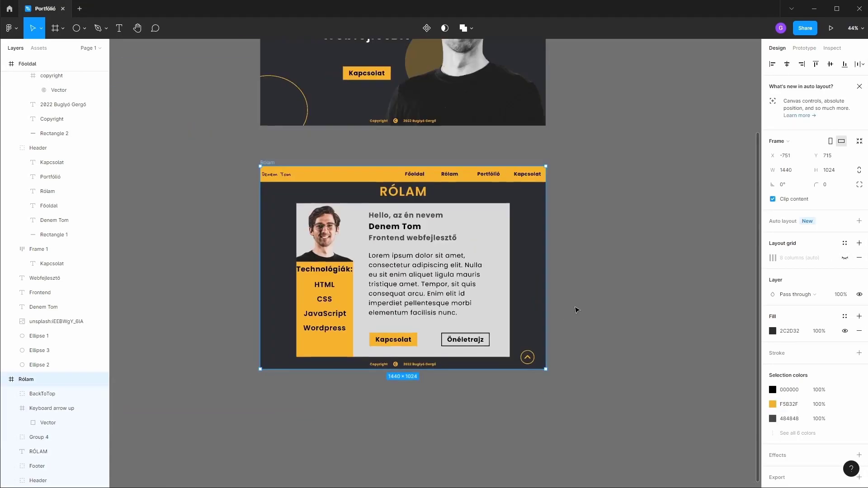
pyautogui.scroll(-1, 577, 310)
pyautogui.hscroll(-1, 626, 270)
pyautogui.click(656, 258)
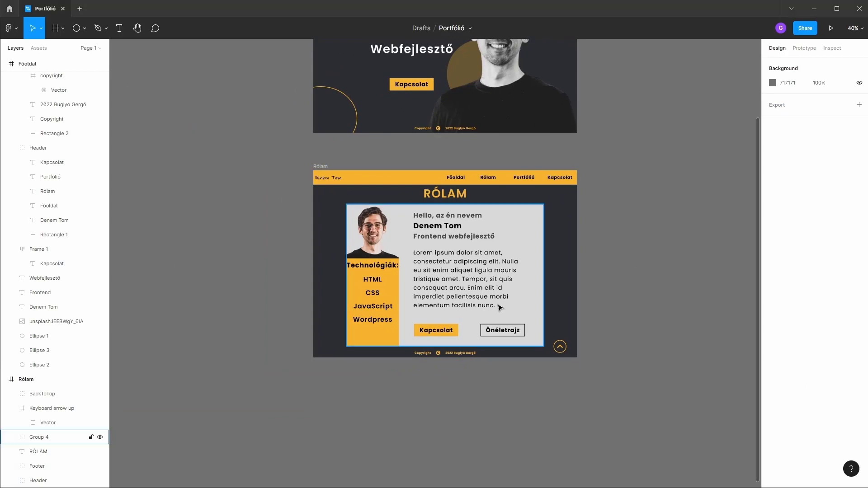
# Step: Give the main content card a drop shadow with X 10, Y 10, blur 10
pyautogui.click(537, 303)
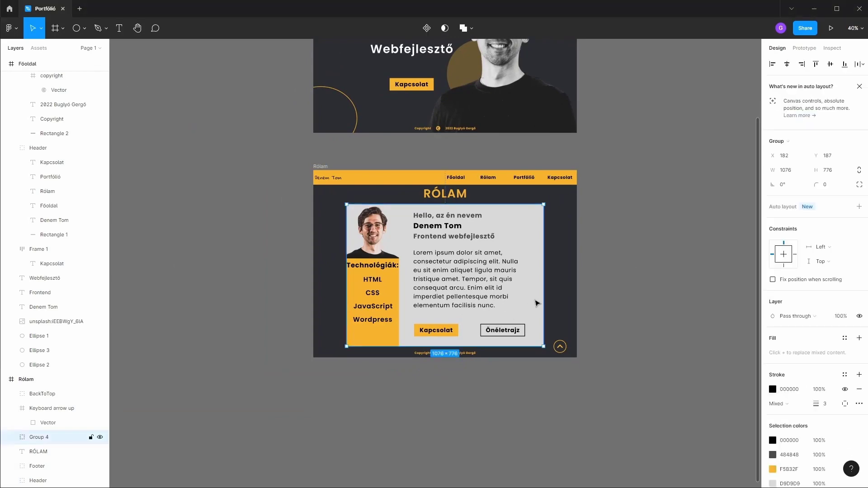
pyautogui.scroll(5, 567, 318)
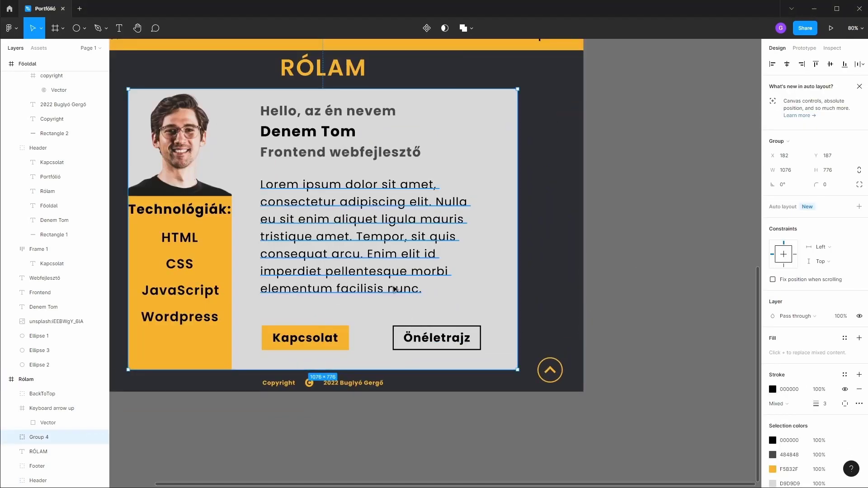
pyautogui.scroll(-2, 846, 364)
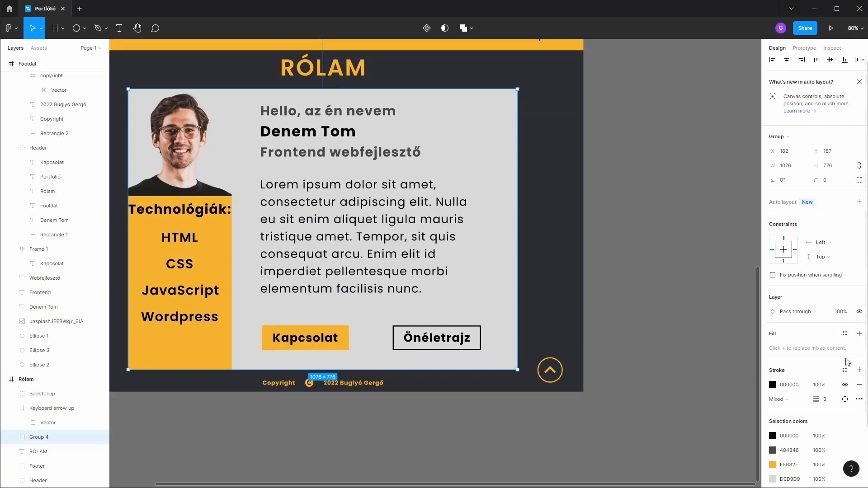
pyautogui.click(858, 431)
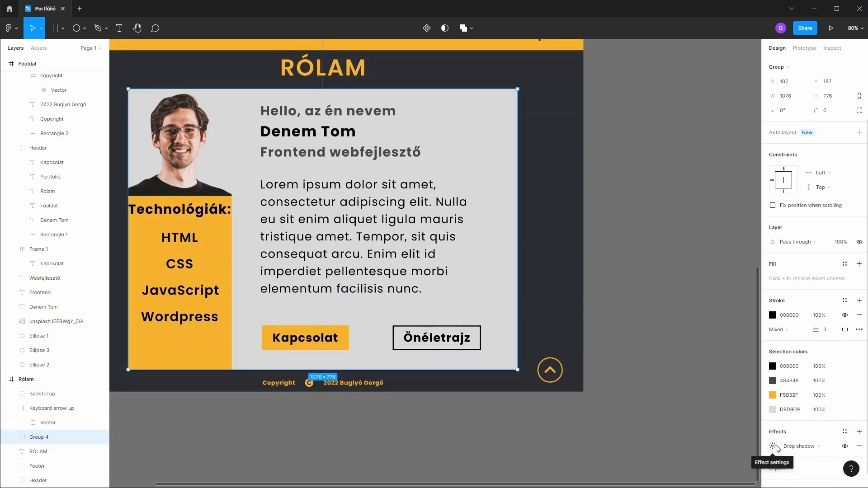
pyautogui.click(772, 446)
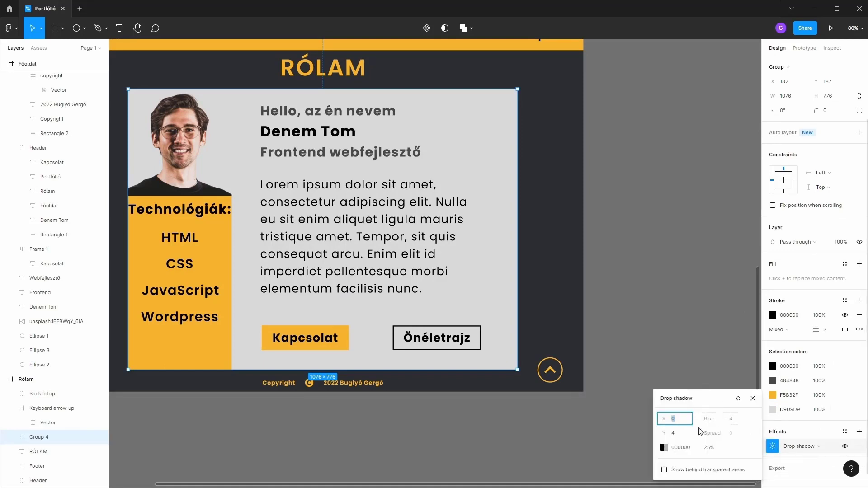
pyautogui.click(677, 435)
pyautogui.write('10')
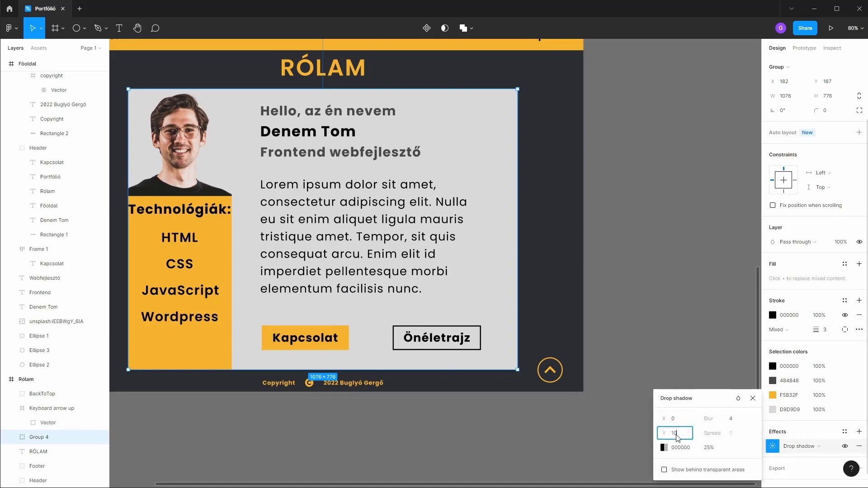
pyautogui.click(715, 448)
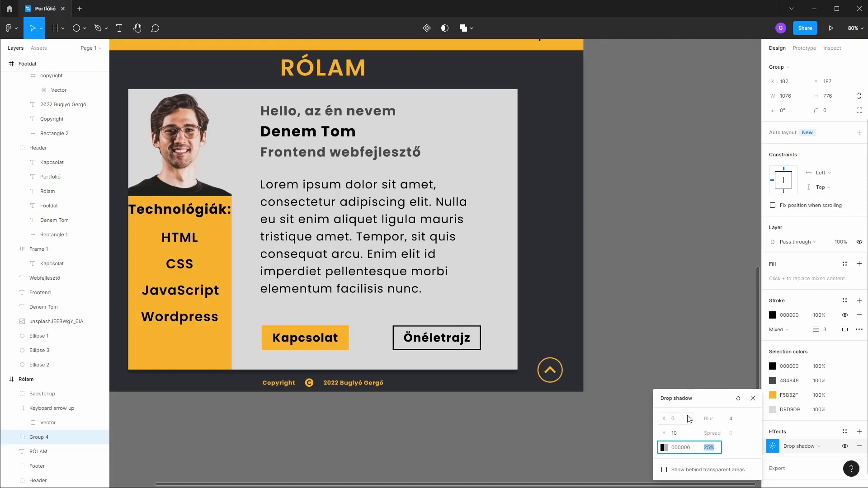
pyautogui.click(678, 422)
pyautogui.write('10')
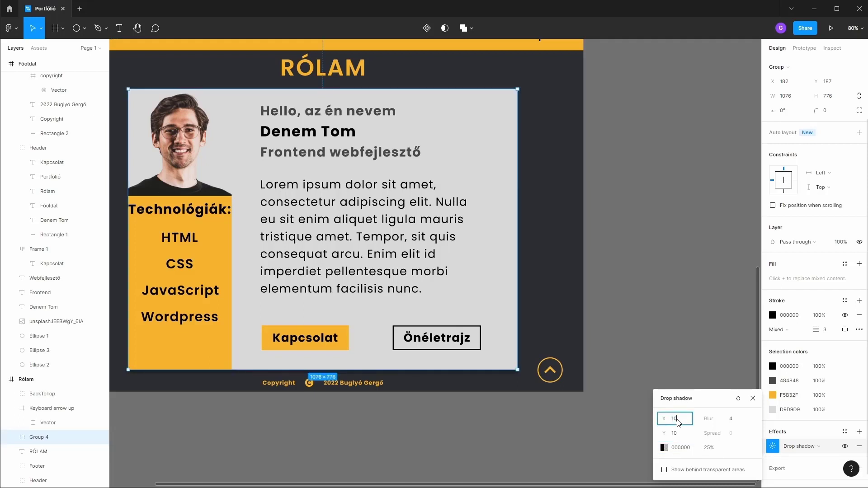
pyautogui.press('Tab')
pyautogui.click(732, 420)
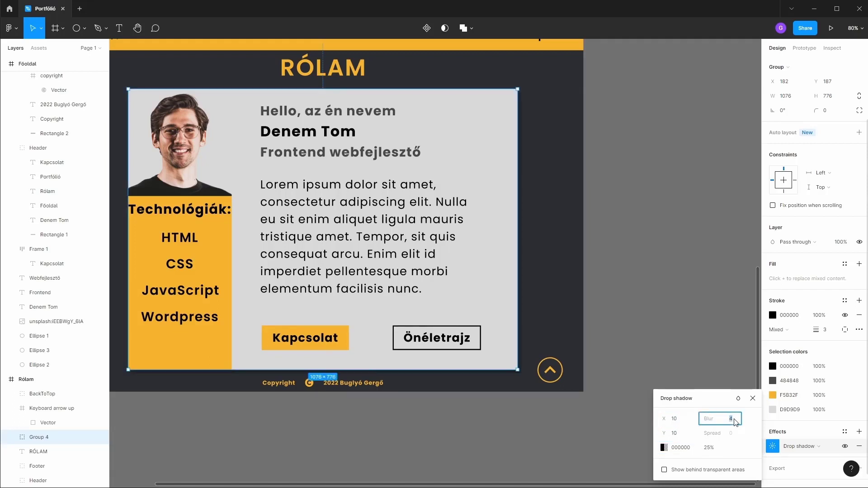
pyautogui.write('10')
pyautogui.press('Tab')
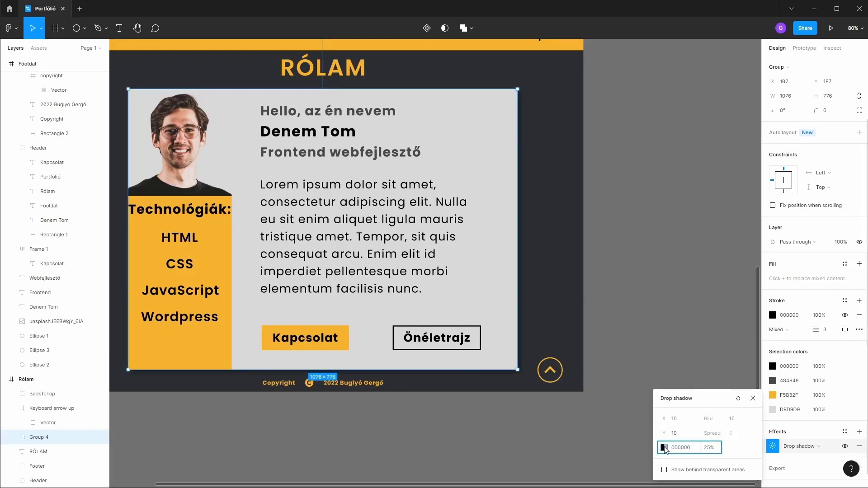
pyautogui.click(648, 324)
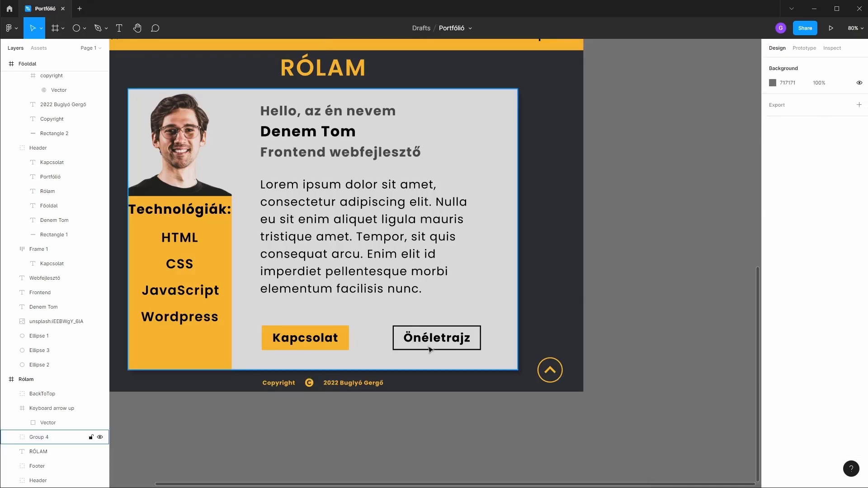
# Step: Collapse the Rólam and Főoldal layers and drag a copy of Rólam below it to Y 1943
pyautogui.hscroll(-4, 410, 310)
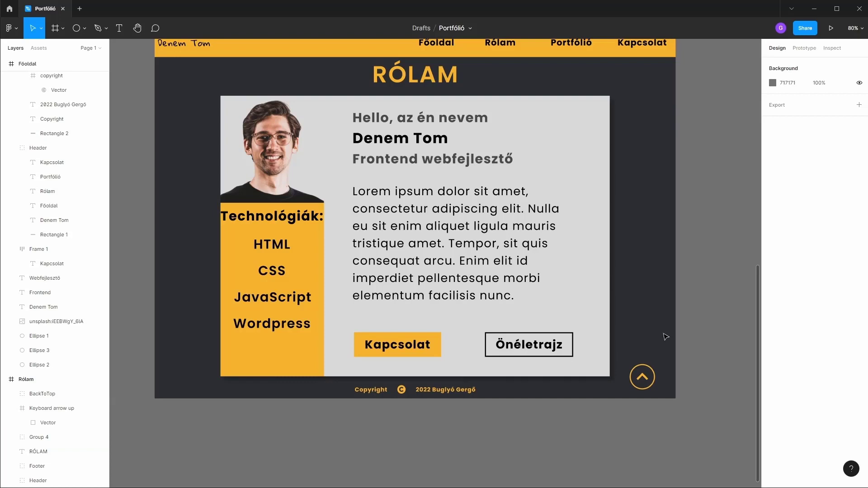
pyautogui.scroll(-5, 666, 337)
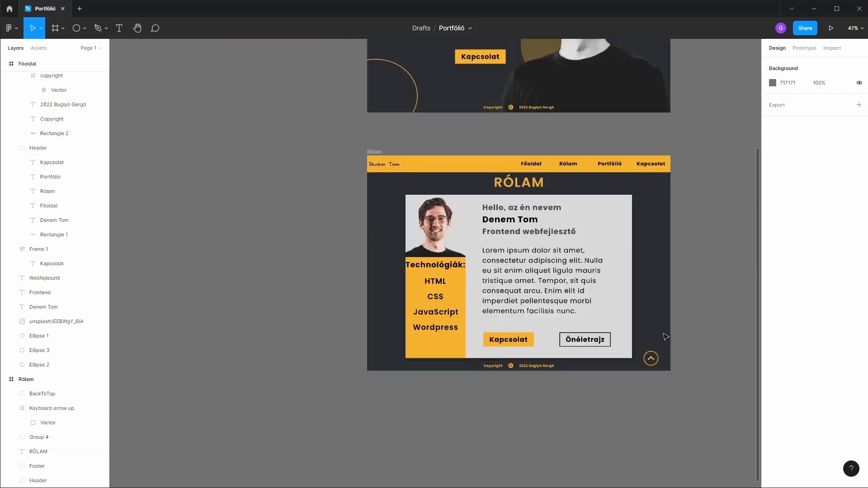
pyautogui.moveTo(687, 337); pyautogui.dragTo(615, 332)
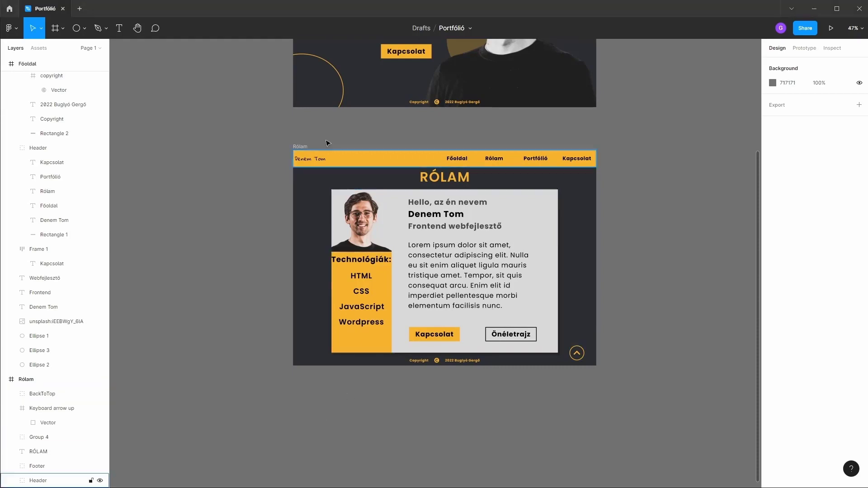
pyautogui.click(4, 379)
pyautogui.click(4, 64)
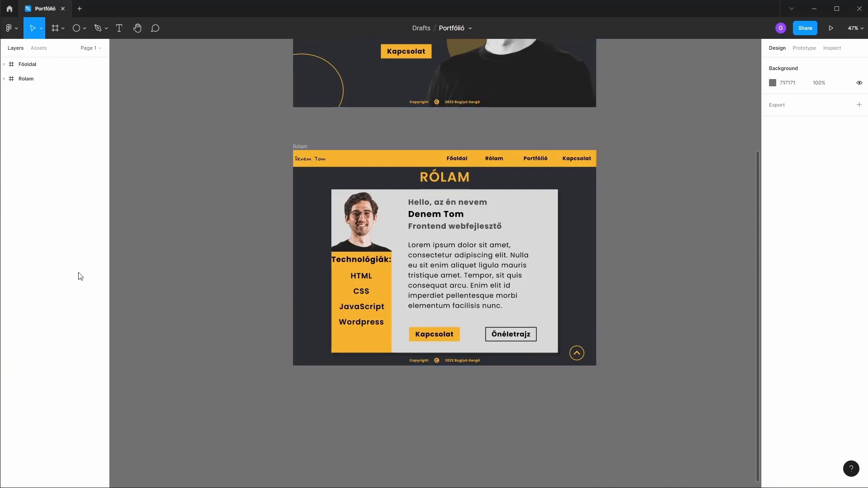
pyautogui.click(22, 79)
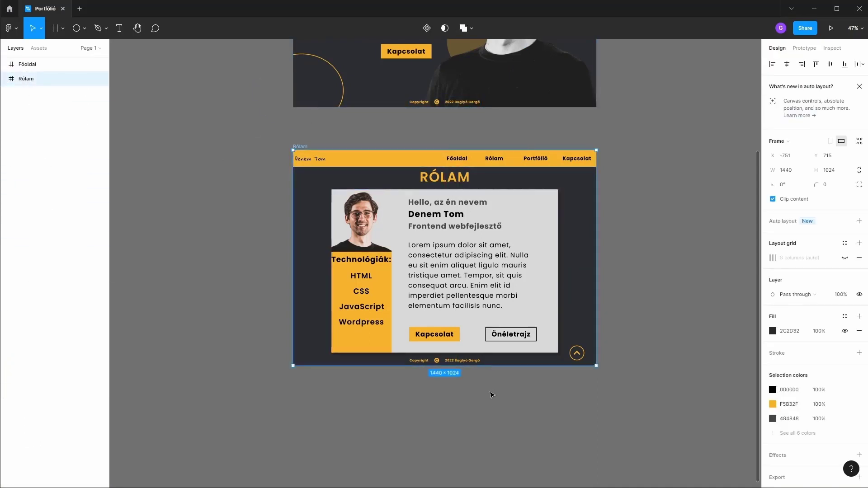
pyautogui.scroll(-3, 490, 395)
pyautogui.scroll(-3, 510, 427)
pyautogui.moveTo(531, 160)
pyautogui.mouseDown()
pyautogui.moveTo(532, 200)
pyautogui.moveTo(565, 285)
pyautogui.mouseUp()
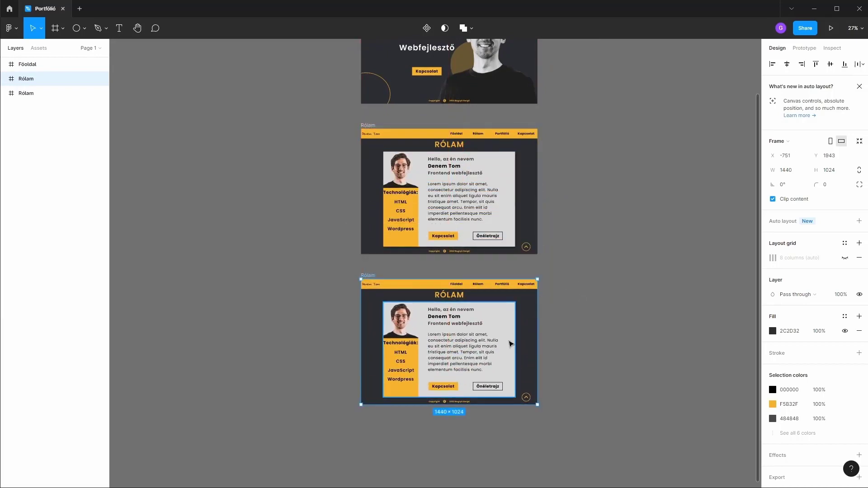
# Step: Rename the copied frame's heading to PORTFÓLIÓ and set it to auto width
pyautogui.scroll(5, 446, 310)
pyautogui.doubleClick(450, 282)
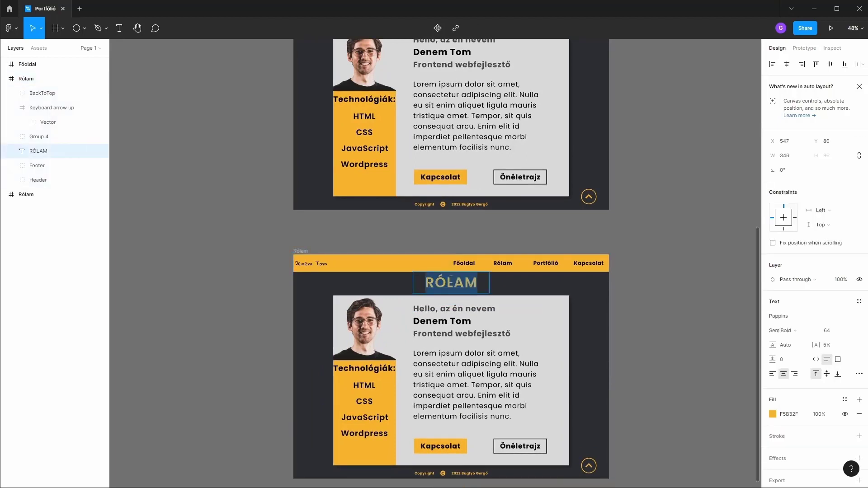
pyautogui.write('PO')
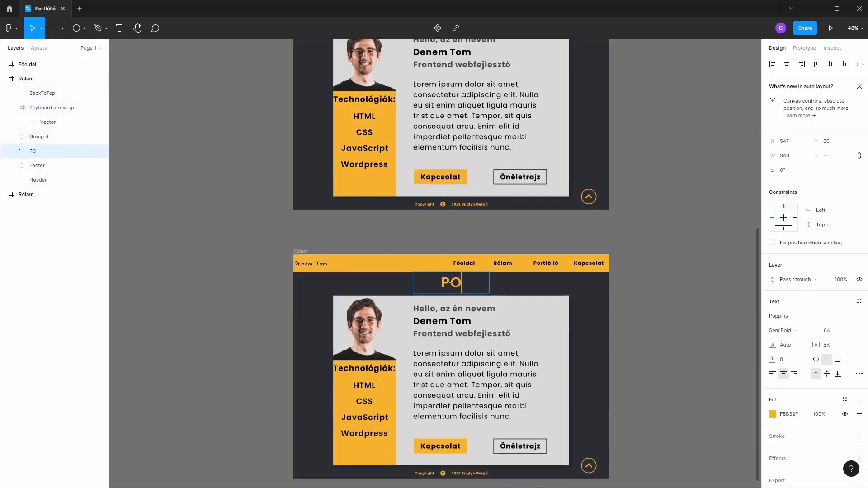
pyautogui.write('RTFÓ')
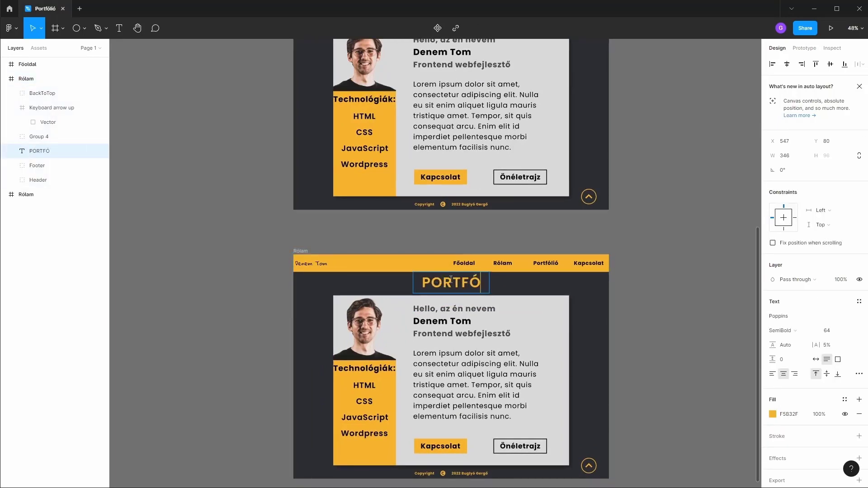
pyautogui.write('LIÓ')
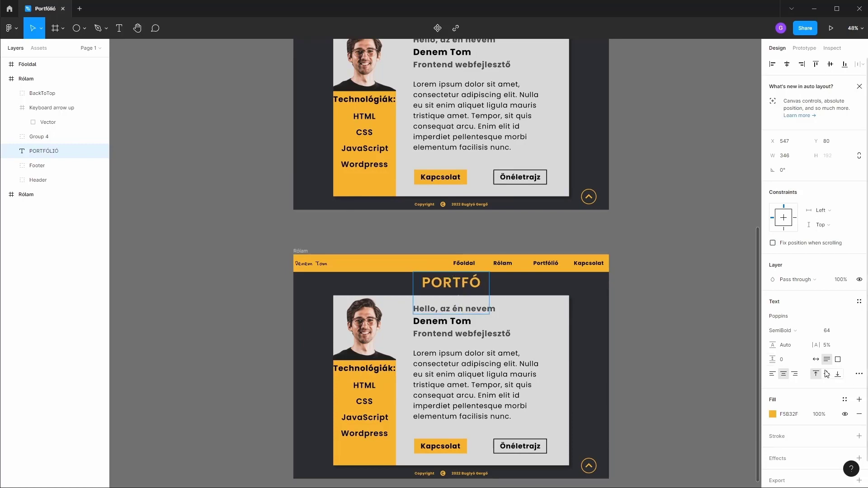
pyautogui.click(816, 360)
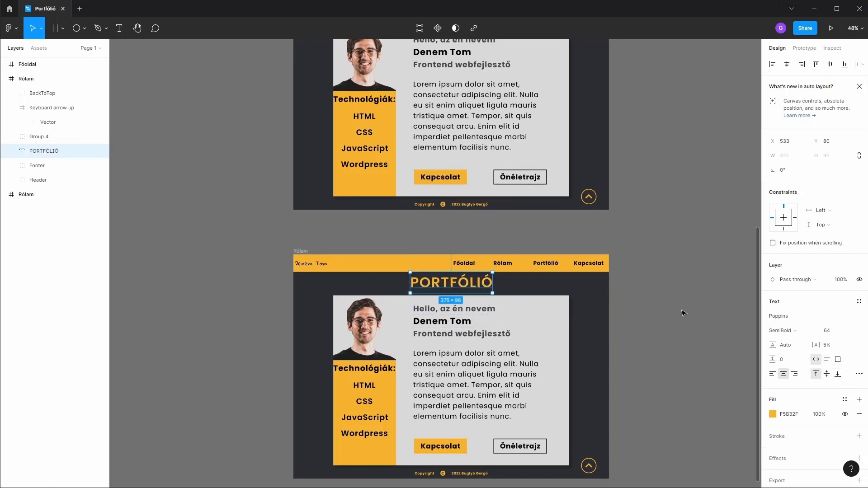
# Step: Delete the photo-and-text card from the copied frame
pyautogui.click(420, 291)
pyautogui.scroll(-3, 420, 291)
pyautogui.press('Delete')
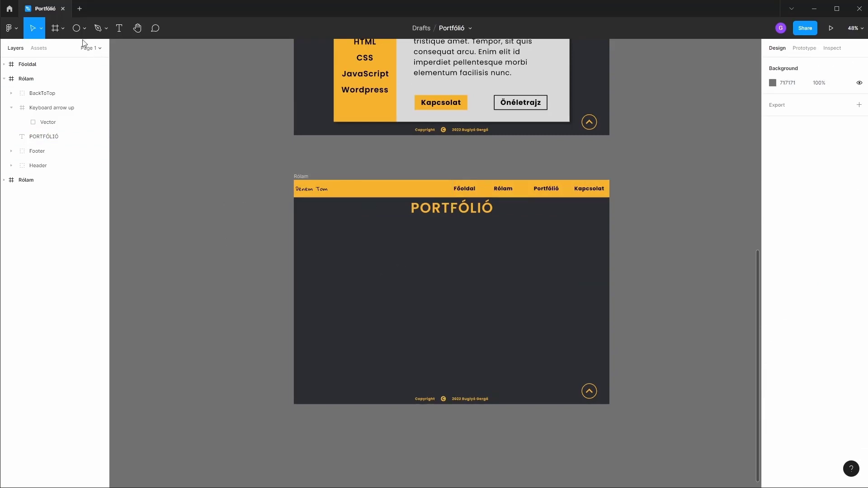
pyautogui.click(247, 261)
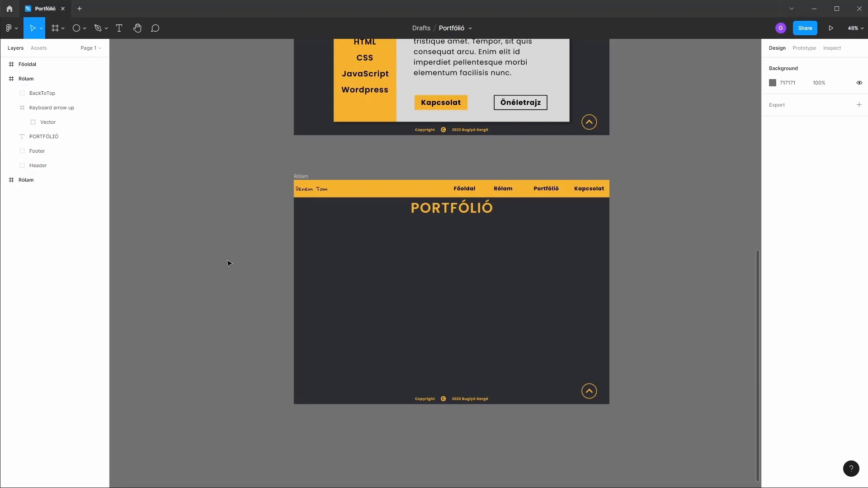
pyautogui.rightClick(228, 263)
# Step: Search Unsplash for 'webpage' and insert the Calendly screenshot
pyautogui.click(381, 277)
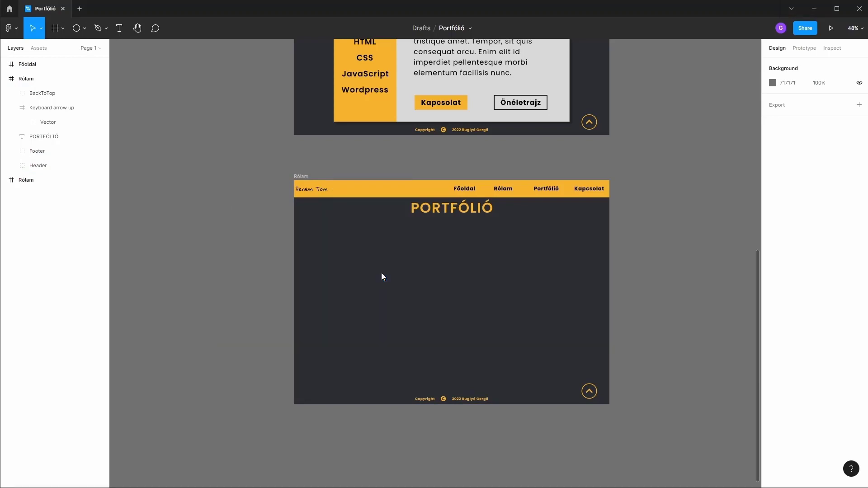
pyautogui.click(173, 129)
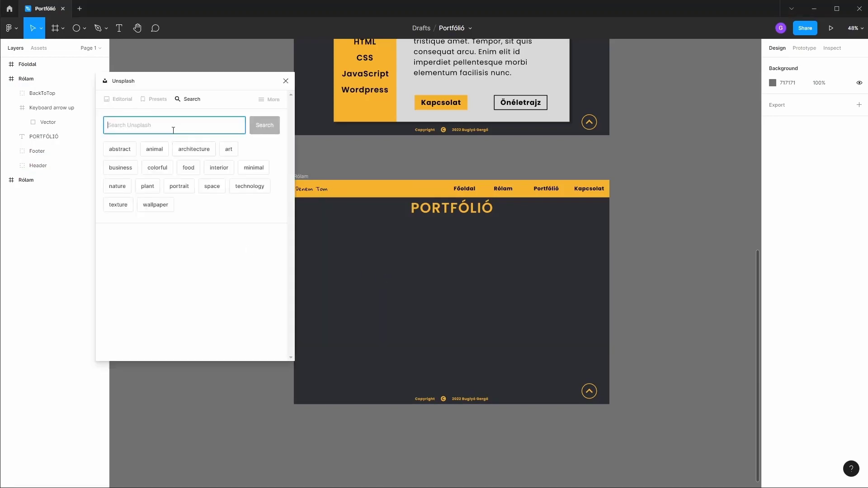
pyautogui.write('webpage')
pyautogui.press('Return')
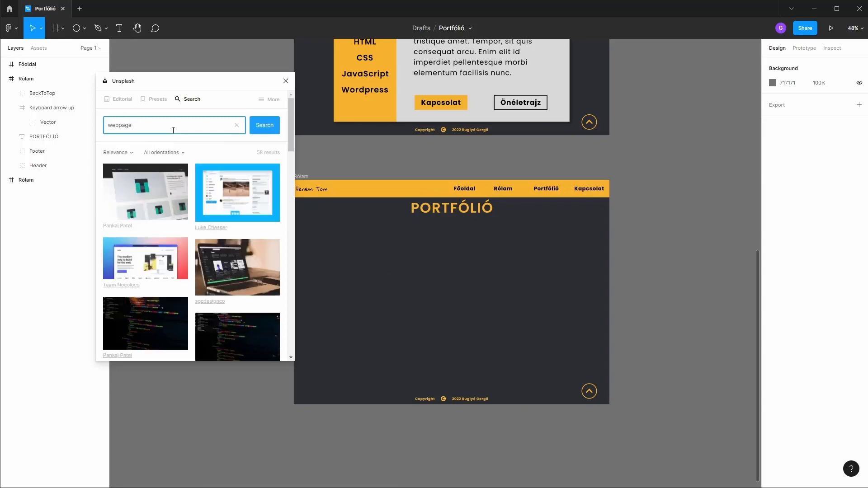
pyautogui.scroll(-2, 181, 232)
pyautogui.scroll(-3, 180, 232)
pyautogui.scroll(-3, 180, 232)
pyautogui.scroll(-3, 180, 232)
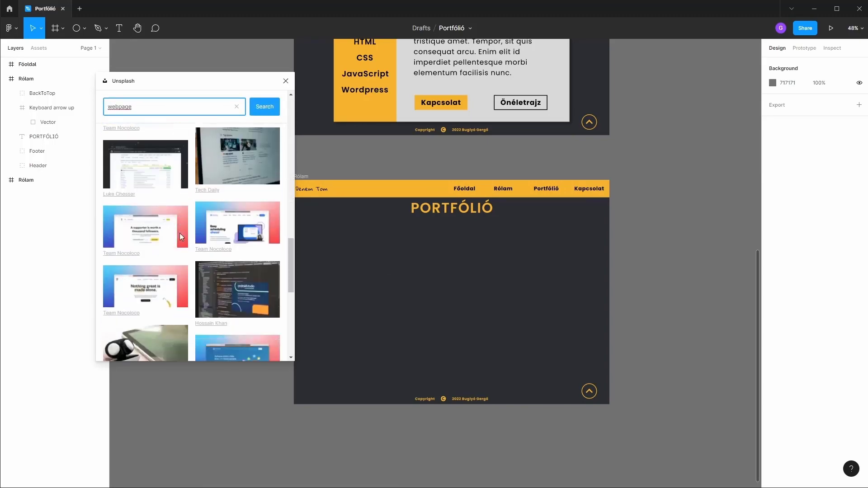
pyautogui.scroll(-3, 179, 233)
pyautogui.scroll(3, 186, 216)
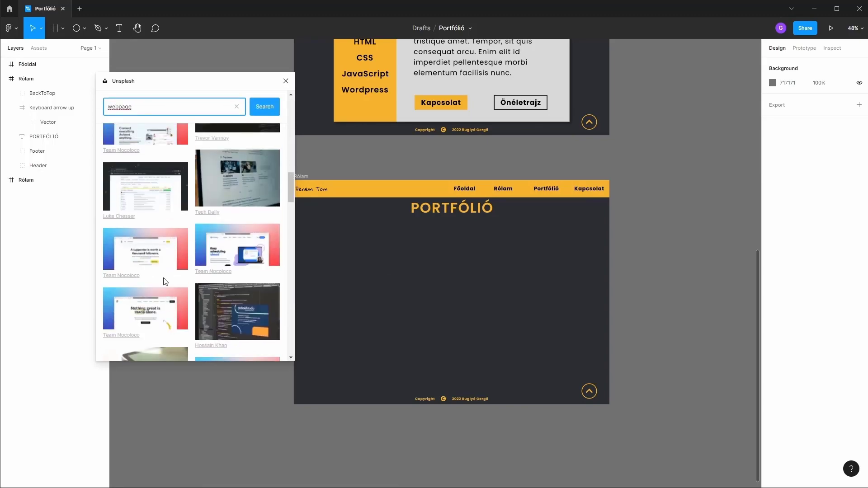
pyautogui.click(240, 245)
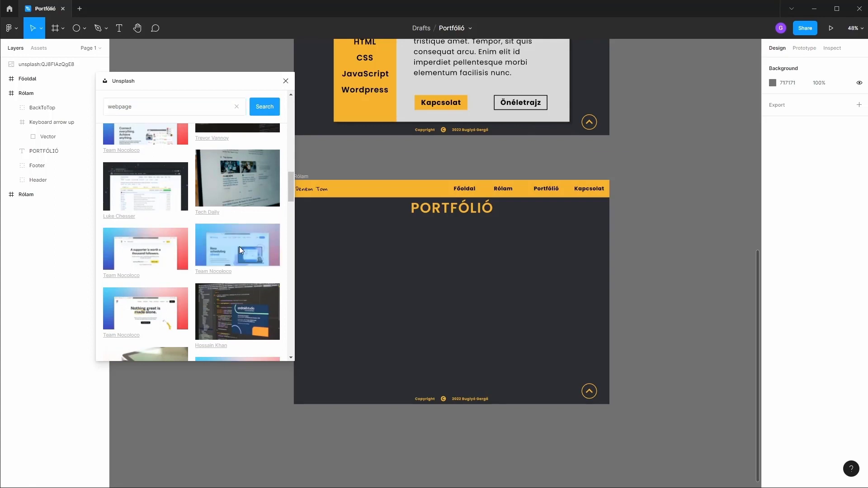
# Step: Place the 1920 × 960 image and move it to the right of the PORTFÓLIÓ frame
pyautogui.click(514, 282)
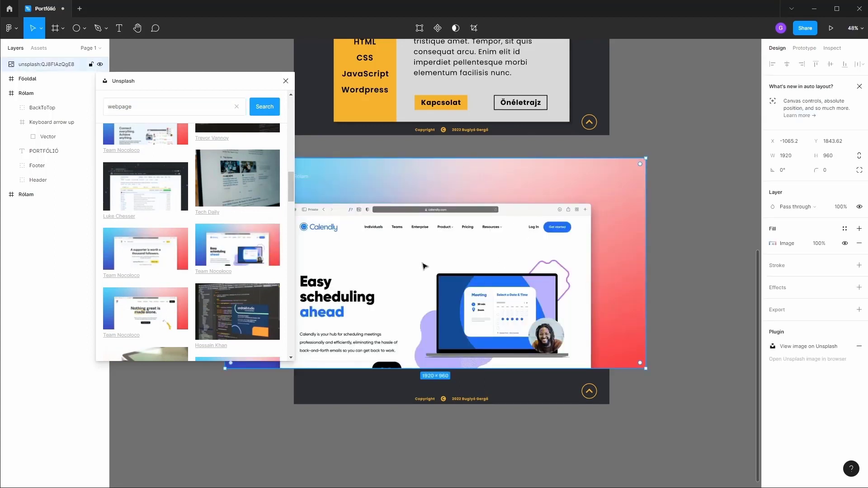
pyautogui.click(286, 81)
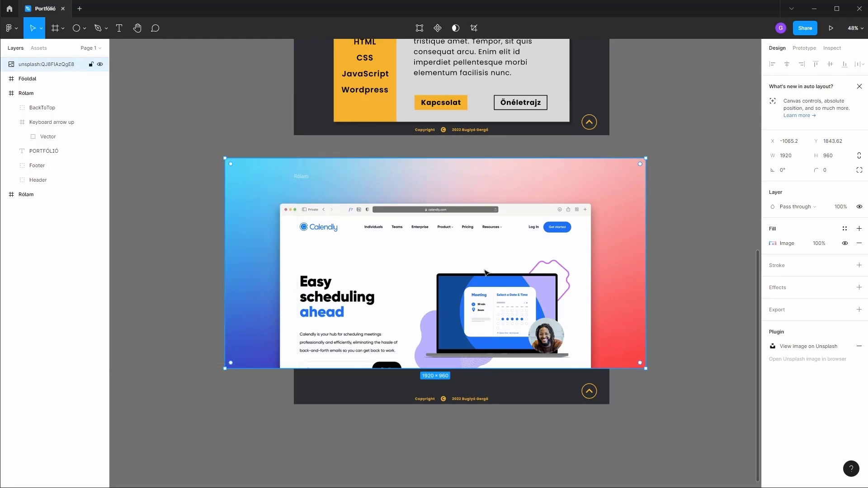
pyautogui.moveTo(478, 272)
pyautogui.mouseDown()
pyautogui.moveTo(866, 300)
pyautogui.moveTo(573, 245)
pyautogui.mouseUp()
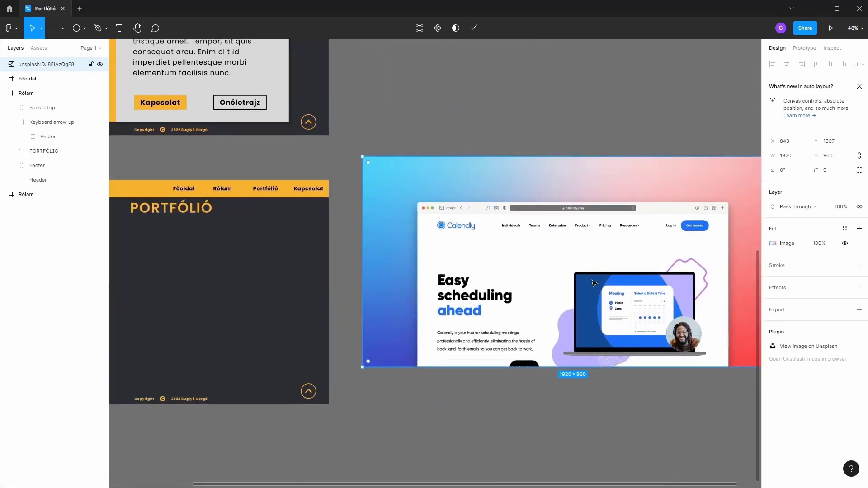
pyautogui.scroll(-3, 594, 284)
# Step: Strip the Calendly image's gradient backdrop with Remove BG and trim it to 1411 × 948
pyautogui.hscroll(5, 497, 253)
pyautogui.rightClick(458, 213)
pyautogui.moveTo(505, 386)
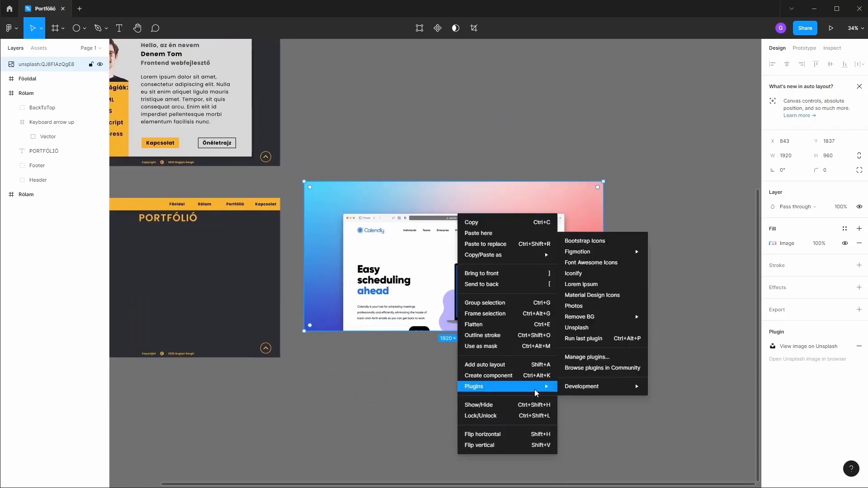
pyautogui.click(671, 319)
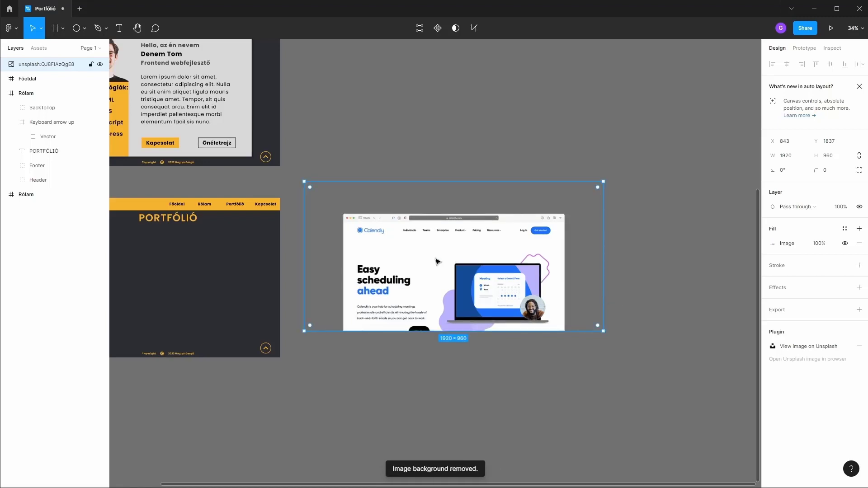
pyautogui.moveTo(603, 332); pyautogui.dragTo(523, 330)
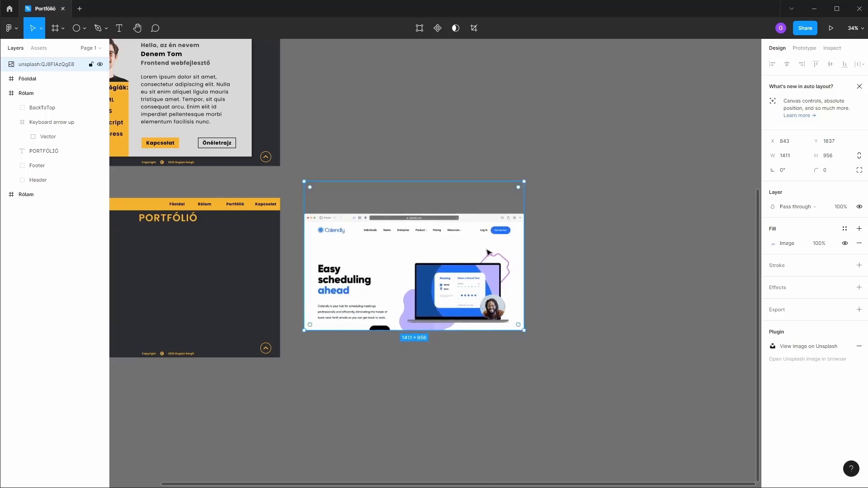
pyautogui.moveTo(393, 181)
pyautogui.mouseDown()
pyautogui.moveTo(392, 196)
pyautogui.moveTo(394, 182)
pyautogui.mouseUp()
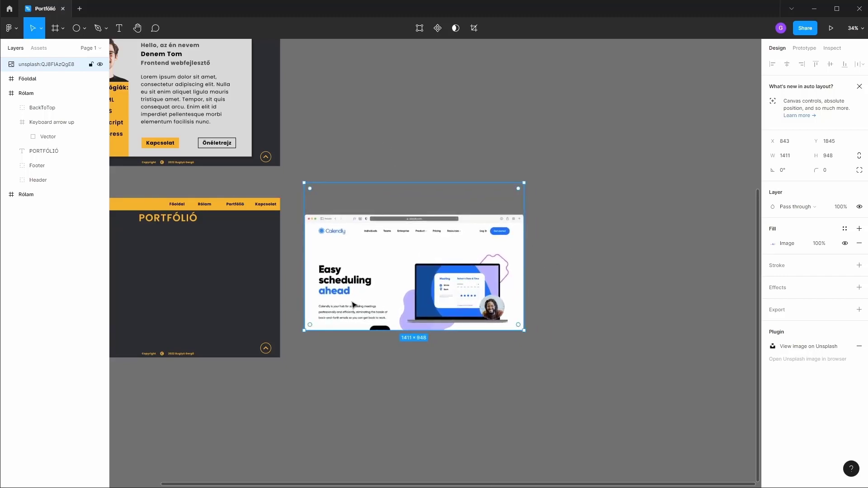
# Step: Scale down the Calendly screenshot and drag it into the second page frame
pyautogui.moveTo(523, 181); pyautogui.dragTo(435, 237)
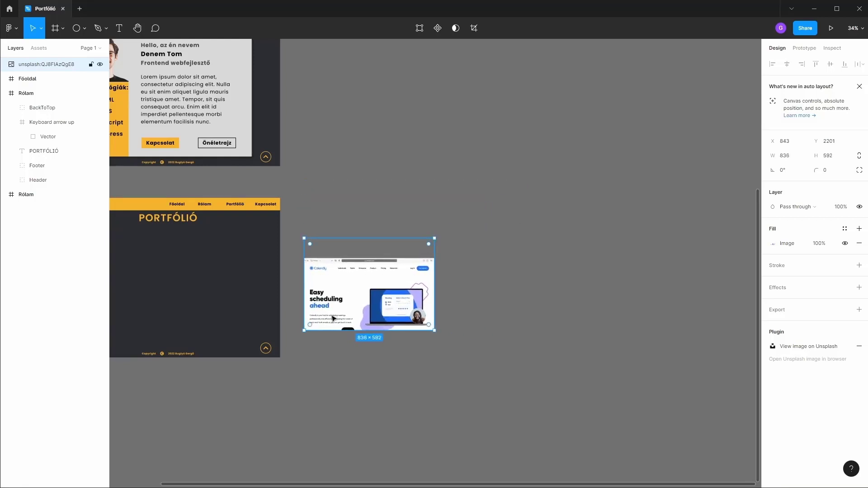
pyautogui.scroll(3, 332, 318)
pyautogui.moveTo(579, 165); pyautogui.dragTo(515, 216)
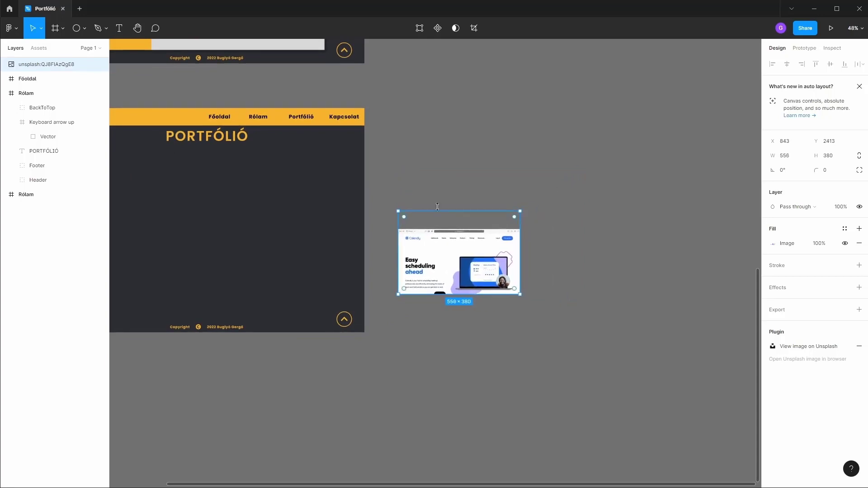
pyautogui.hscroll(-5, 437, 207)
pyautogui.hscroll(-2, 554, 226)
pyautogui.moveTo(550, 250); pyautogui.dragTo(227, 195)
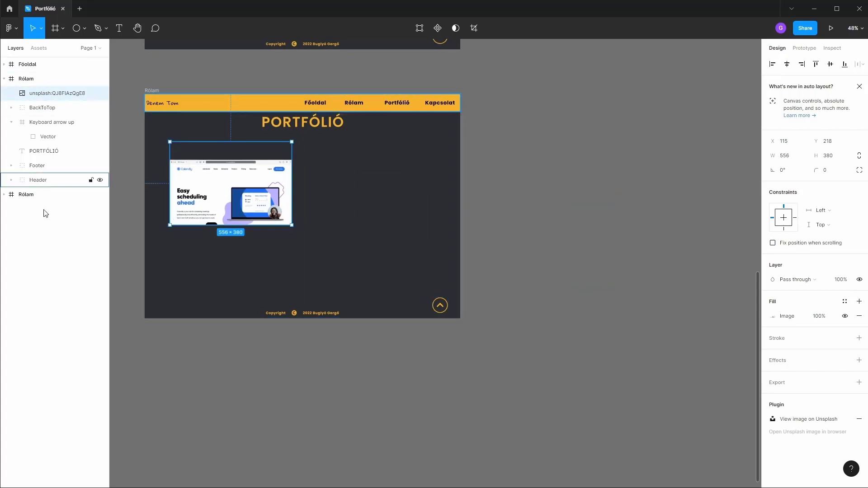
# Step: Rename the second frame to 'Portfólió' and show its layout grid
pyautogui.doubleClick(27, 79)
pyautogui.write('Portfólió')
pyautogui.press('Return')
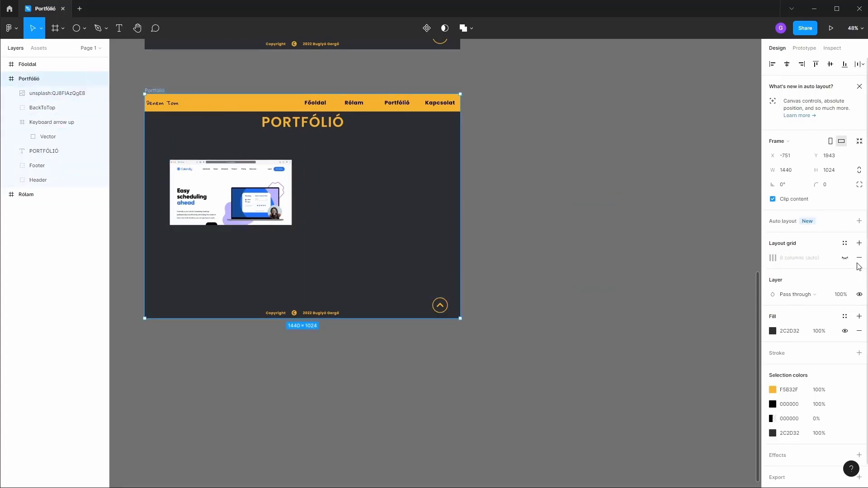
pyautogui.click(845, 257)
# Step: Resize the screenshot to 490 wide against the grid, then move it outside the frame
pyautogui.click(290, 190)
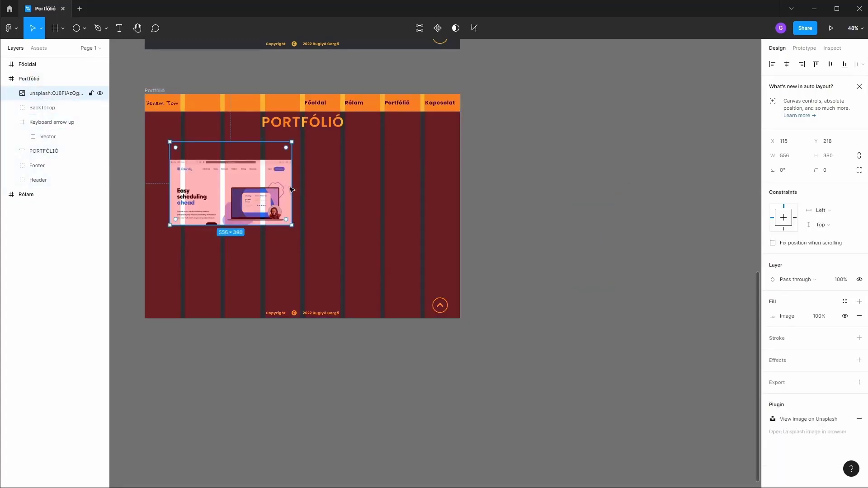
pyautogui.moveTo(291, 186); pyautogui.dragTo(261, 184)
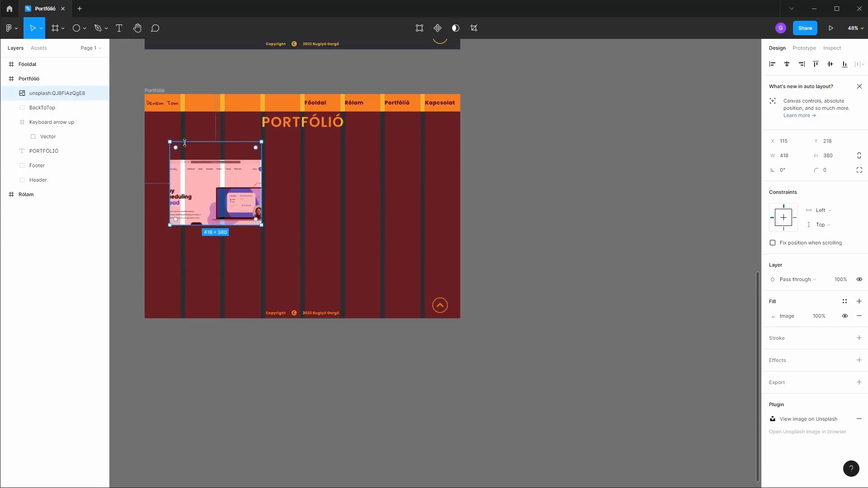
pyautogui.moveTo(169, 139); pyautogui.dragTo(184, 151)
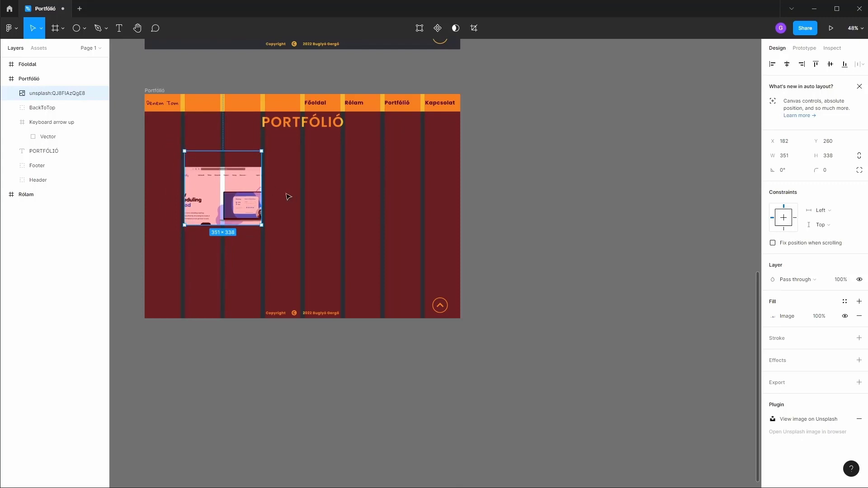
pyautogui.moveTo(261, 186); pyautogui.dragTo(290, 188)
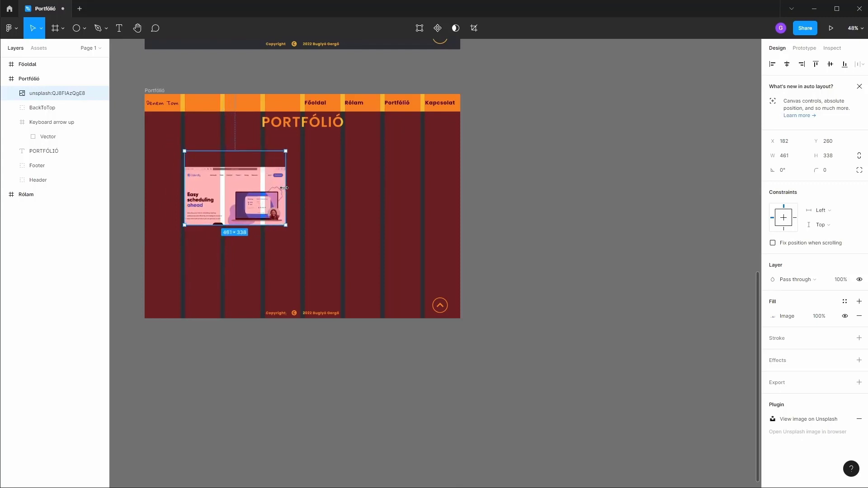
pyautogui.moveTo(235, 191); pyautogui.dragTo(235, 176)
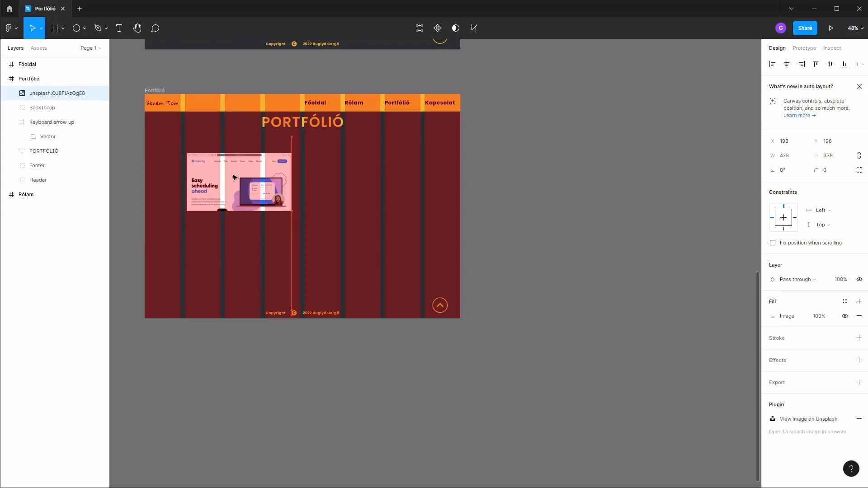
pyautogui.moveTo(230, 180)
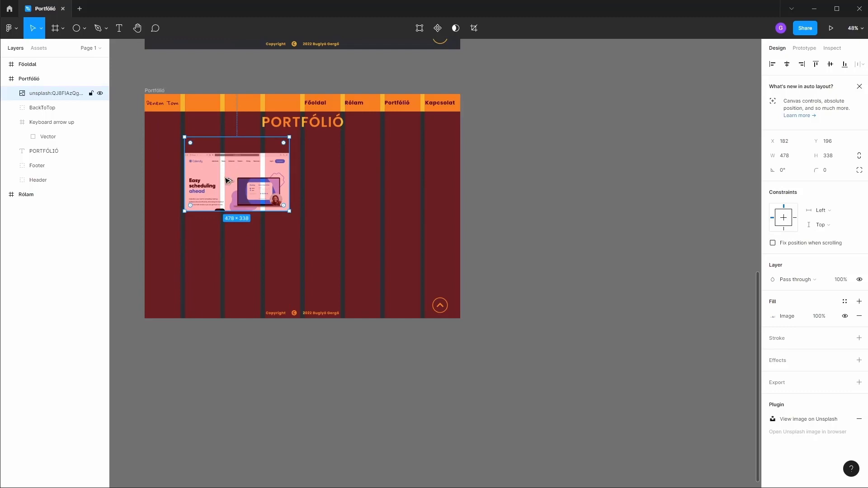
pyautogui.moveTo(289, 176); pyautogui.dragTo(300, 176)
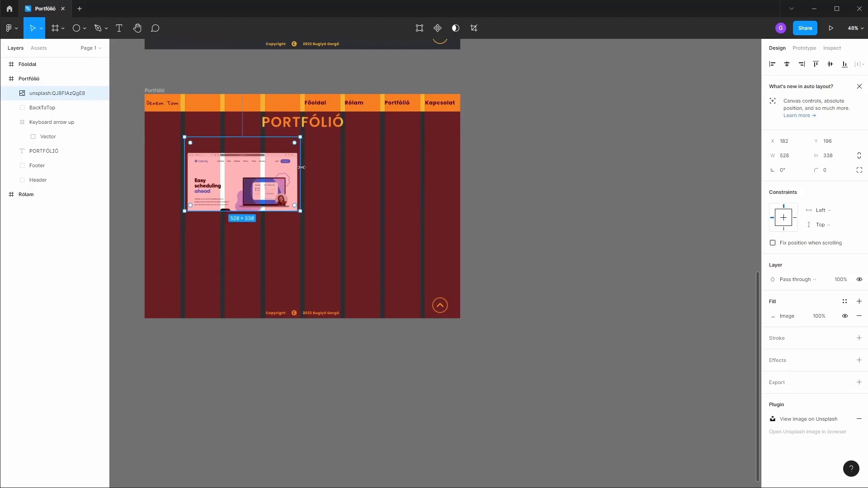
pyautogui.moveTo(300, 170); pyautogui.dragTo(292, 171)
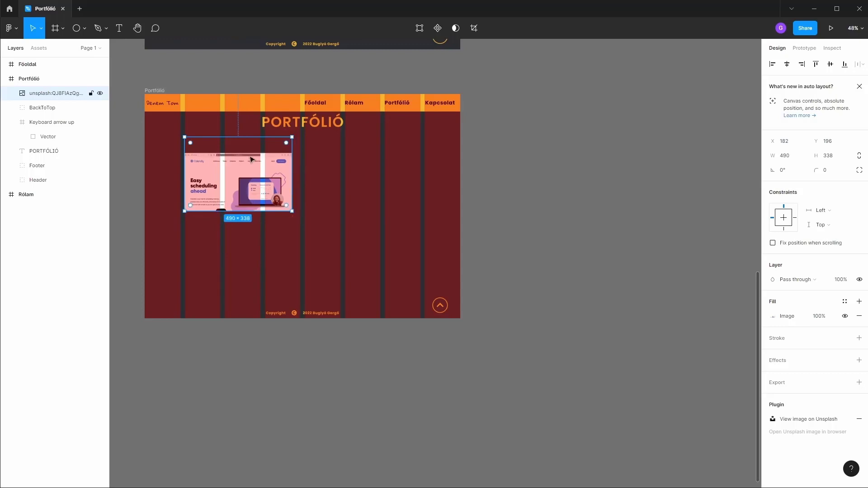
pyautogui.press('Escape')
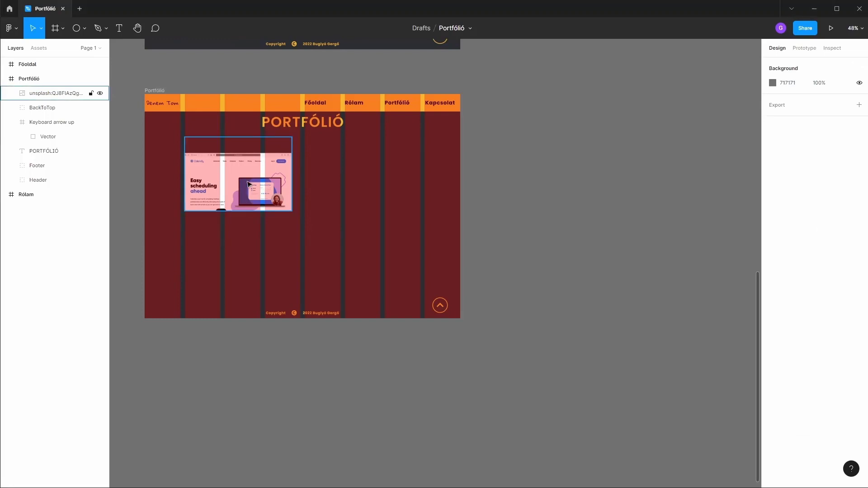
pyautogui.moveTo(232, 178); pyautogui.dragTo(610, 220)
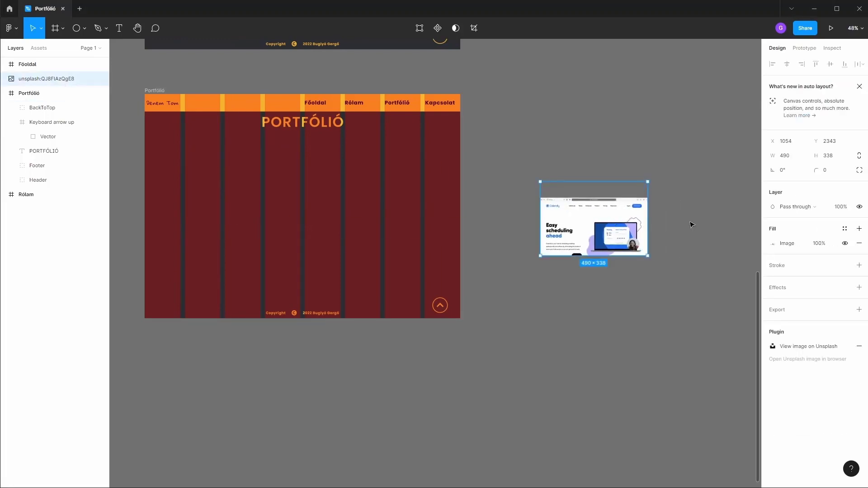
# Step: Switch the screenshot's image fill to Crop mode and trim its empty top
pyautogui.click(777, 246)
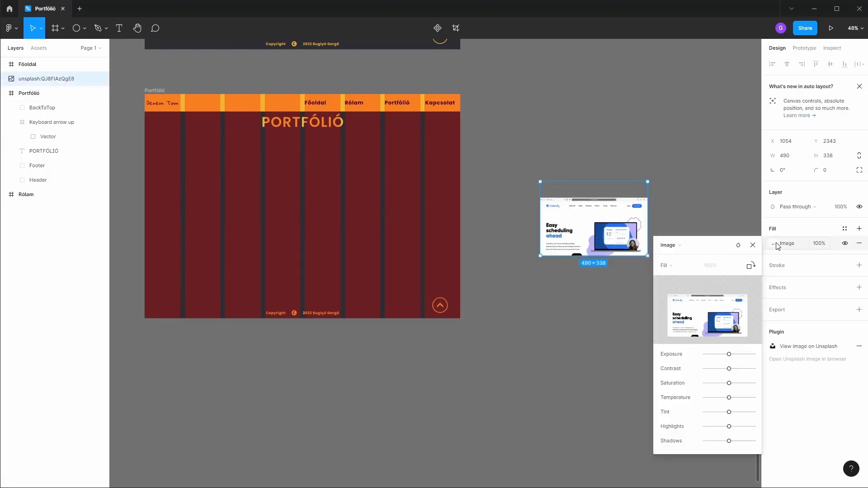
pyautogui.click(665, 265)
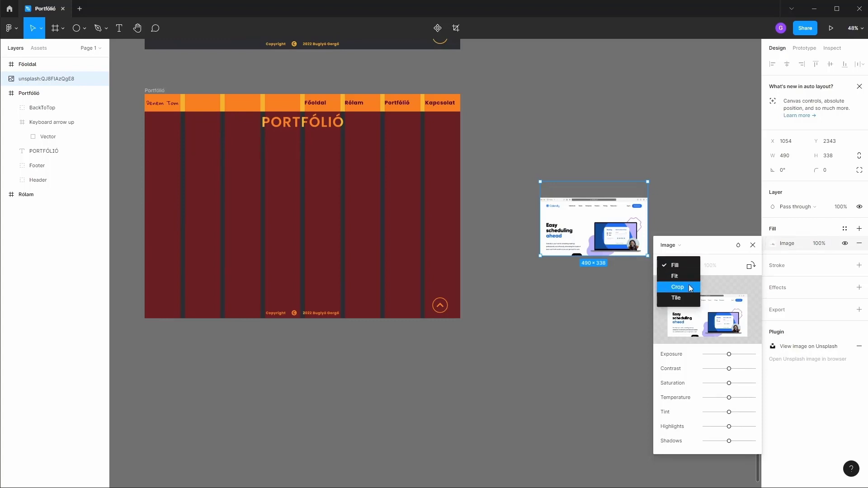
pyautogui.click(669, 286)
pyautogui.moveTo(539, 182); pyautogui.dragTo(539, 195)
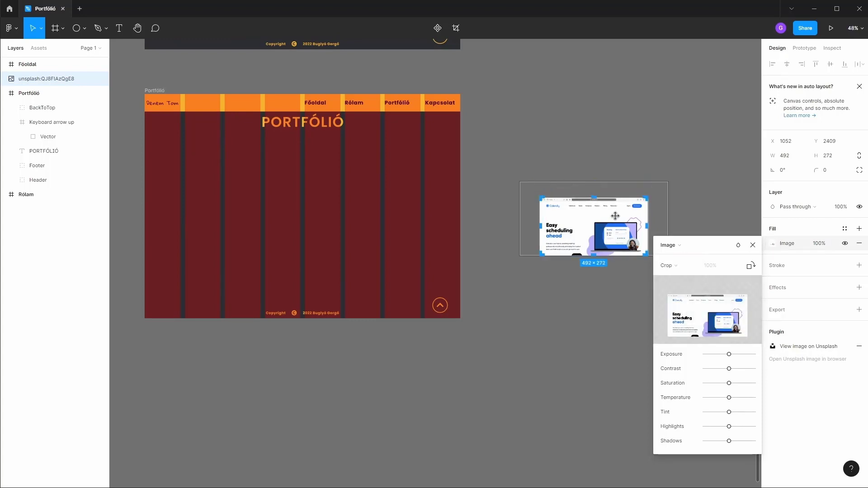
# Step: Drag the top-left and right crop handles outward to 502×266 and finish cropping
pyautogui.scroll(2, 616, 214)
pyautogui.scroll(3, 627, 216)
pyautogui.scroll(4, 628, 217)
pyautogui.scroll(3, 384, 165)
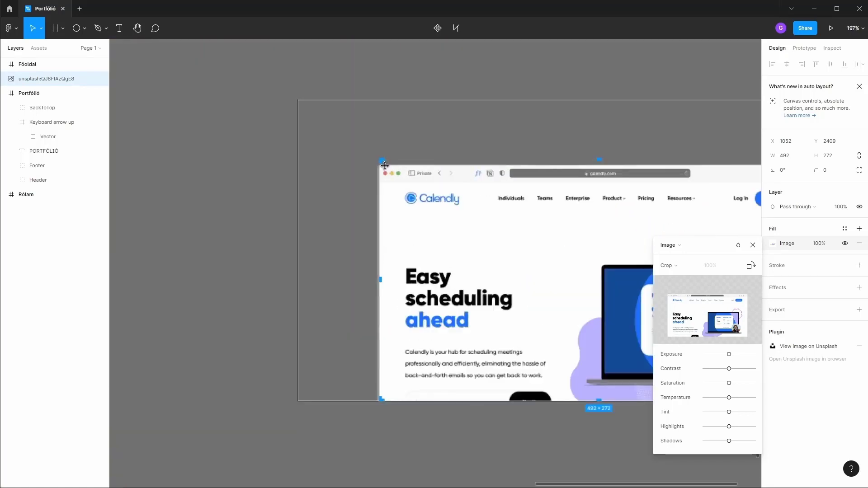
pyautogui.scroll(3, 384, 165)
pyautogui.moveTo(379, 159); pyautogui.dragTo(369, 164)
pyautogui.scroll(-5, 462, 227)
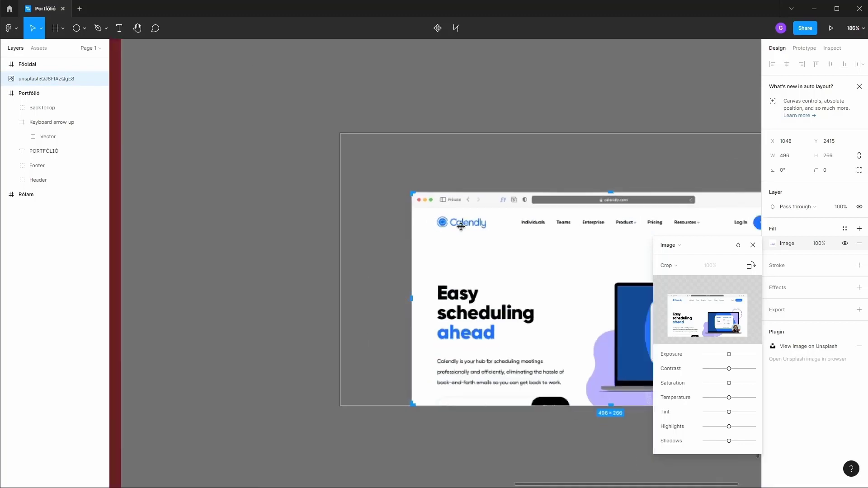
pyautogui.scroll(-2, 545, 217)
pyautogui.scroll(6, 650, 189)
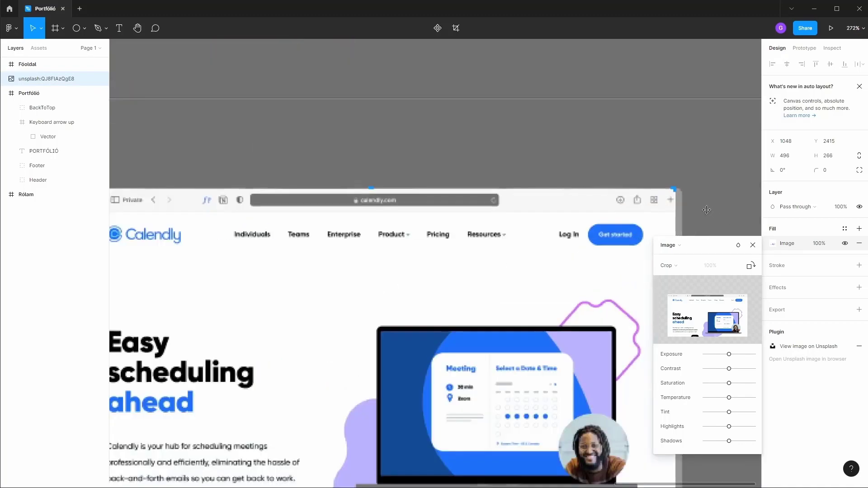
pyautogui.moveTo(652, 170); pyautogui.dragTo(664, 170)
pyautogui.scroll(-3, 573, 204)
pyautogui.scroll(-2, 433, 343)
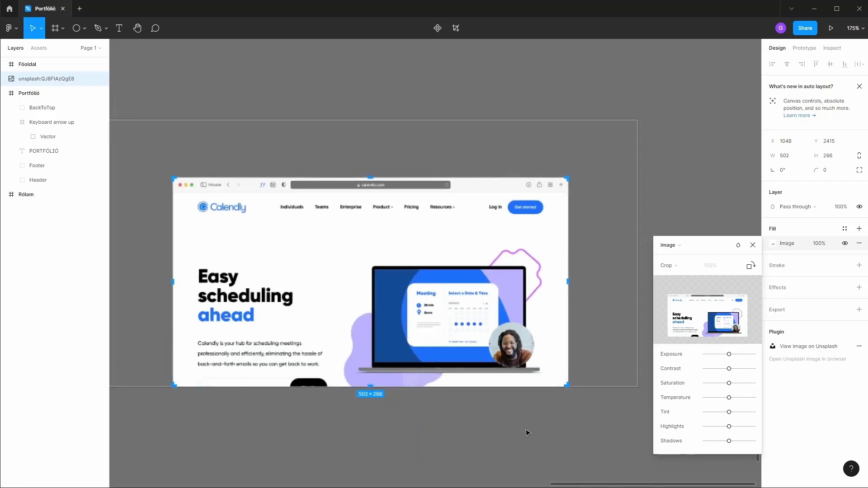
pyautogui.click(754, 246)
pyautogui.scroll(-1, 521, 278)
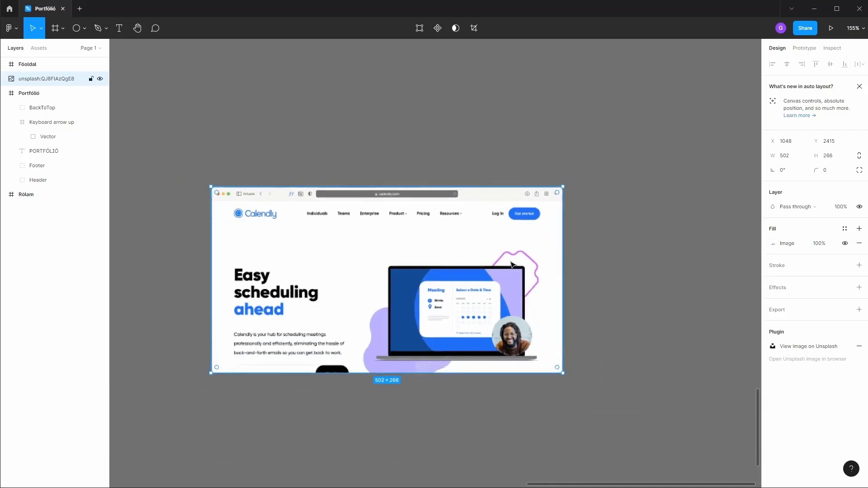
pyautogui.scroll(-2, 507, 266)
pyautogui.hscroll(-2, 452, 331)
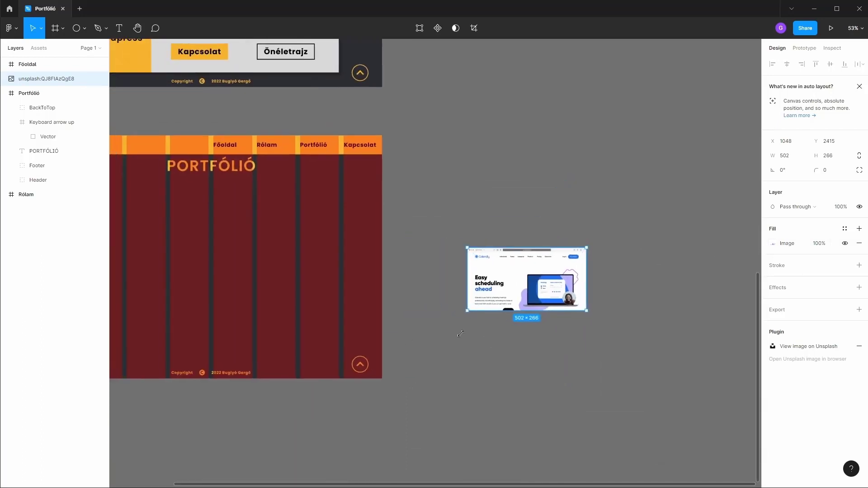
# Step: Place the Calendly screenshot below the PORTFÓLIÓ heading and size it to 528×300
pyautogui.hscroll(-2, 498, 331)
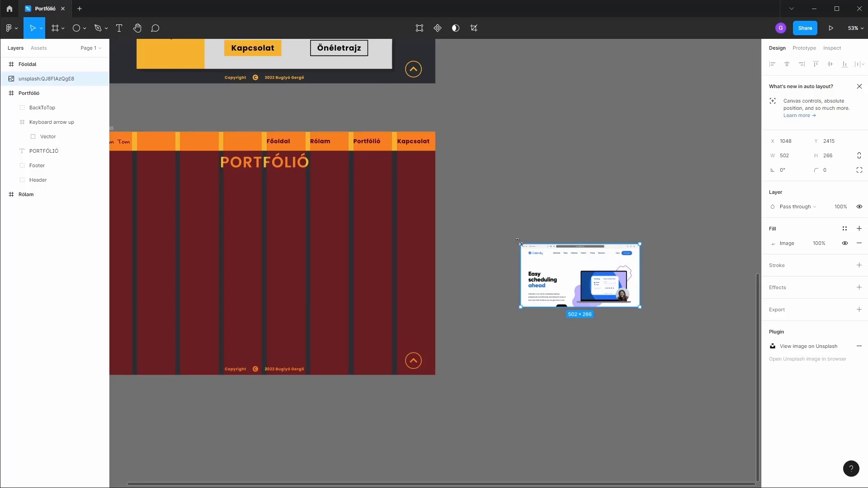
pyautogui.moveTo(519, 242); pyautogui.dragTo(506, 231)
pyautogui.moveTo(554, 258); pyautogui.dragTo(180, 231)
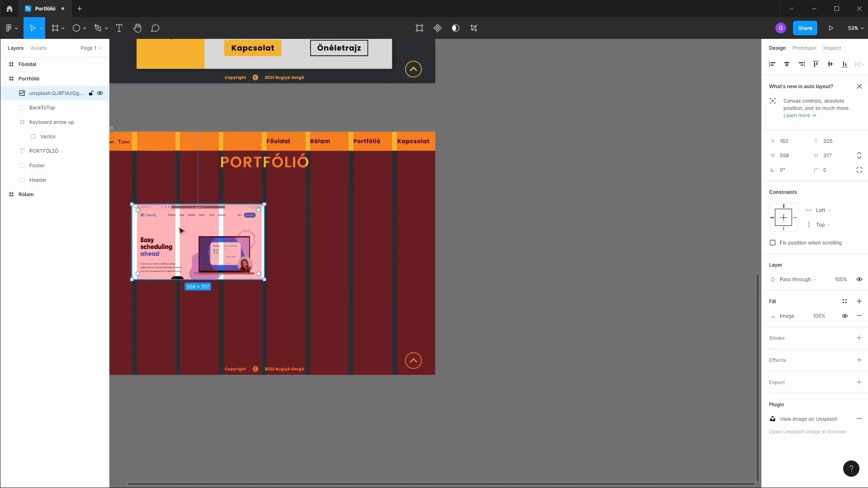
pyautogui.hscroll(-3, 595, 248)
pyautogui.moveTo(227, 208)
pyautogui.mouseDown()
pyautogui.moveTo(238, 210)
pyautogui.moveTo(232, 214)
pyautogui.mouseUp()
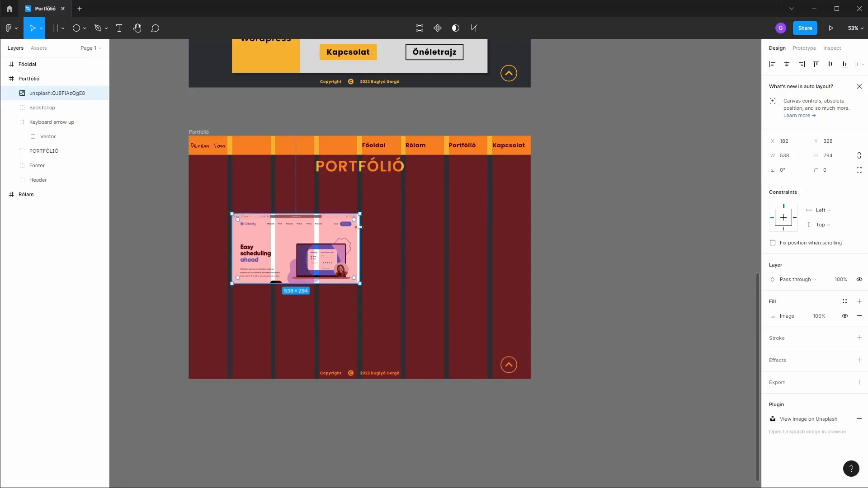
pyautogui.moveTo(359, 227); pyautogui.dragTo(357, 227)
pyautogui.moveTo(279, 222)
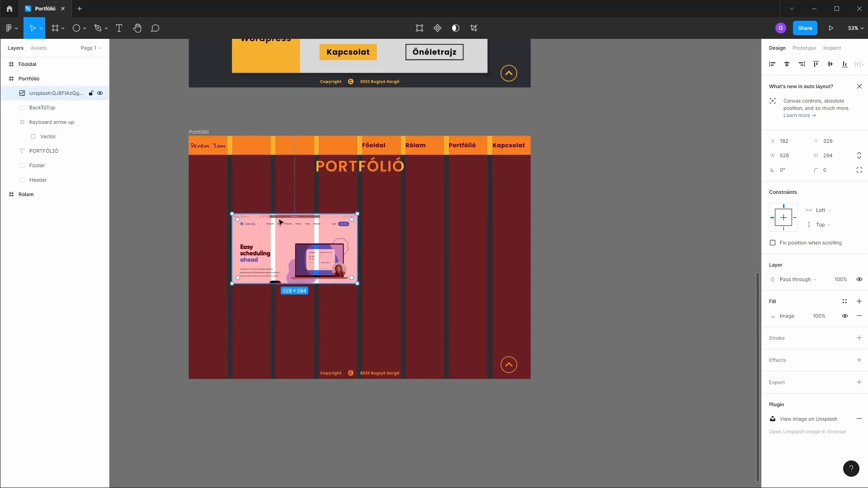
pyautogui.moveTo(280, 215); pyautogui.dragTo(280, 219)
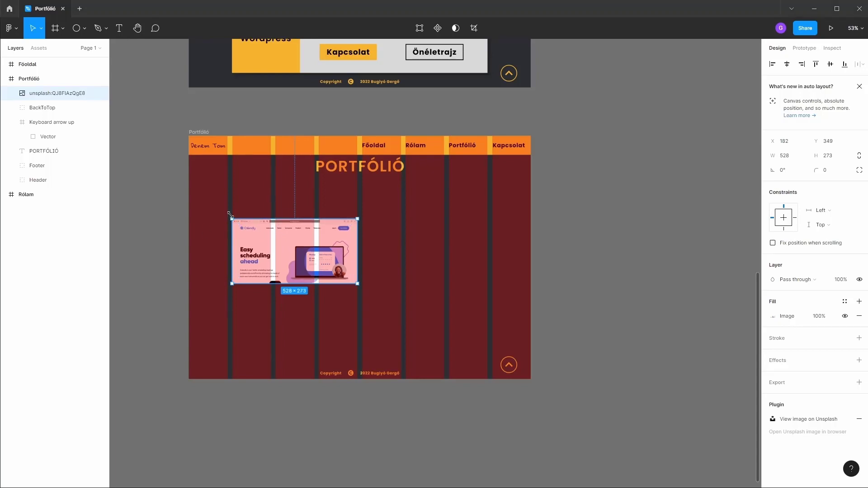
pyautogui.moveTo(254, 219)
pyautogui.mouseDown()
pyautogui.moveTo(269, 207)
pyautogui.moveTo(275, 223)
pyautogui.mouseUp()
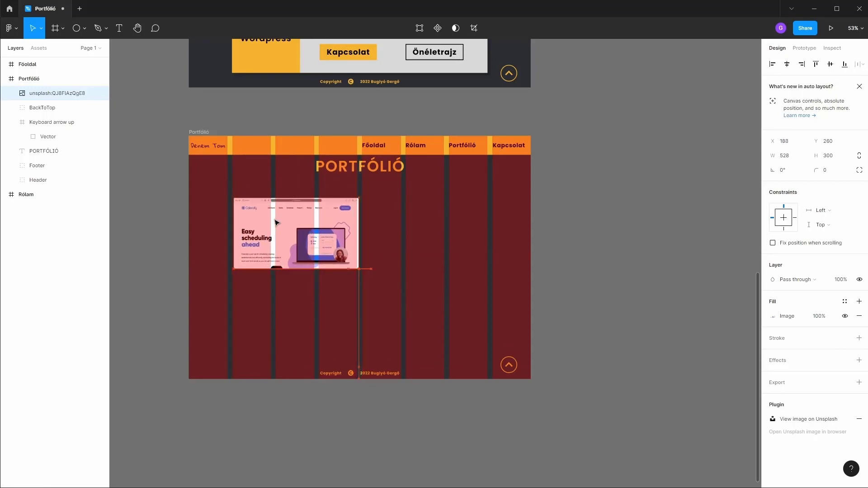
pyautogui.click(63, 28)
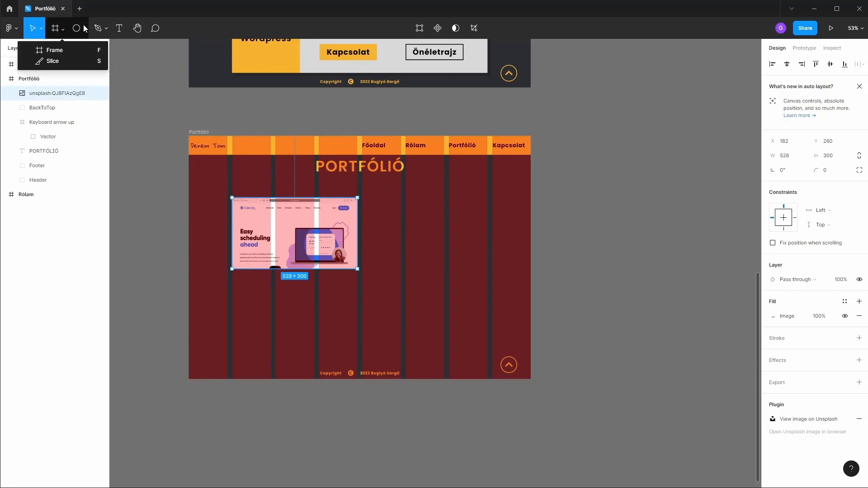
# Step: Draw a rectangle the size of the screenshot and layer it beneath the screenshot
pyautogui.click(85, 28)
pyautogui.click(81, 50)
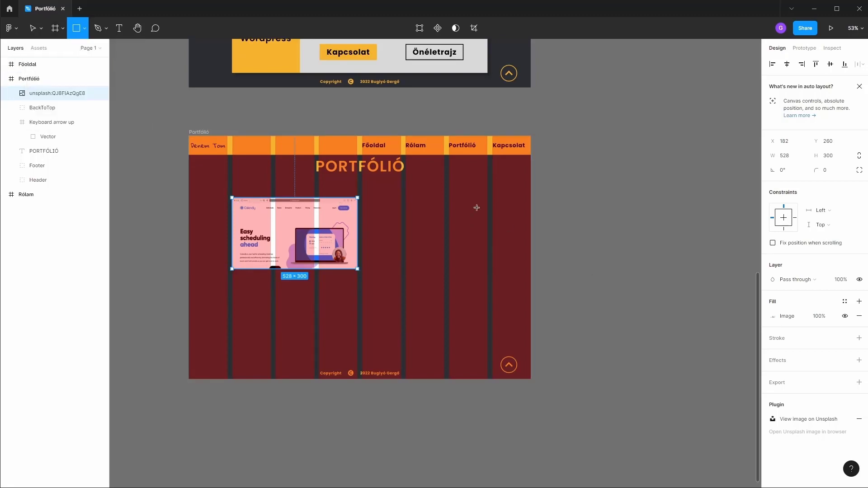
pyautogui.moveTo(487, 198); pyautogui.dragTo(374, 289)
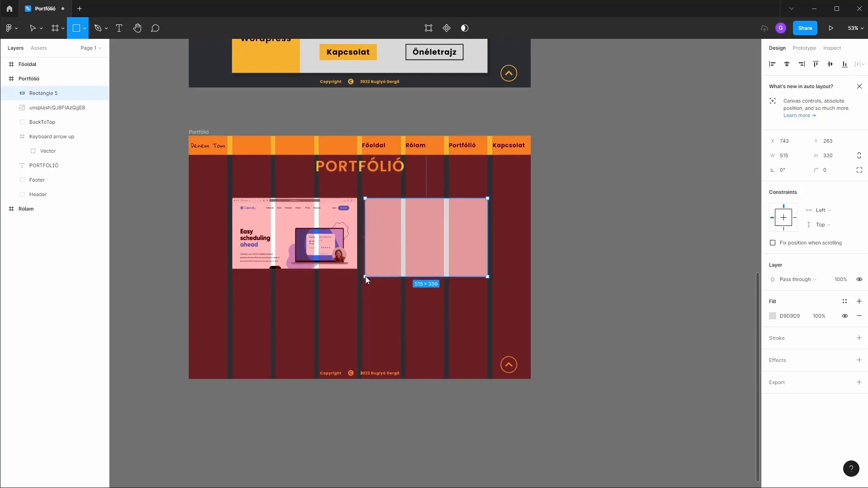
pyautogui.moveTo(374, 288); pyautogui.dragTo(362, 274)
pyautogui.moveTo(422, 253); pyautogui.dragTo(426, 242)
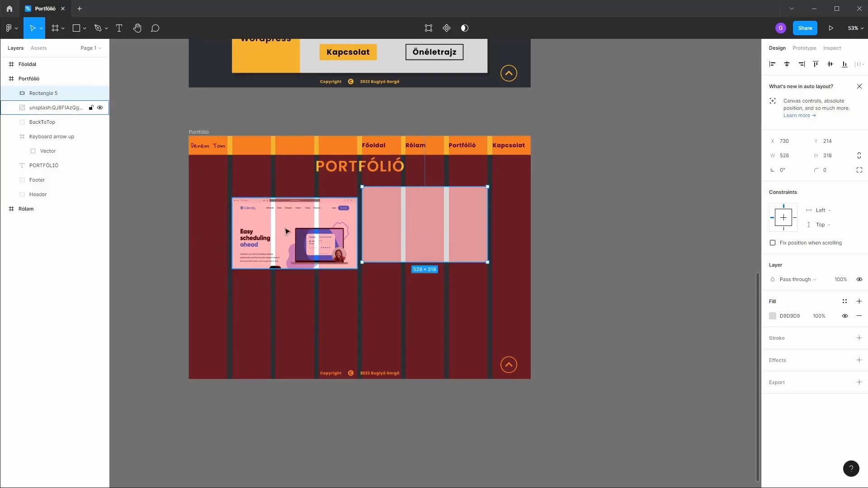
pyautogui.moveTo(289, 227); pyautogui.dragTo(405, 218)
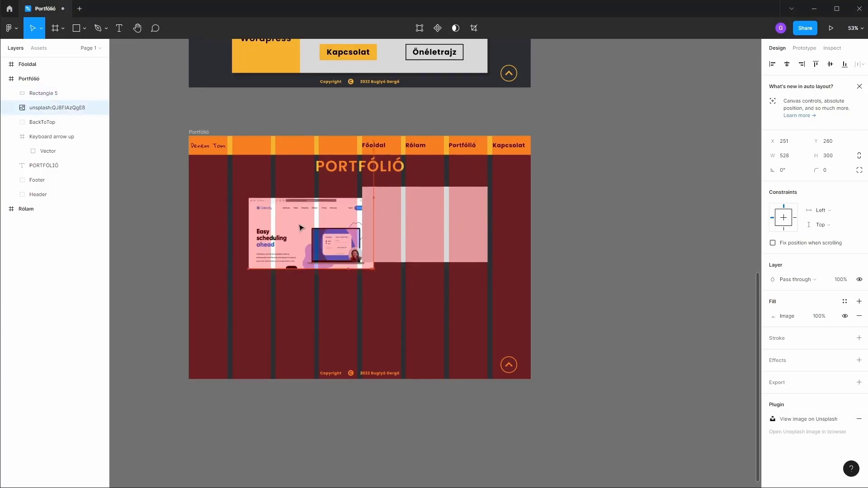
pyautogui.moveTo(43, 93); pyautogui.dragTo(41, 113)
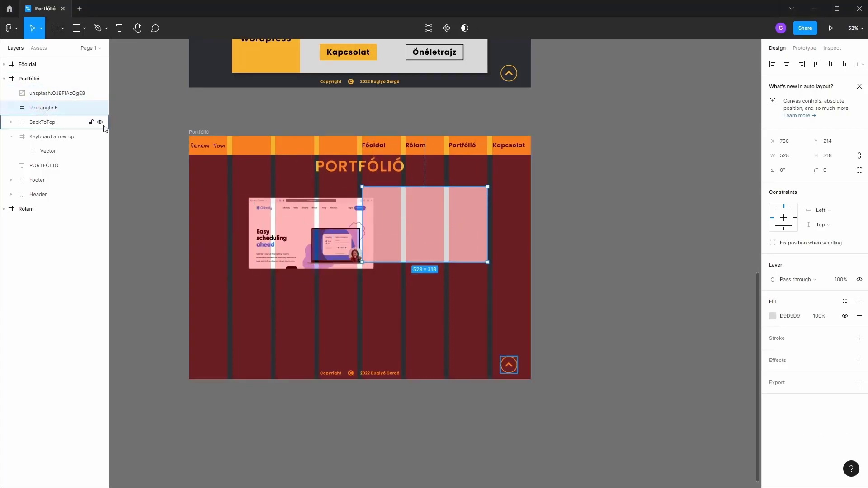
# Step: Position the screenshot over the rectangle and hide the Portfólió frame's column grid
pyautogui.click(54, 93)
pyautogui.moveTo(303, 242); pyautogui.dragTo(417, 231)
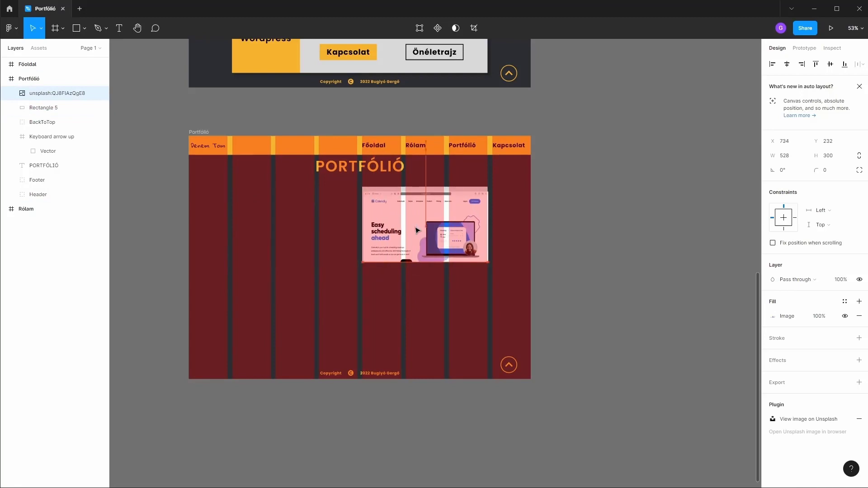
pyautogui.keyDown('ctrl'); pyautogui.scroll(5, 430, 219); pyautogui.keyUp('ctrl')
pyautogui.scroll(-1, 430, 219)
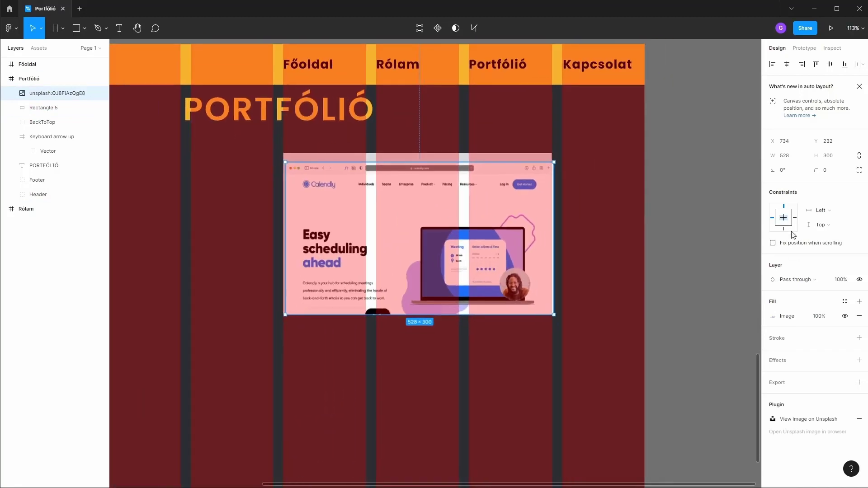
pyautogui.scroll(-3, 398, 258)
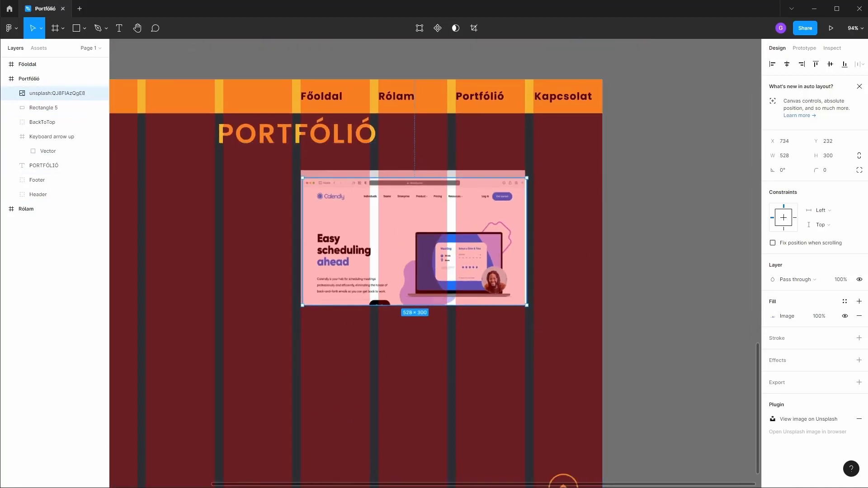
pyautogui.click(49, 79)
pyautogui.click(844, 257)
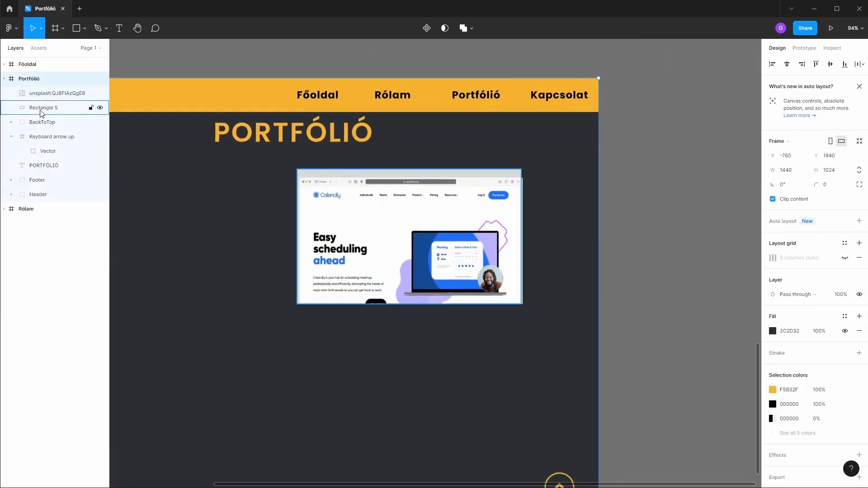
# Step: Fill the rectangle with F5B32F, offset it downward, and set its width to 450
pyautogui.click(42, 108)
pyautogui.click(772, 316)
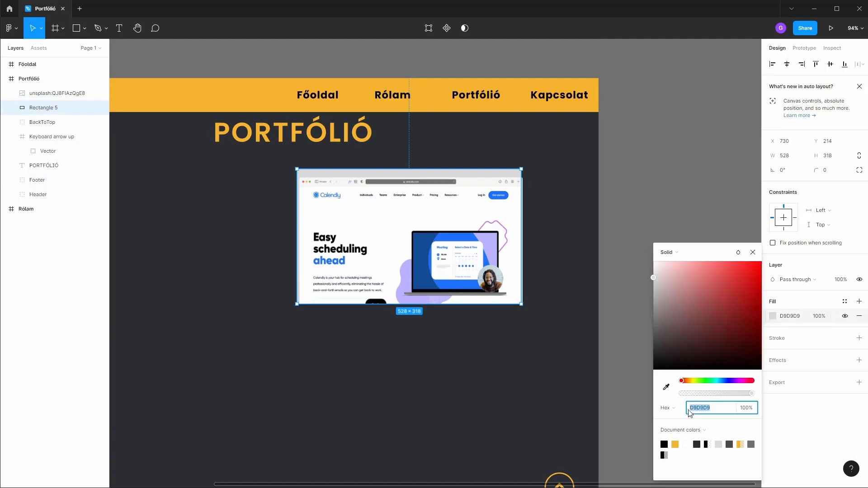
pyautogui.click(678, 441)
pyautogui.press('Escape')
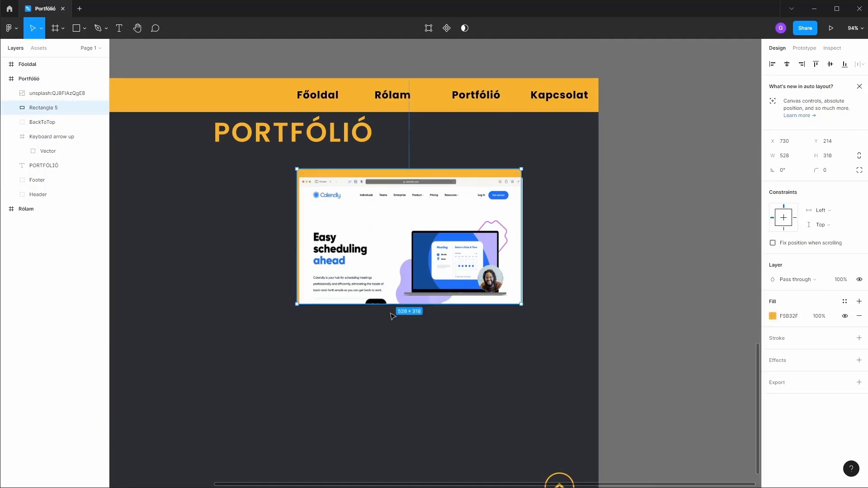
pyautogui.moveTo(410, 249)
pyautogui.mouseDown()
pyautogui.moveTo(437, 279)
pyautogui.moveTo(412, 240)
pyautogui.moveTo(410, 332)
pyautogui.mouseUp()
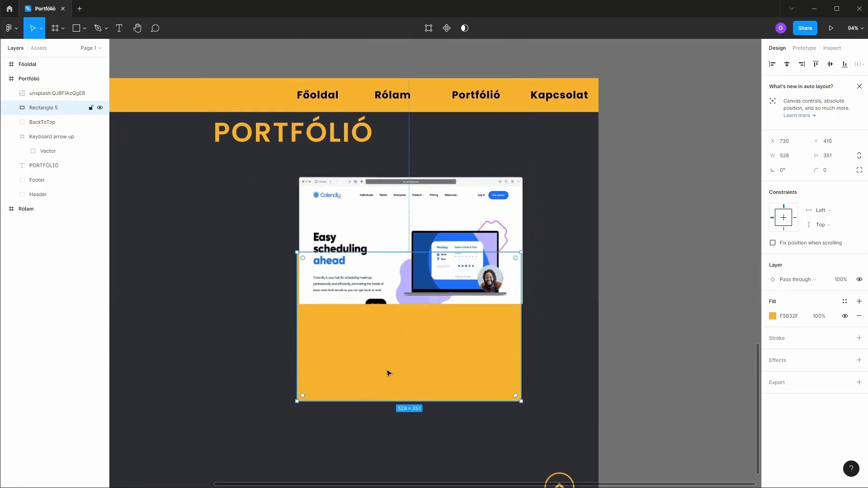
pyautogui.click(789, 156)
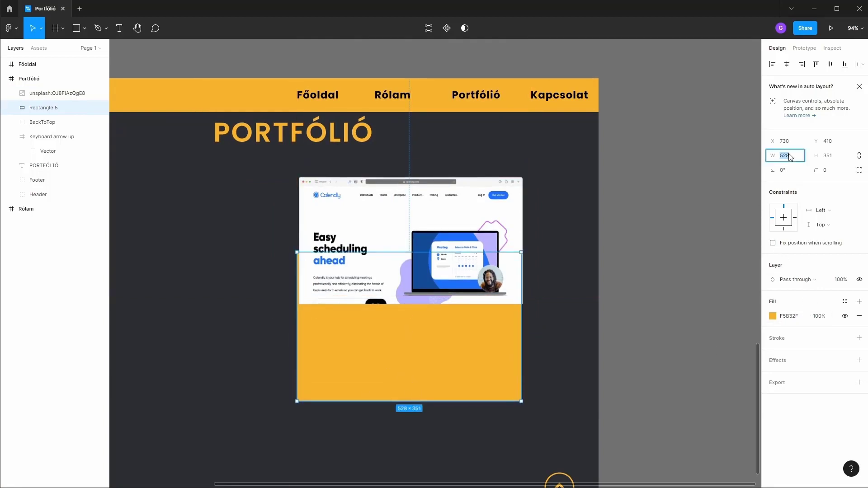
pyautogui.write('450')
pyautogui.press('Tab')
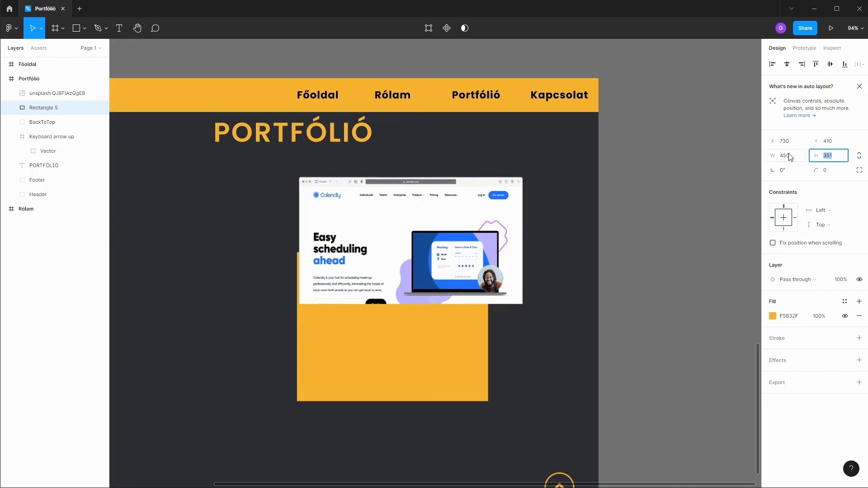
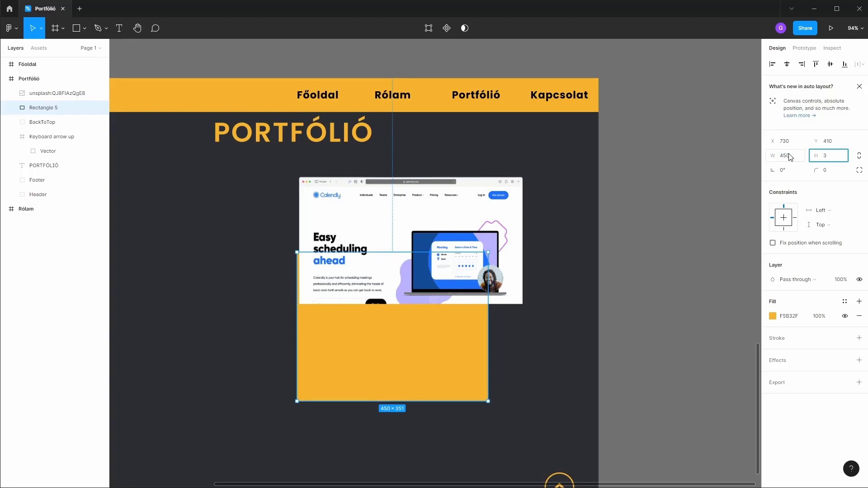
# Step: Set the yellow card to 340 high and fit the Calendly screenshot 450 wide over its top
pyautogui.press('Tab')
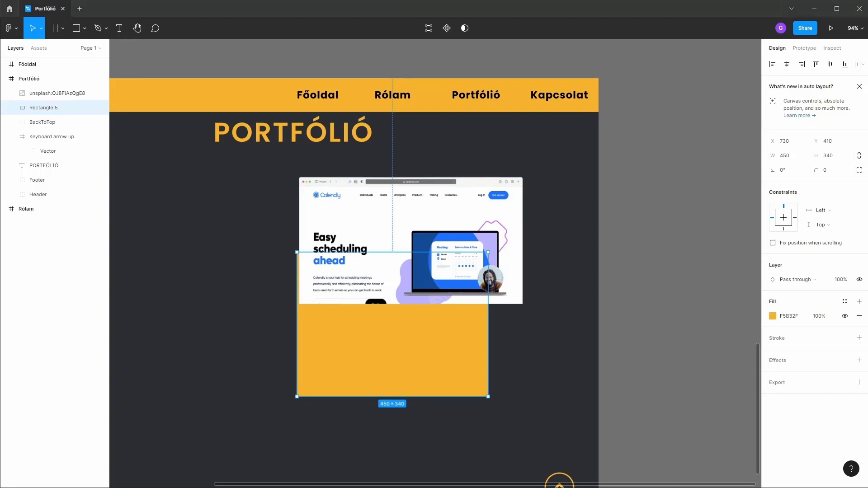
pyautogui.click(407, 210)
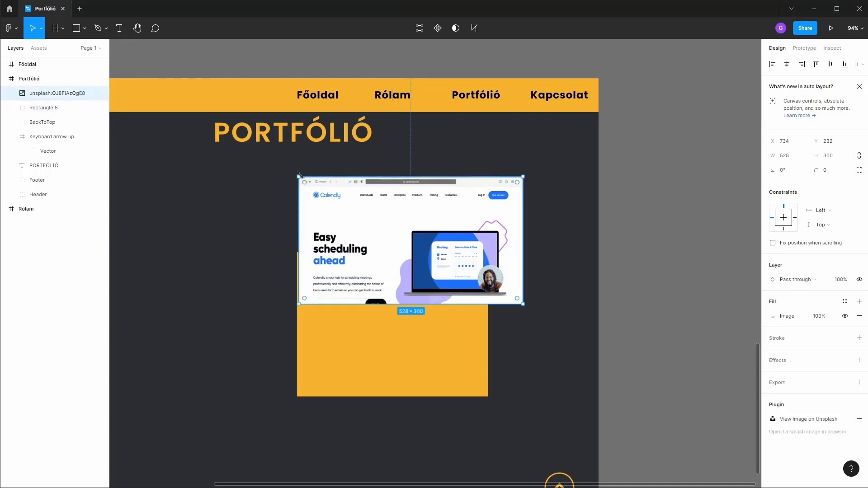
pyautogui.moveTo(298, 176); pyautogui.dragTo(302, 197)
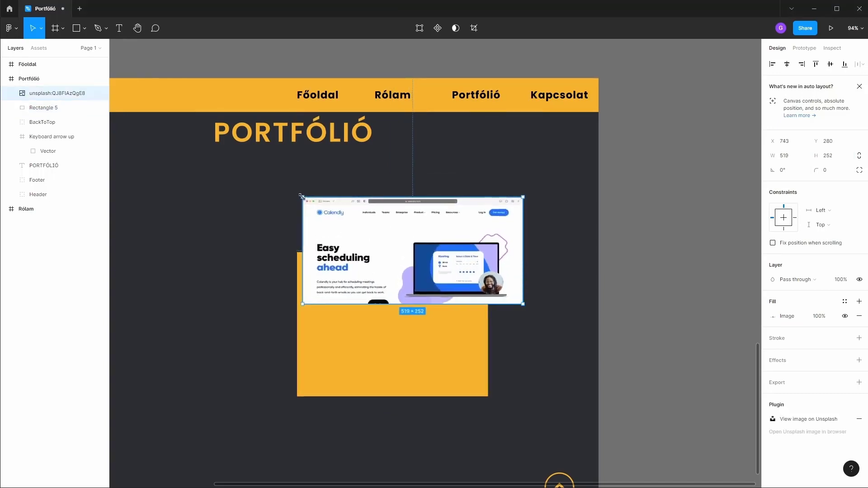
pyautogui.moveTo(403, 232); pyautogui.dragTo(397, 291)
pyautogui.moveTo(518, 283); pyautogui.dragTo(488, 283)
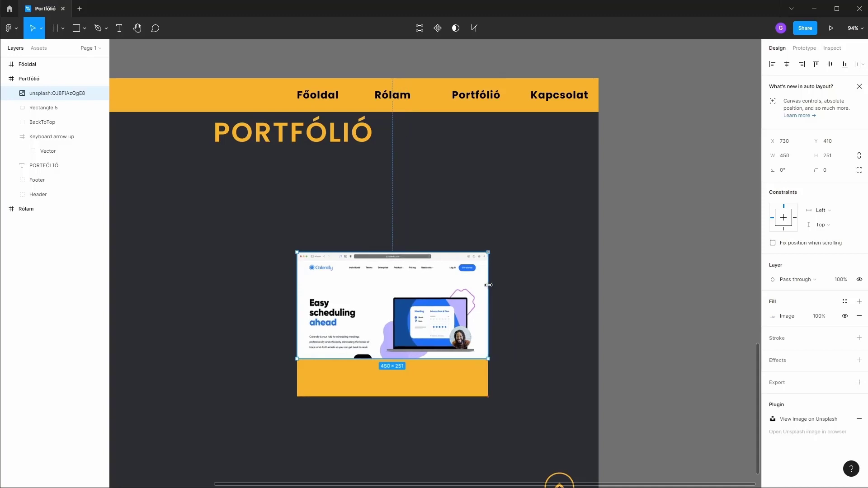
pyautogui.scroll(3, 396, 301)
pyautogui.scroll(1, 396, 300)
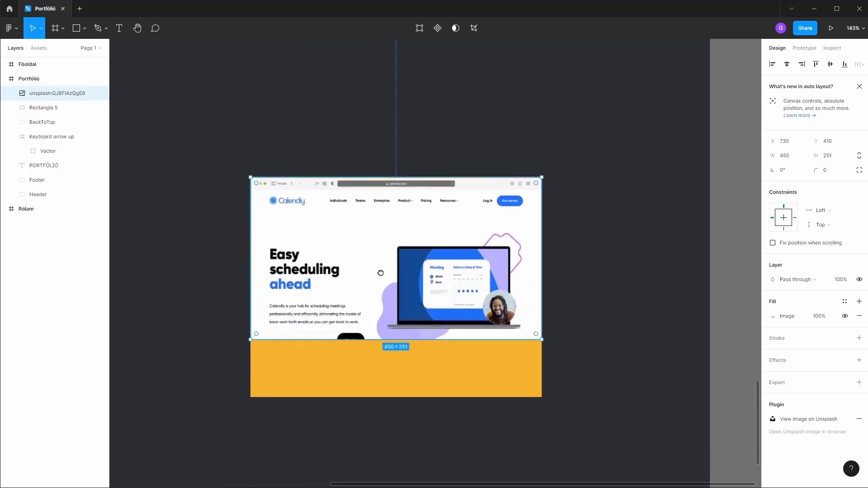
pyautogui.scroll(-1, 408, 178)
# Step: Trim the Calendly screenshot to about 230 px high
pyautogui.moveTo(409, 179); pyautogui.dragTo(409, 178)
pyautogui.moveTo(385, 336); pyautogui.dragTo(388, 325)
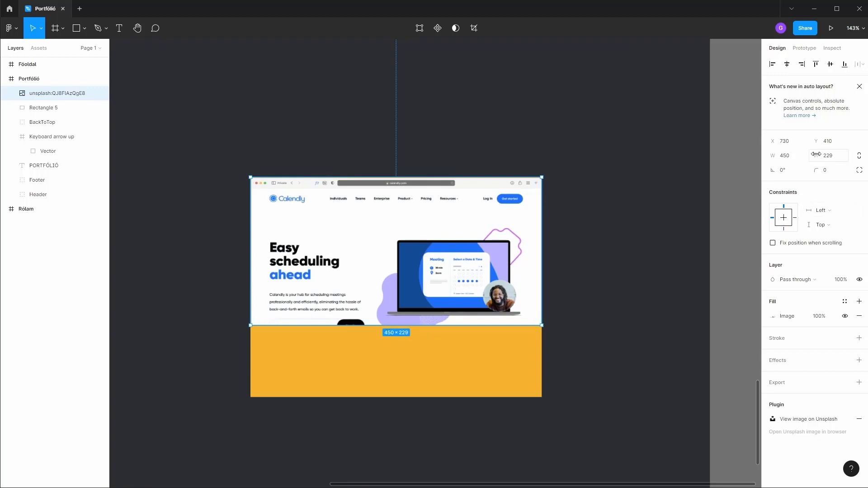
pyautogui.moveTo(819, 155); pyautogui.dragTo(822, 155)
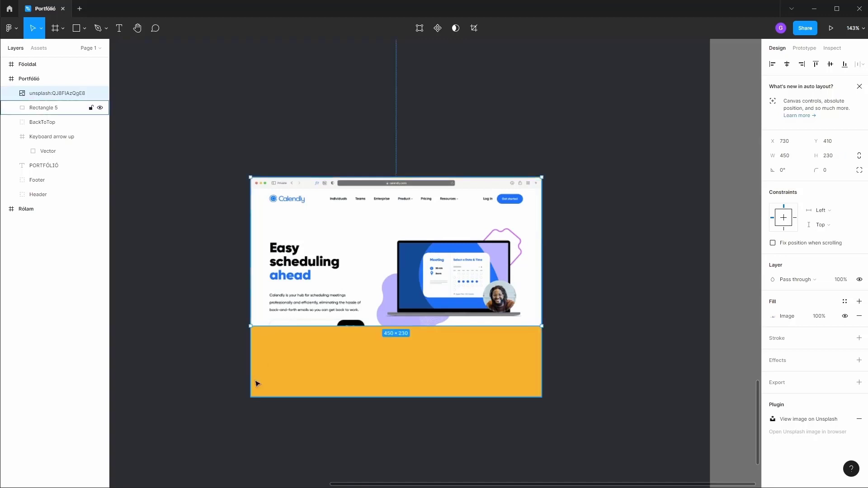
pyautogui.click(603, 308)
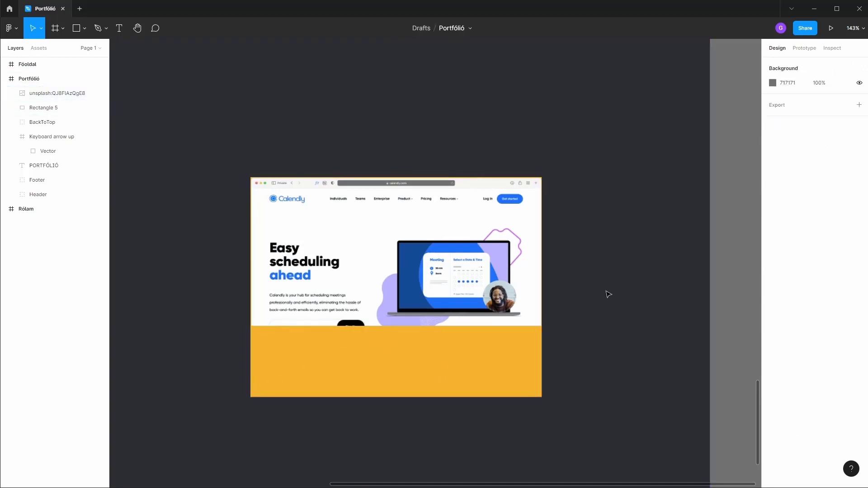
# Step: Make the yellow card 450×360 beneath the screenshot
pyautogui.keyDown('ctrl'); pyautogui.scroll(-5, 608, 294); pyautogui.keyUp('ctrl')
pyautogui.scroll(-1, 612, 300)
pyautogui.scroll(-1, 581, 283)
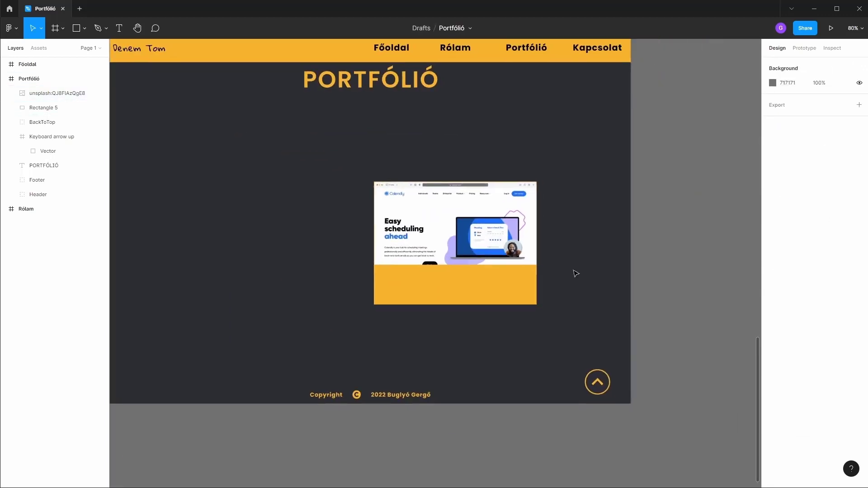
pyautogui.click(449, 283)
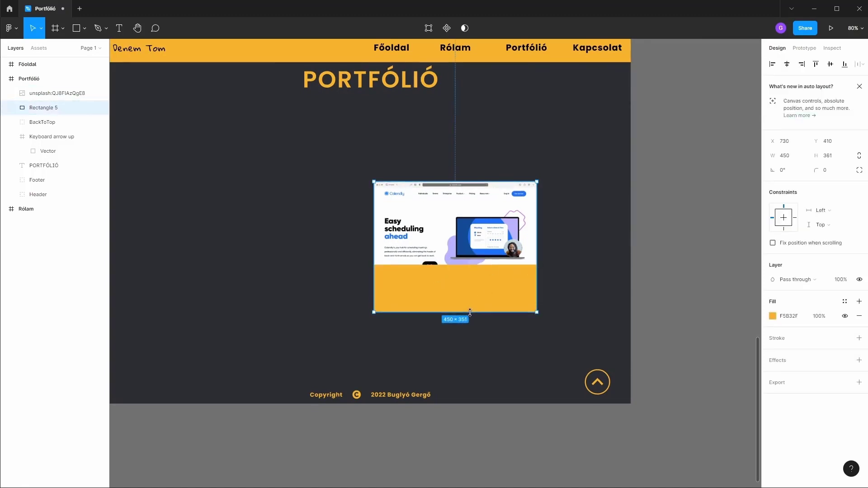
pyautogui.moveTo(476, 301); pyautogui.dragTo(469, 312)
pyautogui.moveTo(823, 156); pyautogui.dragTo(822, 155)
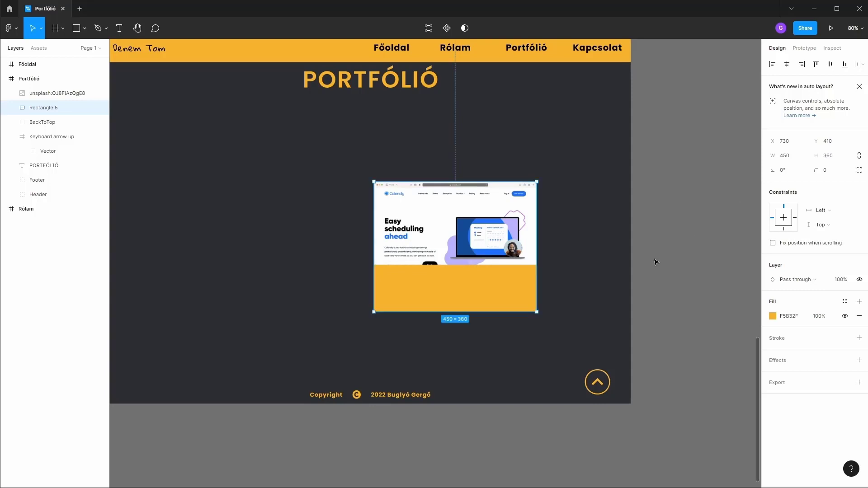
pyautogui.click(180, 160)
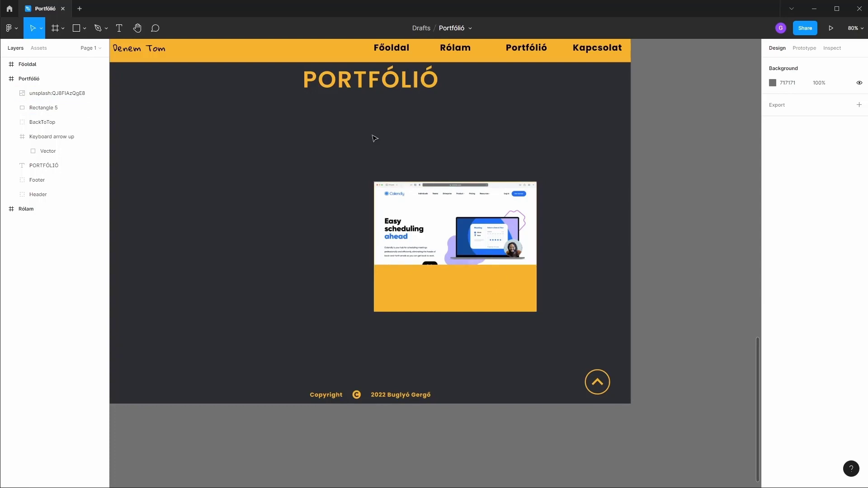
# Step: Copy the PORTFÓLIÓ heading onto the yellow card as black (000000) text at size 32, above the screenshot
pyautogui.moveTo(390, 77)
pyautogui.mouseDown()
pyautogui.moveTo(485, 337)
pyautogui.moveTo(469, 285)
pyautogui.mouseUp()
pyautogui.click(772, 414)
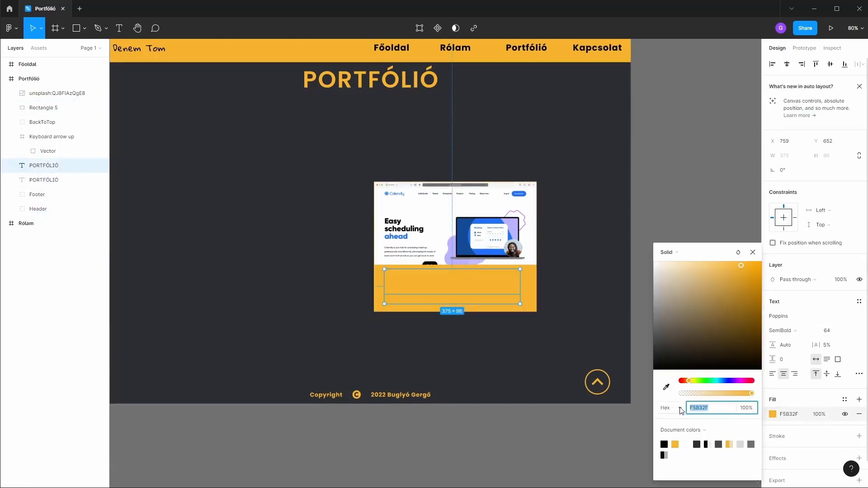
pyautogui.write('000000')
pyautogui.press('Return')
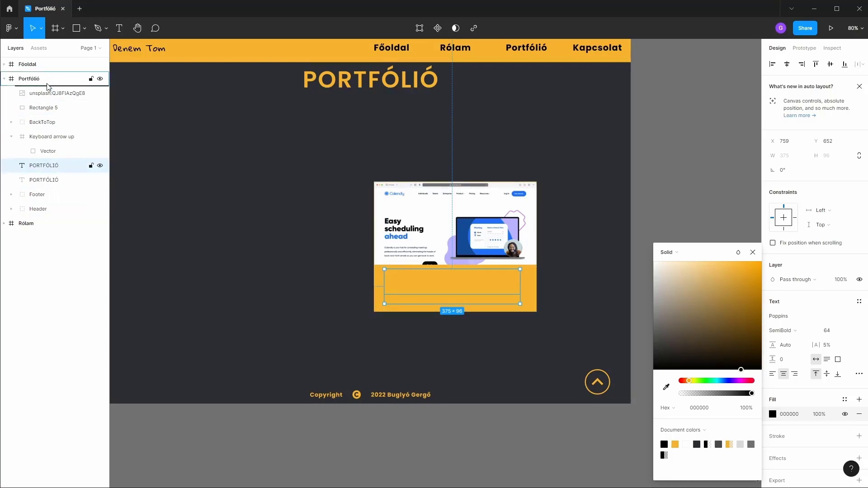
pyautogui.moveTo(48, 87); pyautogui.dragTo(48, 85)
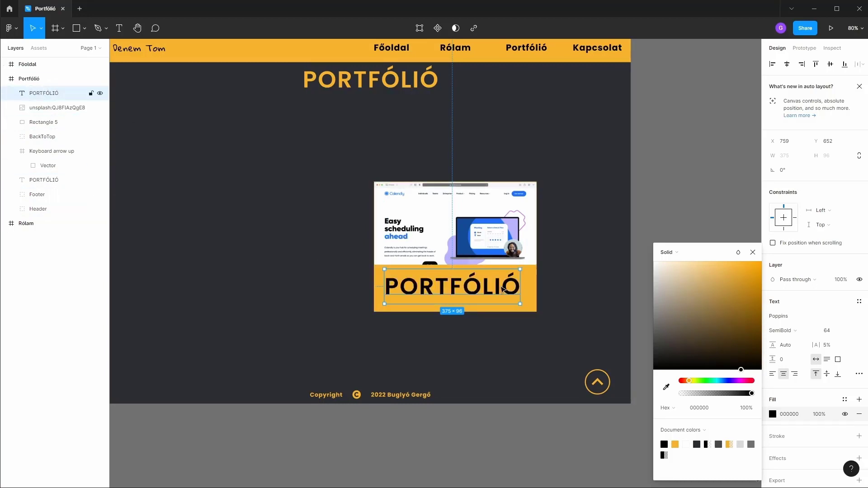
pyautogui.doubleClick(503, 290)
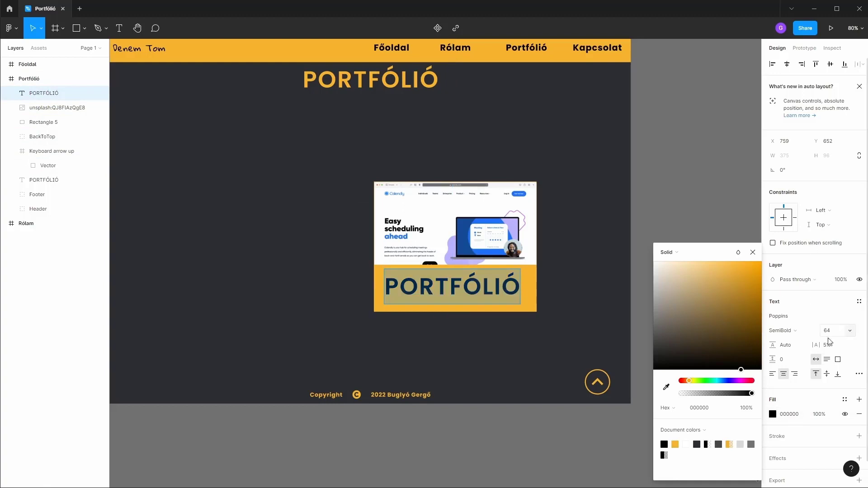
pyautogui.click(849, 331)
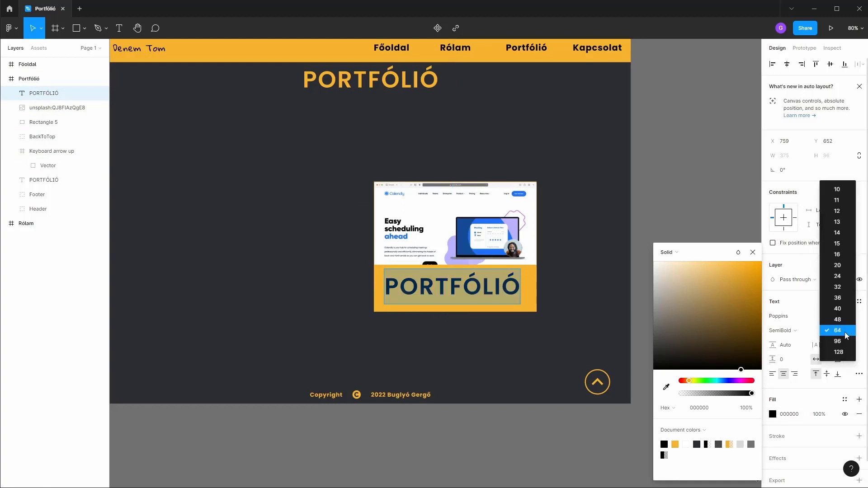
pyautogui.click(843, 288)
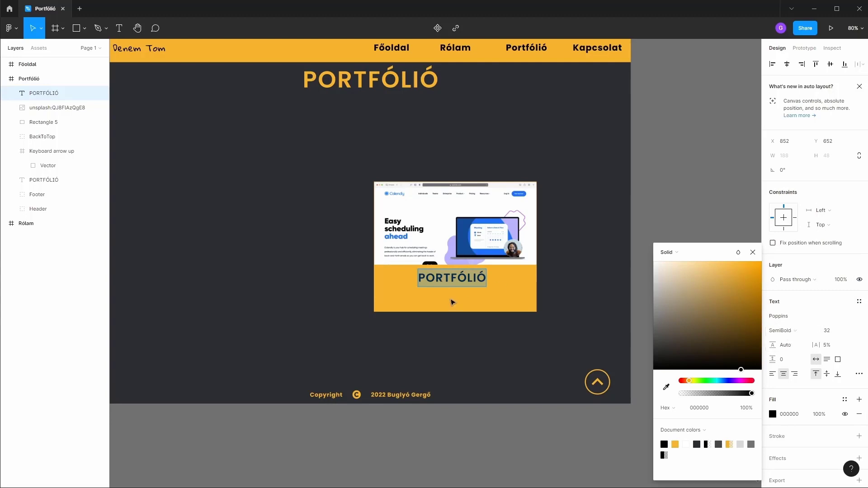
pyautogui.moveTo(446, 277); pyautogui.dragTo(403, 285)
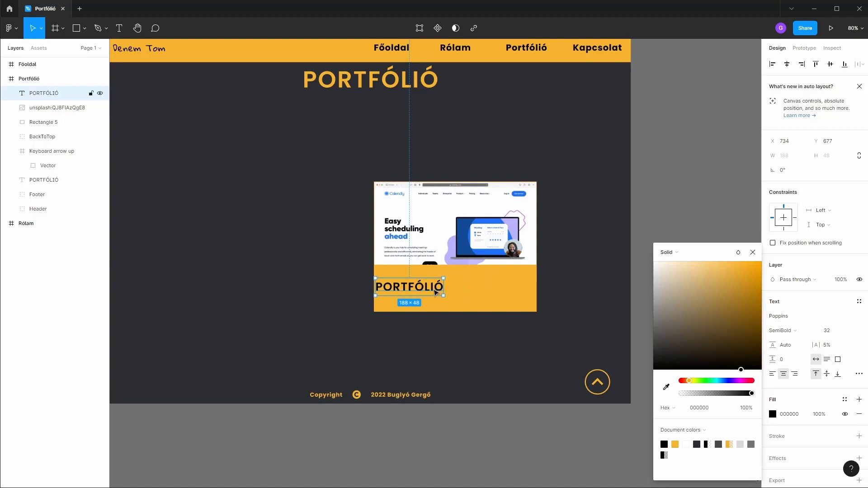
# Step: Change the copied heading's text to 'Portfólió oldal'
pyautogui.doubleClick(435, 291)
pyautogui.write('Port')
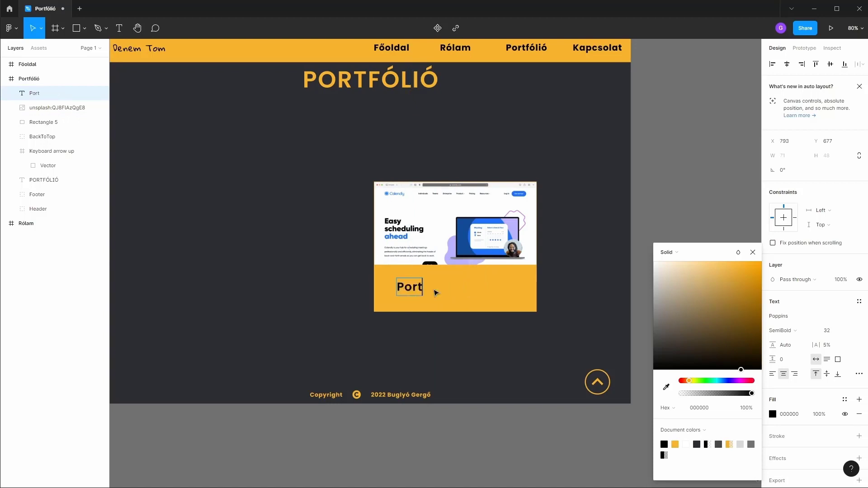
pyautogui.write('fólió')
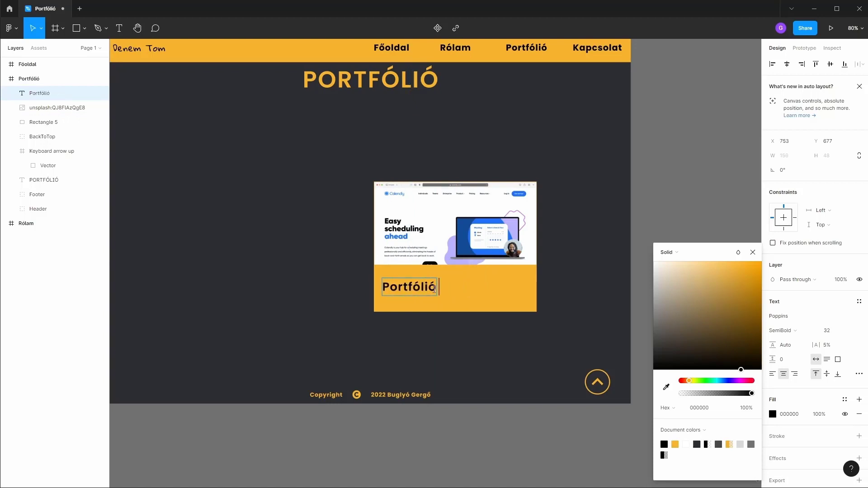
pyautogui.write(' olda')
pyautogui.press('Escape')
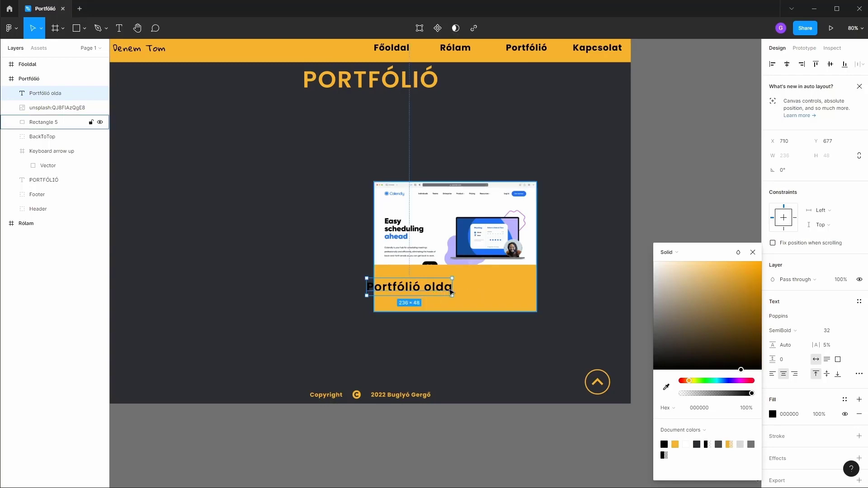
pyautogui.doubleClick(438, 292)
pyautogui.click(443, 290)
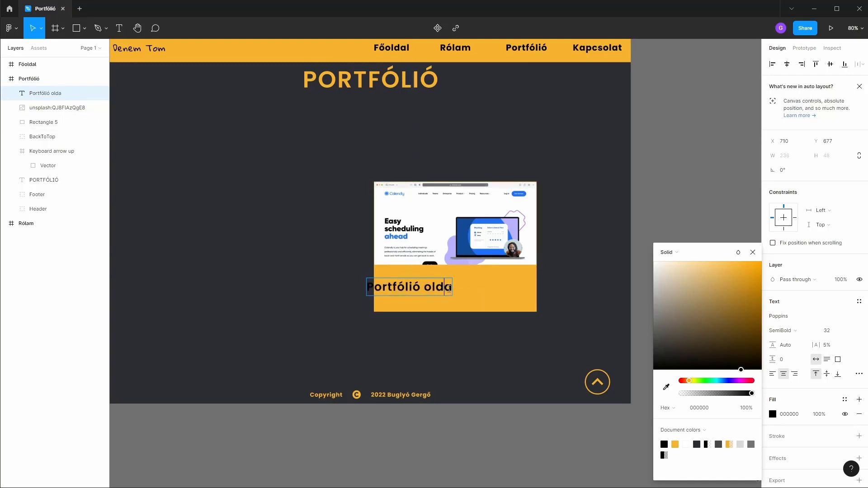
pyautogui.write('l')
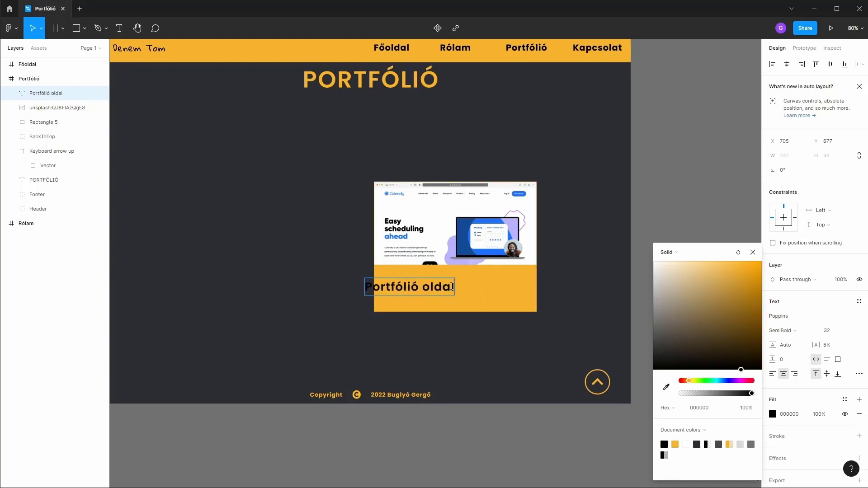
pyautogui.press('Escape')
# Step: Align the caption to the card's left edge and centre it vertically in a taller box
pyautogui.moveTo(423, 291); pyautogui.dragTo(450, 265)
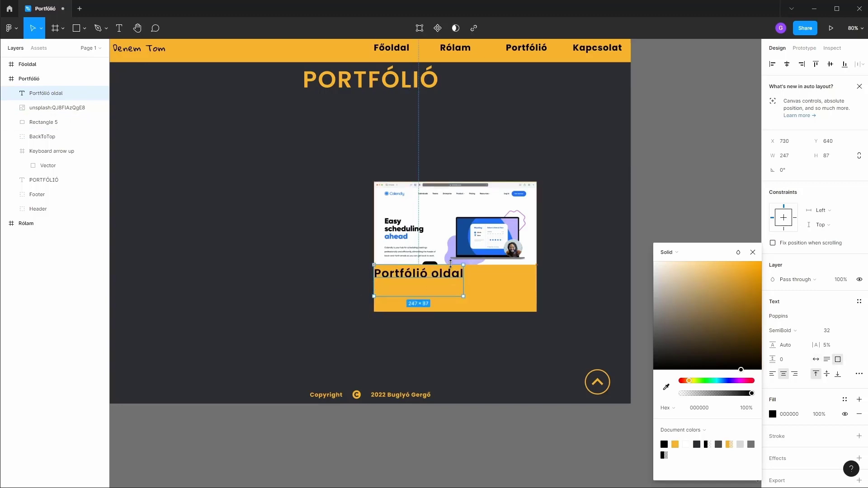
pyautogui.moveTo(427, 296); pyautogui.dragTo(428, 313)
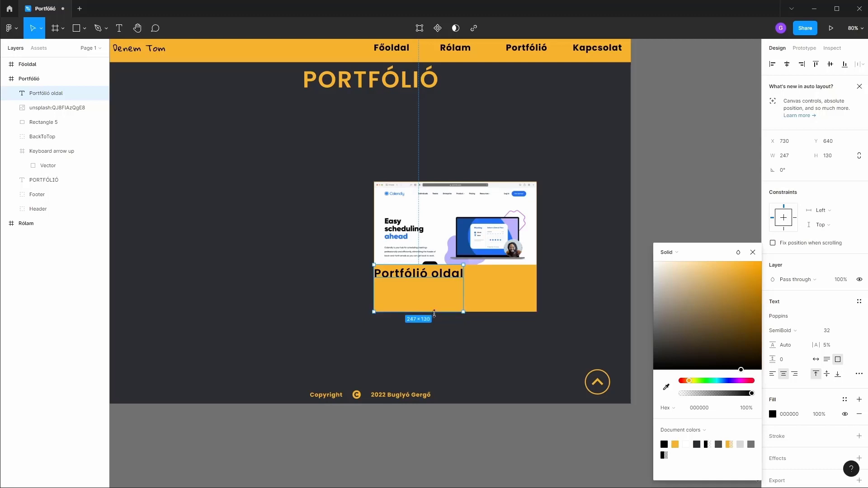
pyautogui.click(791, 301)
pyautogui.click(826, 373)
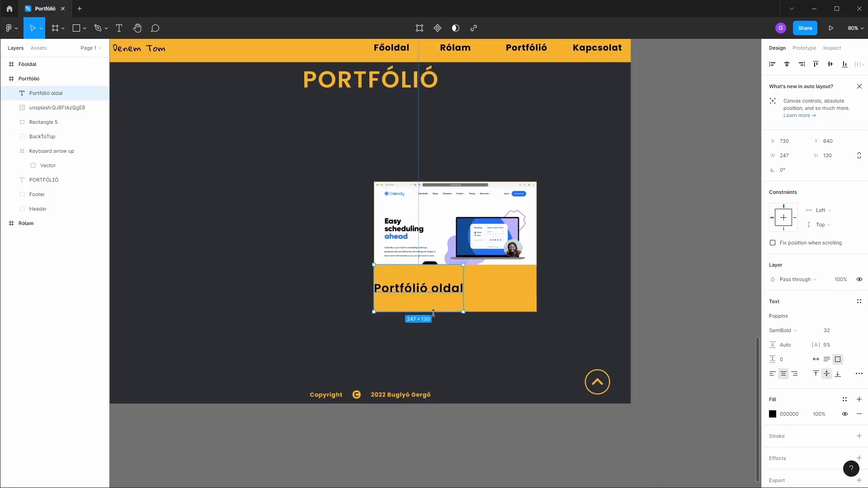
# Step: Shorten the yellow card to 330 high and trim the caption box to match
pyautogui.click(506, 302)
pyautogui.moveTo(480, 311); pyautogui.dragTo(480, 301)
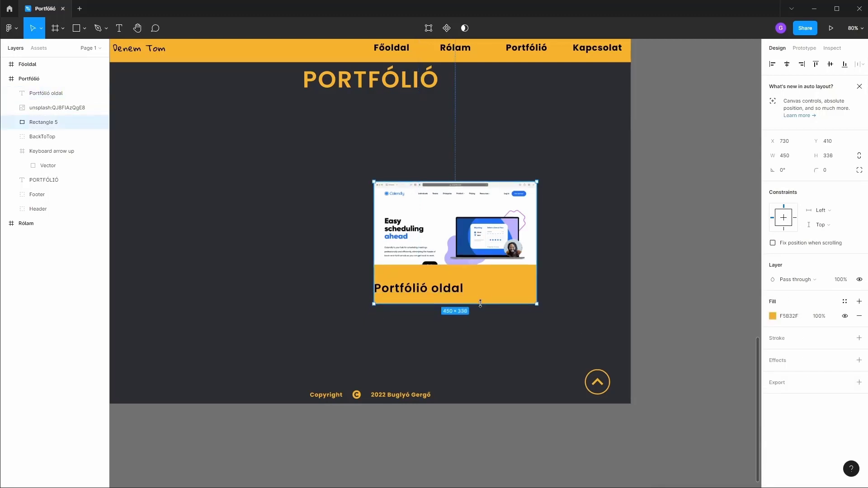
pyautogui.click(408, 285)
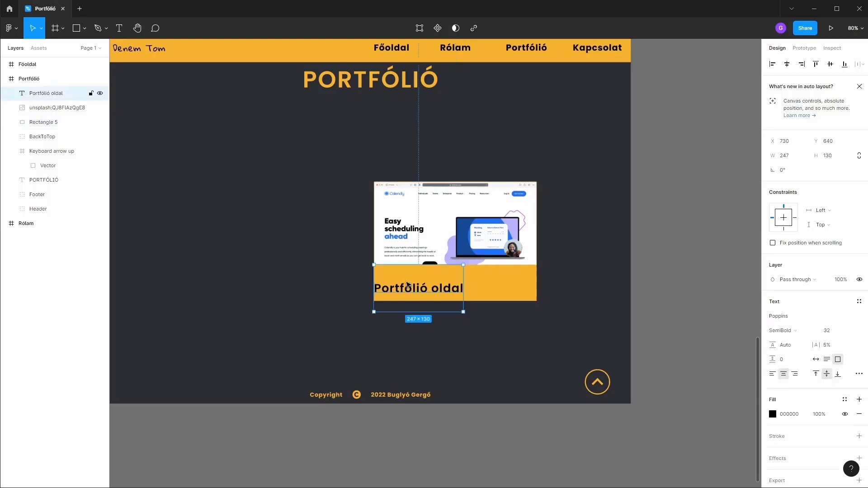
pyautogui.click(408, 320)
pyautogui.click(409, 304)
pyautogui.moveTo(417, 312); pyautogui.dragTo(416, 300)
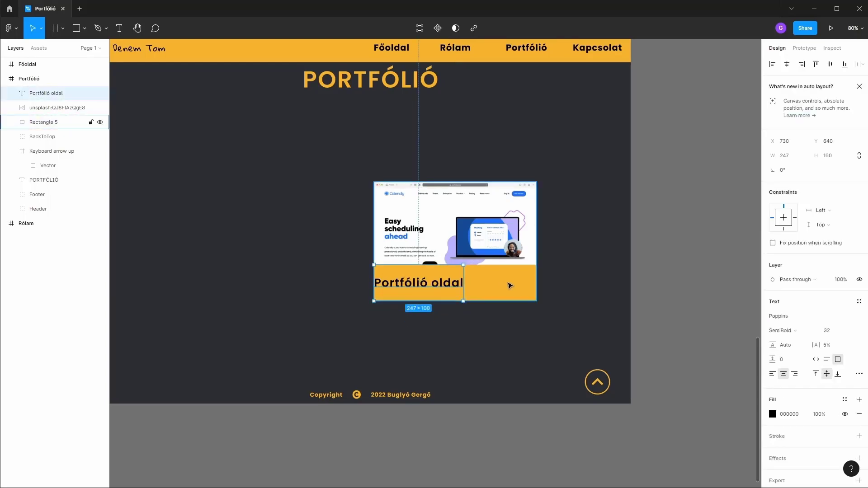
pyautogui.click(512, 283)
pyautogui.click(51, 93)
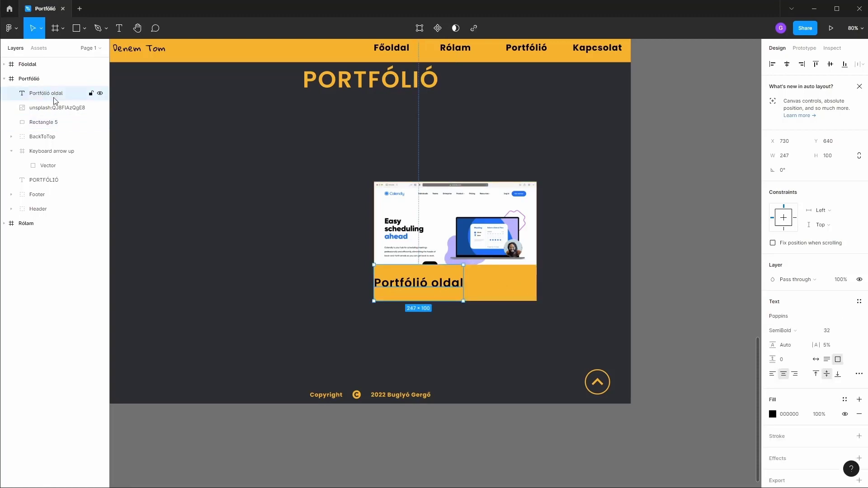
pyautogui.click(58, 135)
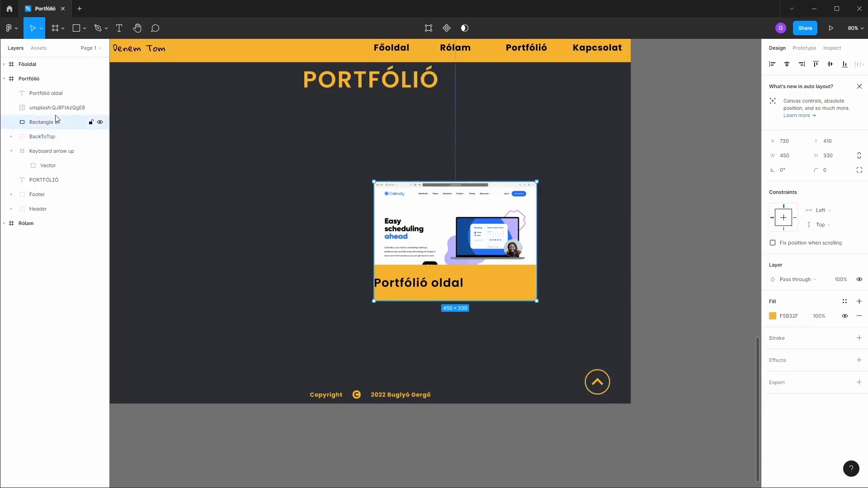
# Step: Group the card's image, rectangle and caption, and name the group 'Portfólió'
pyautogui.keyDown('shift'); pyautogui.click(58, 94); pyautogui.keyUp('shift')
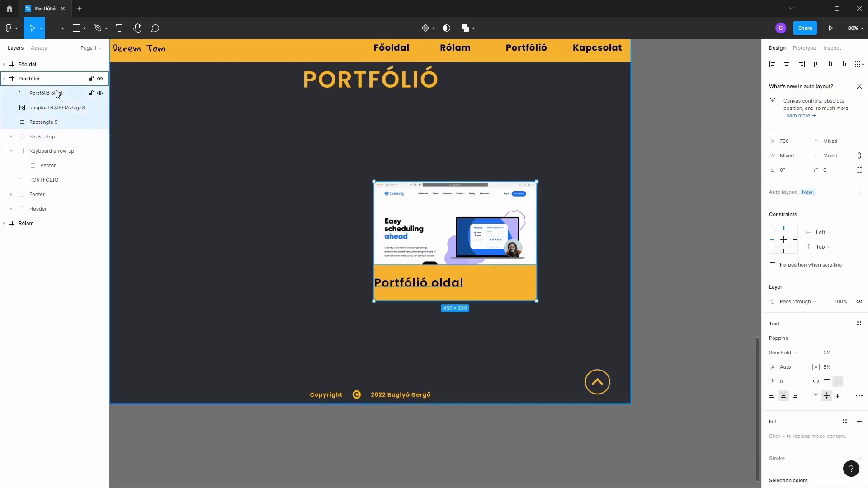
pyautogui.hotkey('ctrl', 'g')
pyautogui.doubleClick(37, 93)
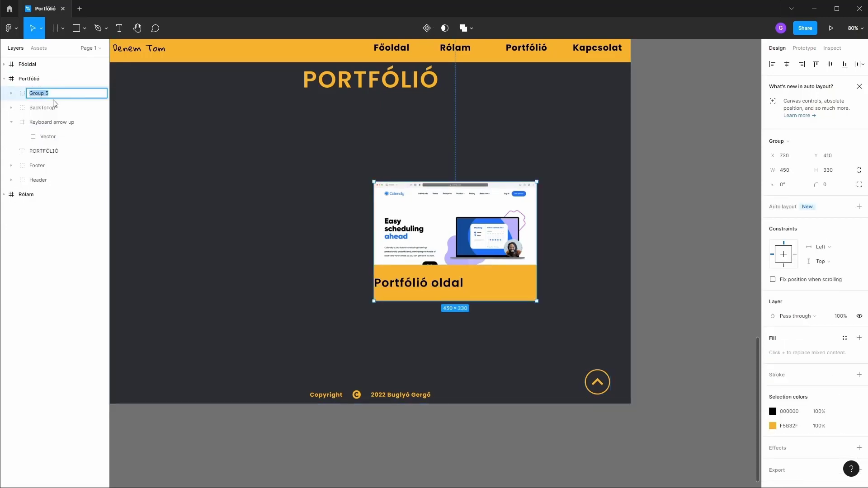
pyautogui.write('Portfólió')
pyautogui.press('Return')
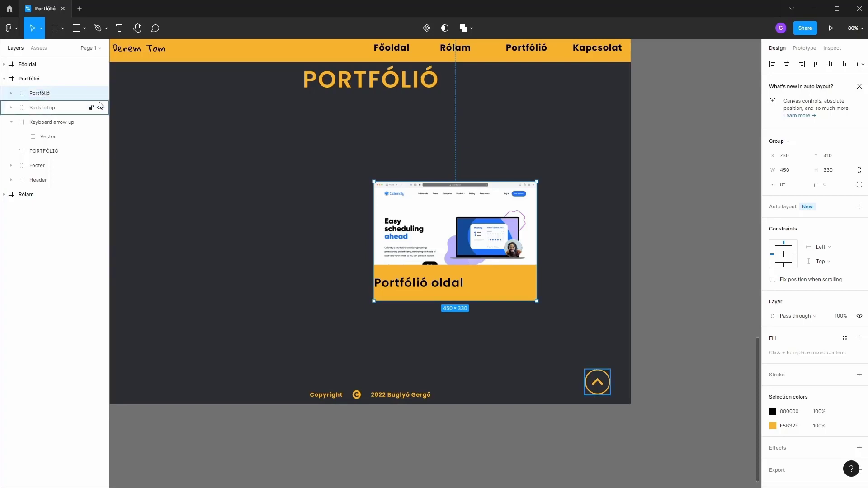
# Step: Add a D9D9D9 drop shadow to the group with X and Y offsets of 20
pyautogui.scroll(-1, 813, 361)
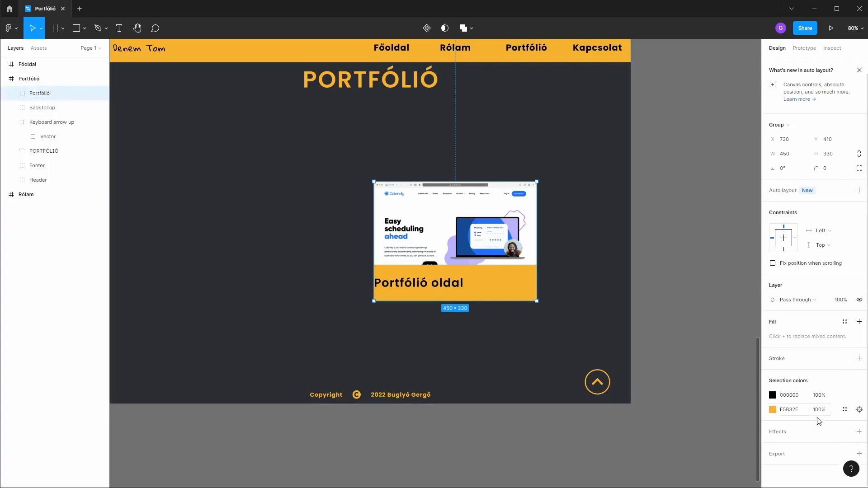
pyautogui.click(859, 431)
pyautogui.scroll(-1, 828, 405)
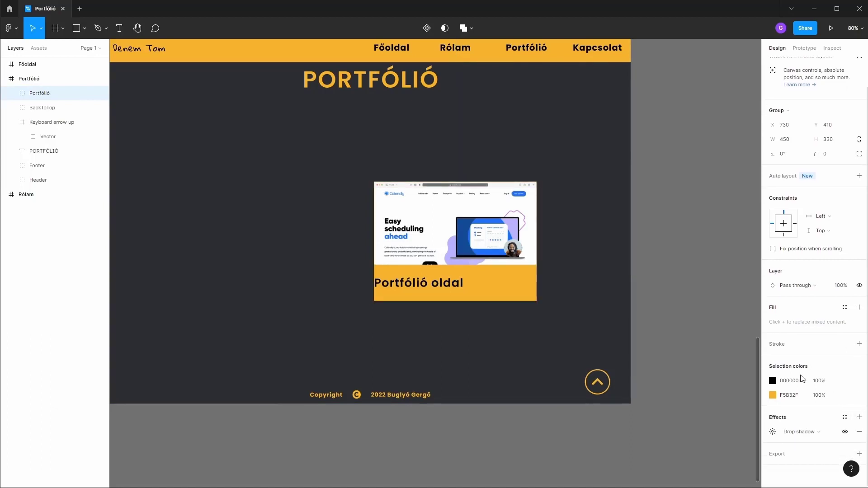
pyautogui.click(773, 432)
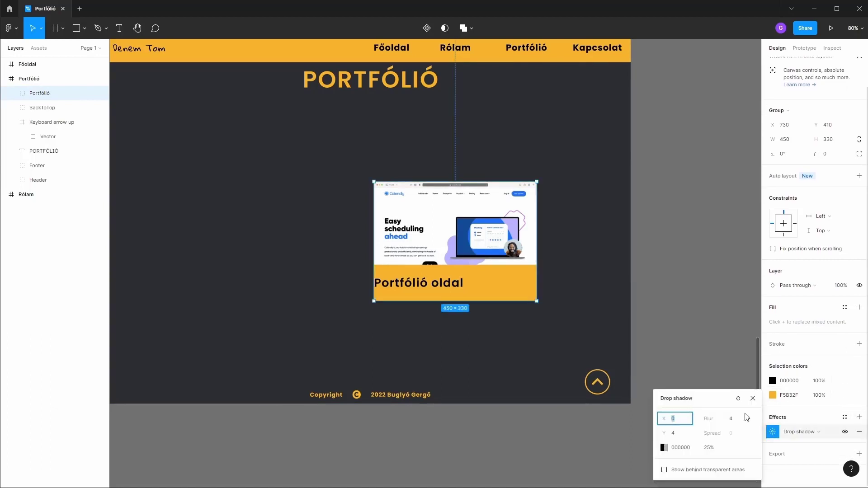
pyautogui.click(667, 450)
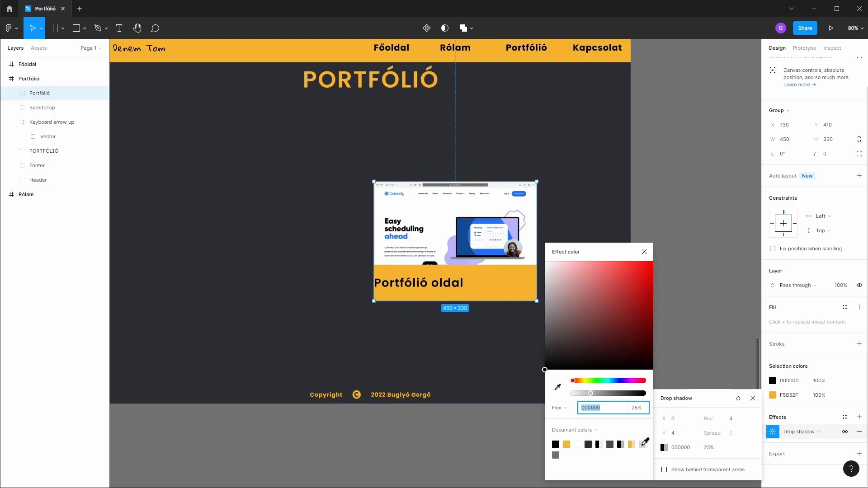
pyautogui.click(642, 444)
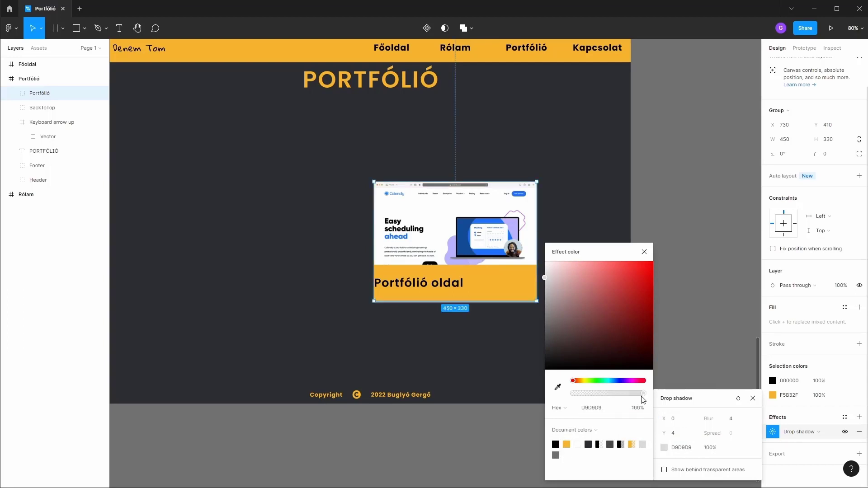
pyautogui.click(677, 433)
pyautogui.click(681, 419)
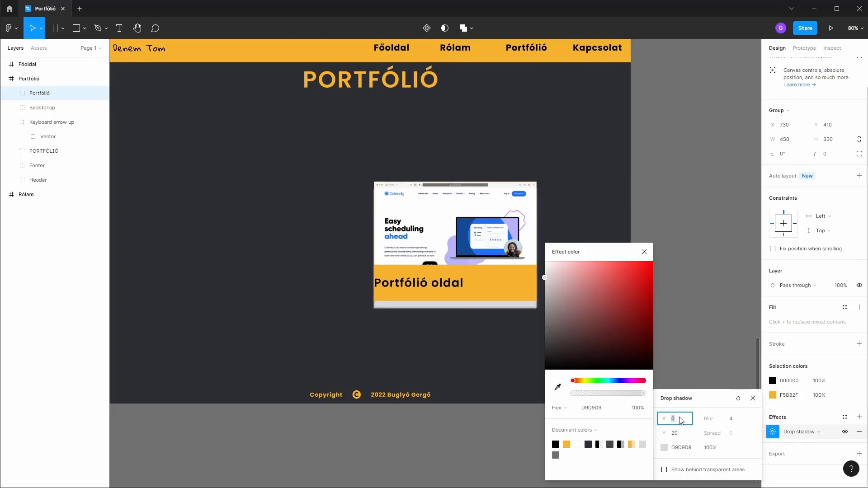
pyautogui.write('20')
pyautogui.press('Tab')
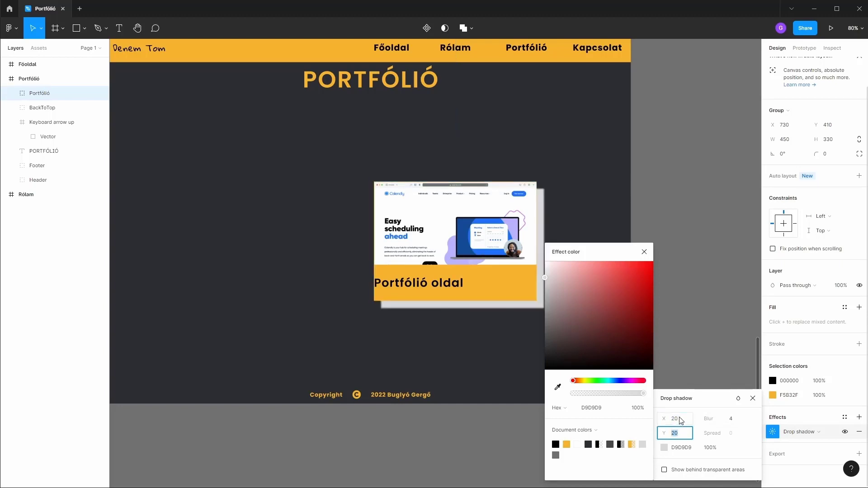
# Step: Set the shadow blur to 0 and the shadow colour opacity to 50%
pyautogui.click(732, 419)
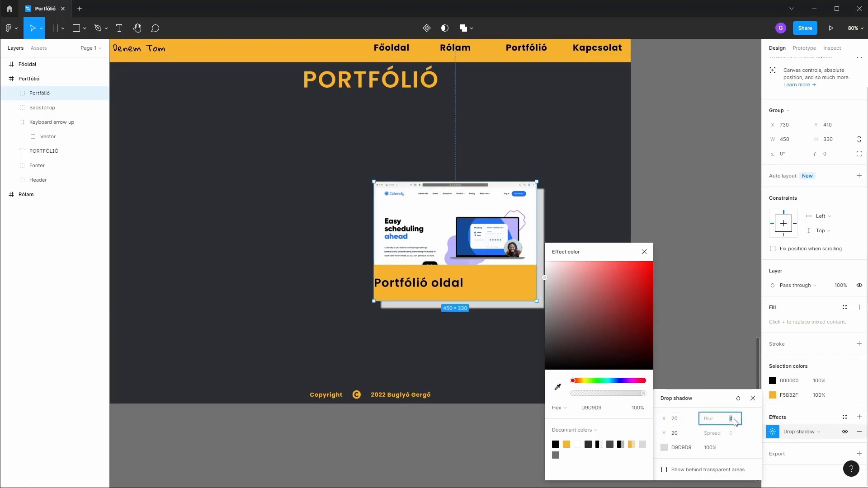
pyautogui.press('Escape')
pyautogui.click(735, 423)
pyautogui.write('0')
pyautogui.press('Return')
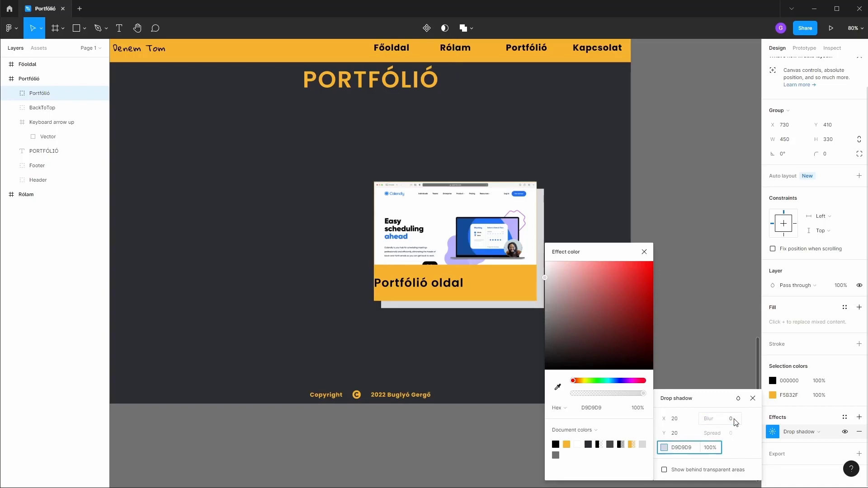
pyautogui.click(703, 452)
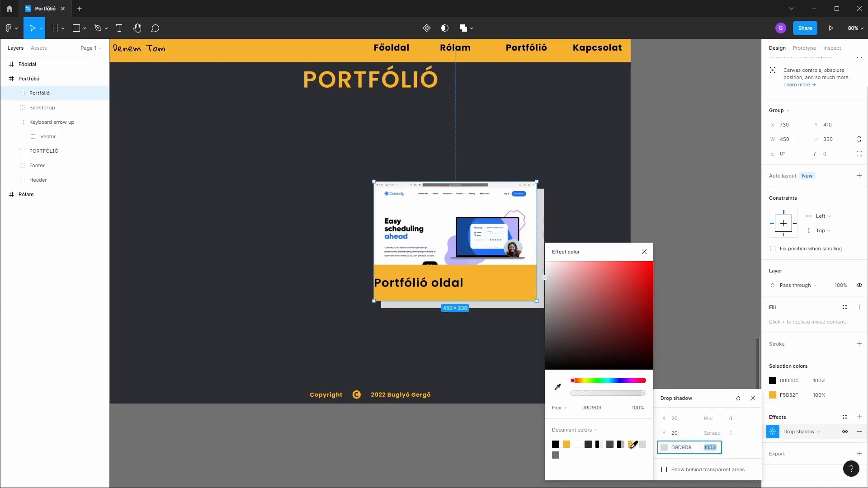
pyautogui.click(638, 410)
pyautogui.write('50')
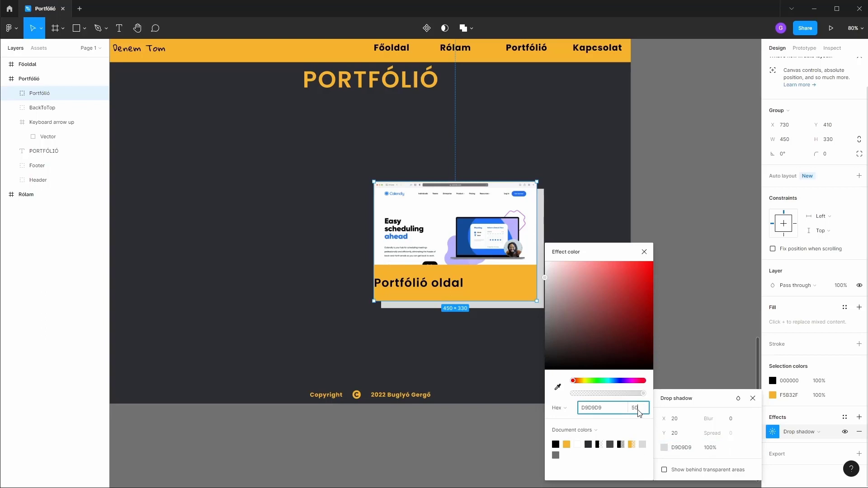
pyautogui.press('Return')
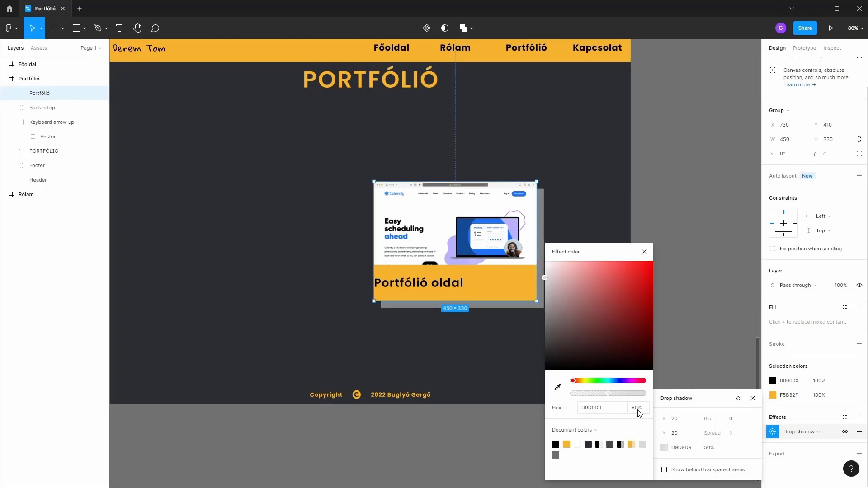
pyautogui.click(687, 244)
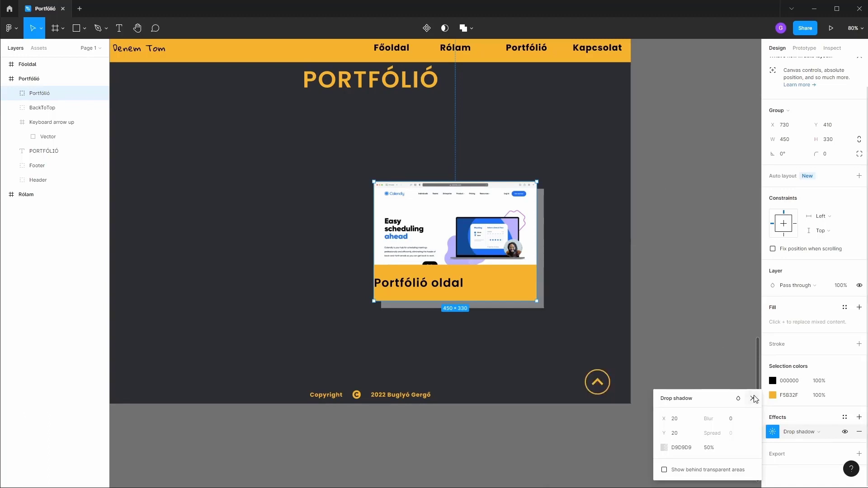
pyautogui.click(691, 205)
# Step: Deselect the card and scroll around to review the shadowed card
pyautogui.click(690, 230)
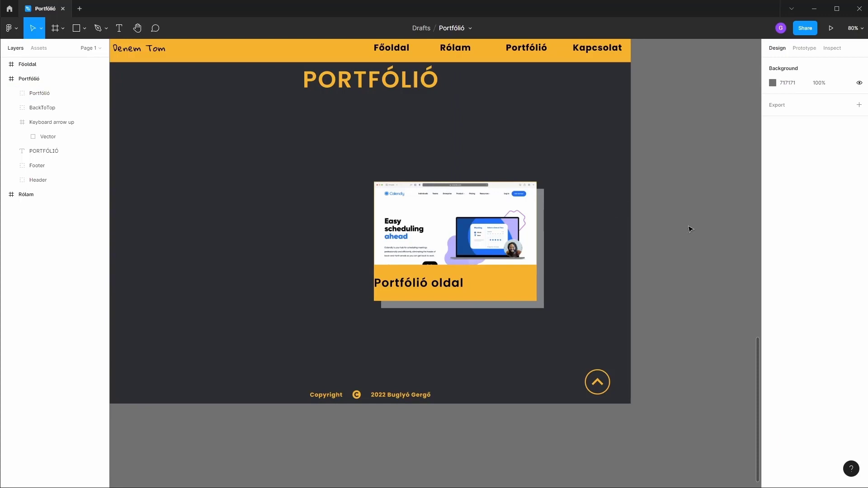
pyautogui.scroll(5, 468, 284)
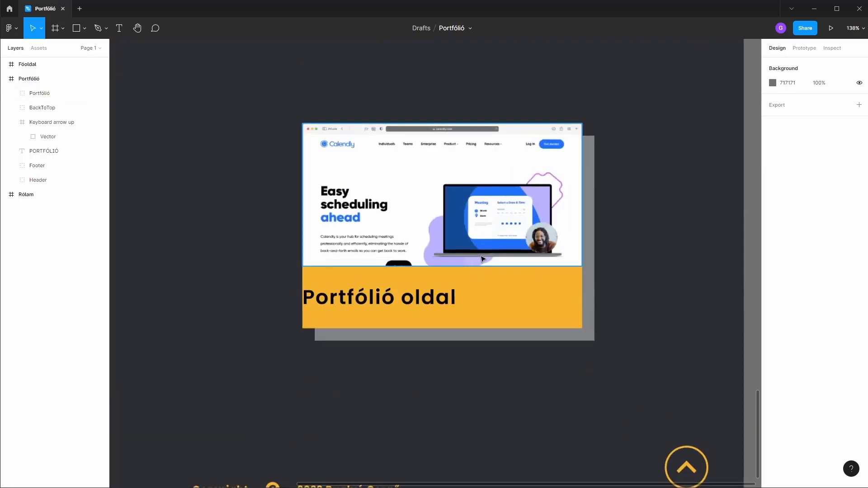
pyautogui.scroll(1, 463, 241)
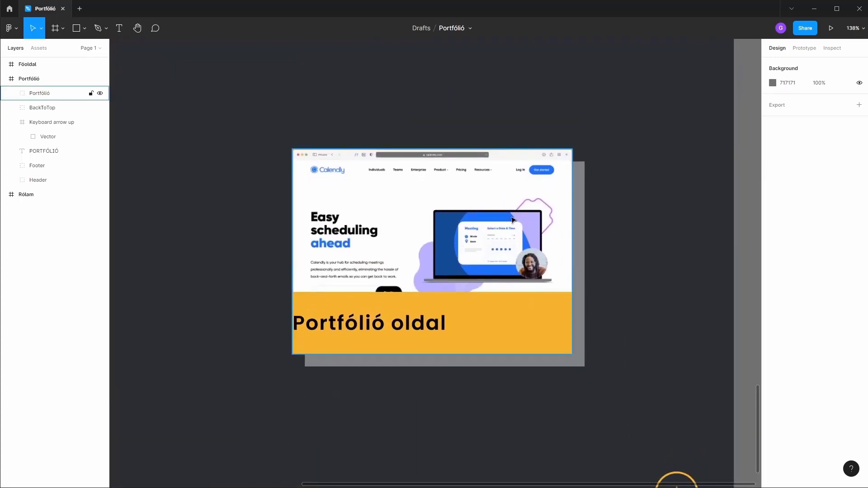
pyautogui.scroll(-5, 557, 300)
pyautogui.scroll(-1, 470, 251)
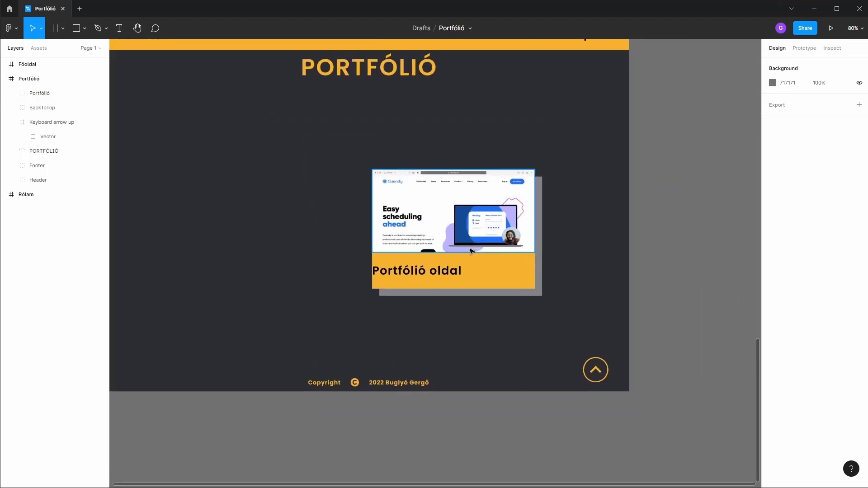
pyautogui.scroll(-1, 470, 251)
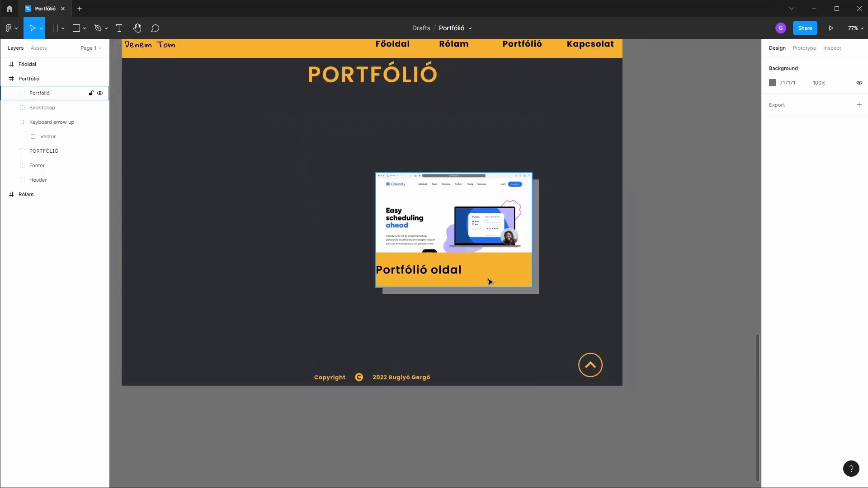
pyautogui.scroll(3, 494, 287)
# Step: Insert an Outlined GitHub icon using the Material Design Icons plugin
pyautogui.scroll(3, 479, 284)
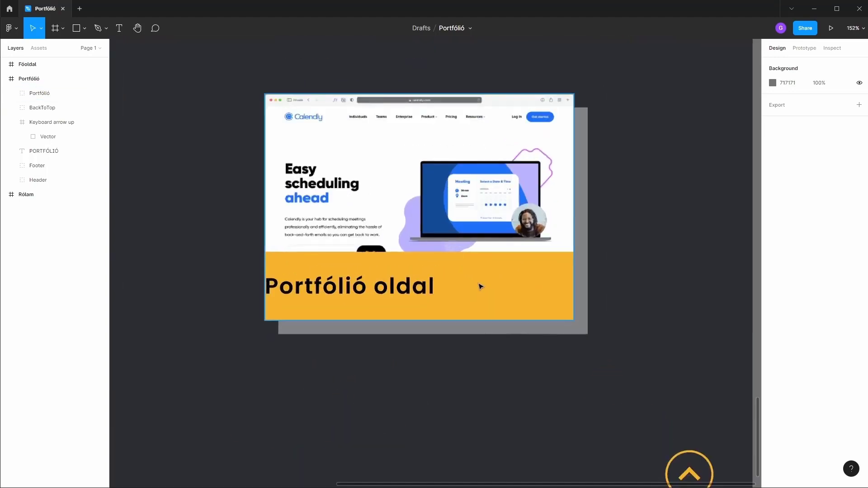
pyautogui.rightClick(477, 268)
pyautogui.moveTo(490, 416)
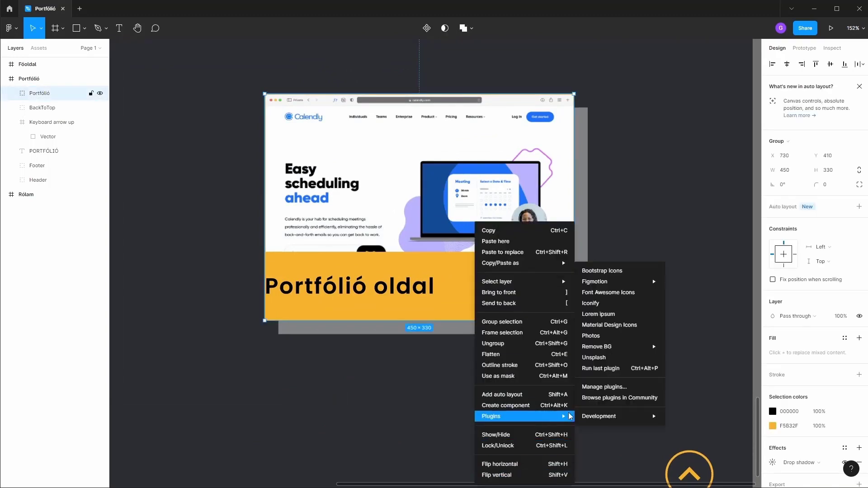
pyautogui.click(616, 330)
pyautogui.write('gith')
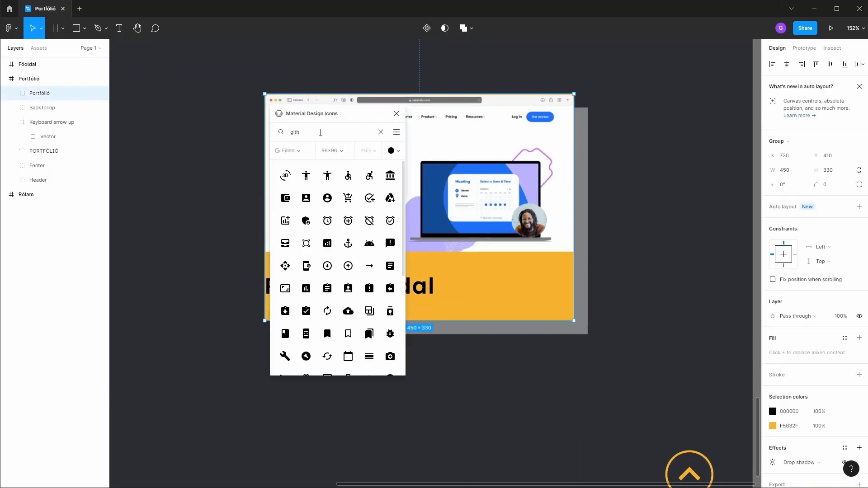
pyautogui.write('ub')
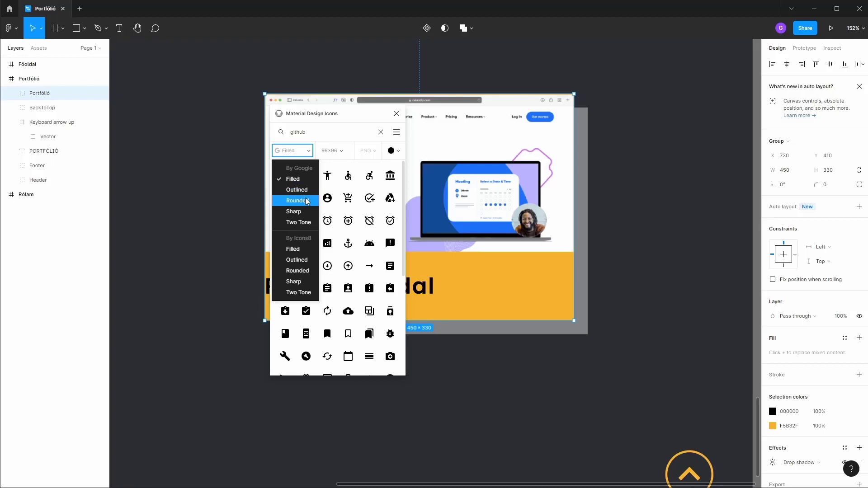
pyautogui.click(297, 189)
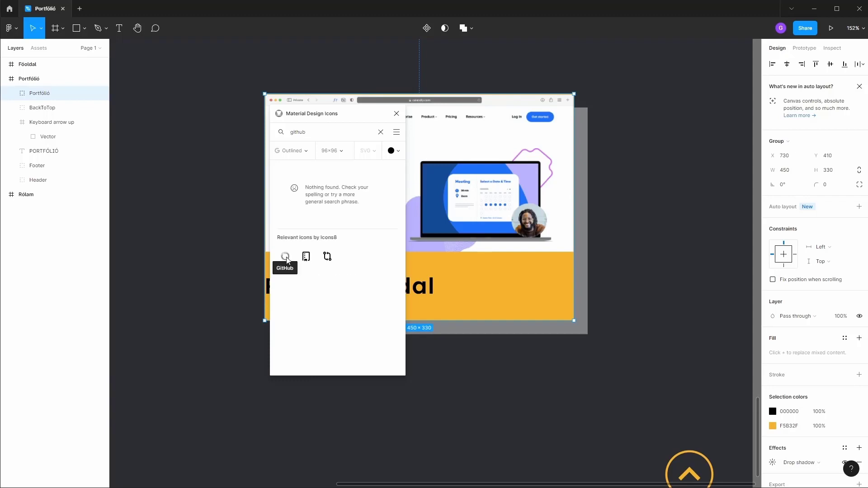
pyautogui.click(285, 256)
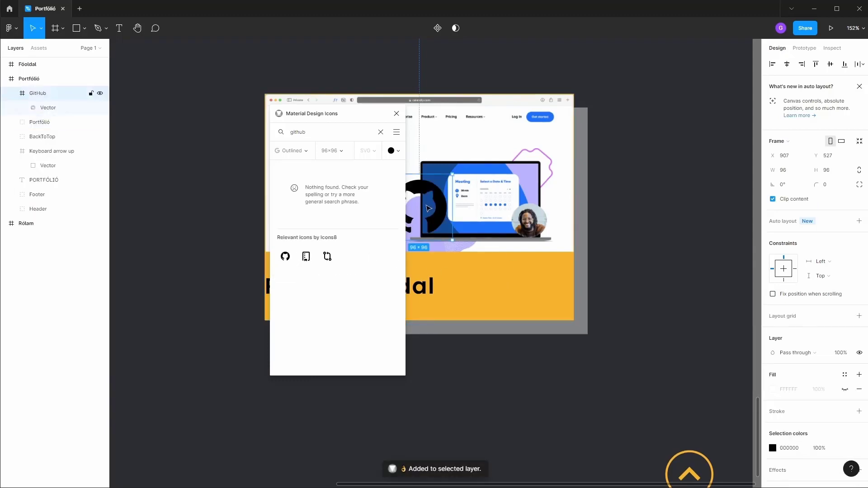
pyautogui.click(41, 93)
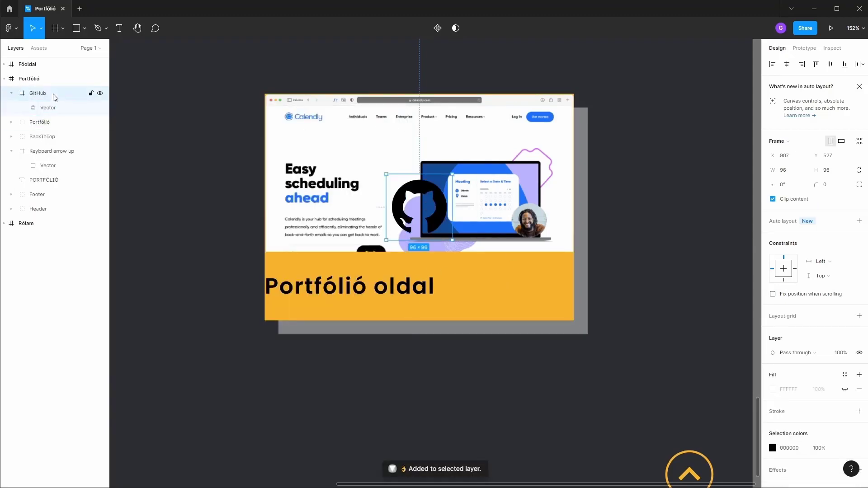
# Step: Size the GitHub icon to 24×24 and place it on the yellow band beside the caption
pyautogui.click(794, 172)
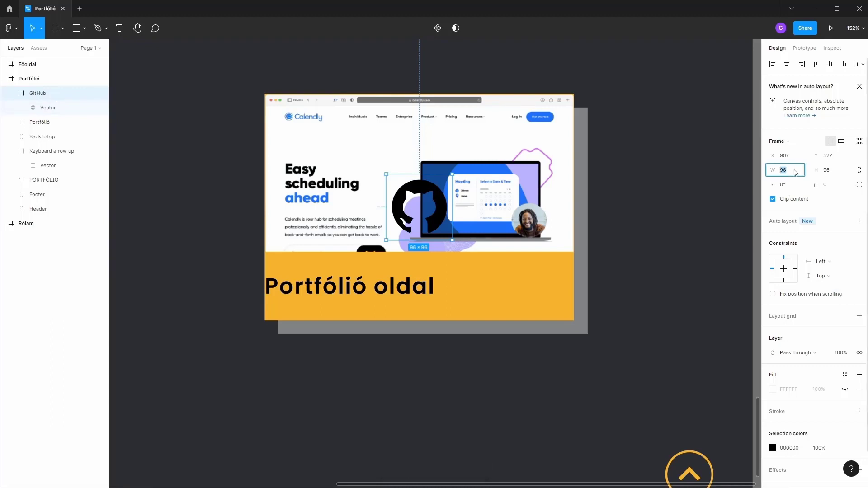
pyautogui.write('24')
pyautogui.press('Tab')
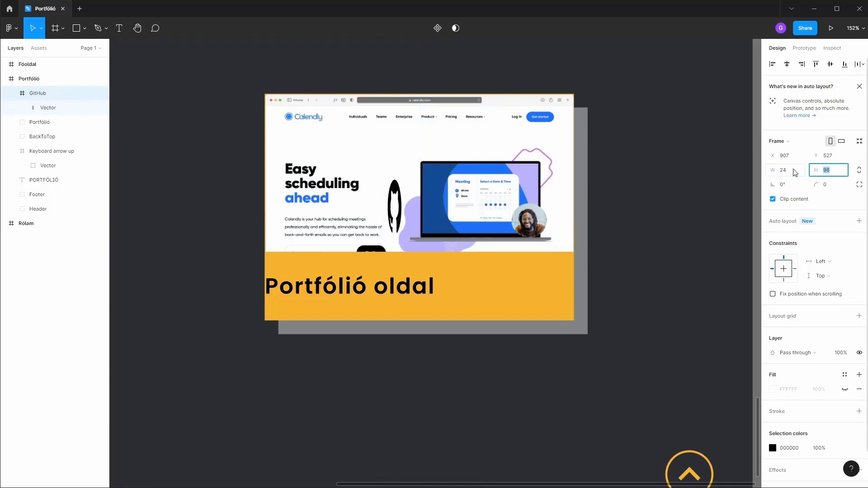
pyautogui.write('24')
pyautogui.press('Tab')
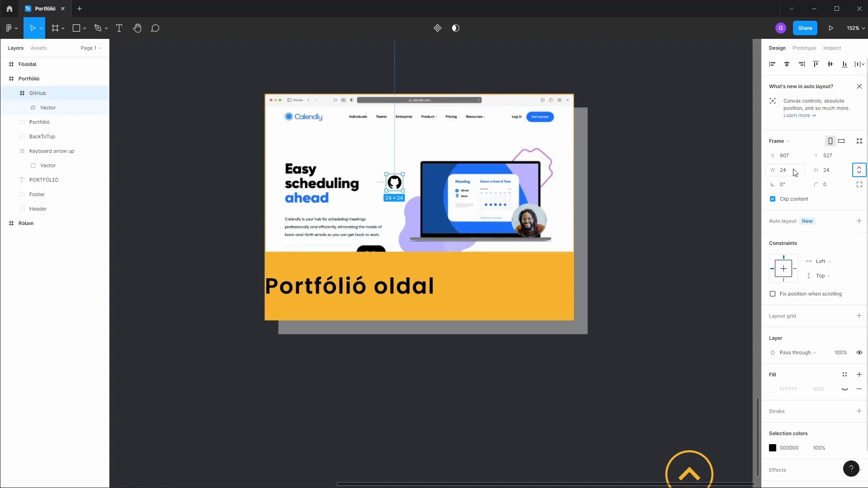
pyautogui.moveTo(396, 188); pyautogui.dragTo(505, 292)
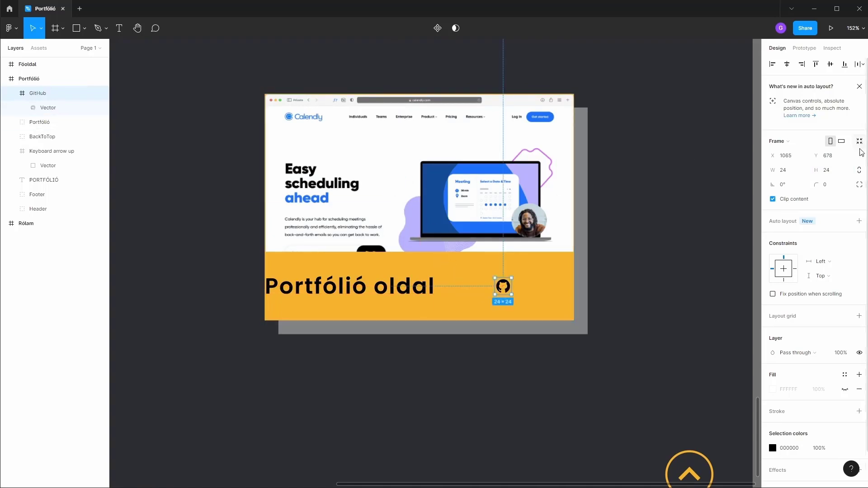
# Step: Enlarge the GitHub icon to 32×32 and nudge it up level with the title
pyautogui.click(793, 169)
pyautogui.write('32')
pyautogui.press('Tab')
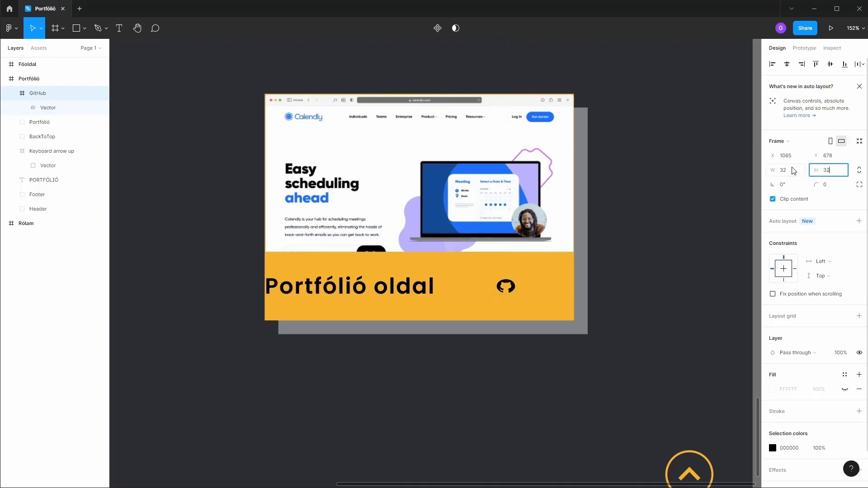
pyautogui.press('Return')
pyautogui.moveTo(508, 291); pyautogui.dragTo(508, 287)
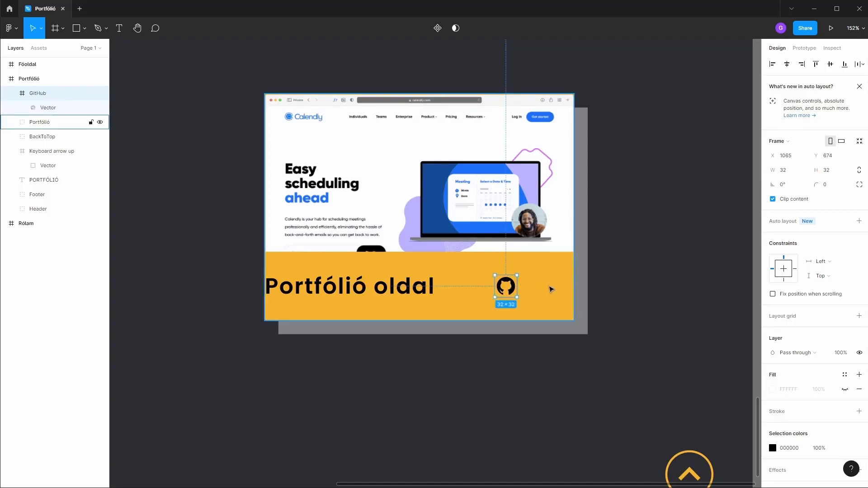
# Step: Insert an Arrow forward icon using the Material Design Icons plugin
pyautogui.rightClick(549, 287)
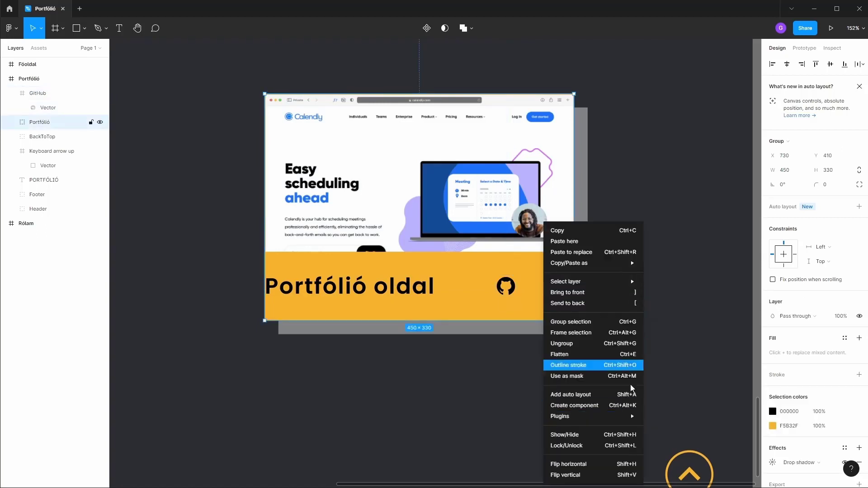
pyautogui.moveTo(591, 416)
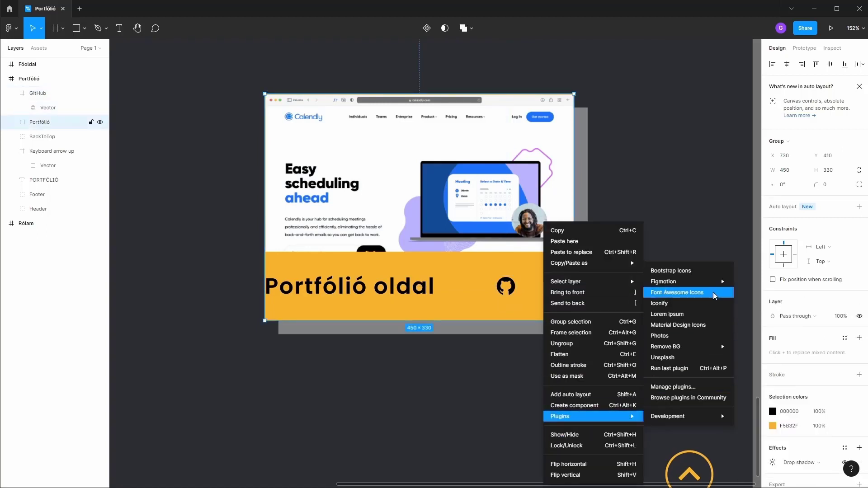
pyautogui.click(691, 324)
pyautogui.write('arrow')
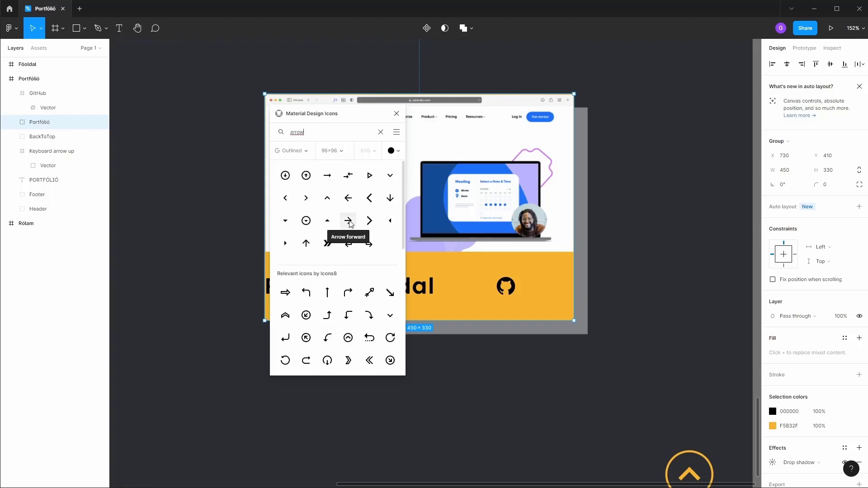
pyautogui.click(349, 221)
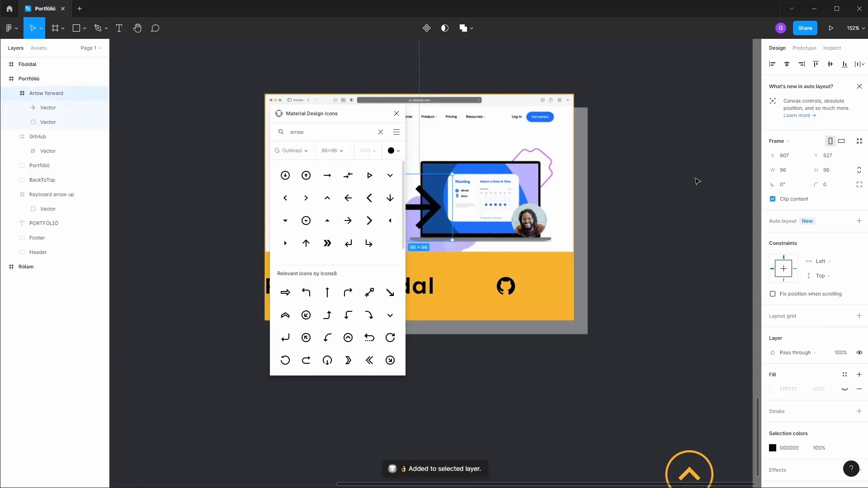
pyautogui.click(786, 173)
pyautogui.write('2')
pyautogui.press('Return')
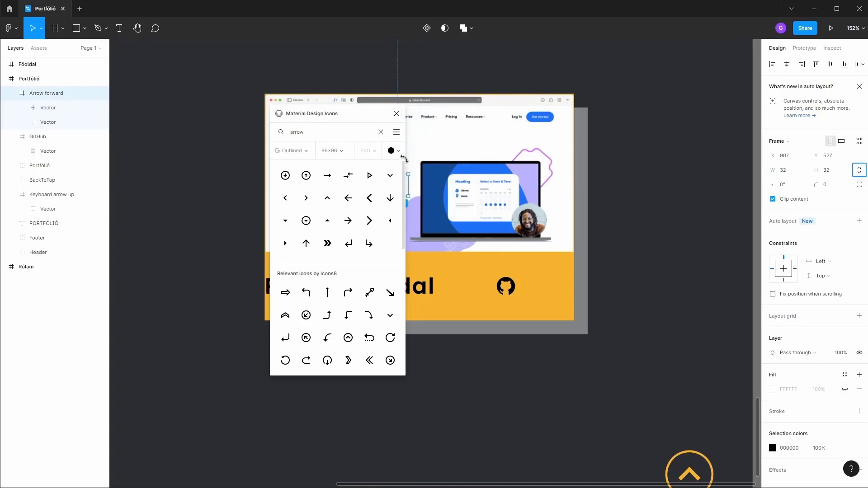
pyautogui.click(396, 114)
# Step: Place the arrow right of the GitHub logo and resize it to 24×24
pyautogui.moveTo(398, 187); pyautogui.dragTo(555, 288)
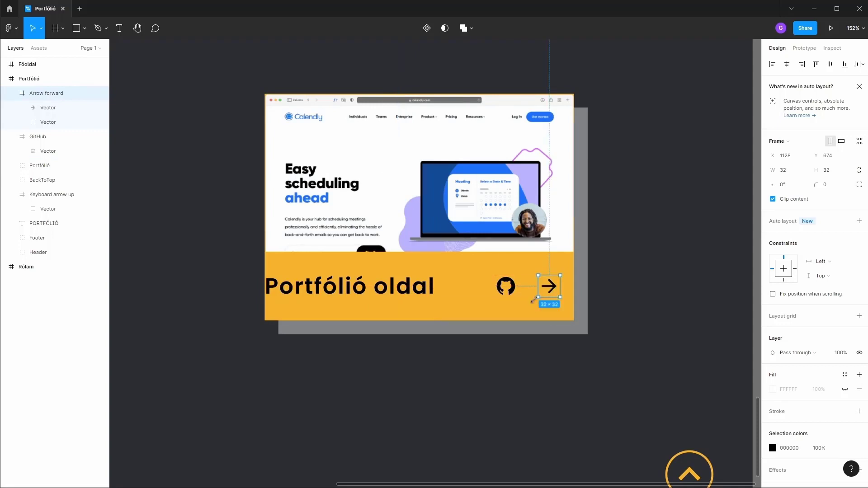
pyautogui.click(532, 310)
pyautogui.click(548, 285)
pyautogui.click(784, 171)
pyautogui.write('4')
pyautogui.press('Tab')
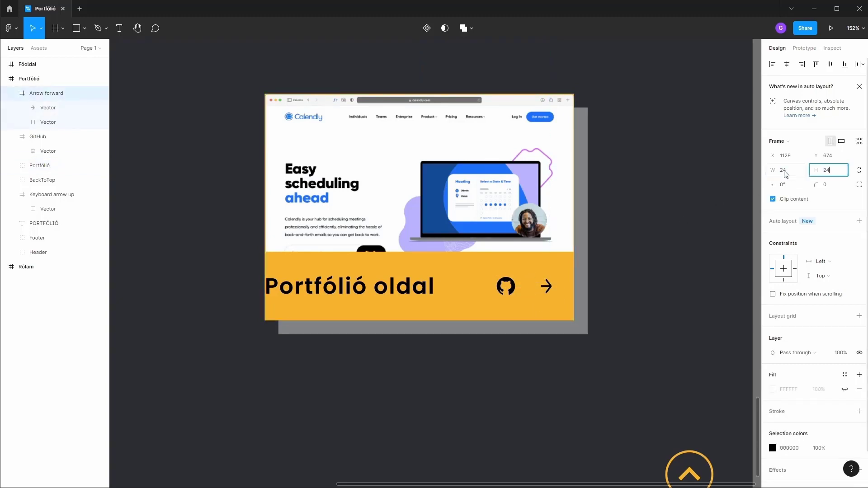
pyautogui.press('Tab')
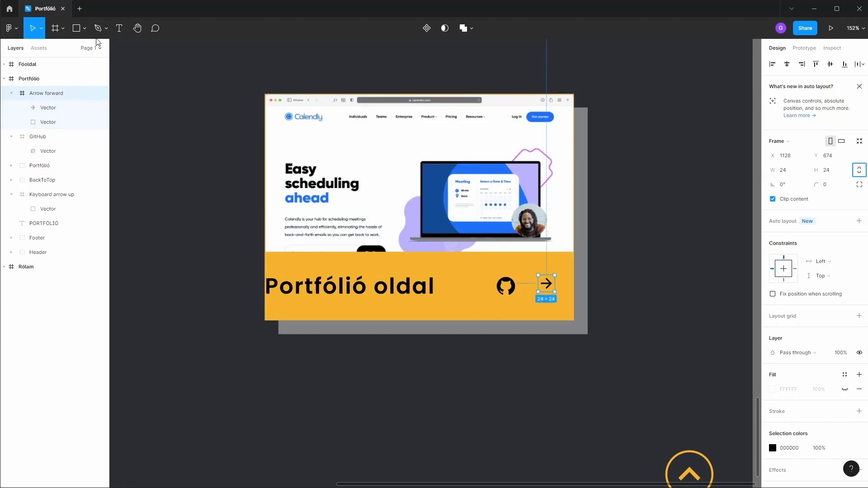
# Step: Draw a circle of roughly 27×27 and move it behind the arrow icon
pyautogui.press('r')
pyautogui.click(87, 30)
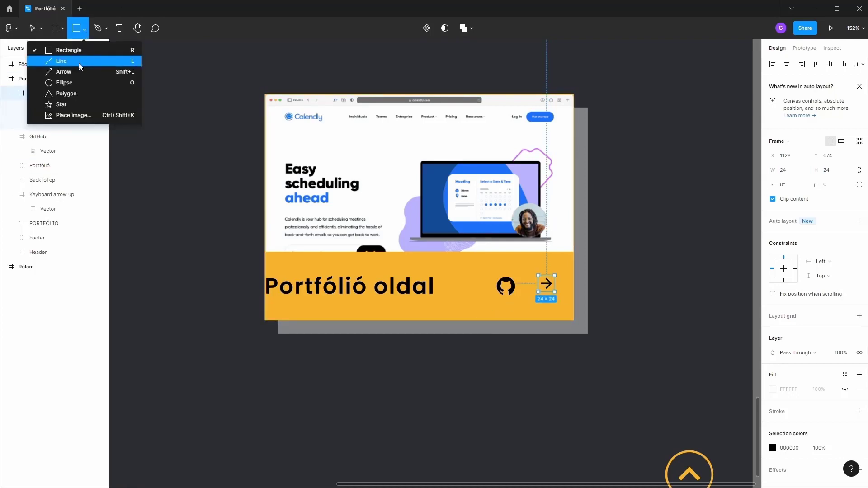
pyautogui.click(73, 83)
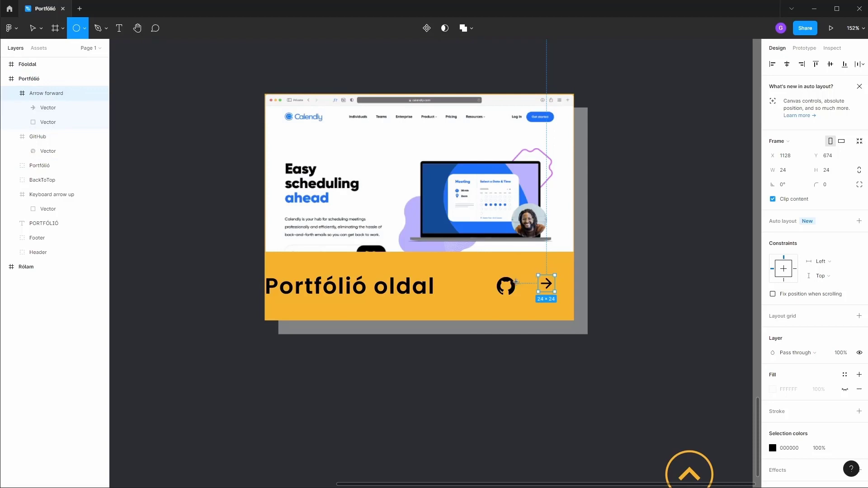
pyautogui.scroll(3, 505, 277)
pyautogui.scroll(5, 479, 255)
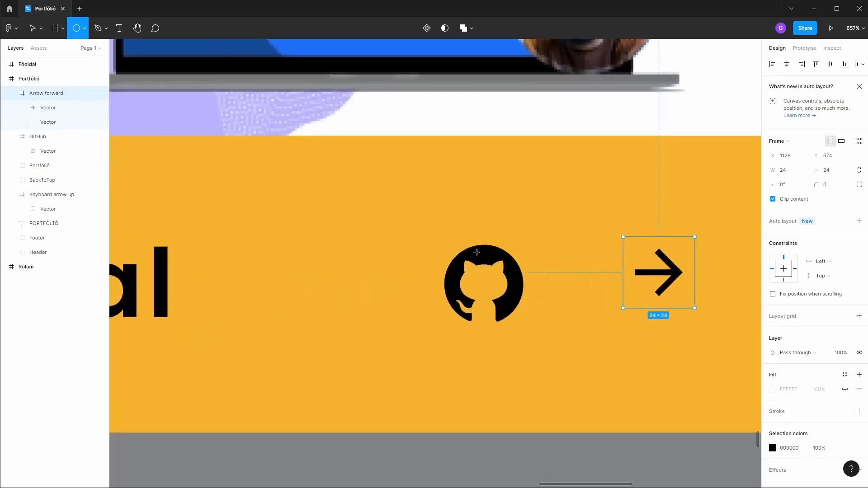
pyautogui.moveTo(484, 282); pyautogui.dragTo(523, 322)
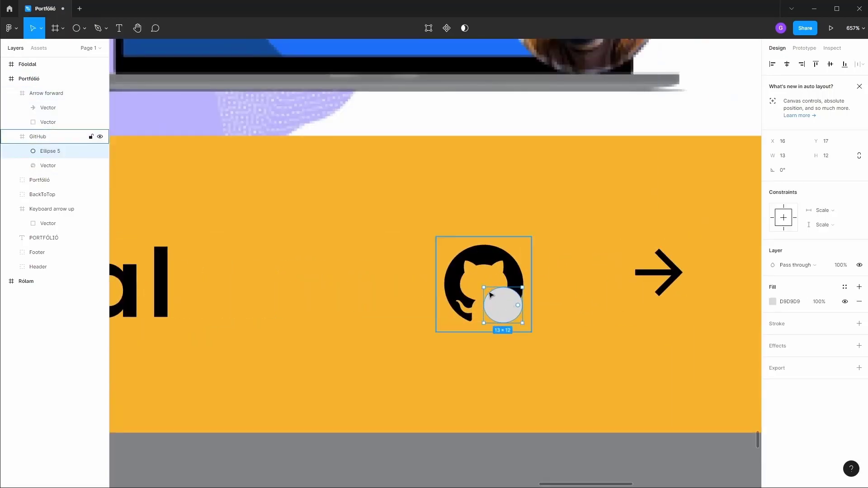
pyautogui.moveTo(480, 277); pyautogui.dragTo(444, 243)
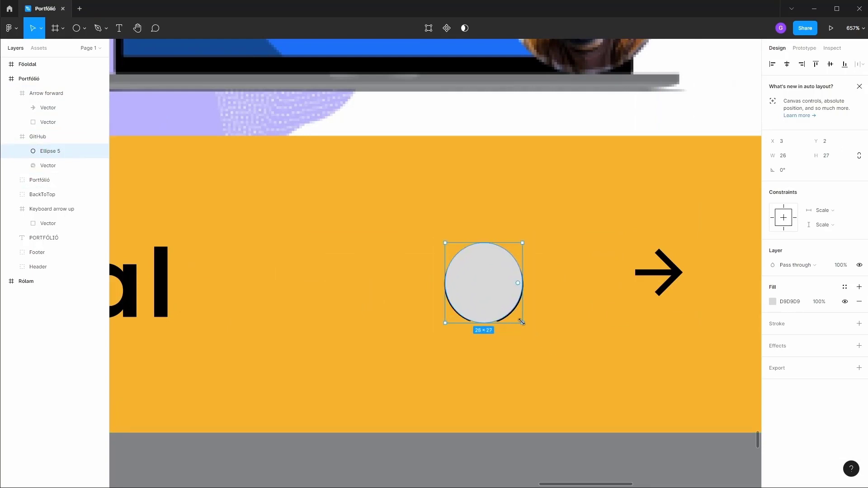
pyautogui.moveTo(523, 322); pyautogui.dragTo(524, 323)
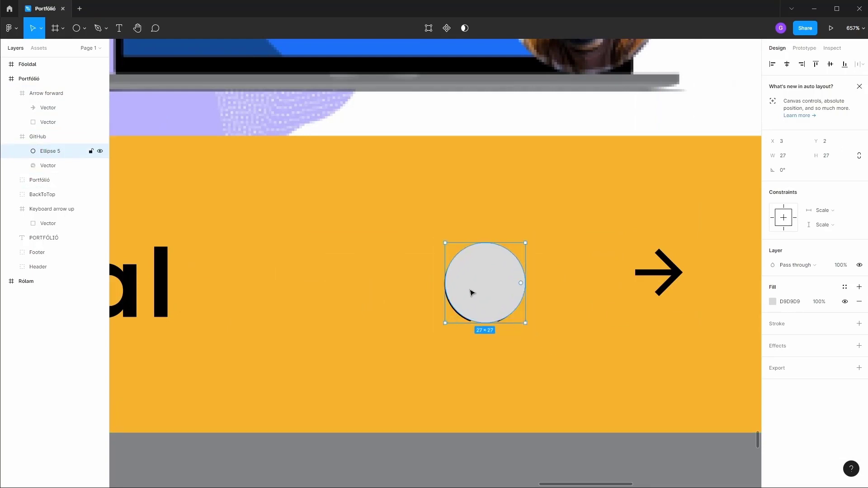
pyautogui.moveTo(470, 293); pyautogui.dragTo(660, 289)
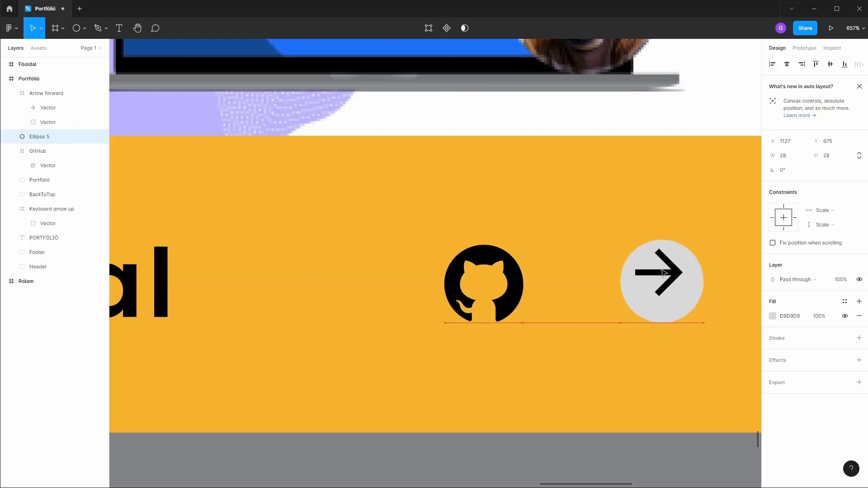
# Step: Centre the arrow in the circle and group the two together
pyautogui.click(662, 273)
pyautogui.moveTo(662, 274); pyautogui.dragTo(666, 284)
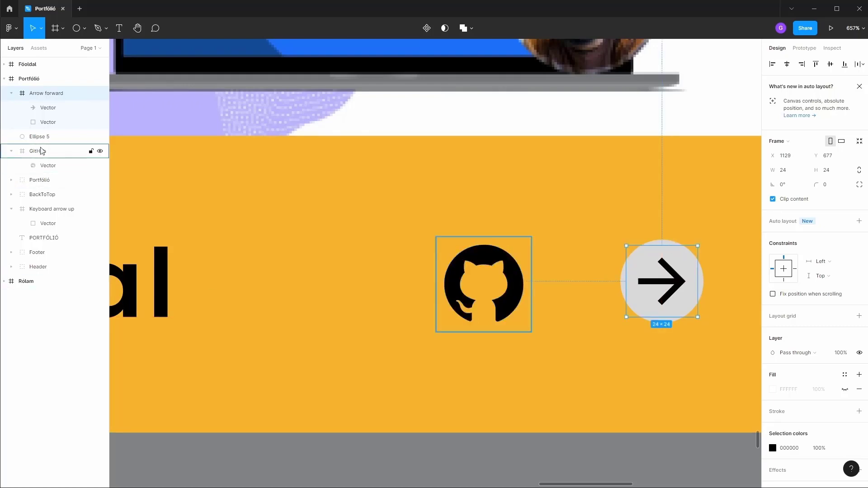
pyautogui.click(48, 136)
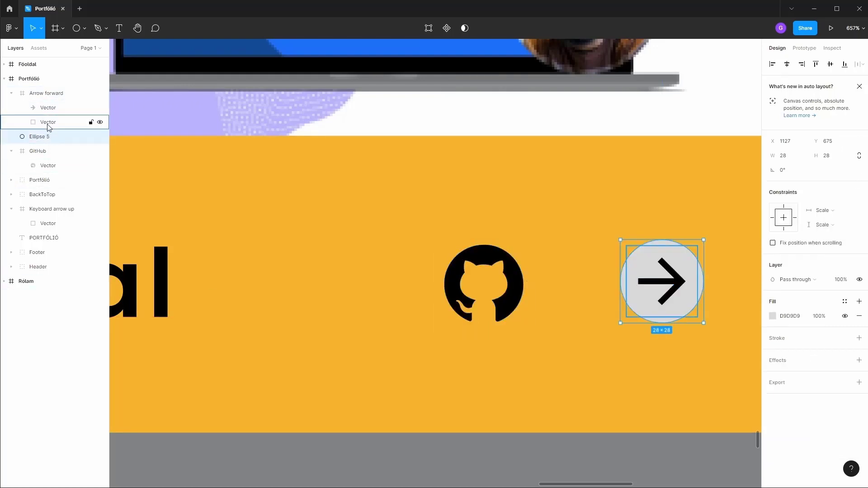
pyautogui.keyDown('shift'); pyautogui.click(56, 94); pyautogui.keyUp('shift')
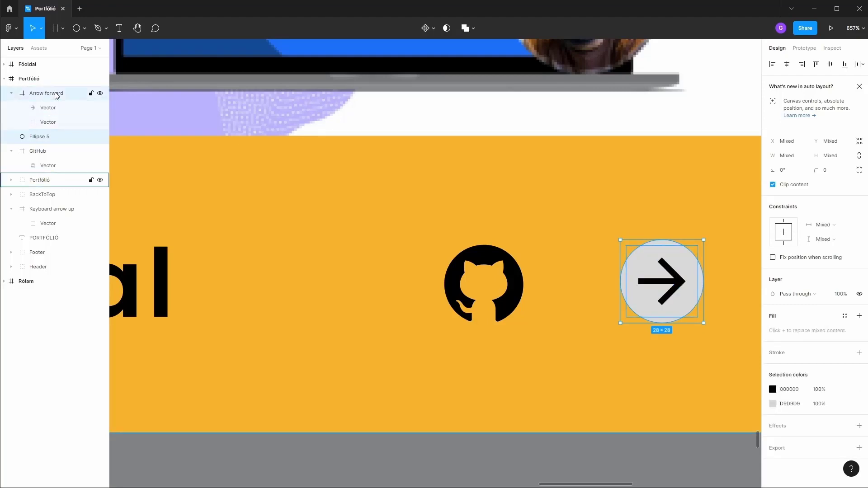
pyautogui.hotkey('ctrl', 'g')
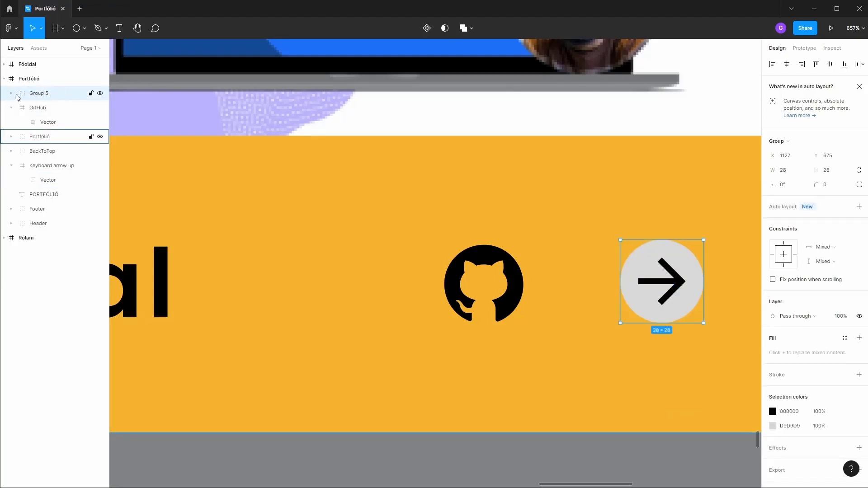
# Step: Remove the circle's grey fill and give it a black 1 px stroke
pyautogui.click(12, 94)
pyautogui.click(54, 151)
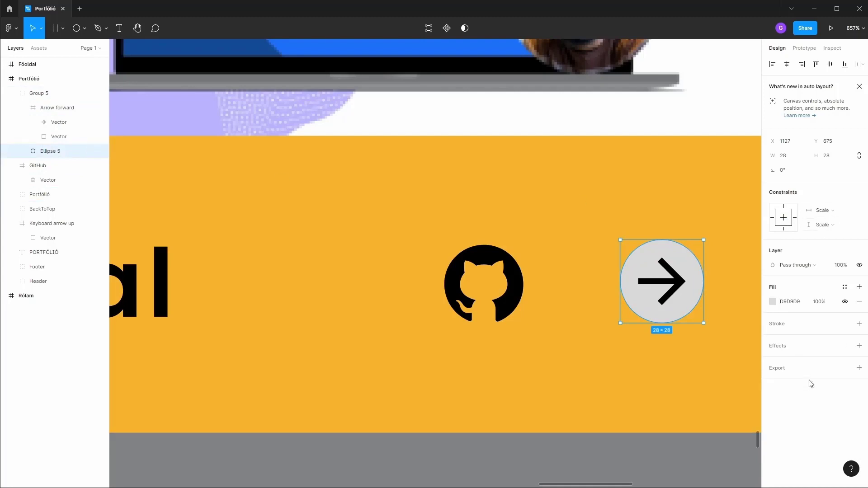
pyautogui.click(859, 301)
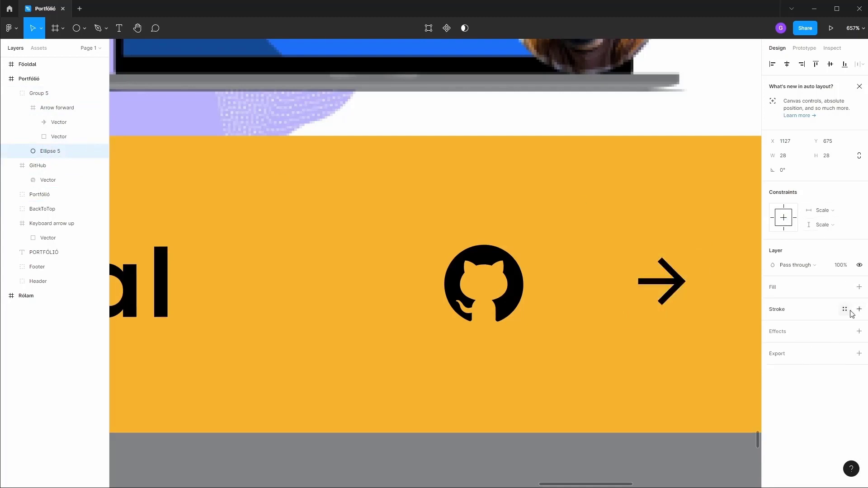
pyautogui.click(859, 309)
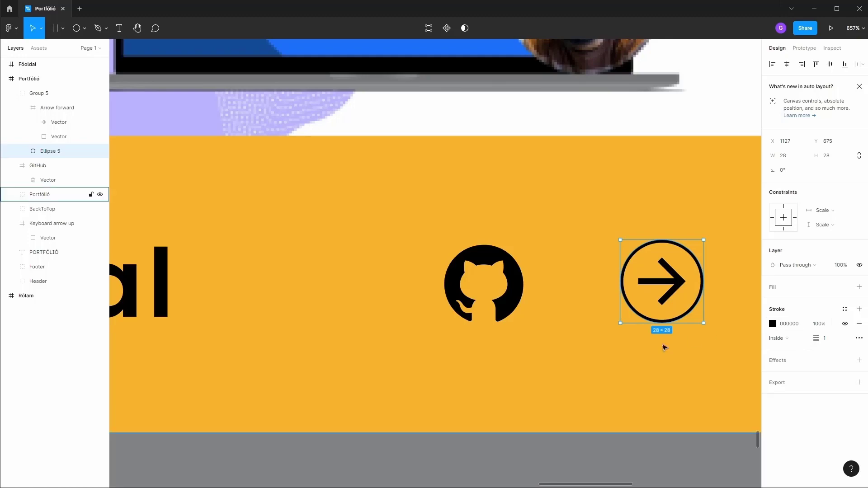
pyautogui.click(646, 349)
pyautogui.scroll(-3, 524, 336)
pyautogui.scroll(-3, 526, 337)
pyautogui.scroll(-3, 525, 337)
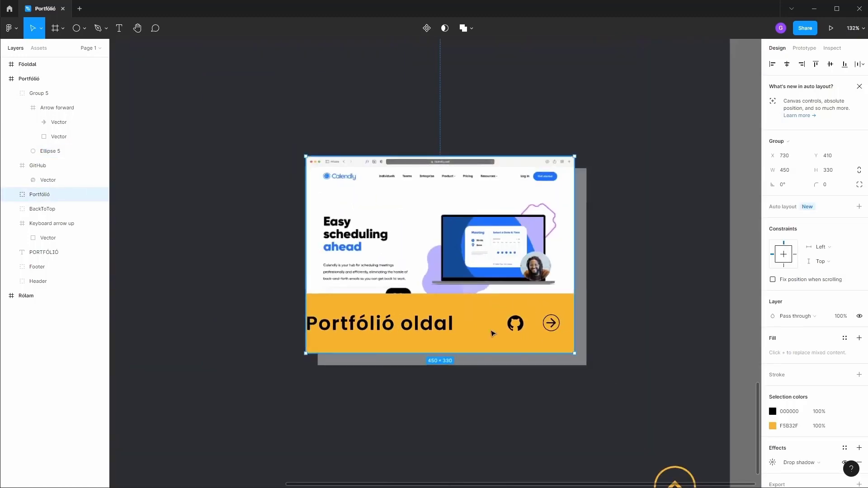
pyautogui.hscroll(-3, 497, 325)
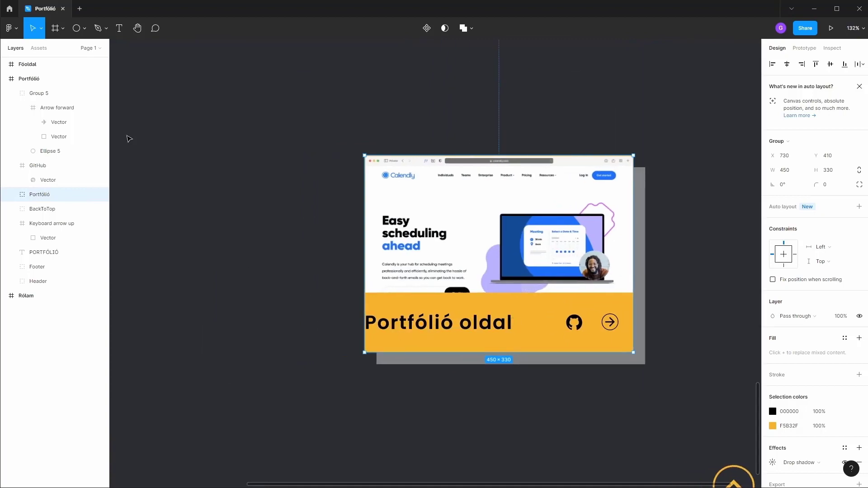
pyautogui.doubleClick(486, 326)
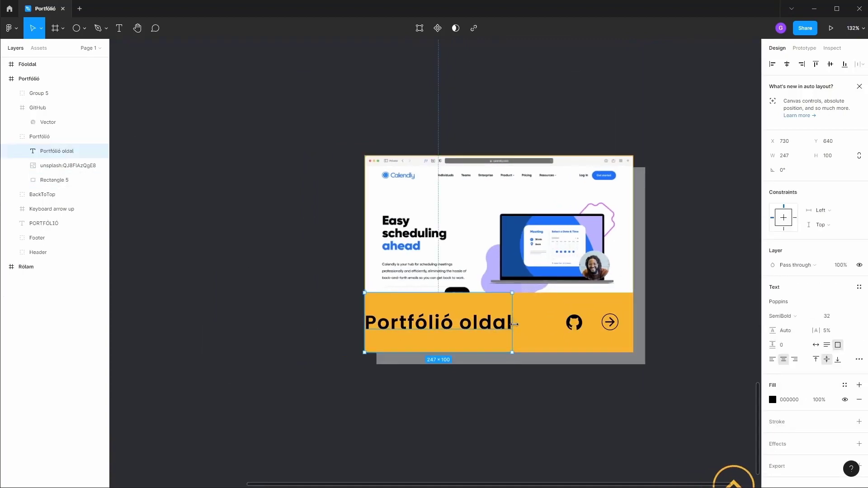
# Step: Widen the Portfólió oldal title text box to 300 px
pyautogui.moveTo(515, 325)
pyautogui.mouseDown()
pyautogui.moveTo(565, 327)
pyautogui.moveTo(544, 326)
pyautogui.mouseUp()
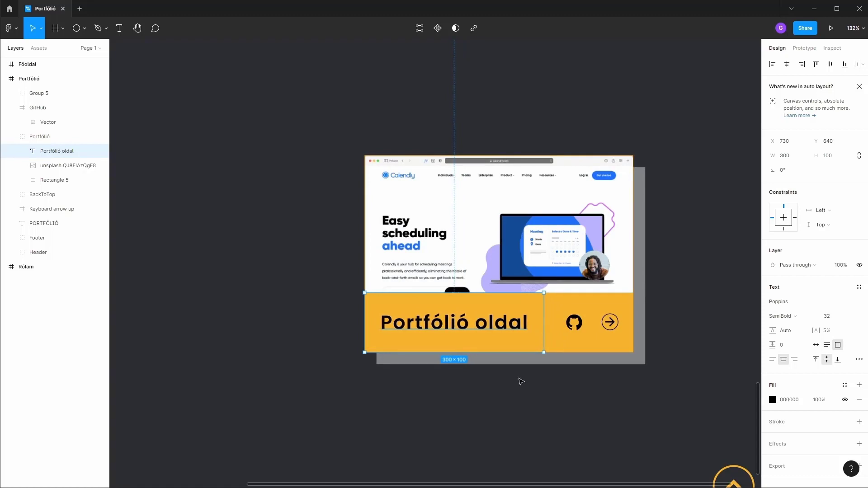
pyautogui.click(574, 407)
pyautogui.scroll(-5, 565, 360)
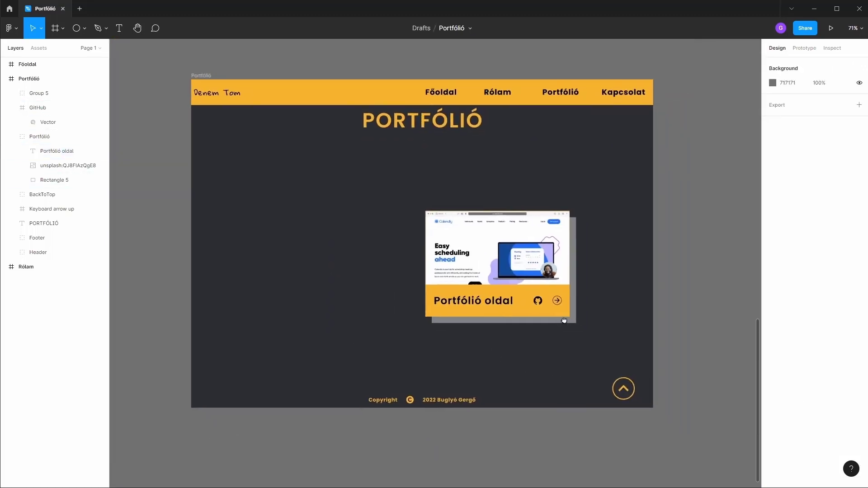
pyautogui.hscroll(2, 563, 320)
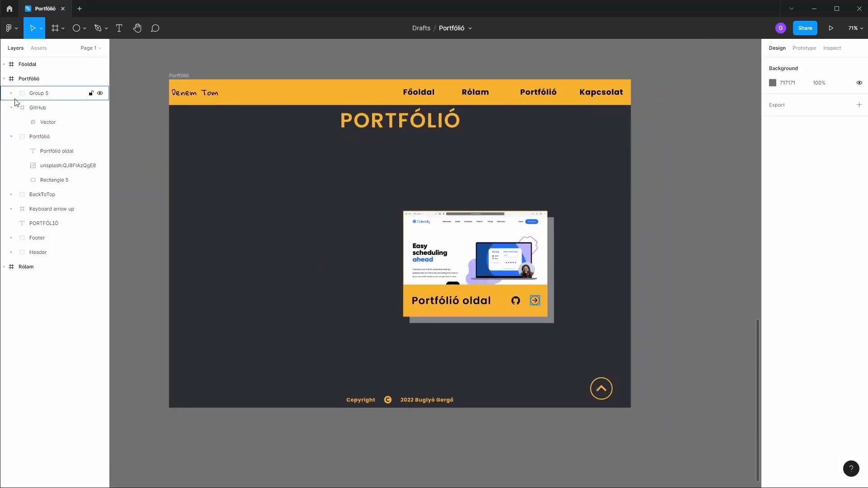
# Step: Collapse the card's nested layers and select the whole Portfólió page frame
pyautogui.click(11, 136)
pyautogui.click(11, 108)
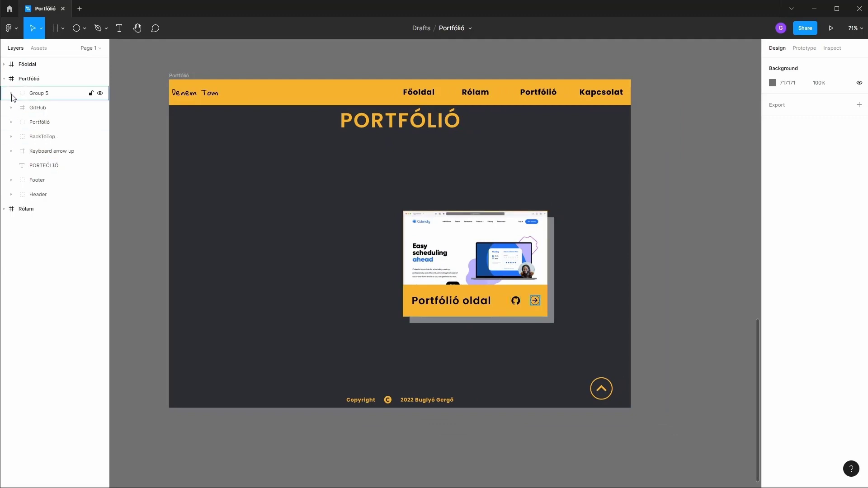
pyautogui.click(11, 93)
pyautogui.click(471, 236)
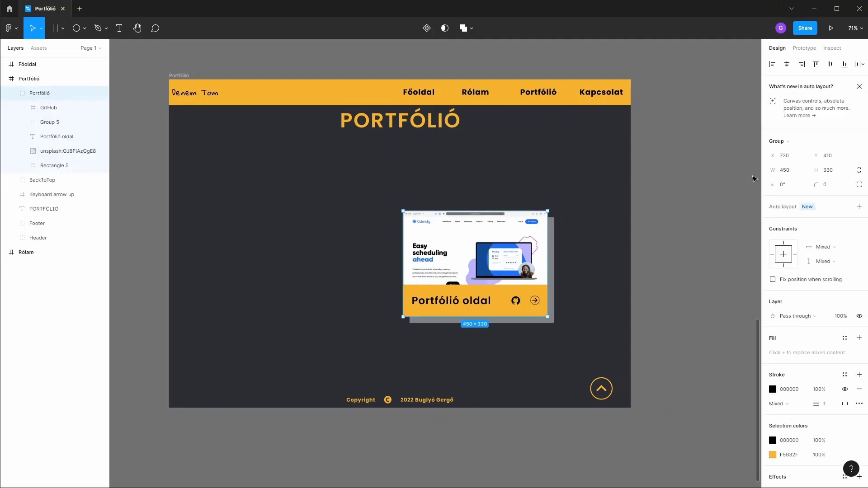
pyautogui.click(29, 80)
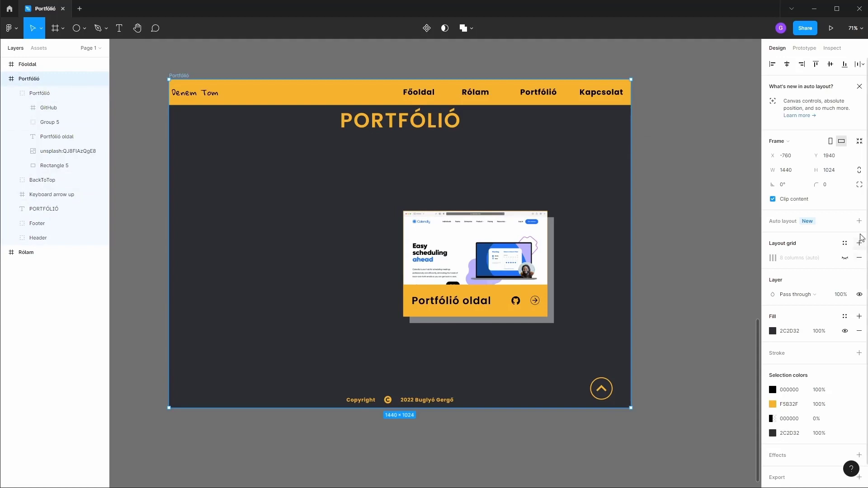
# Step: Show the 8-column layout grid and move the project card to the upper-left columns
pyautogui.click(844, 258)
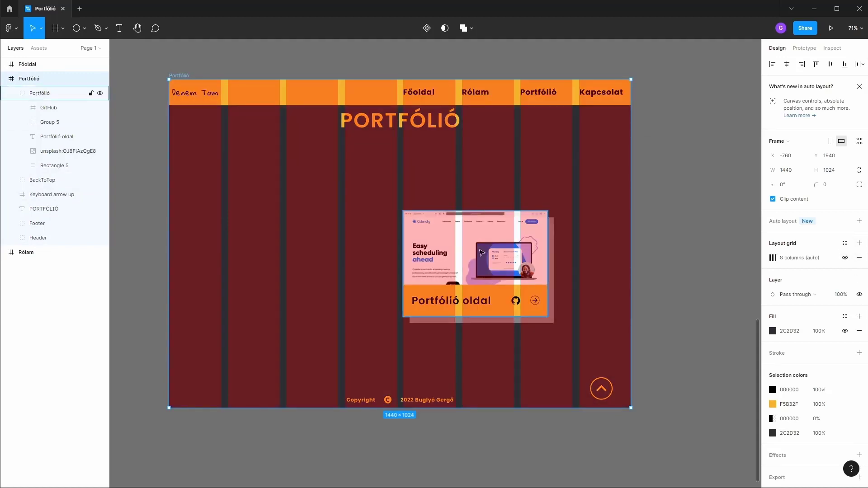
pyautogui.moveTo(467, 237); pyautogui.dragTo(463, 238)
pyautogui.hscroll(-2, 463, 237)
pyautogui.click(28, 93)
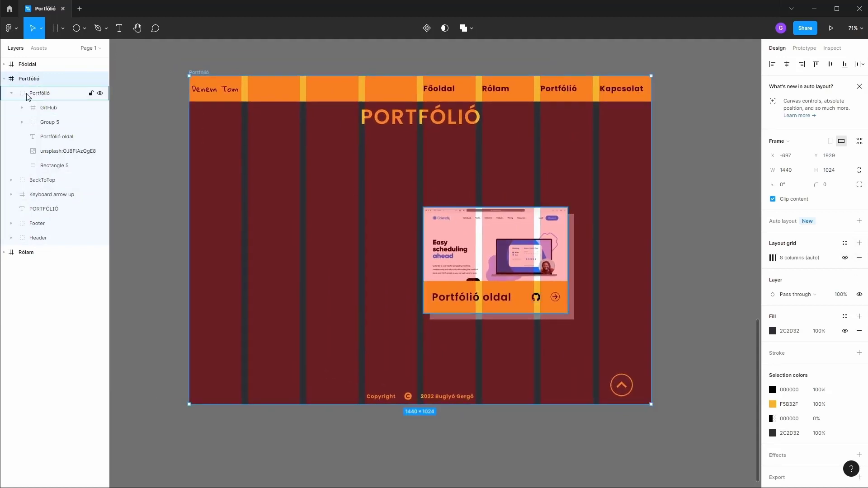
pyautogui.moveTo(477, 235)
pyautogui.mouseDown()
pyautogui.moveTo(308, 177)
pyautogui.moveTo(304, 168)
pyautogui.moveTo(308, 303)
pyautogui.mouseUp()
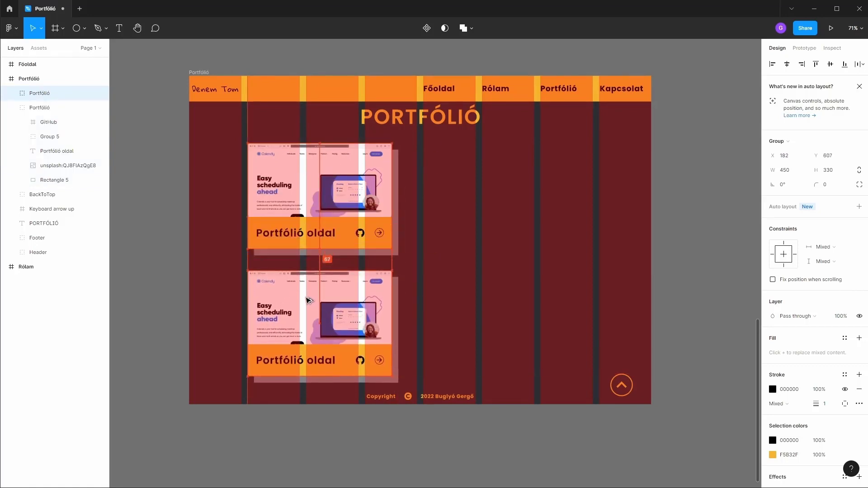
# Step: Copy the card into the top-right and bottom-right spots, then hide the layout grid
pyautogui.moveTo(312, 198); pyautogui.dragTo(510, 195)
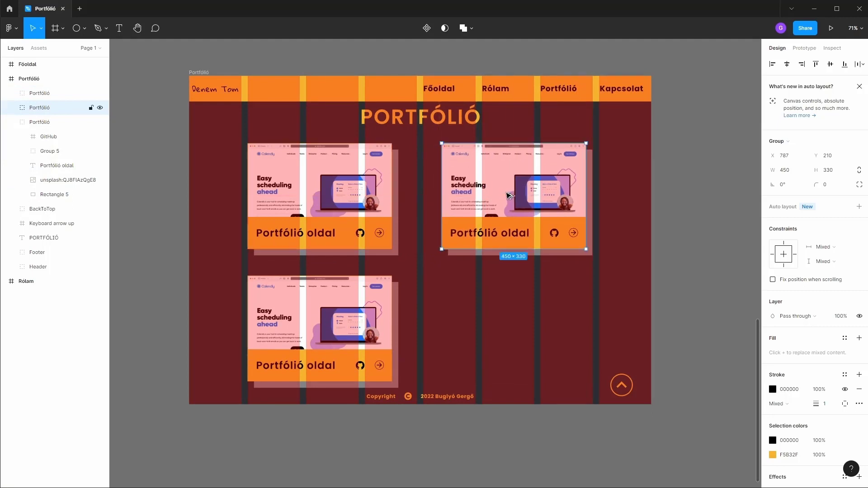
pyautogui.click(310, 337)
pyautogui.moveTo(310, 337); pyautogui.dragTo(513, 332)
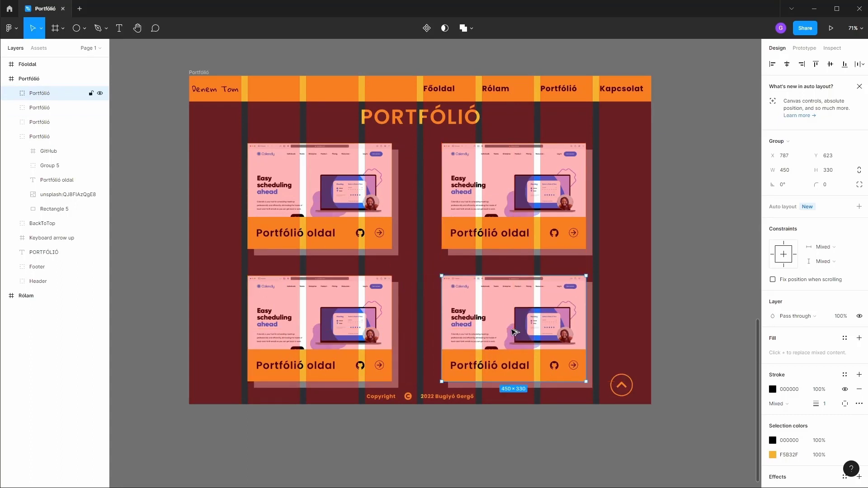
pyautogui.click(402, 243)
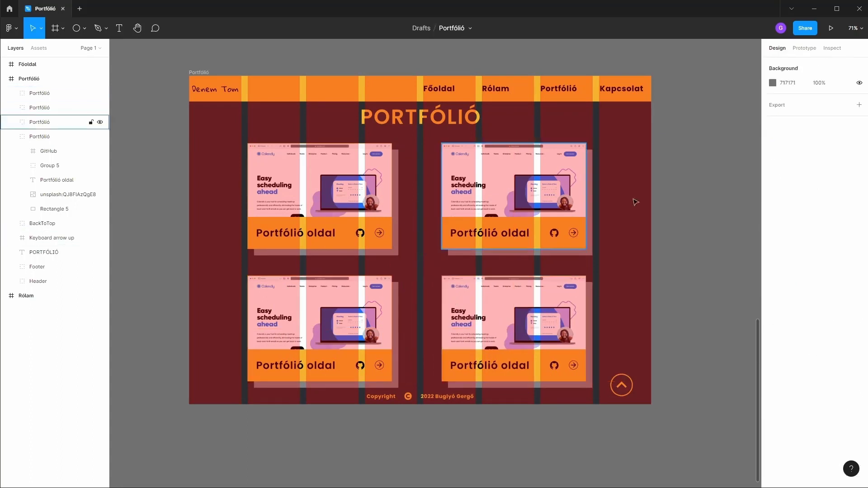
pyautogui.click(27, 79)
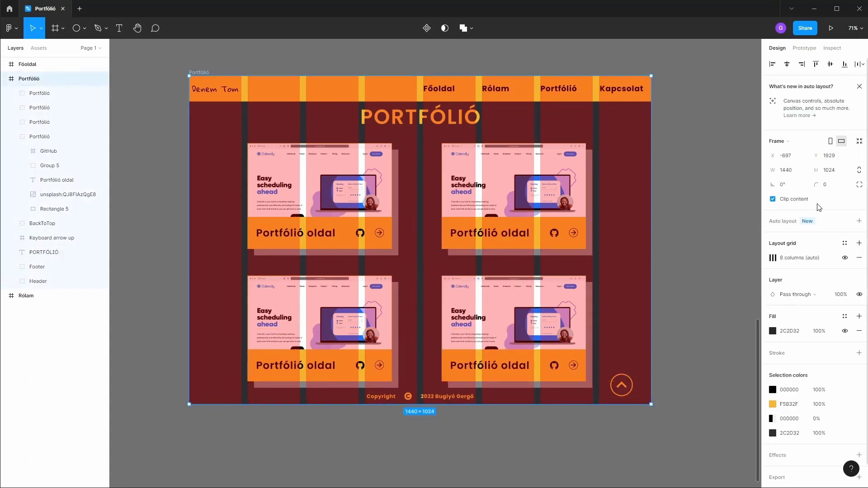
pyautogui.click(844, 257)
pyautogui.press('Escape')
# Step: Move the Portfólió page below Rólam in the layer order
pyautogui.click(6, 78)
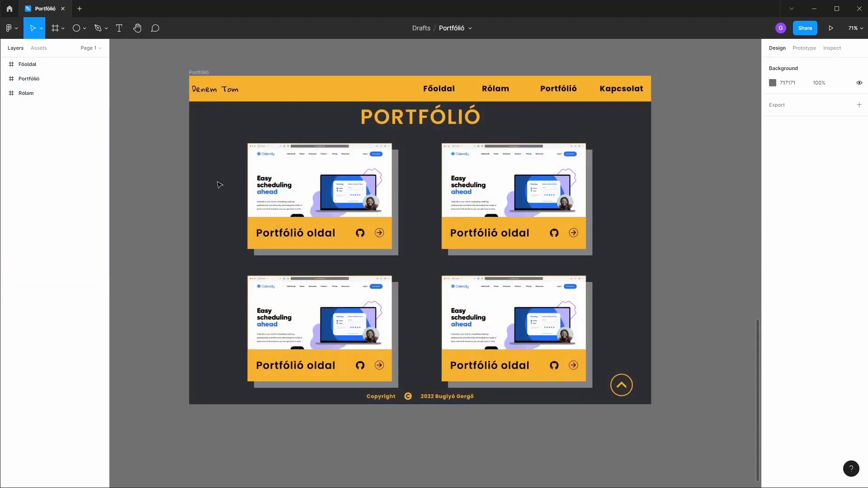
pyautogui.scroll(-5, 224, 231)
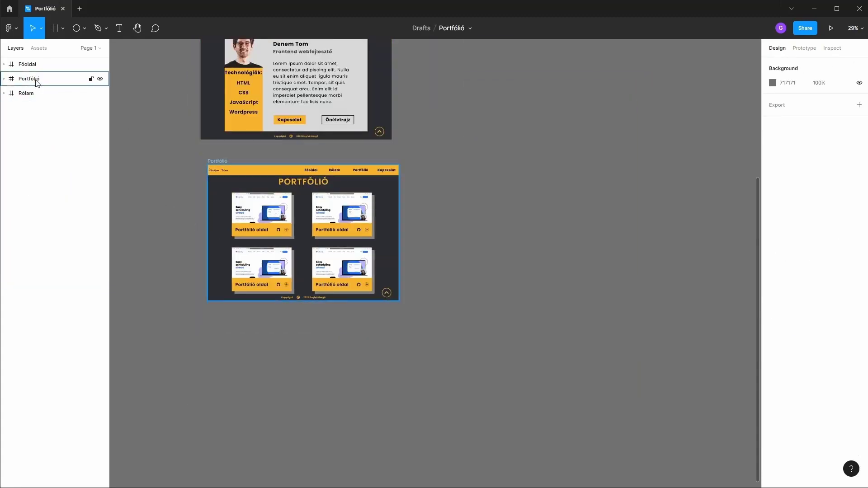
pyautogui.moveTo(35, 82); pyautogui.dragTo(35, 100)
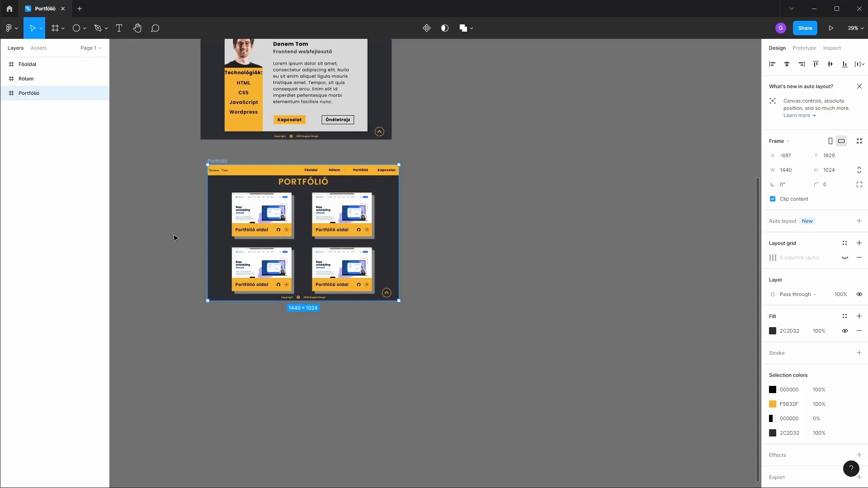
pyautogui.moveTo(175, 238); pyautogui.dragTo(252, 256)
pyautogui.click(251, 256)
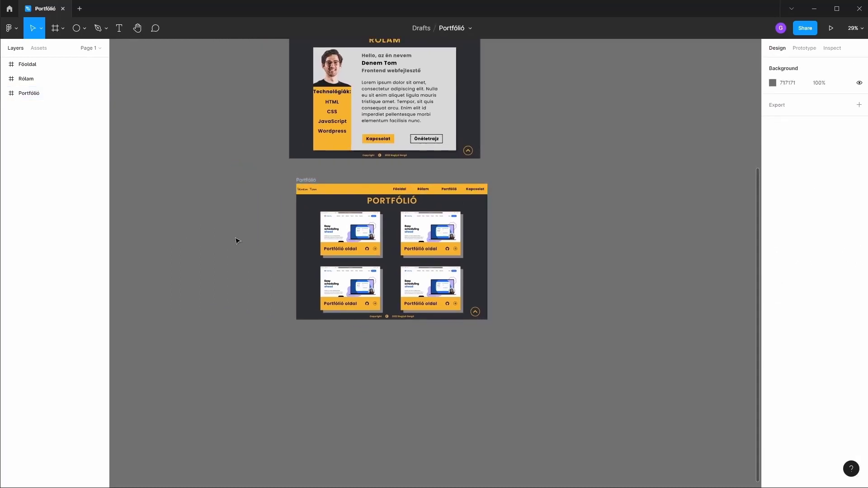
pyautogui.scroll(-2, 557, 219)
pyautogui.moveTo(558, 219); pyautogui.dragTo(535, 309)
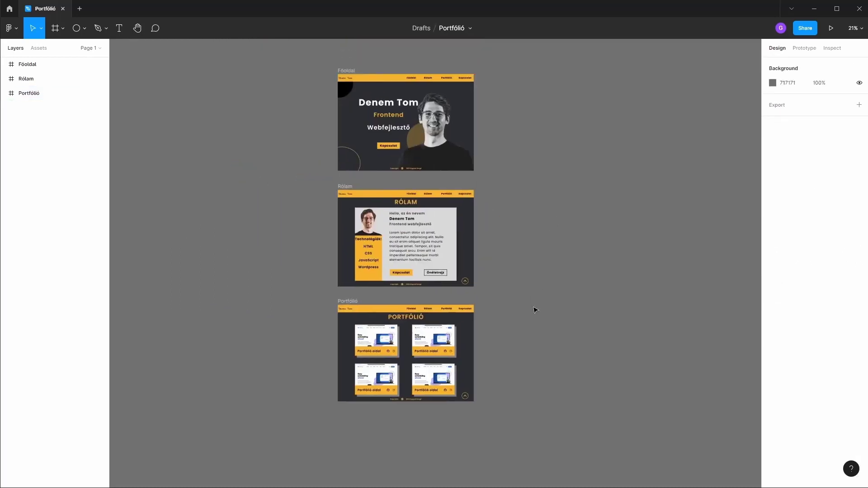
pyautogui.moveTo(522, 246); pyautogui.dragTo(525, 160)
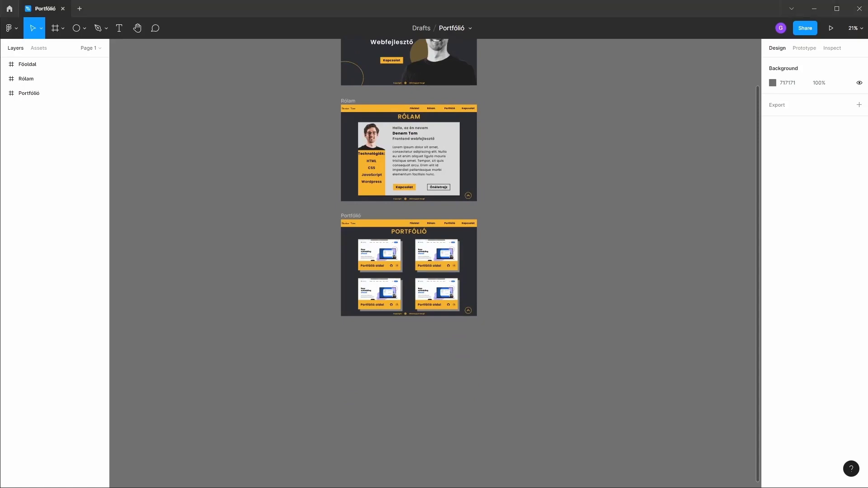
# Step: Duplicate the Portfólió page frame below it and rename the copy Kapcsolat
pyautogui.click(30, 93)
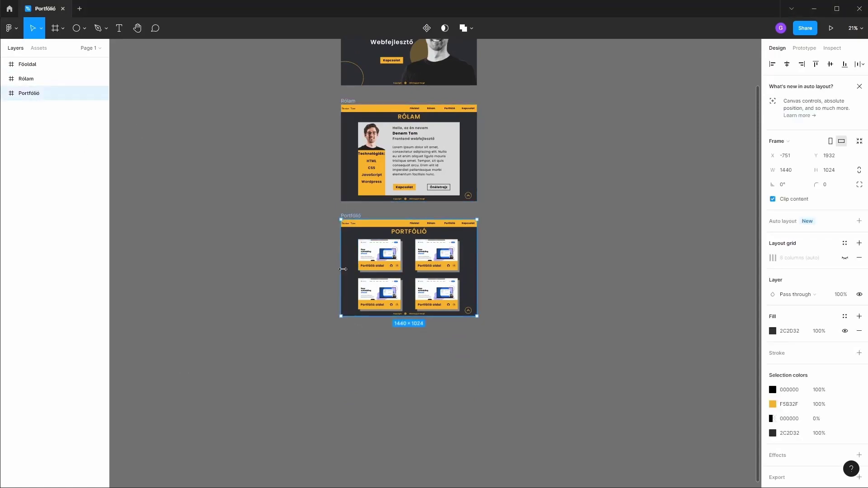
pyautogui.keyDown('alt'); pyautogui.moveTo(352, 266); pyautogui.dragTo(352, 381); pyautogui.keyUp('alt')
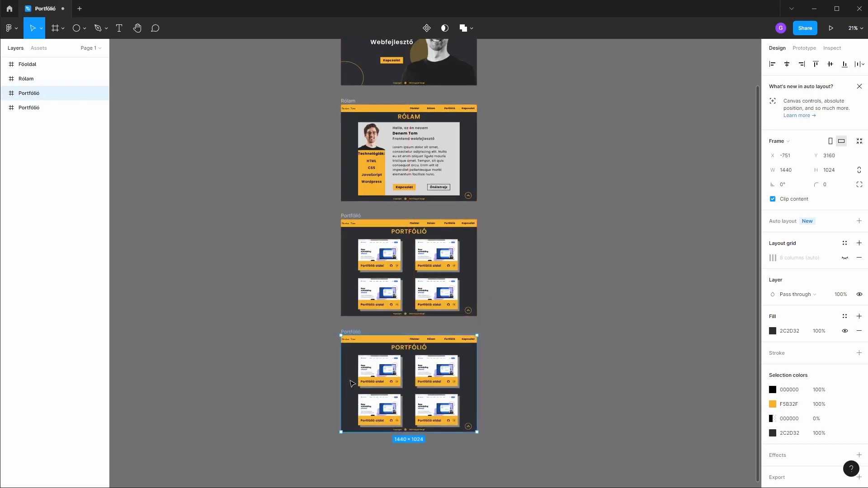
pyautogui.click(29, 109)
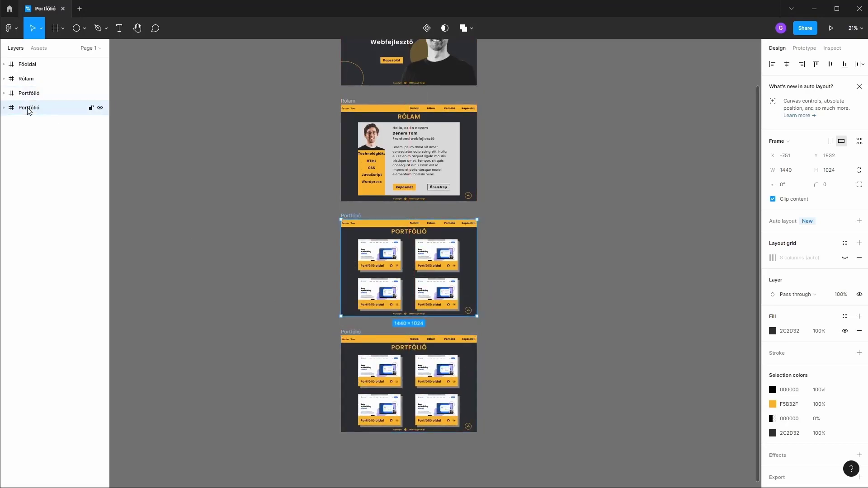
pyautogui.click(29, 108)
pyautogui.doubleClick(29, 107)
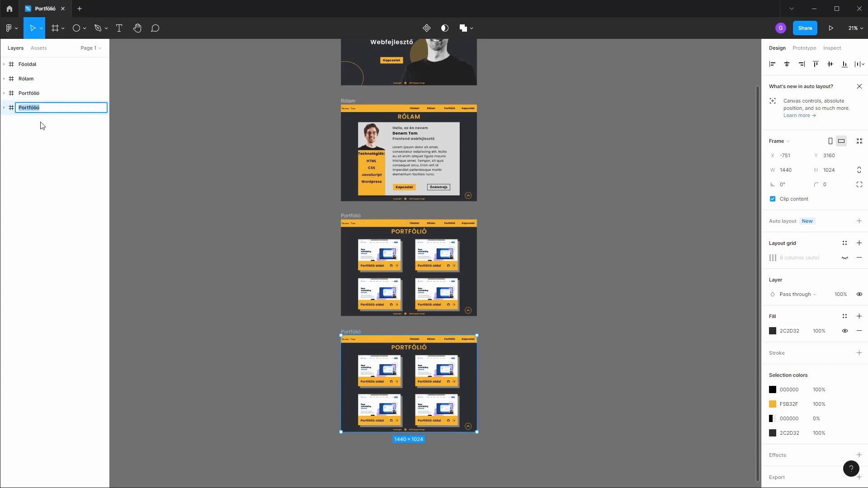
pyautogui.write('Kapcsolat')
pyautogui.press('Return')
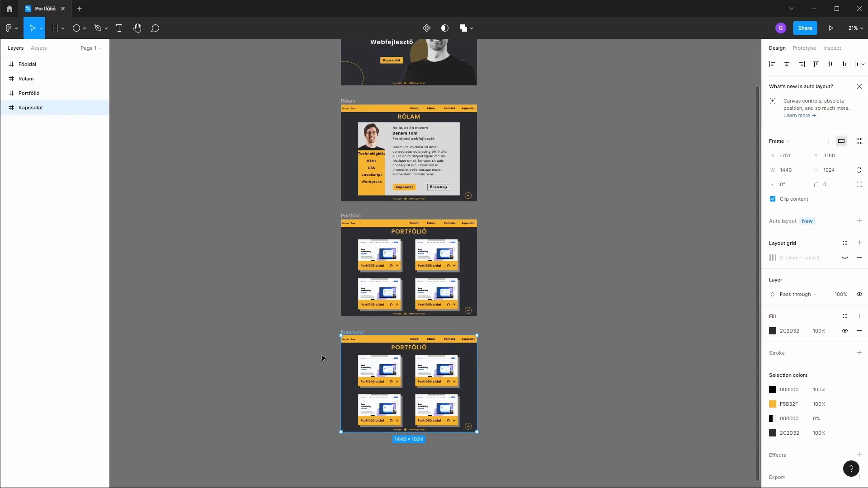
pyautogui.scroll(-2, 384, 386)
pyautogui.keyDown('ctrl'); pyautogui.scroll(2, 431, 386); pyautogui.keyUp('ctrl')
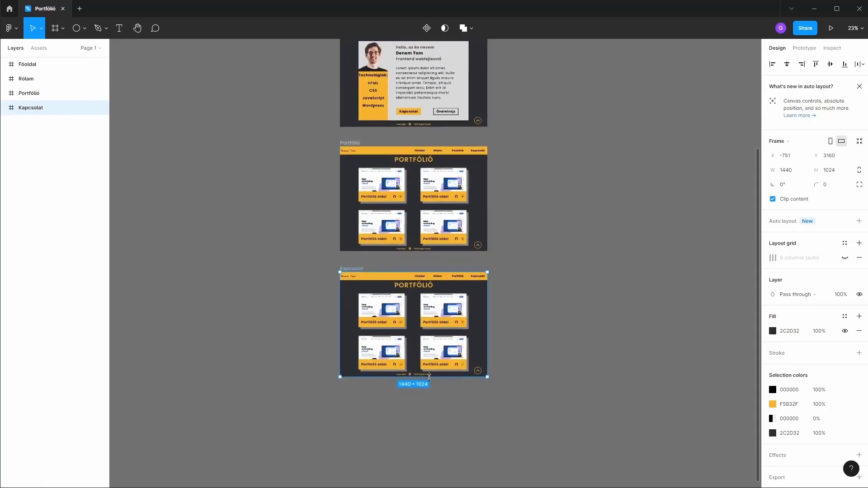
pyautogui.keyDown('ctrl'); pyautogui.scroll(4, 429, 380); pyautogui.keyUp('ctrl')
pyautogui.keyDown('ctrl'); pyautogui.scroll(2, 429, 377); pyautogui.keyUp('ctrl')
pyautogui.keyDown('ctrl'); pyautogui.scroll(2, 429, 377); pyautogui.keyUp('ctrl')
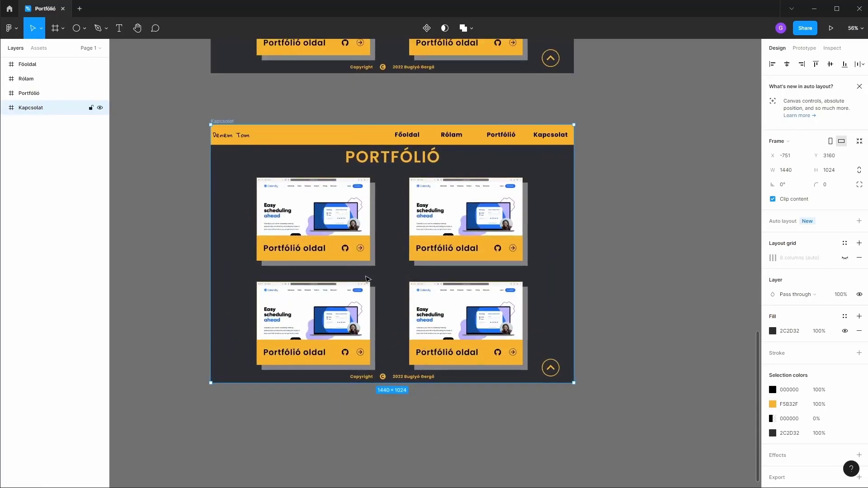
# Step: Delete the four project cards from the Kapcsolat page
pyautogui.click(474, 229)
pyautogui.keyDown('ctrl'); pyautogui.scroll(2, 446, 273); pyautogui.keyUp('ctrl')
pyautogui.keyDown('shift'); pyautogui.click(40, 167); pyautogui.keyUp('shift')
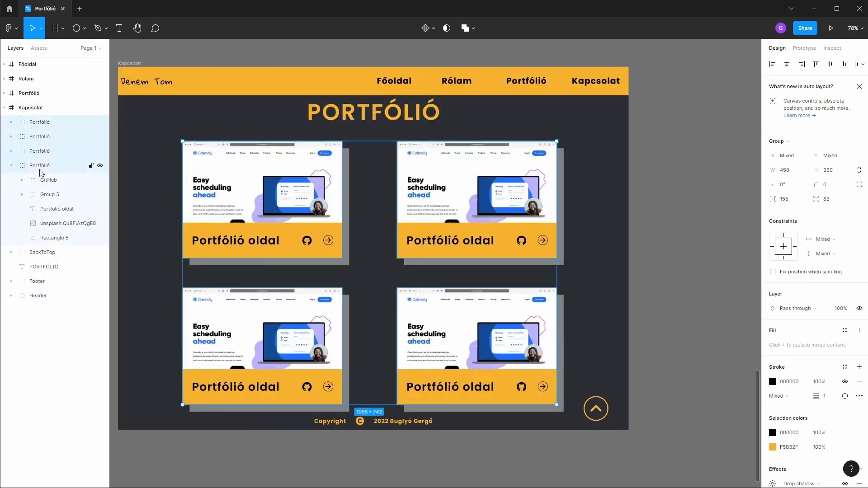
pyautogui.press('Delete')
pyautogui.moveTo(359, 225)
pyautogui.mouseDown()
pyautogui.moveTo(429, 248)
pyautogui.moveTo(428, 232)
pyautogui.mouseUp()
# Step: Change the Kapcsolat page heading from PORTFÓLIÓ to KAPCSOLAT
pyautogui.doubleClick(428, 129)
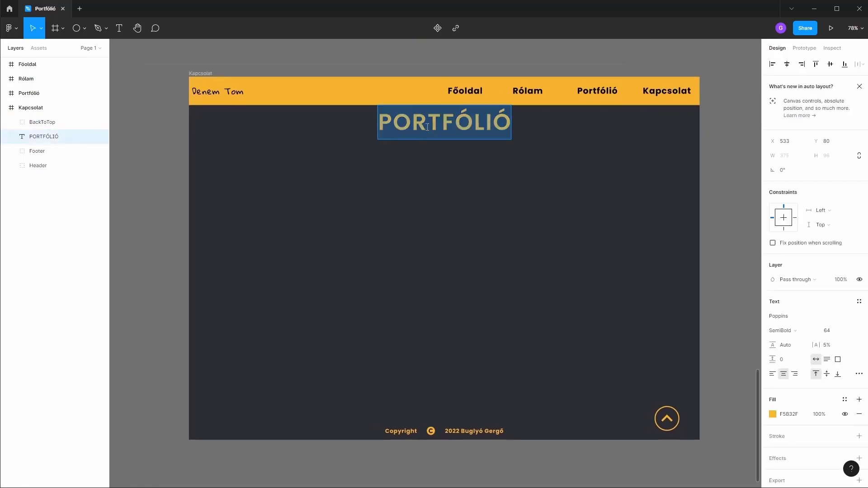
pyautogui.write('KAPC')
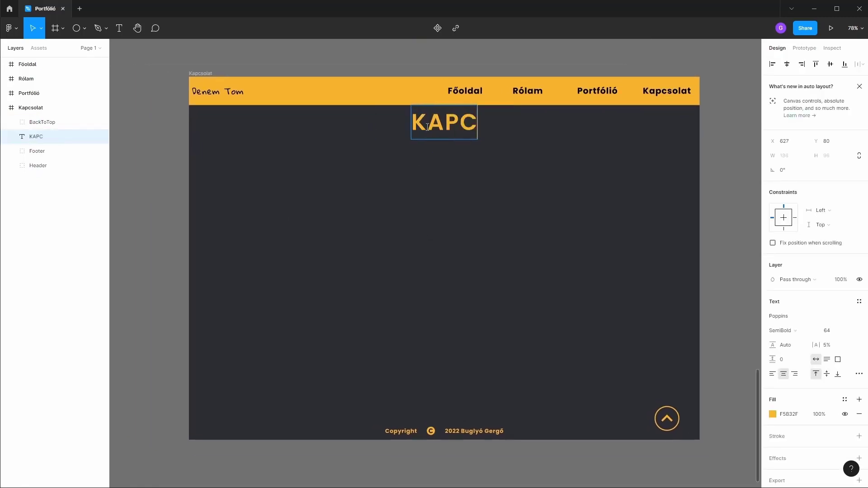
pyautogui.write('SOLAT')
pyautogui.press('Escape')
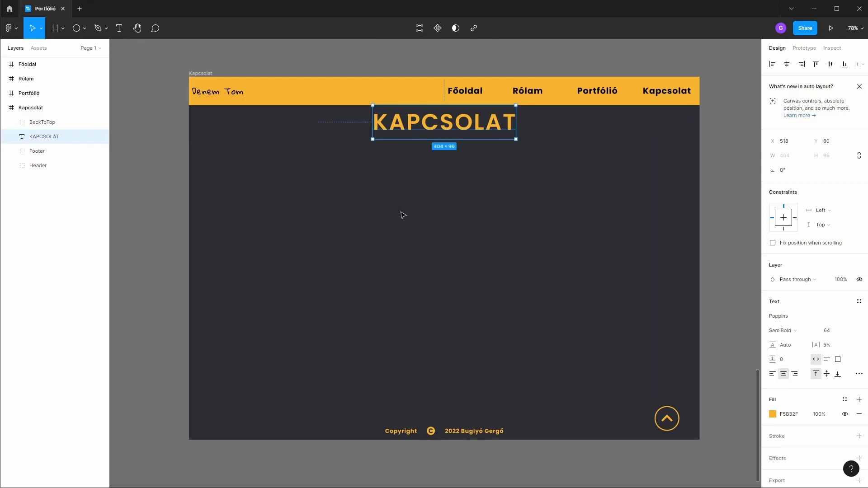
pyautogui.press('Escape')
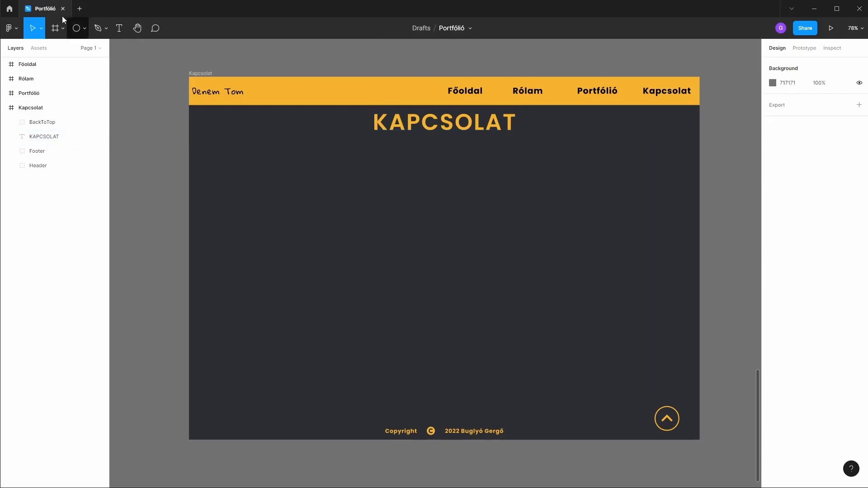
pyautogui.click(83, 27)
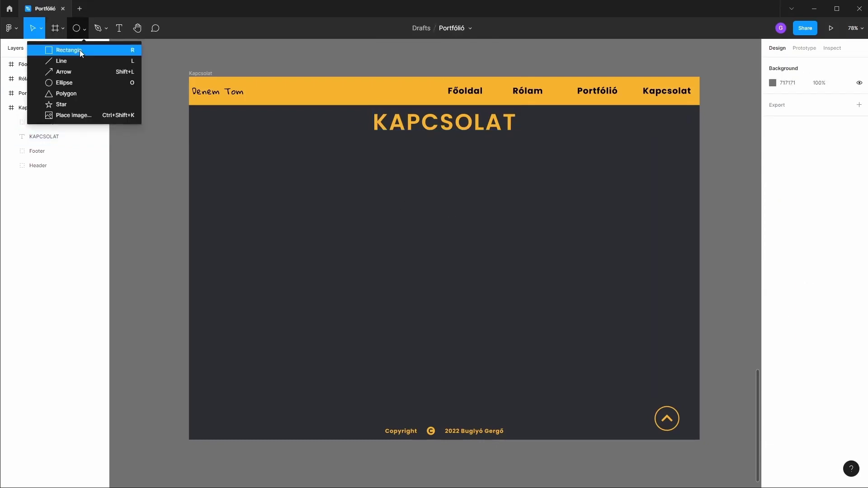
pyautogui.click(79, 48)
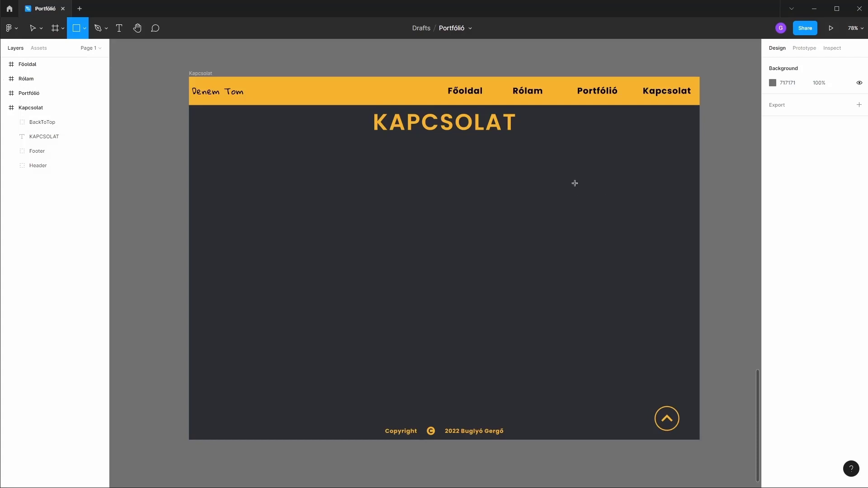
# Step: Copy the Rólam profile content group into the Kapcsolat page
pyautogui.press('v')
pyautogui.scroll(-2, 571, 192)
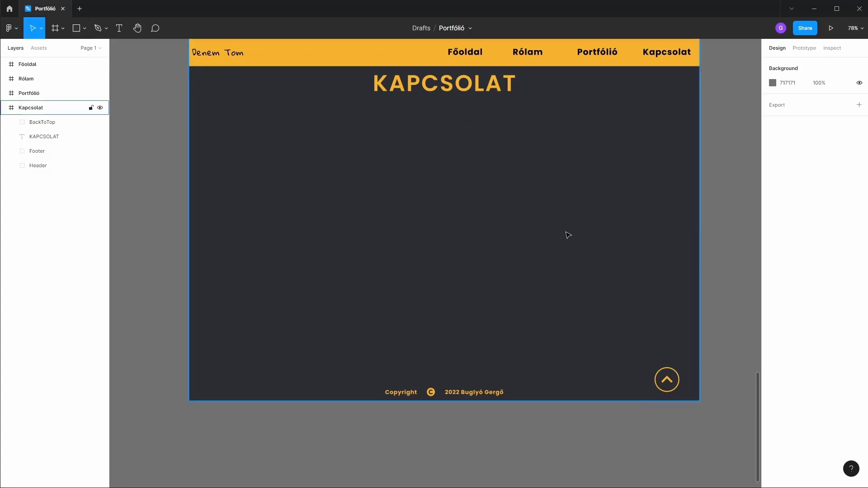
pyautogui.keyDown('ctrl'); pyautogui.scroll(-5, 567, 235); pyautogui.keyUp('ctrl')
pyautogui.scroll(2, 535, 287)
pyautogui.scroll(2, 581, 170)
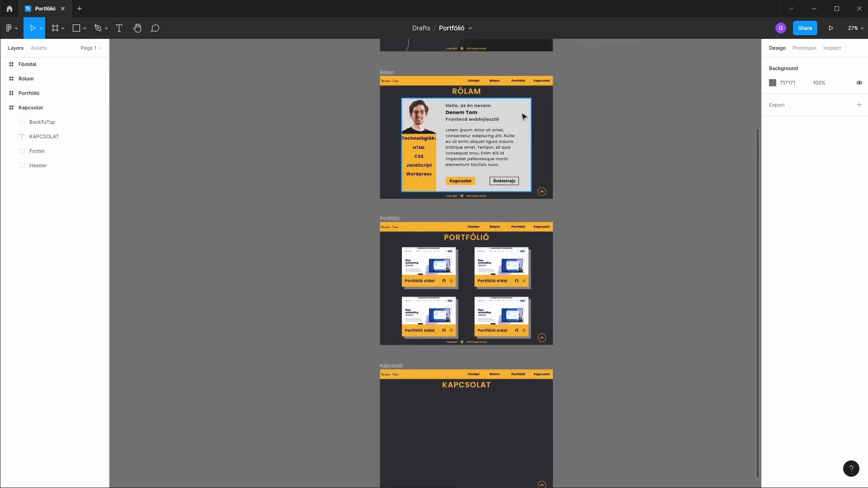
pyautogui.click(500, 170)
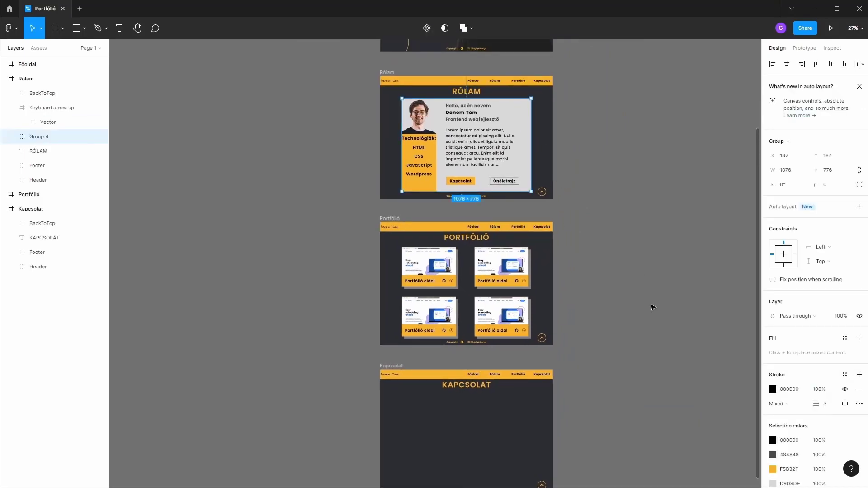
pyautogui.scroll(-3, 649, 272)
pyautogui.scroll(1, 623, 222)
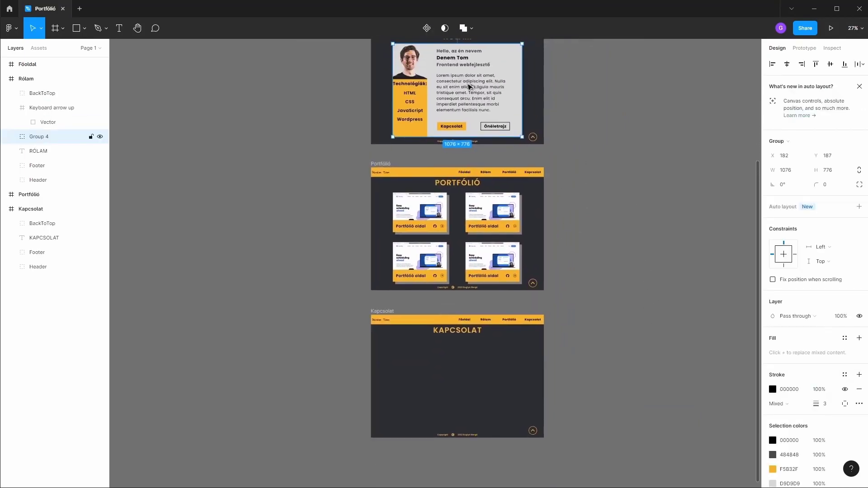
pyautogui.moveTo(500, 87); pyautogui.dragTo(505, 378)
# Step: Delete Group 1, Group 3 and Frame 2 from the copy and shorten the grey panel to 563
pyautogui.scroll(-2, 493, 315)
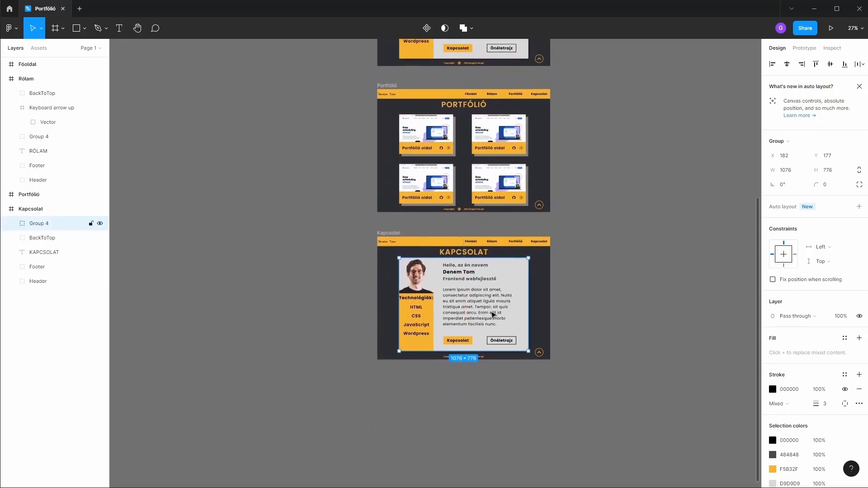
pyautogui.click(12, 224)
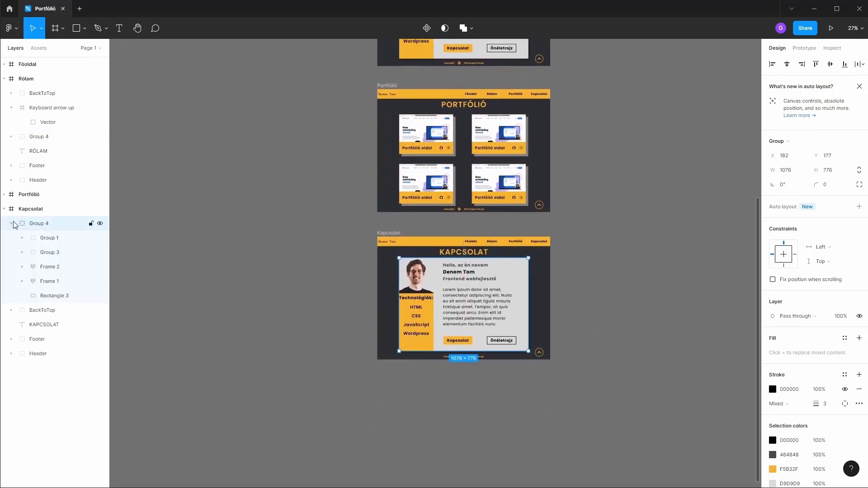
pyautogui.click(41, 242)
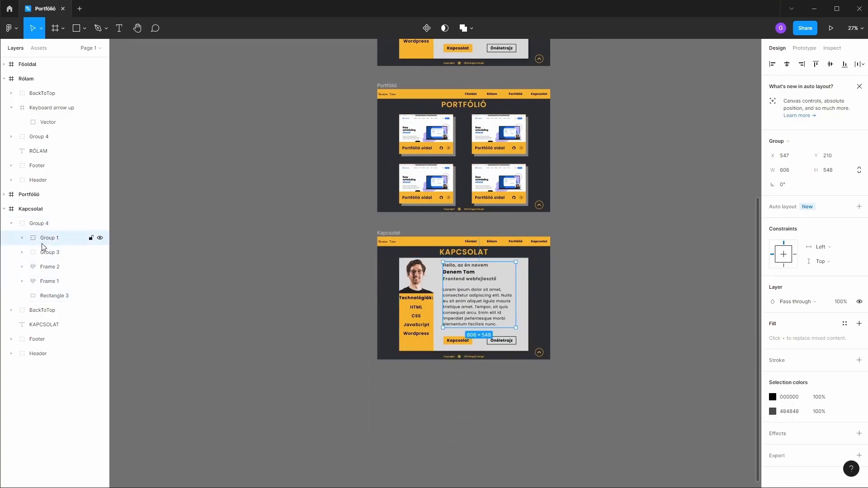
pyautogui.keyDown('shift'); pyautogui.click(47, 253); pyautogui.keyUp('shift')
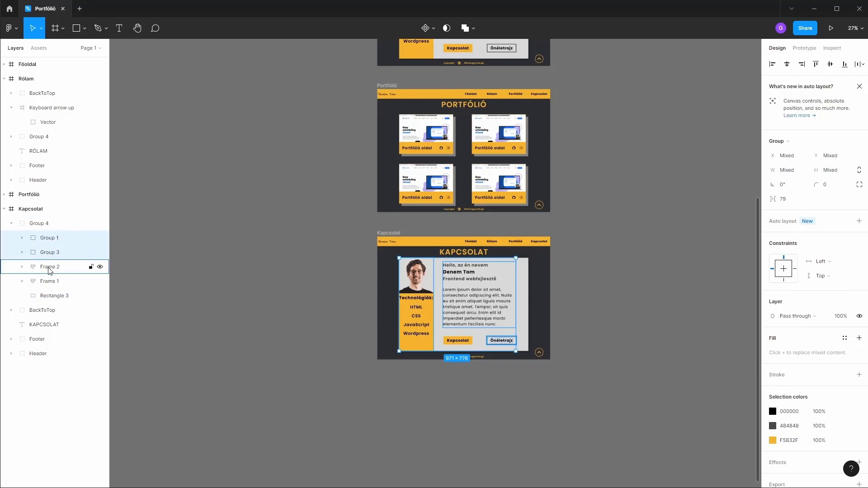
pyautogui.keyDown('shift'); pyautogui.click(48, 267); pyautogui.keyUp('shift')
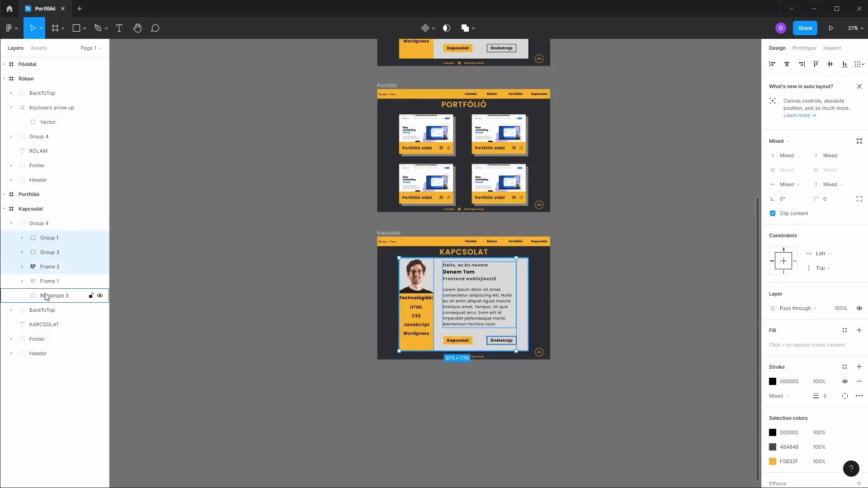
pyautogui.press('Delete')
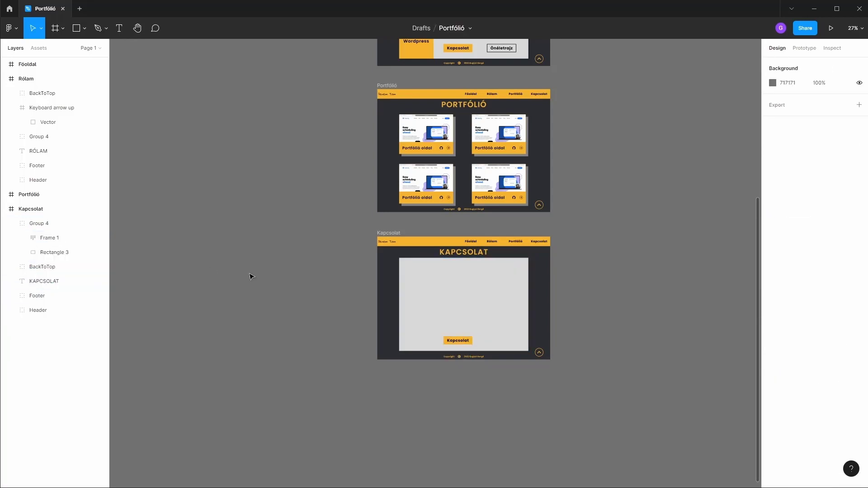
pyautogui.click(466, 307)
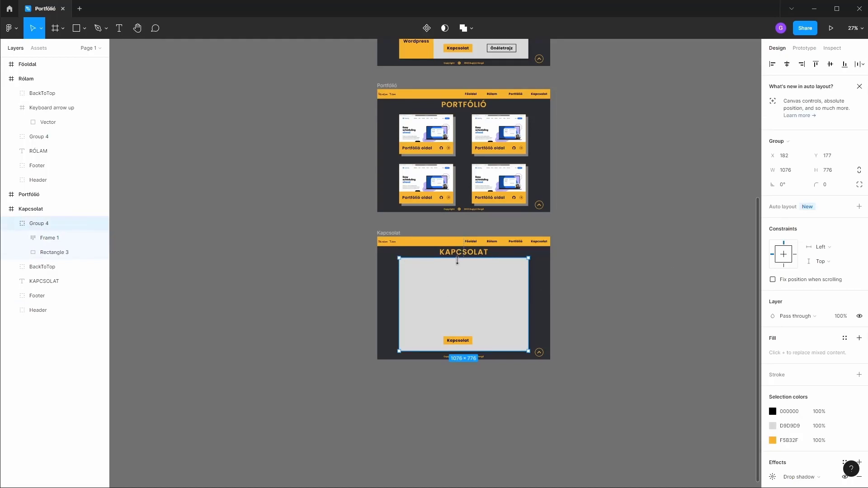
pyautogui.moveTo(457, 260); pyautogui.dragTo(463, 292)
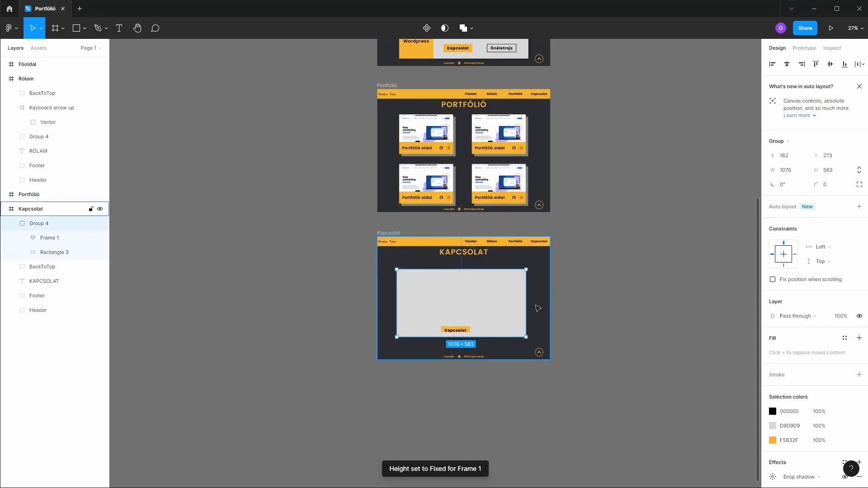
# Step: Add an 8-column layout grid to Kapcsolat and narrow the grey panel to 710 wide
pyautogui.click(31, 208)
pyautogui.click(858, 243)
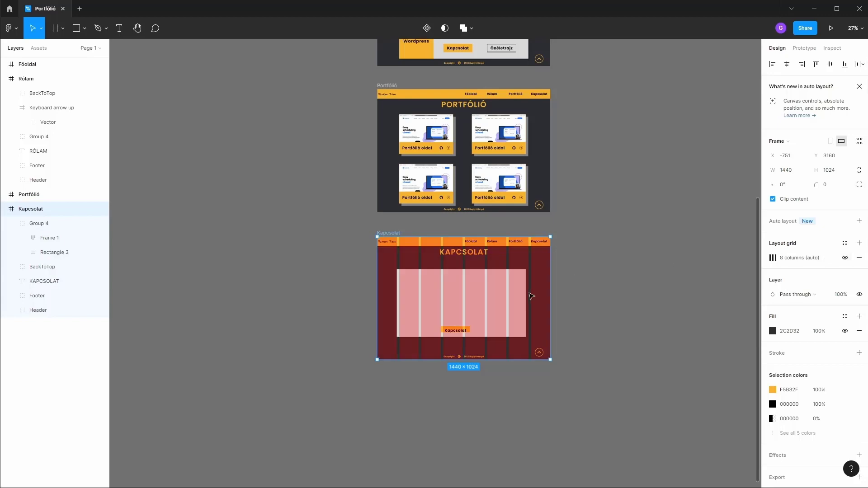
pyautogui.click(516, 294)
pyautogui.scroll(3, 486, 302)
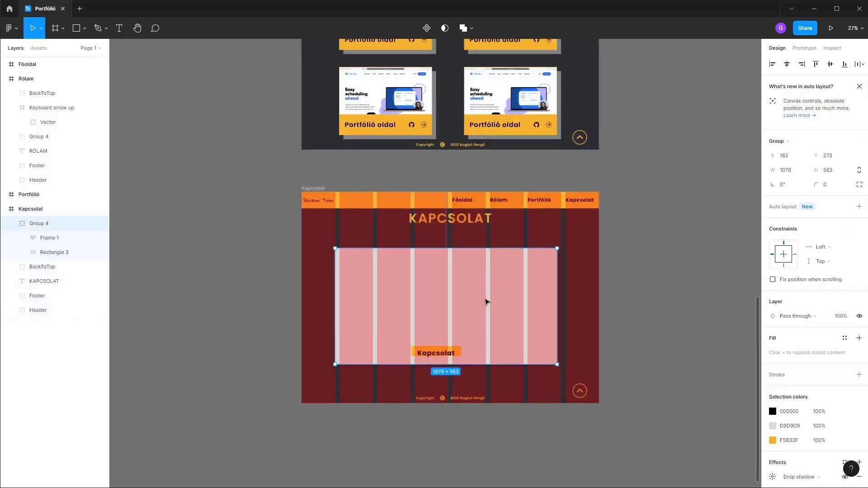
pyautogui.moveTo(567, 281); pyautogui.dragTo(527, 282)
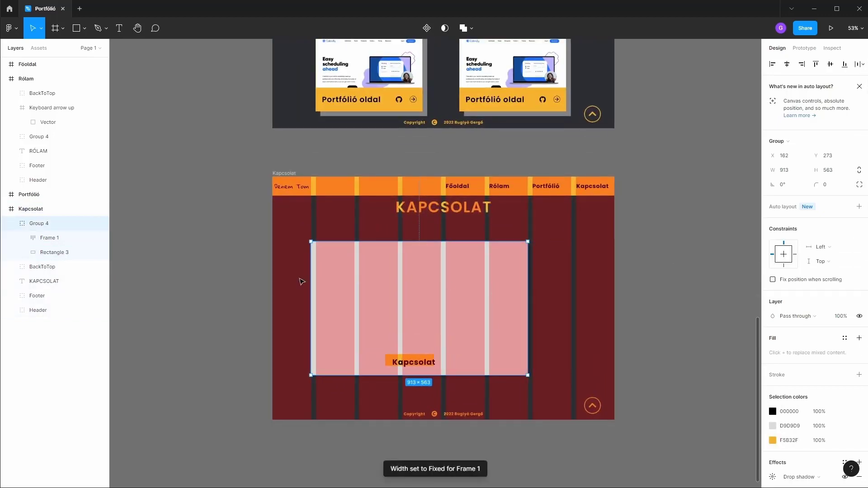
pyautogui.moveTo(312, 278); pyautogui.dragTo(359, 283)
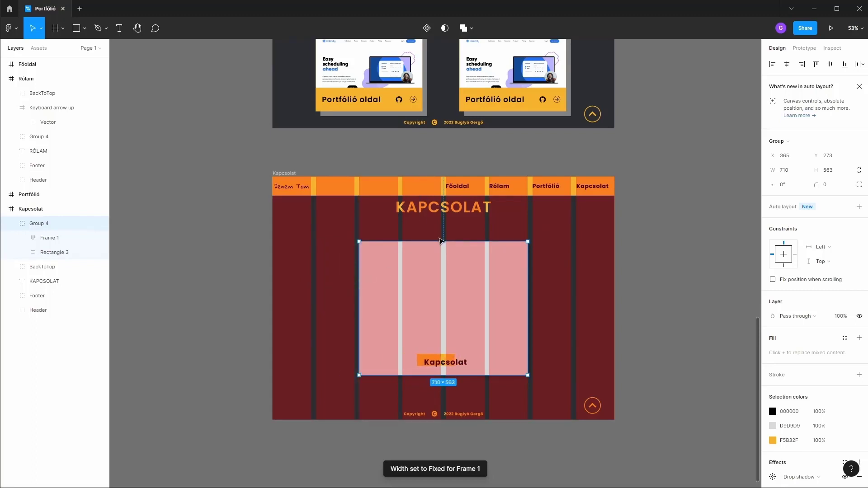
# Step: Fine-tune the grey panel to 750 × 493, centred under the KAPCSOLAT heading
pyautogui.moveTo(443, 242)
pyautogui.mouseDown()
pyautogui.moveTo(443, 264)
pyautogui.moveTo(443, 253)
pyautogui.mouseUp()
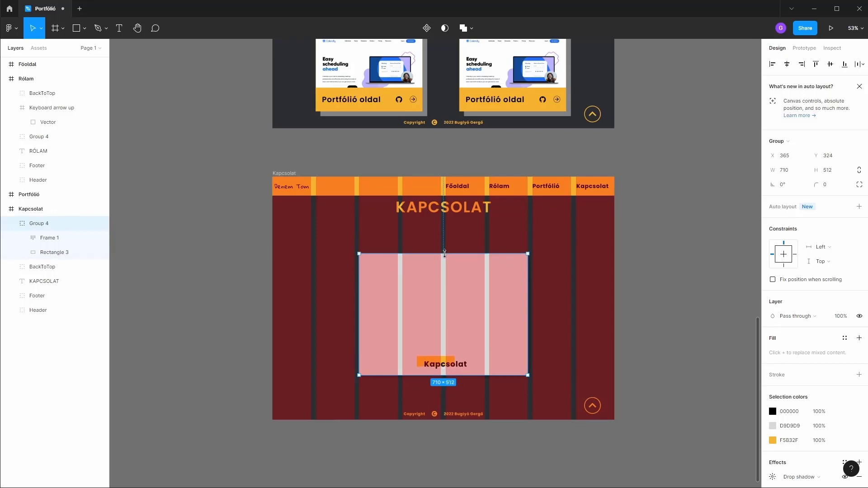
pyautogui.moveTo(528, 293); pyautogui.dragTo(533, 293)
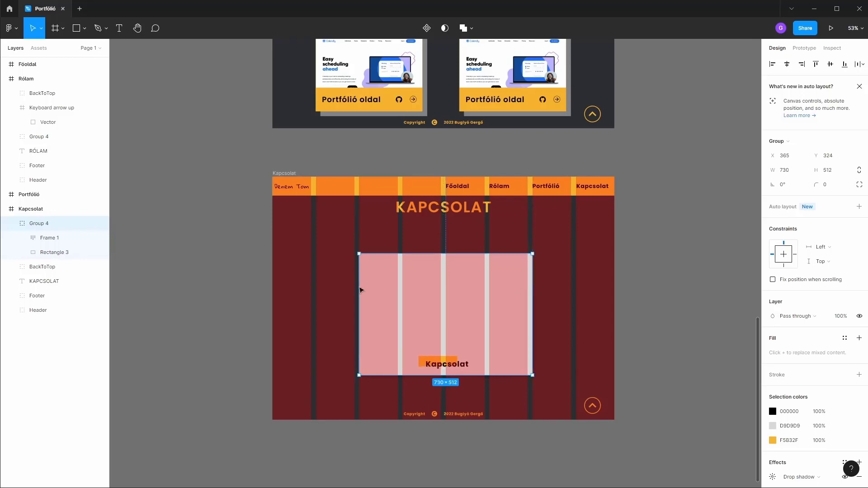
pyautogui.moveTo(359, 285); pyautogui.dragTo(354, 285)
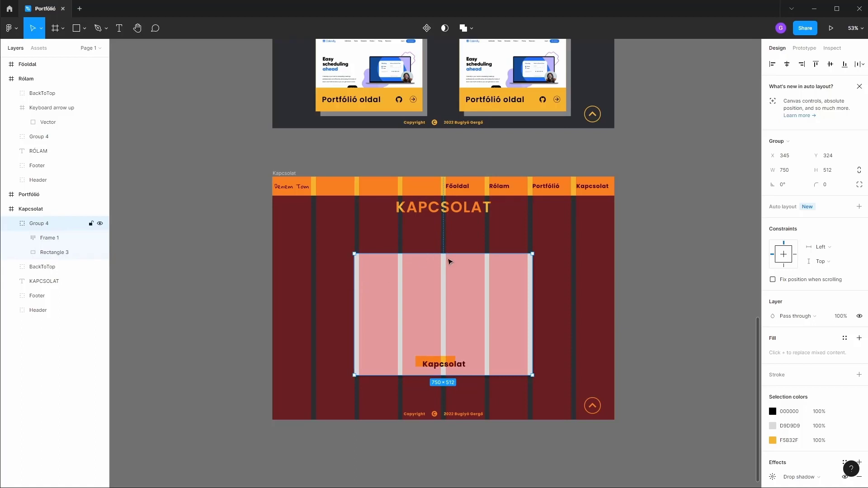
pyautogui.moveTo(450, 262); pyautogui.dragTo(448, 273)
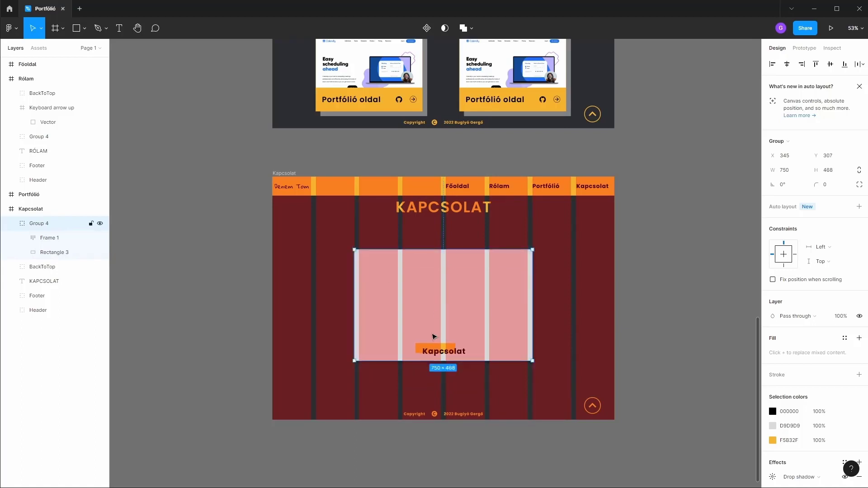
pyautogui.moveTo(489, 361); pyautogui.dragTo(489, 366)
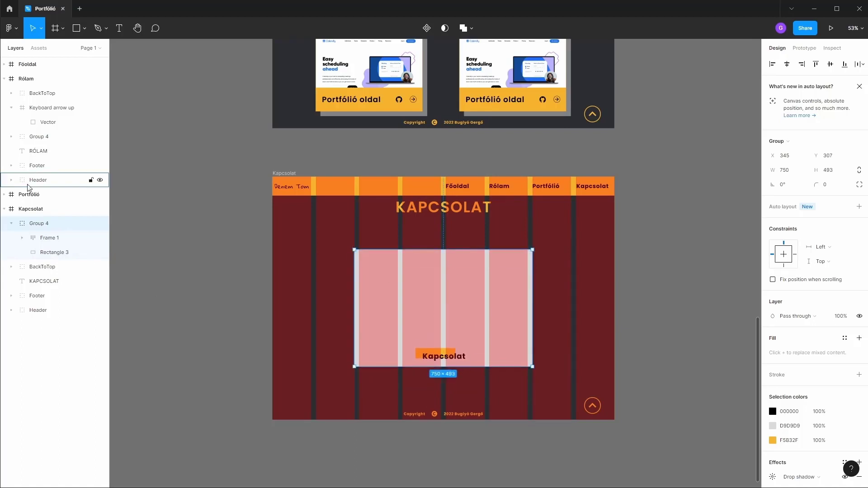
pyautogui.click(43, 237)
pyautogui.scroll(2, 454, 367)
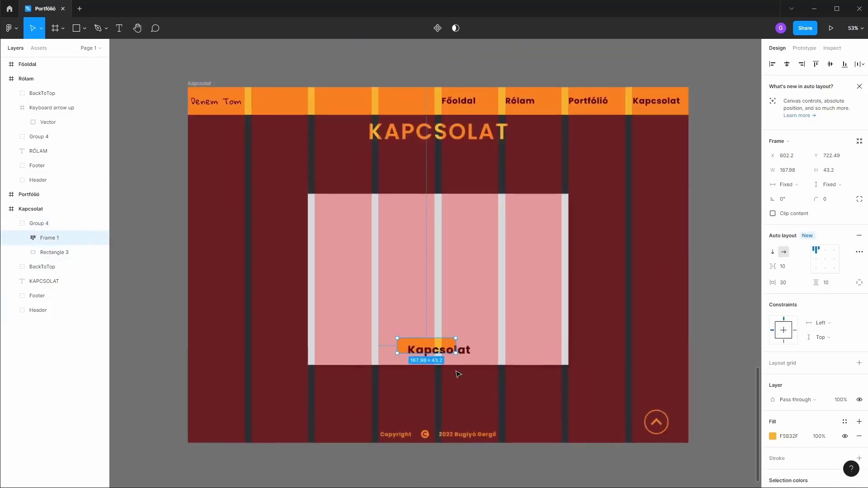
pyautogui.scroll(2, 454, 368)
# Step: Relabel the panel's Kapcsolat button to Elküld
pyautogui.click(431, 346)
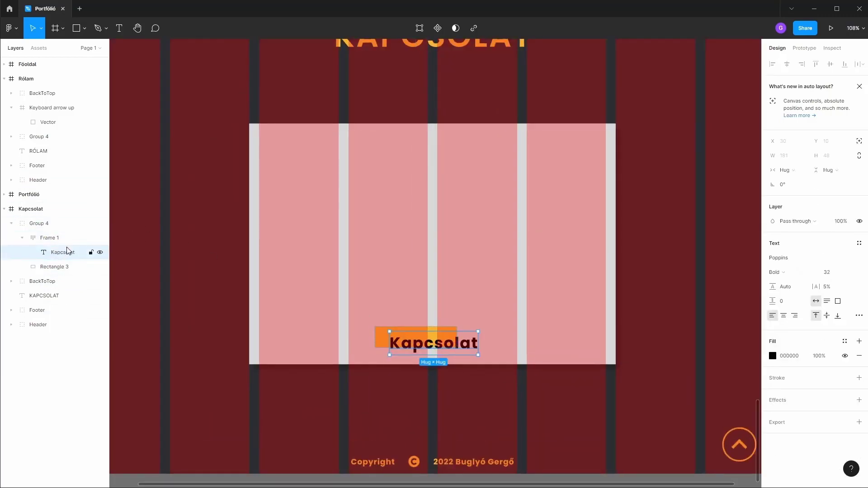
pyautogui.doubleClick(449, 347)
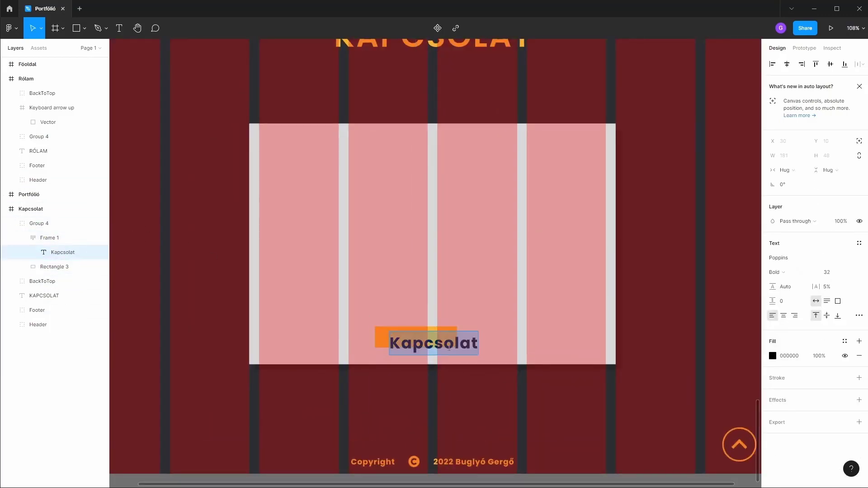
pyautogui.write('Elküld')
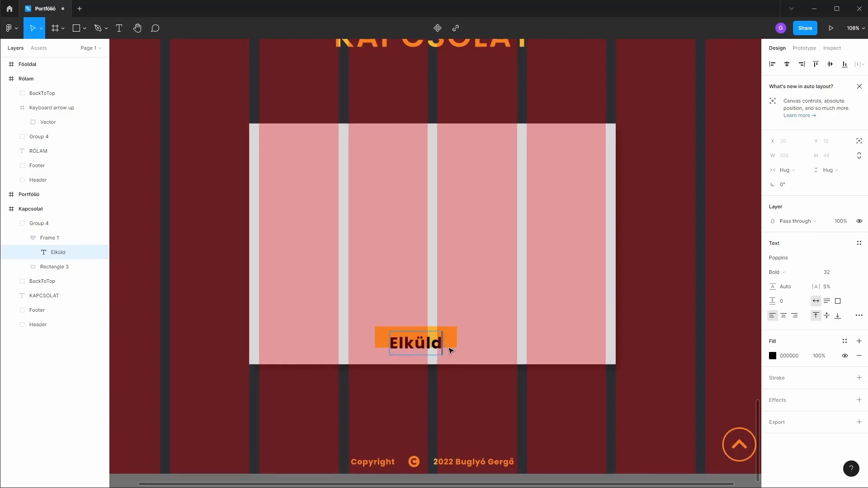
pyautogui.press('Escape')
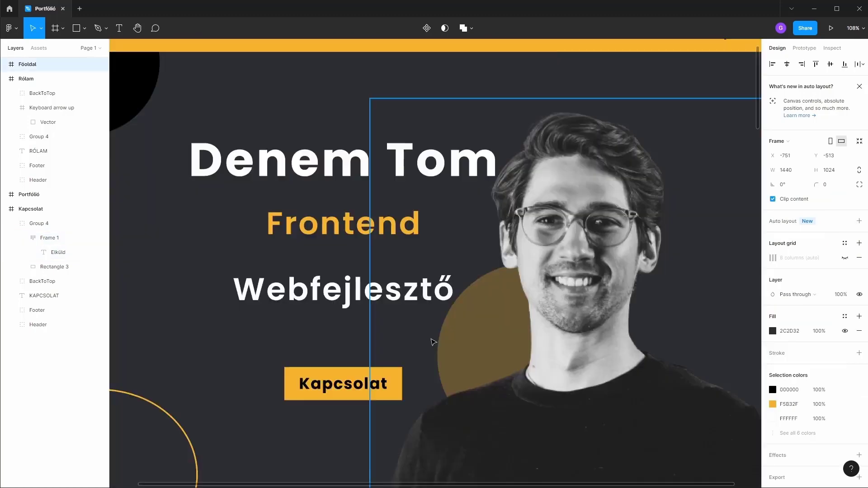
pyautogui.scroll(-3, 433, 343)
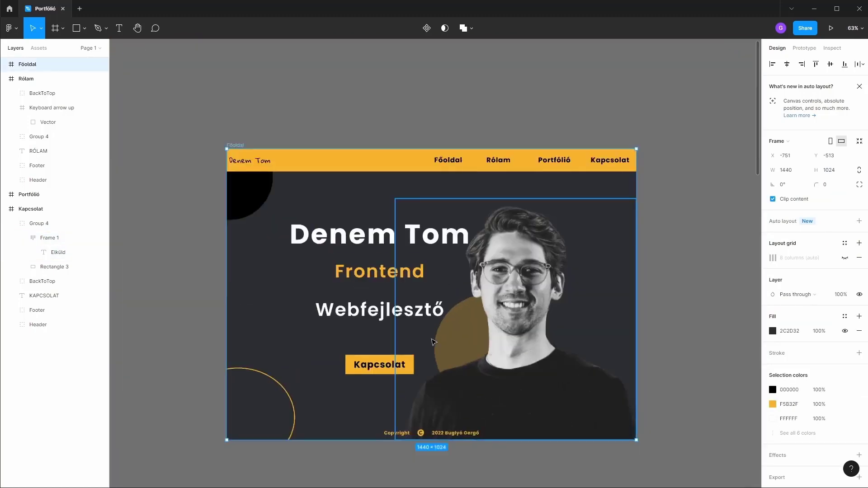
pyautogui.scroll(-5, 433, 342)
pyautogui.scroll(-3, 429, 293)
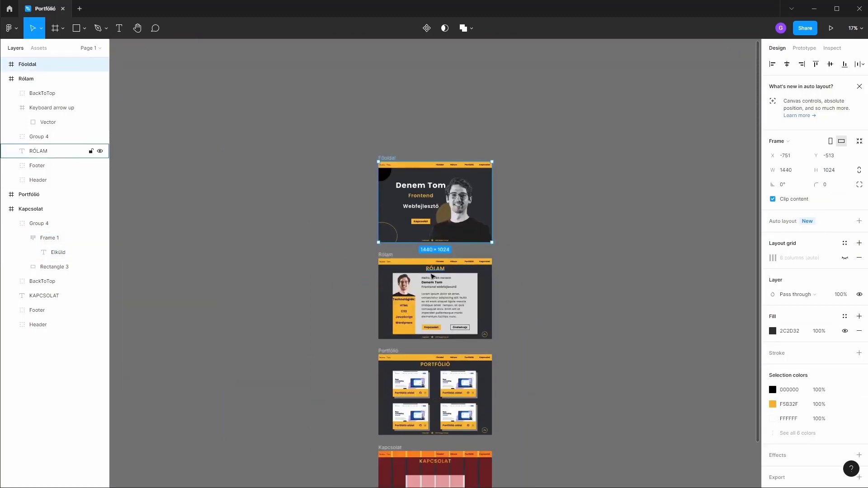
# Step: Copy the orange Kapcsolat button from the Főoldal page and delete the panel's Elküld button
pyautogui.click(421, 223)
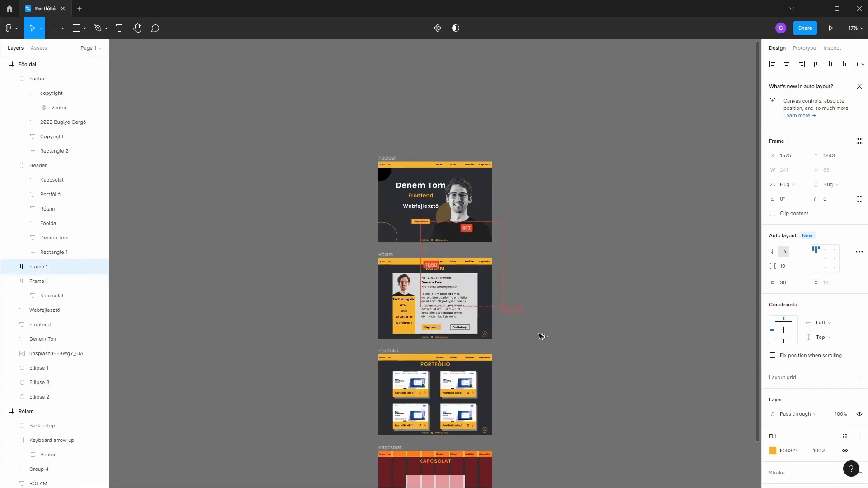
pyautogui.moveTo(421, 222); pyautogui.dragTo(554, 441)
pyautogui.scroll(-4, 419, 331)
pyautogui.scroll(5, 418, 331)
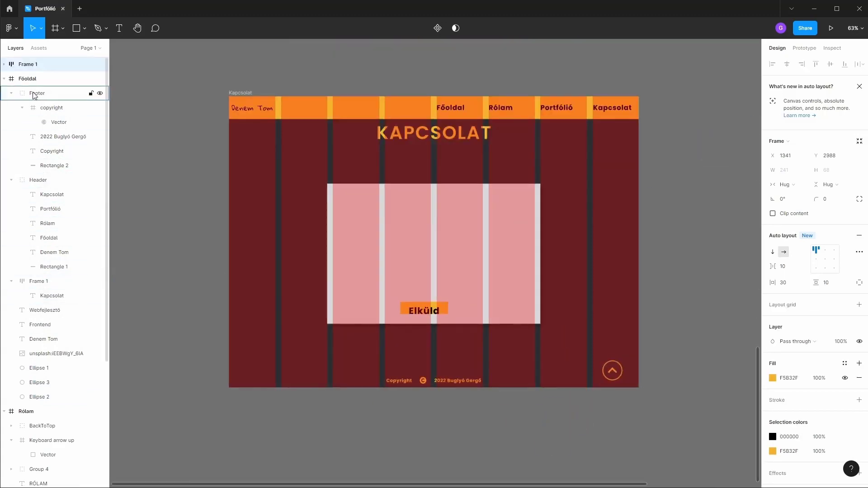
pyautogui.click(4, 79)
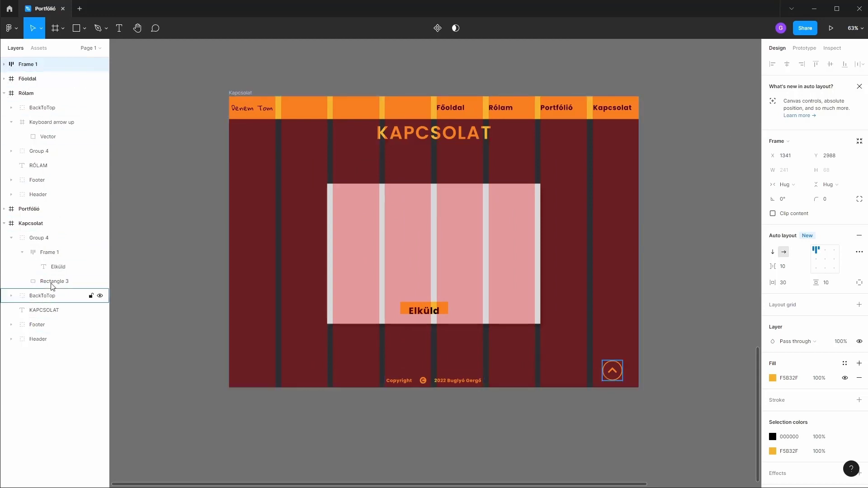
pyautogui.click(54, 253)
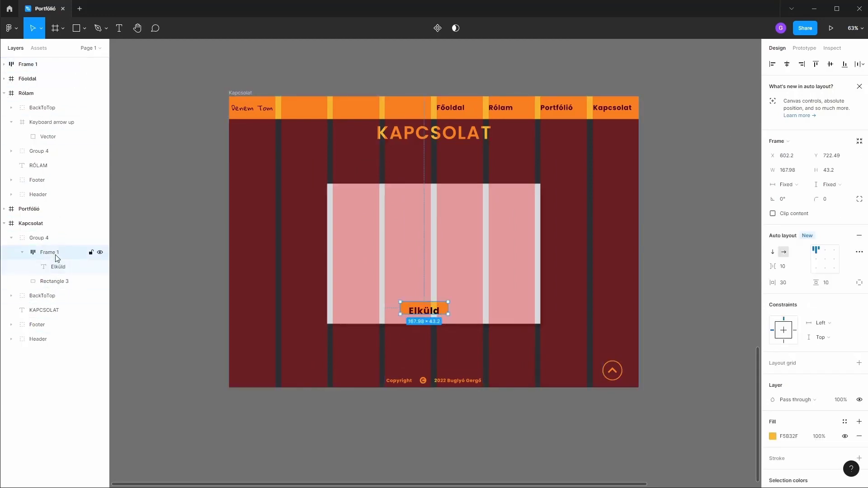
pyautogui.press('Delete')
# Step: Relabel the copied orange button Elküld and select its auto-layout frame
pyautogui.keyDown('ctrl'); pyautogui.scroll(-3, 546, 240); pyautogui.keyUp('ctrl')
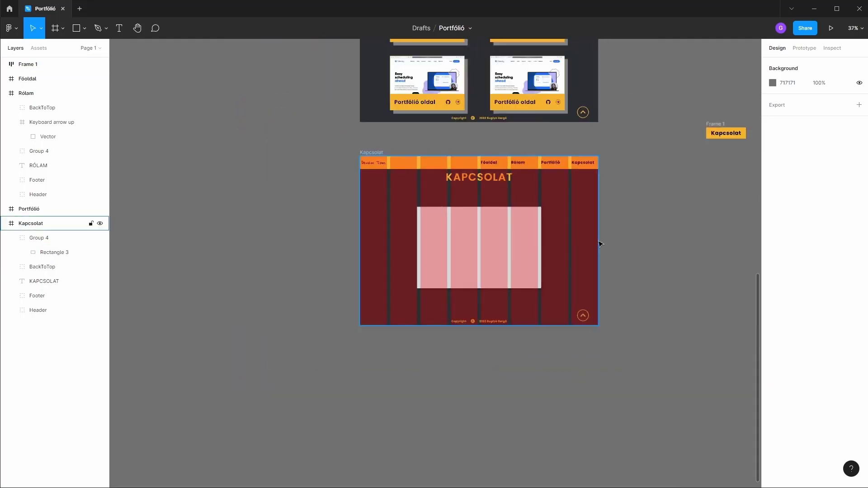
pyautogui.hscroll(2, 596, 242)
pyautogui.click(656, 158)
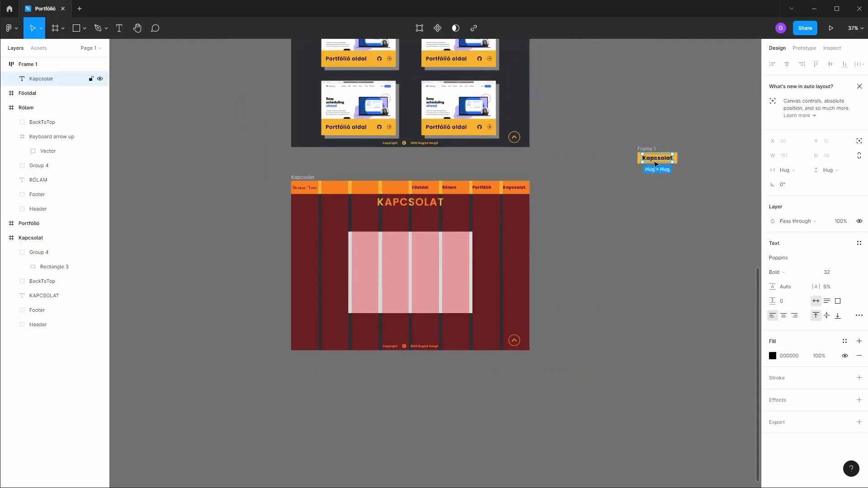
pyautogui.doubleClick(656, 161)
pyautogui.write('Elk')
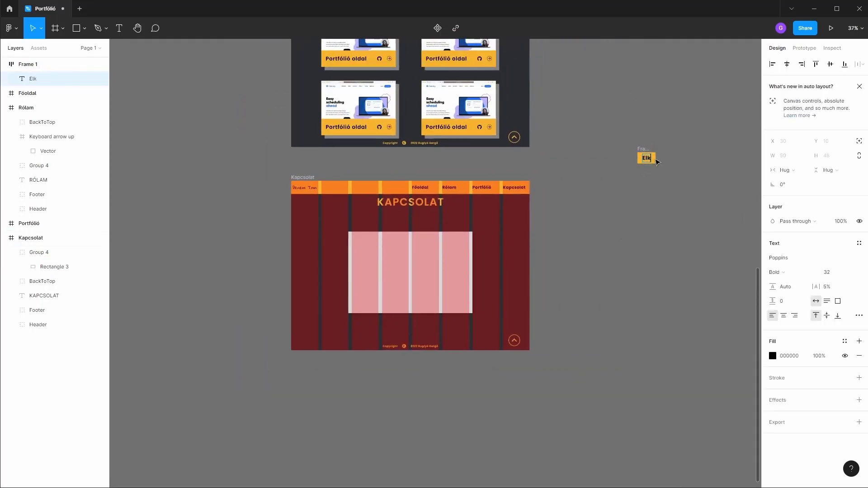
pyautogui.write('üld')
pyautogui.press('Escape')
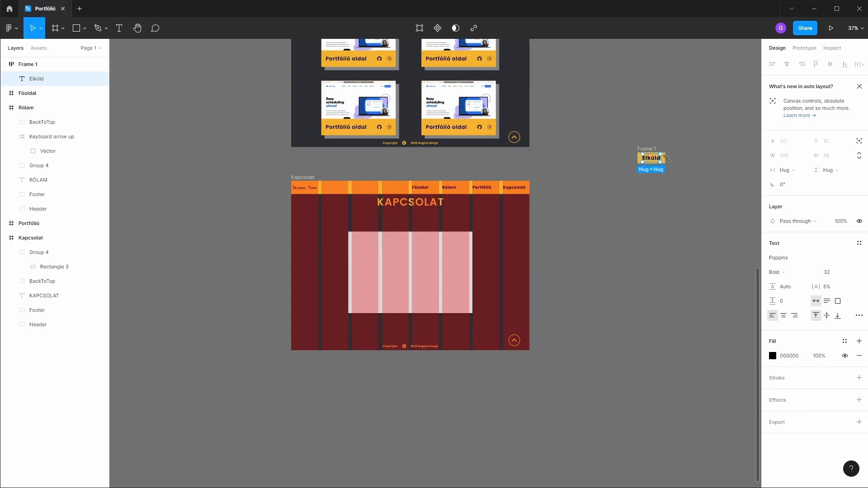
pyautogui.click(680, 163)
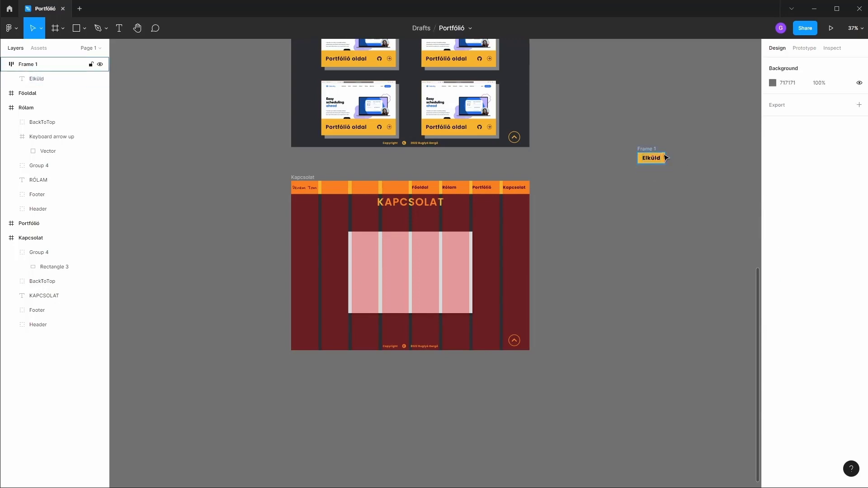
pyautogui.click(663, 158)
# Step: Move the Elküld button into the Kapcsolat page over the form box
pyautogui.moveTo(652, 161); pyautogui.dragTo(458, 304)
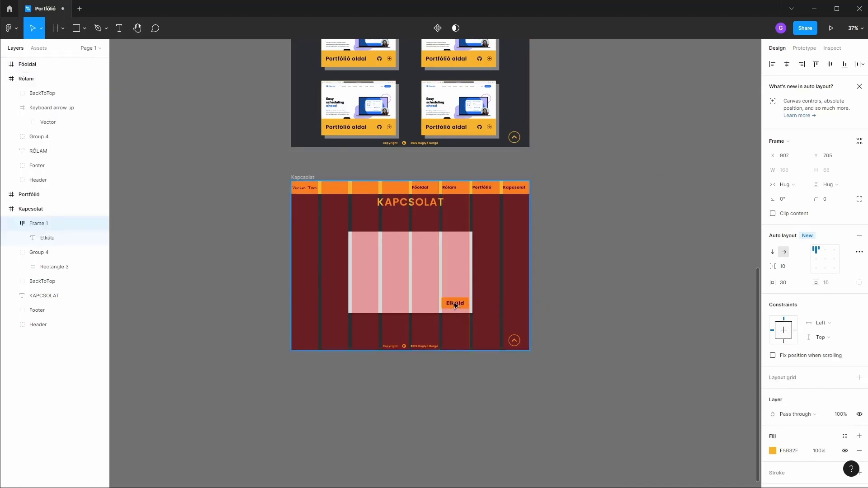
pyautogui.keyDown('ctrl'); pyautogui.scroll(3, 457, 305); pyautogui.keyUp('ctrl')
pyautogui.keyDown('ctrl'); pyautogui.scroll(3, 457, 307); pyautogui.keyUp('ctrl')
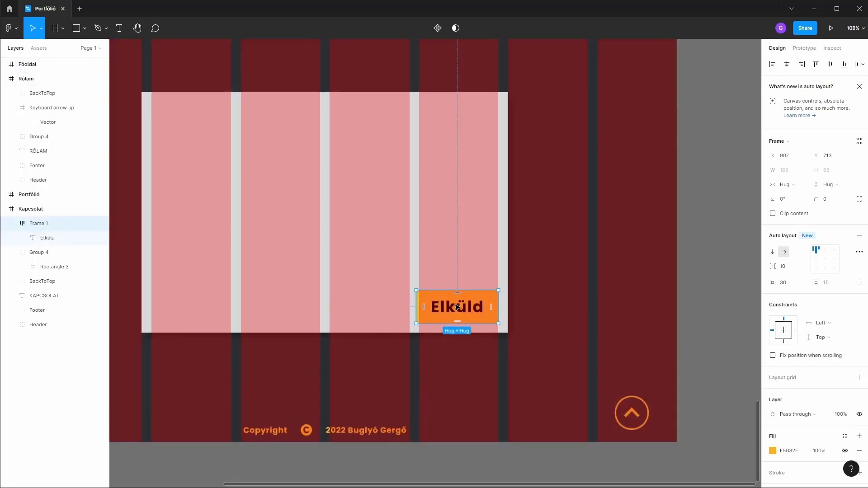
pyautogui.moveTo(458, 306); pyautogui.dragTo(461, 306)
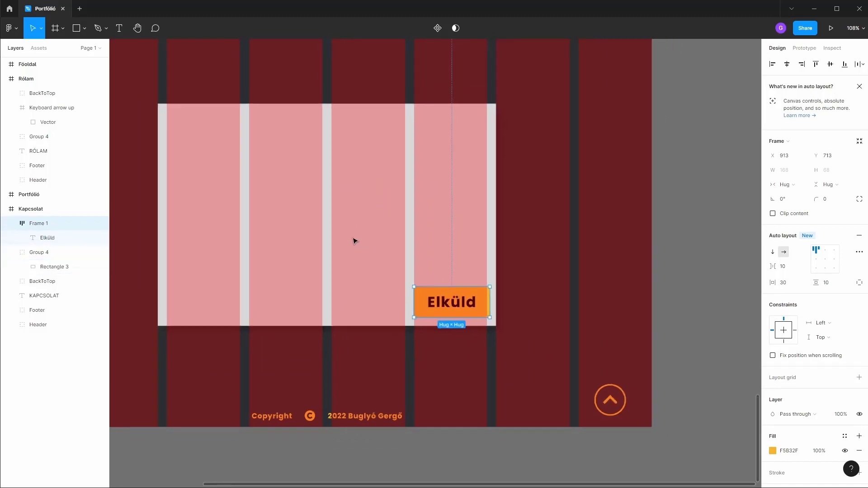
# Step: Give the button 50 px horizontal padding and place it at the form box's bottom-right
pyautogui.keyDown('ctrl'); pyautogui.scroll(-1, 355, 241); pyautogui.keyUp('ctrl')
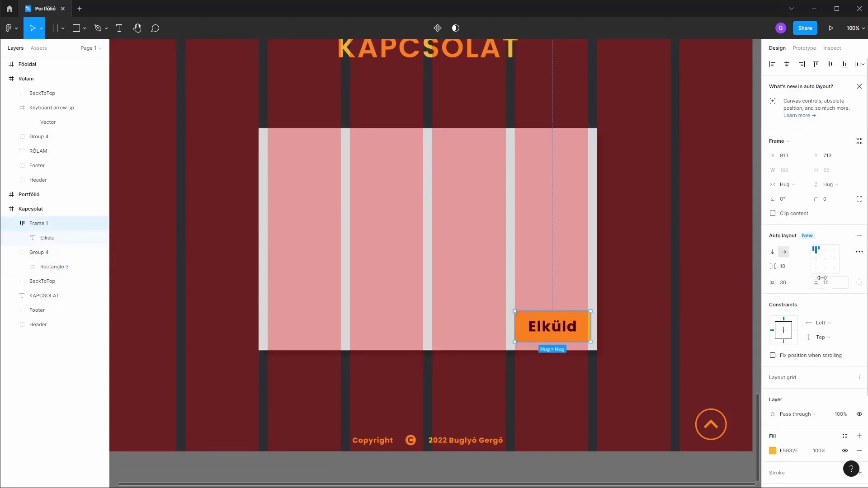
pyautogui.click(784, 282)
pyautogui.press('Tab')
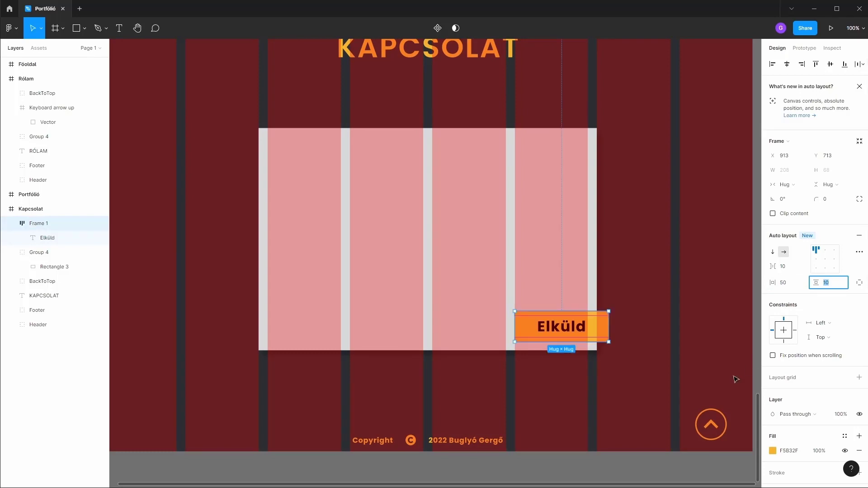
pyautogui.moveTo(559, 324)
pyautogui.mouseDown()
pyautogui.moveTo(503, 330)
pyautogui.moveTo(531, 326)
pyautogui.mouseUp()
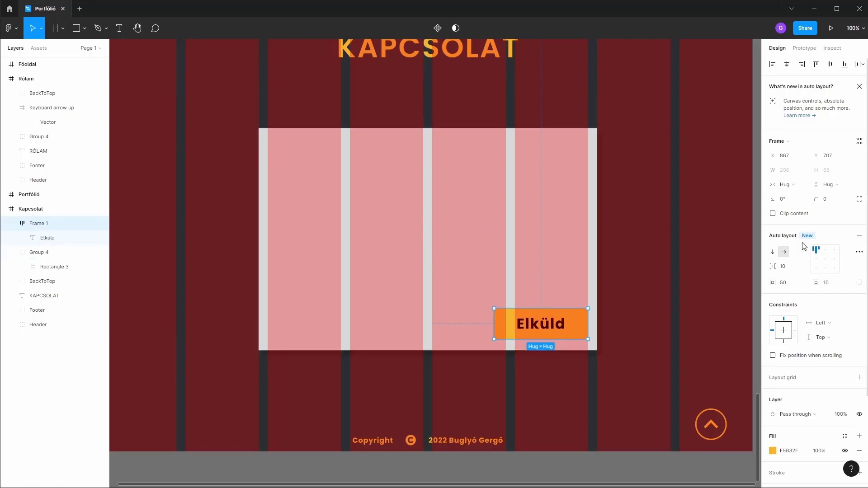
pyautogui.click(826, 283)
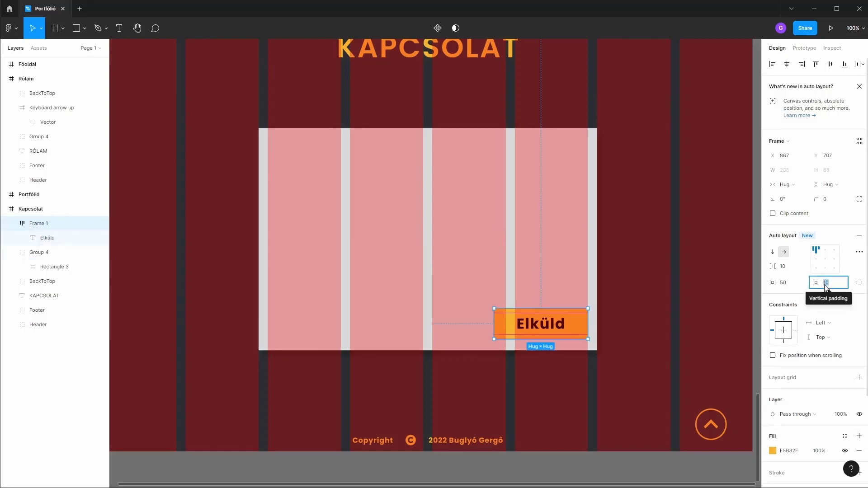
pyautogui.click(544, 284)
pyautogui.keyDown('ctrl'); pyautogui.scroll(-2, 444, 257); pyautogui.keyUp('ctrl')
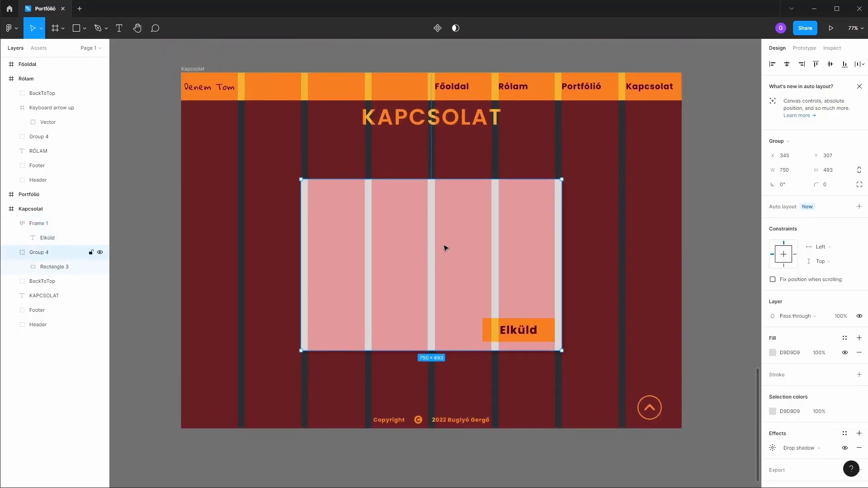
# Step: Draw a thin input field across the form's top with a black stroke and no fill
pyautogui.click(84, 28)
pyautogui.click(64, 50)
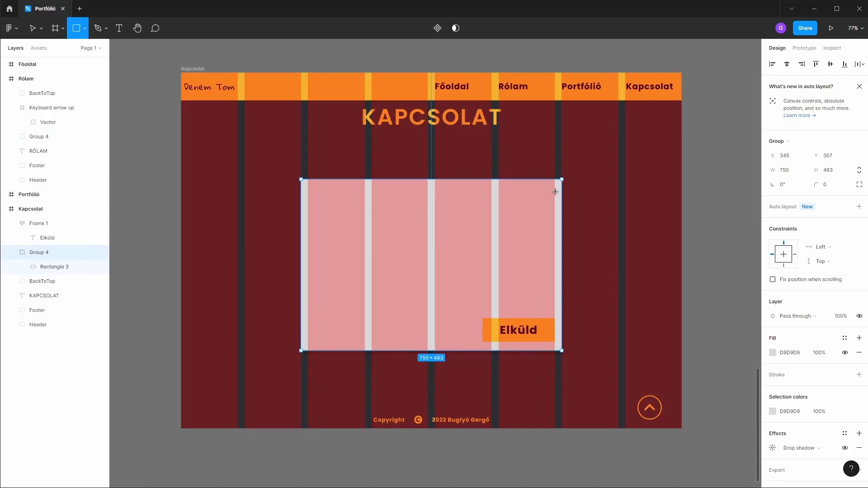
pyautogui.moveTo(555, 189); pyautogui.dragTo(307, 204)
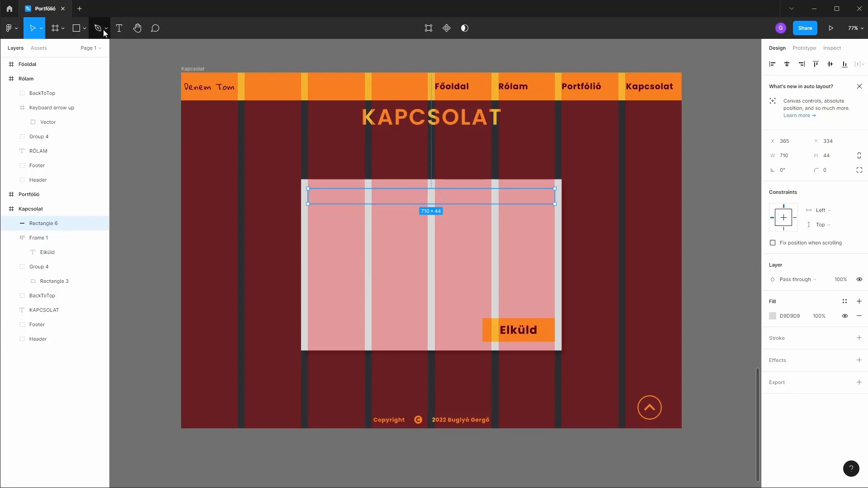
pyautogui.click(119, 28)
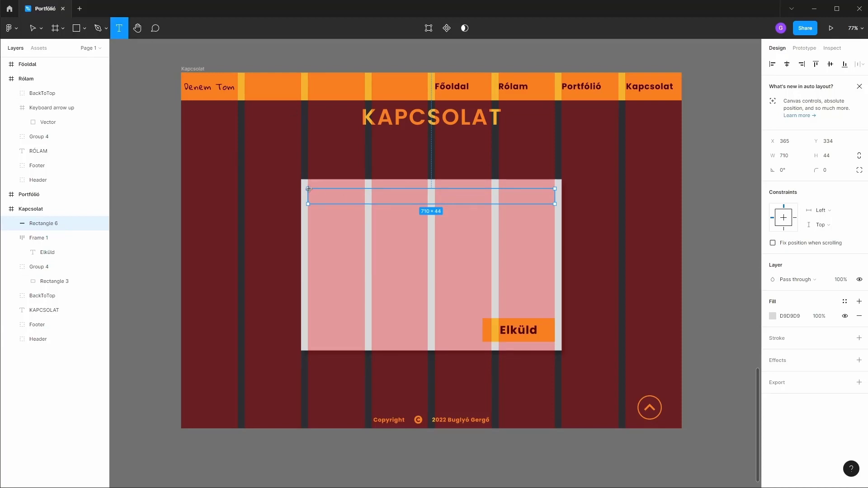
pyautogui.scroll(5, 310, 189)
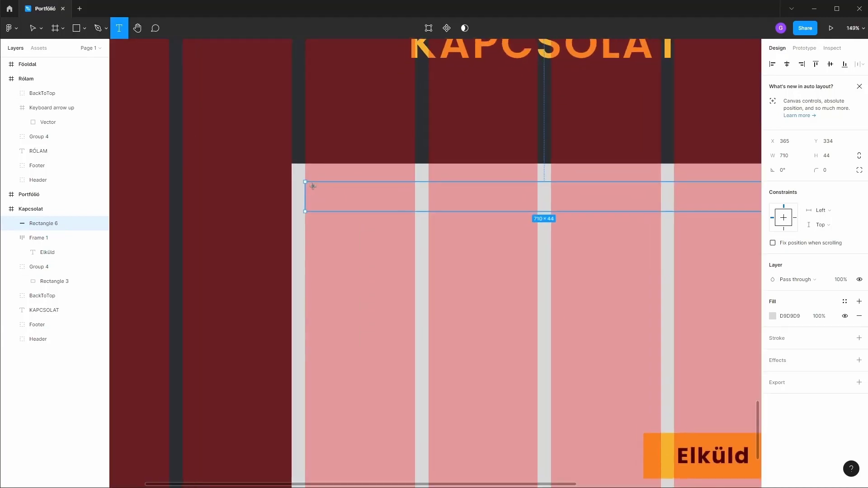
pyautogui.click(307, 182)
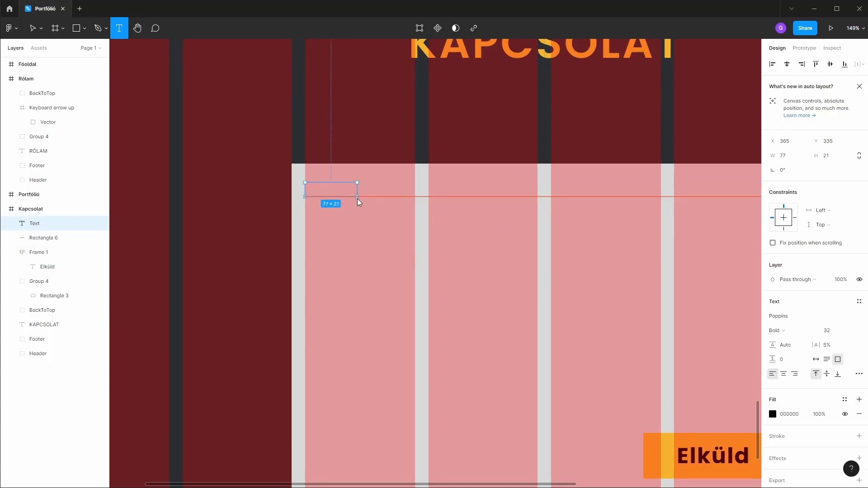
pyautogui.press('Escape')
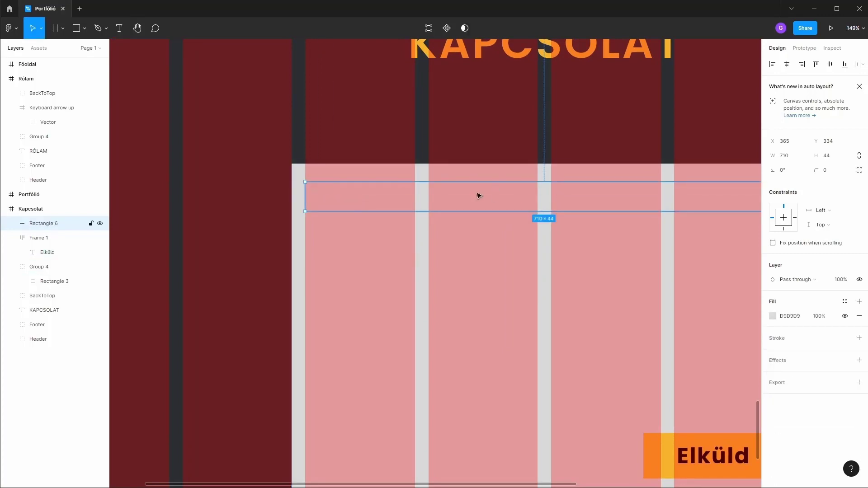
pyautogui.click(858, 338)
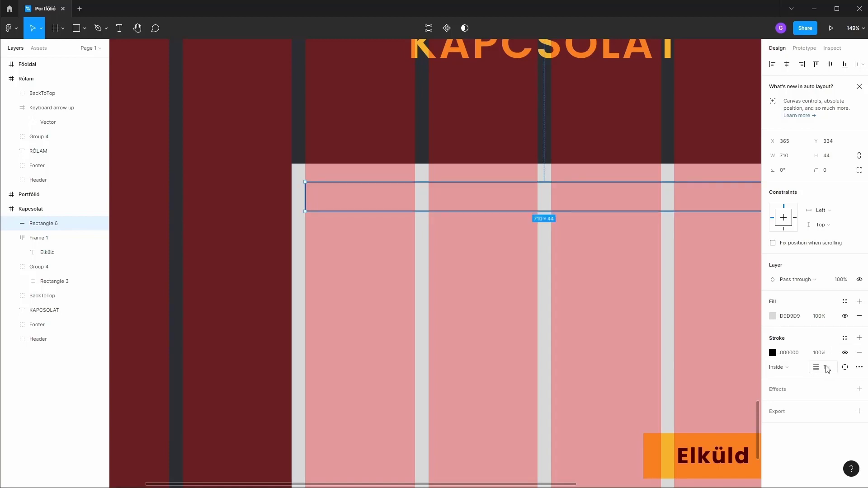
pyautogui.click(859, 316)
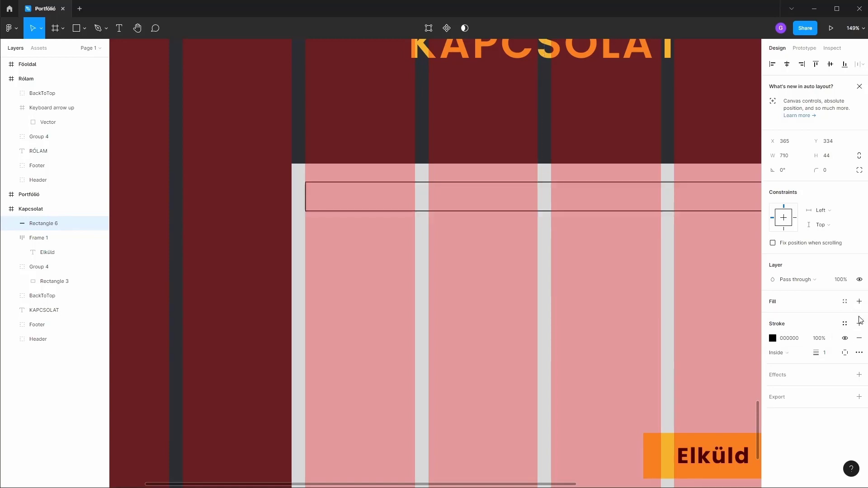
# Step: Add a centred Regular-weight 'Név' label in a 162 px wide text box inside the field
pyautogui.click(119, 28)
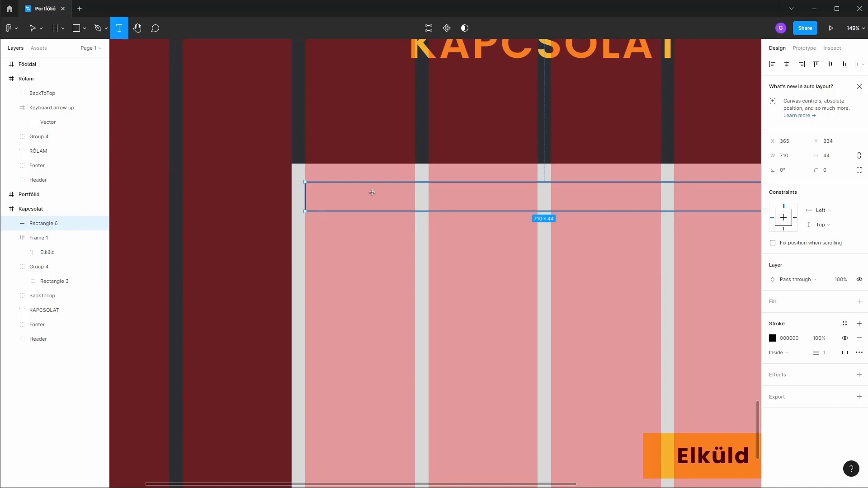
pyautogui.moveTo(314, 185); pyautogui.dragTo(538, 211)
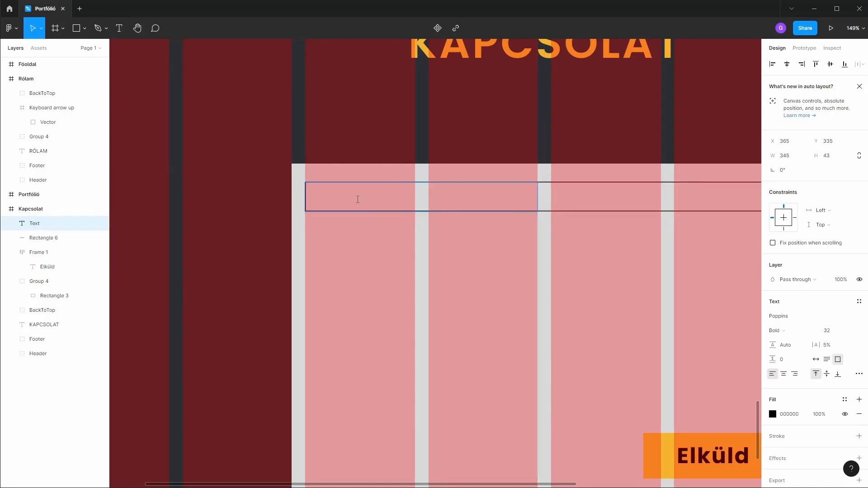
pyautogui.write('Név')
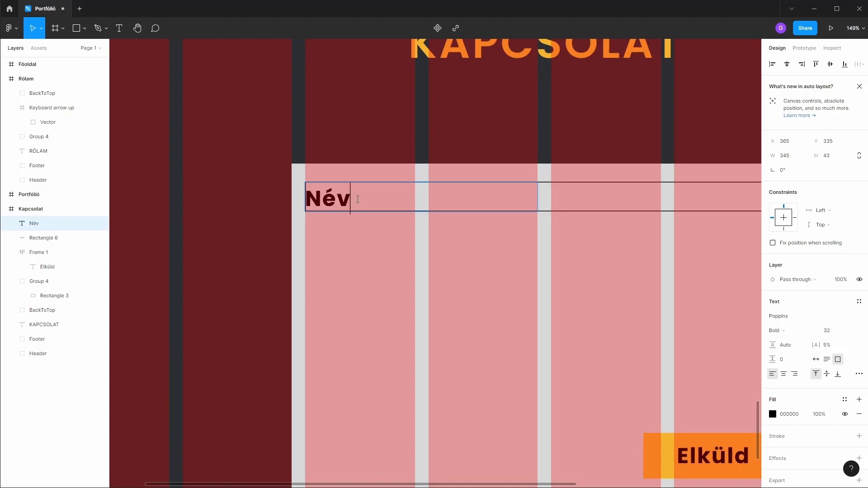
pyautogui.moveTo(357, 200); pyautogui.dragTo(308, 196)
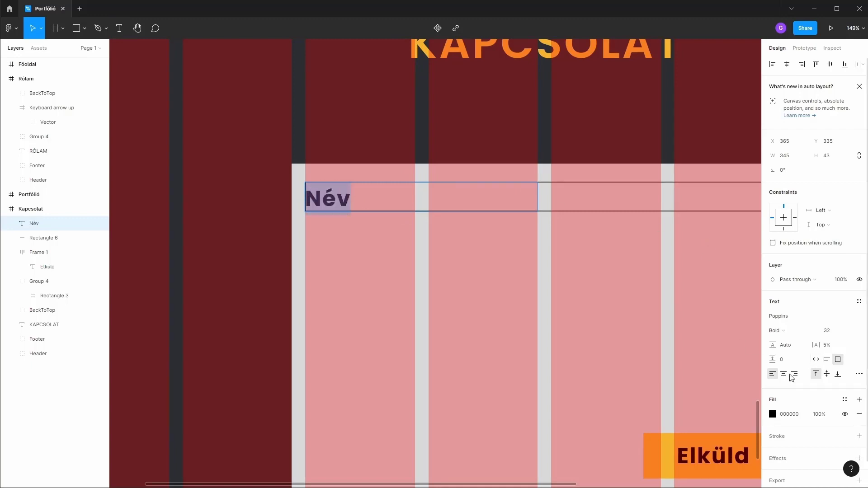
pyautogui.click(813, 334)
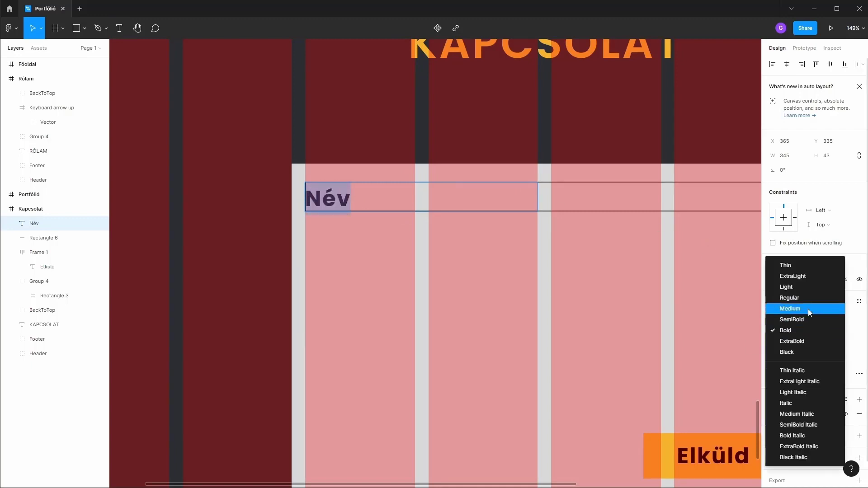
pyautogui.click(809, 298)
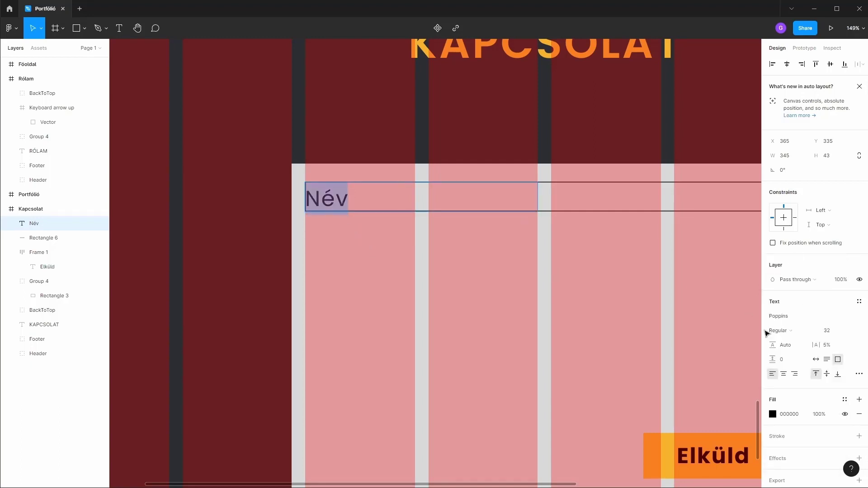
pyautogui.click(785, 375)
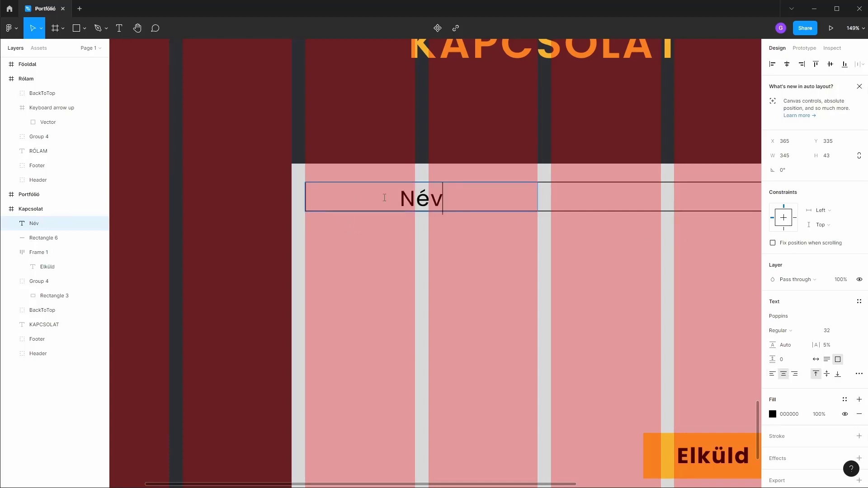
pyautogui.press('Escape')
pyautogui.moveTo(539, 199); pyautogui.dragTo(414, 198)
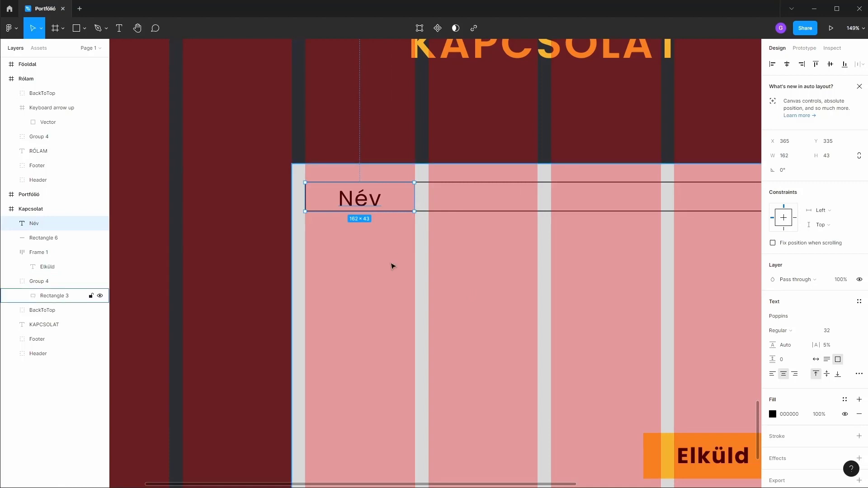
pyautogui.scroll(-2, 393, 266)
pyautogui.scroll(-2, 391, 265)
pyautogui.scroll(-2, 477, 279)
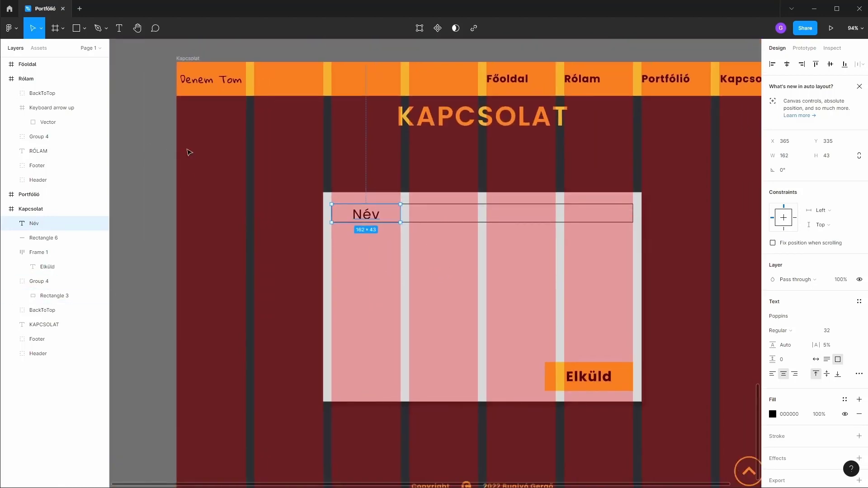
# Step: Duplicate the Név field below itself and relabel the copies 'Email' and 'Üzenet'
pyautogui.click(12, 252)
pyautogui.click(21, 238)
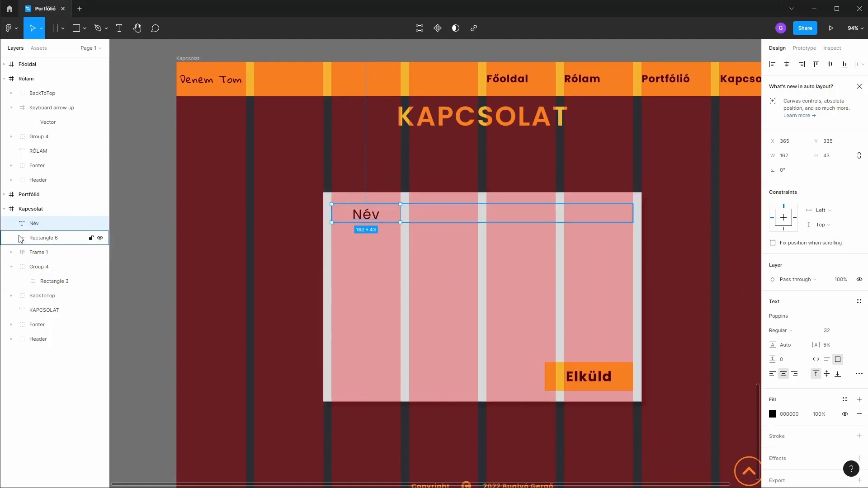
pyautogui.keyDown('shift'); pyautogui.click(42, 225); pyautogui.keyUp('shift')
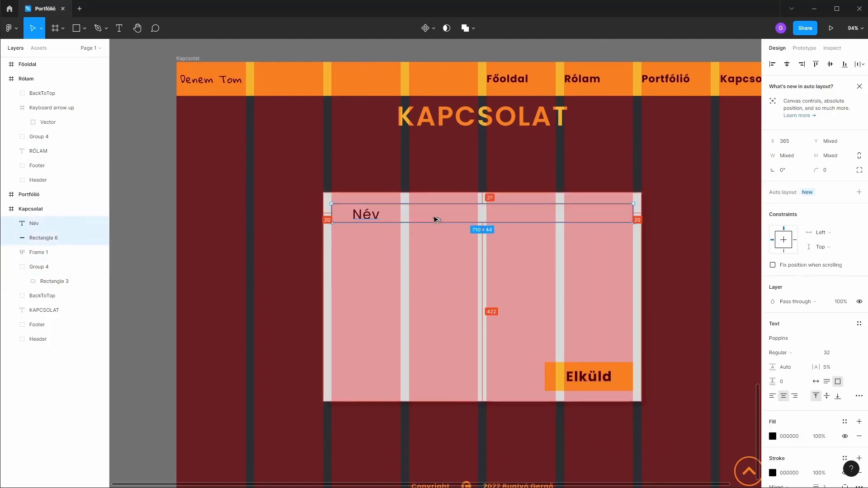
pyautogui.keyDown('alt'); pyautogui.moveTo(437, 216); pyautogui.dragTo(441, 278); pyautogui.keyUp('alt')
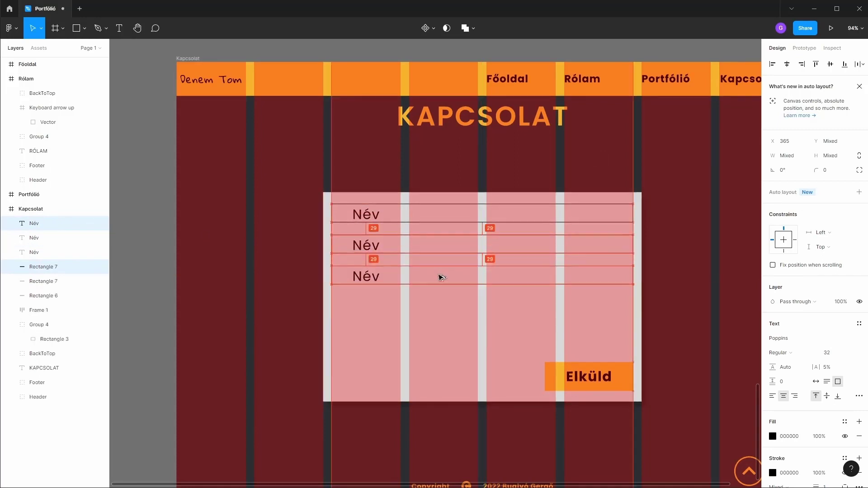
pyautogui.doubleClick(357, 238)
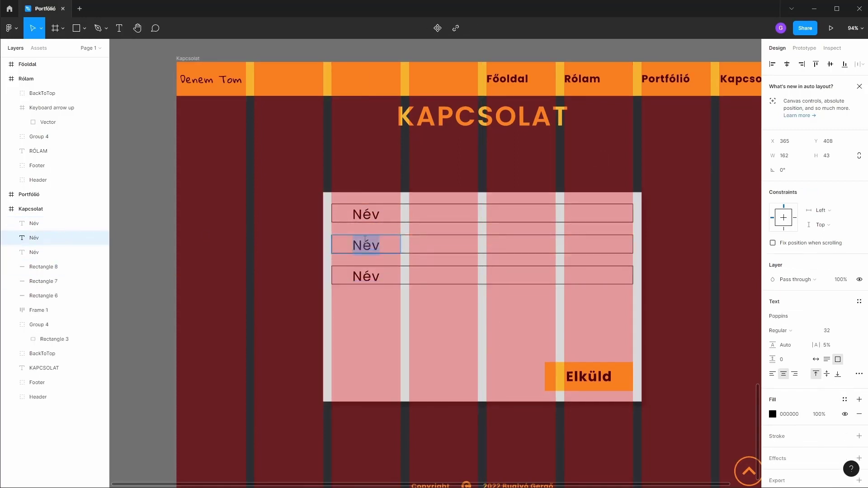
pyautogui.write('Email')
pyautogui.doubleClick(366, 272)
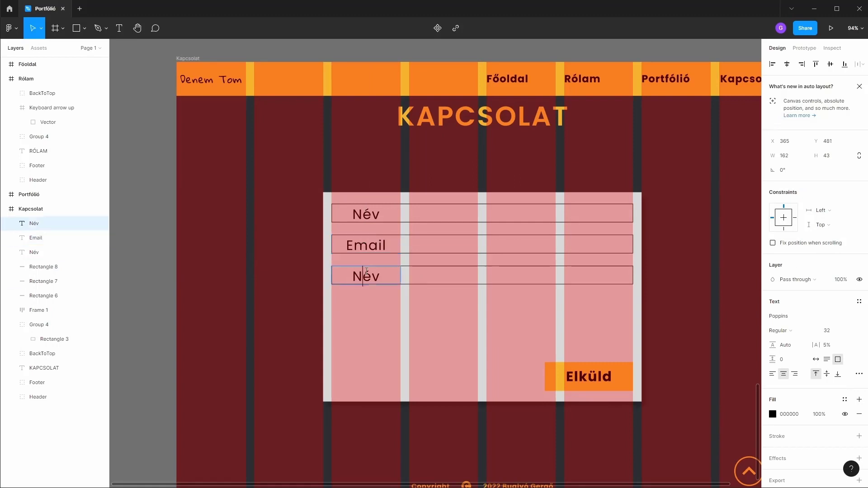
pyautogui.write('Ü')
pyautogui.write('zenet')
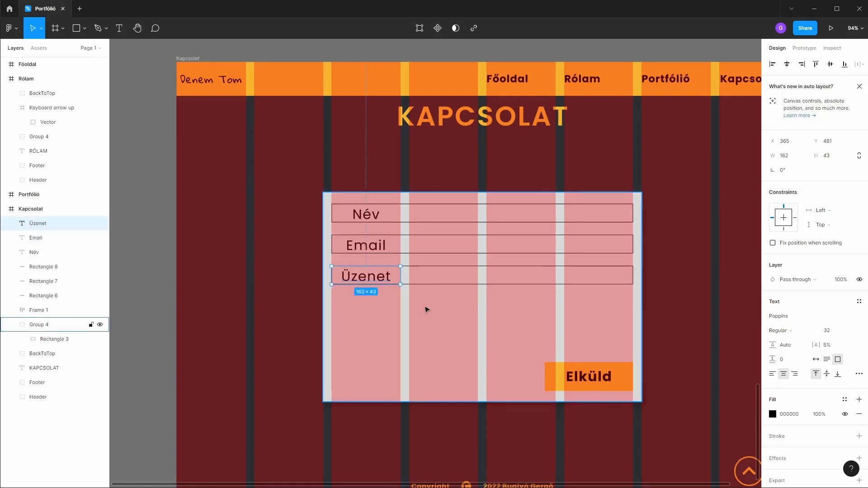
# Step: Stretch the Üzenet field's outline down into a tall 710×205 message box
pyautogui.click(452, 285)
pyautogui.click(460, 287)
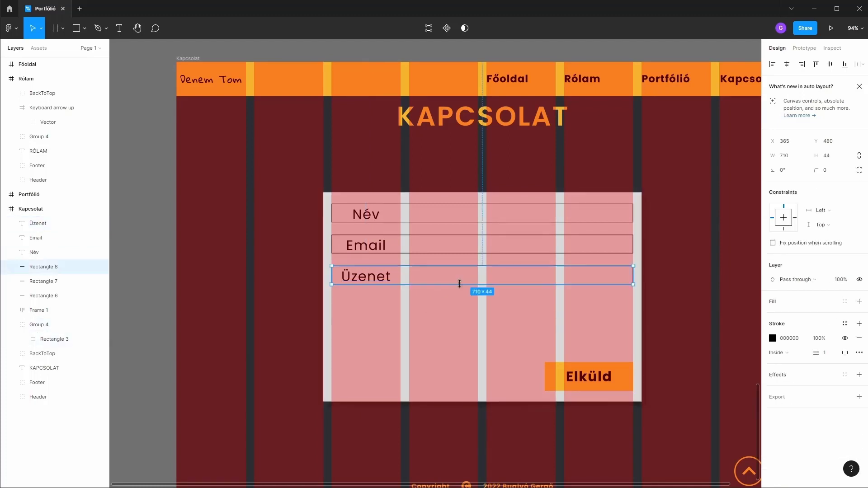
pyautogui.press('Return')
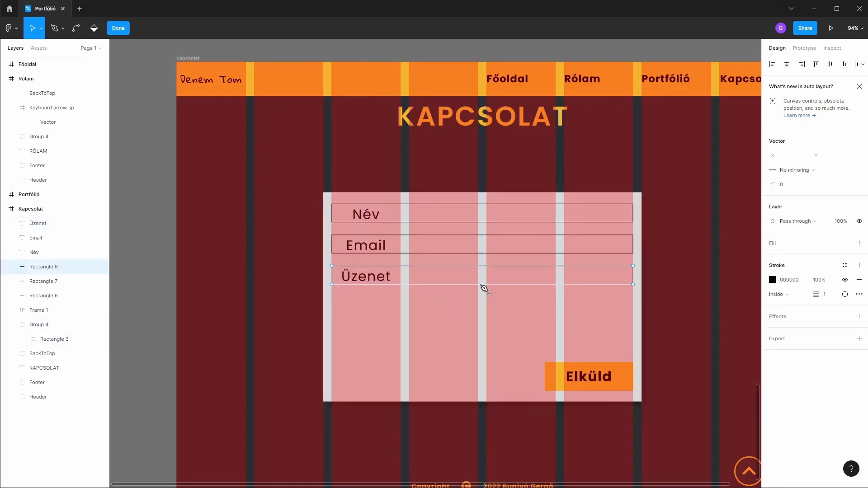
pyautogui.press('Escape')
pyautogui.moveTo(493, 284); pyautogui.dragTo(495, 353)
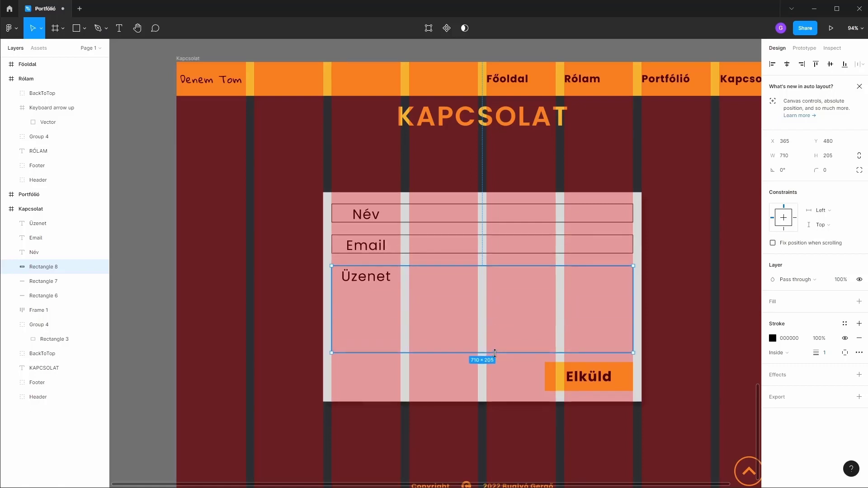
# Step: Set the Elküld button's padding to 40 by 5 and nudge it right
pyautogui.click(604, 381)
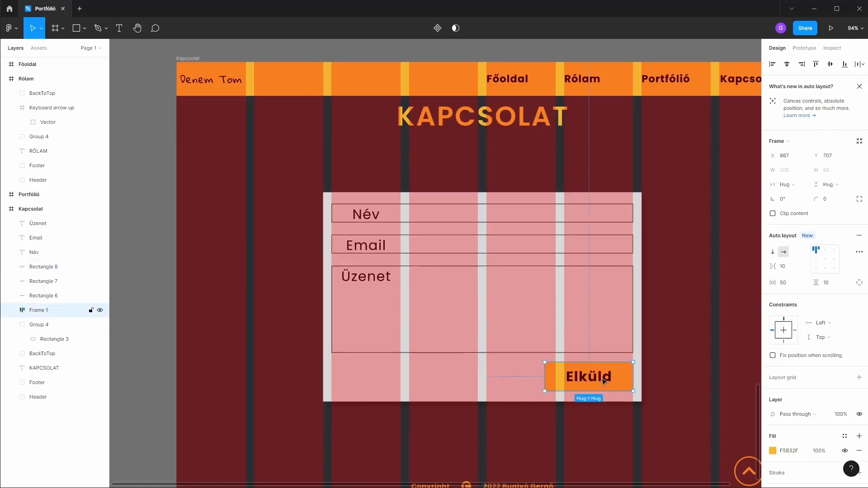
pyautogui.click(784, 283)
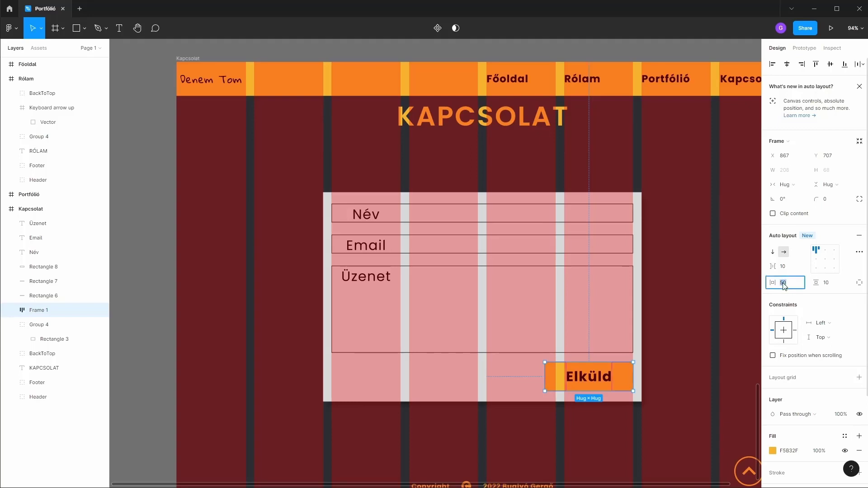
pyautogui.write('40')
pyautogui.press('Tab')
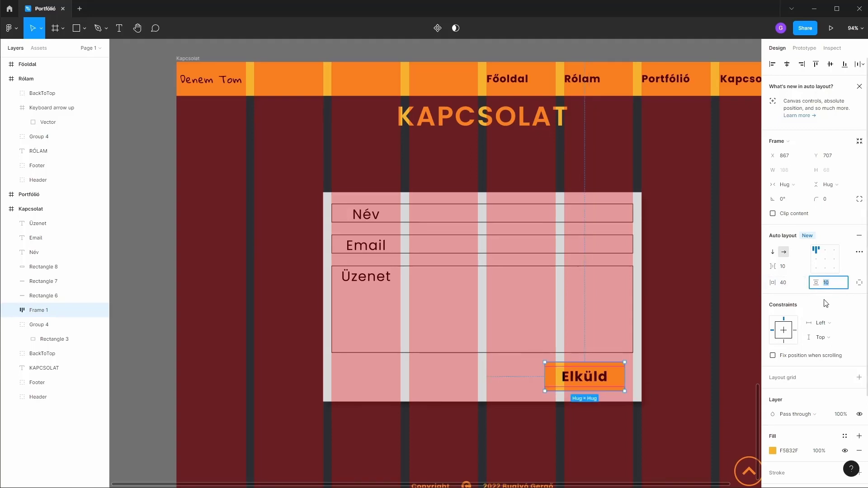
pyautogui.write('5')
pyautogui.press('Tab')
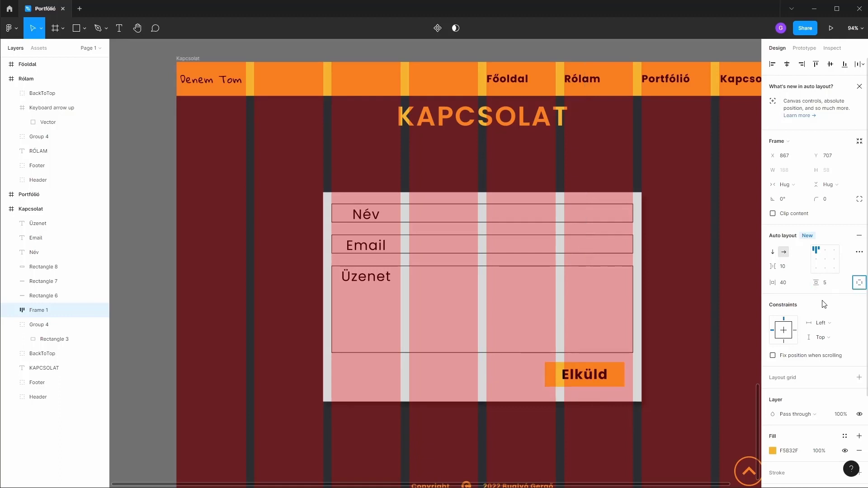
pyautogui.moveTo(590, 377); pyautogui.dragTo(599, 380)
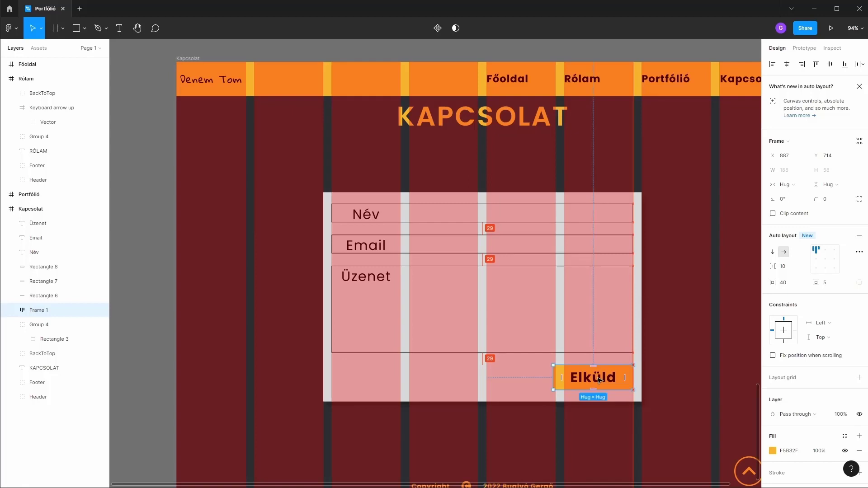
# Step: Select the form group and bring the whole Kapcsolat page into view
pyautogui.click(532, 378)
pyautogui.scroll(-3, 555, 367)
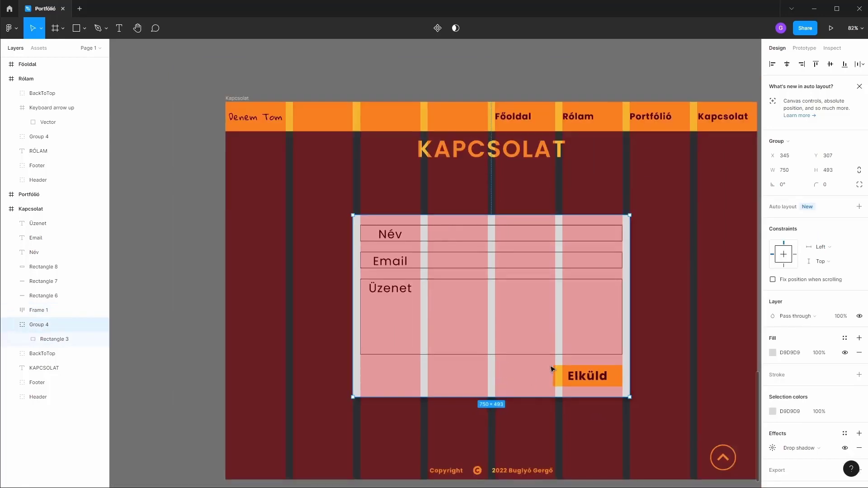
pyautogui.scroll(-2, 554, 367)
pyautogui.moveTo(570, 349); pyautogui.dragTo(552, 349)
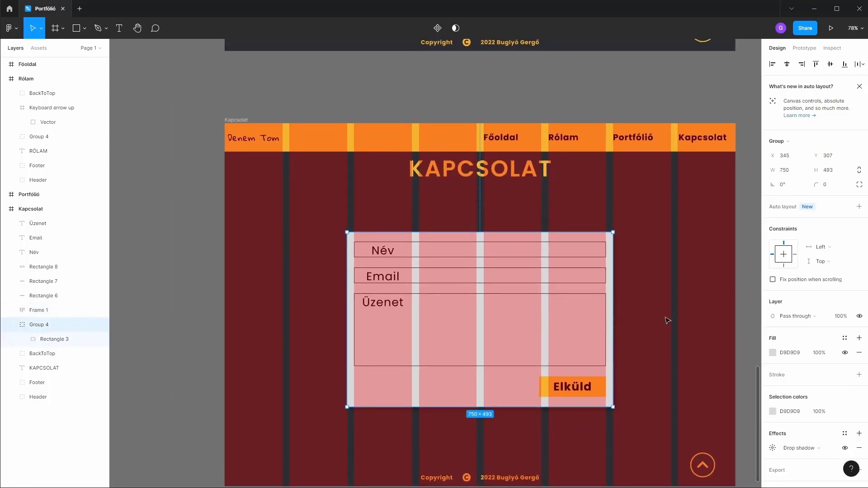
# Step: Duplicate the KAPCSOLAT heading just below itself and set the copy's font size to 32
pyautogui.click(634, 321)
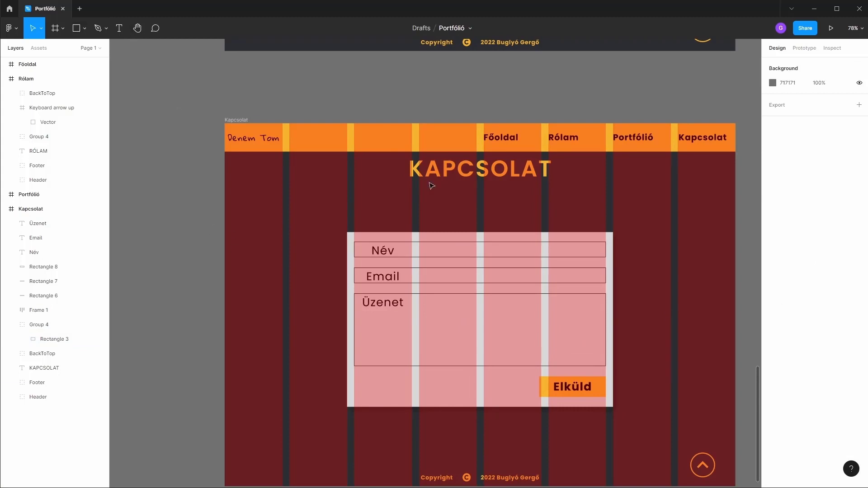
pyautogui.click(450, 186)
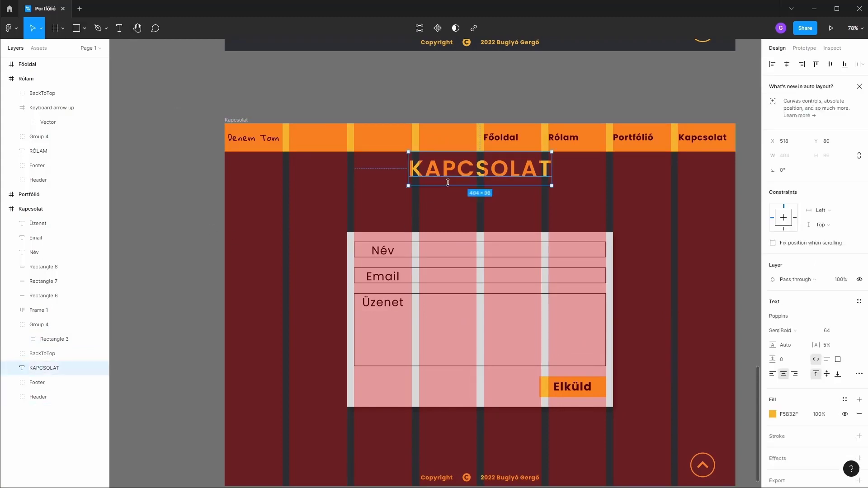
pyautogui.moveTo(466, 170); pyautogui.dragTo(466, 215)
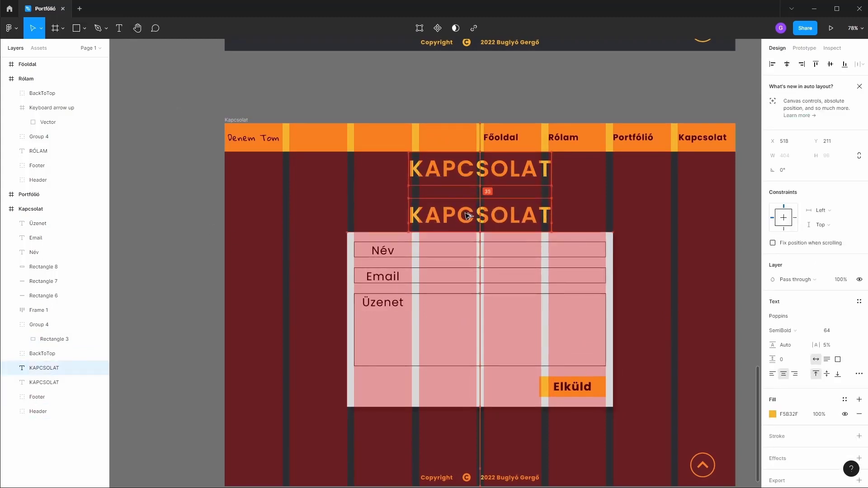
pyautogui.doubleClick(479, 212)
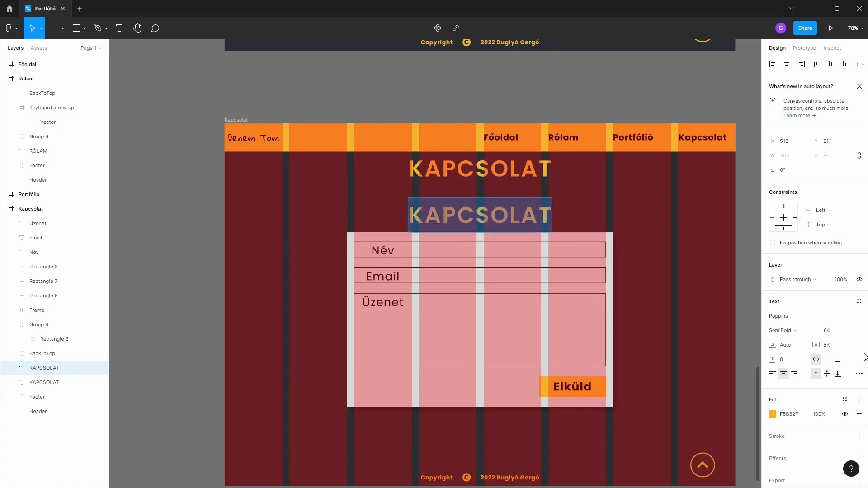
pyautogui.click(831, 330)
pyautogui.click(834, 282)
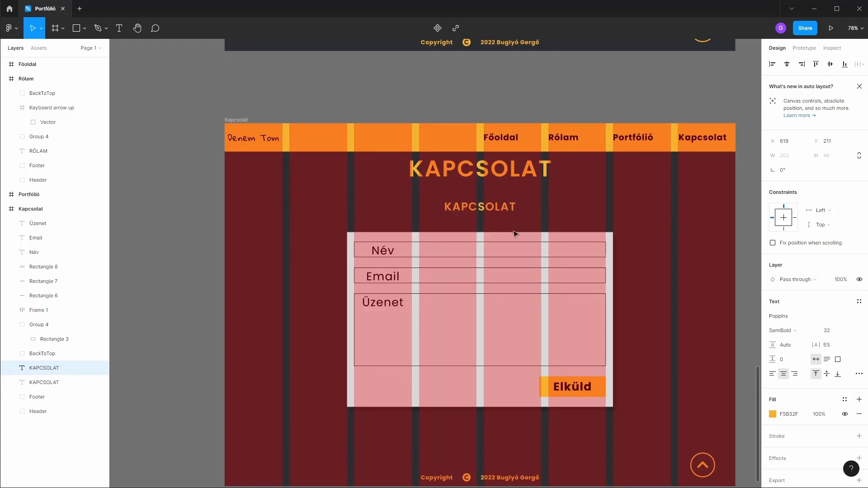
# Step: Retype the copy as 'Lépj velem kapcsolatba' and move it just above the form
pyautogui.doubleClick(486, 205)
pyautogui.doubleClick(497, 206)
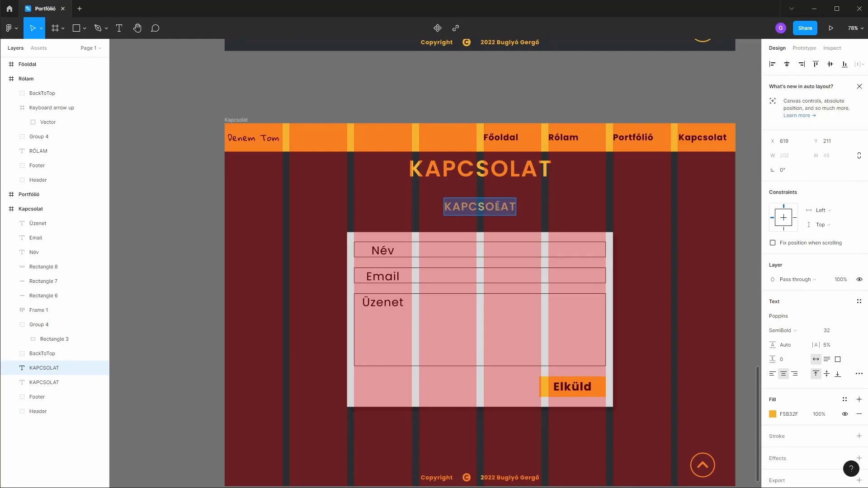
pyautogui.write('Lépj')
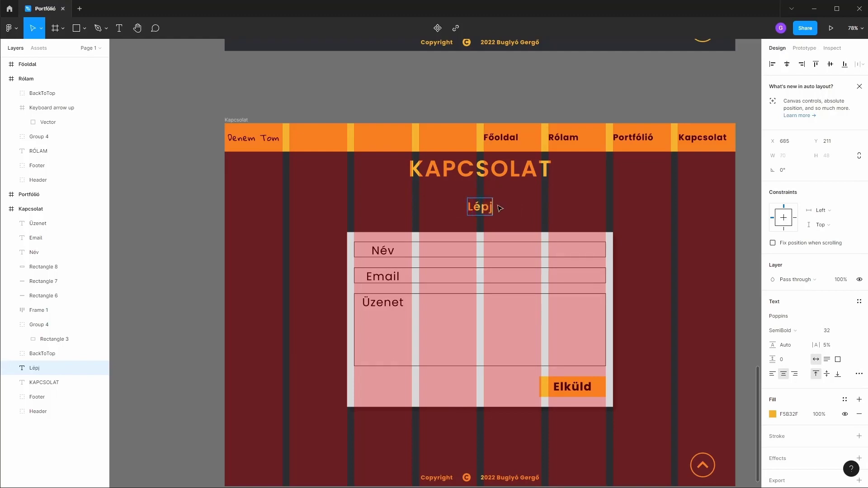
pyautogui.write(' velem kapc')
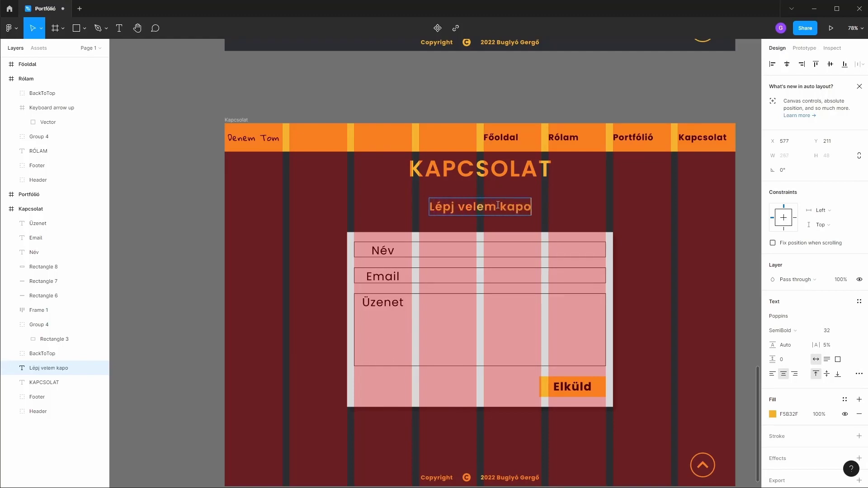
pyautogui.write('solat')
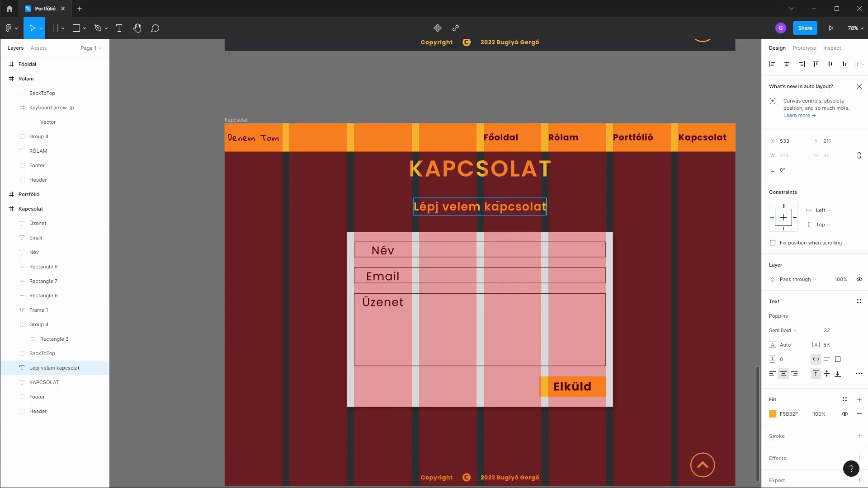
pyautogui.write('ba')
pyautogui.press('Escape')
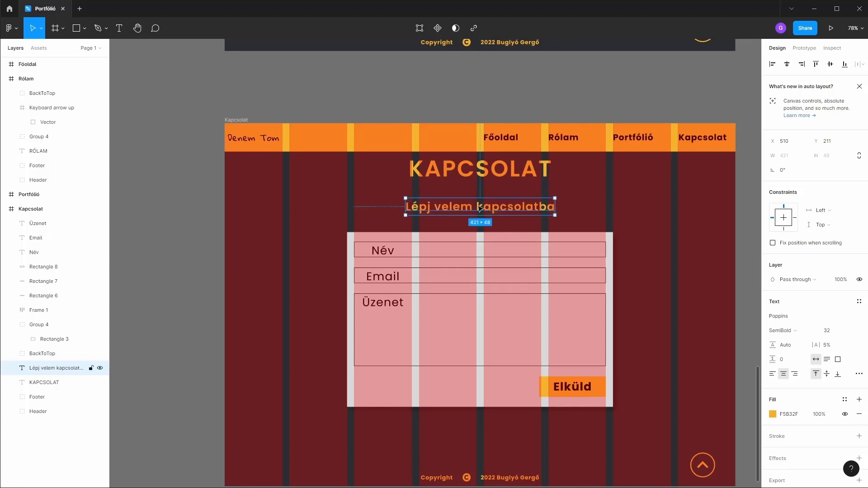
pyautogui.moveTo(479, 208); pyautogui.dragTo(479, 224)
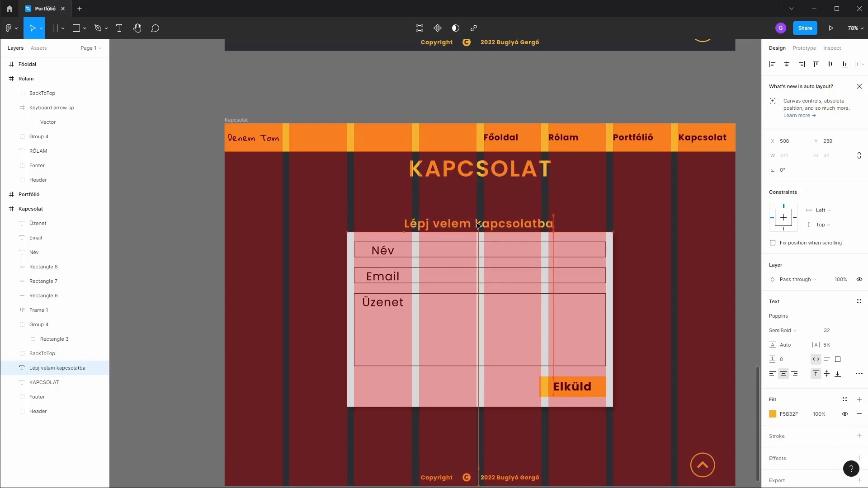
pyautogui.click(509, 314)
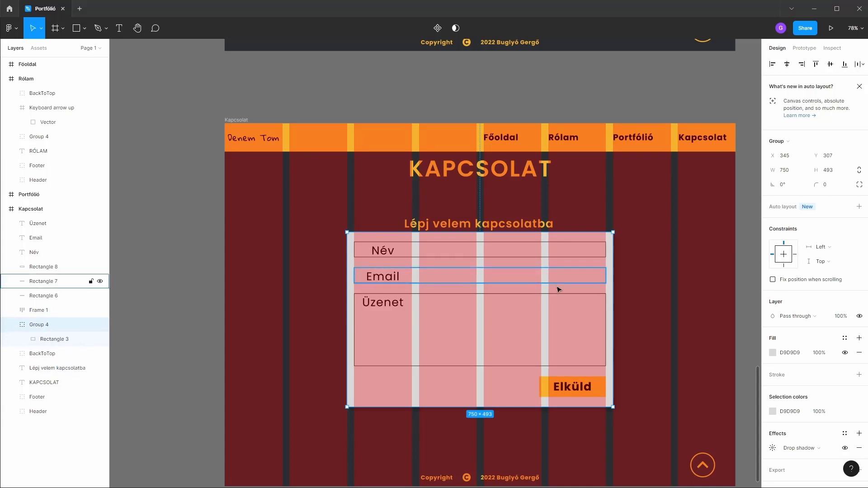
pyautogui.click(171, 200)
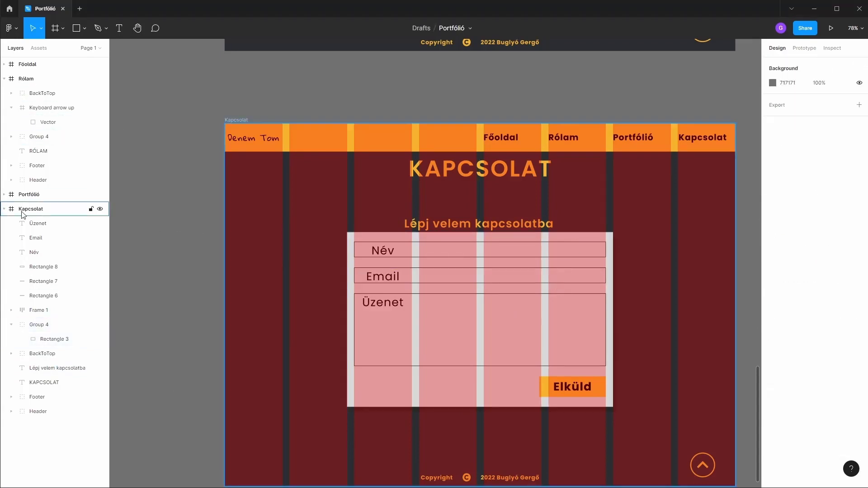
# Step: Hide the Kapcsolat frame's column layout grid to reveal the dark design
pyautogui.click(31, 209)
pyautogui.click(844, 258)
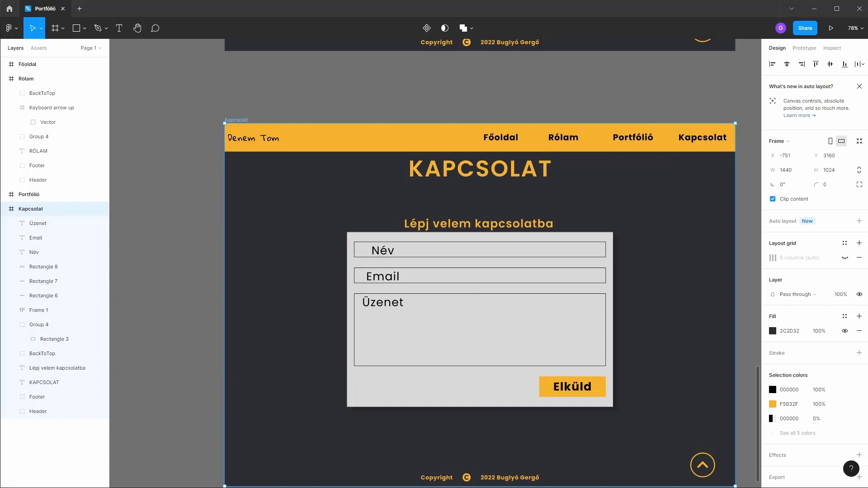
pyautogui.scroll(-3, 488, 207)
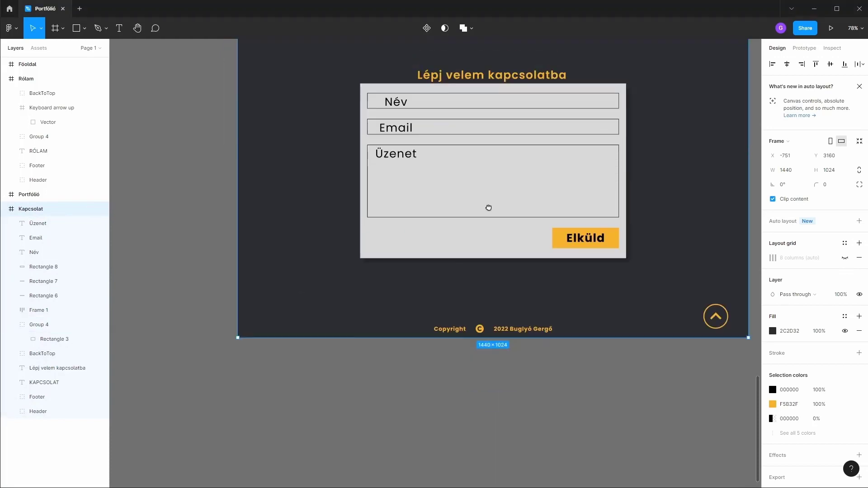
pyautogui.scroll(2, 493, 258)
pyautogui.scroll(-4, 479, 258)
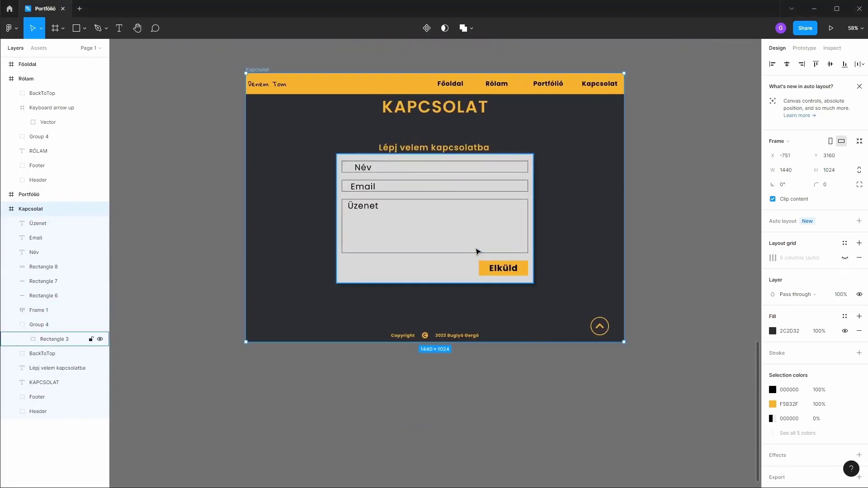
# Step: Launch the Material Design Icons plugin from the Kapcsolat frame's context menu
pyautogui.moveTo(488, 206); pyautogui.dragTo(465, 224)
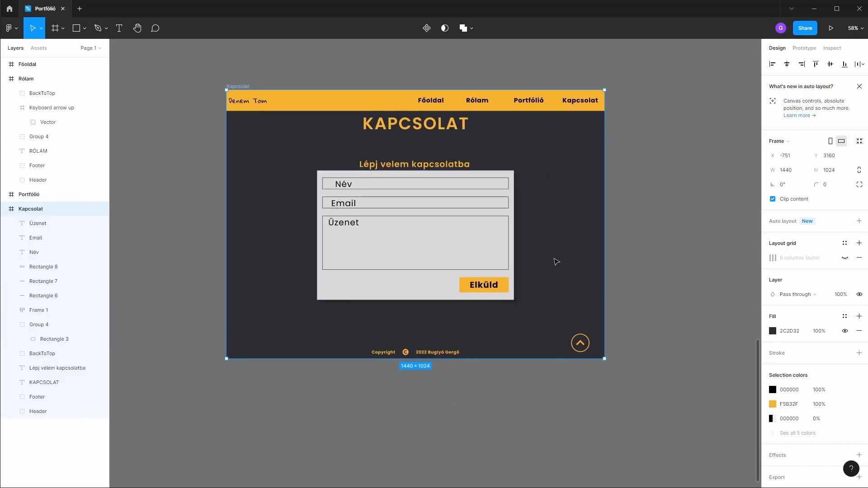
pyautogui.rightClick(552, 242)
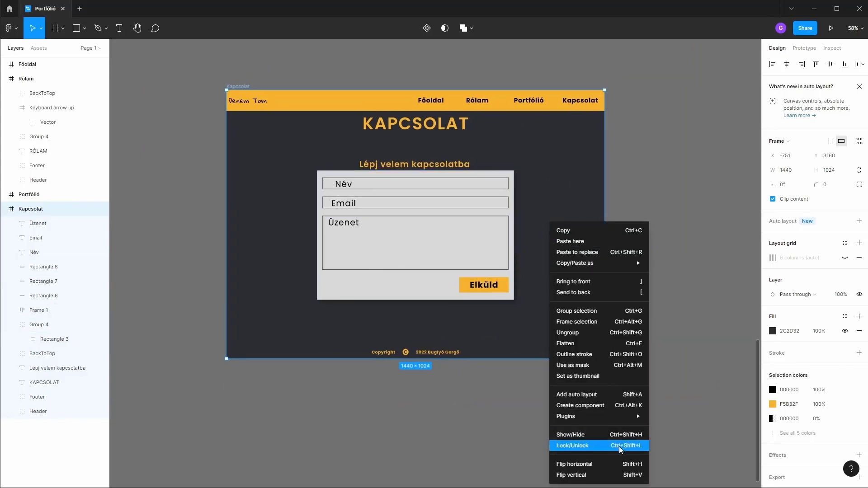
pyautogui.moveTo(598, 416)
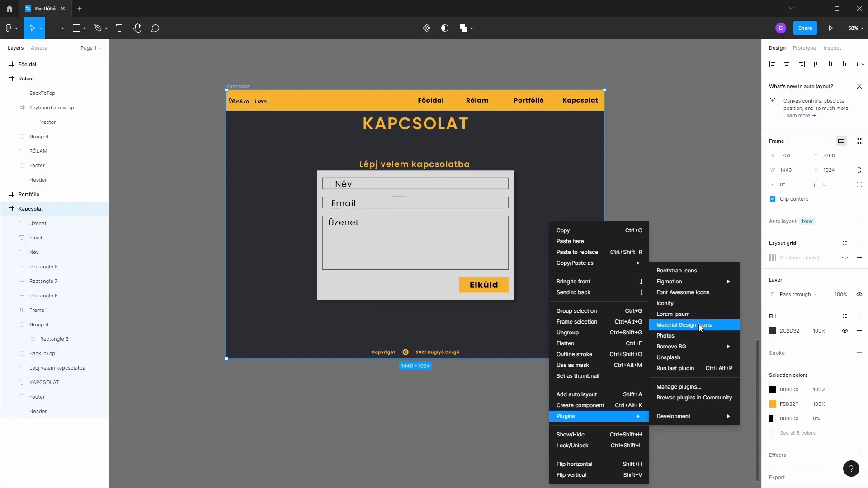
pyautogui.click(699, 324)
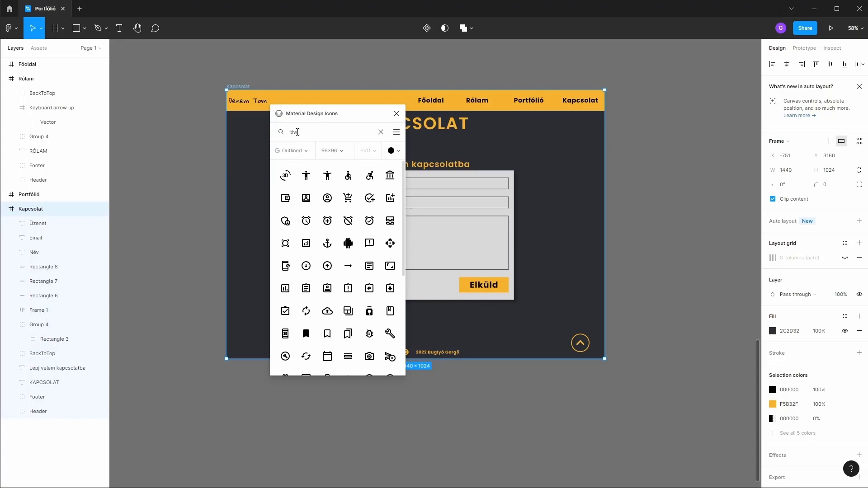
# Step: Insert the Twitter icon from Material Design Icons and move it onto the canvas beside the page
pyautogui.write('tt')
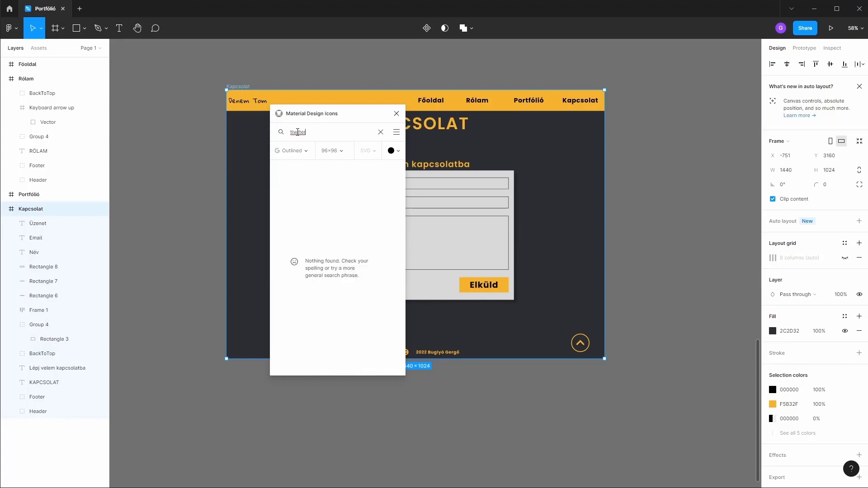
pyautogui.write('er')
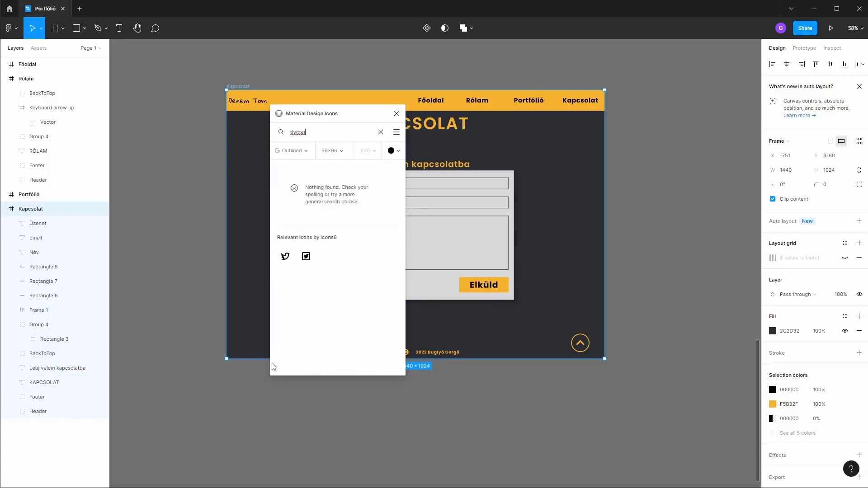
pyautogui.click(285, 256)
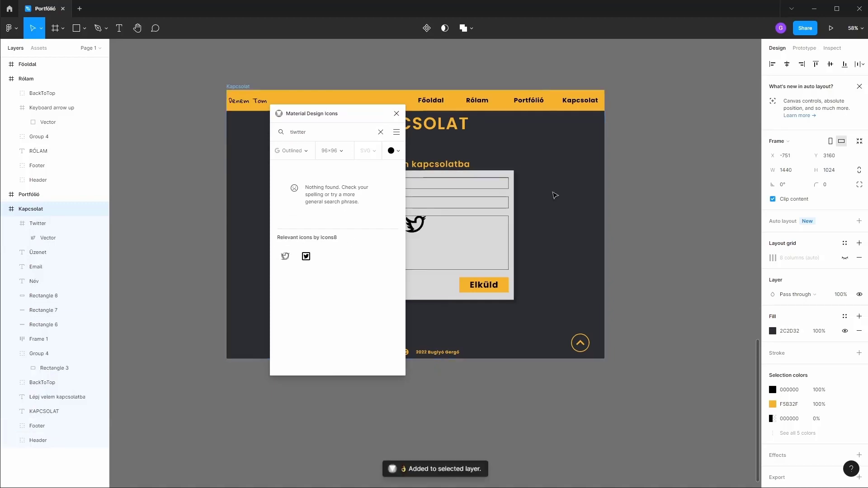
pyautogui.click(33, 222)
pyautogui.moveTo(414, 224)
pyautogui.mouseDown()
pyautogui.moveTo(649, 253)
pyautogui.moveTo(697, 246)
pyautogui.moveTo(692, 253)
pyautogui.mouseUp()
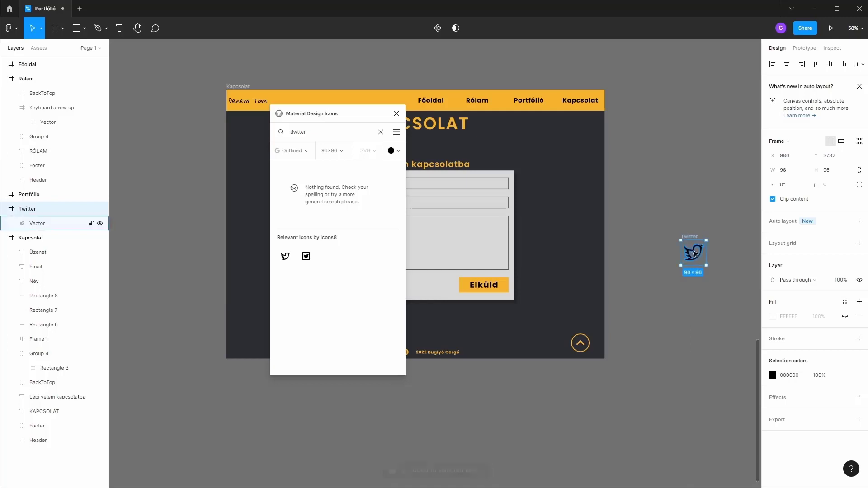
pyautogui.hscroll(5, 637, 213)
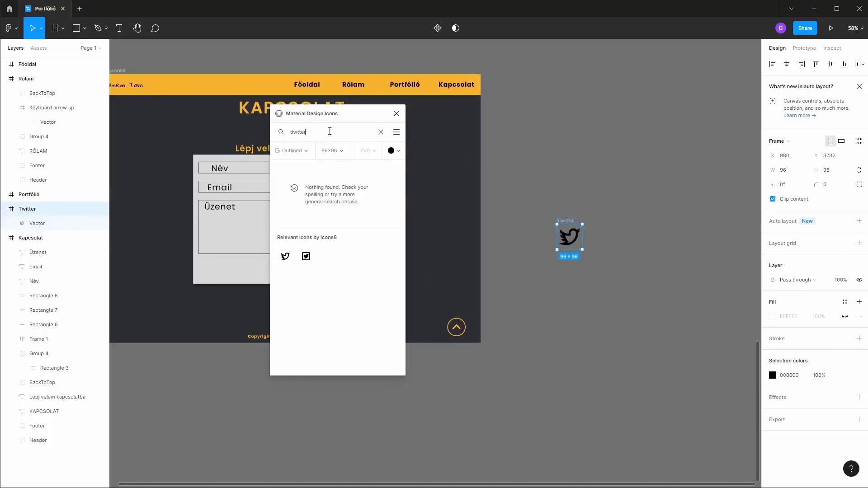
pyautogui.click(579, 169)
# Step: Search 'linkidin' for a LinkedIn icon, switch the style from Filled to Rounded, and close the search
pyautogui.doubleClick(307, 135)
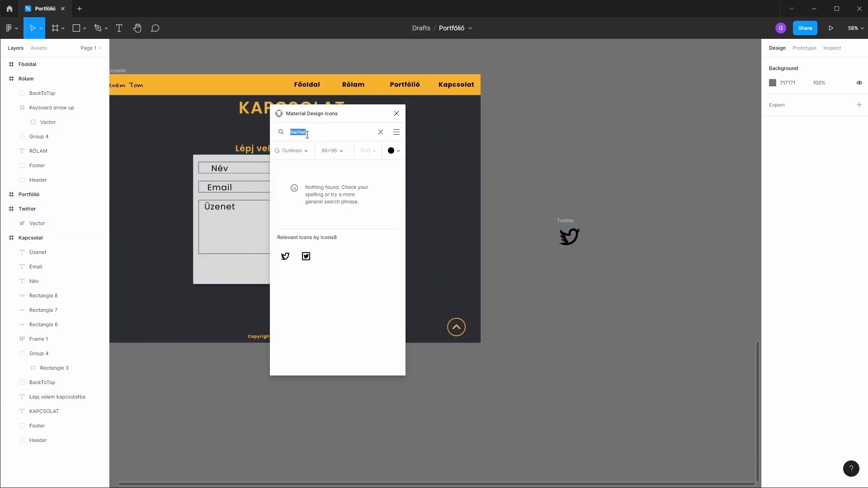
pyautogui.write('link')
pyautogui.write('idin')
pyautogui.click(307, 151)
pyautogui.click(294, 170)
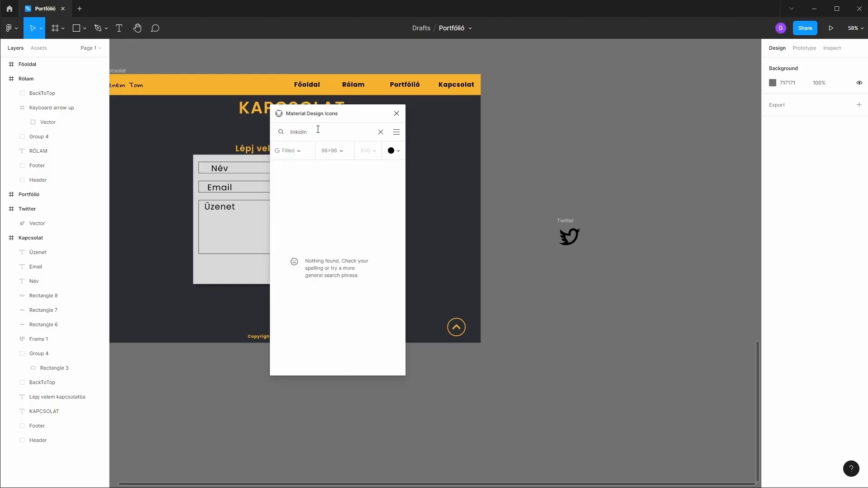
pyautogui.click(308, 151)
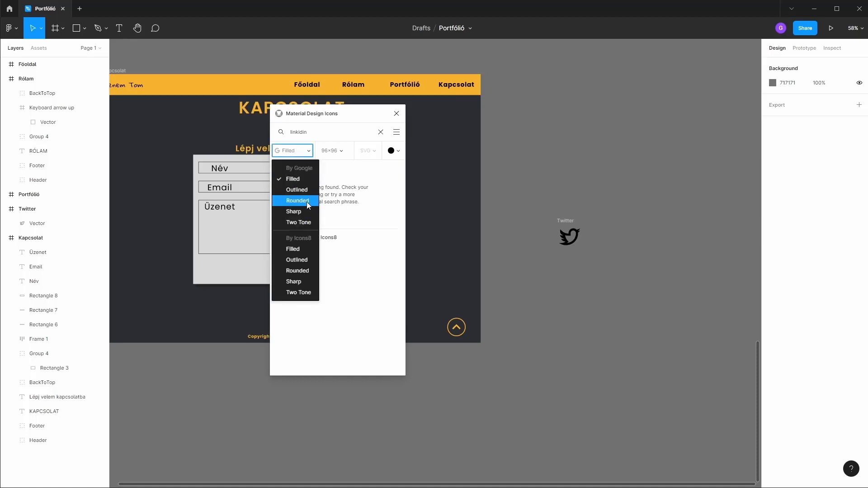
pyautogui.click(297, 201)
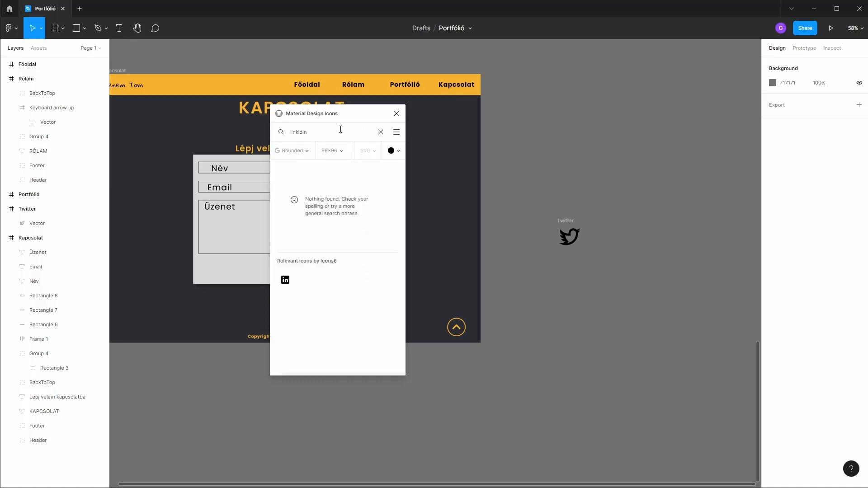
pyautogui.click(397, 114)
# Step: Insert a small Twitter icon from the Font Awesome Icons plugin by searching 'twi'
pyautogui.rightClick(602, 170)
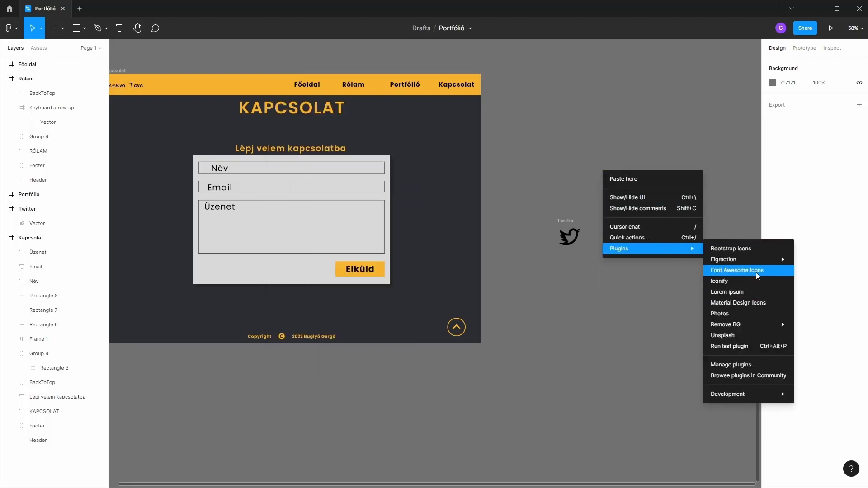
pyautogui.click(737, 271)
pyautogui.click(299, 164)
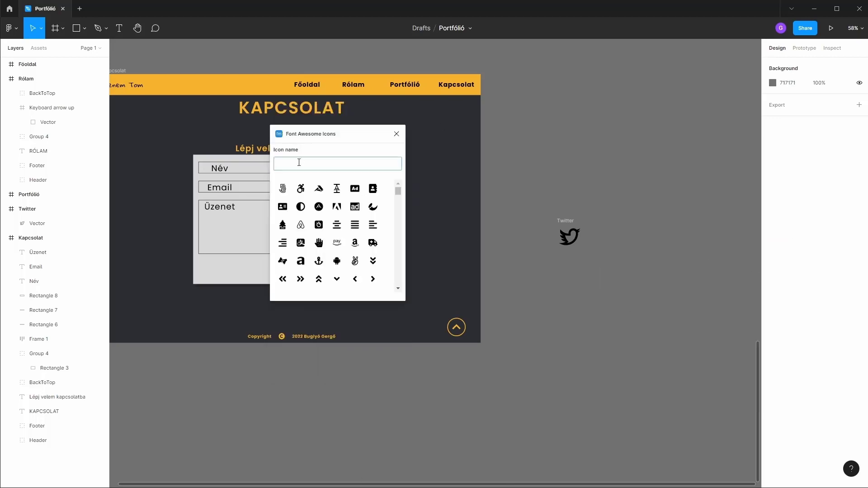
pyautogui.write('t')
pyautogui.press('BackSpace')
pyautogui.write('twi')
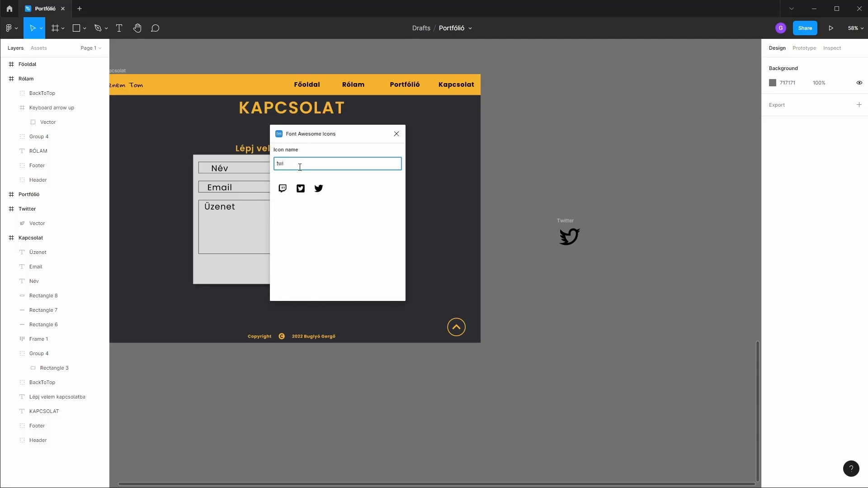
pyautogui.click(318, 188)
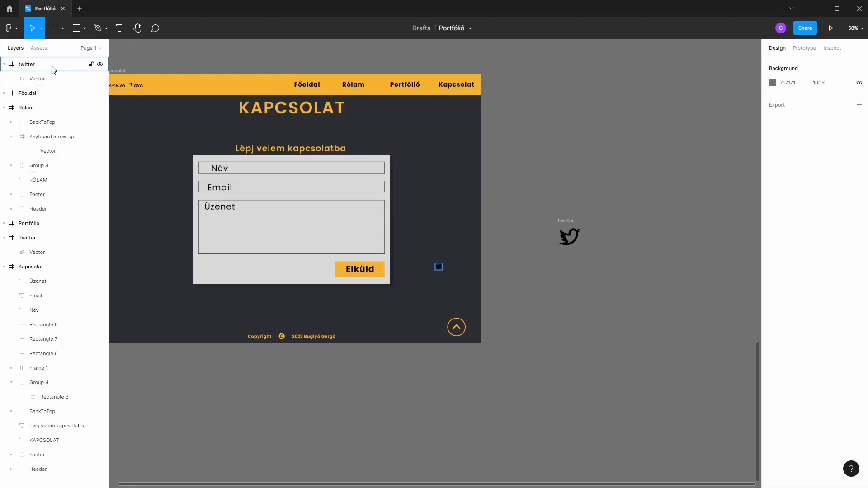
# Step: Move the 25×25 Twitter icon below the large one and delete the 96×96 icon
pyautogui.click(28, 66)
pyautogui.scroll(3, 443, 270)
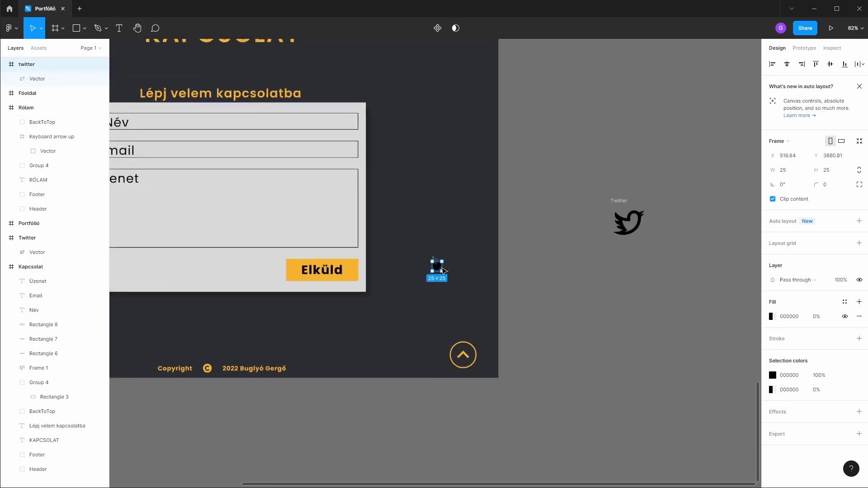
pyautogui.scroll(2, 443, 270)
pyautogui.moveTo(441, 267); pyautogui.dragTo(674, 294)
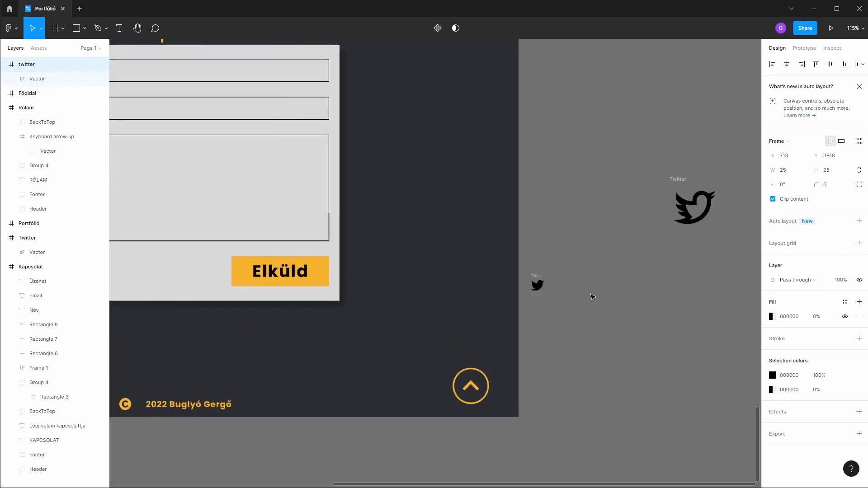
pyautogui.click(694, 203)
pyautogui.click(683, 179)
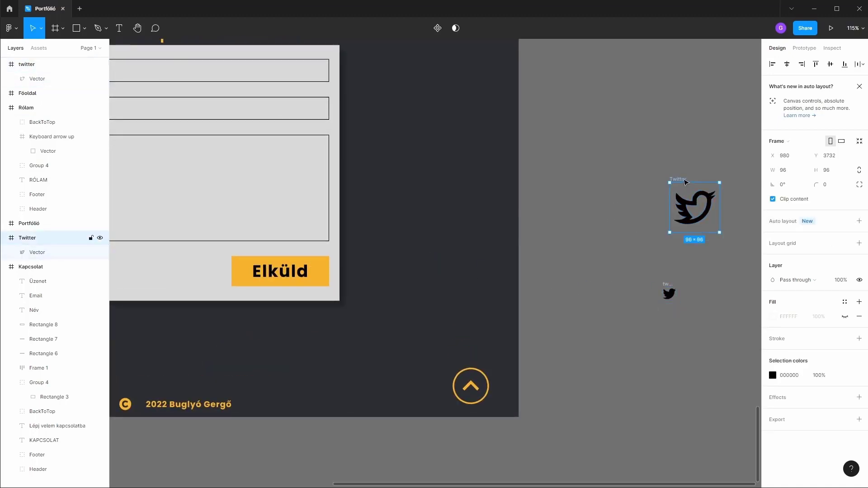
pyautogui.press('Delete')
pyautogui.scroll(1, 616, 226)
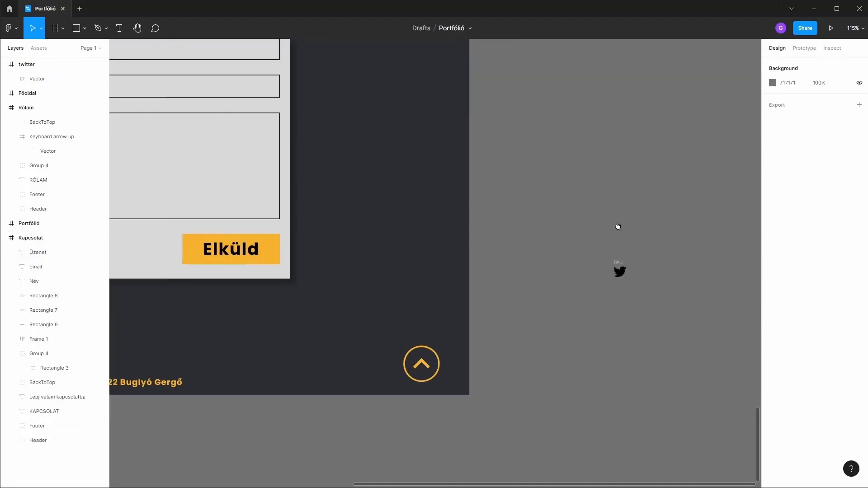
pyautogui.scroll(1, 531, 248)
# Step: Insert a Font Awesome LinkedIn icon by searching 'link' and place it right of the Twitter icon
pyautogui.scroll(1, 516, 240)
pyautogui.rightClick(497, 231)
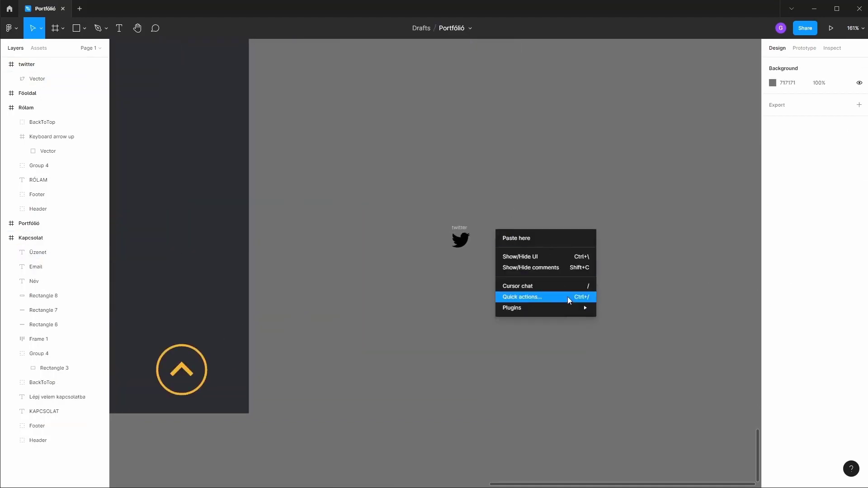
pyautogui.moveTo(543, 308)
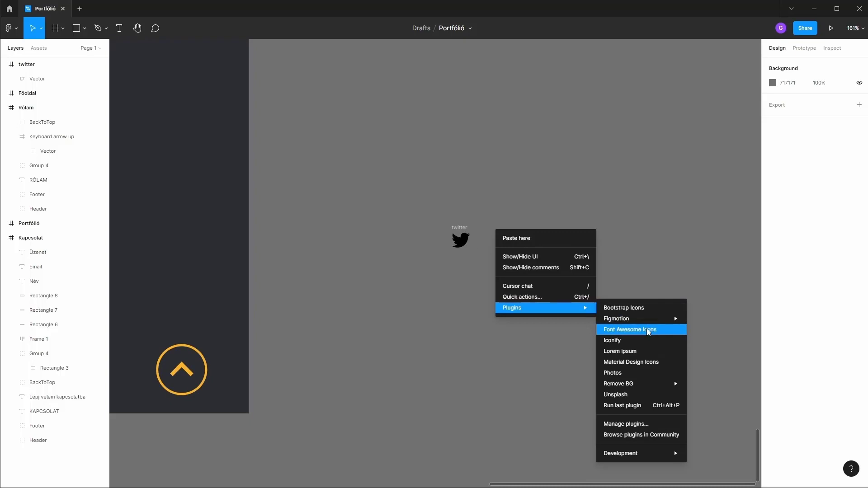
pyautogui.click(649, 330)
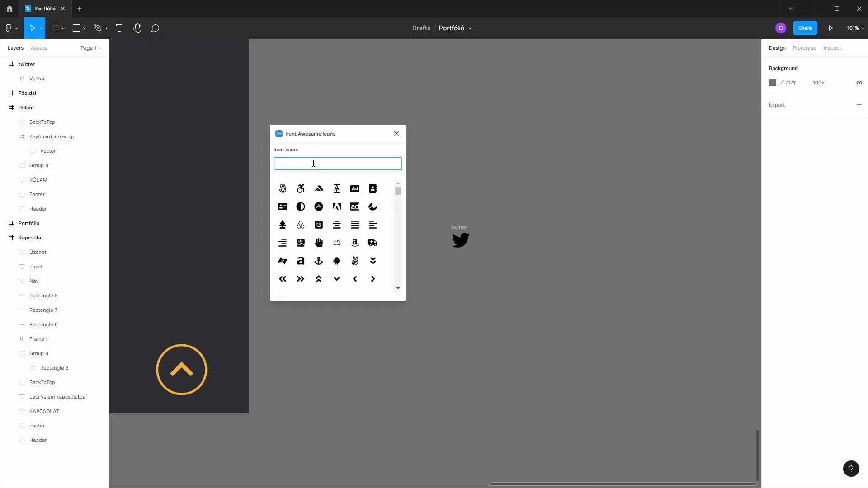
pyautogui.write('lin')
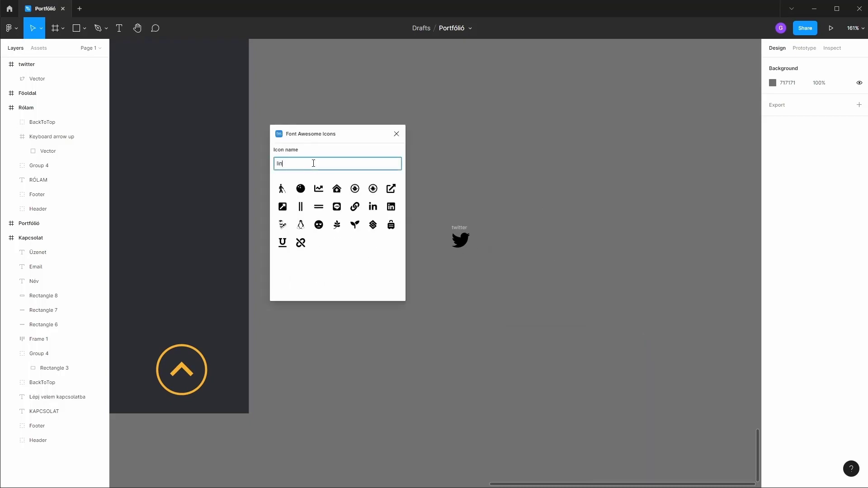
pyautogui.write('k')
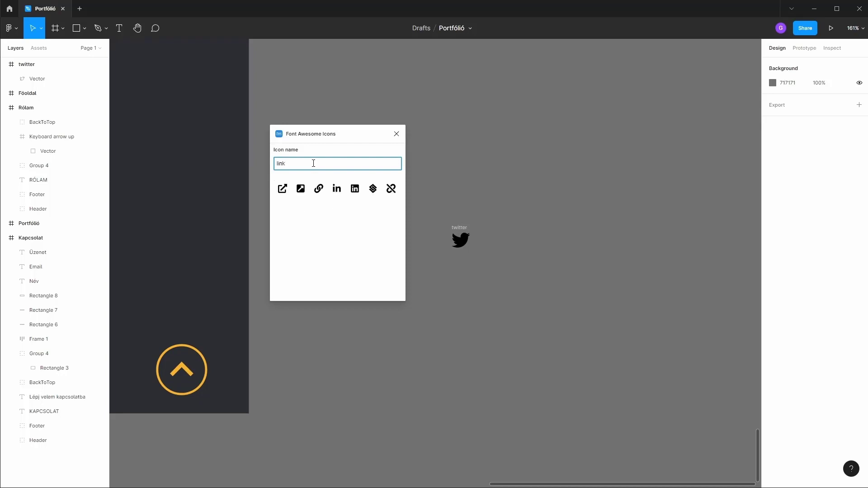
pyautogui.click(337, 188)
pyautogui.moveTo(441, 262); pyautogui.dragTo(521, 232)
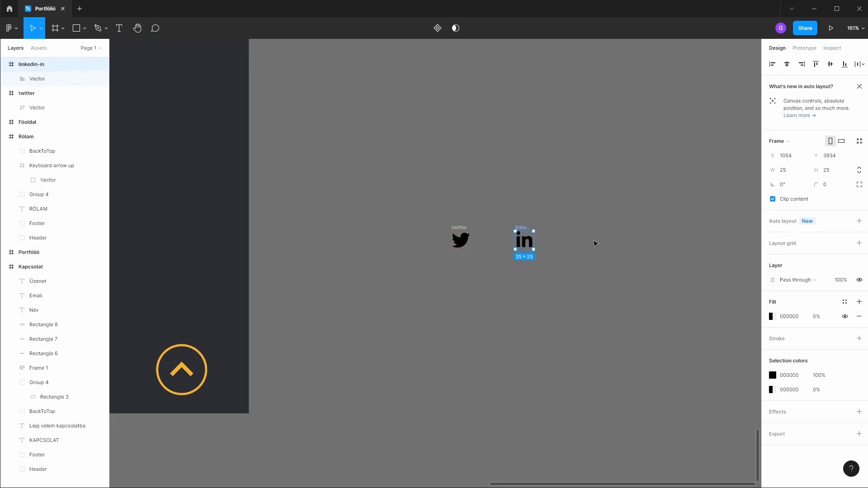
# Step: Insert the github-alt icon from Font Awesome by searching 'github'
pyautogui.rightClick(572, 232)
pyautogui.moveTo(617, 310)
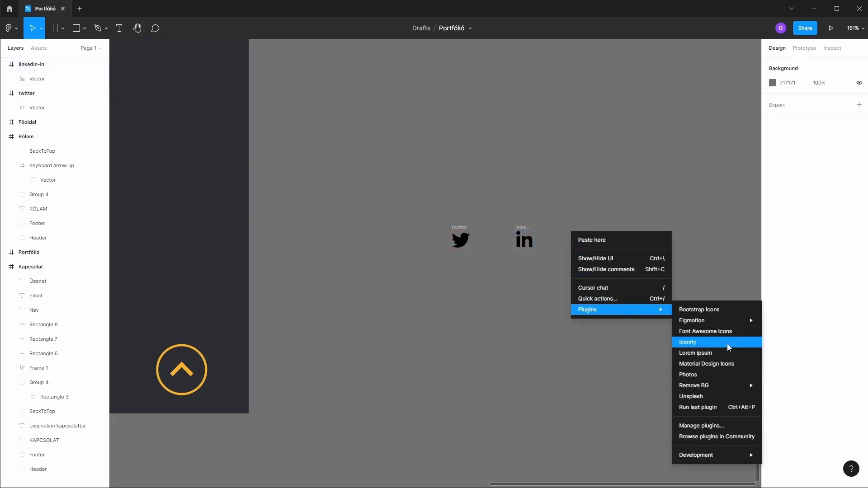
pyautogui.click(714, 330)
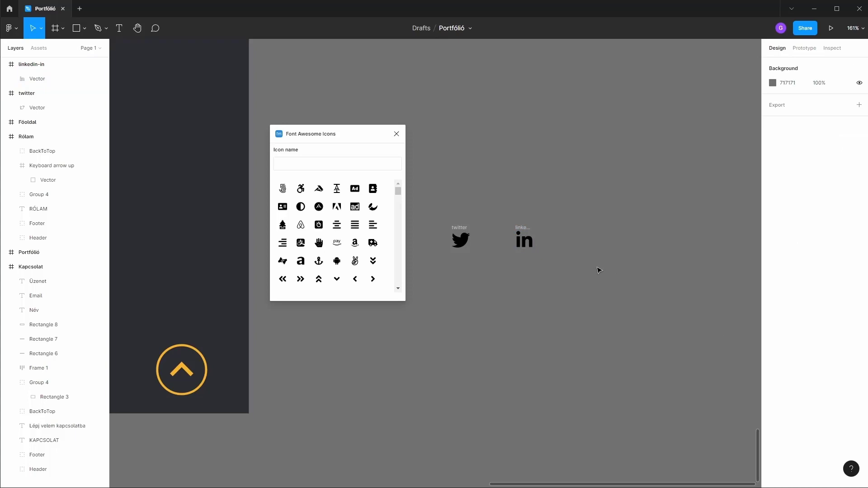
pyautogui.press('t')
pyautogui.click(314, 163)
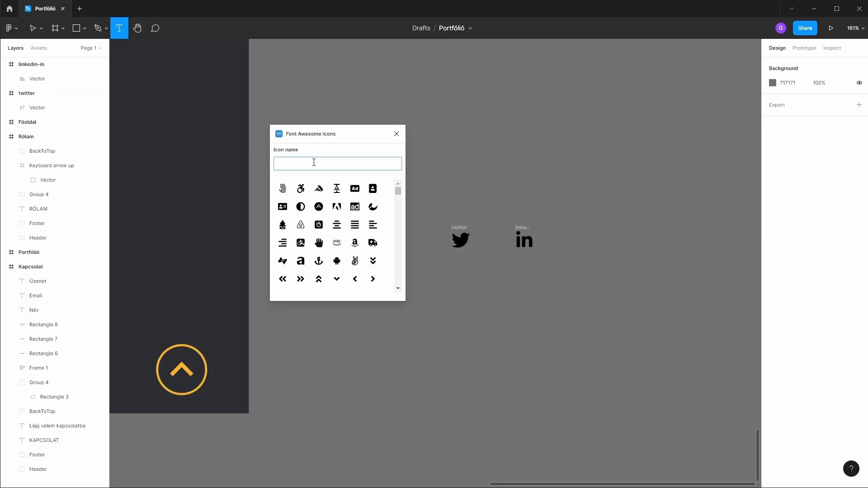
pyautogui.write('github')
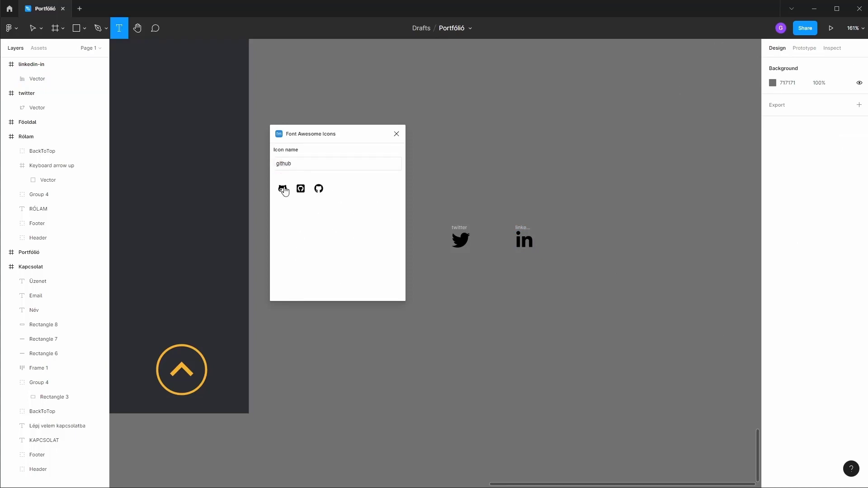
pyautogui.click(285, 188)
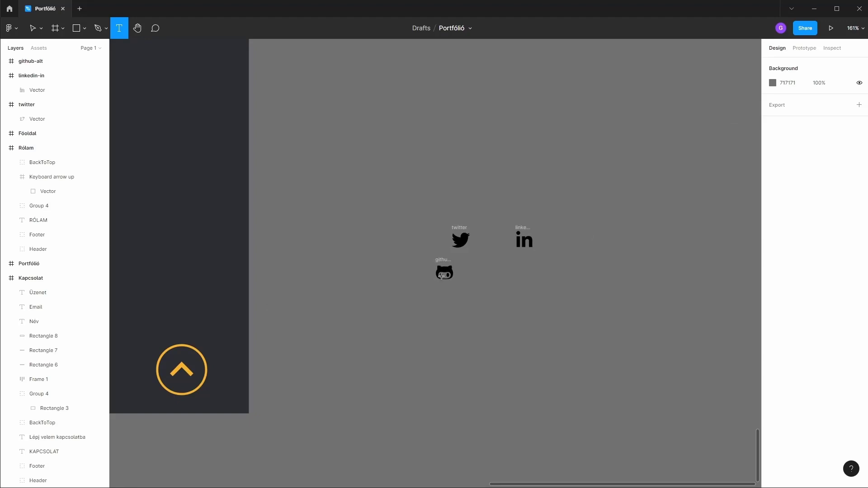
pyautogui.press('v')
pyautogui.click(80, 31)
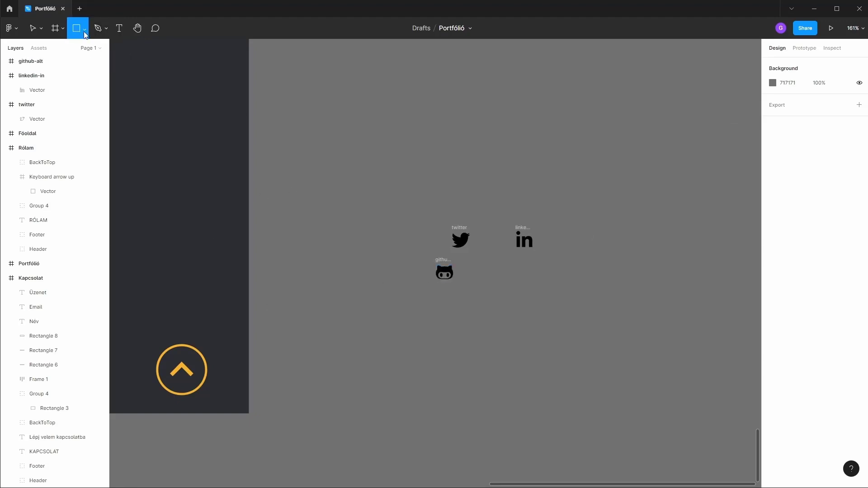
# Step: Draw a 90×90 circle above the Twitter icon with the Ellipse tool
pyautogui.click(85, 35)
pyautogui.click(62, 84)
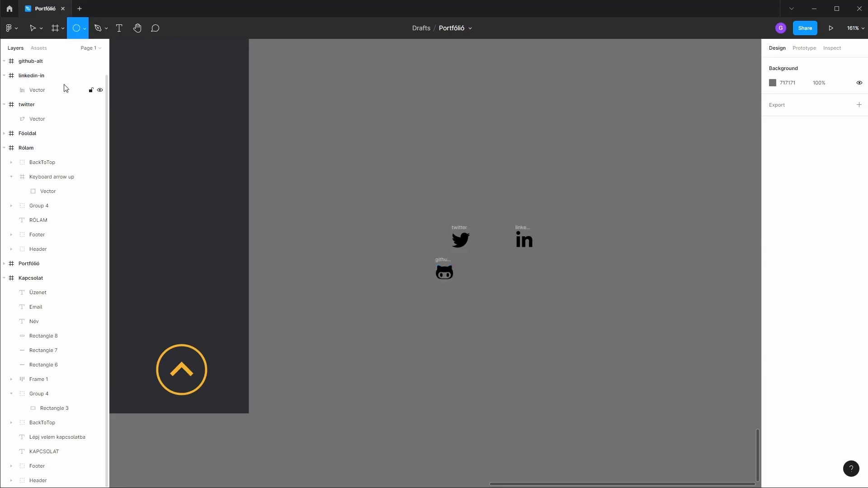
pyautogui.moveTo(470, 153); pyautogui.dragTo(405, 213)
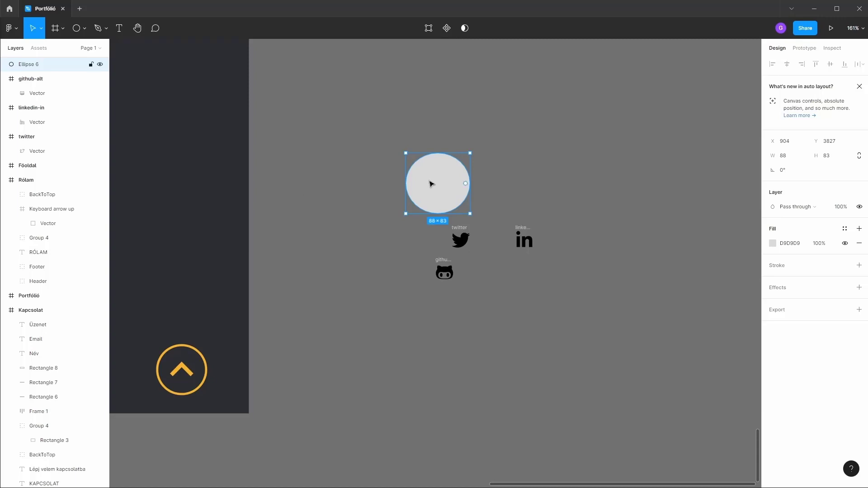
pyautogui.click(789, 157)
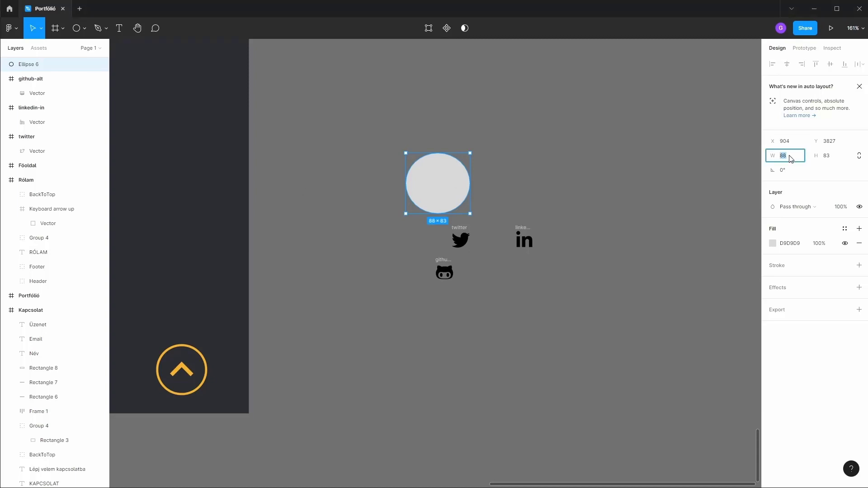
pyautogui.write('90')
pyautogui.press('Tab')
pyautogui.press('Return')
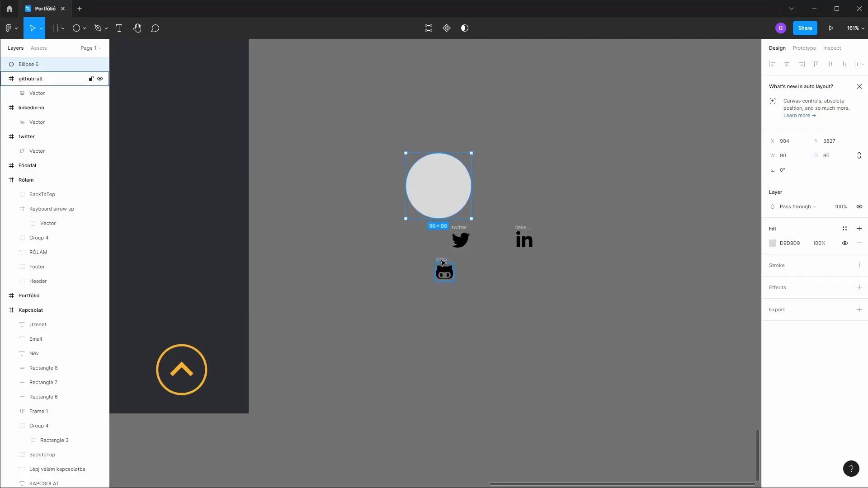
# Step: Resize the GitHub icon to 48×48, centre it on the circle, and stack the circle beneath it
pyautogui.click(444, 263)
pyautogui.click(790, 174)
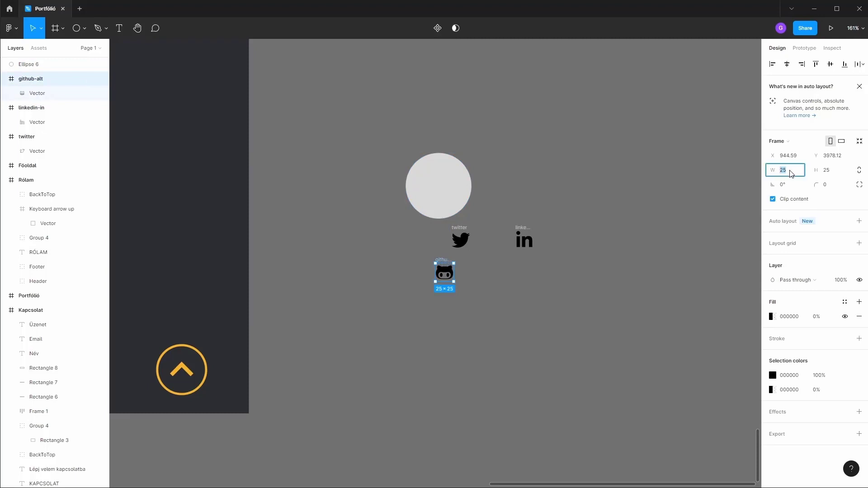
pyautogui.press('Tab')
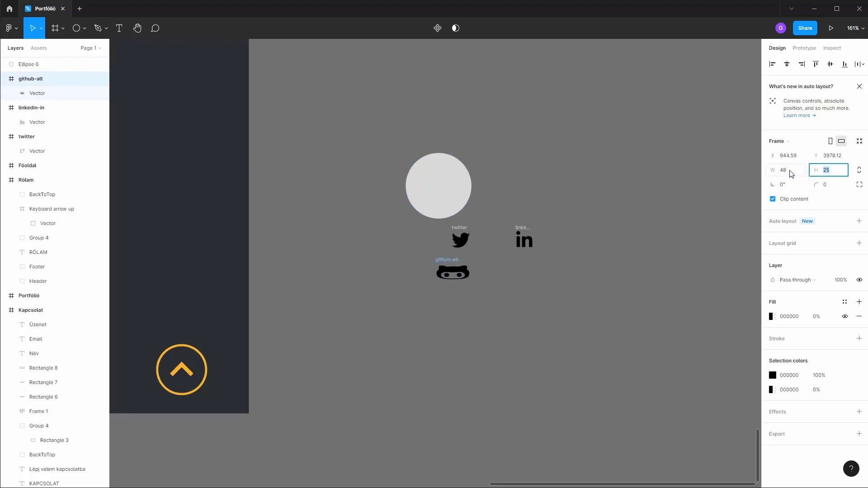
pyautogui.write('8')
pyautogui.press('Return')
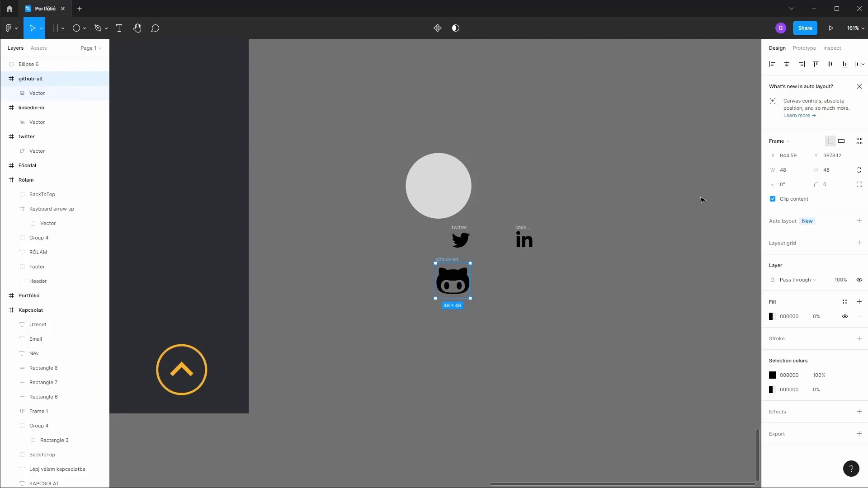
pyautogui.moveTo(438, 277); pyautogui.dragTo(438, 185)
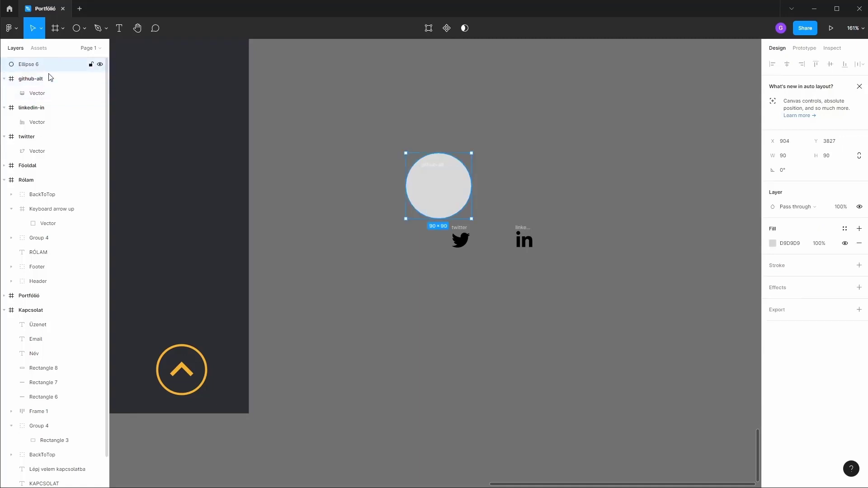
pyautogui.moveTo(39, 64); pyautogui.dragTo(51, 100)
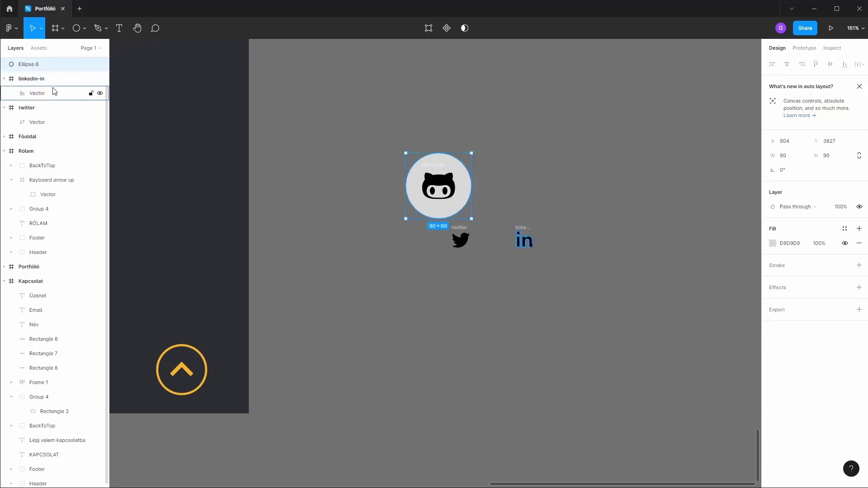
# Step: Remove the circle's fill and give it a 2 px F5B32F orange stroke
pyautogui.scroll(2, 49, 91)
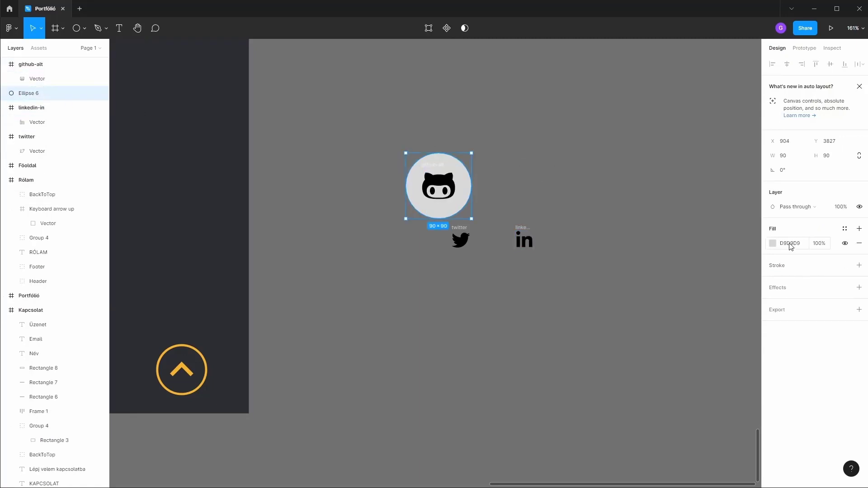
pyautogui.click(859, 244)
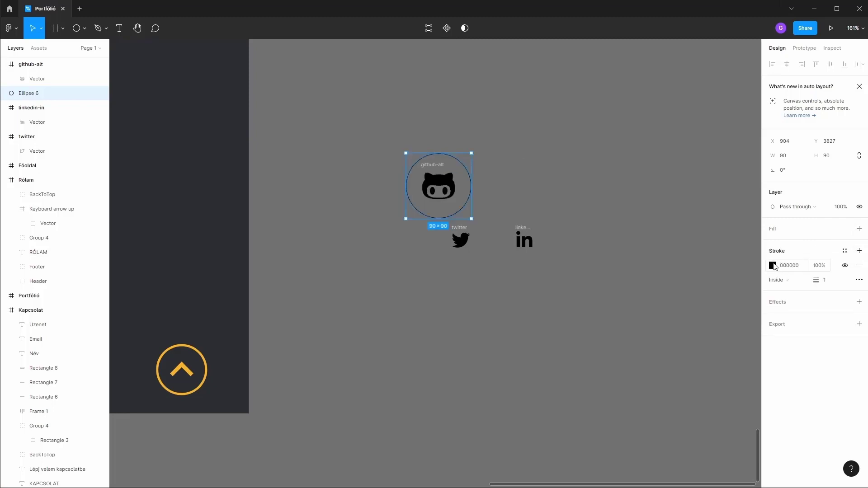
pyautogui.click(772, 265)
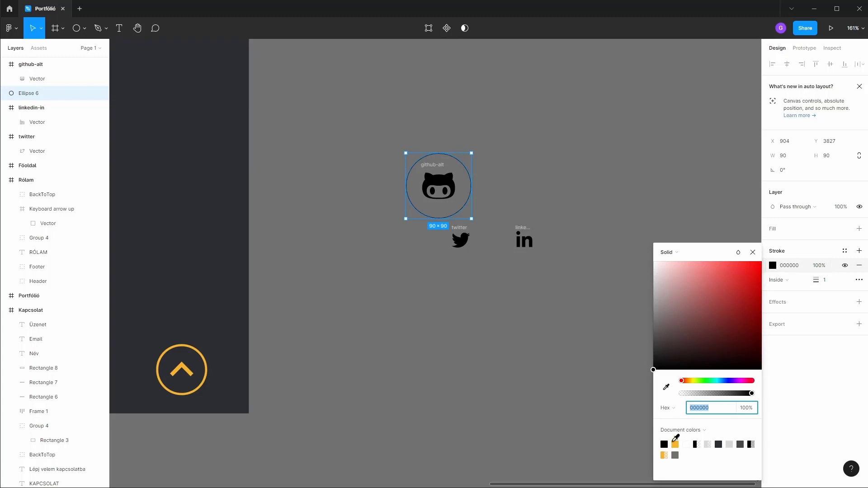
pyautogui.click(674, 444)
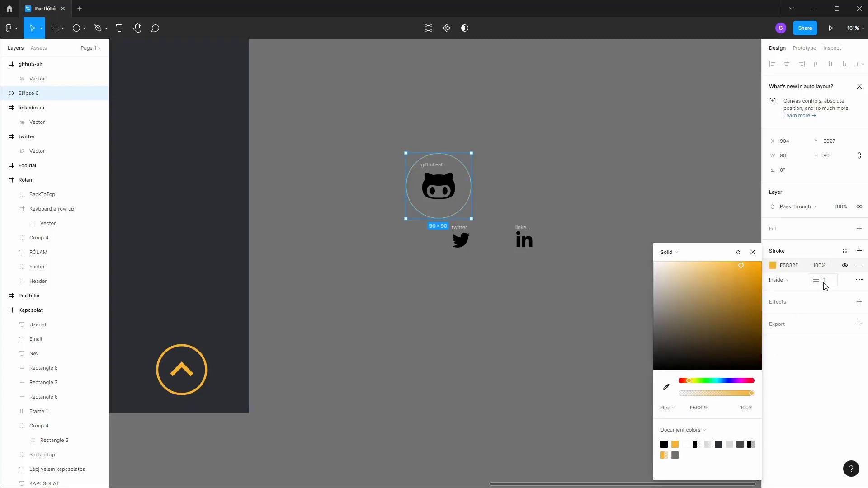
pyautogui.click(824, 285)
pyautogui.write('2')
pyautogui.press('Tab')
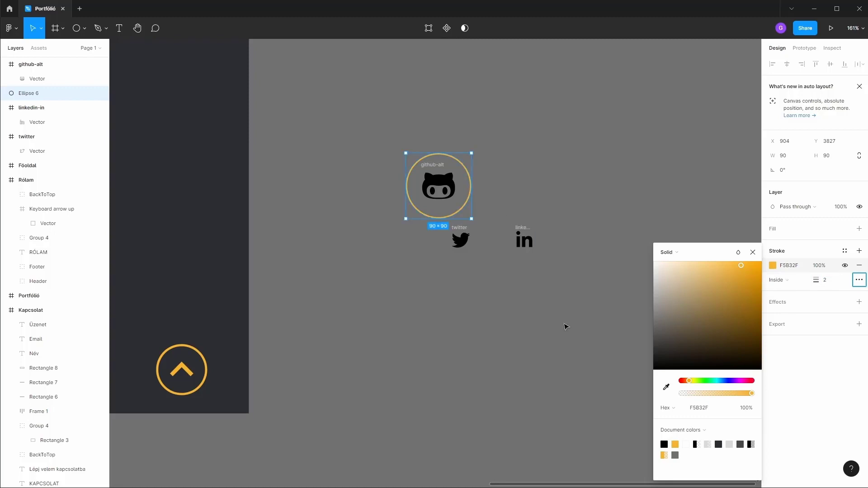
# Step: Recolour the GitHub icon to the same F5B32F orange
pyautogui.click(566, 324)
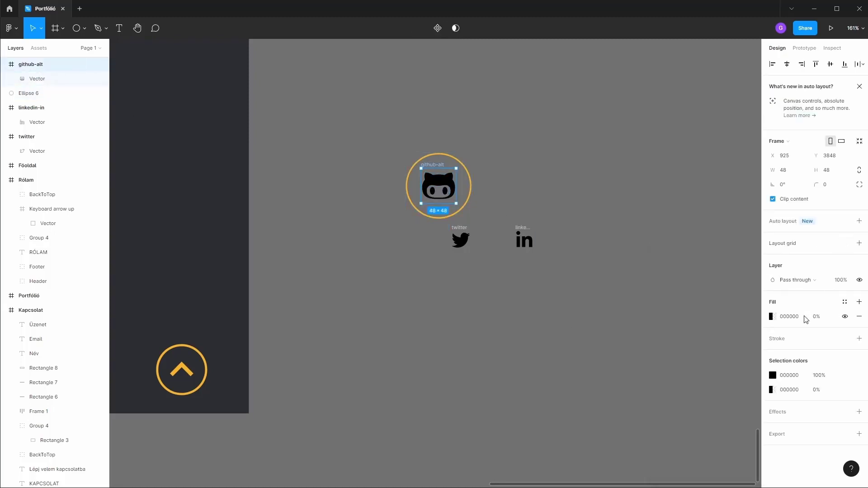
pyautogui.click(774, 376)
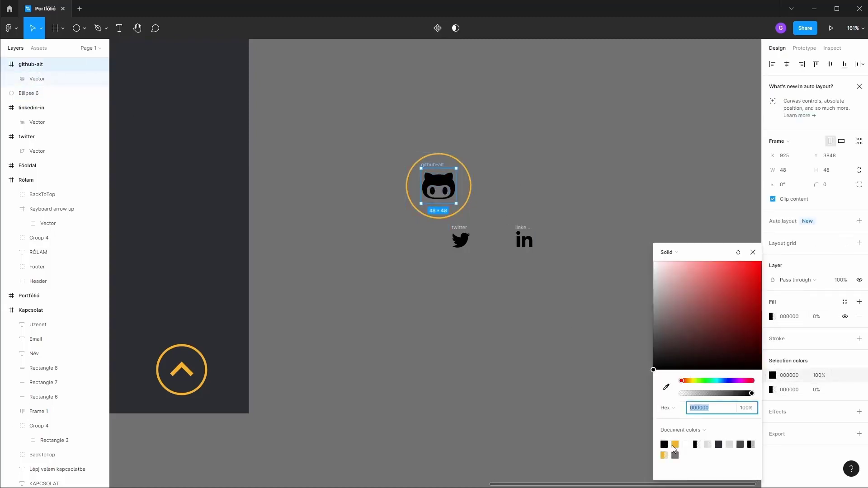
pyautogui.click(675, 444)
pyautogui.click(603, 175)
pyautogui.scroll(-3, 546, 189)
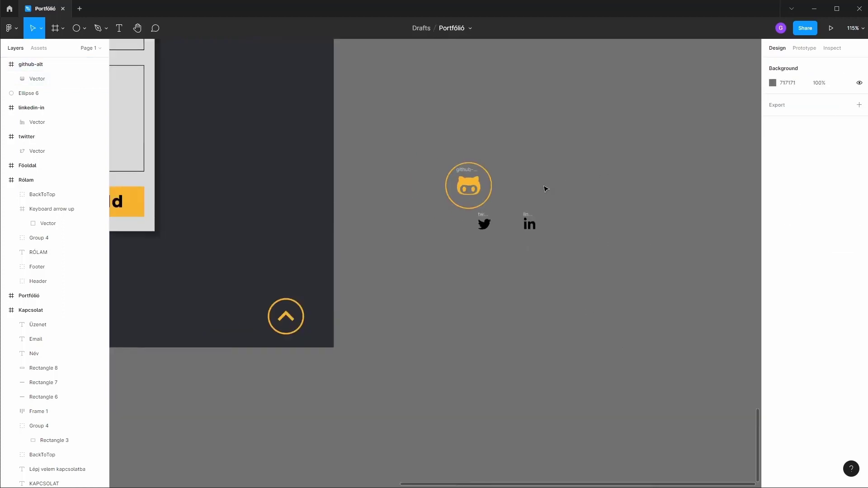
# Step: Duplicate the orange ring to the right for the other icons and select the GitHub icon with its ring
pyautogui.click(466, 197)
pyautogui.moveTo(465, 198); pyautogui.dragTo(599, 213)
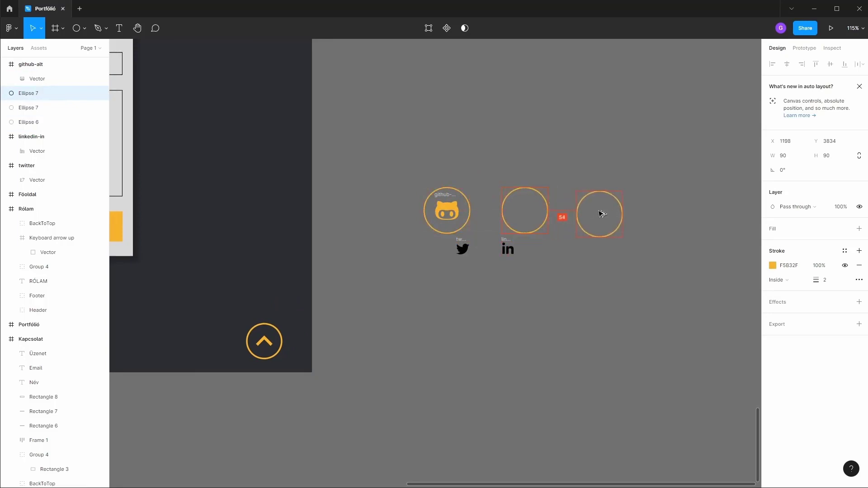
pyautogui.click(443, 213)
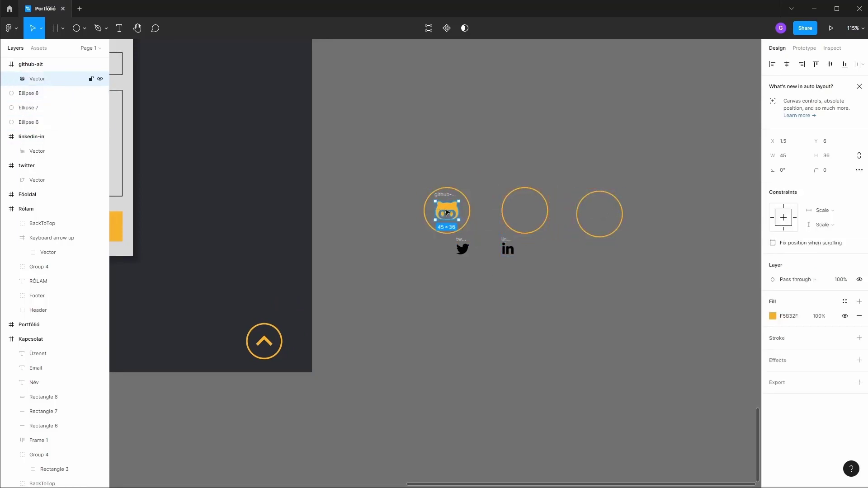
pyautogui.click(831, 159)
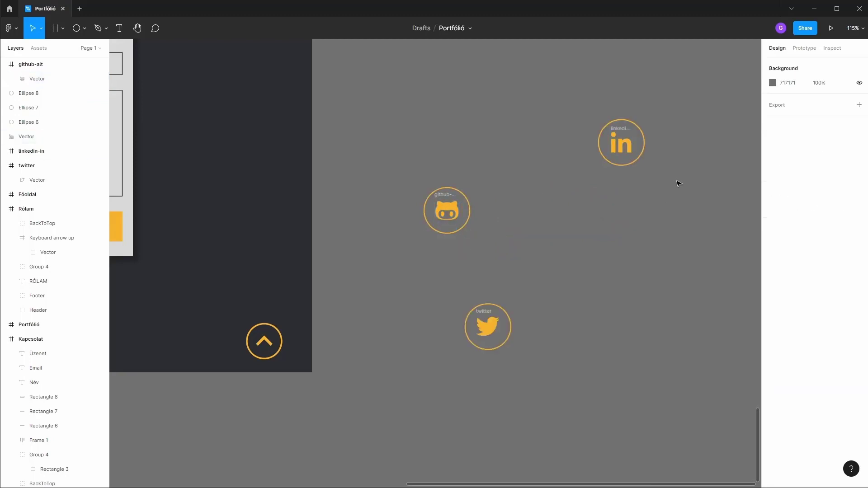
pyautogui.scroll(-3, 594, 277)
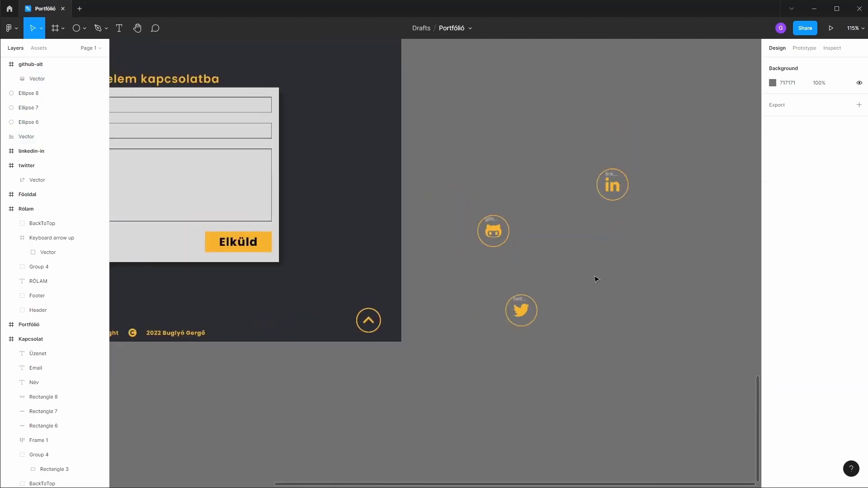
pyautogui.scroll(-2, 593, 277)
pyautogui.scroll(-3, 569, 253)
pyautogui.moveTo(550, 221); pyautogui.dragTo(509, 271)
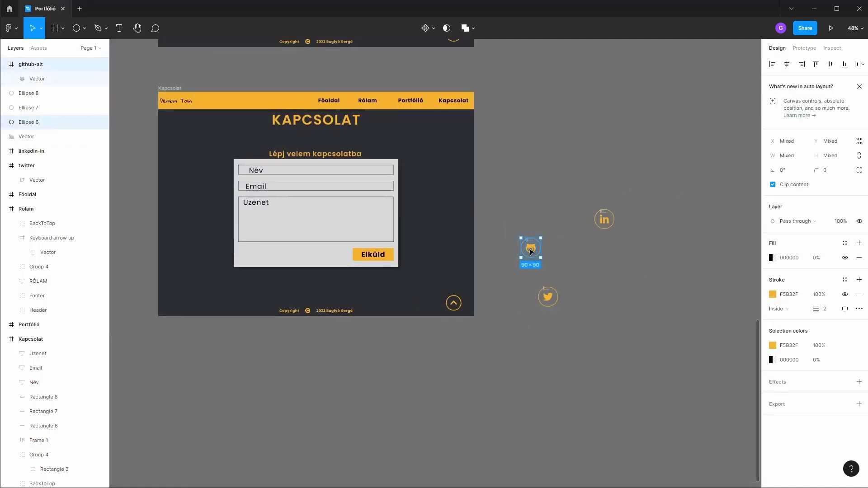
# Step: Group the GitHub, LinkedIn and Twitter icons each with their ring using Ctrl+G, nudging the Twitter group closer
pyautogui.hotkey('ctrl', 'g')
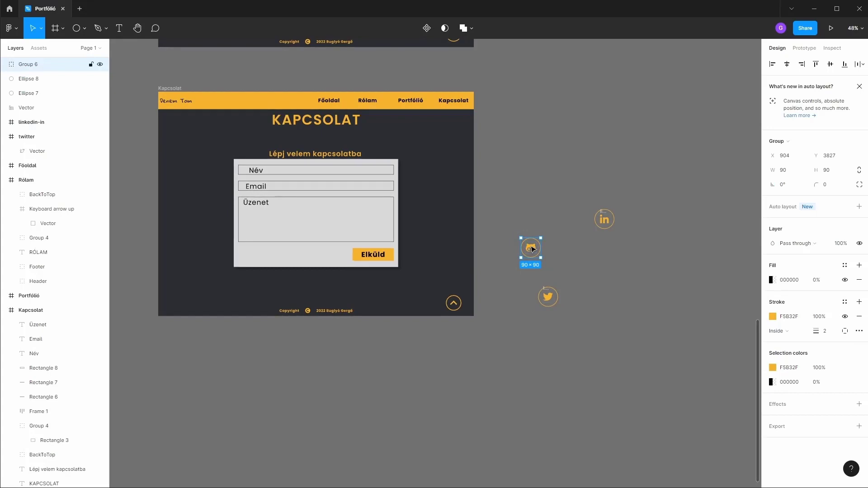
pyautogui.moveTo(642, 197)
pyautogui.mouseDown()
pyautogui.moveTo(588, 244)
pyautogui.moveTo(526, 327)
pyautogui.mouseUp()
pyautogui.hotkey('ctrl', 'g')
pyautogui.click(578, 302)
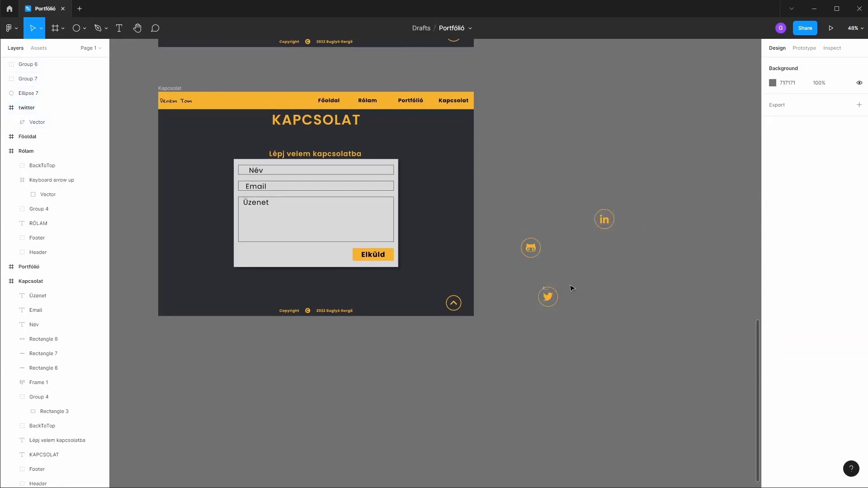
pyautogui.moveTo(571, 289); pyautogui.dragTo(531, 318)
pyautogui.hotkey('ctrl', 'g')
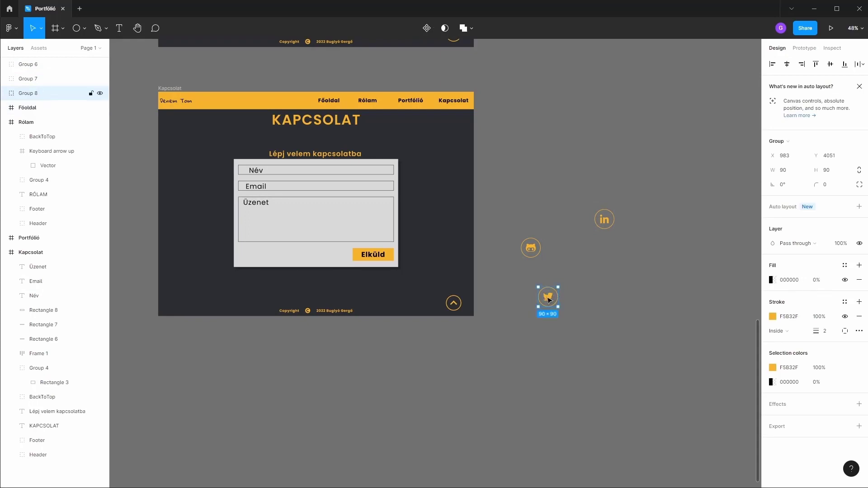
pyautogui.moveTo(548, 299); pyautogui.dragTo(541, 292)
pyautogui.click(44, 257)
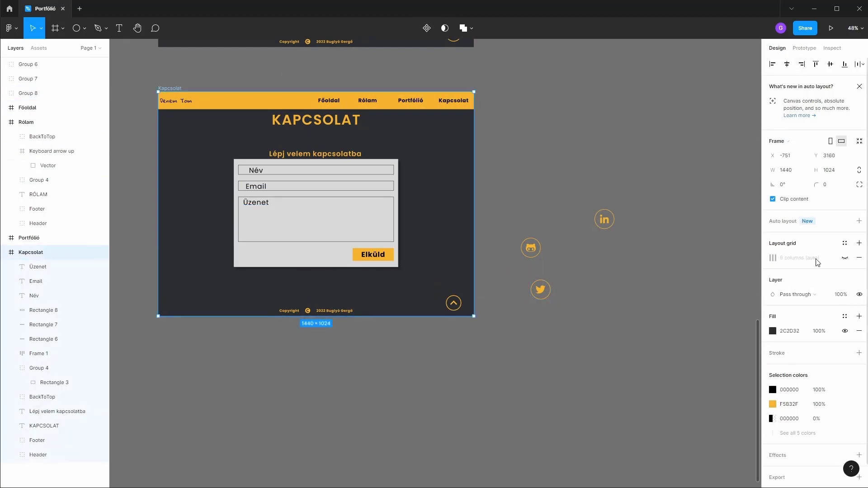
# Step: Show the 8-column layout grid and line up the Twitter, LinkedIn and GitHub groups beneath the contact form
pyautogui.click(845, 258)
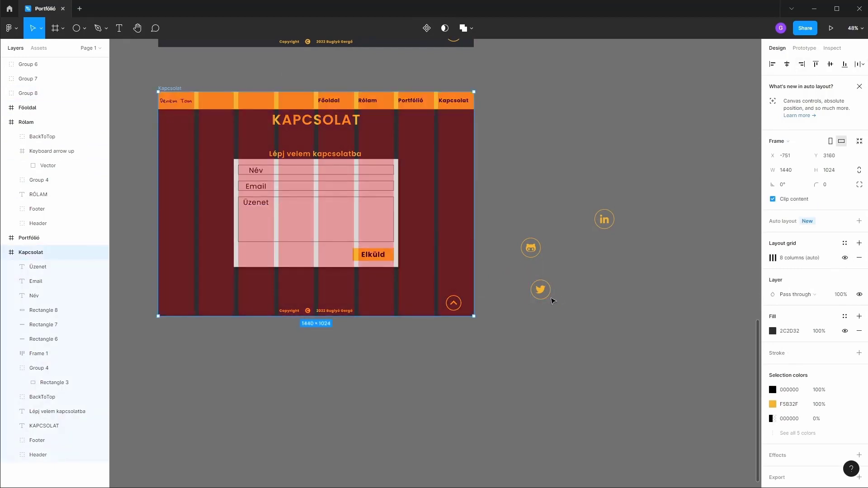
pyautogui.moveTo(543, 291); pyautogui.dragTo(249, 285)
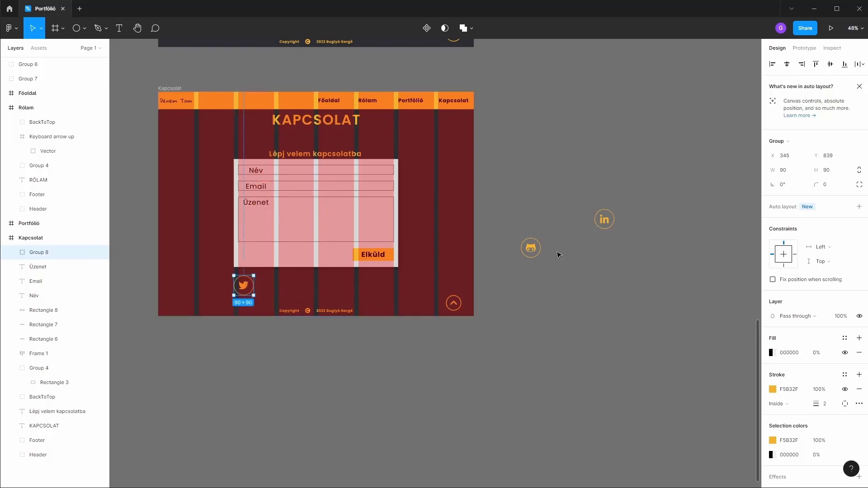
pyautogui.moveTo(523, 244); pyautogui.dragTo(386, 286)
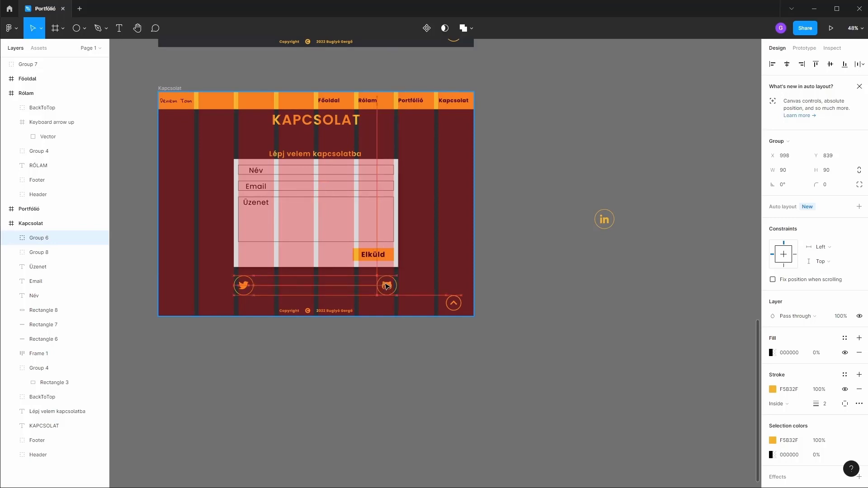
pyautogui.moveTo(387, 286); pyautogui.dragTo(388, 287)
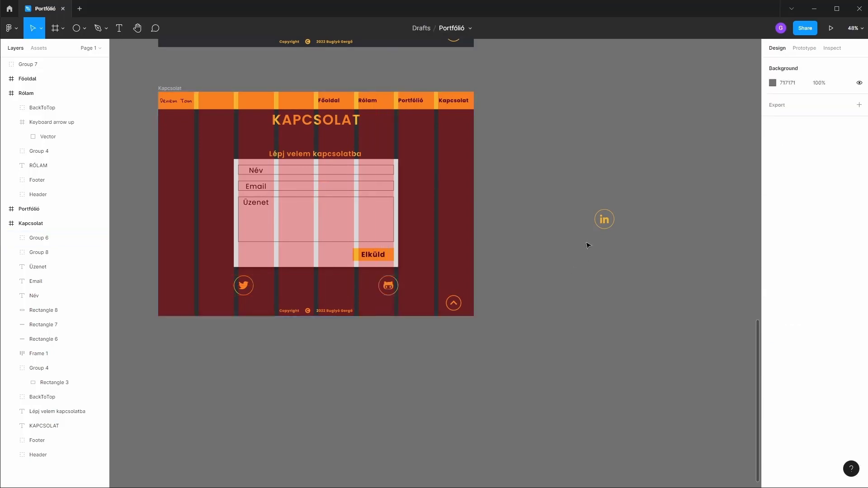
pyautogui.moveTo(604, 219)
pyautogui.mouseDown()
pyautogui.moveTo(323, 296)
pyautogui.moveTo(318, 285)
pyautogui.mouseUp()
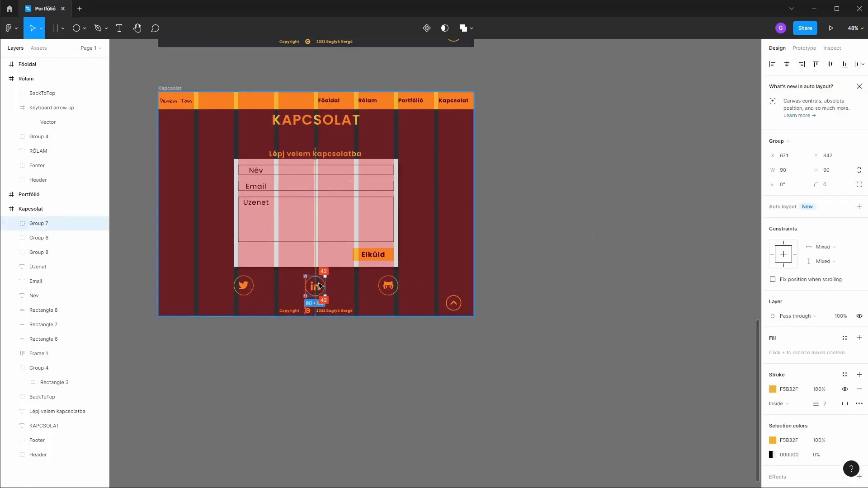
pyautogui.scroll(5, 318, 286)
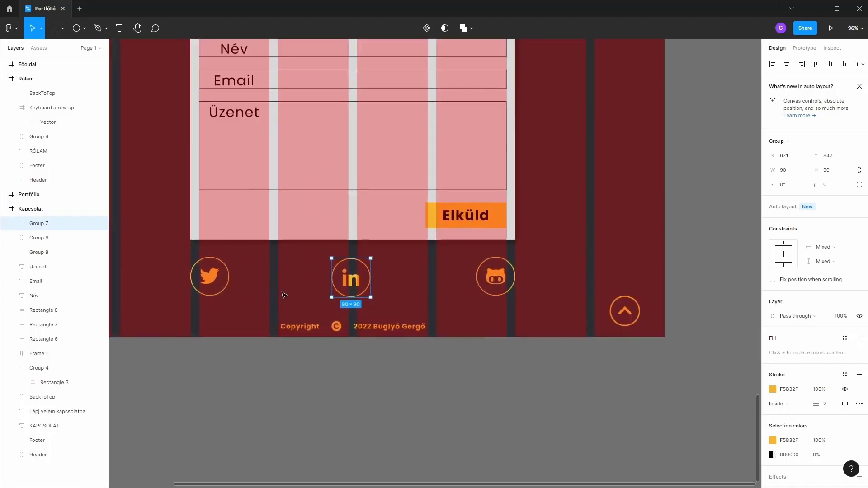
pyautogui.click(495, 380)
pyautogui.scroll(-3, 494, 323)
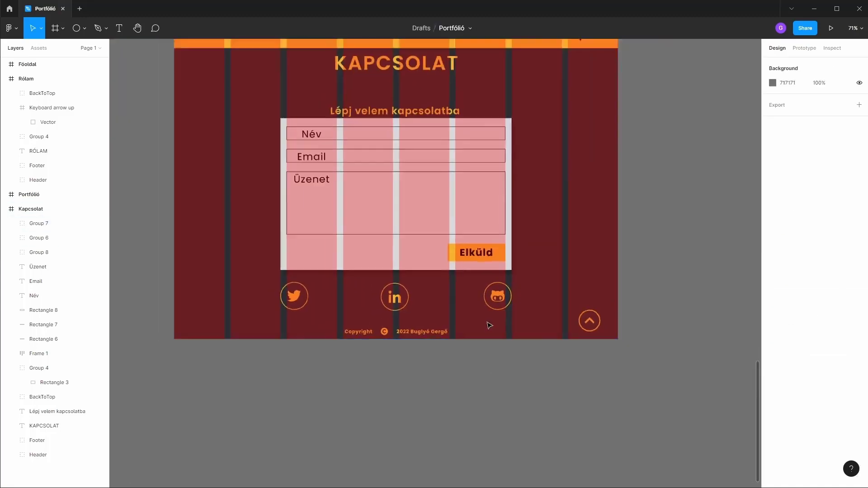
pyautogui.scroll(-3, 494, 323)
pyautogui.click(54, 212)
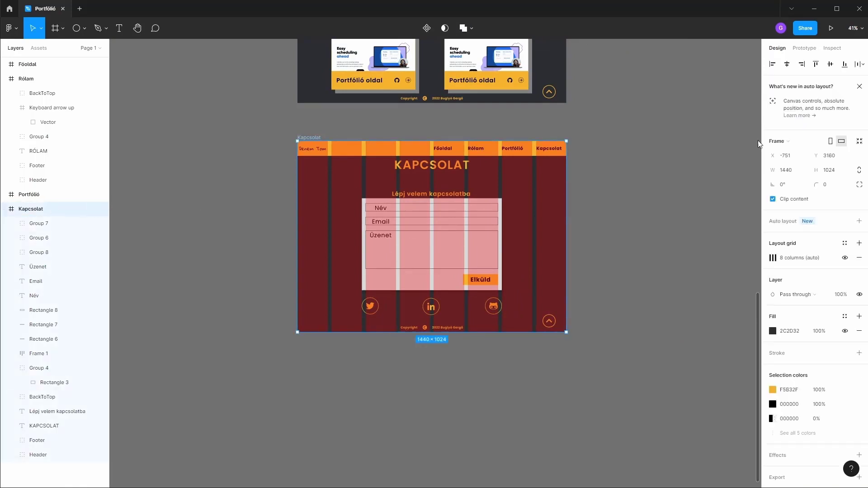
# Step: Hide the grid, nudge the 'Lépj velem kapcsolatba' heading up, and vertically centre it in a 421×56 box
pyautogui.click(844, 258)
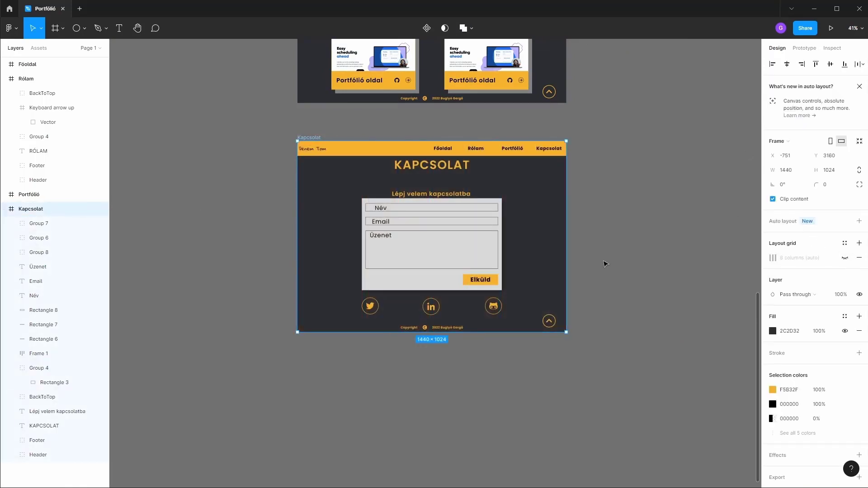
pyautogui.click(454, 198)
pyautogui.keyDown('ctrl'); pyautogui.scroll(3, 456, 199); pyautogui.keyUp('ctrl')
pyautogui.keyDown('ctrl'); pyautogui.scroll(2, 461, 204); pyautogui.keyUp('ctrl')
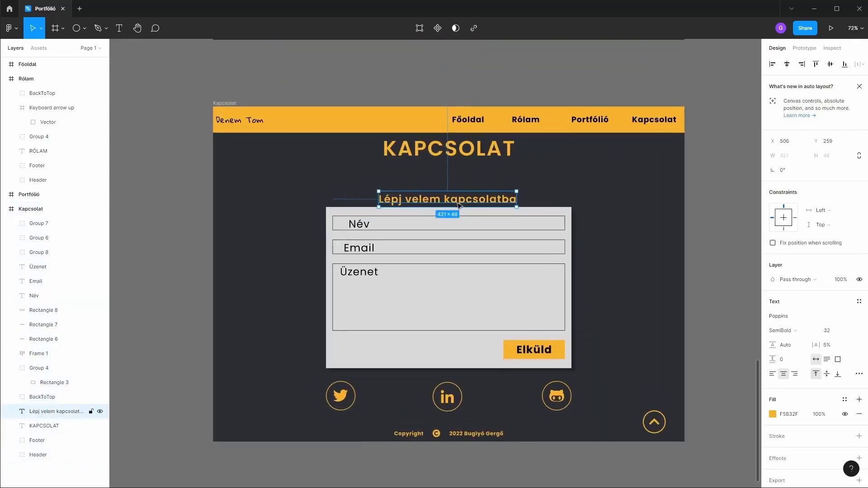
pyautogui.hotkey('shift', 'Up')
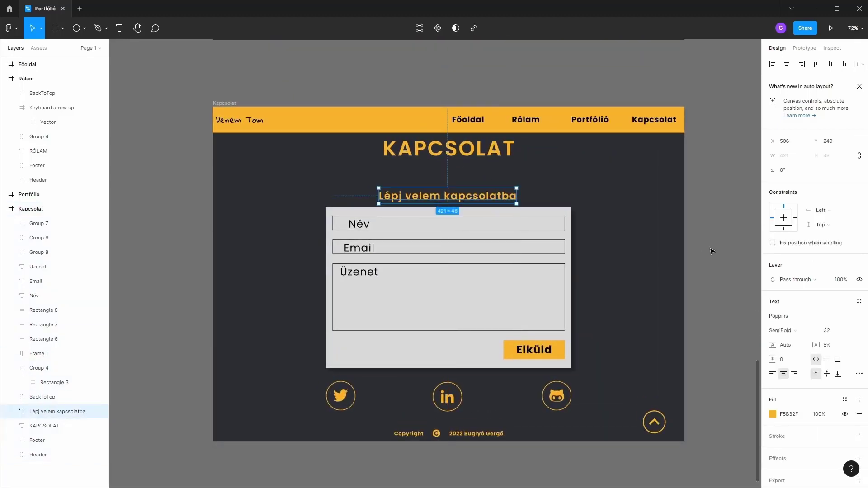
pyautogui.moveTo(470, 206); pyautogui.dragTo(452, 206)
pyautogui.click(826, 374)
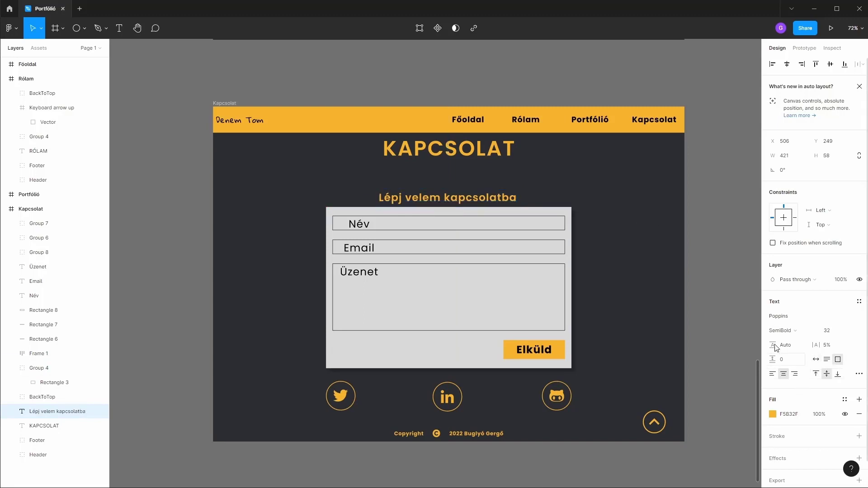
pyautogui.click(744, 229)
pyautogui.scroll(-3, 708, 245)
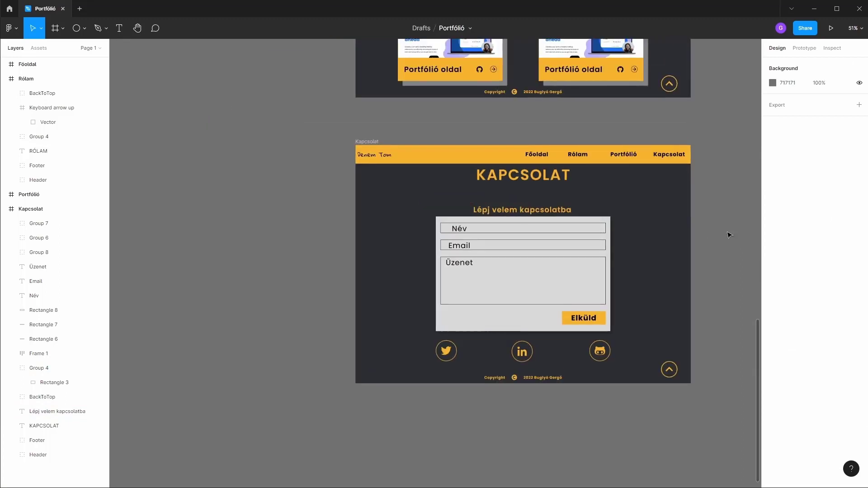
pyautogui.scroll(-2, 694, 226)
pyautogui.scroll(-2, 639, 215)
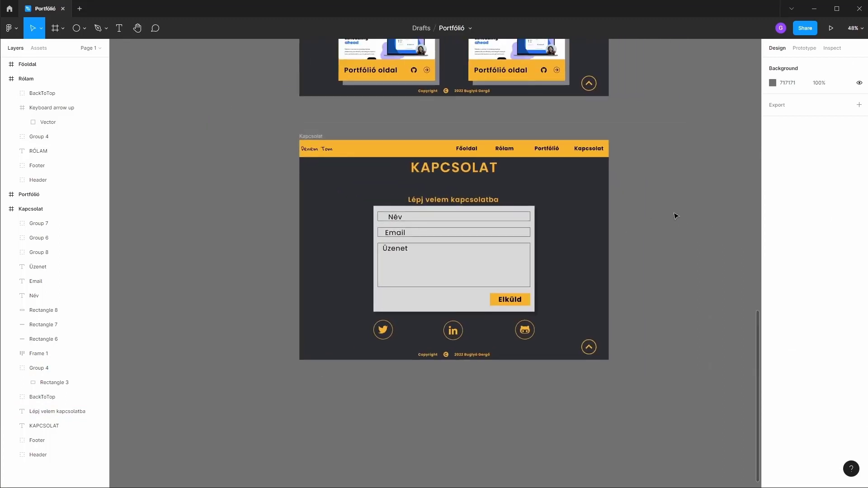
pyautogui.scroll(-1, 675, 216)
pyautogui.scroll(-1, 690, 216)
pyautogui.scroll(2, 648, 260)
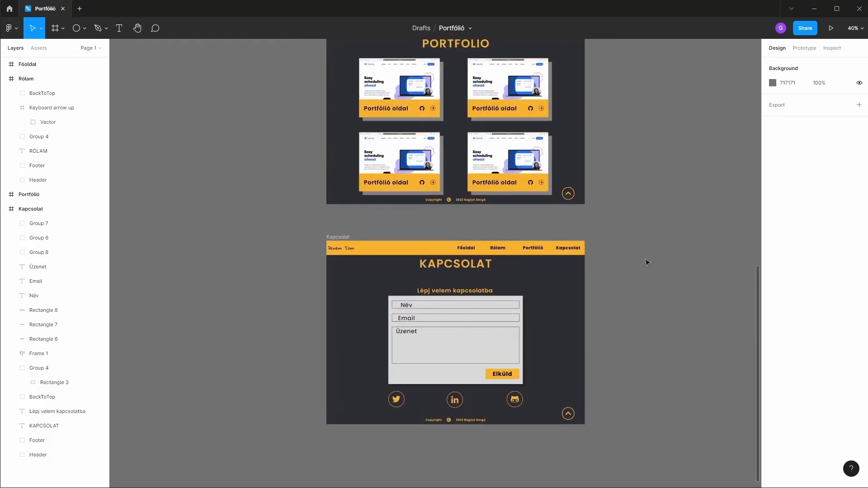
pyautogui.scroll(-1, 632, 216)
pyautogui.scroll(-1, 637, 203)
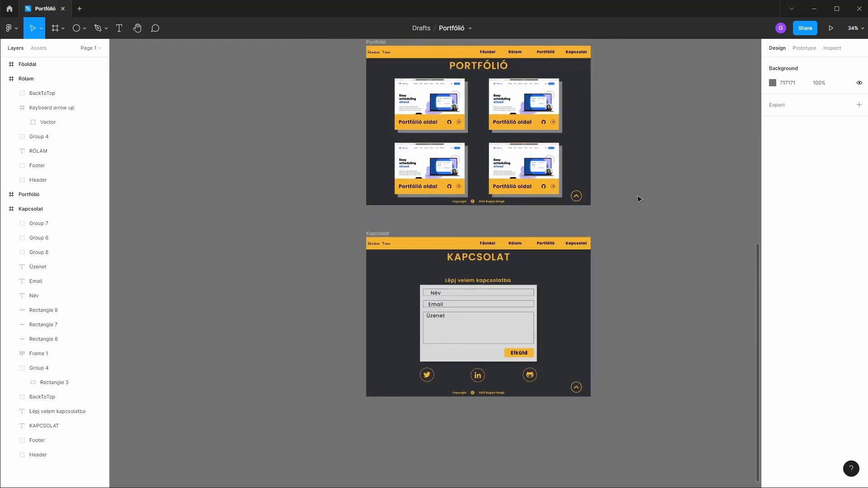
pyautogui.scroll(1, 639, 199)
pyautogui.scroll(5, 639, 199)
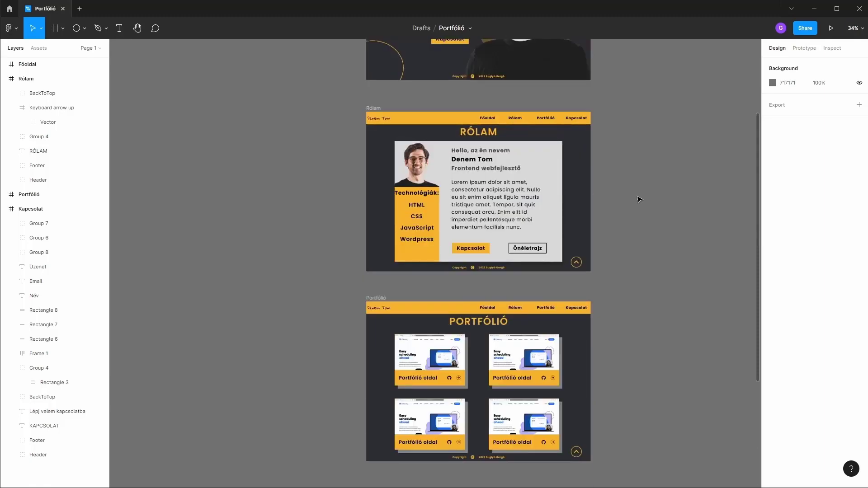
pyautogui.scroll(3, 639, 199)
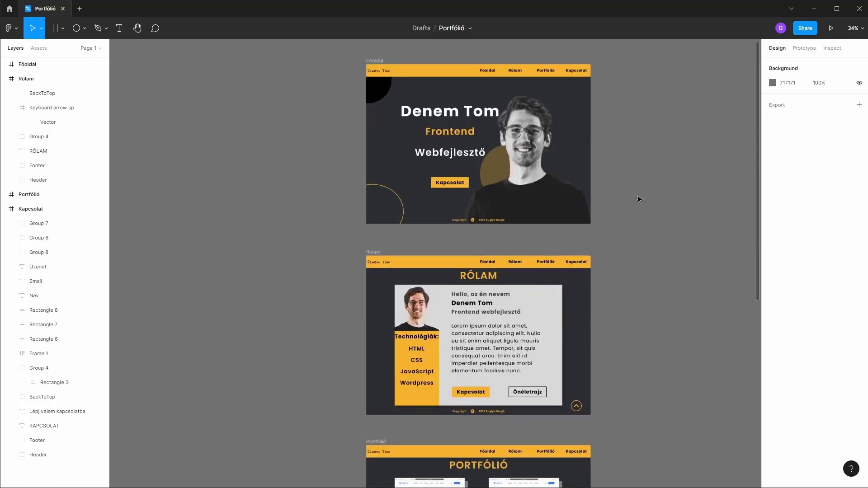